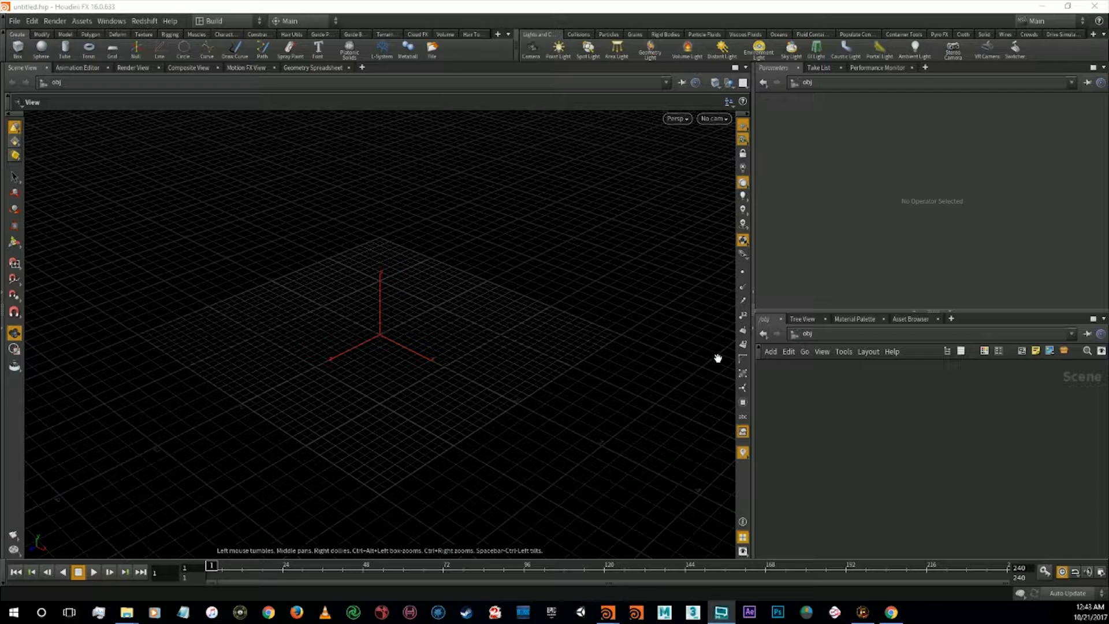
Add a sphere geometry object to the empty scene at the origin
left_click(879, 412)
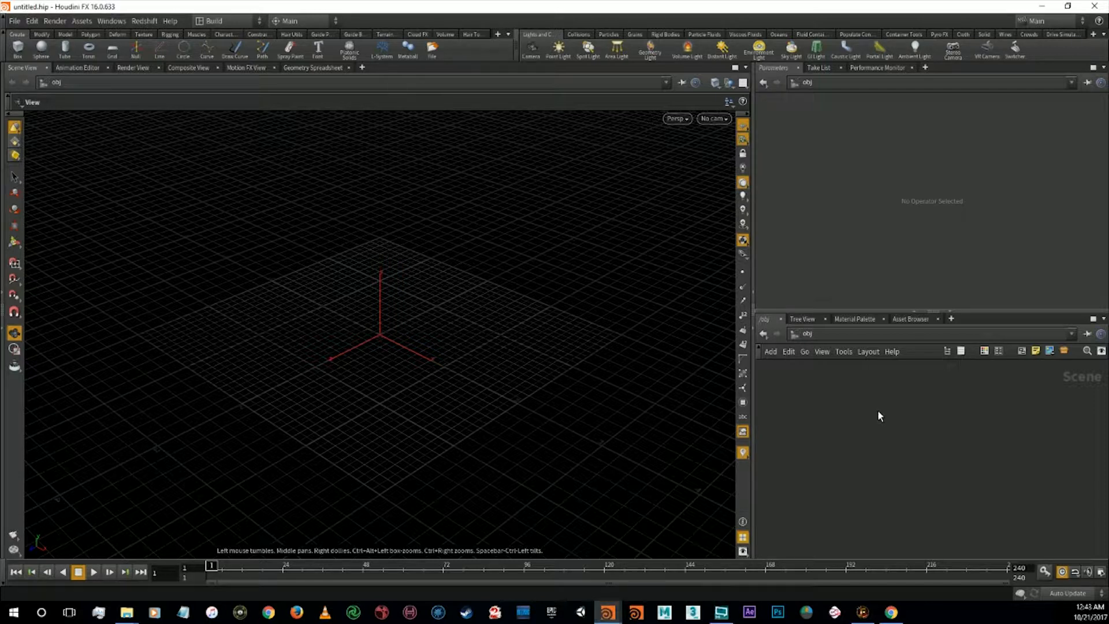
key("Tab")
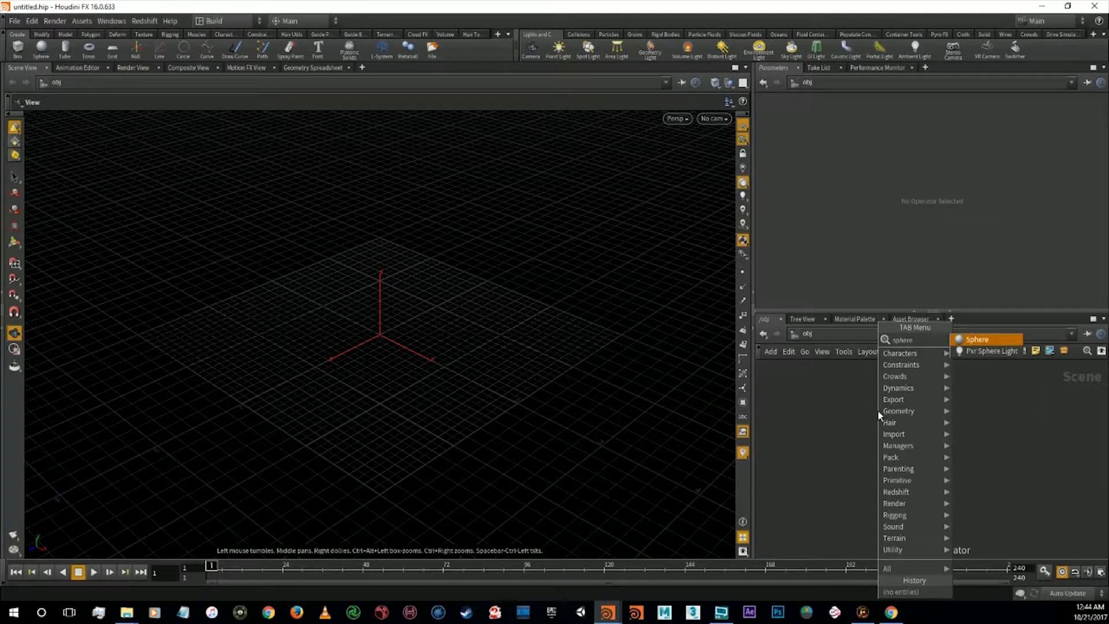
key("Escape")
left_click(879, 416)
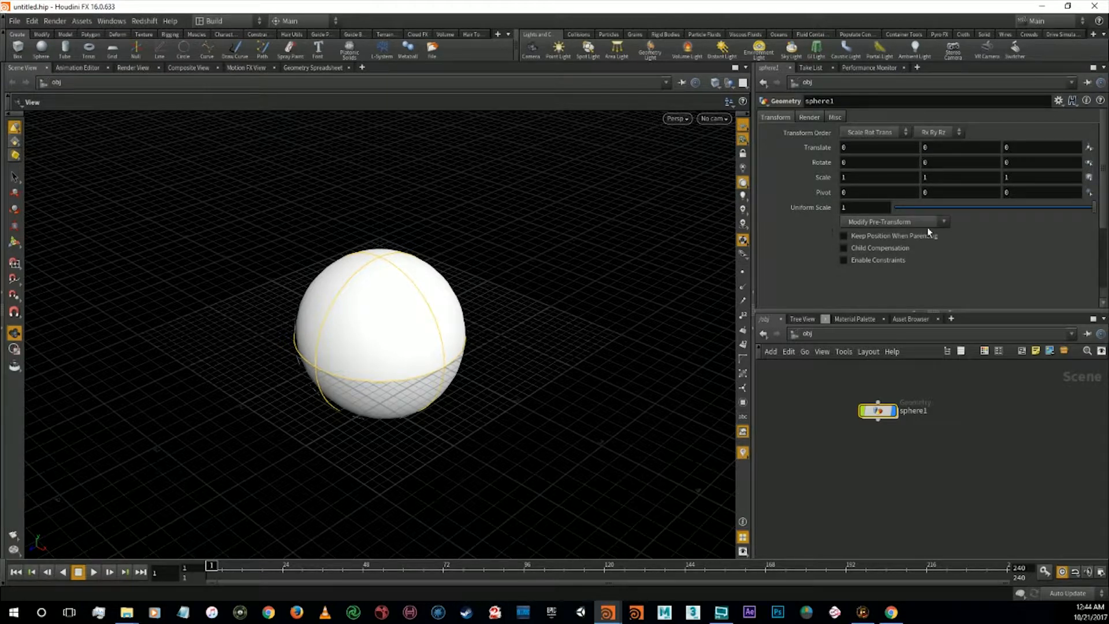
Scale the sphere non-uniformly into a long, flattened ellipsoid, about 0.63 in X, 0.35 in Y and 1.8 in Z
key("e")
left_click_drag(376, 276, 393, 301)
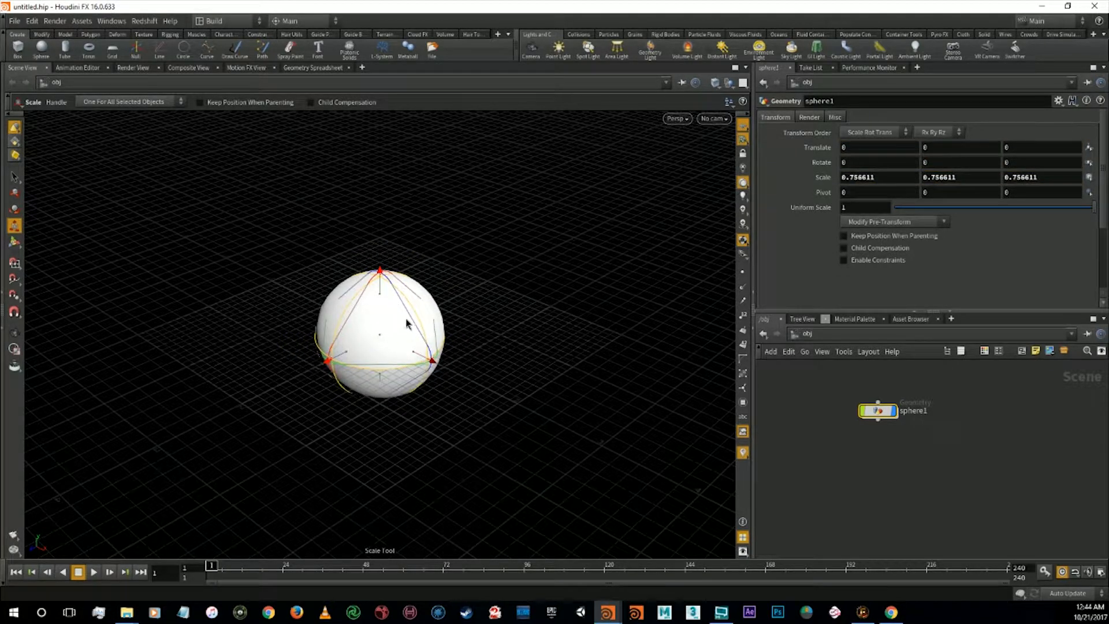
key("ctrl+z")
left_click_drag(388, 286, 389, 320)
left_click_drag(501, 342, 419, 320, "alt")
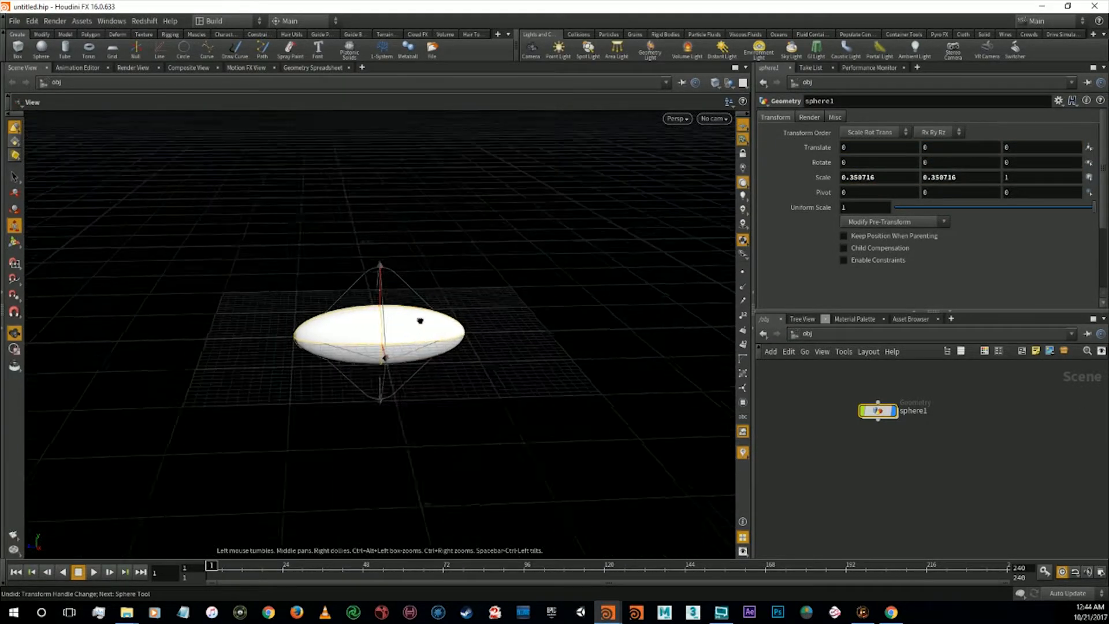
left_click_drag(359, 354, 408, 384, "alt")
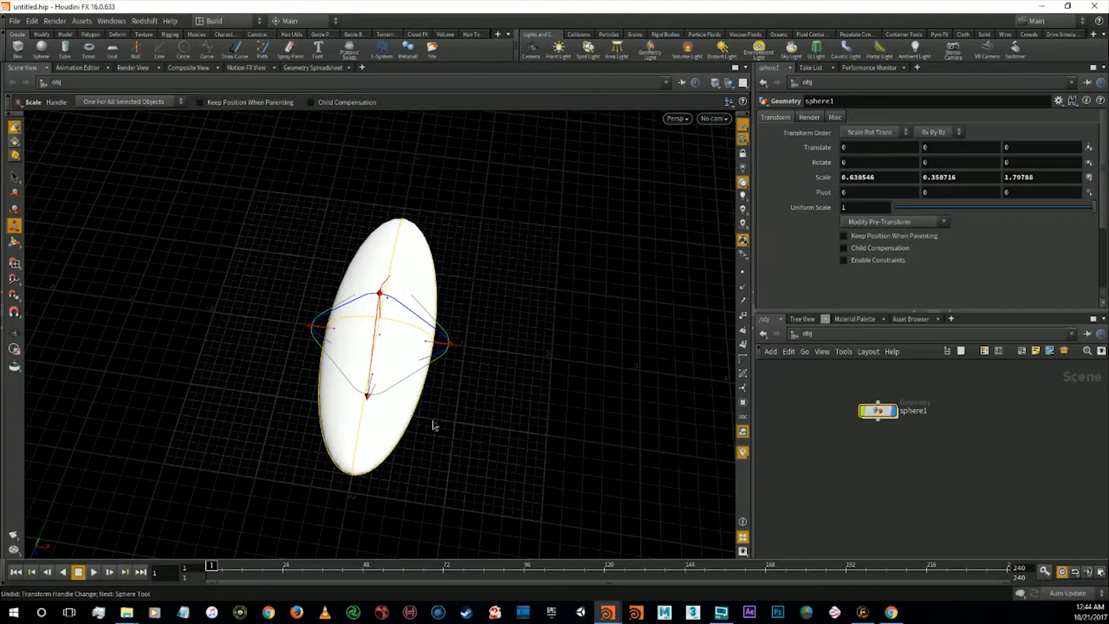
left_click_drag(426, 427, 287, 408, "alt")
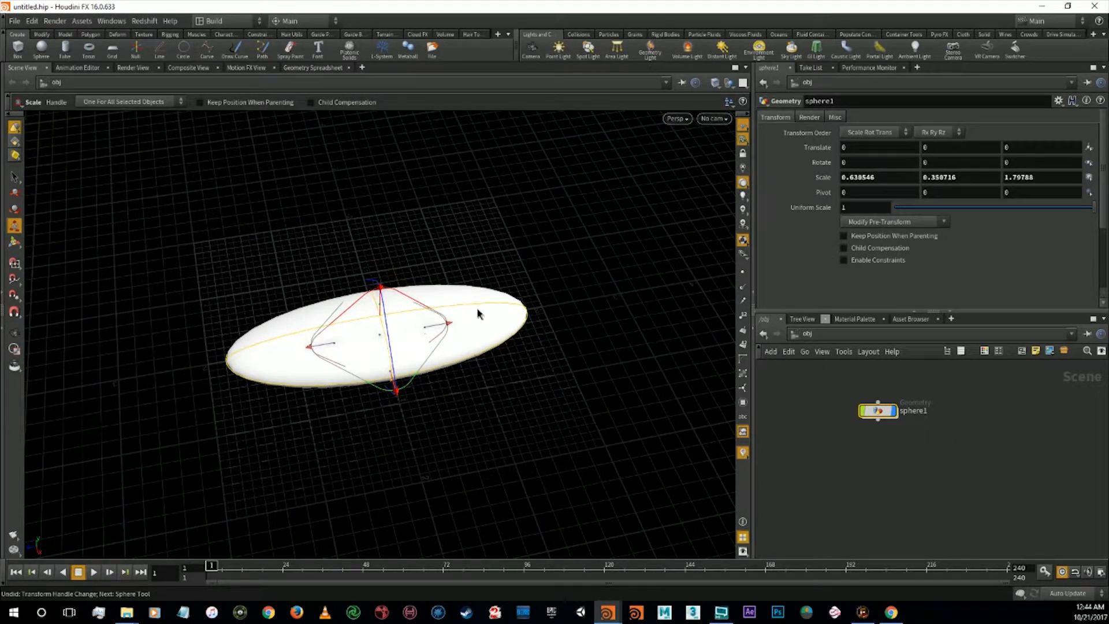
left_click_drag(339, 345, 263, 344, "alt")
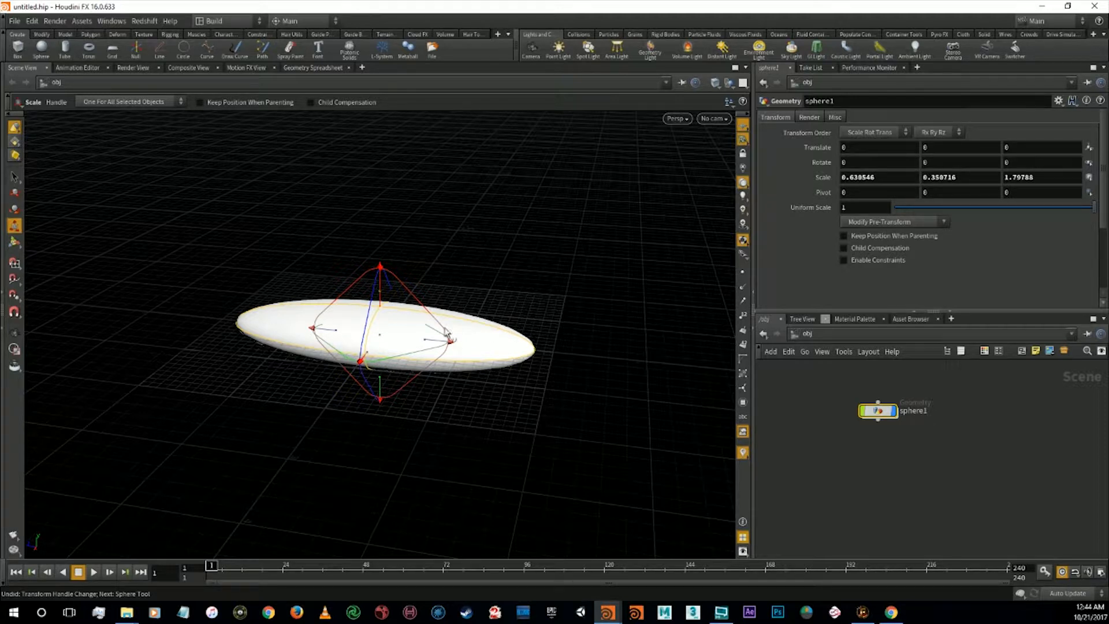
left_click(581, 250)
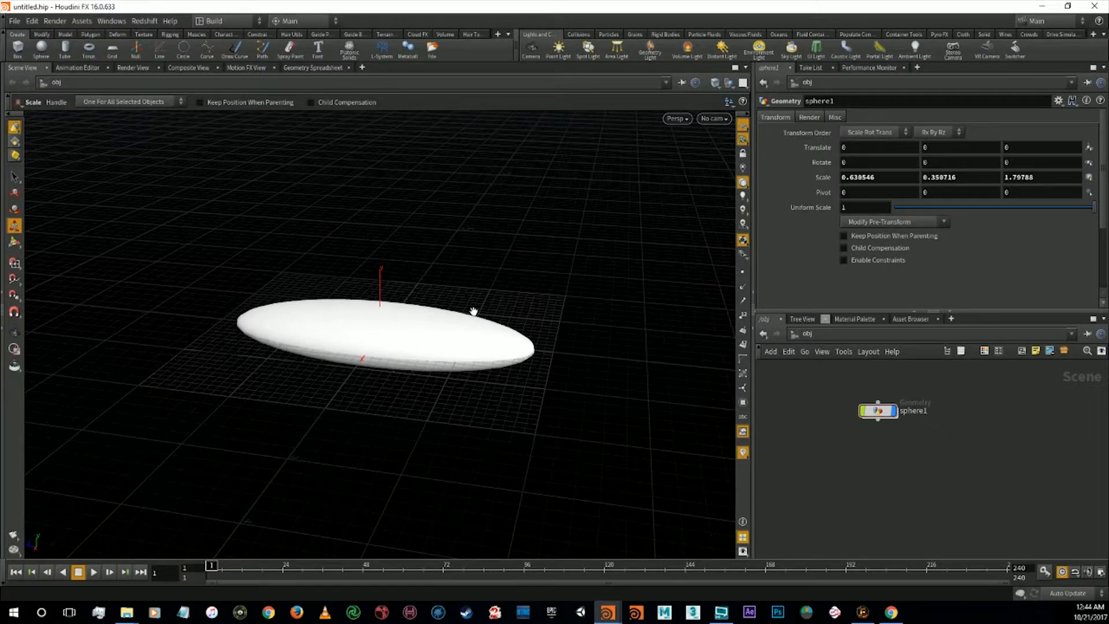
left_click_drag(474, 312, 347, 254)
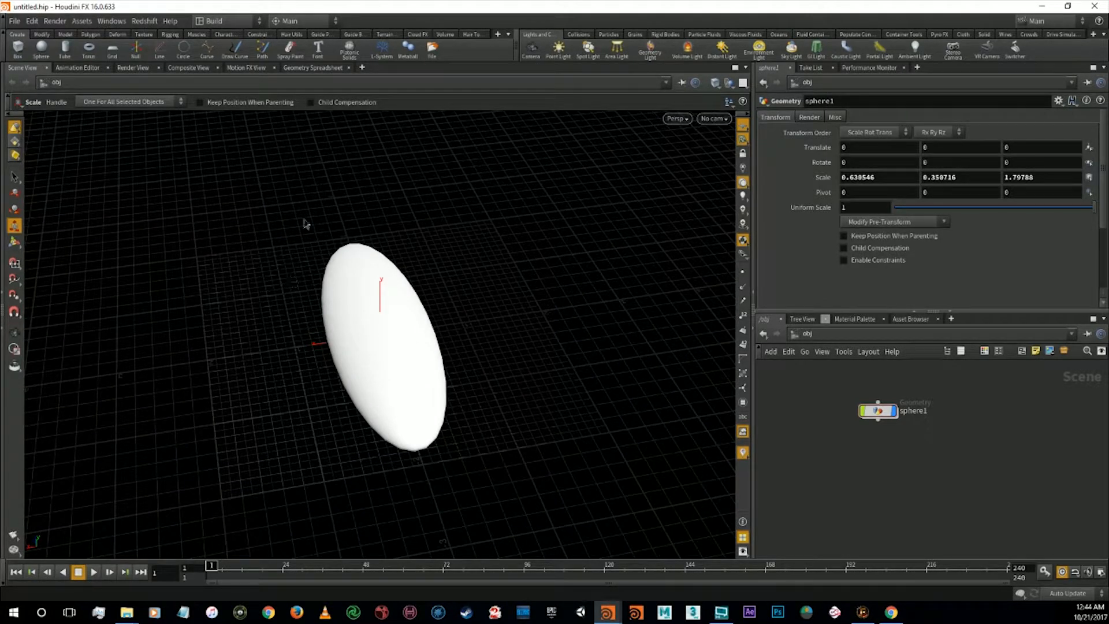
left_click_drag(359, 366, 494, 325)
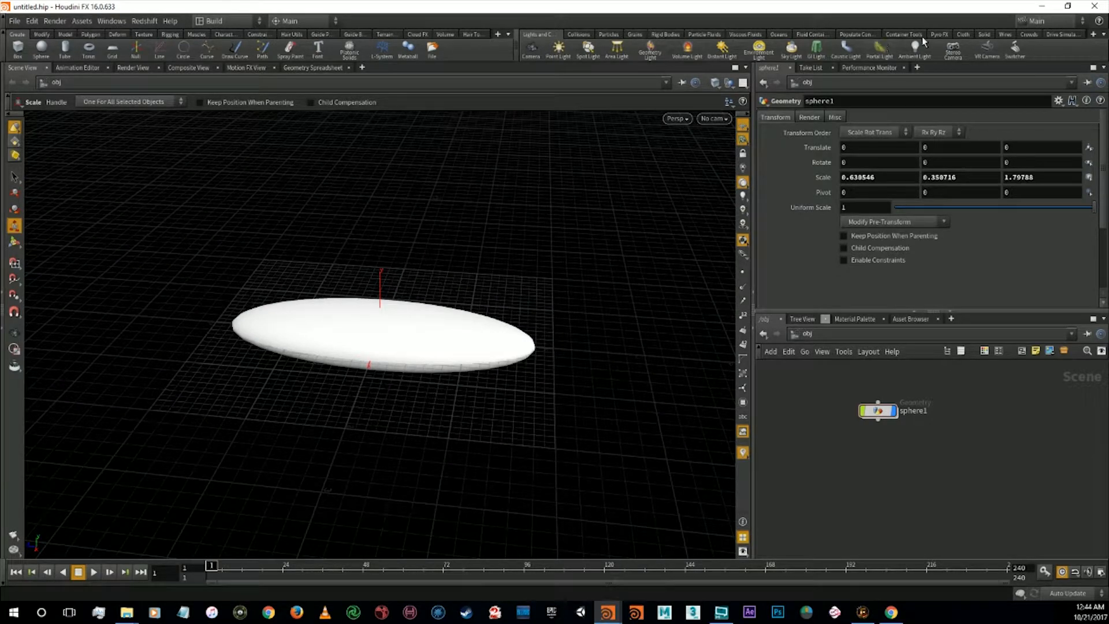
Bring up the Pyro FX tools and rename the sphere object as emitter
left_click(942, 34)
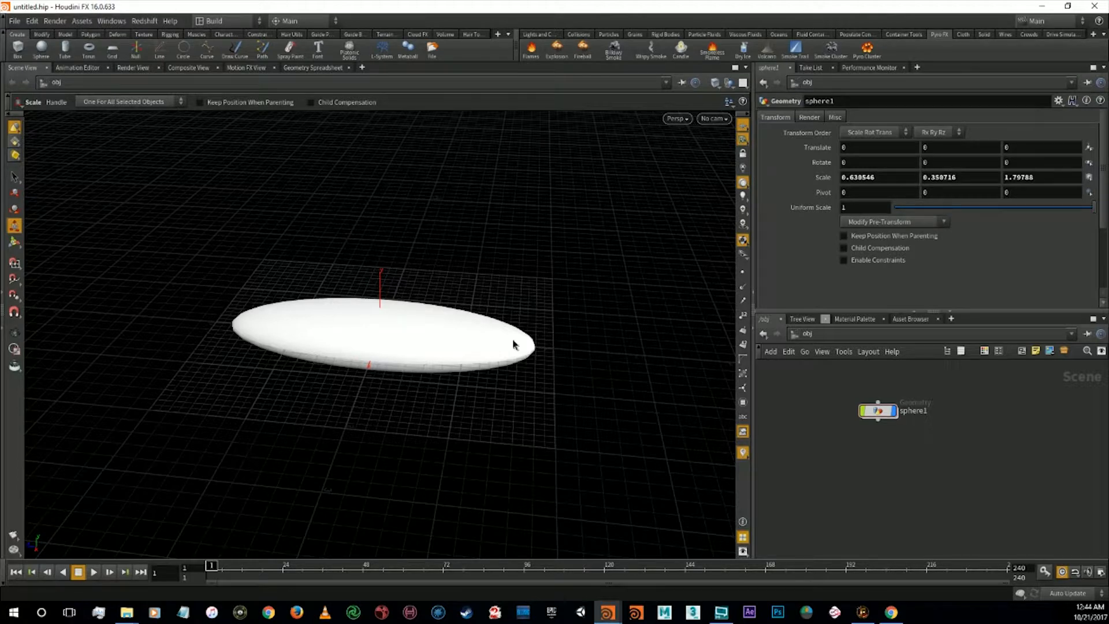
left_click_drag(878, 402, 837, 396)
key("Escape")
double_click(913, 411)
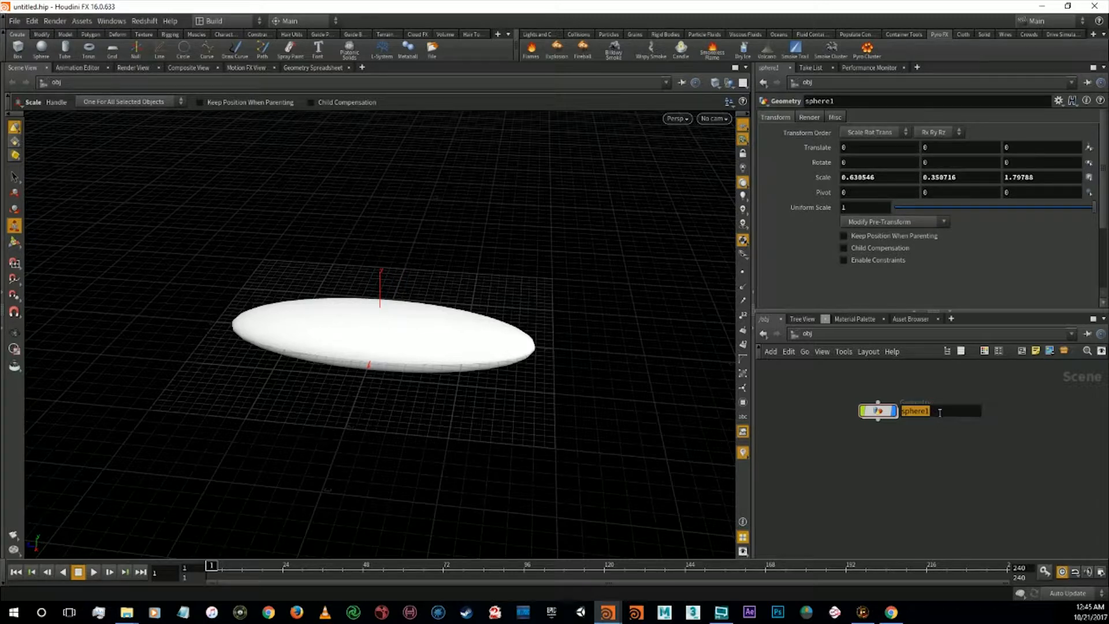
type("emitter")
key("Return")
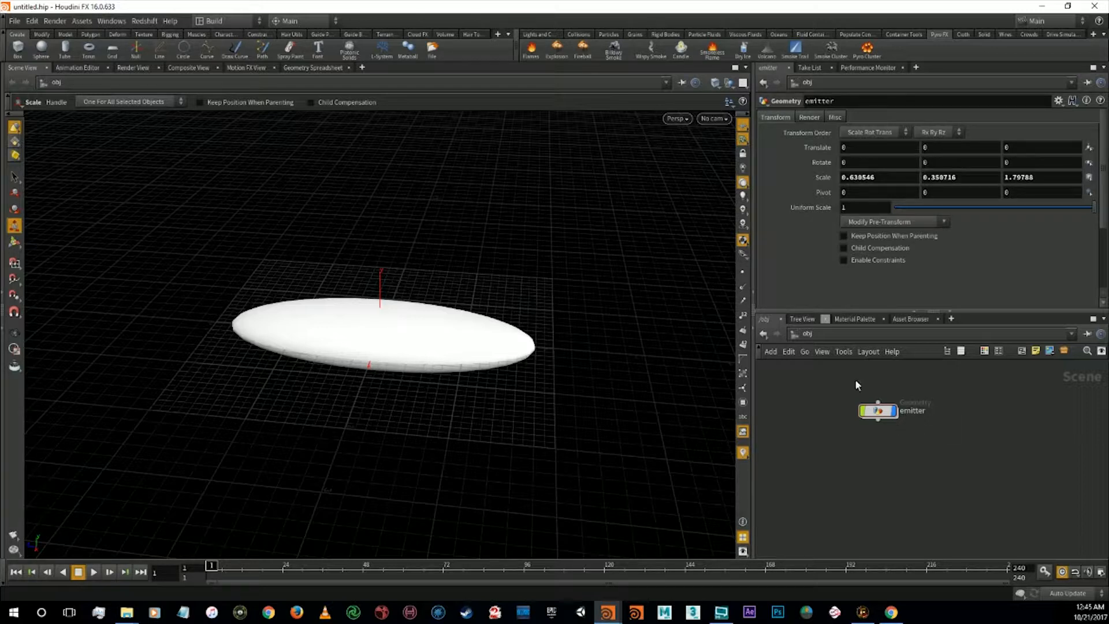
Apply the Fireball pyro effect to the emitter object
left_click(884, 414)
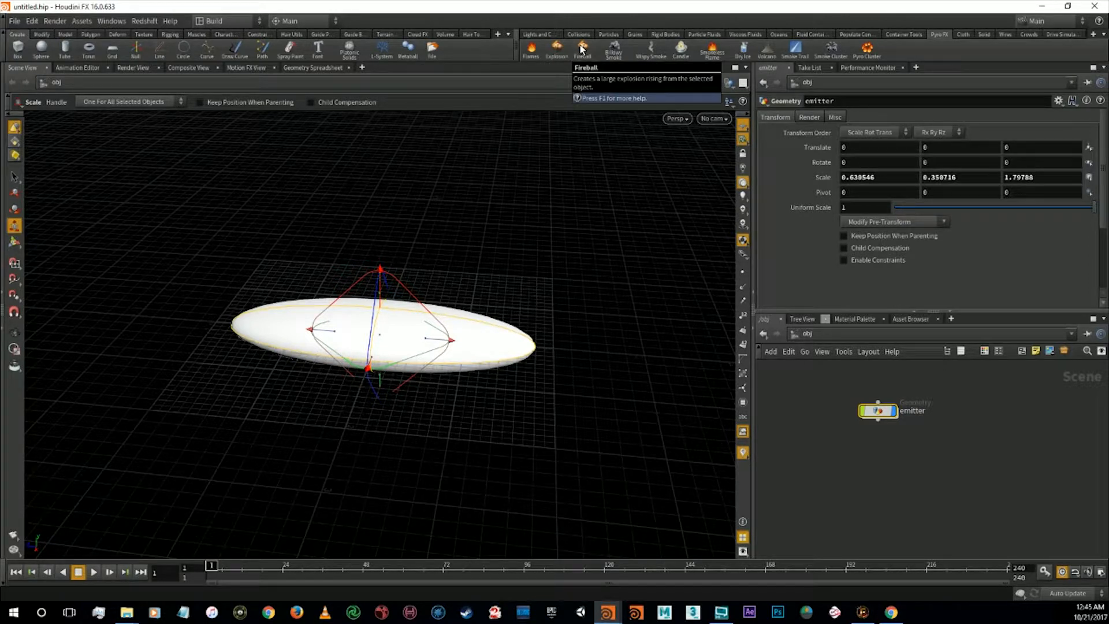
left_click(580, 49)
left_click(662, 81)
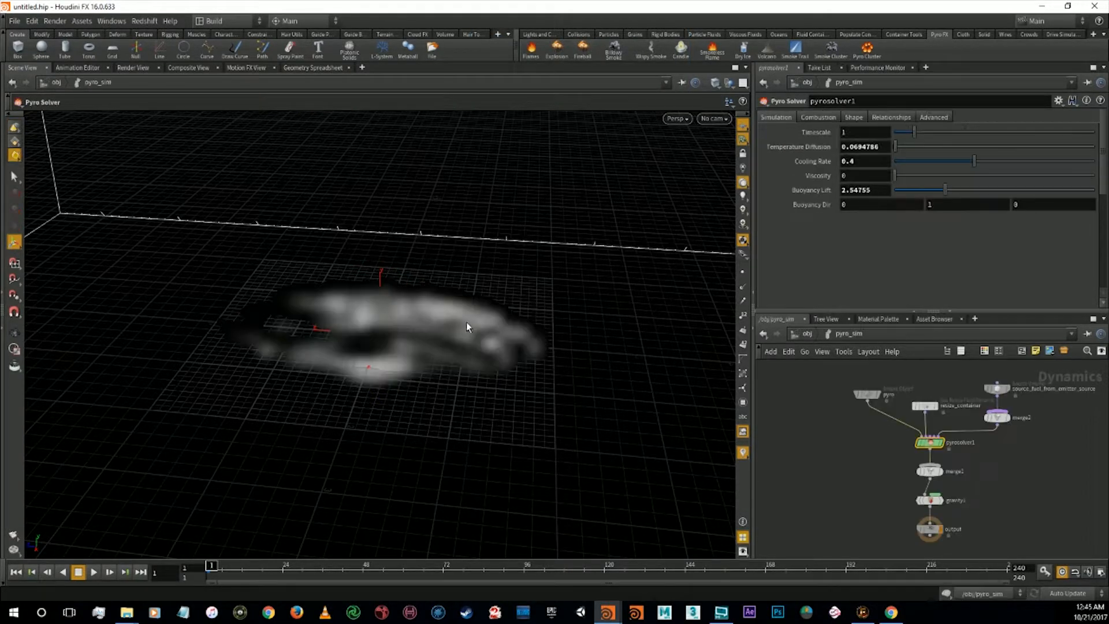
key("Escape")
Frame the whole fluid container and check the fireball simulation at frames 27 and 52
scroll(483, 361, "down", 5)
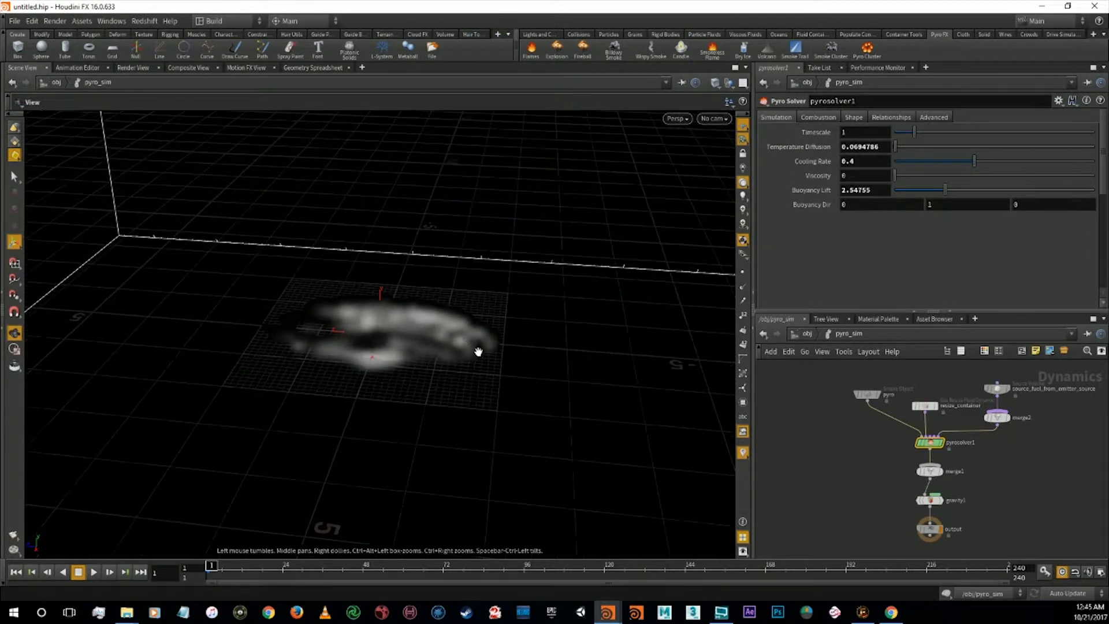
left_click_drag(483, 361, 731, 387)
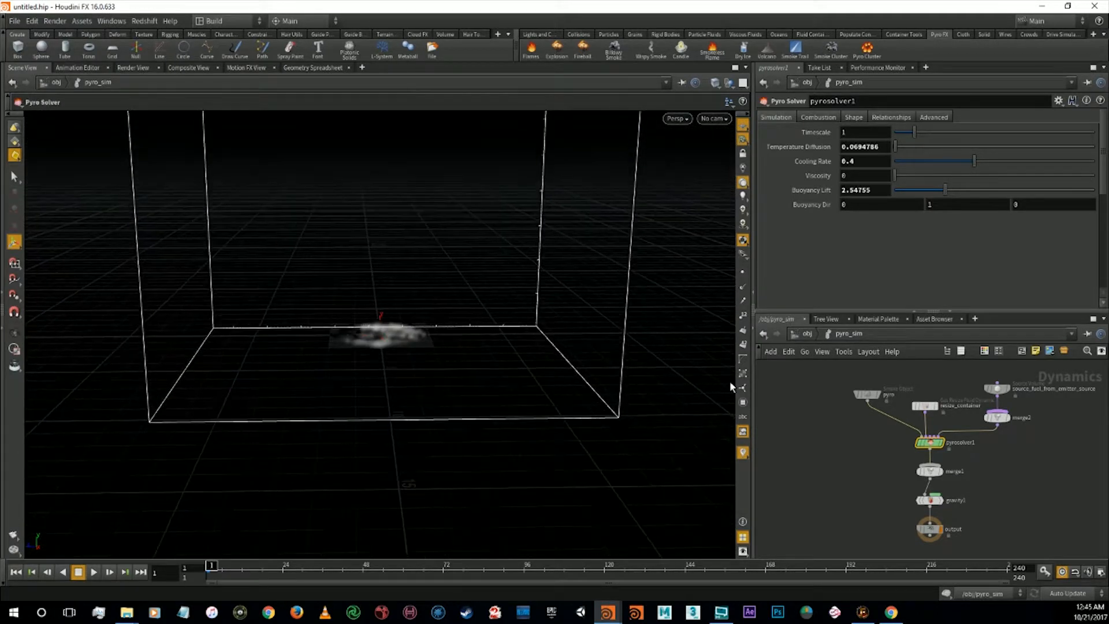
left_click(293, 569)
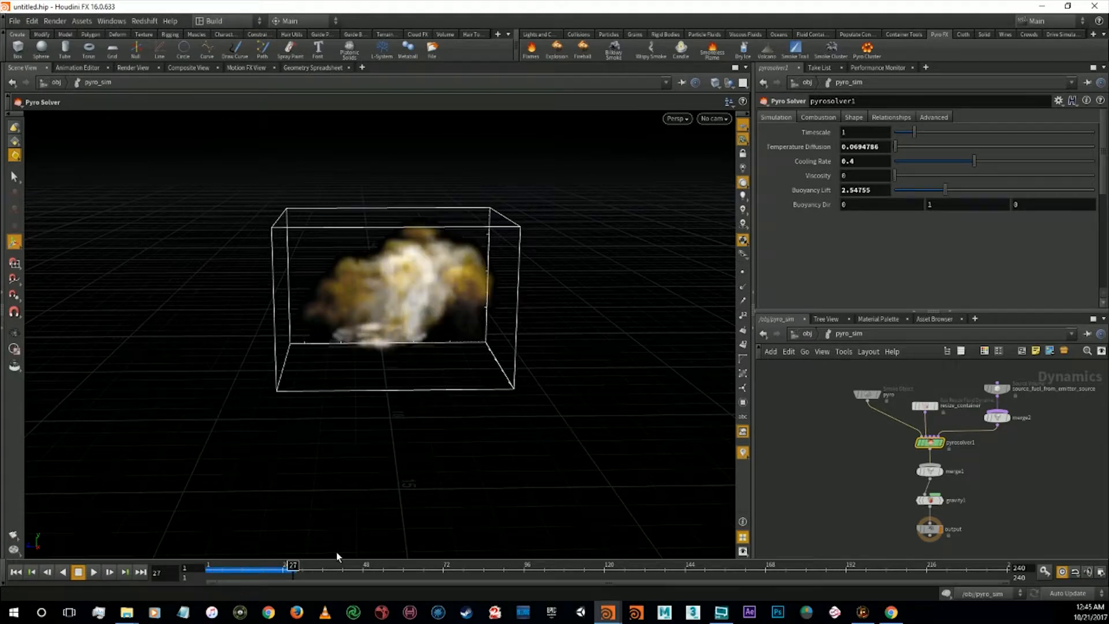
left_click(379, 574)
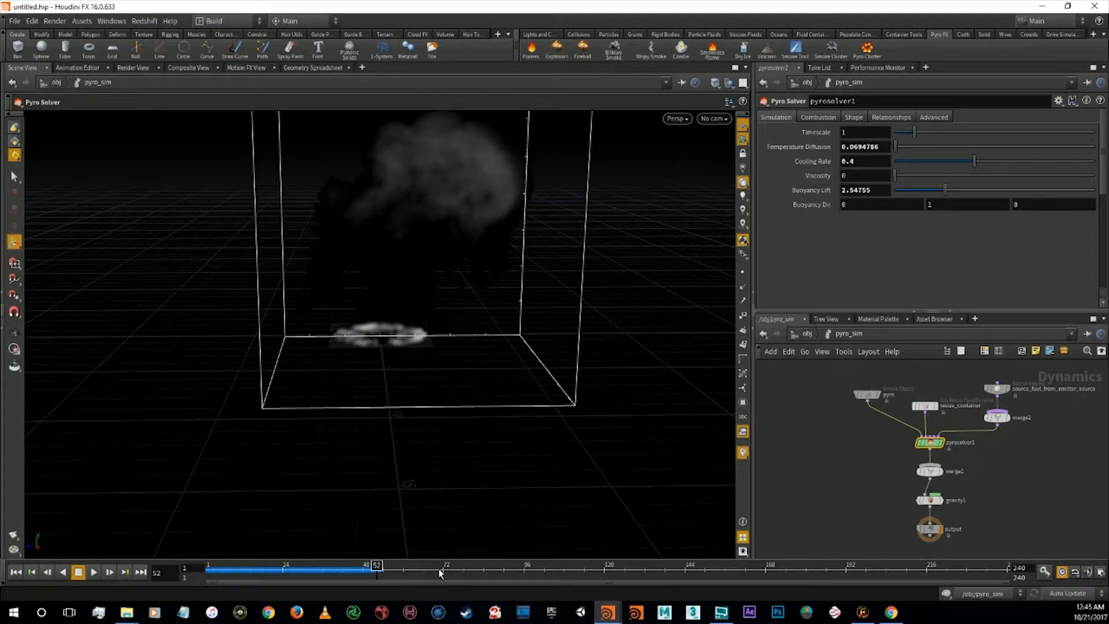
Render the fireball in the Render View and compare its look at frames 52, 32, 21, 9, 40 and 48
left_click(149, 68)
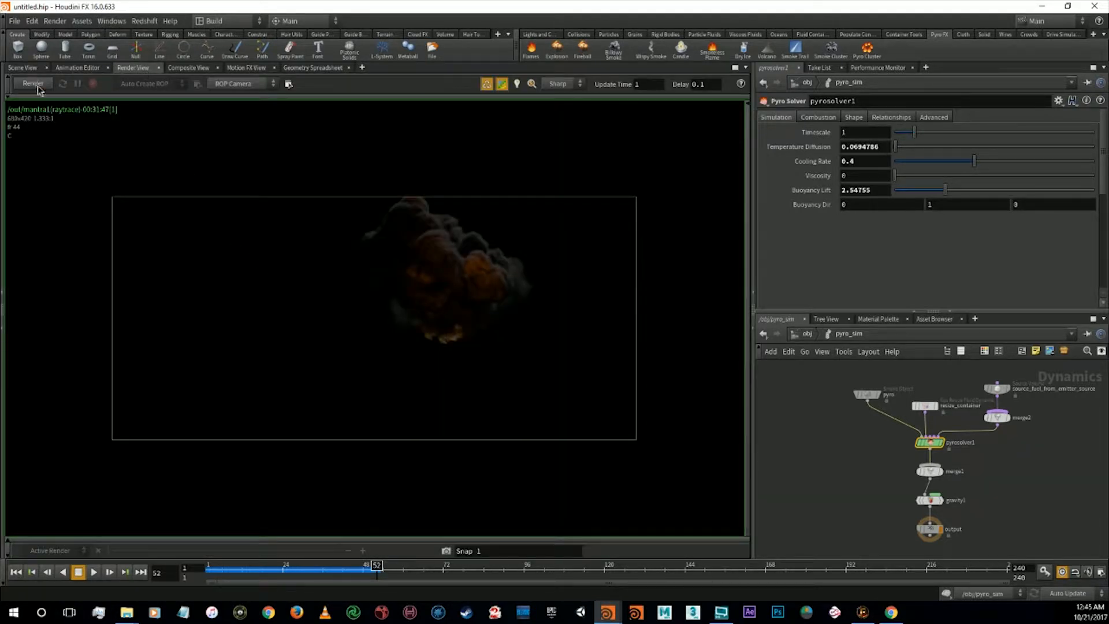
left_click(33, 83)
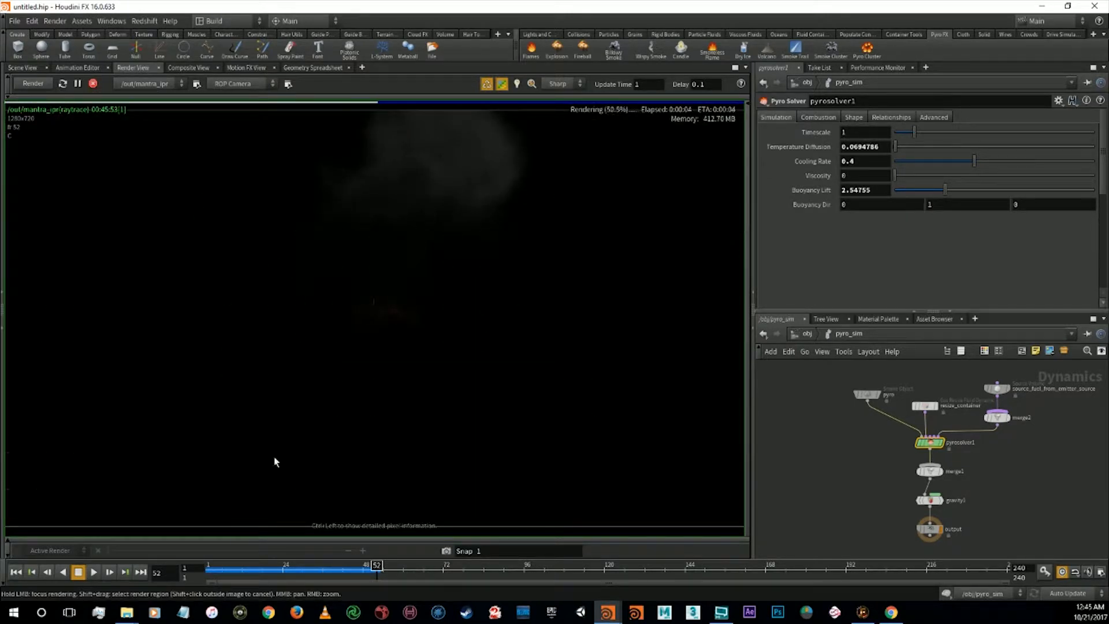
left_click(310, 568)
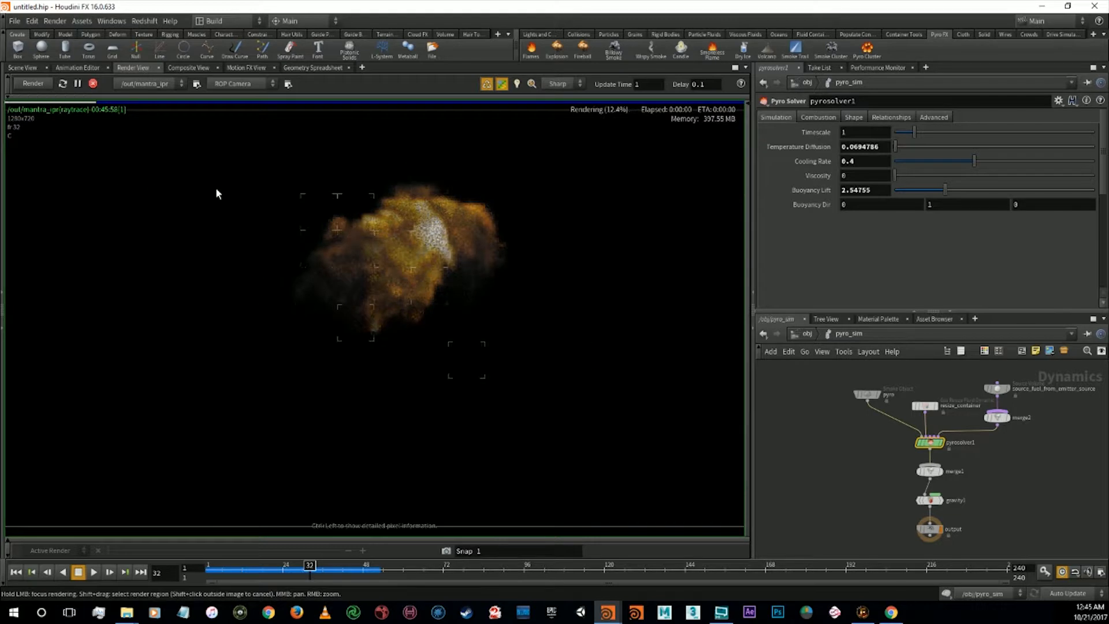
left_click(272, 570)
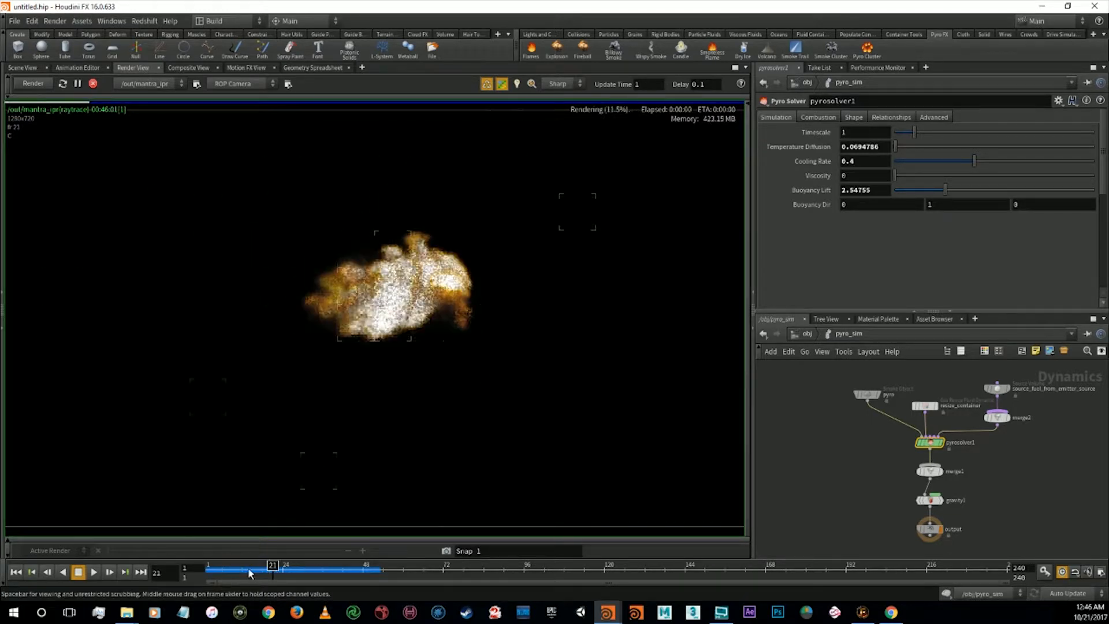
left_click(227, 569)
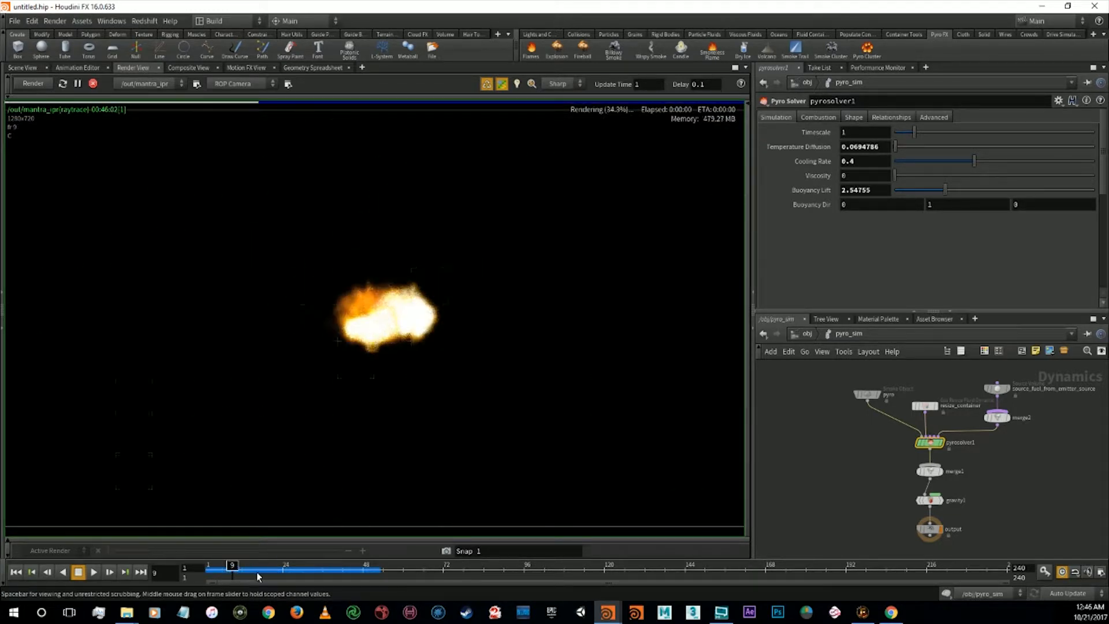
left_click(294, 571)
left_click(336, 571)
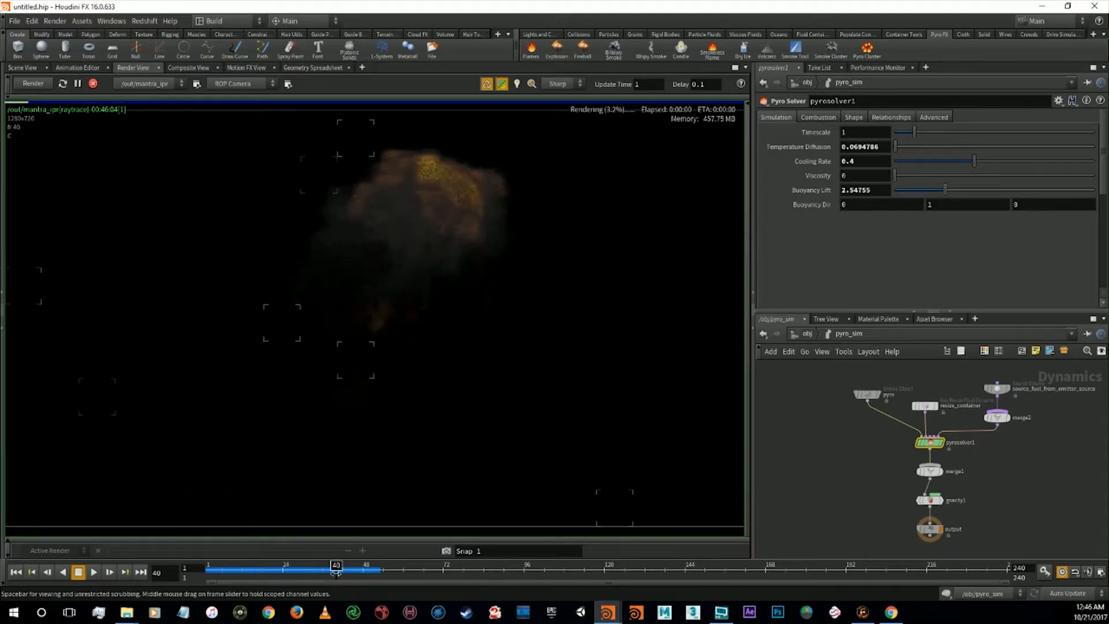
left_click(363, 570)
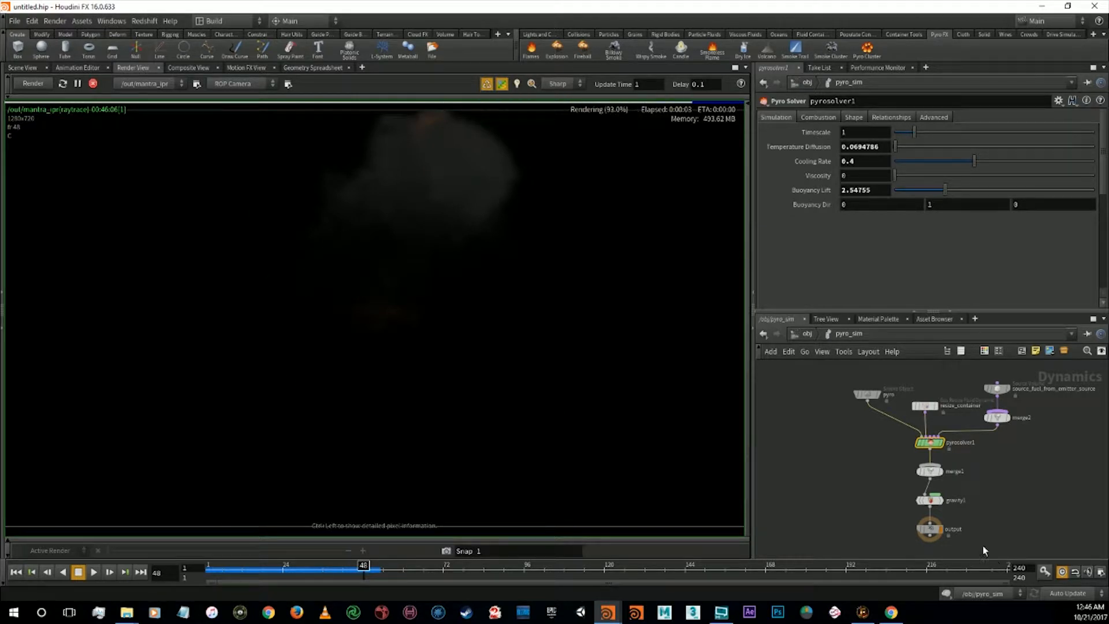
Turn off Clamp To Maximum in the resize_container node's Max Bounds and return to the scene view
left_click(925, 406)
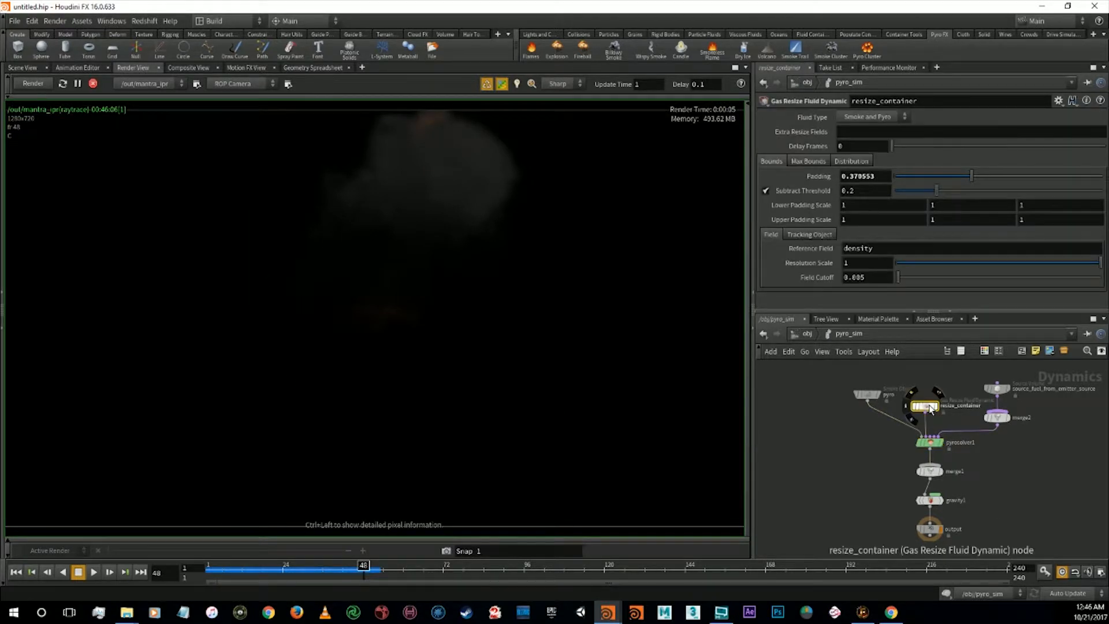
left_click(808, 160)
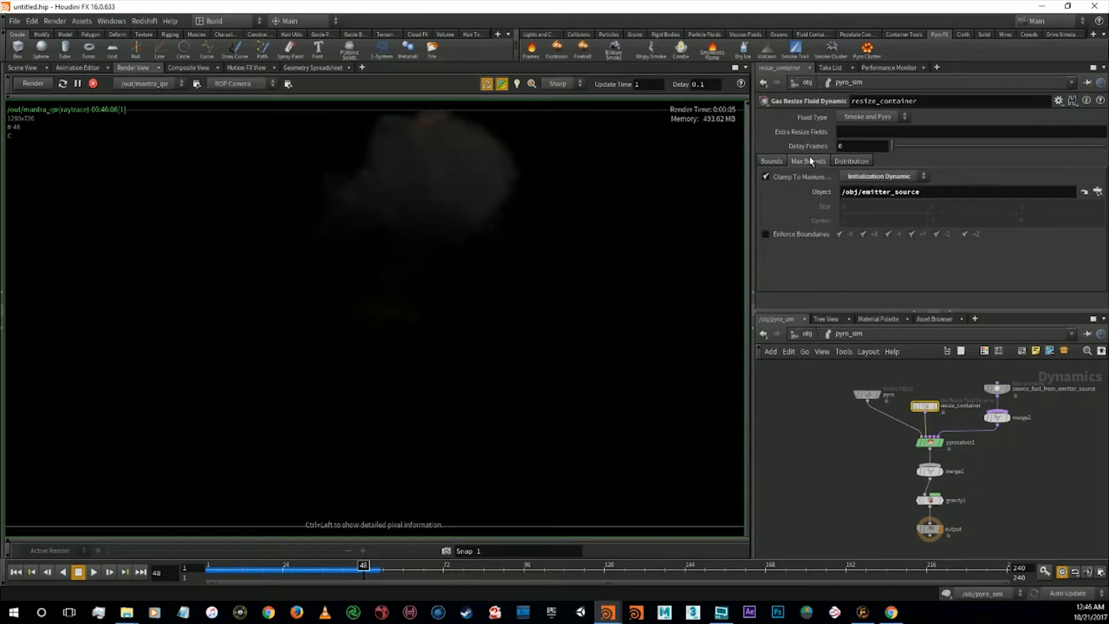
left_click(766, 175)
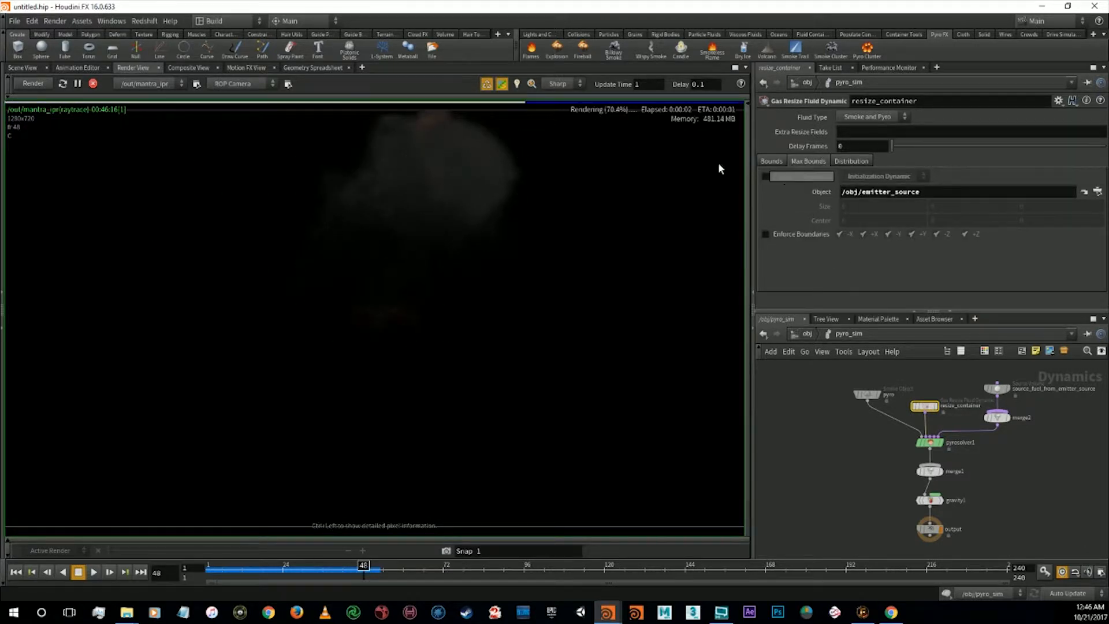
left_click(23, 68)
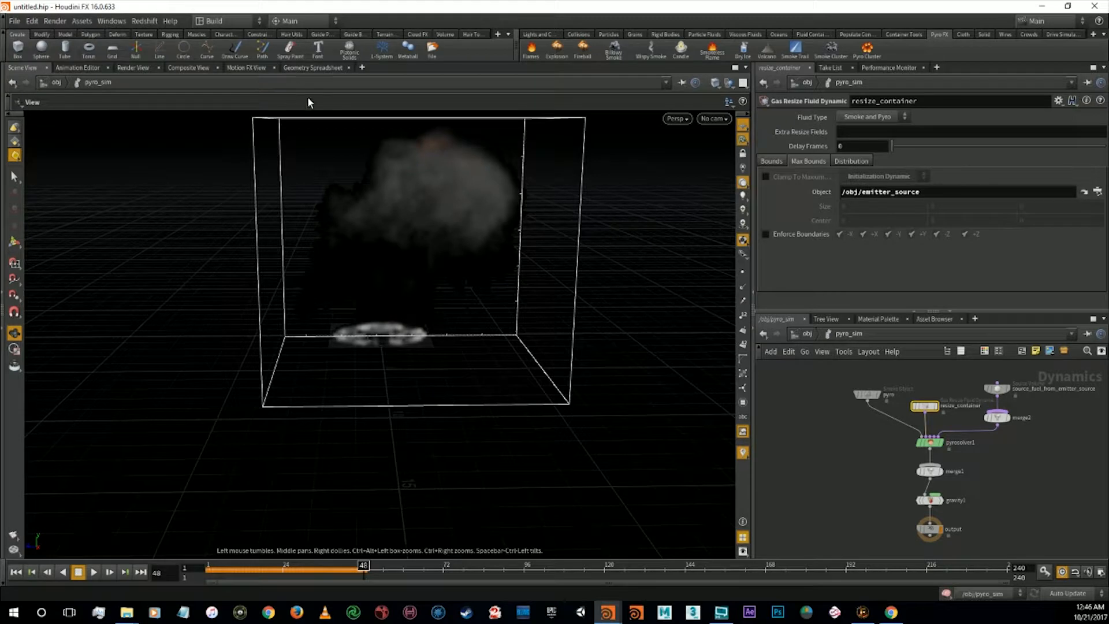
left_click(779, 162)
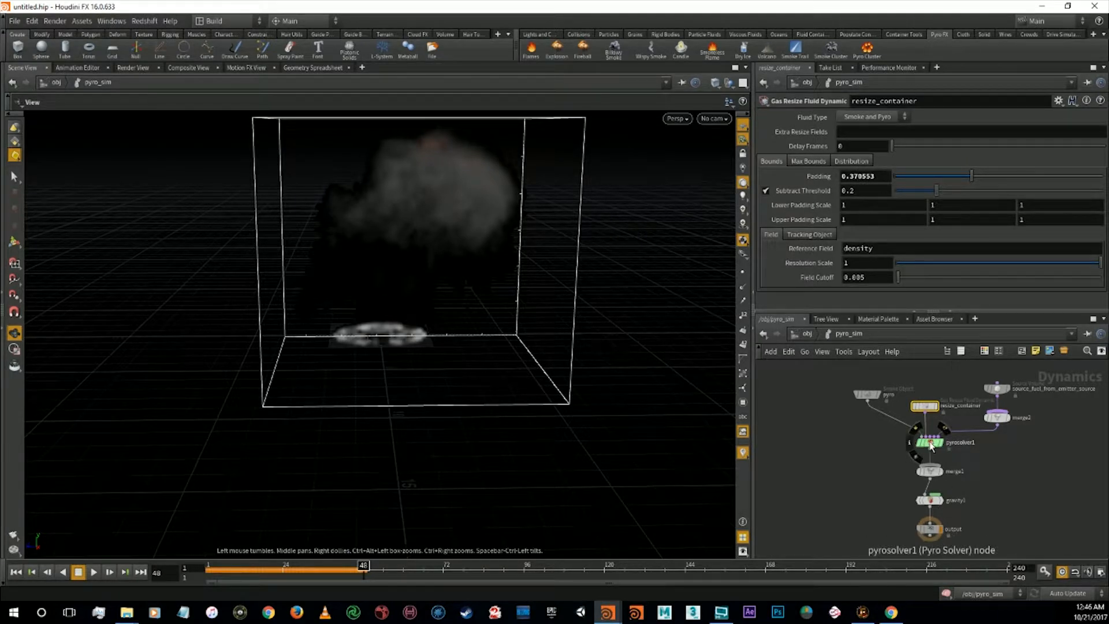
left_click_drag(930, 442, 930, 437)
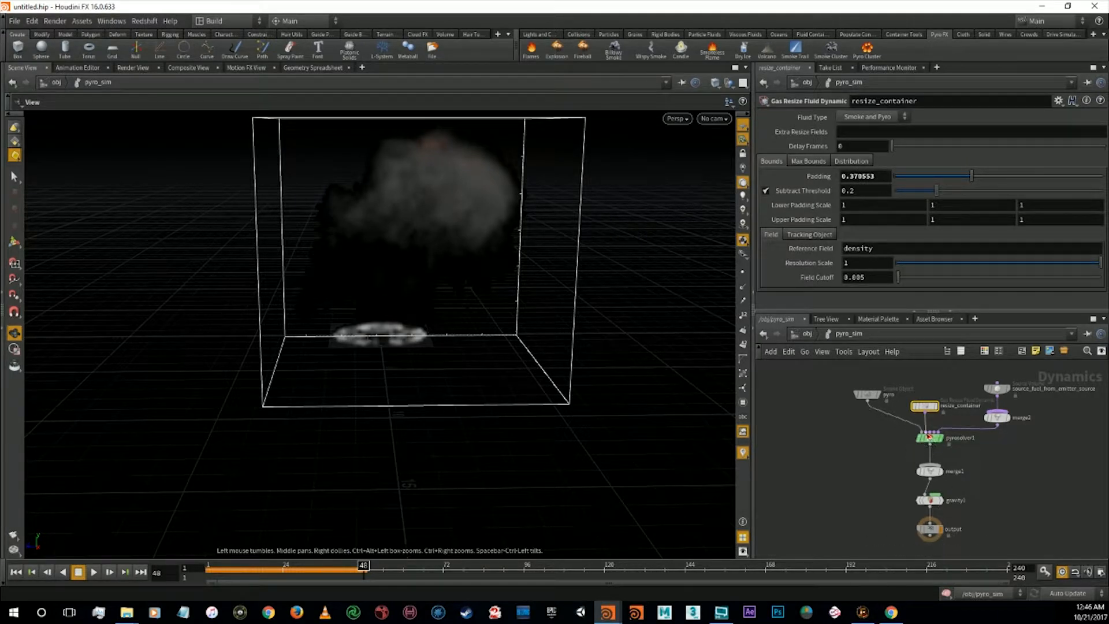
Set the pyro smoke object's Division Size to 0.2
left_click(868, 399)
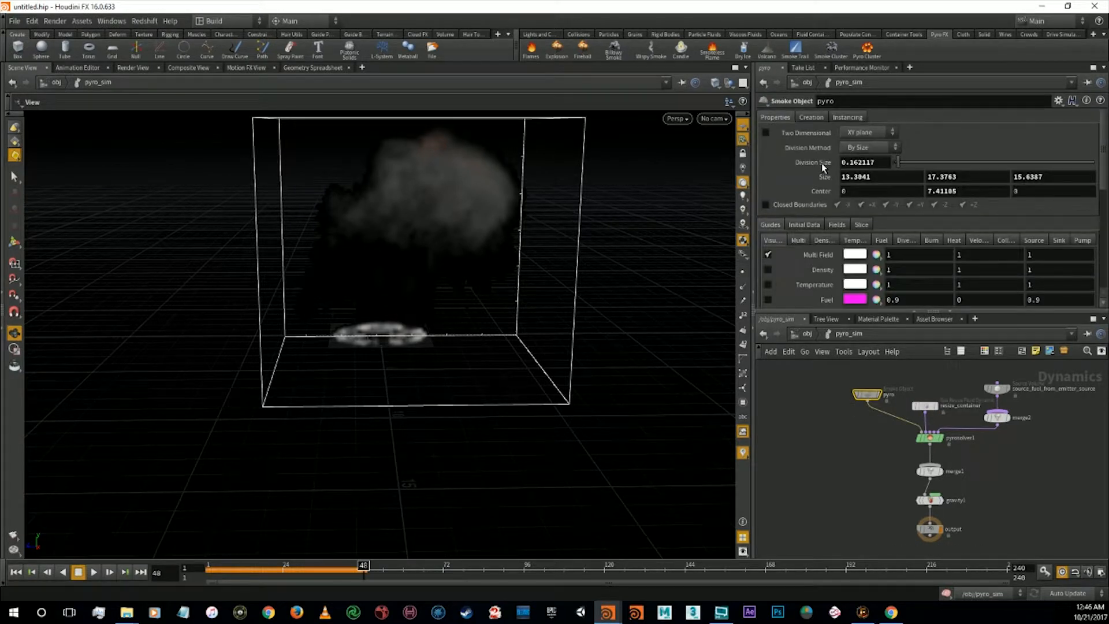
left_click_drag(897, 163, 808, 167)
key("Return")
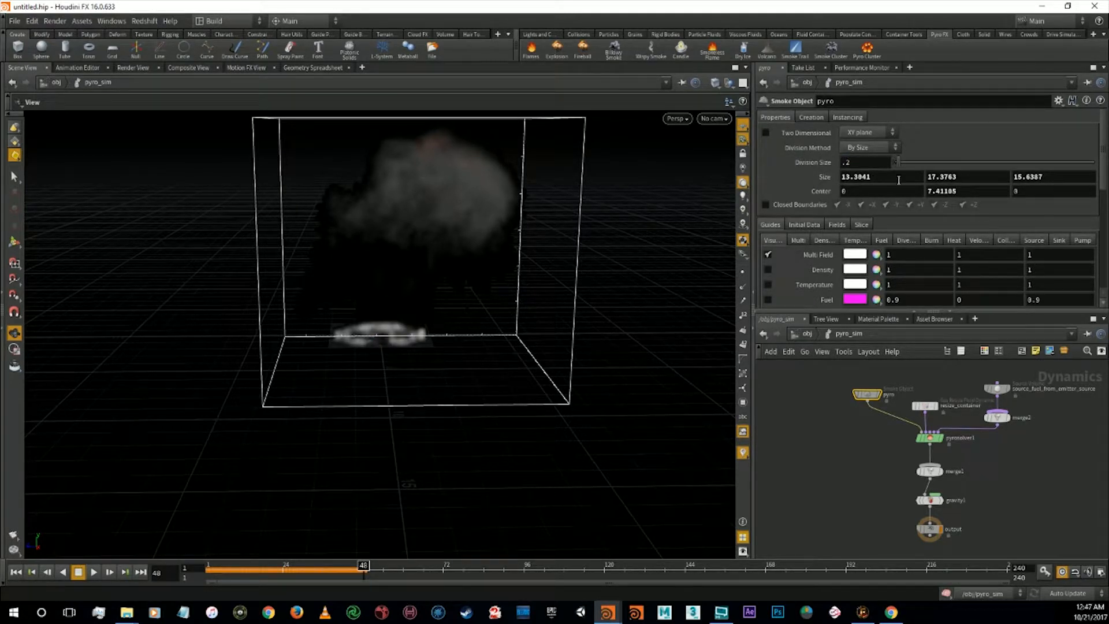
Set the pyro smoke object's container Size to 15, 20, 15 and its Y Center to 7
left_click(889, 179)
left_click_drag(890, 179, 811, 171)
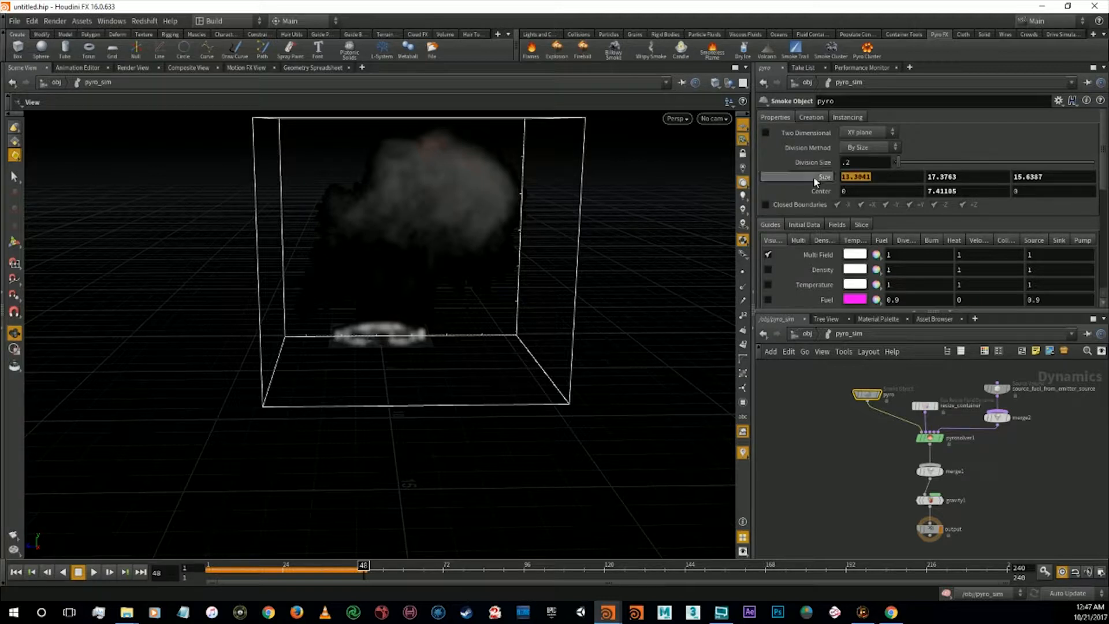
type("15")
left_click_drag(959, 177, 926, 178)
type("20")
left_click_drag(1044, 177, 992, 176)
type("15")
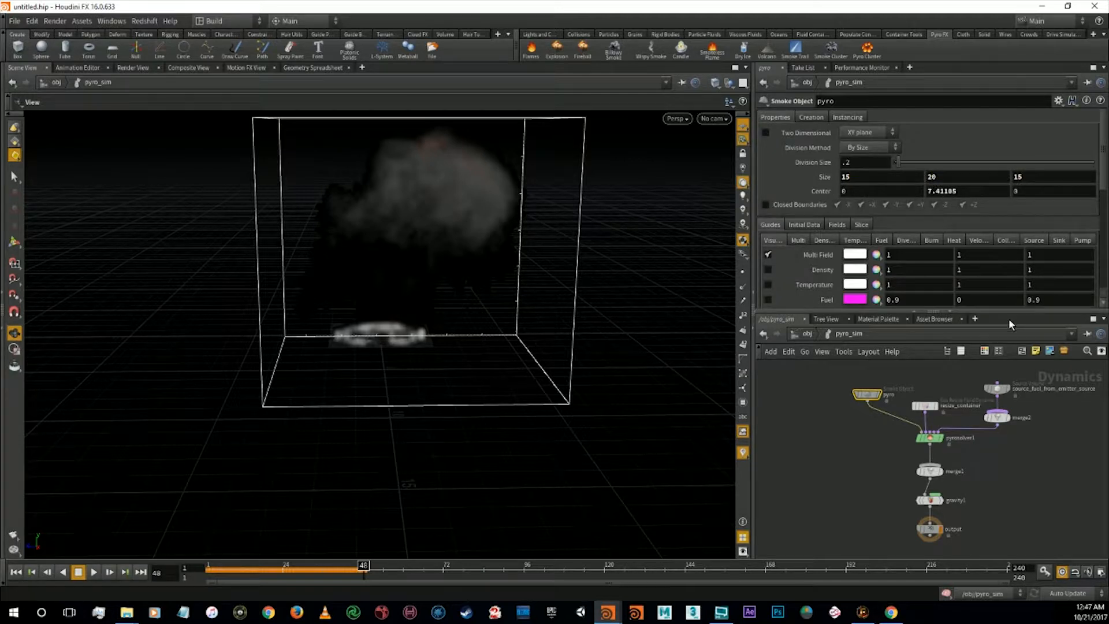
left_click_drag(987, 191, 926, 191)
type("7")
Hide the Multi Field guide and preview the Velocity, Heat, Source and Fuel guides one at a time
scroll(809, 270, "down", 2)
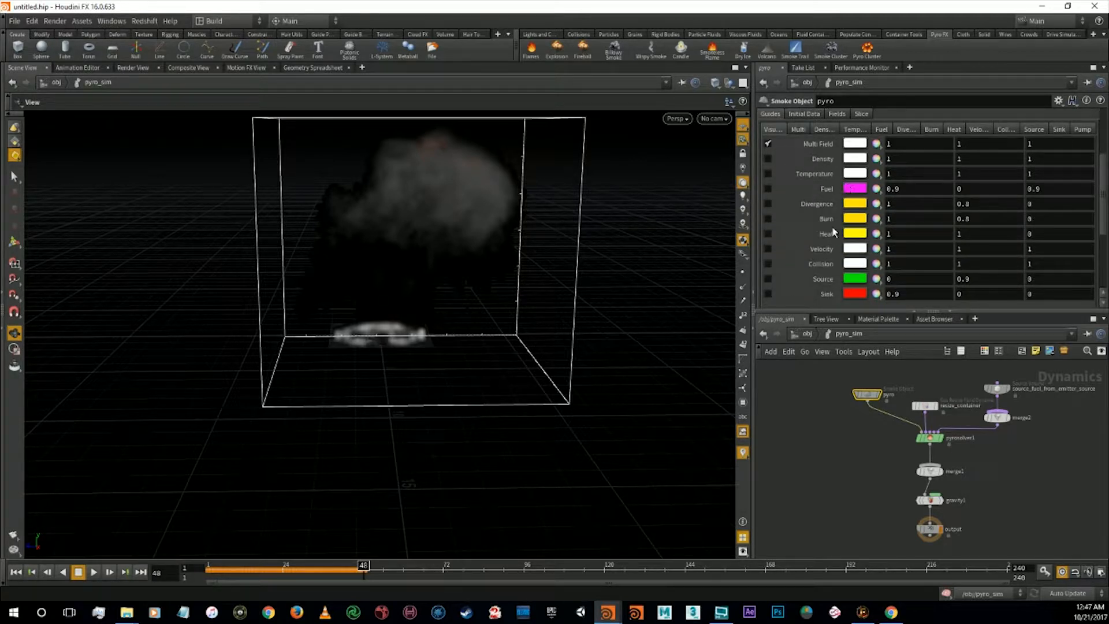
left_click(767, 143)
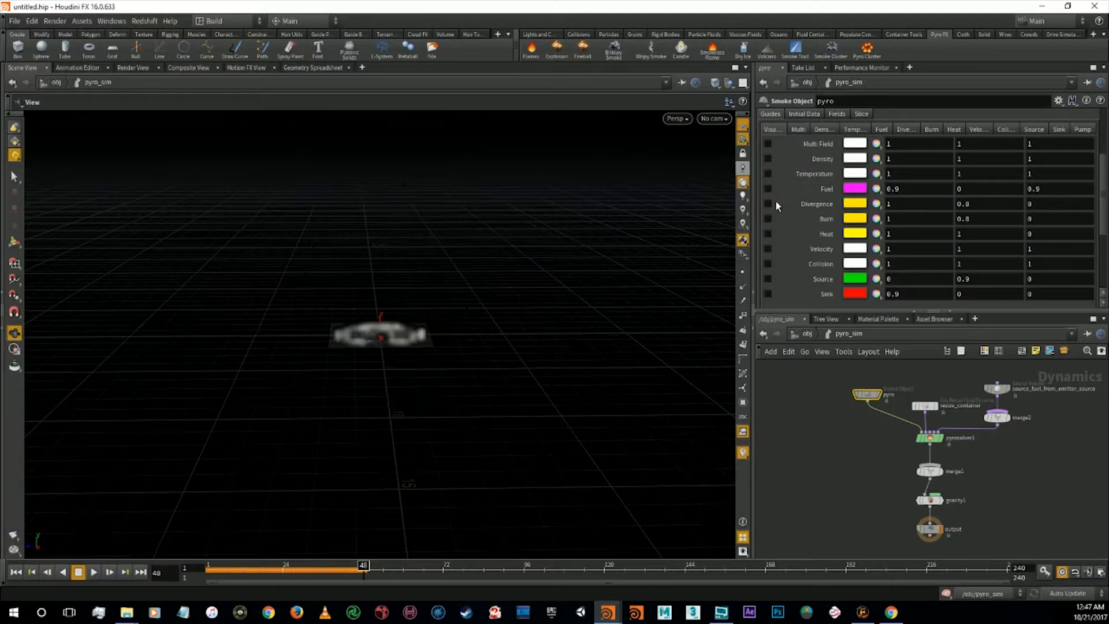
left_click(769, 248)
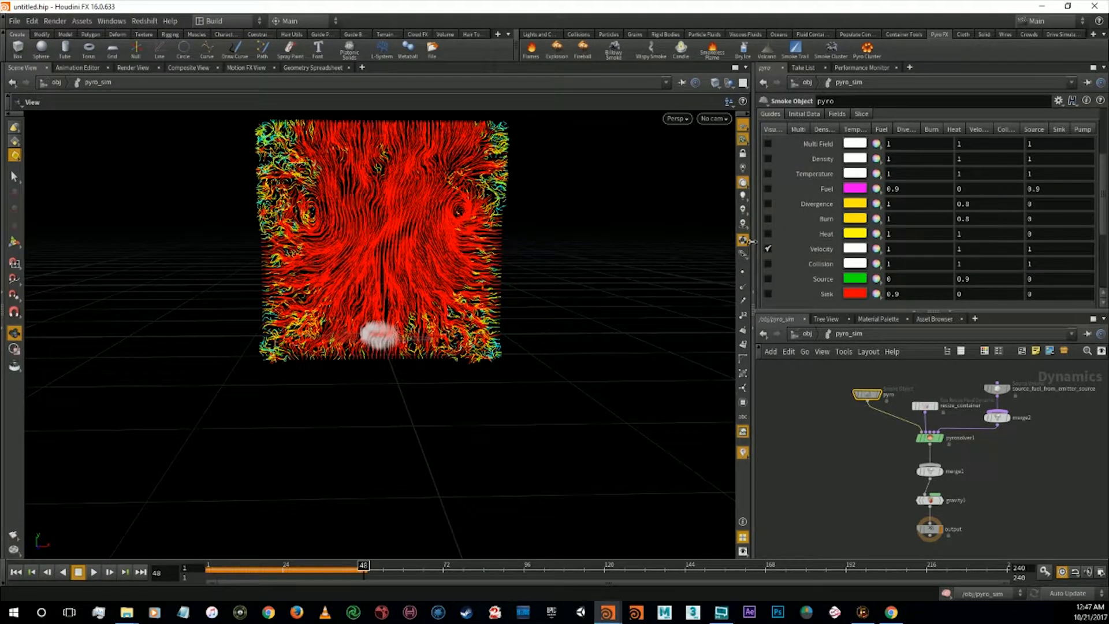
left_click(769, 248)
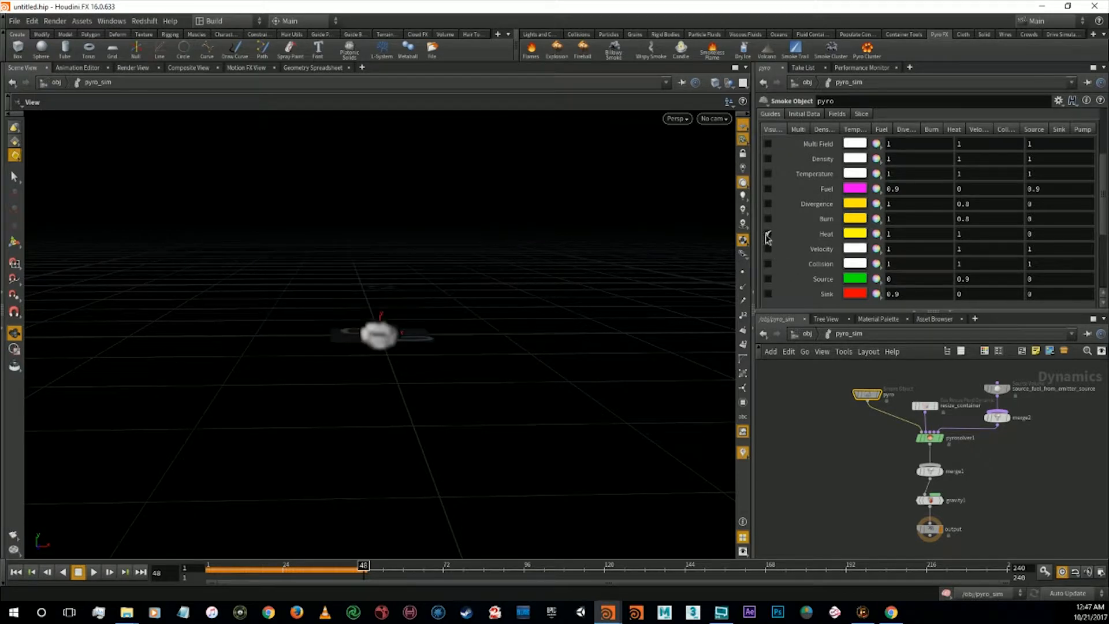
left_click(767, 235)
left_click(770, 279)
left_click(770, 279)
left_click(768, 190)
left_click(767, 190)
Preview the pyro object's Temperature and Density guides, and show the Multi Field guide again
scroll(793, 223, "up", 3)
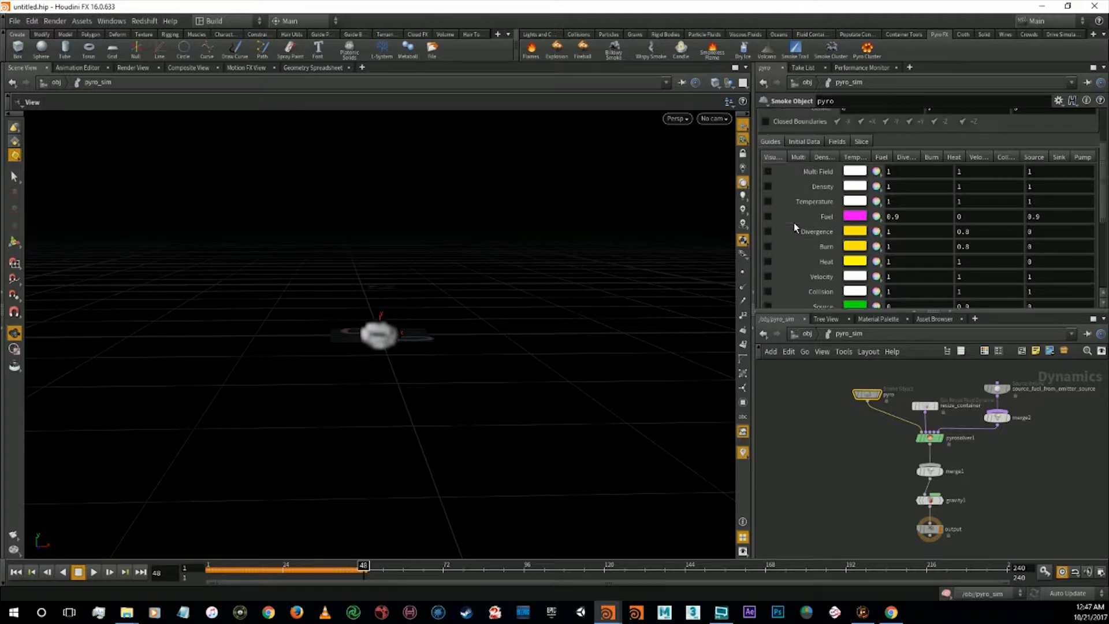
left_click(767, 229)
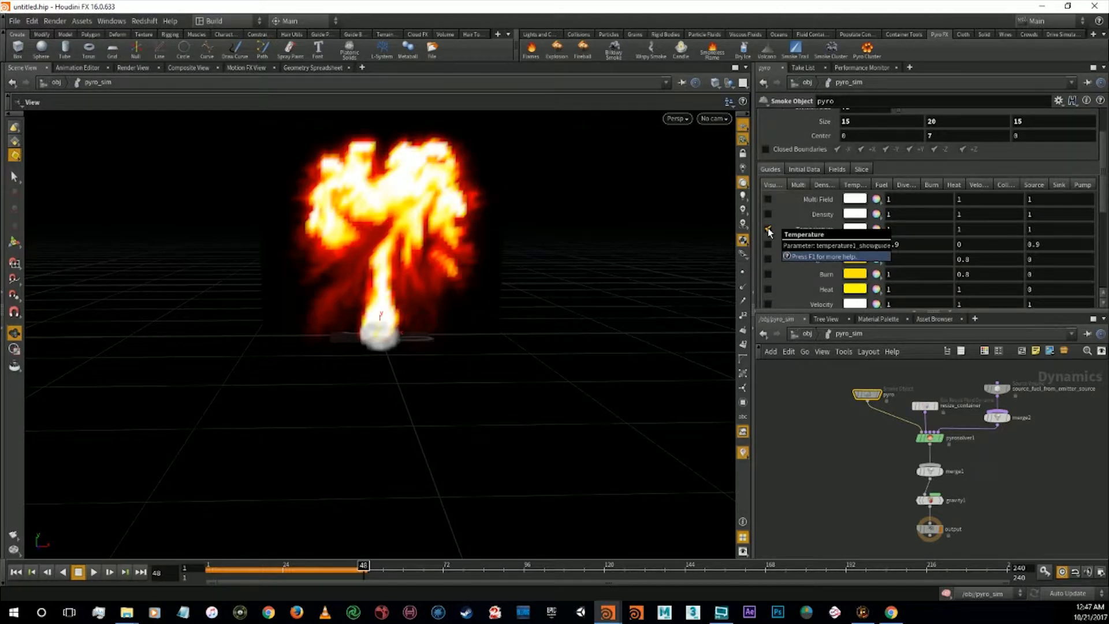
left_click(767, 228)
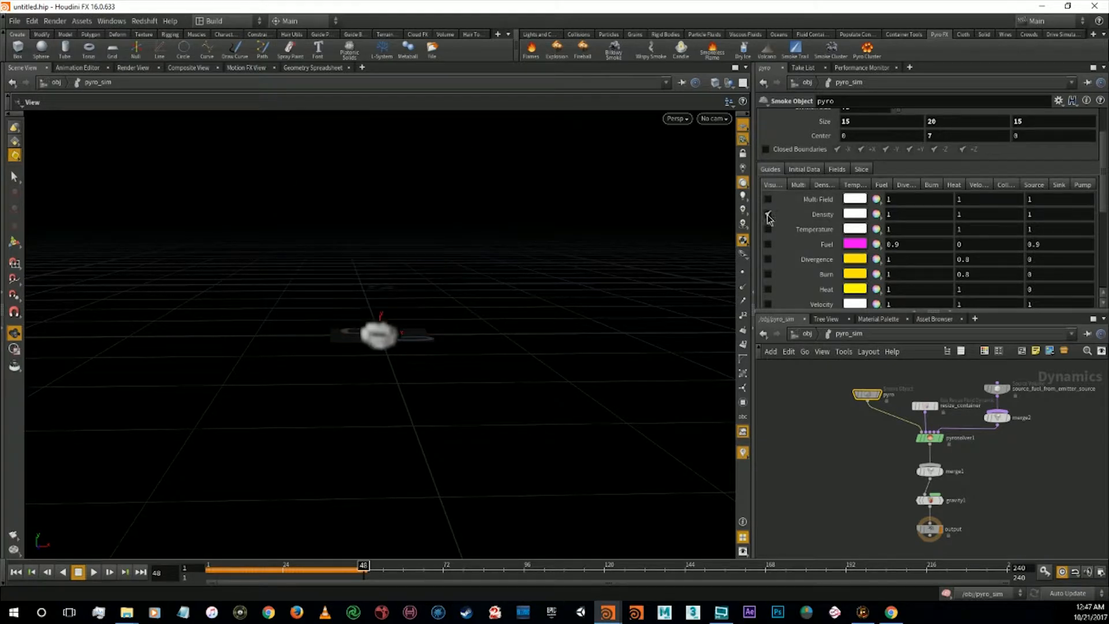
left_click(767, 214)
left_click(768, 214)
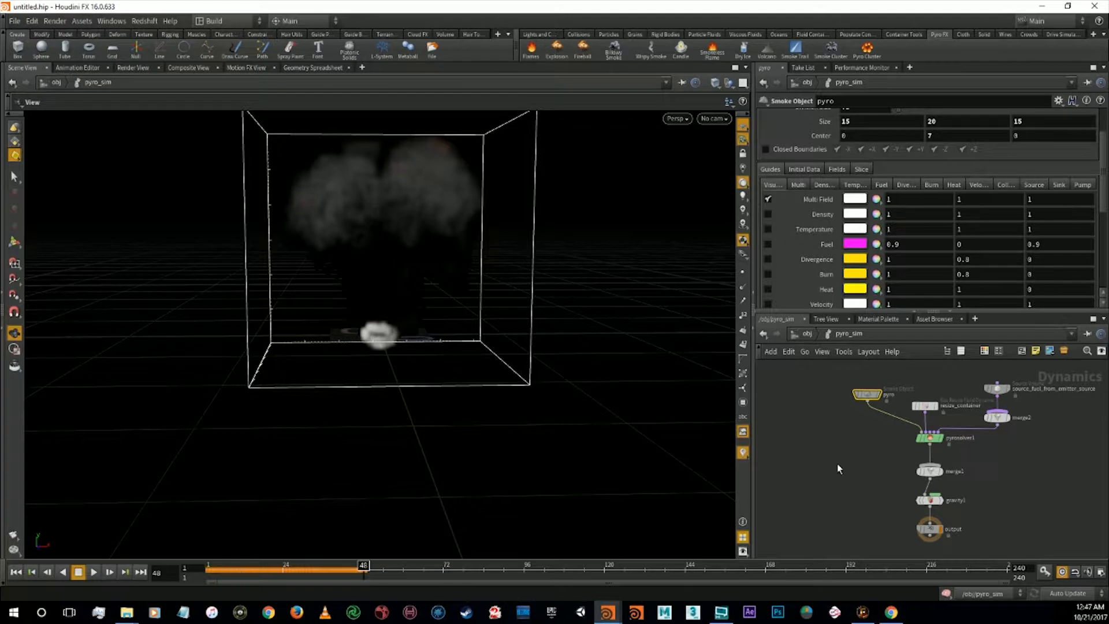
Select the pyrosolver1 node and open the Pyro Solver dynamics node page in the Houdini help
left_click(929, 439)
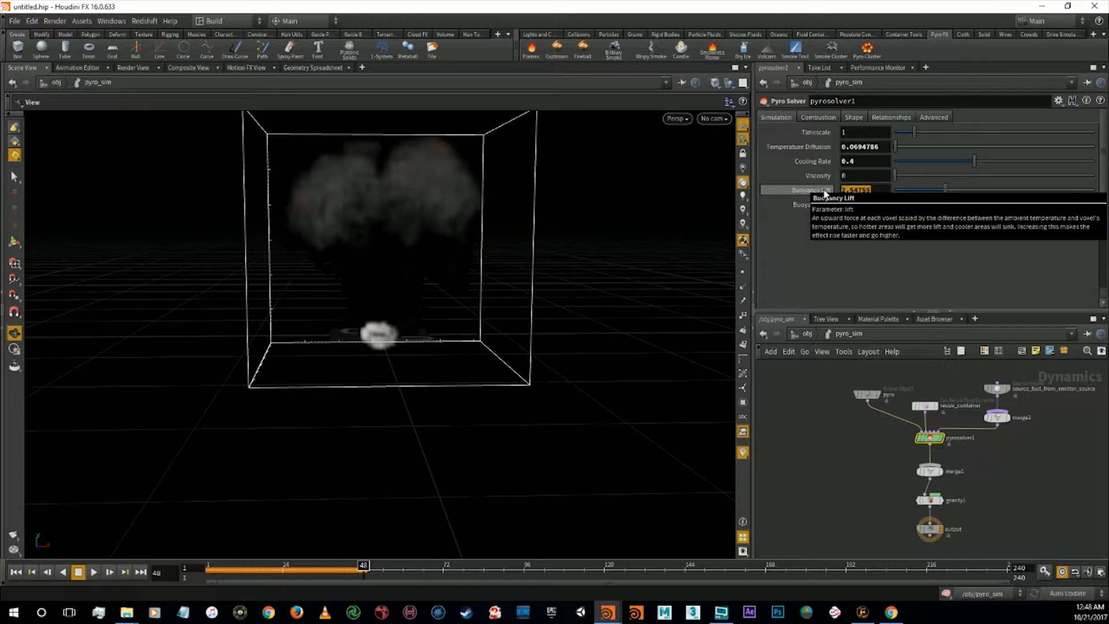
left_click(824, 195)
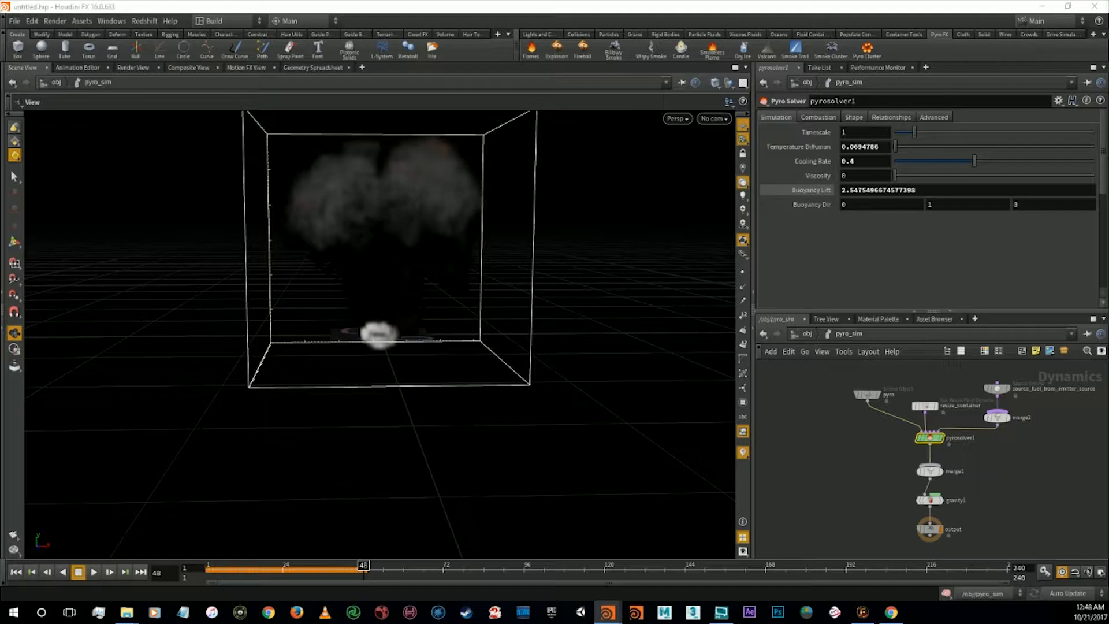
left_click_drag(1108, 12, 322, 121)
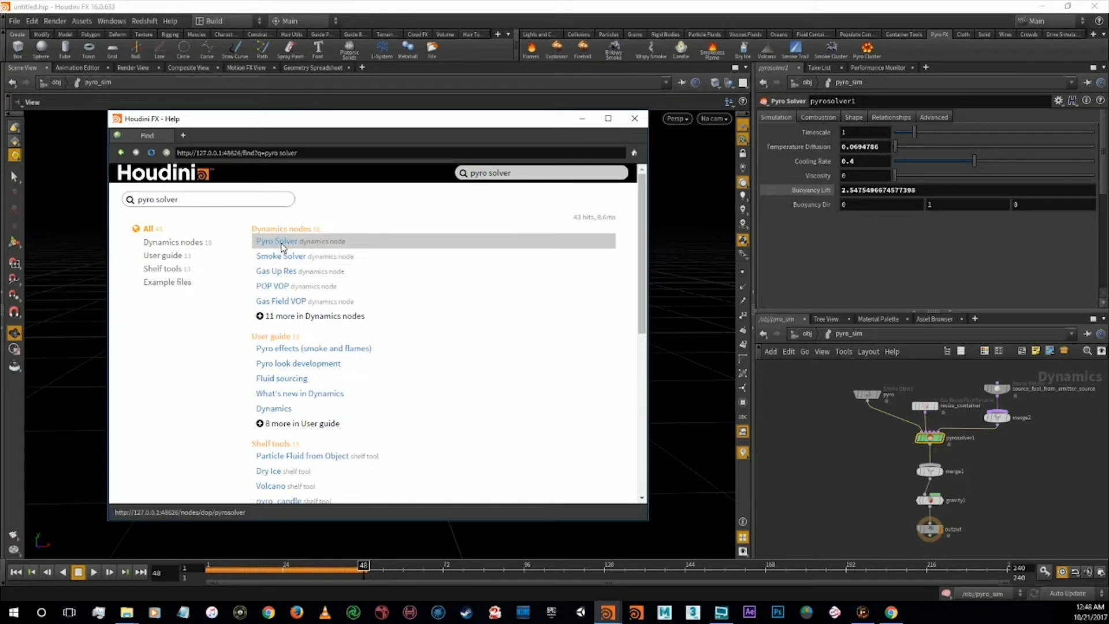
left_click(282, 244)
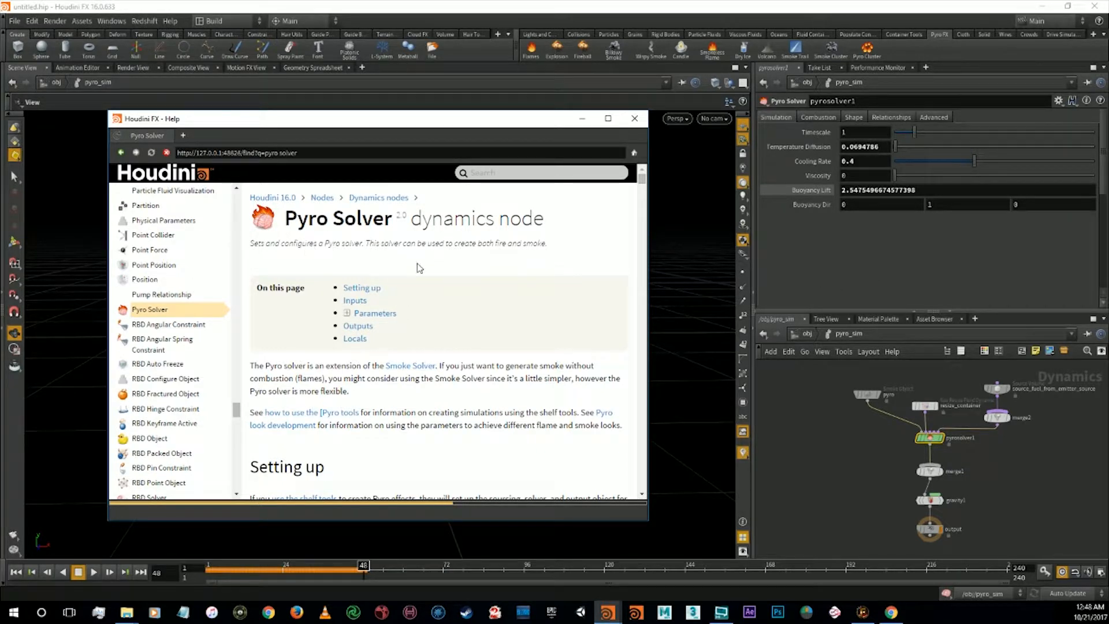
Find the Buoyancy Lift description among the Simulation parameters of the Pyro Solver help page
scroll(396, 300, "down", 3)
scroll(393, 302, "down", 12)
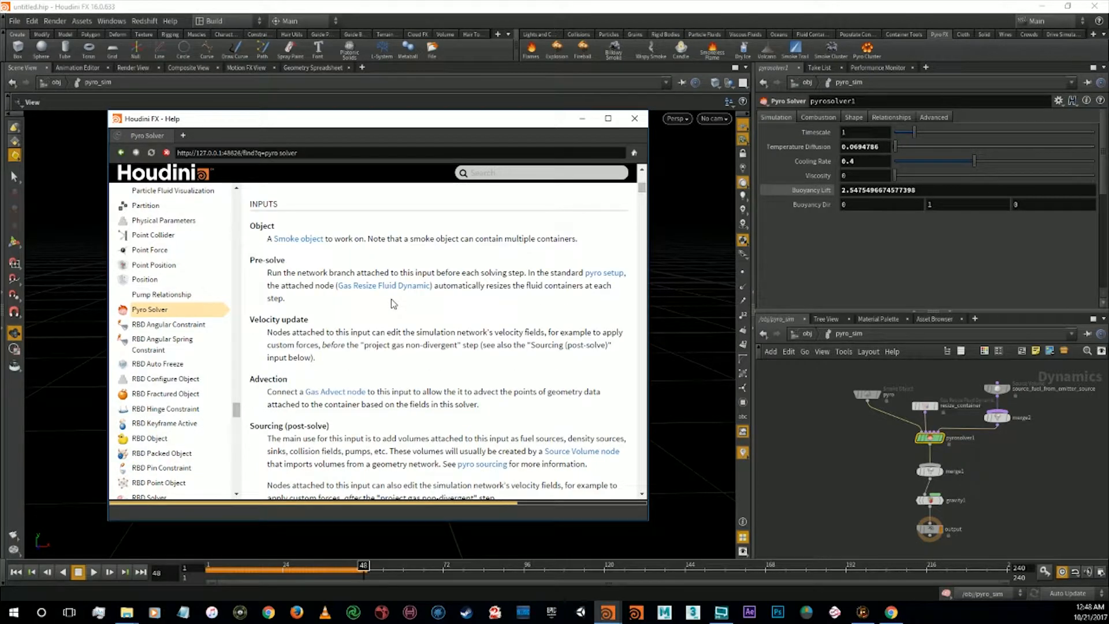
scroll(393, 303, "down", 4)
scroll(392, 303, "up", 6)
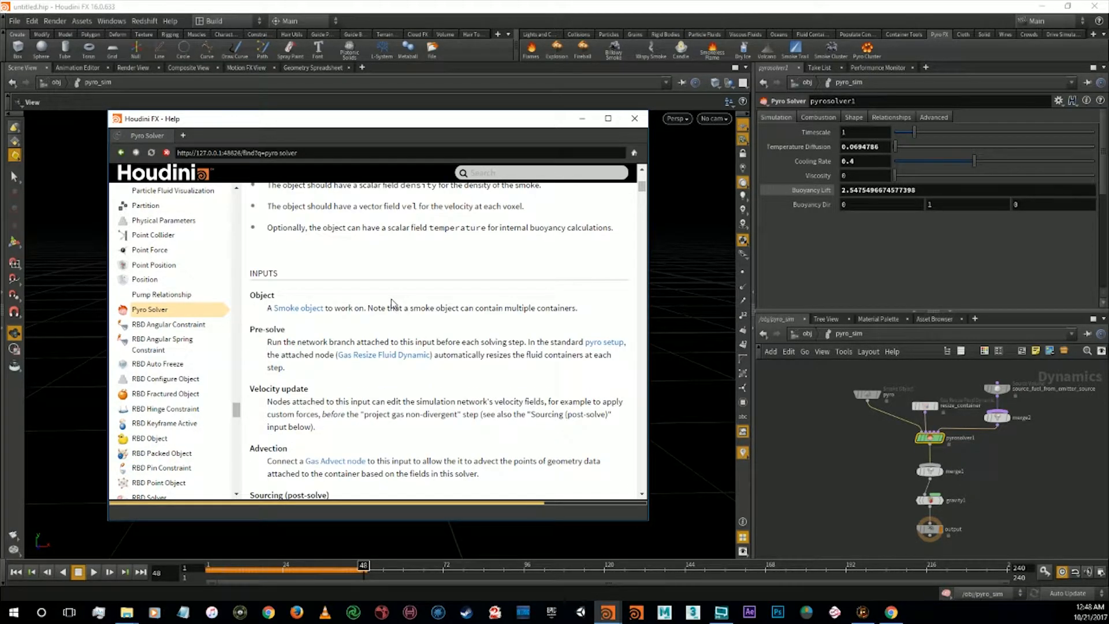
scroll(392, 303, "down", 15)
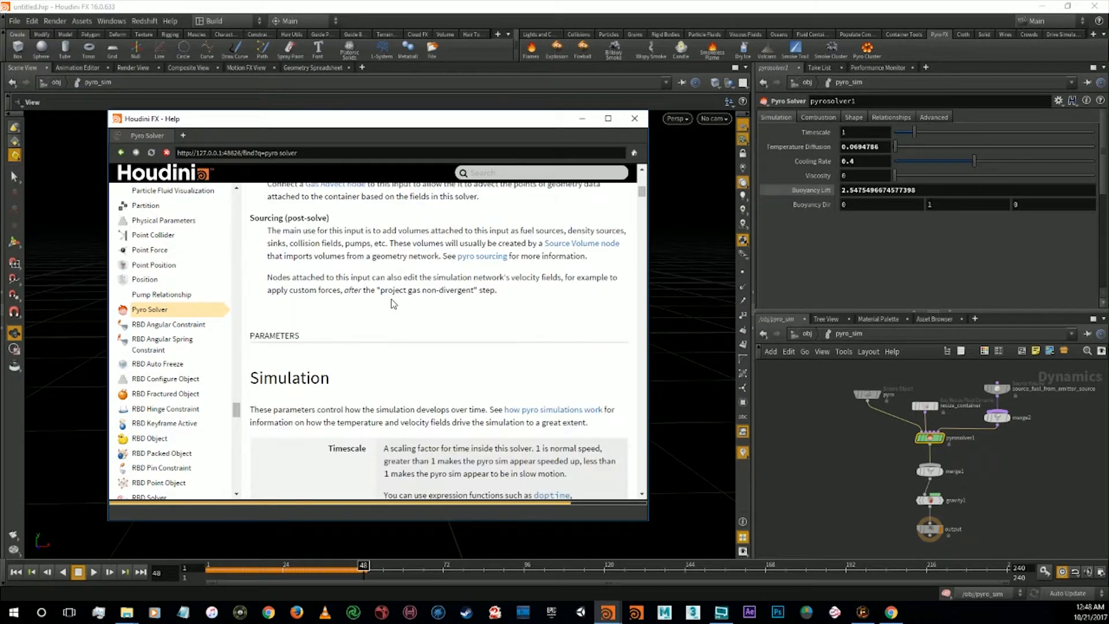
scroll(393, 303, "down", 10)
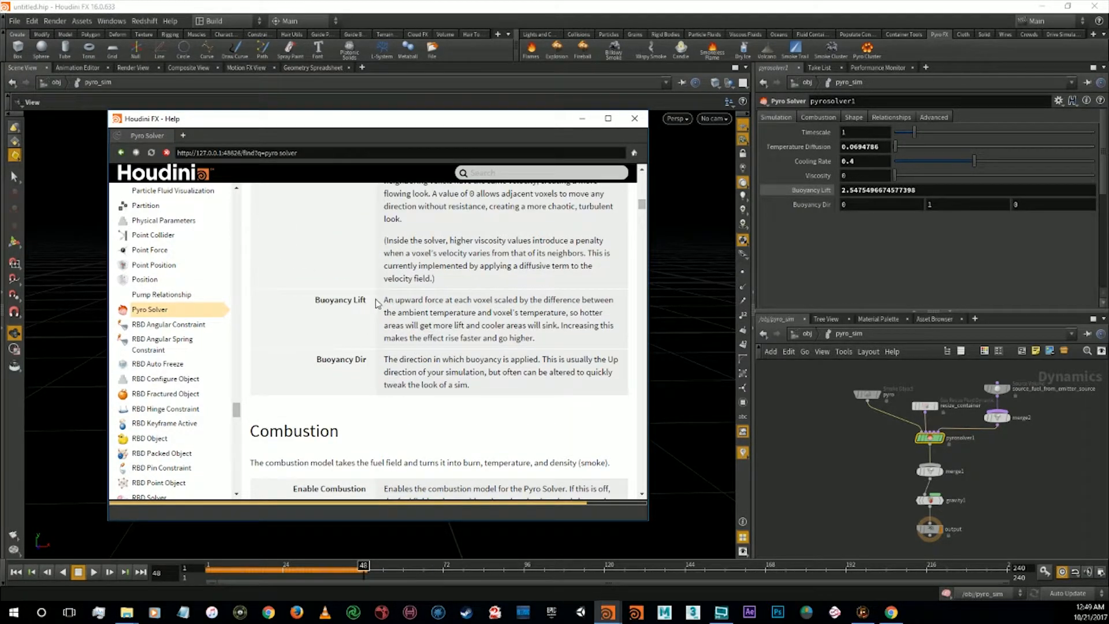
left_click_drag(314, 301, 367, 312)
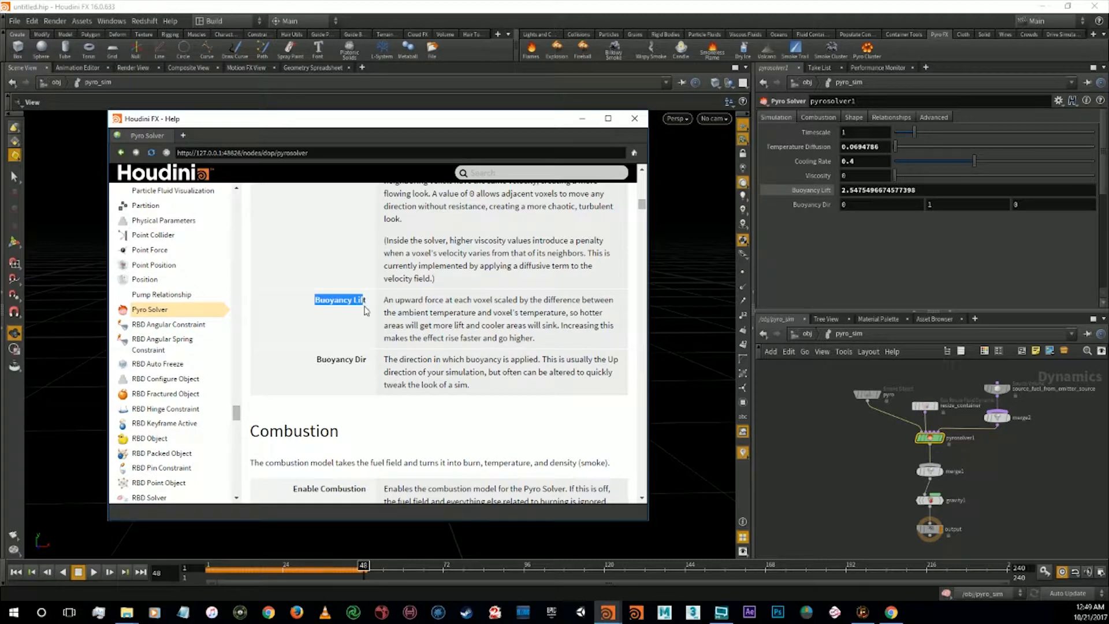
left_click(404, 326)
Set pyrosolver1's Buoyancy Lift to 2 and return to the pyro_sim network
left_click(936, 191)
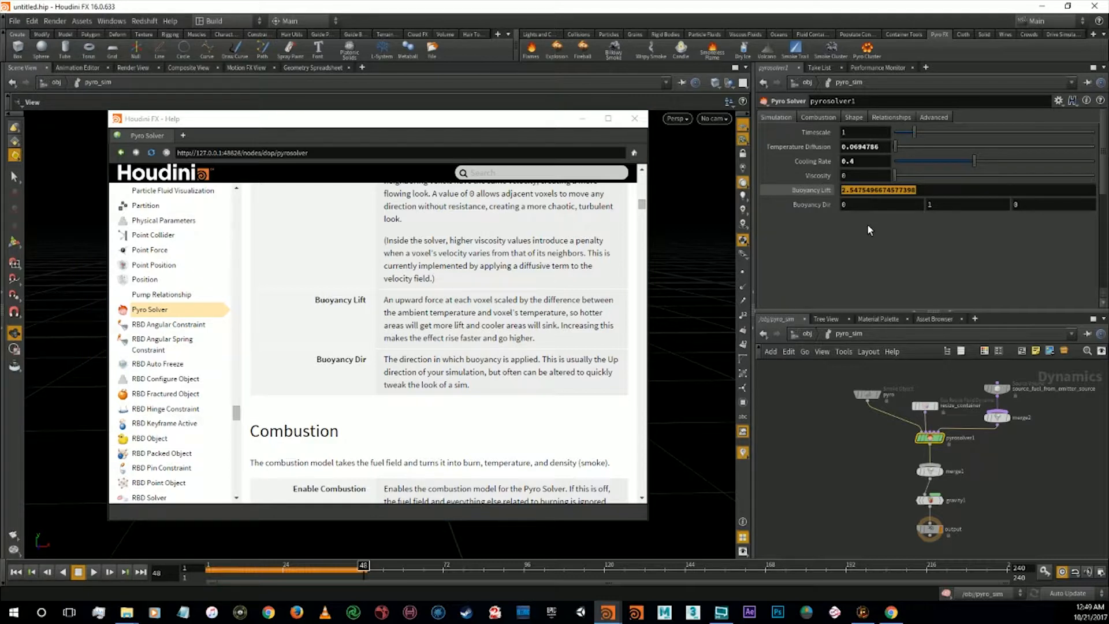
type("5")
key("Return")
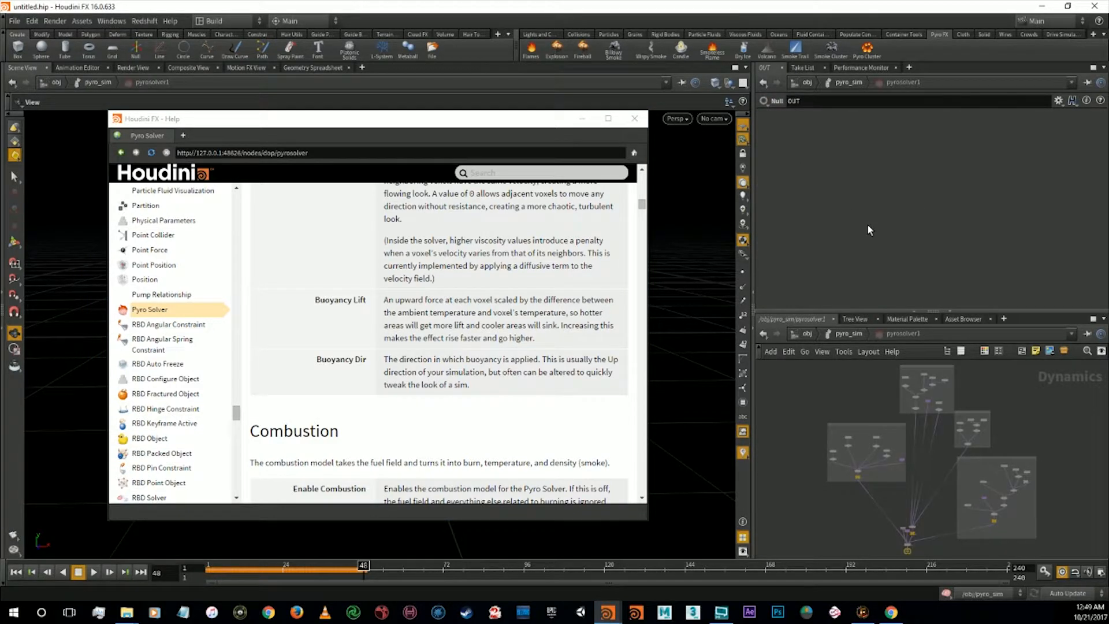
left_click(851, 336)
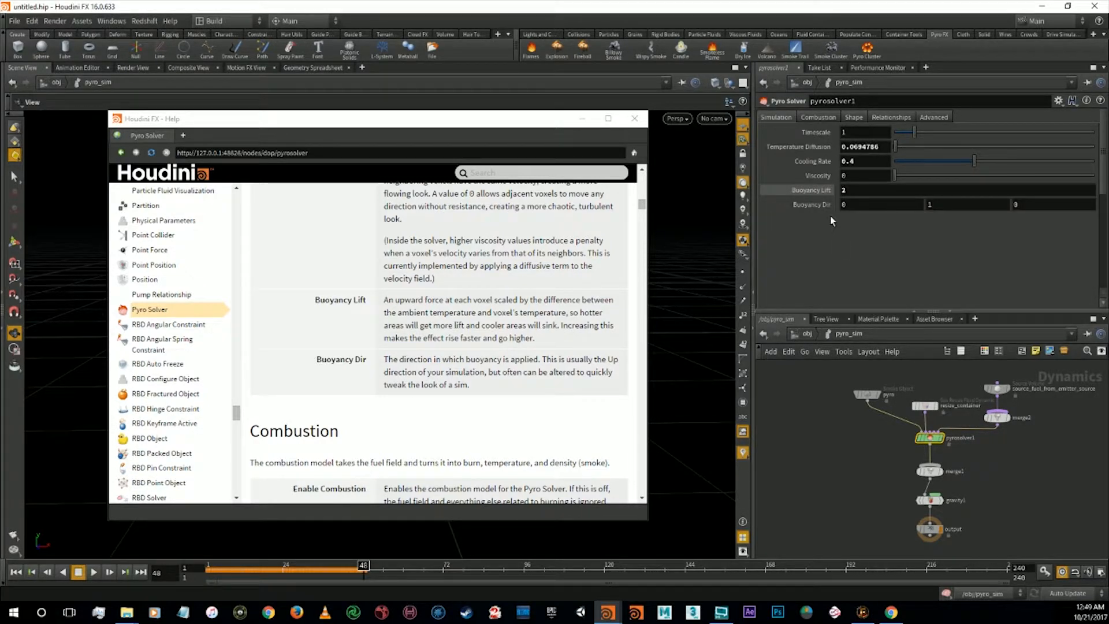
Review the Buoyancy Dir components and compare the help's Combustion section with the solver's combustion parameters
left_click(927, 205)
left_click(888, 205)
left_click(1039, 208)
left_click(954, 204)
scroll(465, 364, "down", 3)
scroll(463, 364, "down", 3)
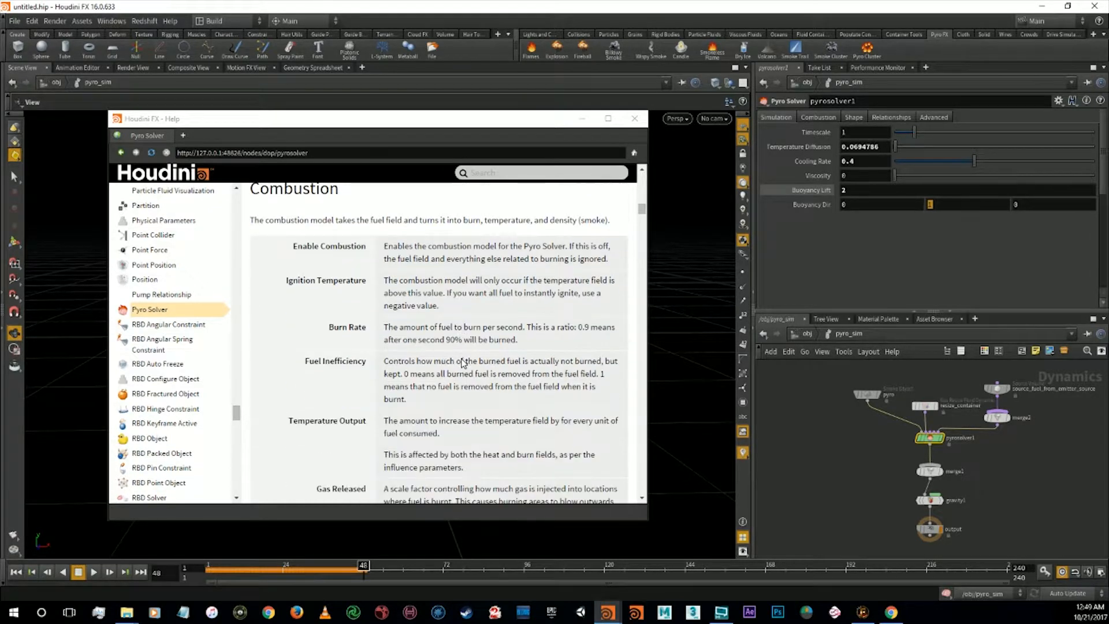
scroll(444, 358, "up", 3)
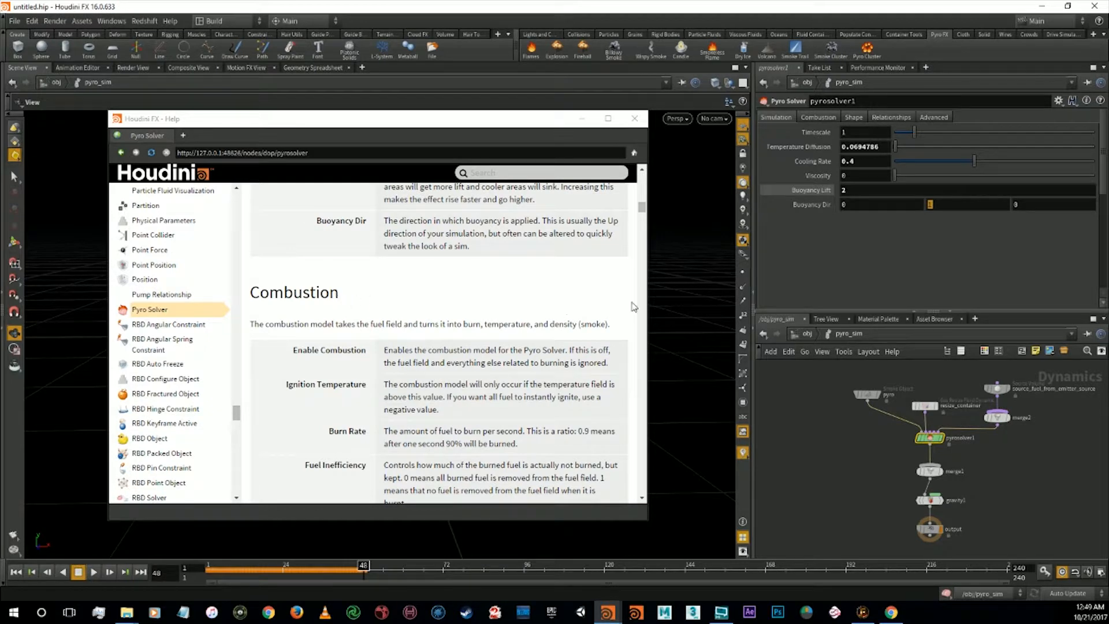
left_click(820, 118)
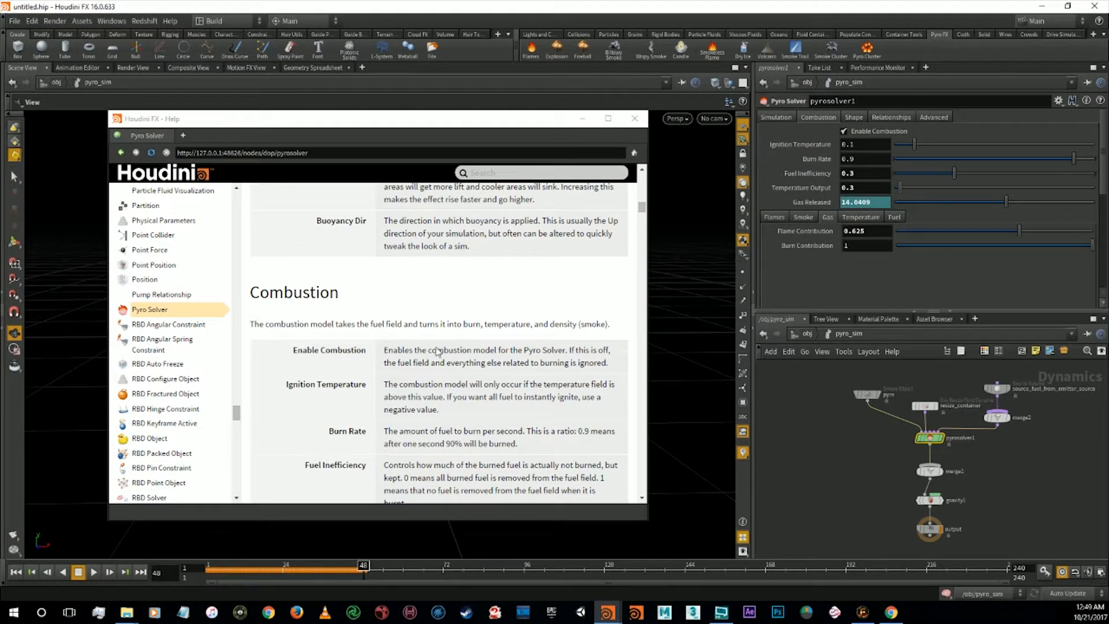
left_click_drag(341, 296, 259, 294)
left_click(393, 299)
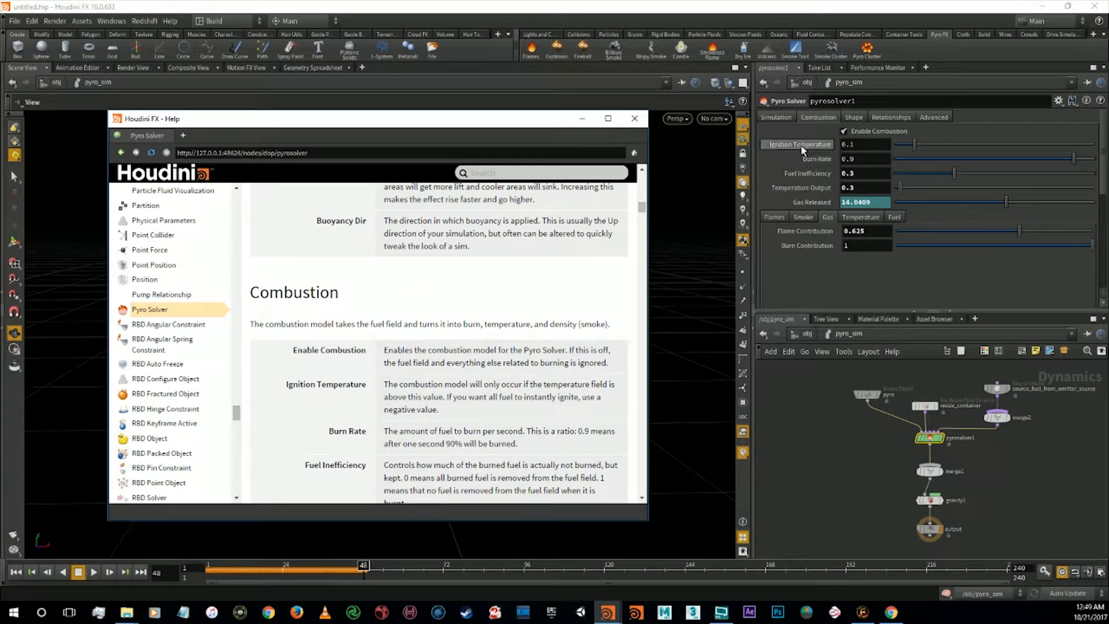
Set both the Burn Rate and the Temperature Output in pyrosolver1's combustion parameters to 0.5
left_click(853, 145)
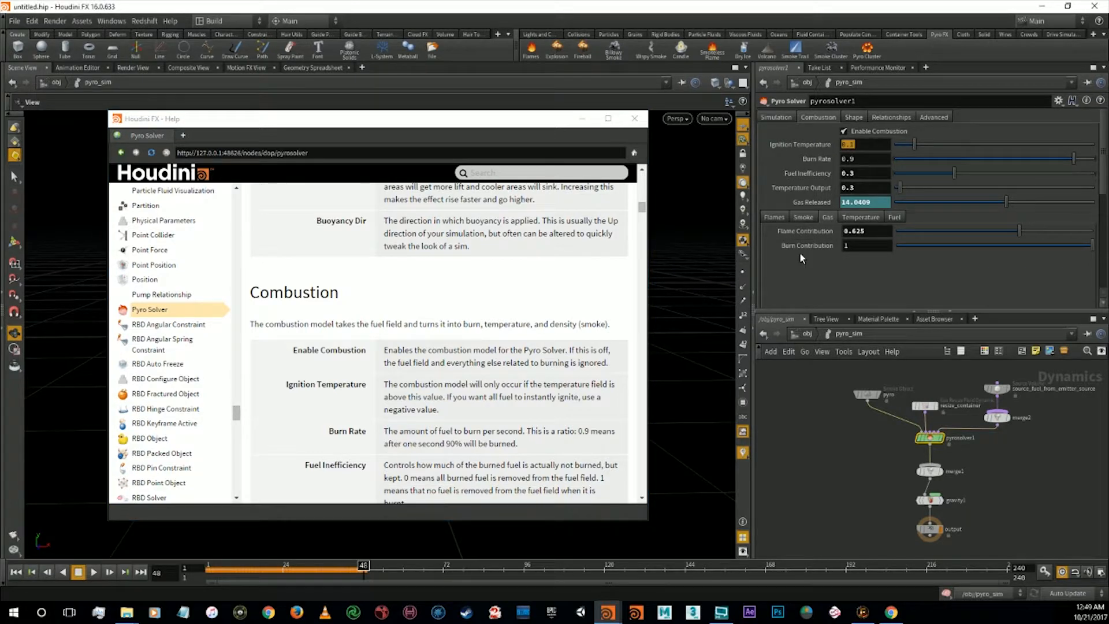
left_click(865, 160)
type(".5")
key("Return")
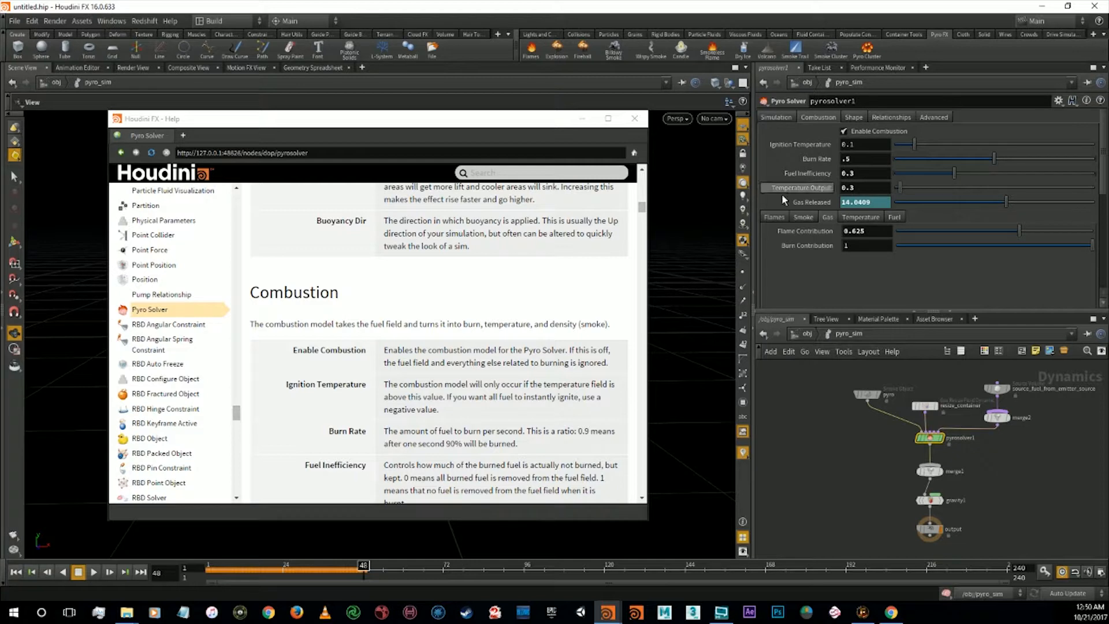
mouse_move(816, 175)
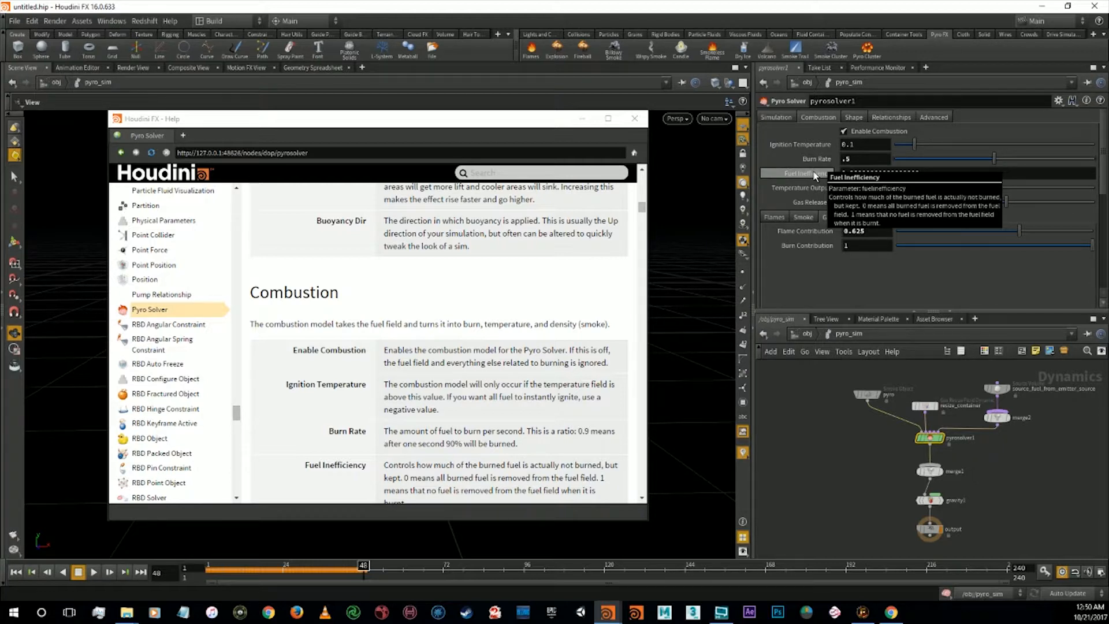
left_click(913, 173)
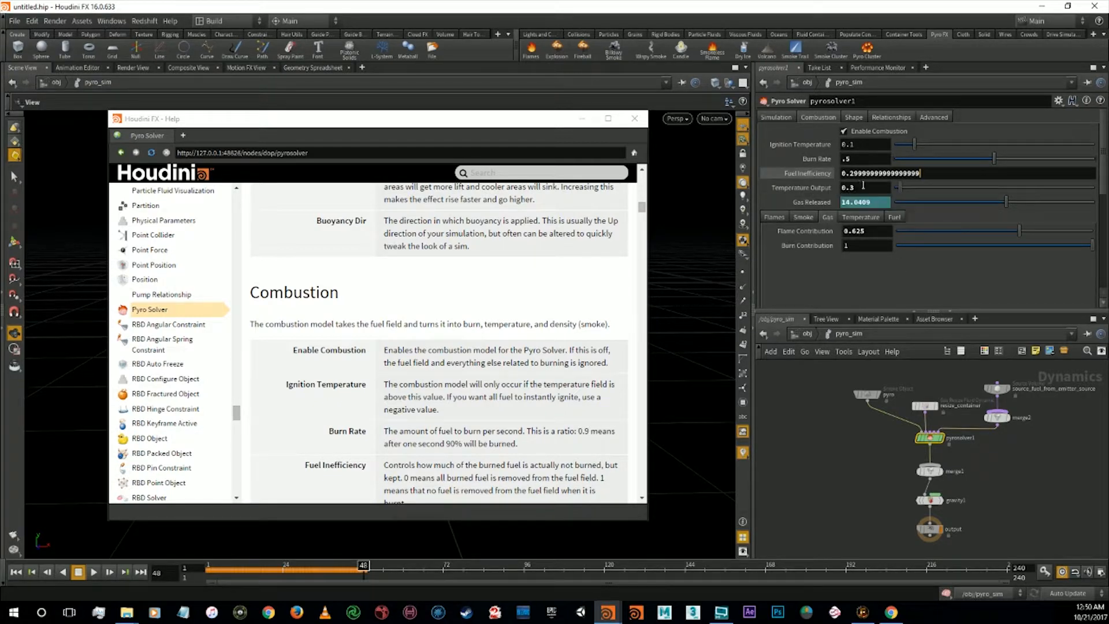
left_click(865, 188)
type("0.5")
key("Return")
Set the solver's gas Burn Contribution to 2 and its Fuel Speed to 0.25, and move the help window out of the way
mouse_move(825, 204)
scroll(498, 351, "down", 4)
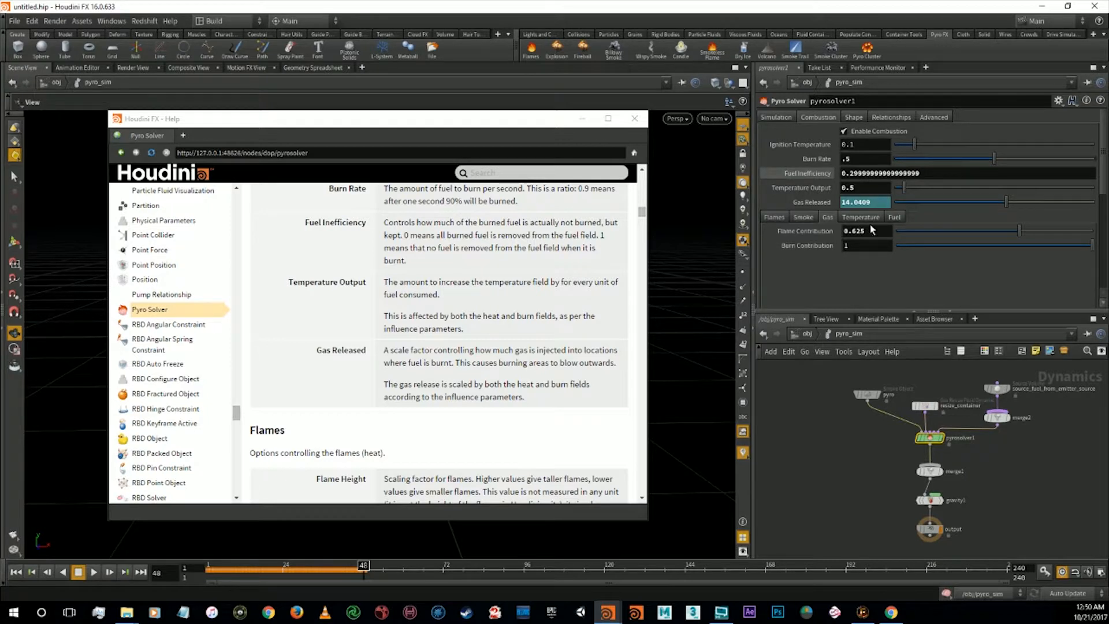
left_click_drag(859, 247, 828, 246)
type("2")
left_click(902, 215)
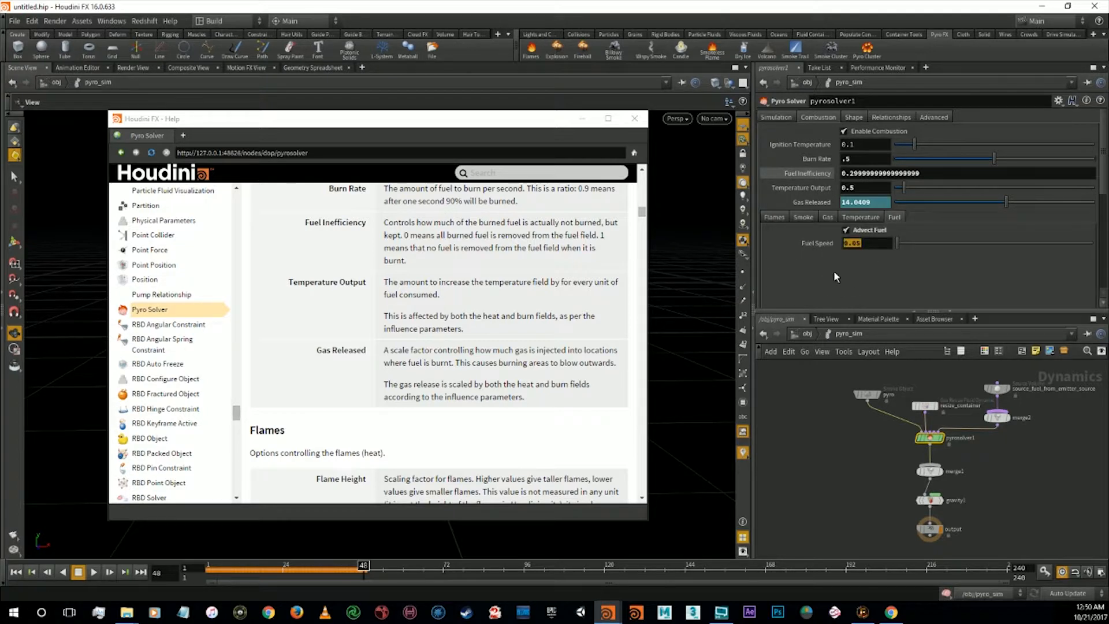
type("0.25")
key("Return")
left_click_drag(457, 123, 1108, 16)
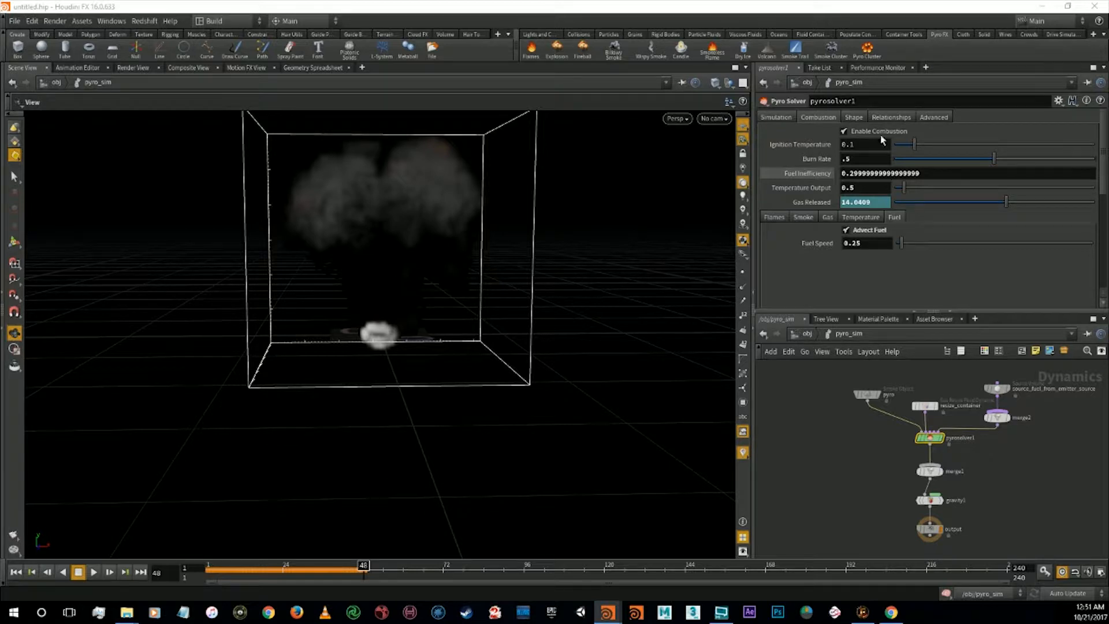
Set the solver's shape parameters to Dissipation 0.25, Disturbance 0.75 and Shredding 0.45
left_click(855, 117)
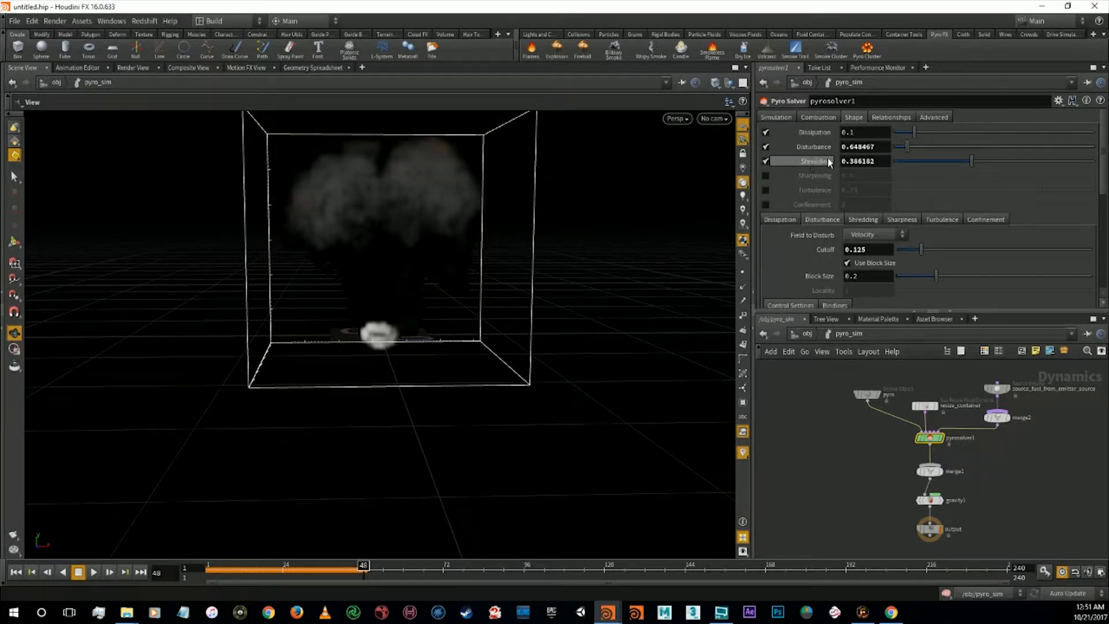
mouse_move(818, 137)
left_click_drag(866, 135, 840, 134)
type("0.25")
key("Return")
left_click_drag(883, 146, 824, 145)
type(".75")
key("Tab")
type(".45")
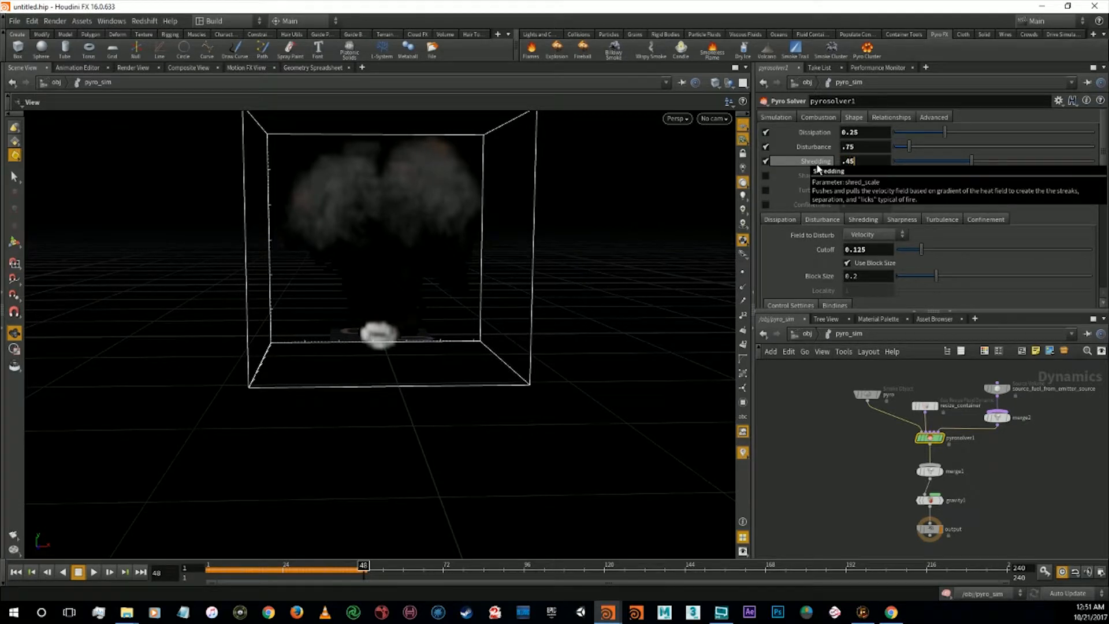
Apply the Shredding value of 0.45 and resimulate the explosion from frame 1, cancelling the longer cook and stopping at frame 33
key("Return")
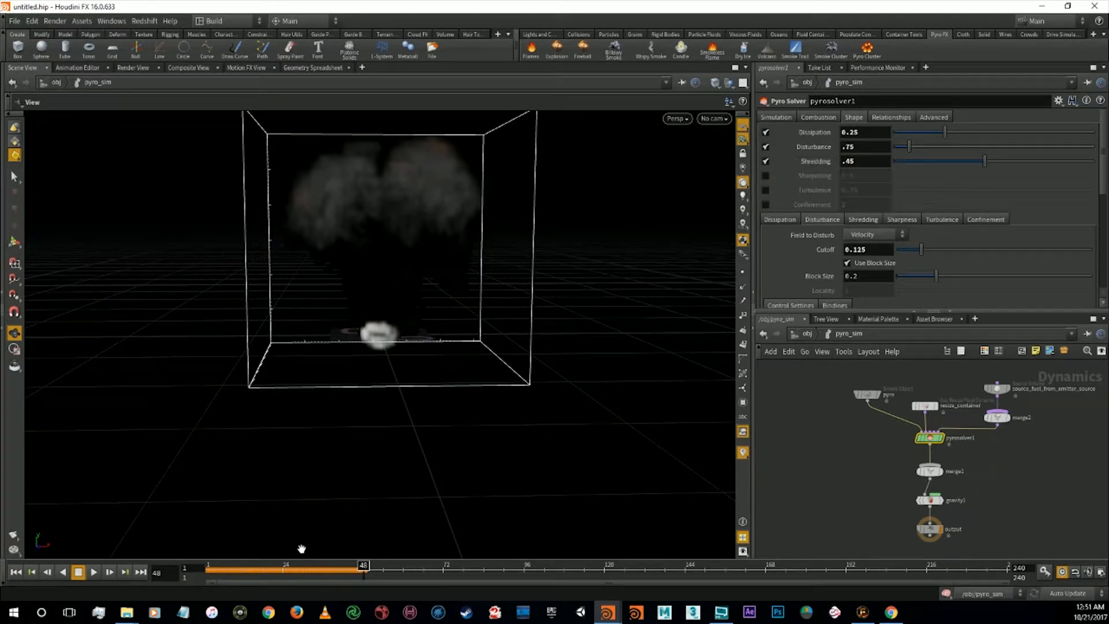
left_click(30, 572)
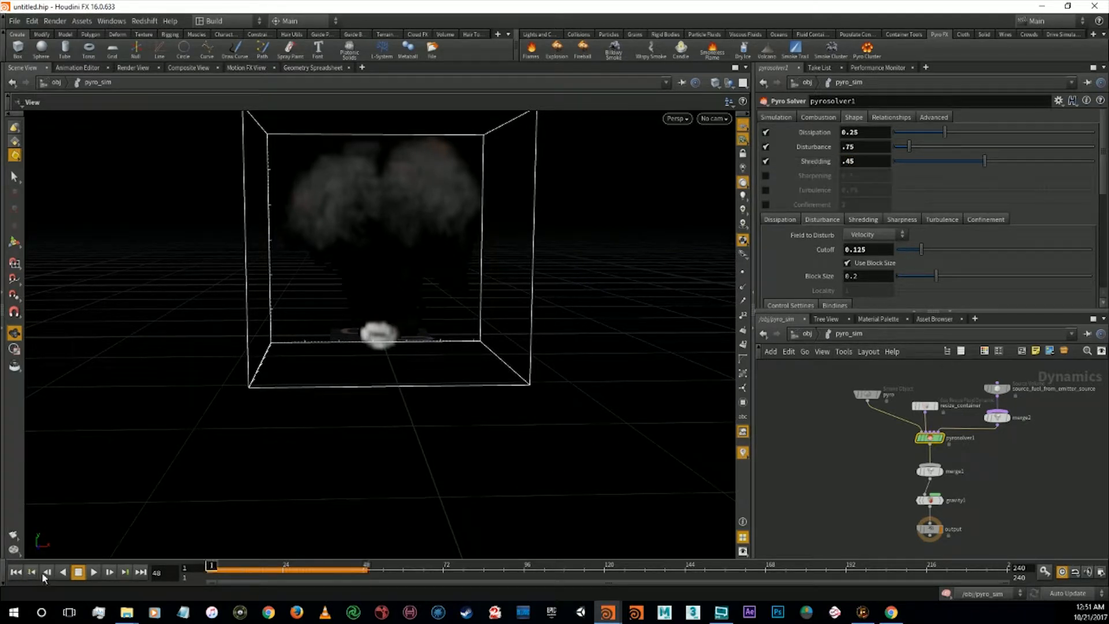
left_click(360, 574)
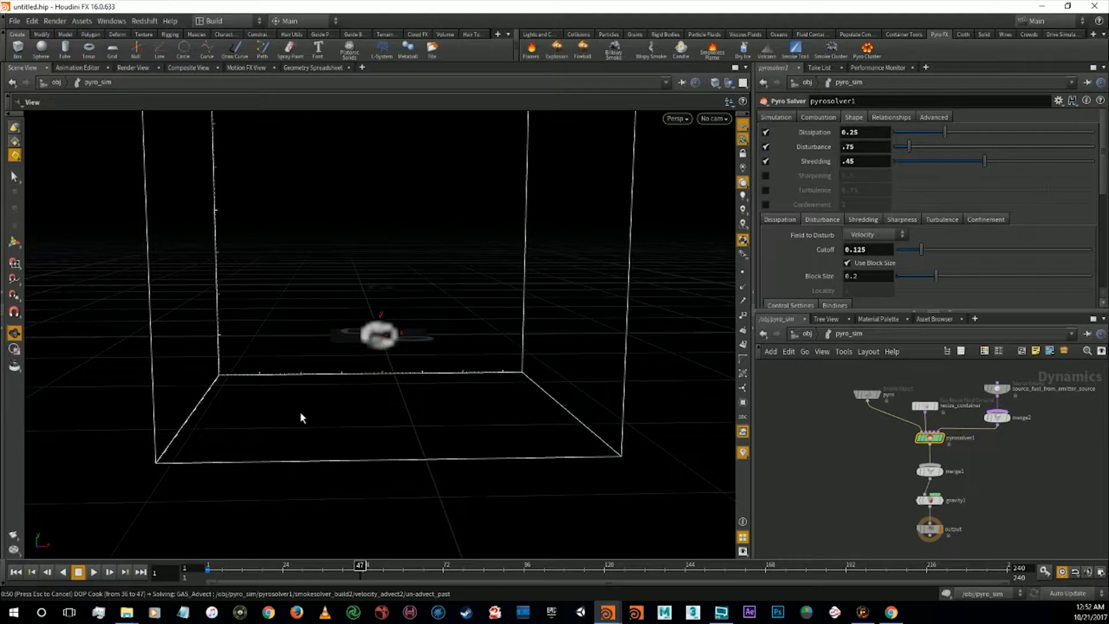
key("Escape")
key("Escape")
left_click(312, 571)
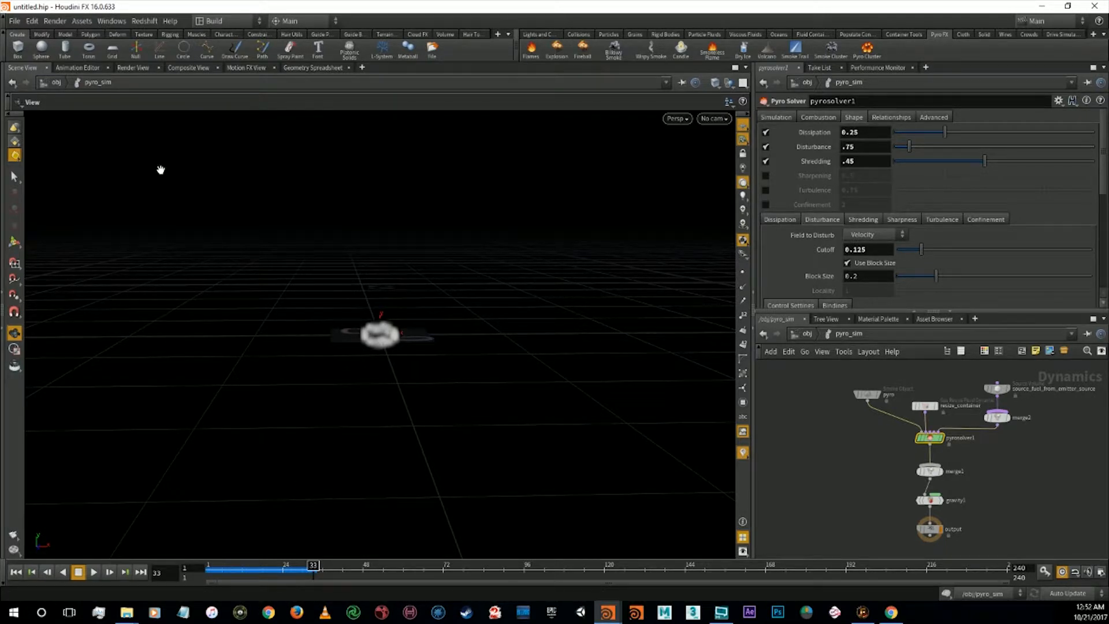
Render a preview of frame 33 with Scene View 1 as the render camera, and stop the render
left_click(134, 68)
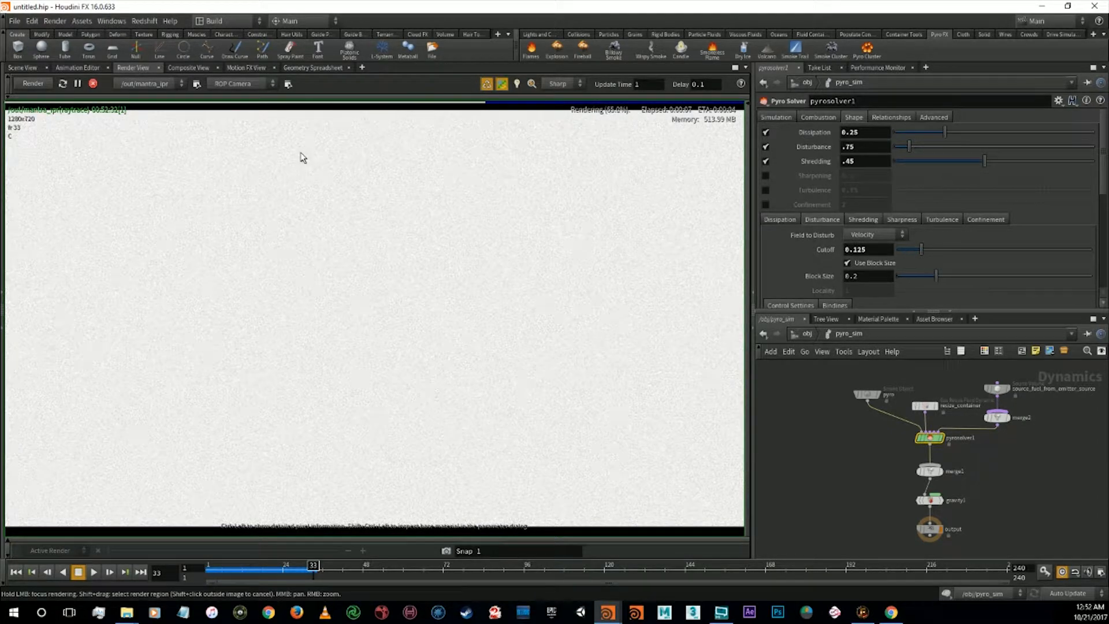
left_click(239, 85)
left_click(231, 110)
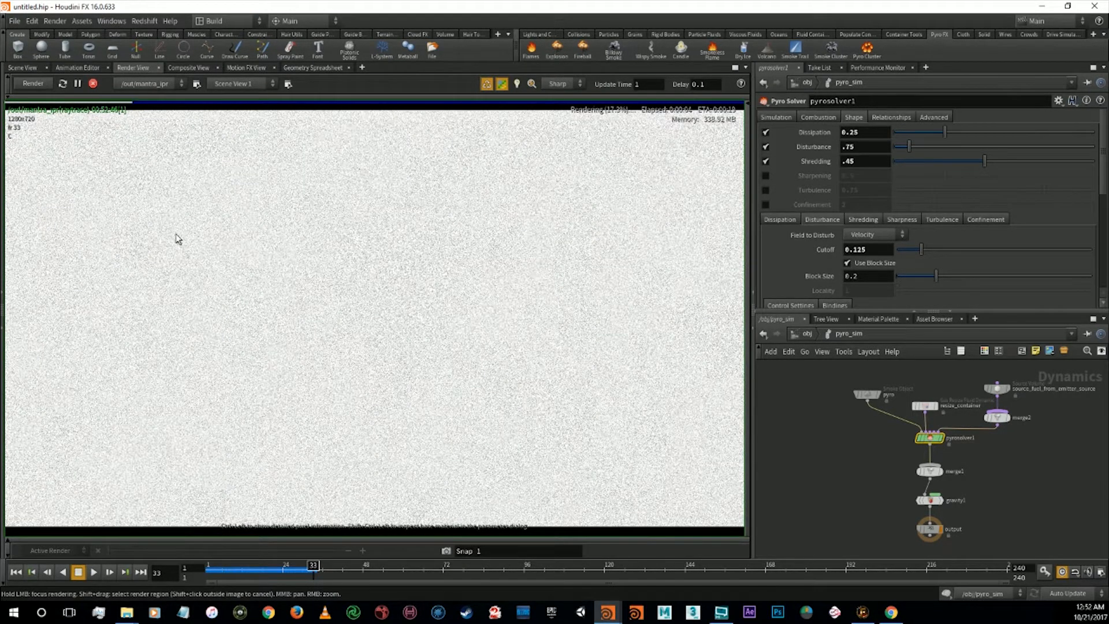
left_click(93, 84)
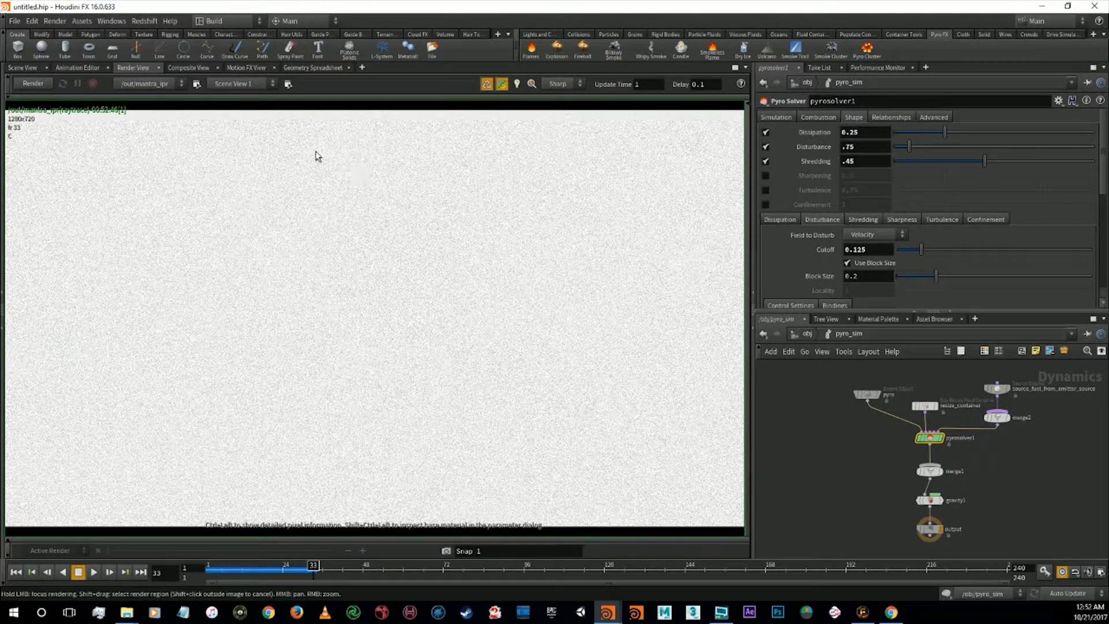
Check the background color schemes in the viewport's display options, keep Dark, and save the options as default
left_click(17, 67)
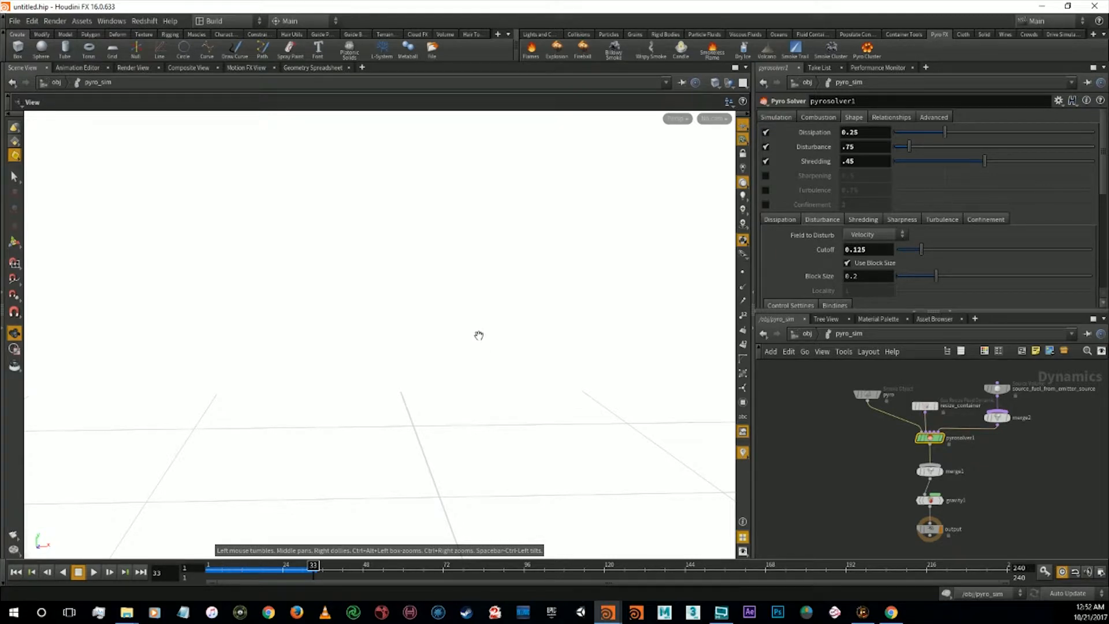
key("d")
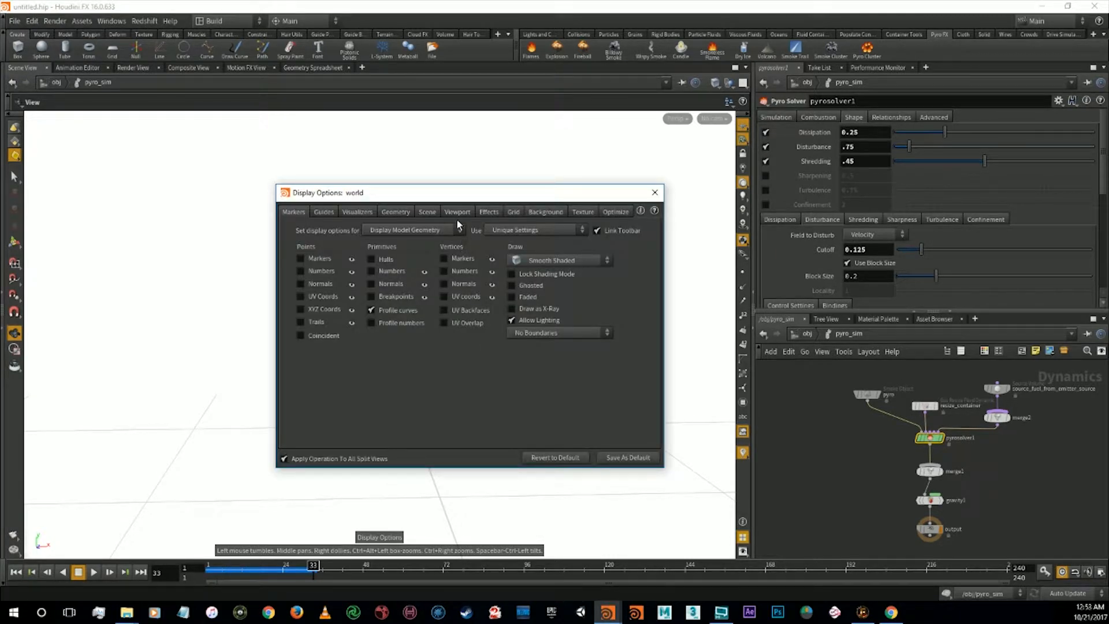
left_click(544, 214)
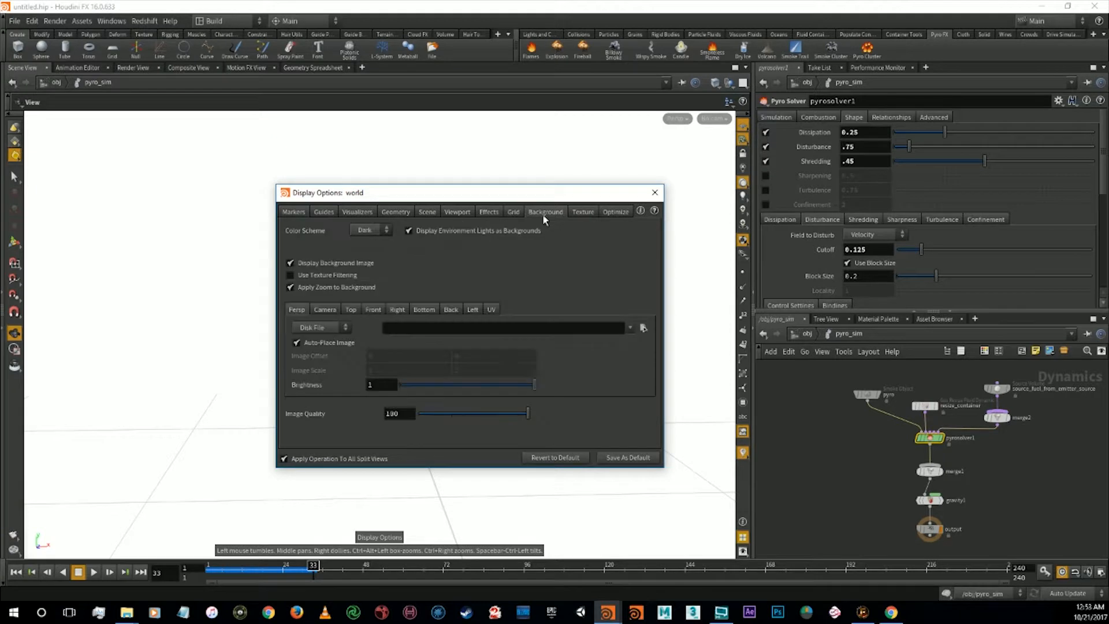
left_click(386, 231)
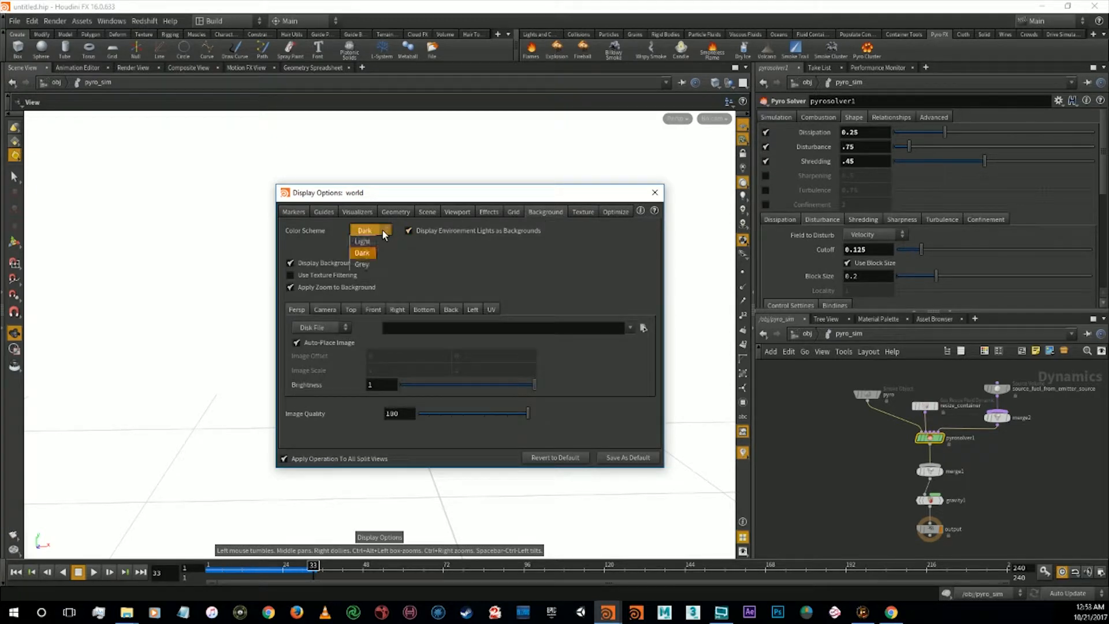
left_click(441, 236)
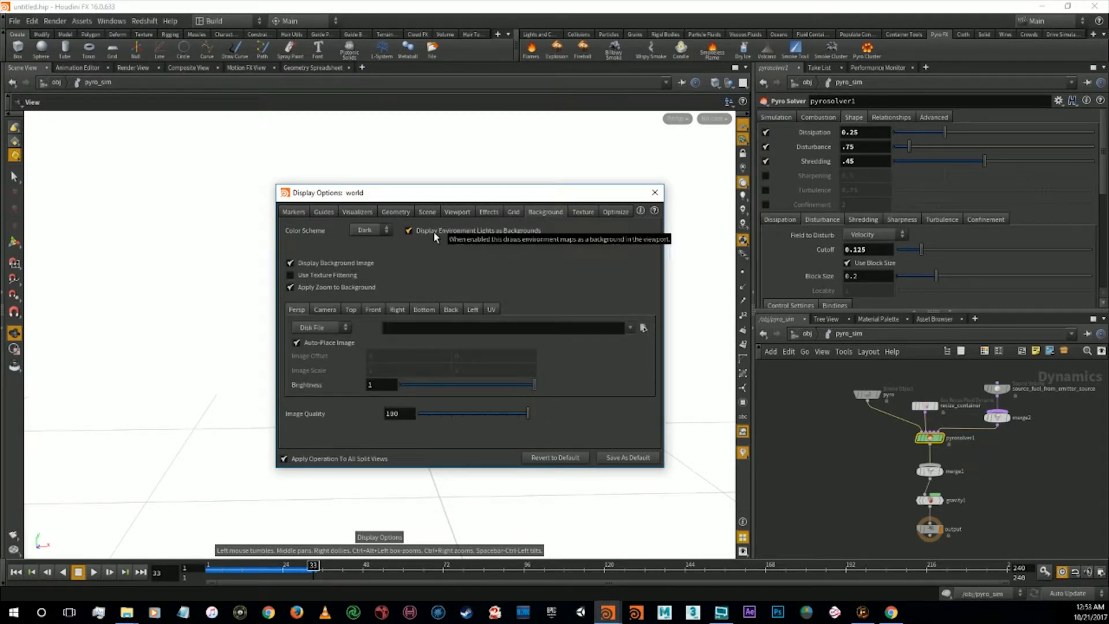
left_click(624, 457)
key("Return")
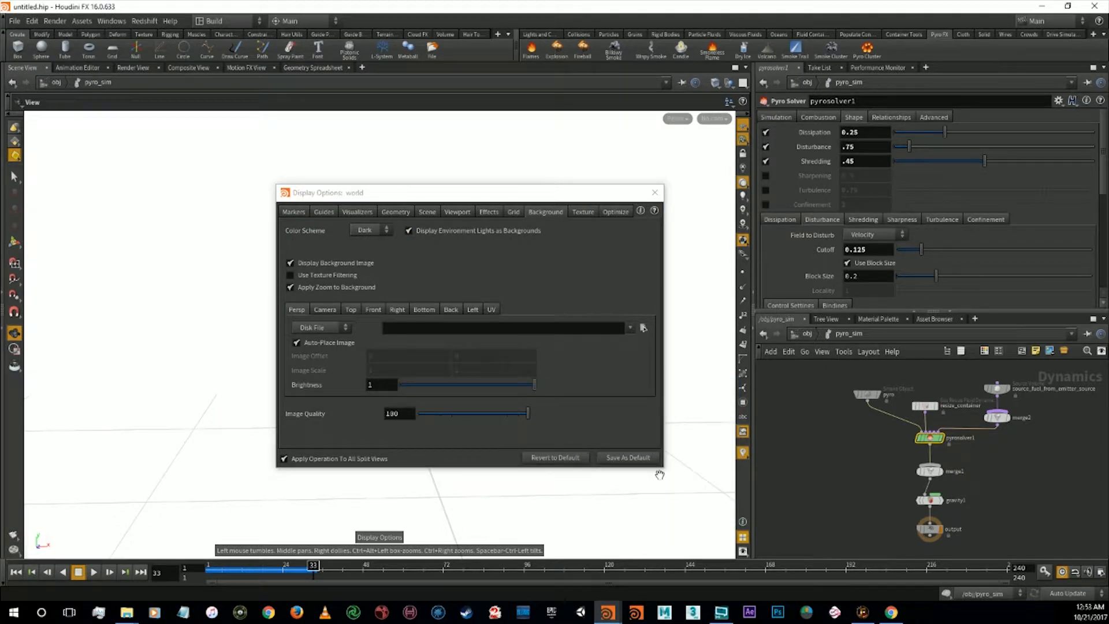
left_click(653, 193)
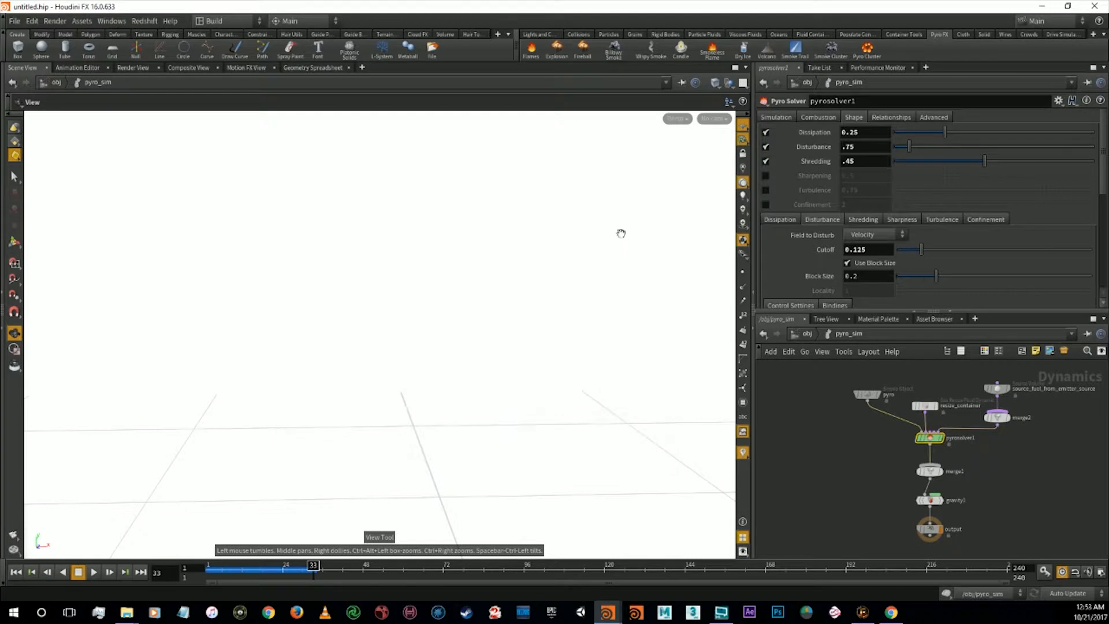
Turn off Advect Fuel in pyrosolver1's combustion fuel settings and return the simulation to frame 1
left_click_drag(513, 342, 372, 442)
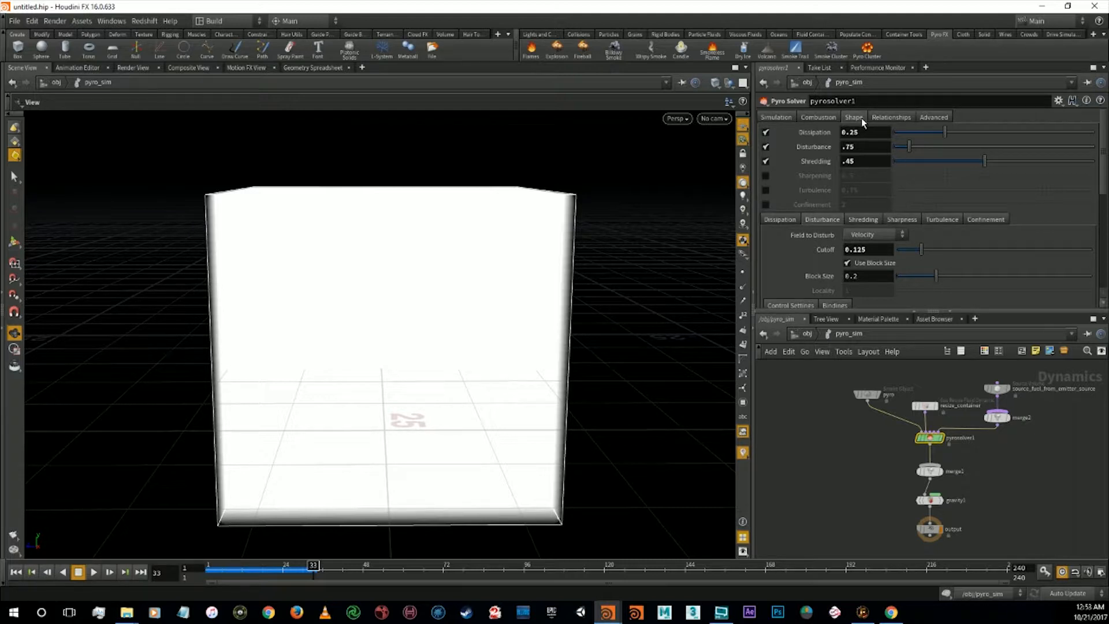
left_click(833, 119)
left_click(866, 231)
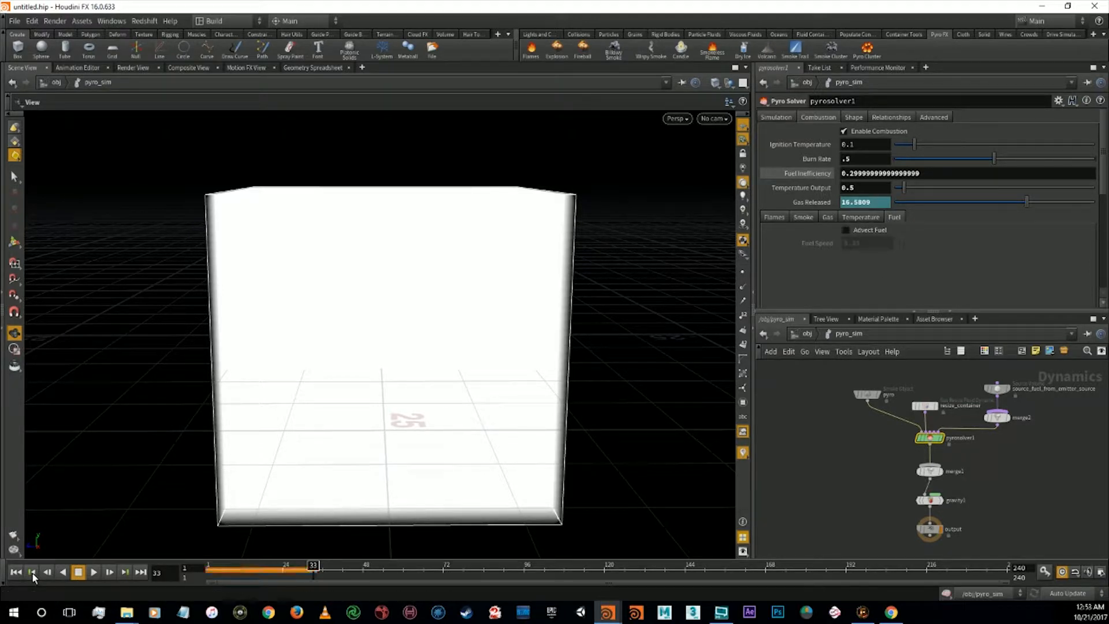
left_click(18, 572)
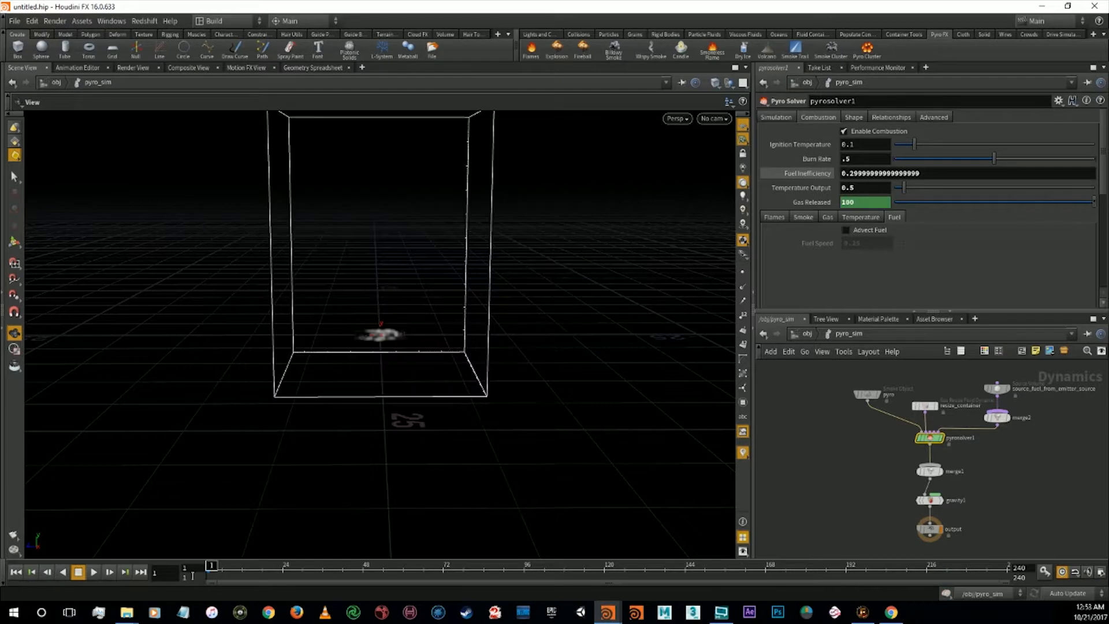
Simulate the explosion to frame 24 and on to frame 34, and render that frame as a preview
left_click(285, 570)
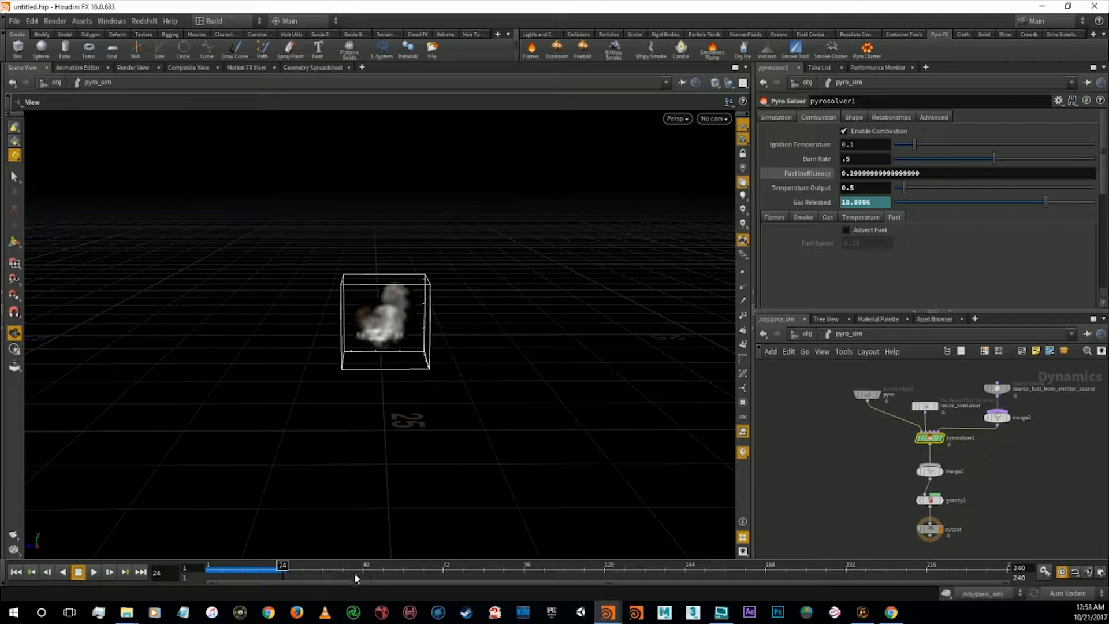
left_click(317, 572)
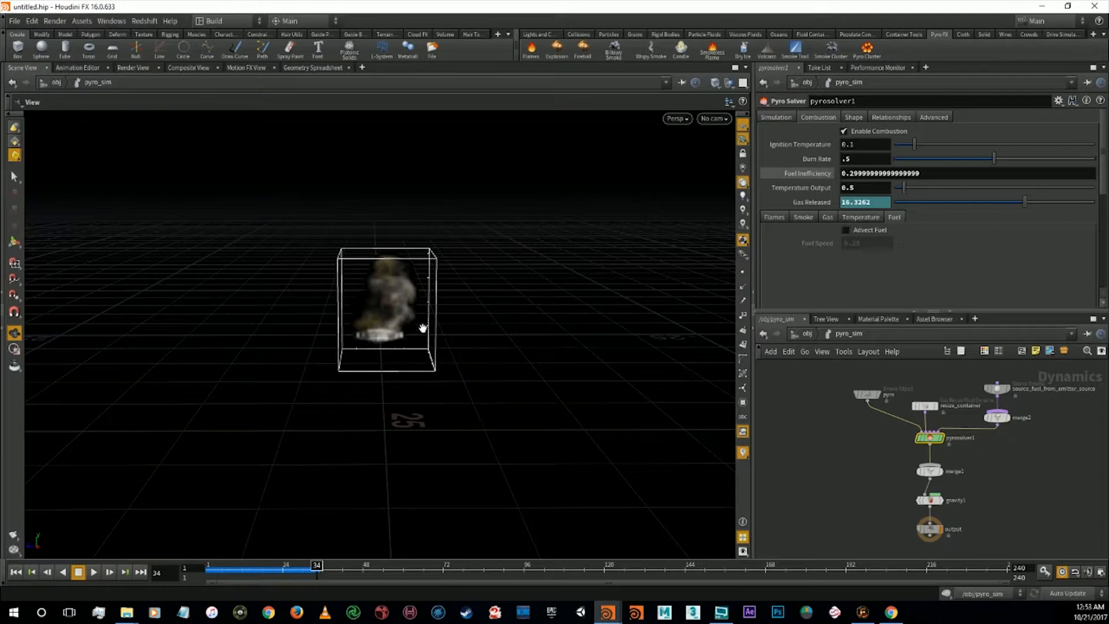
left_click(131, 69)
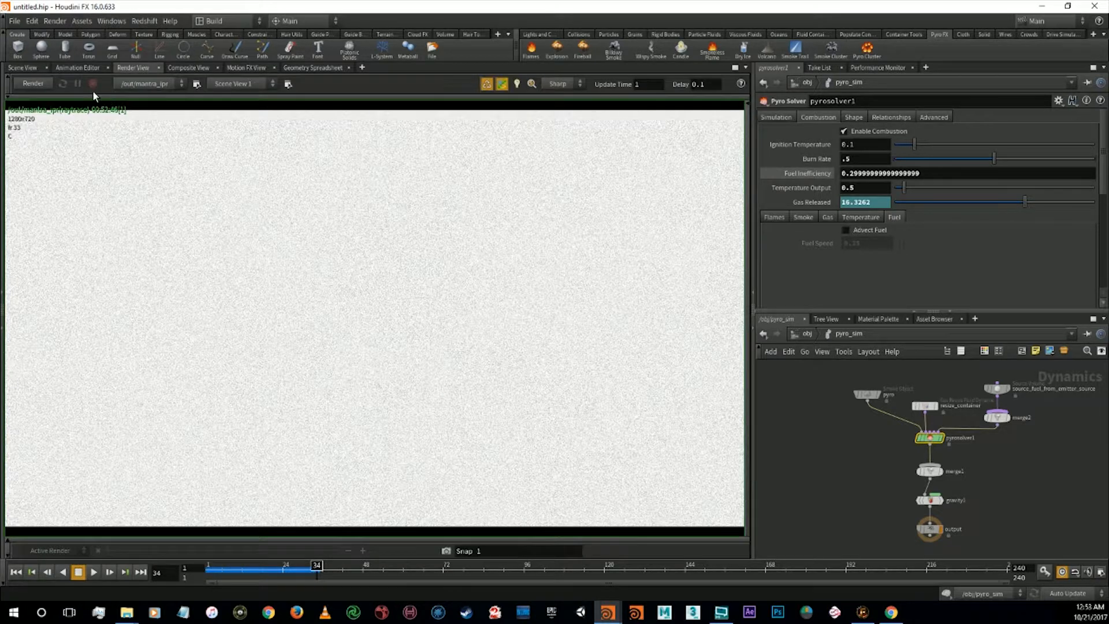
left_click(47, 85)
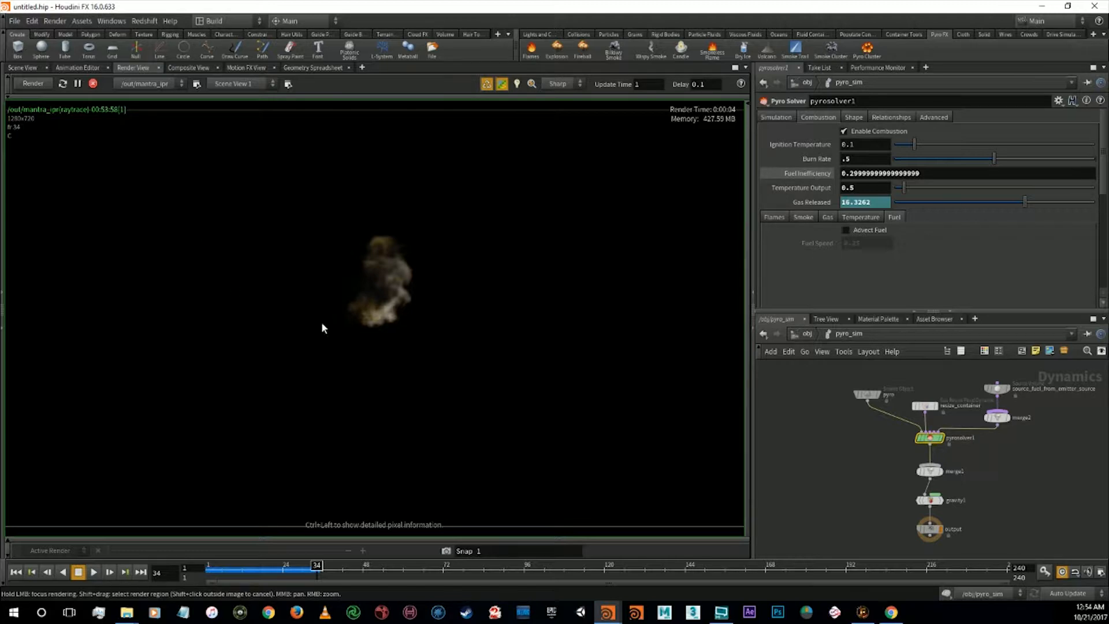
Enable Advect Fuel in the solver's combustion settings and set the Fuel Speed to 0.02
left_click(854, 232)
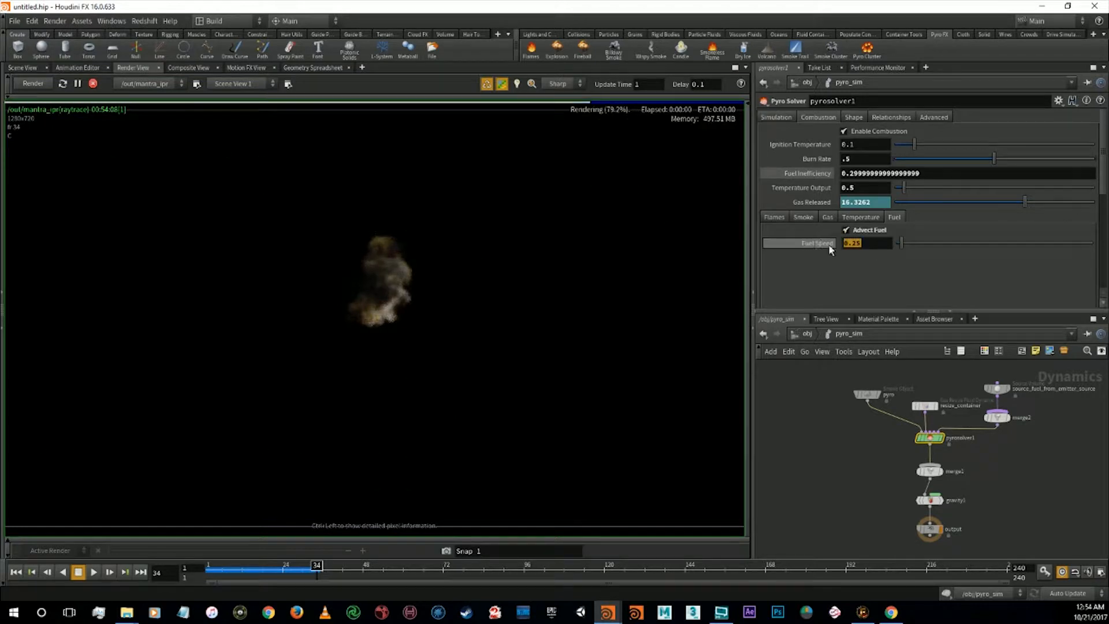
type(".")
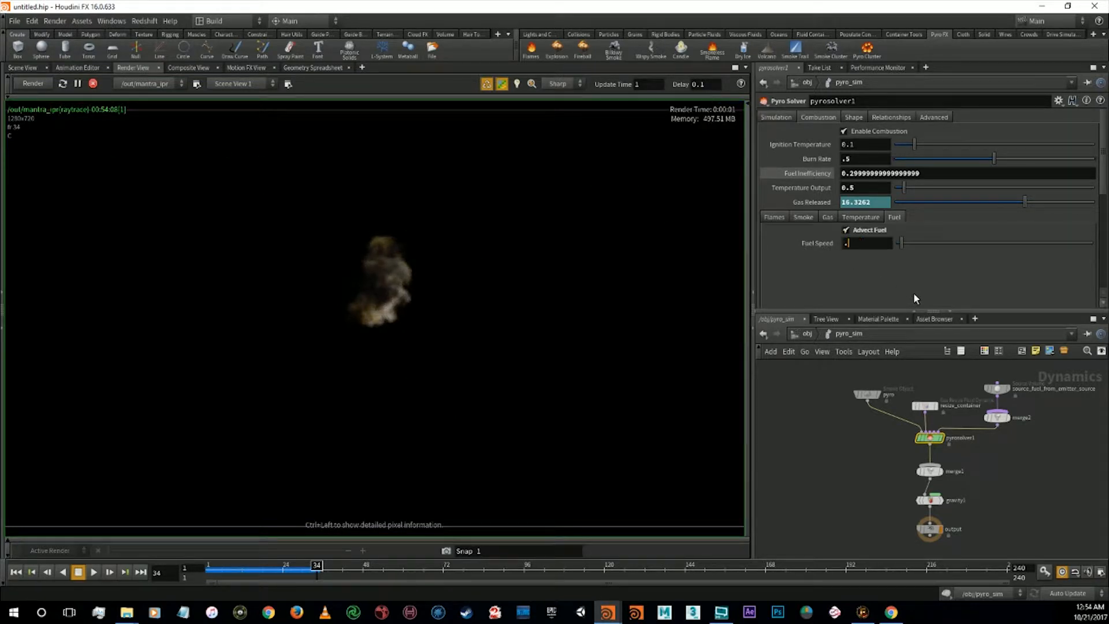
type("02")
key("Return")
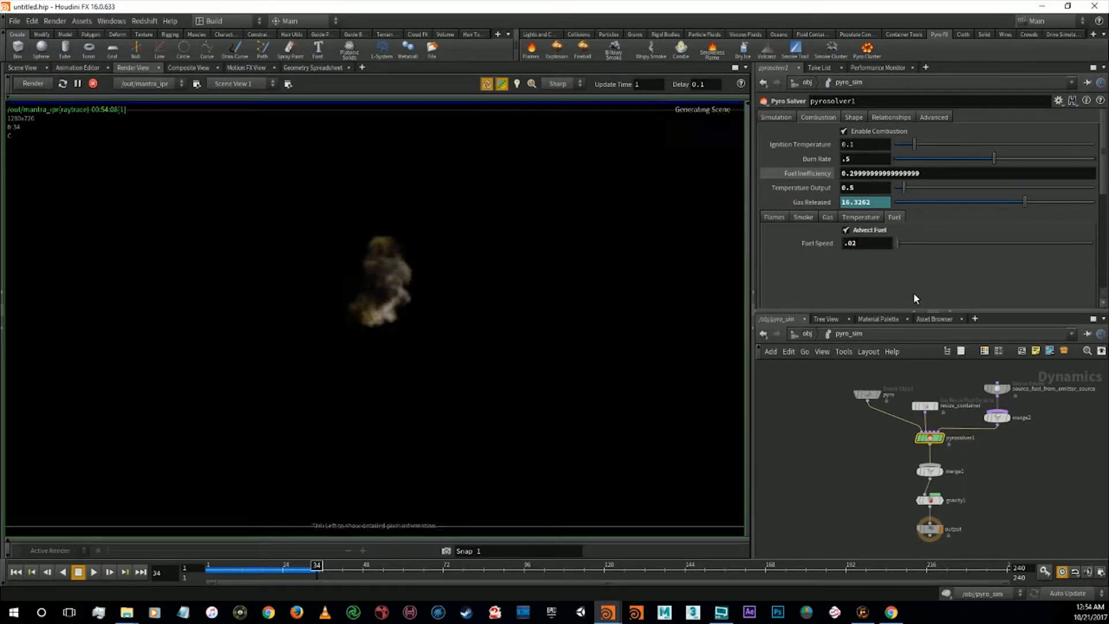
Resimulate the explosion from frame 1 to frame 35 and preview that frame in the render
left_click(22, 67)
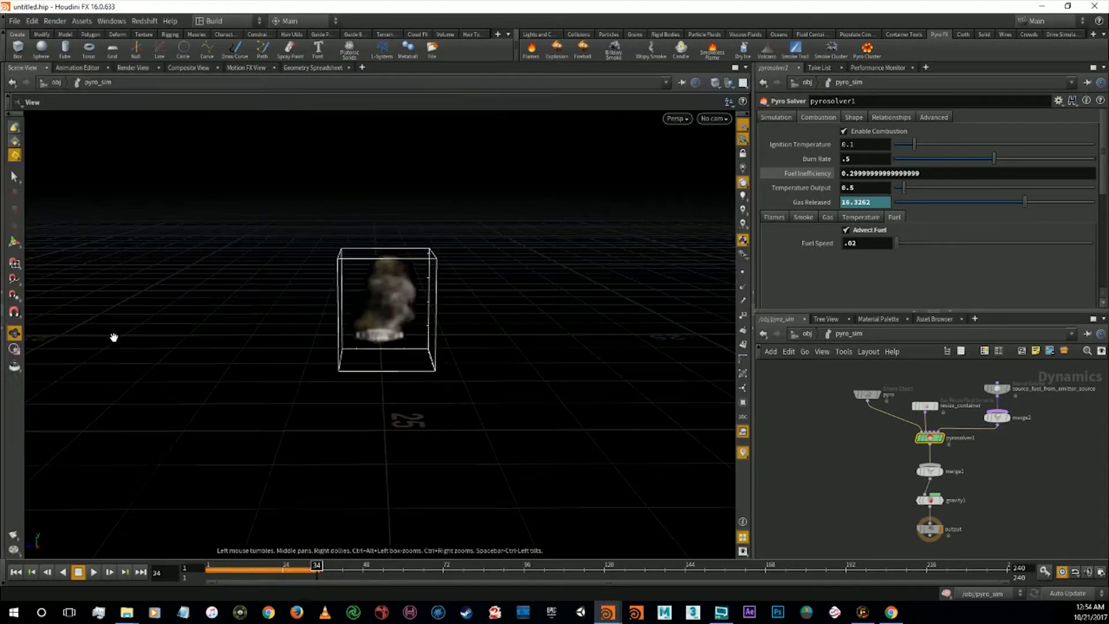
left_click(14, 573)
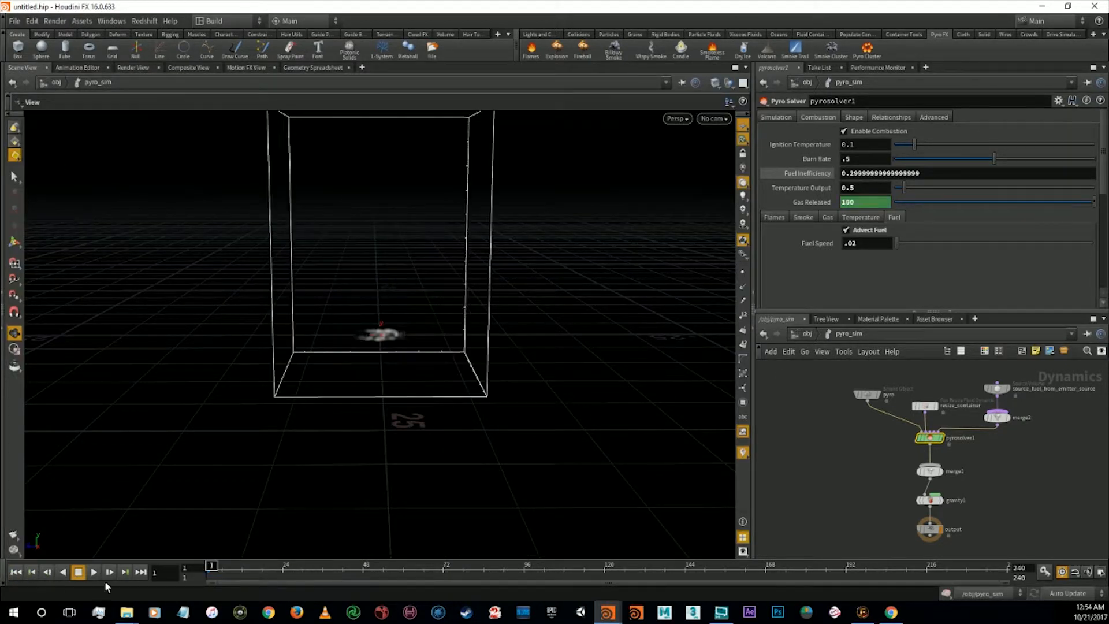
left_click_drag(168, 573, 152, 574)
type("35")
key("Return")
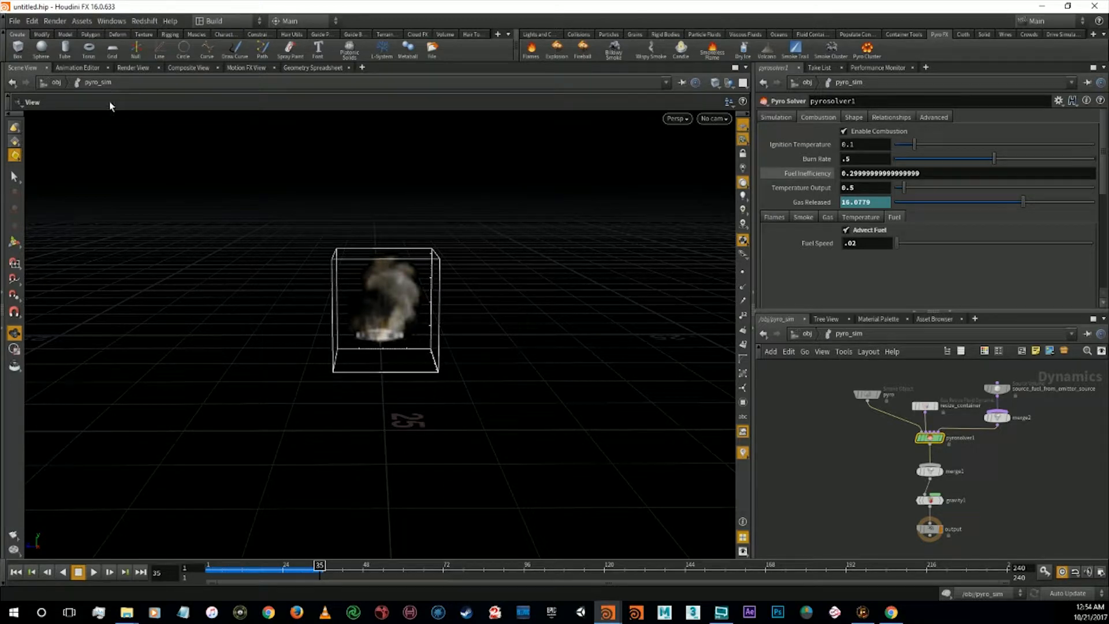
left_click(134, 68)
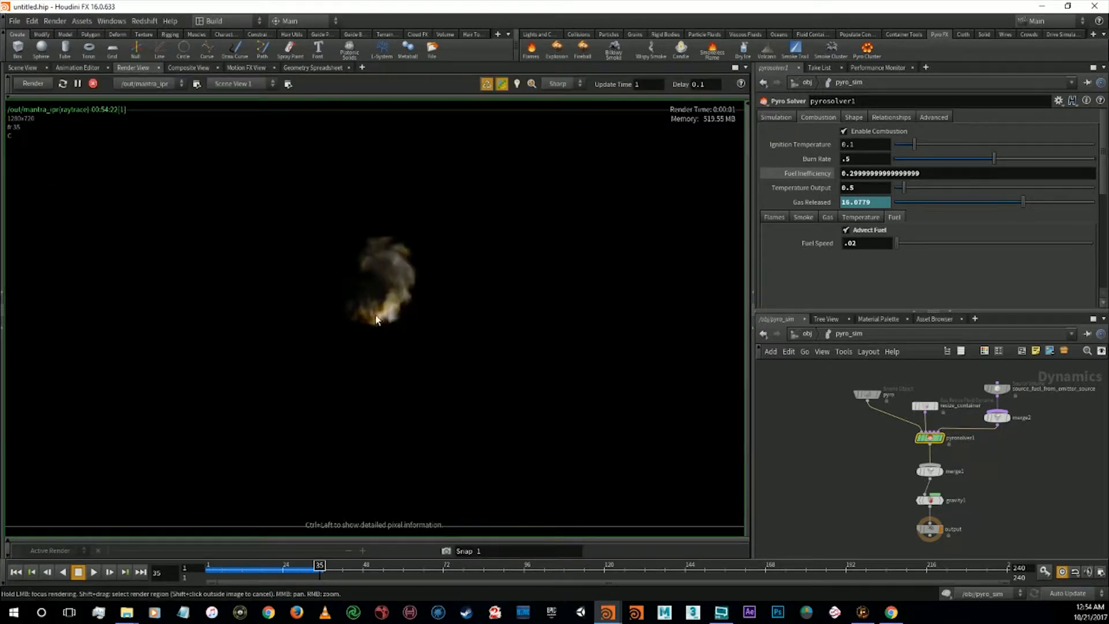
Compare rendered previews of the explosion at several frames between 16 and 48
left_click_drag(320, 567, 286, 568)
left_click(254, 578)
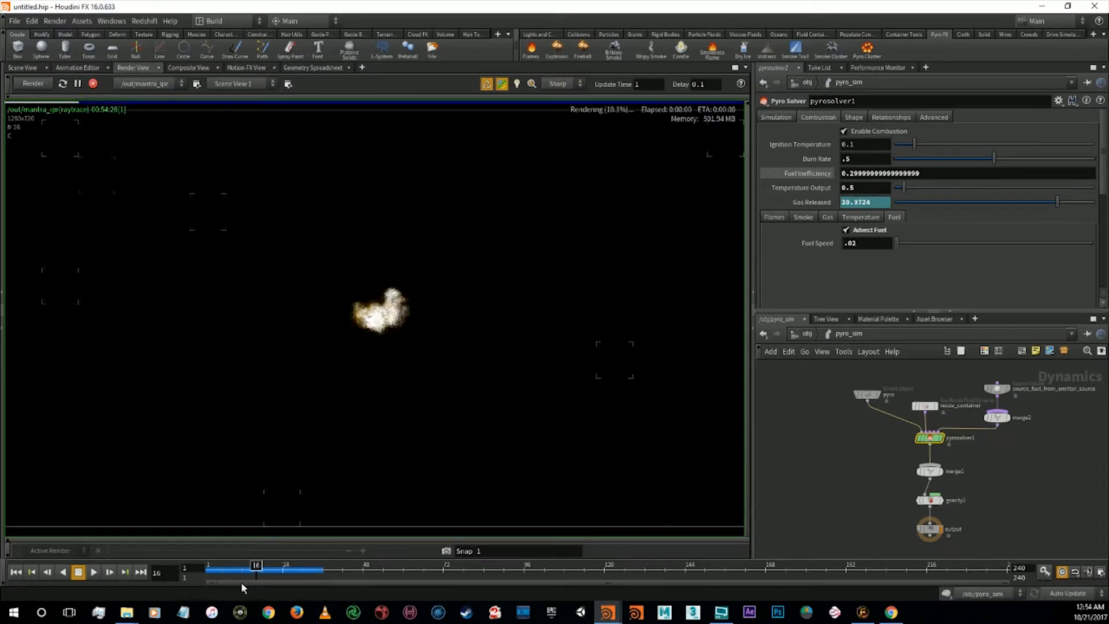
left_click(273, 570)
left_click(300, 570)
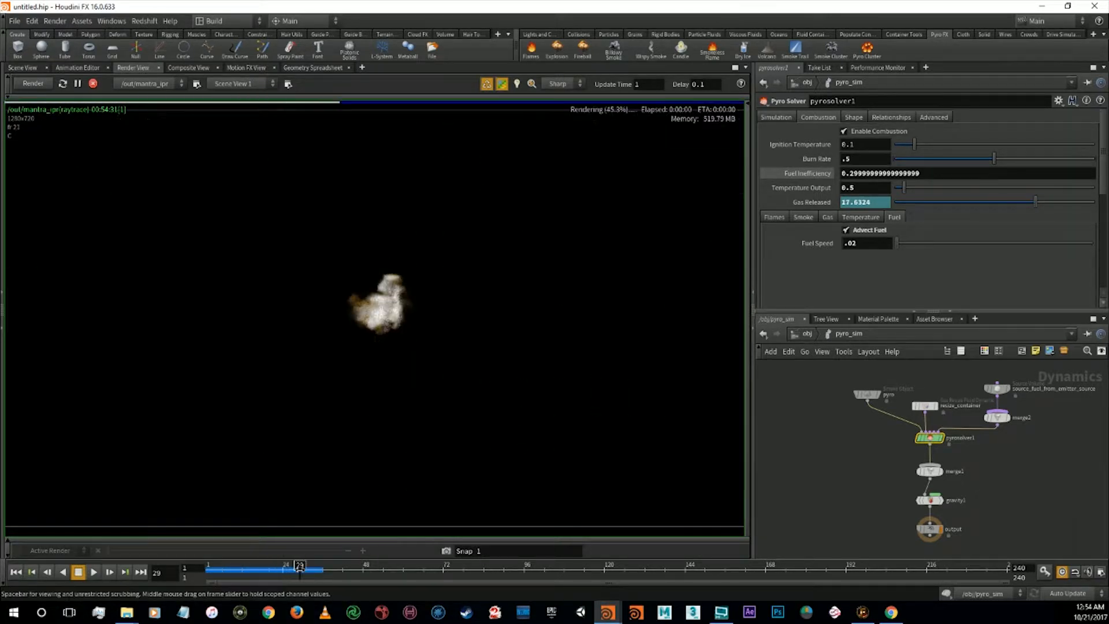
left_click(315, 572)
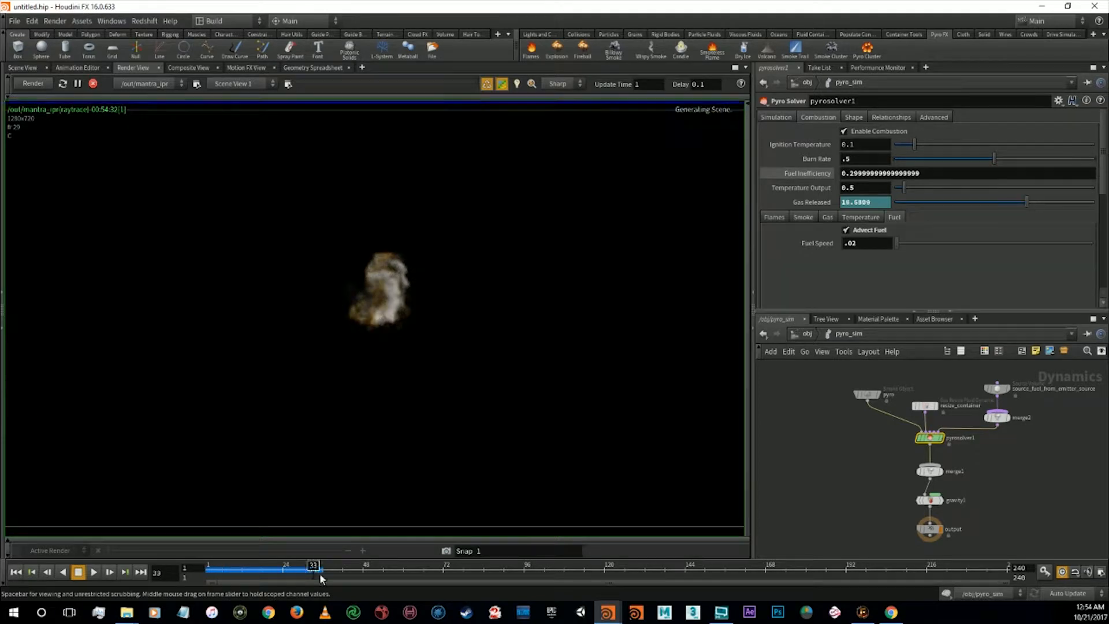
left_click(363, 569)
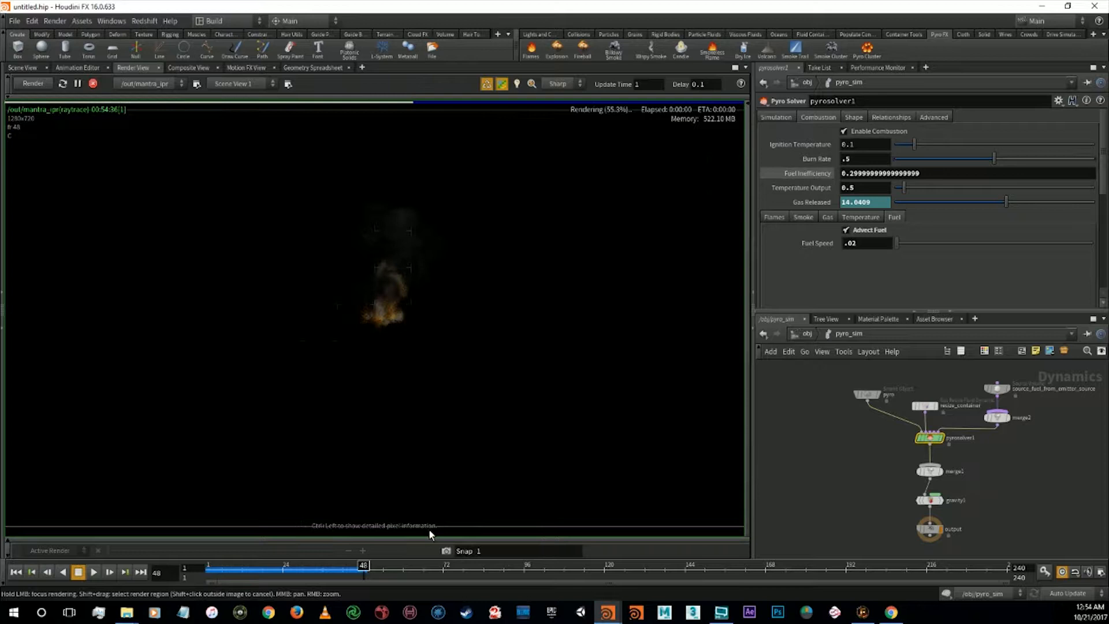
left_click(349, 569)
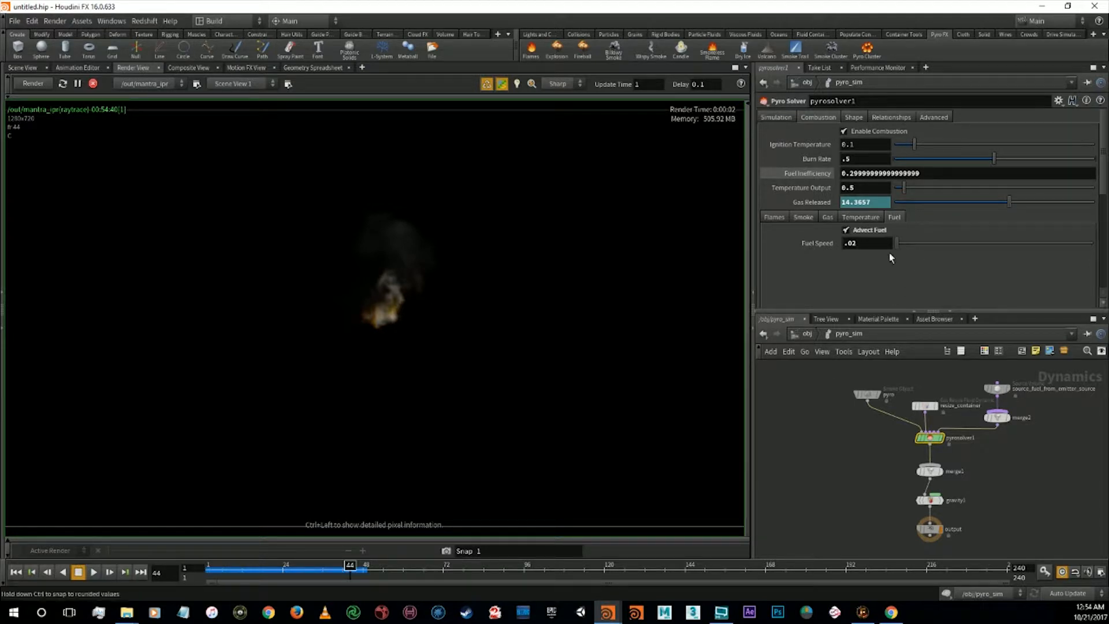
Set the solver's Fuel Speed to 0.07 and reset the simulation to frame 1 in the scene view
double_click(852, 243)
type("7")
key("Return")
left_click(22, 68)
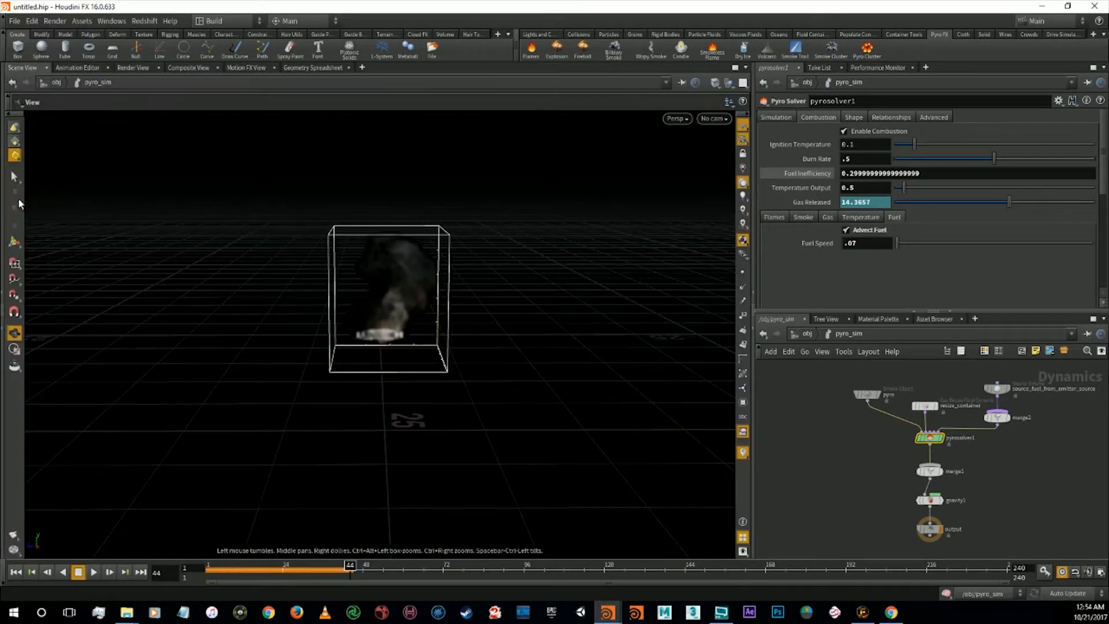
left_click(26, 575)
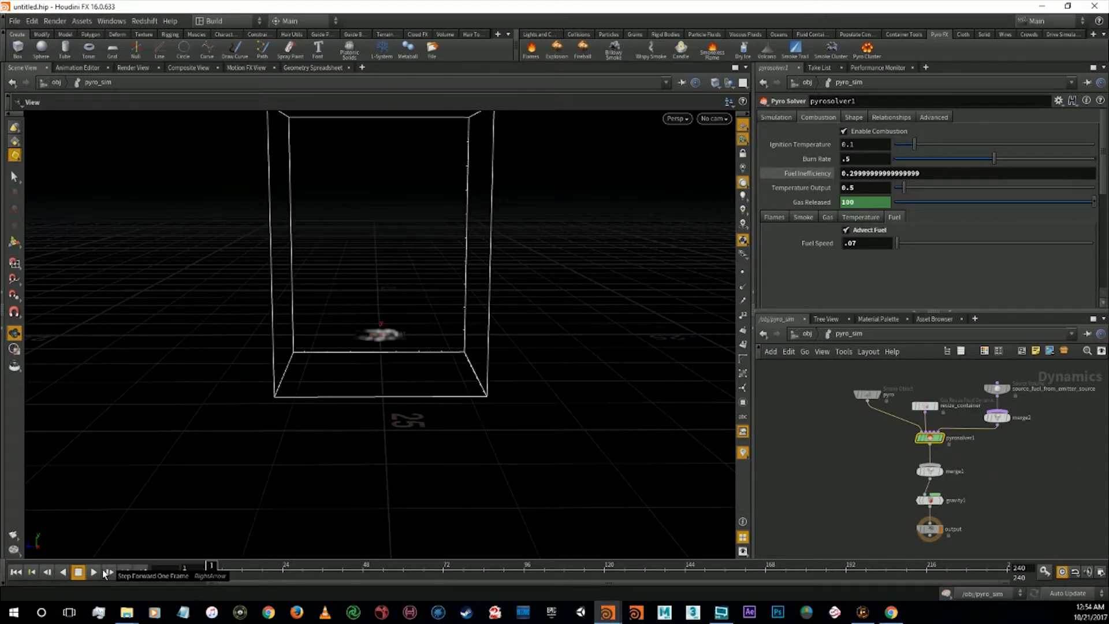
Simulate the explosion up to frame 47 and preview that frame in the render
left_click(360, 571)
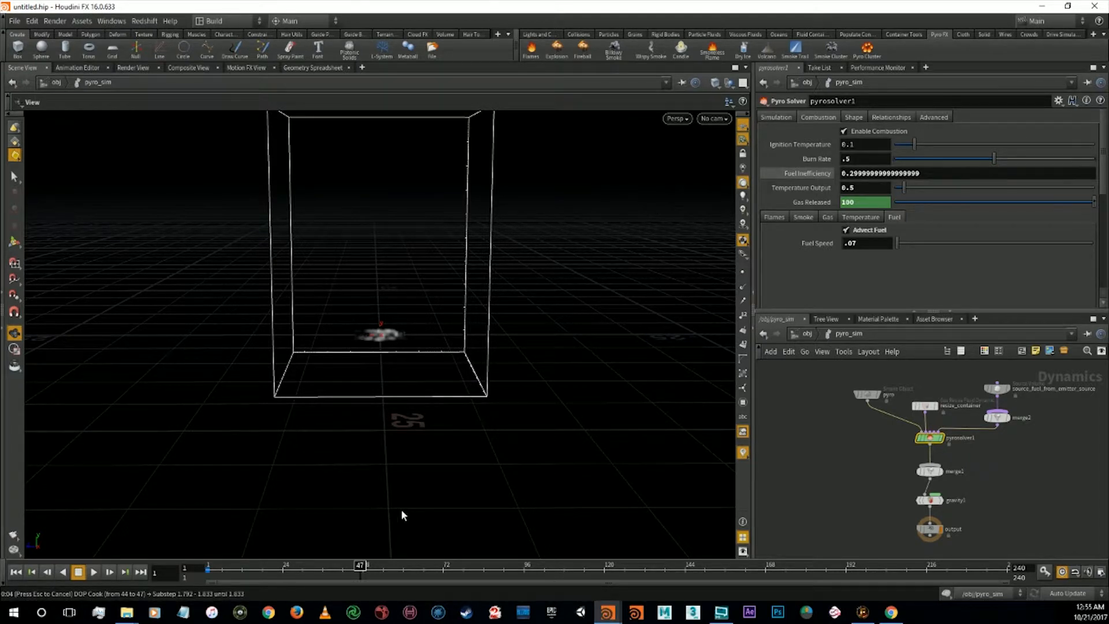
left_click(132, 68)
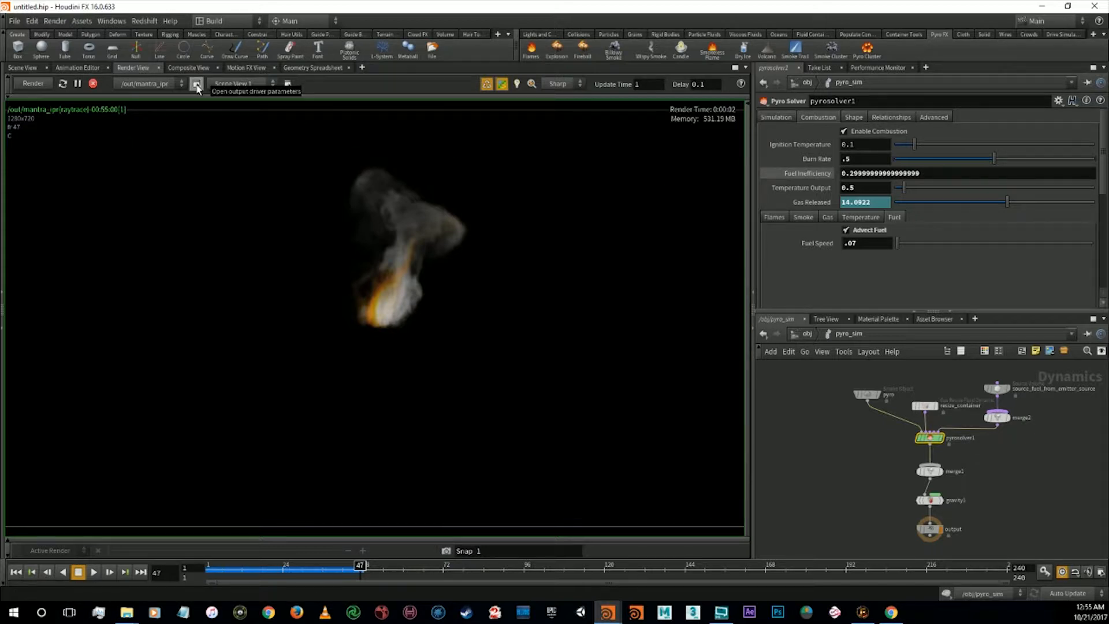
Open the view settings of the render preview camera, ipr_camera
left_click(288, 85)
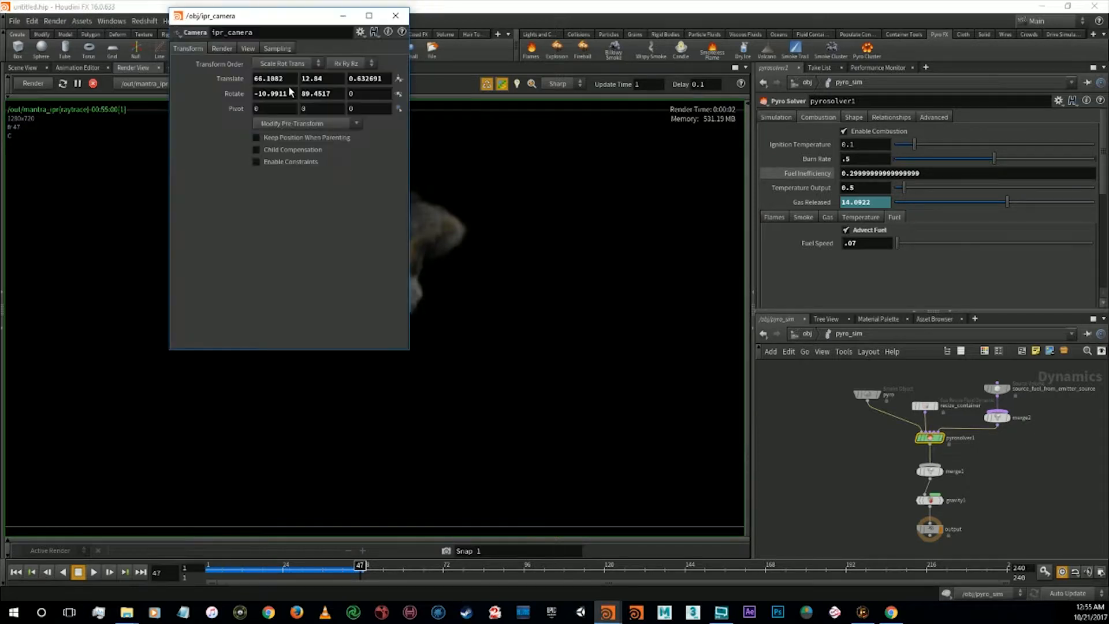
left_click(229, 48)
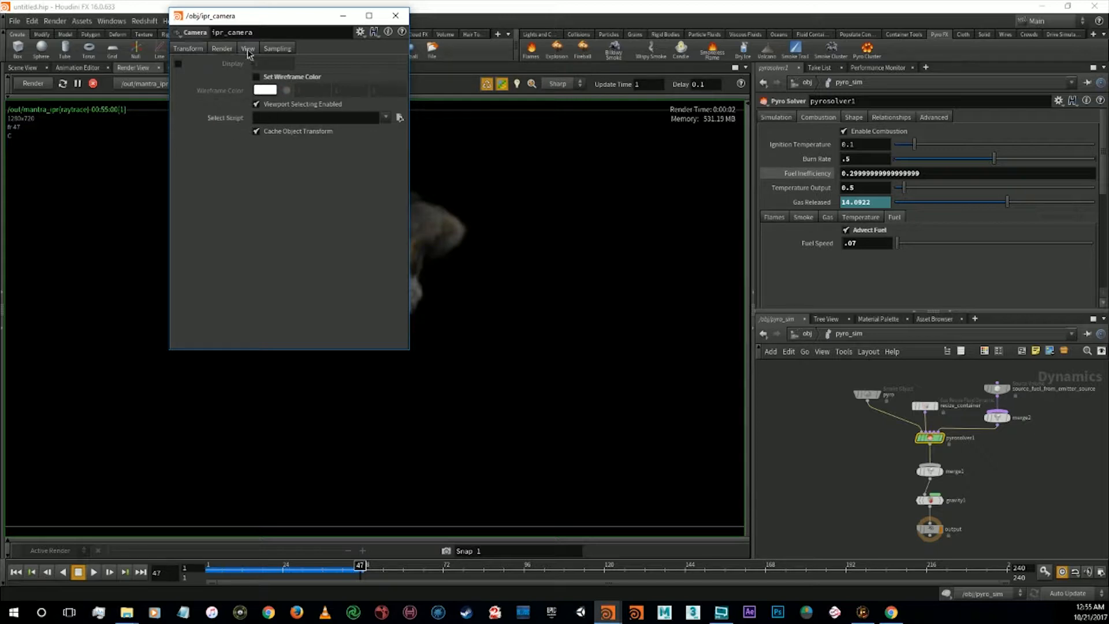
left_click(248, 49)
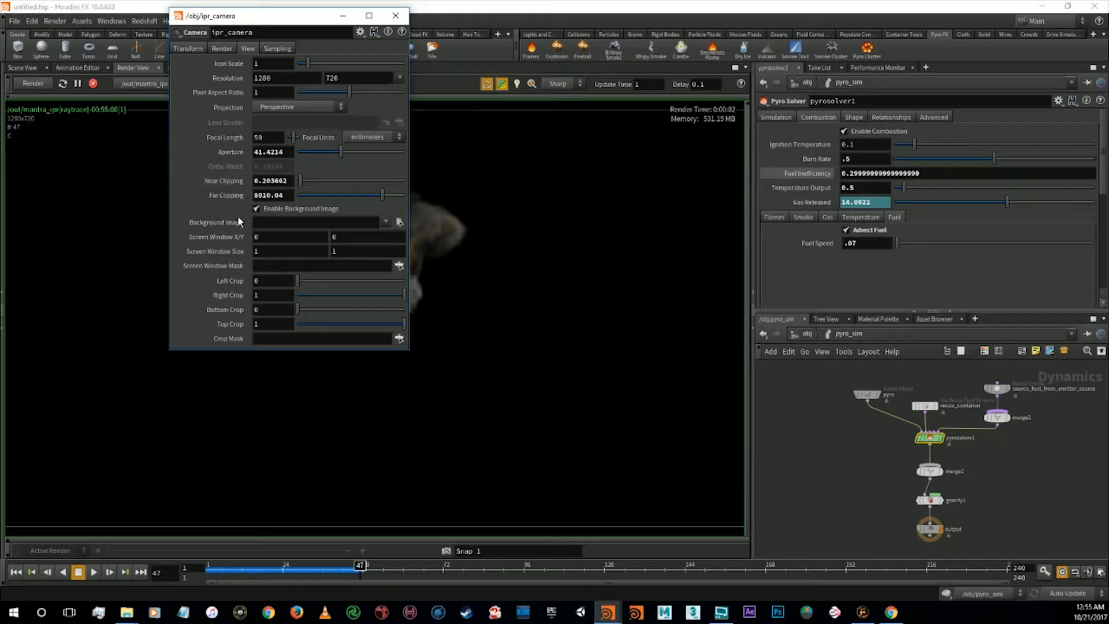
Set the camera's background image to 0aabaa6.png from the Desktop folder
left_click(398, 223)
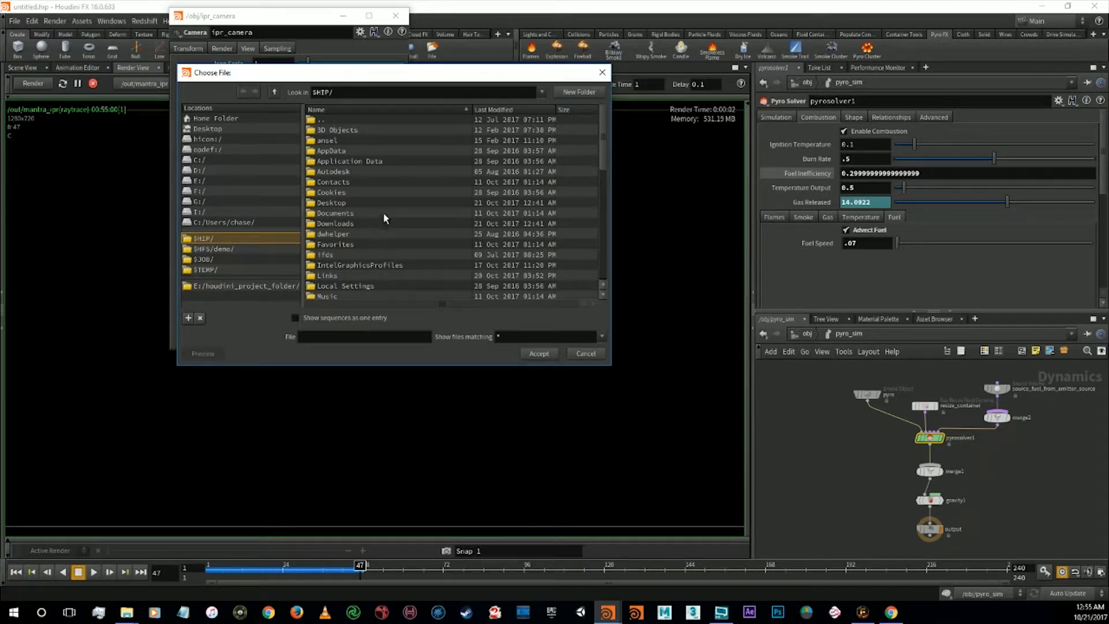
left_click(211, 129)
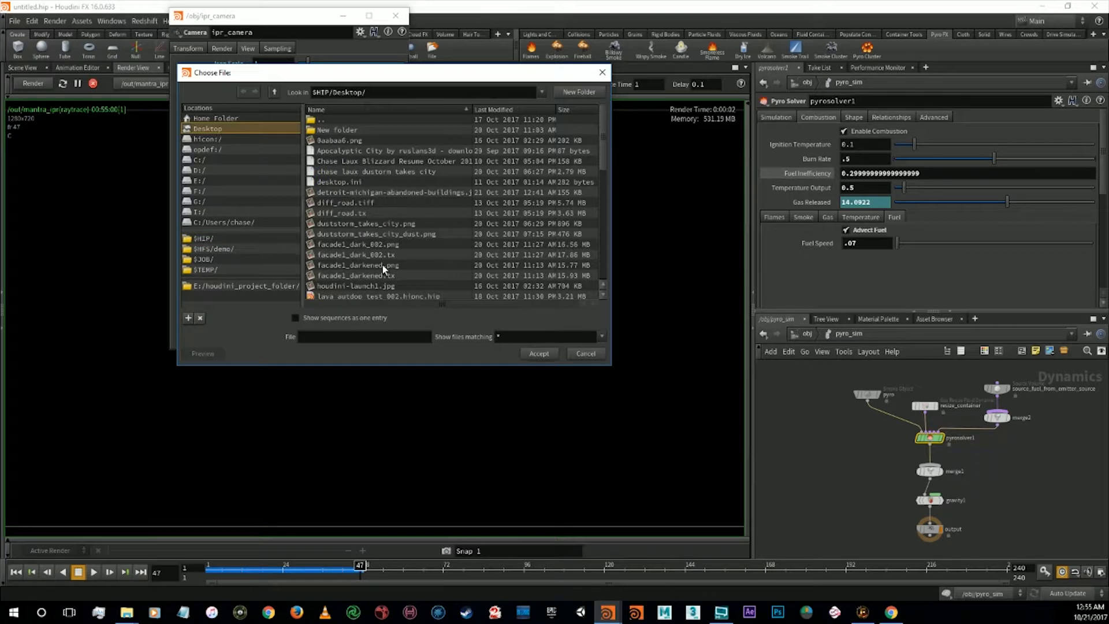
left_click(352, 140)
scroll(366, 156, "down", 4)
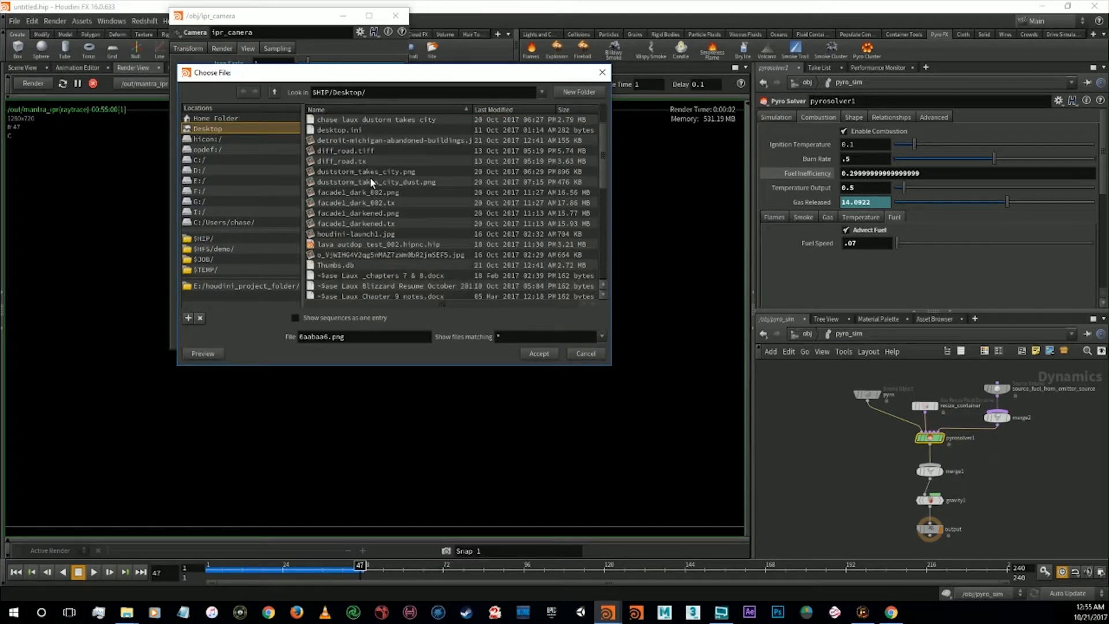
scroll(381, 197, "down", 6)
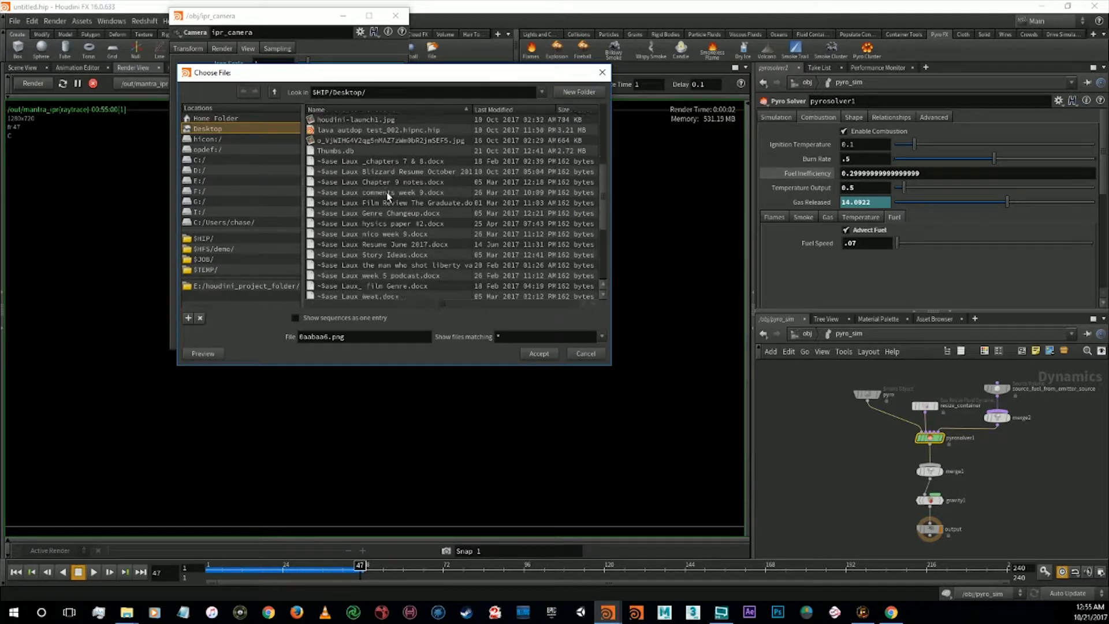
left_click(542, 353)
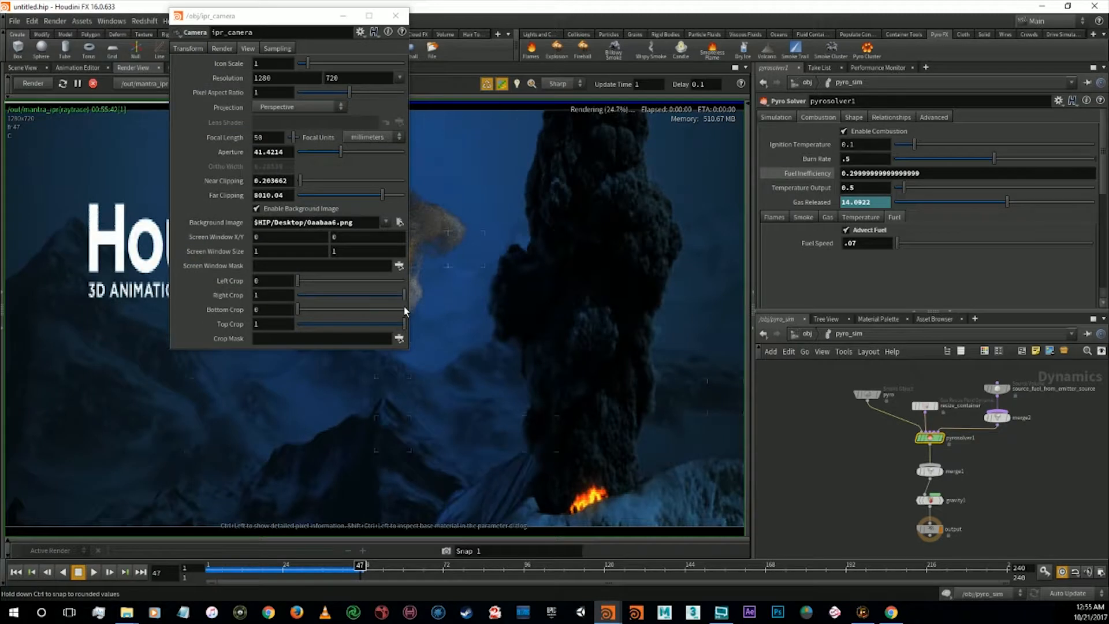
Set the camera's background image to the detroit-michigan-abandoned-buildings picture and close the camera settings
left_click(399, 222)
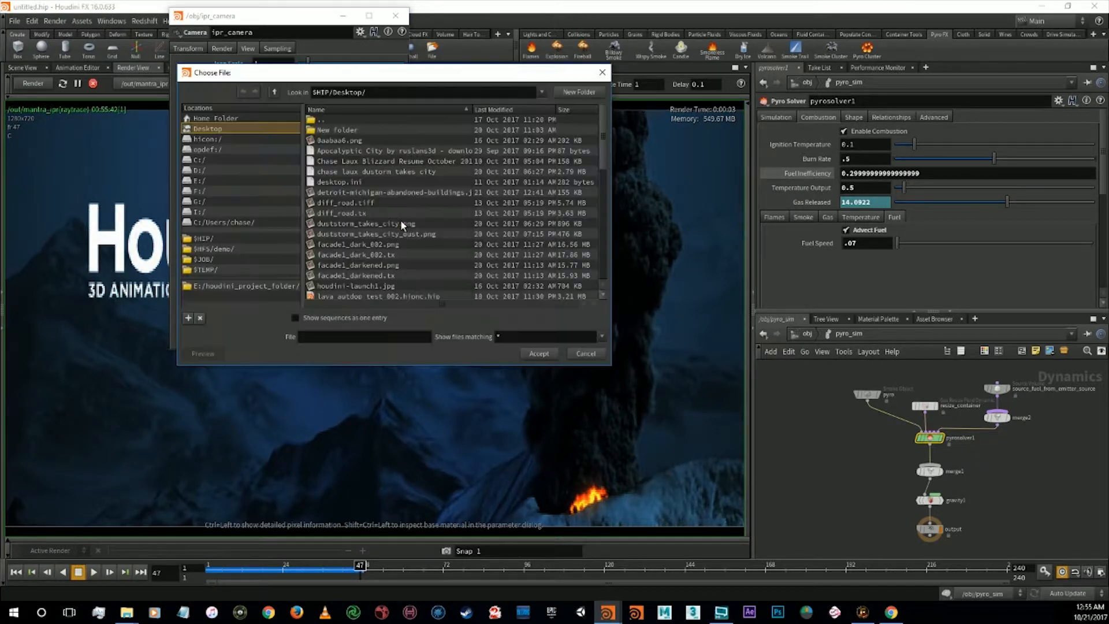
double_click(369, 192)
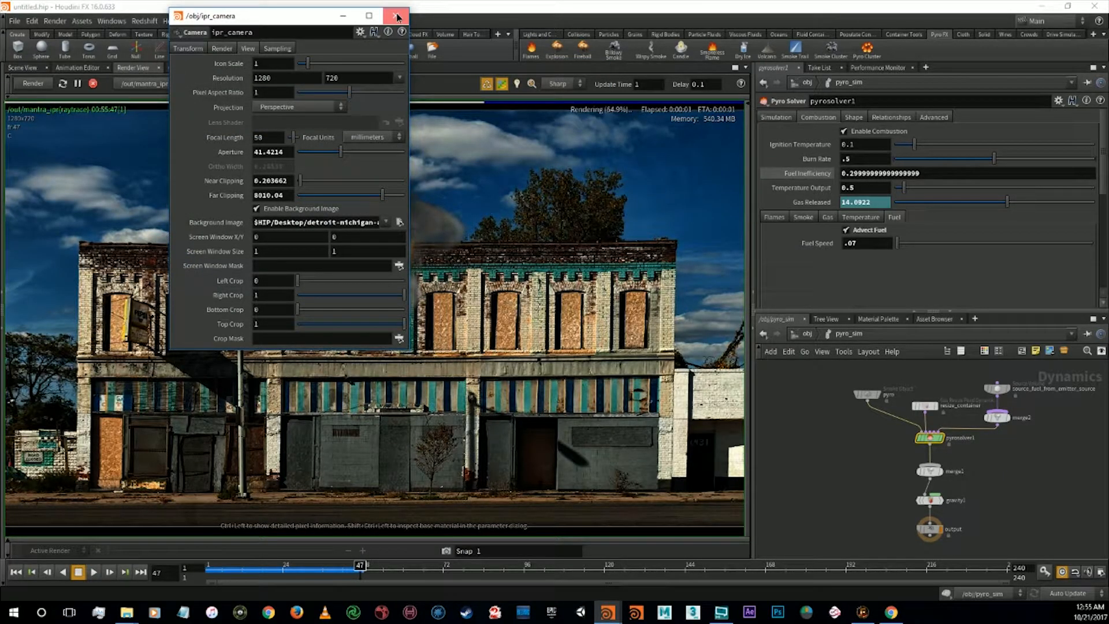
left_click(396, 16)
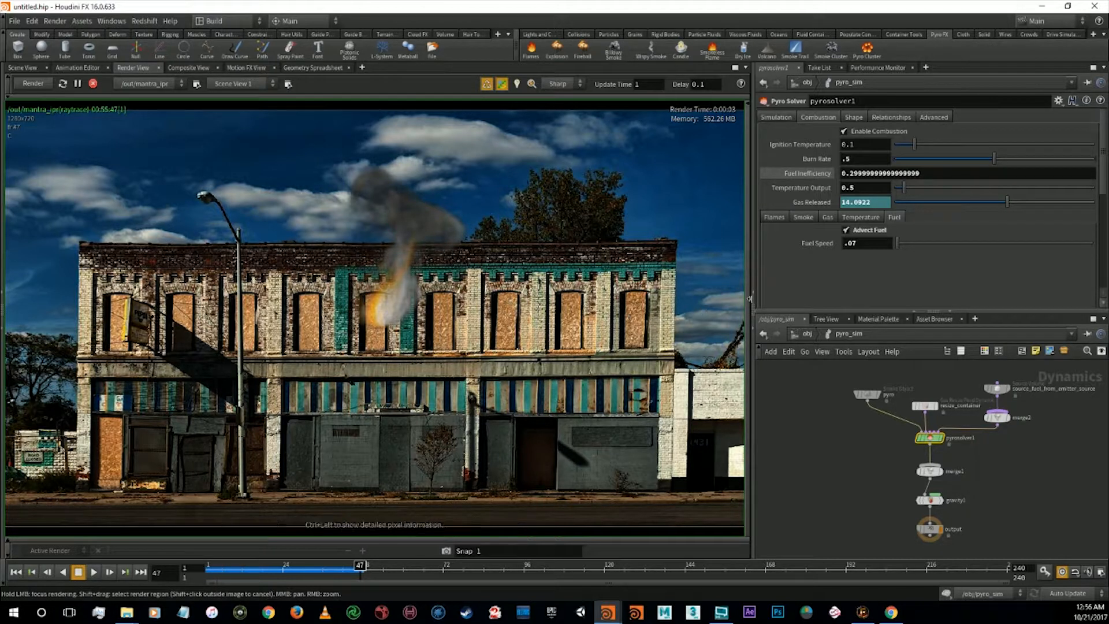
Enable Confinement and Turbulence in the pyro solver's shape settings and set Shredding to 0.2
left_click(787, 118)
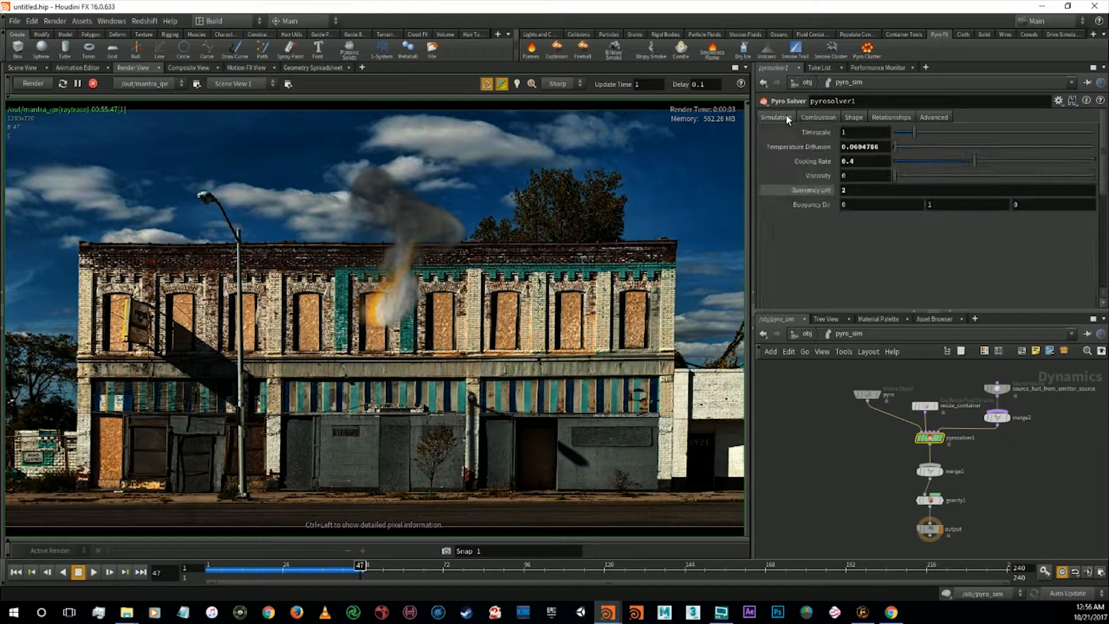
left_click(853, 118)
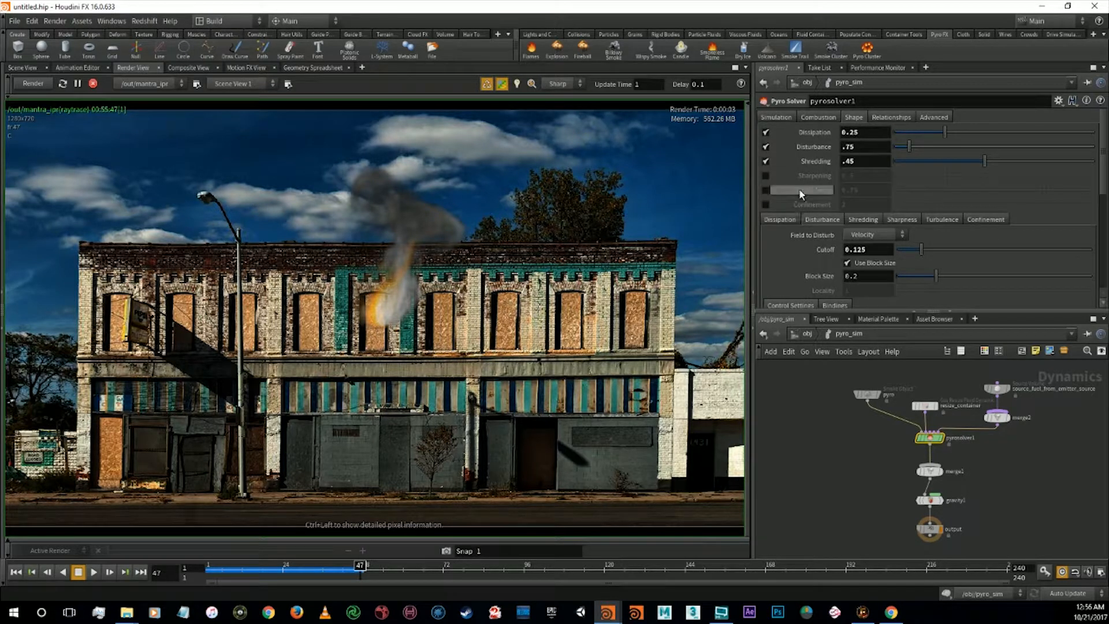
left_click(766, 205)
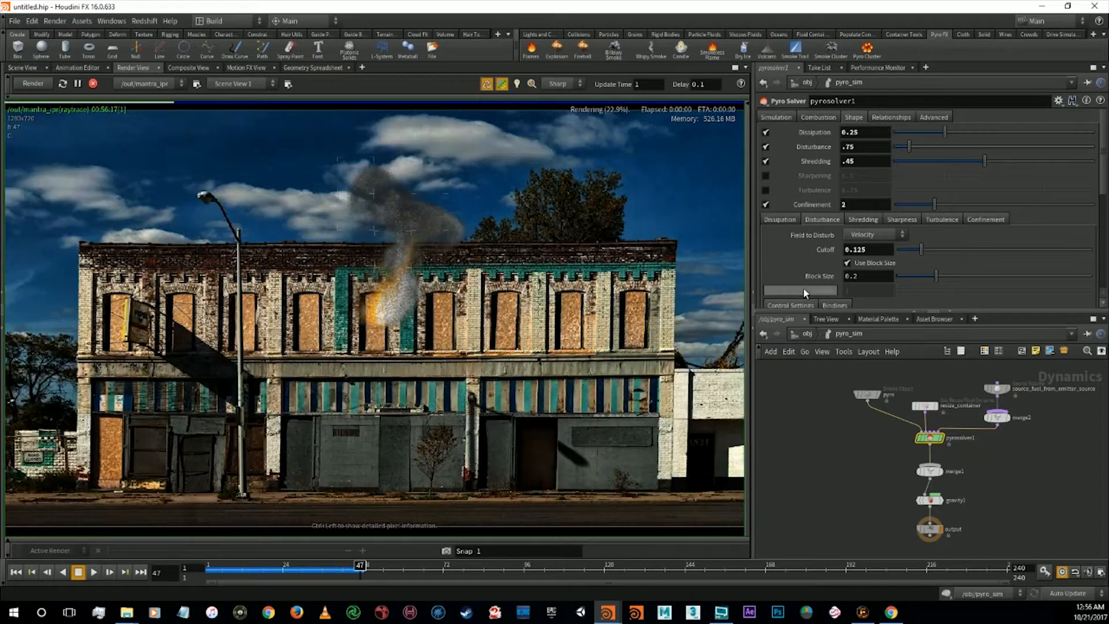
left_click(766, 190)
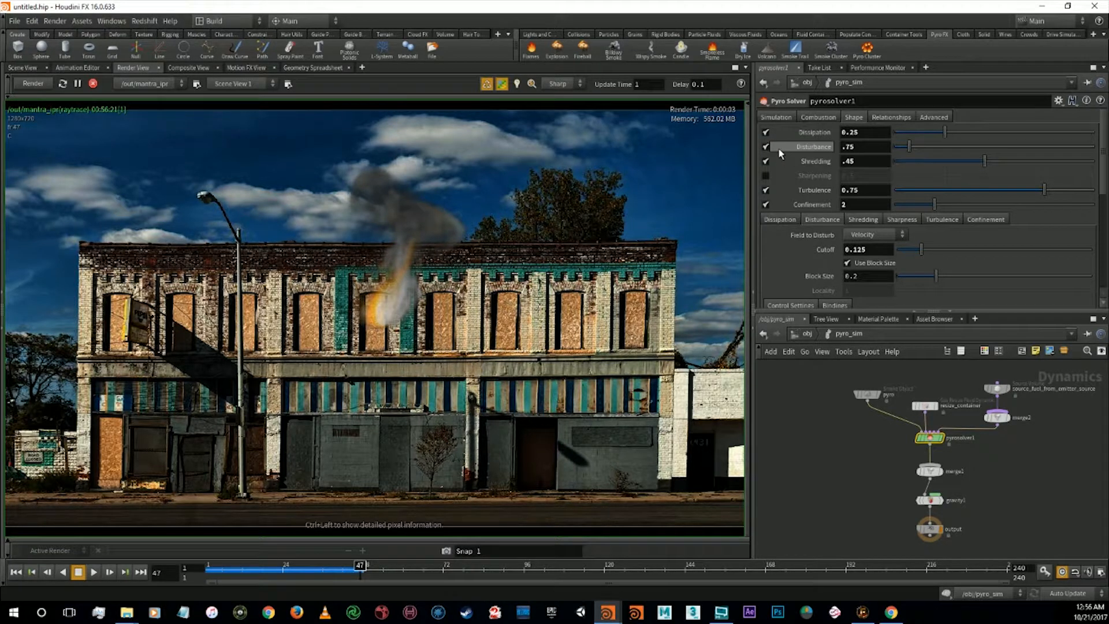
left_click(861, 161)
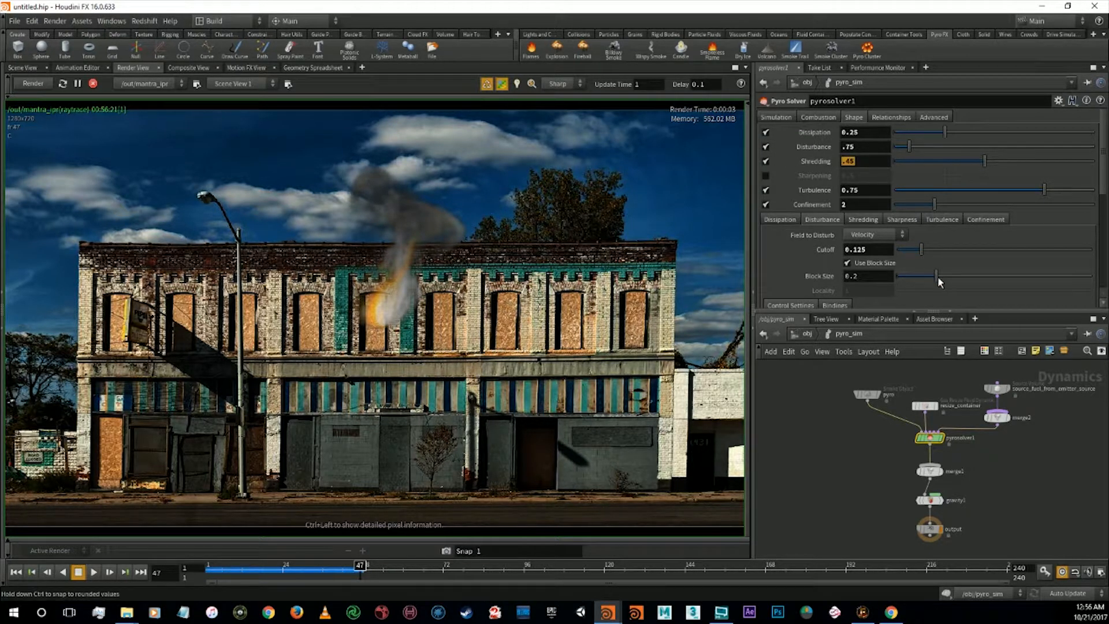
type(".2")
key("Return")
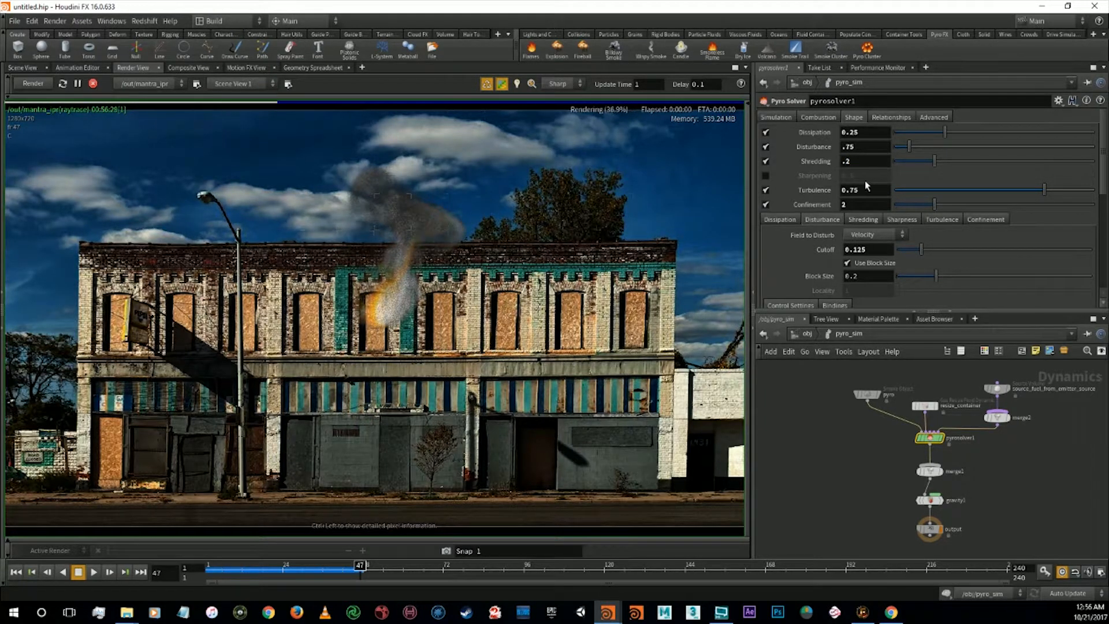
Set the solver's Disturbance to 0.5 and Dissipation to 0.02, and resimulate from frame 1 to preview frame 48
left_click(861, 147)
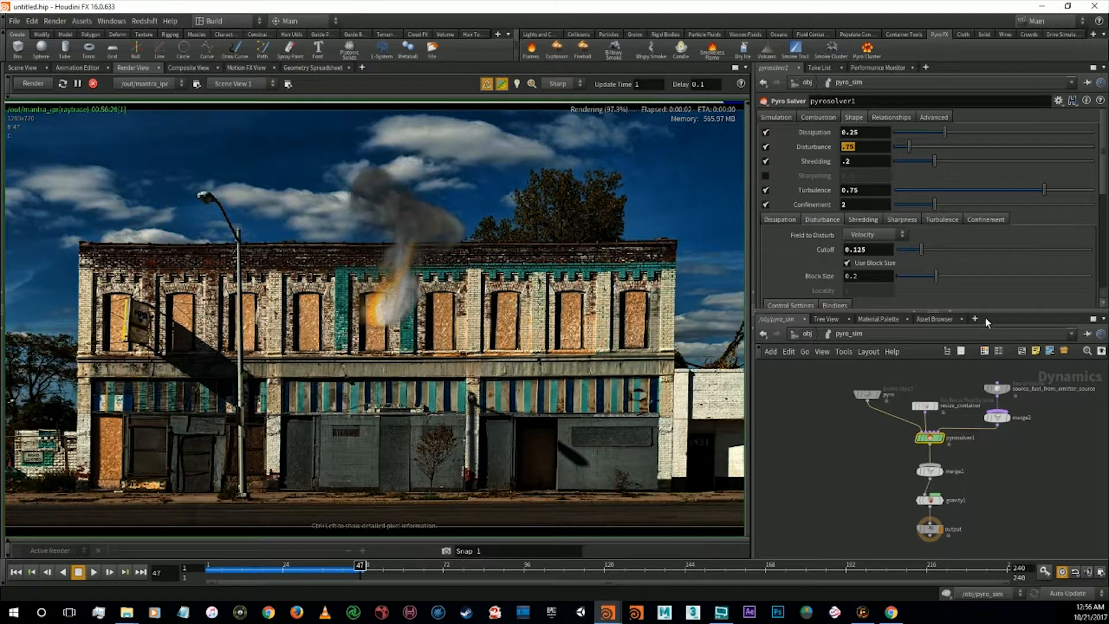
type(".5")
key("Return")
left_click(861, 131)
type(".02")
key("Return")
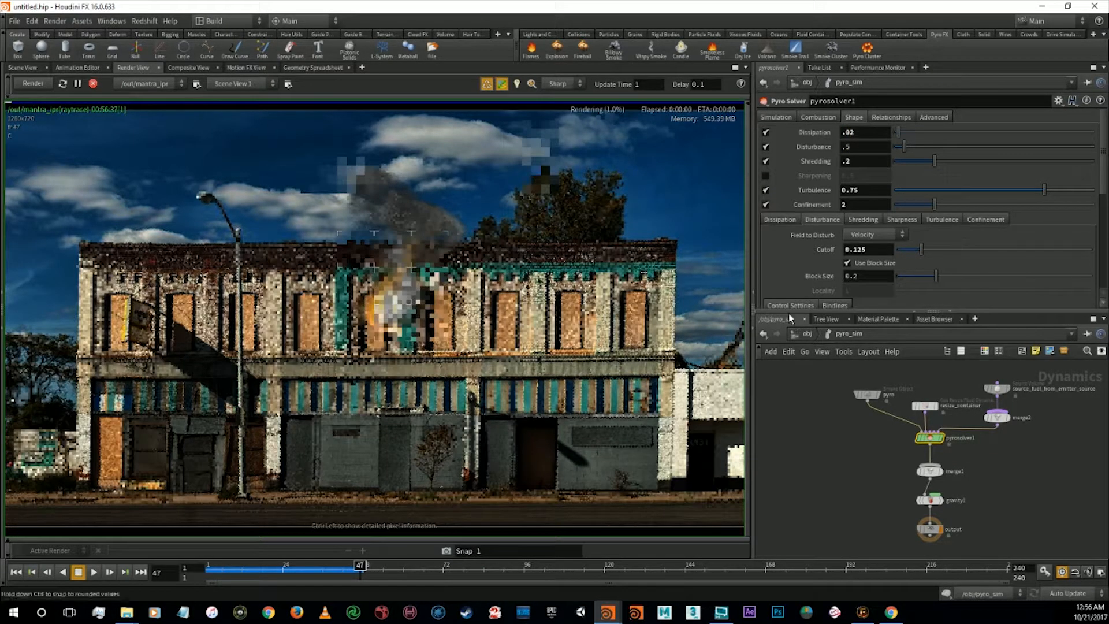
left_click(16, 572)
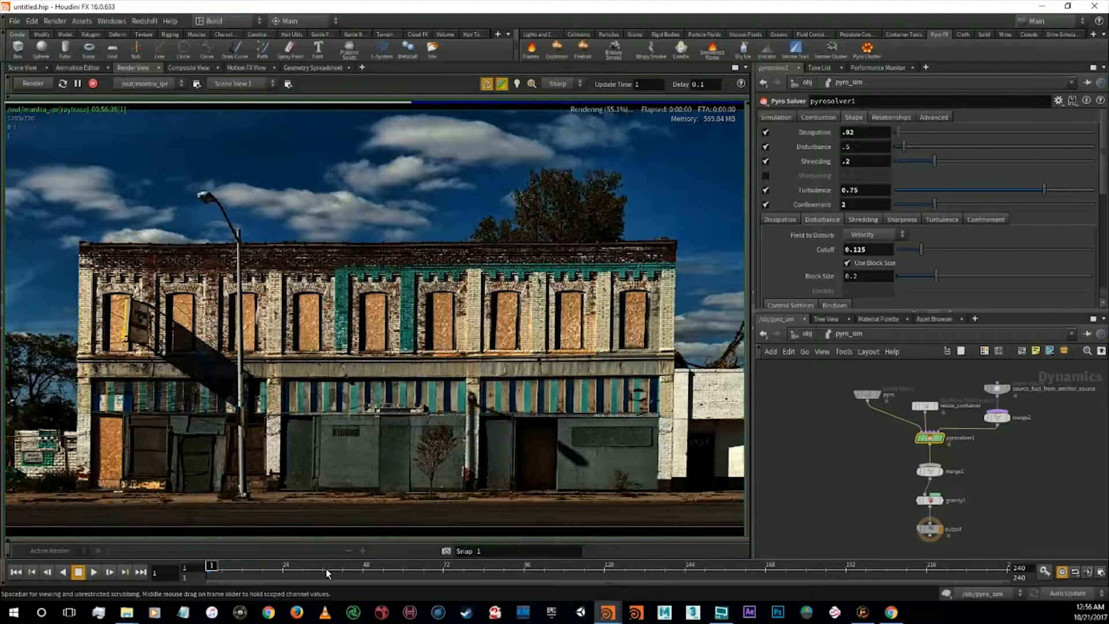
left_click(361, 568)
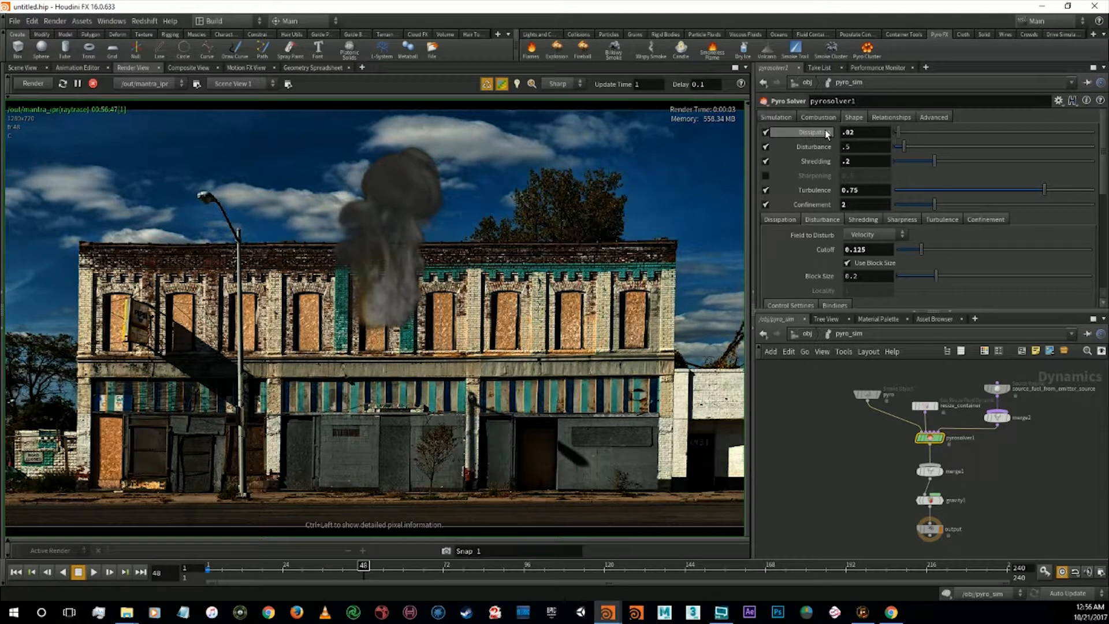
Undo the last Dissipation change, set Disturbance to 1.25, and restart the simulation from frame 1
mouse_move(827, 133)
key("ctrl+z")
left_click(870, 146)
key("BackSpace")
type(".5")
key("Return")
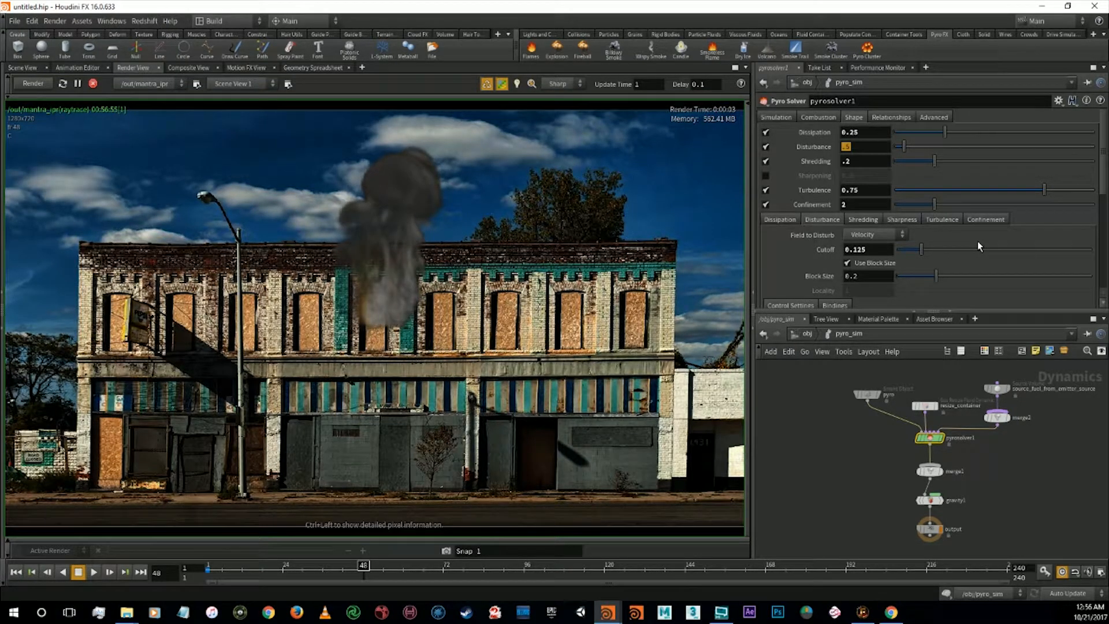
type("1.25")
key("Return")
left_click(31, 571)
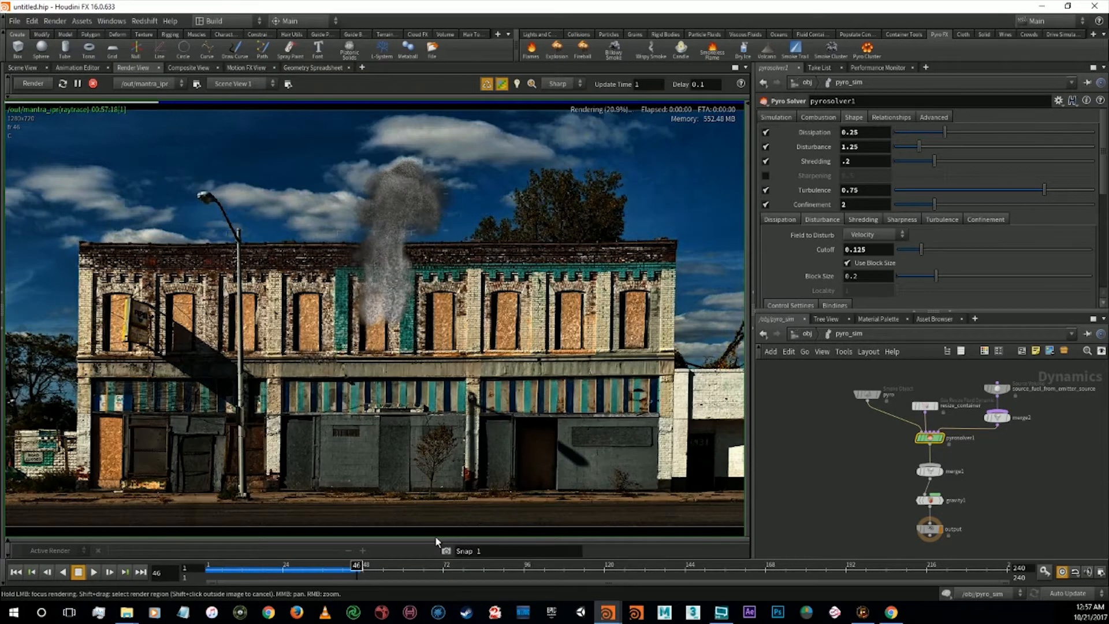
Set the solver's Disturbance to 0.2 and resimulate from frame 1 to preview frame 49
double_click(860, 148)
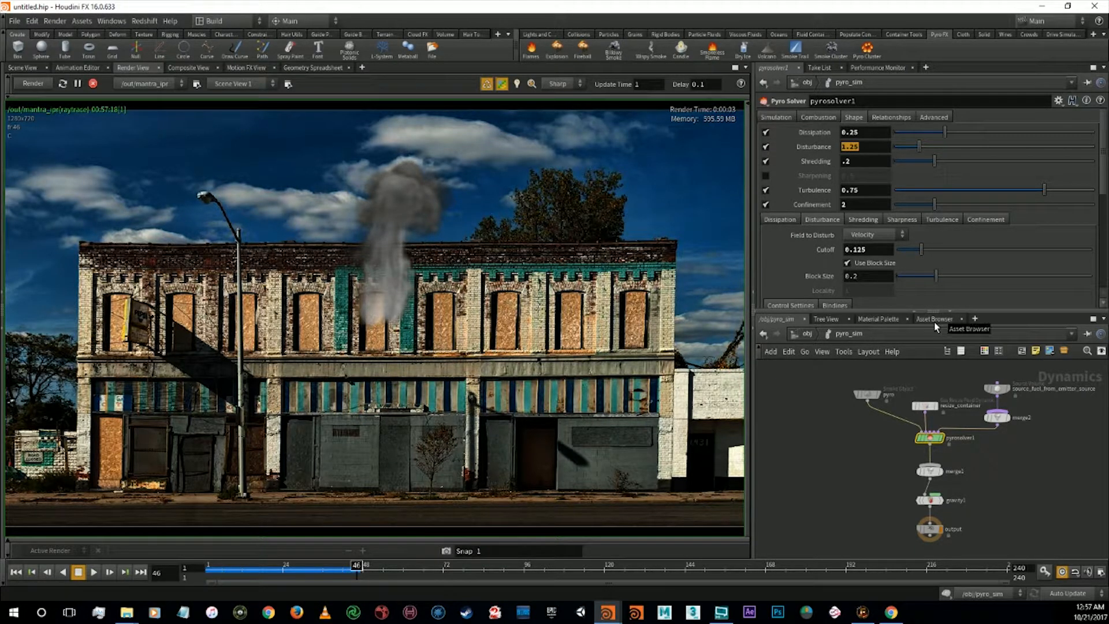
type(".2")
key("Return")
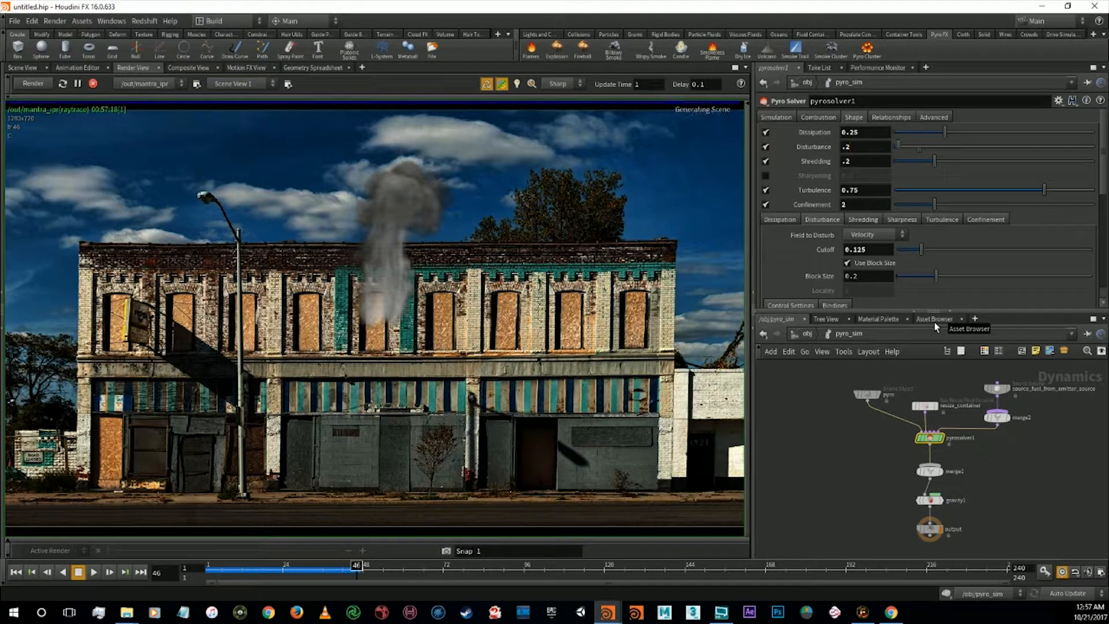
left_click(16, 572)
left_click(366, 570)
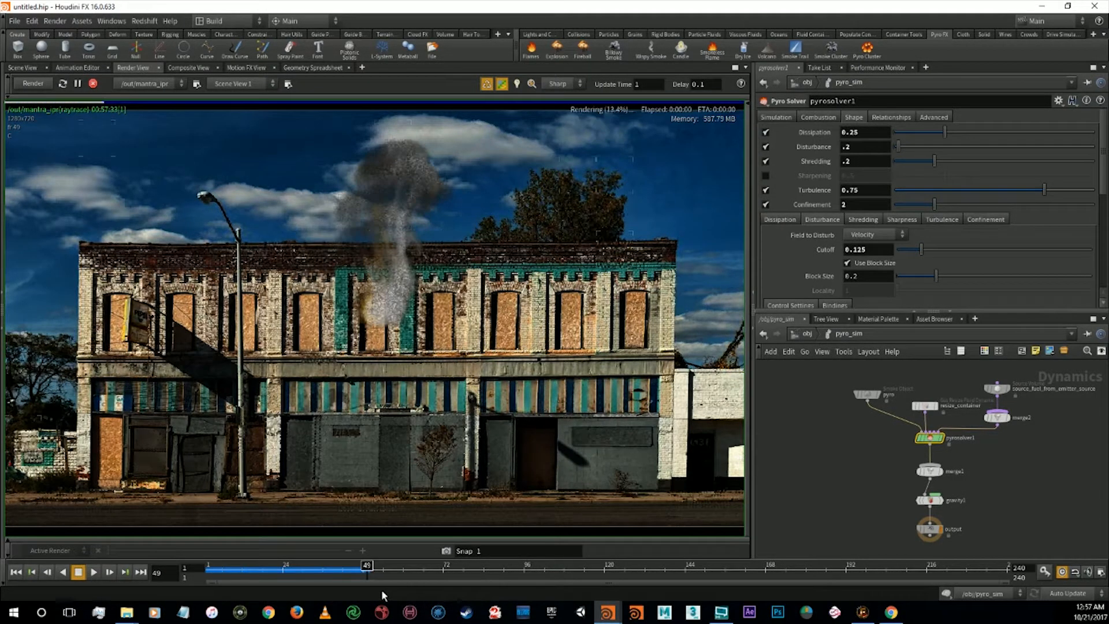
Set the solver's Disturbance to 0.75 and resimulate from frame 1 to preview frame 71
left_click_drag(849, 148, 821, 149)
type(".75")
key("Return")
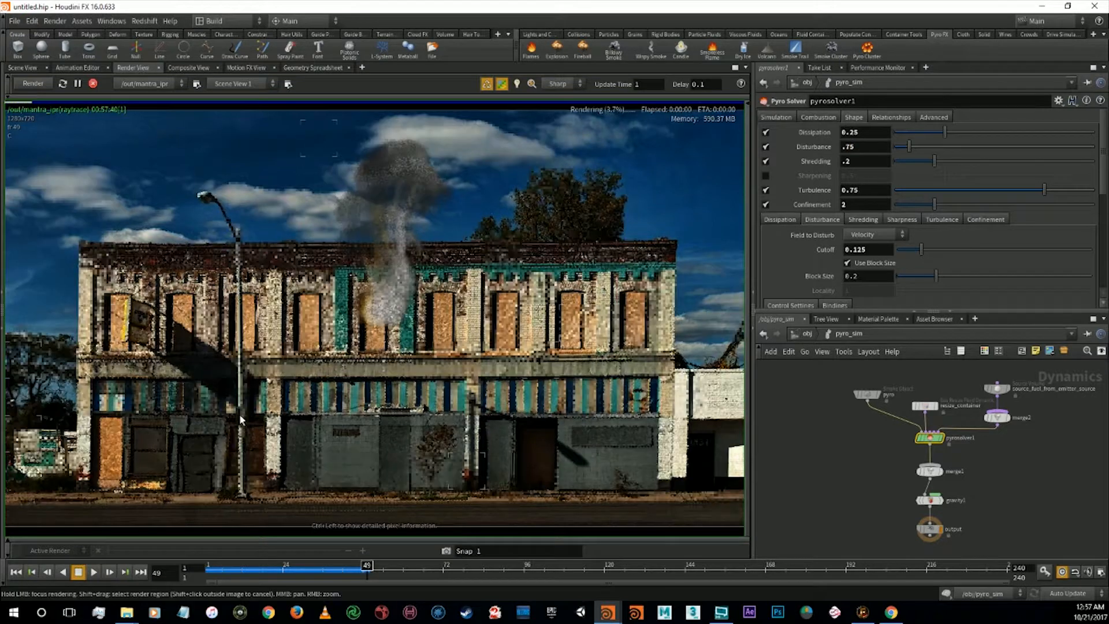
left_click(16, 572)
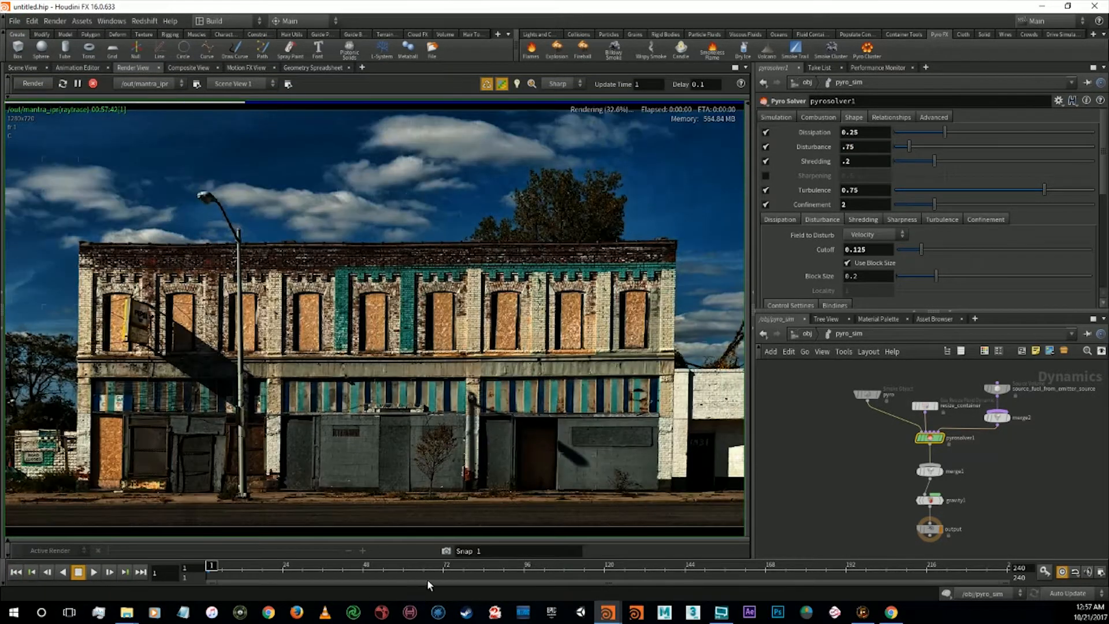
left_click(441, 569)
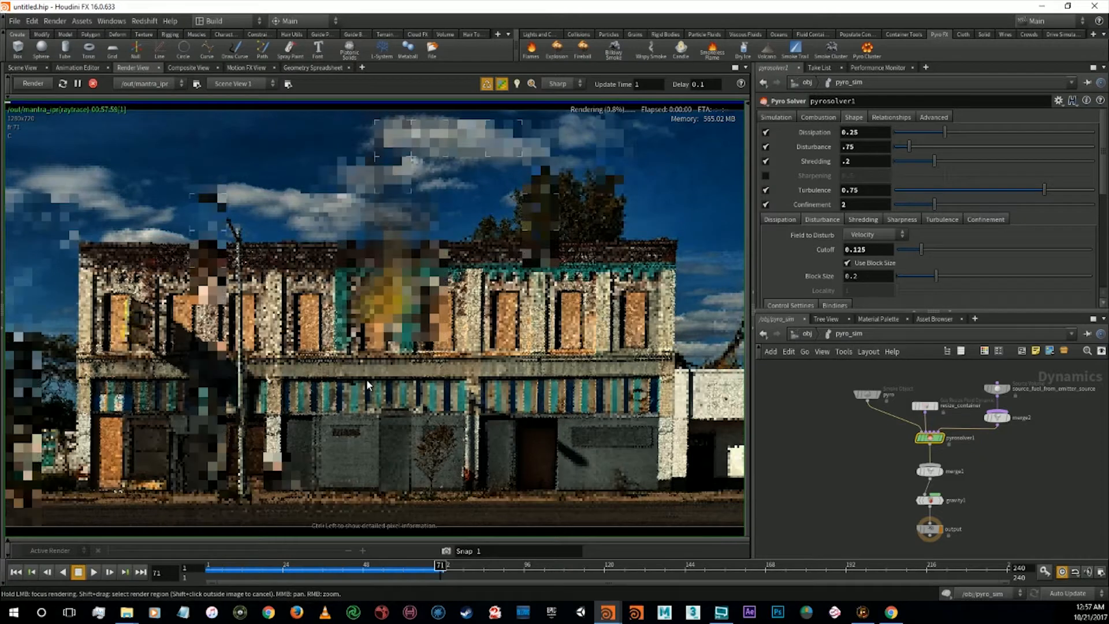
Set the solver's Disturbance to 0.8 and Shredding to 0.5, and reset the simulation to frame 1
double_click(853, 148)
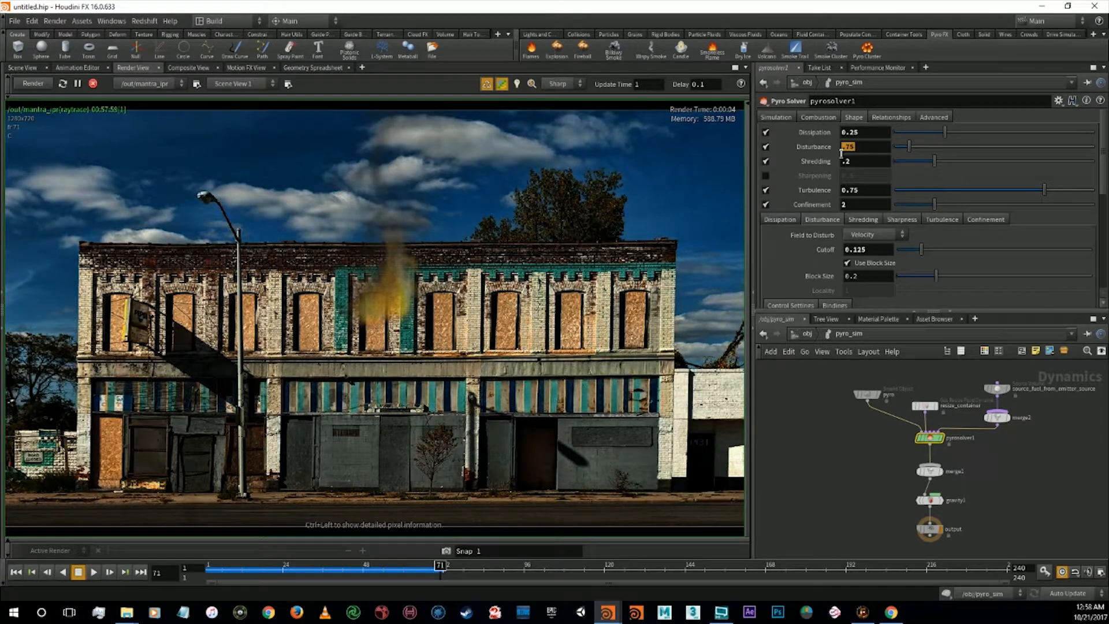
type("8")
key("Return")
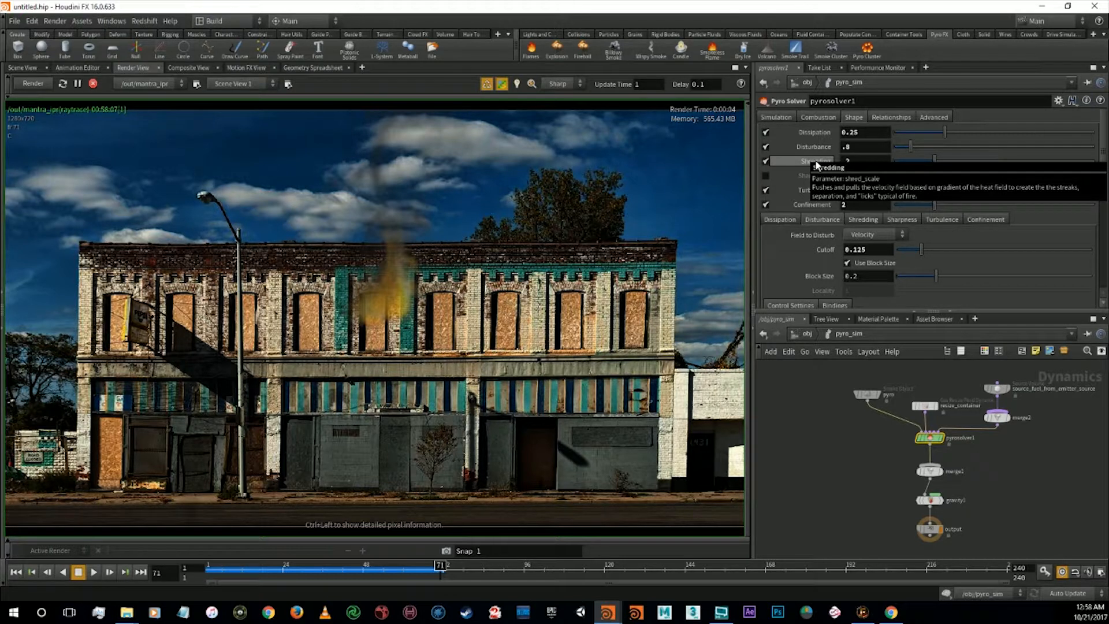
double_click(847, 161)
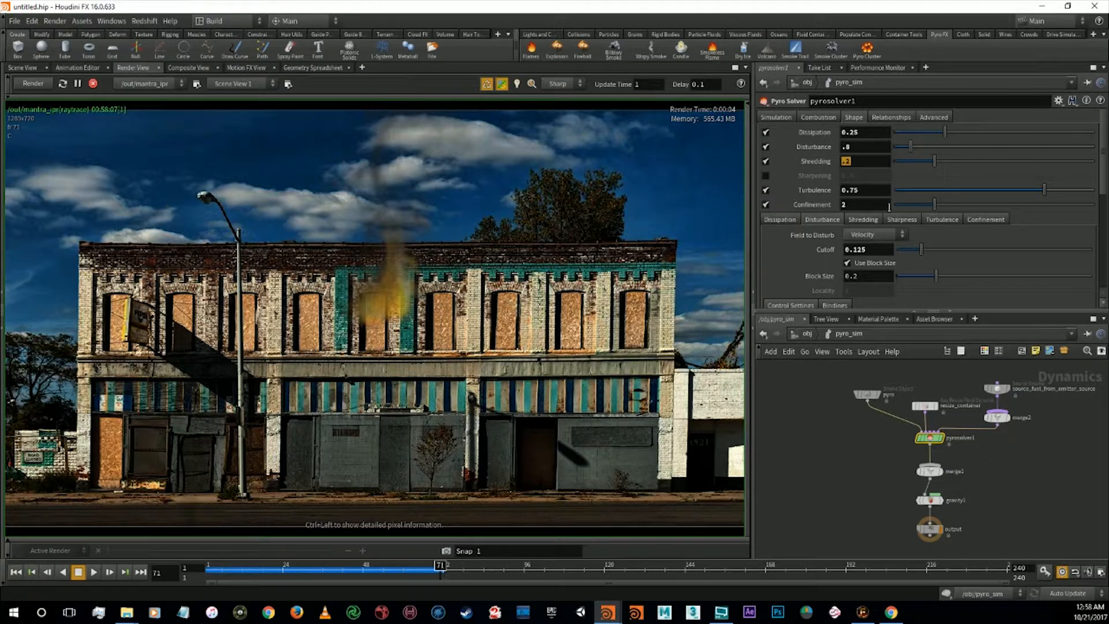
type(".5")
key("Return")
left_click(15, 572)
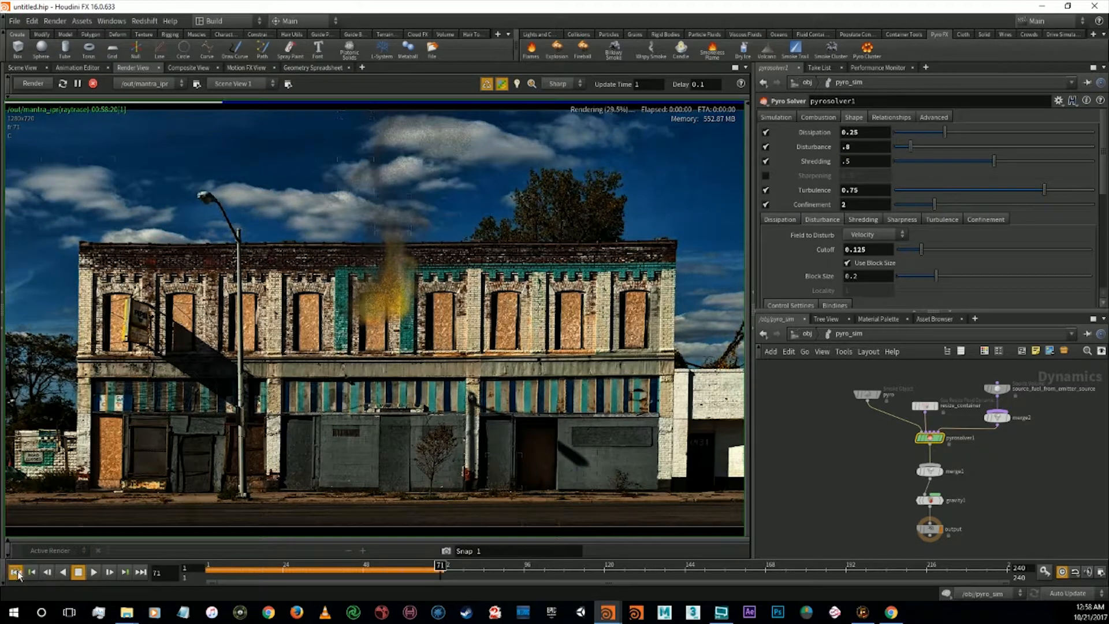
Simulate up to frame 48 for a render preview, then enable Use OpenCL on the pyro solver and check its simulation settings
left_click(364, 571)
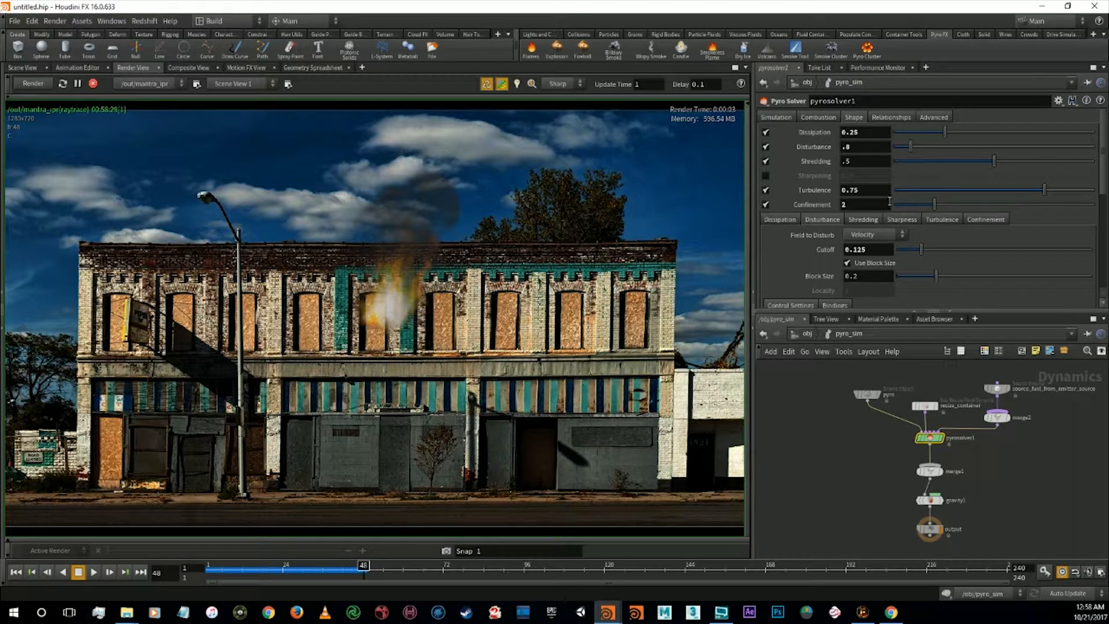
left_click(941, 118)
left_click(866, 132)
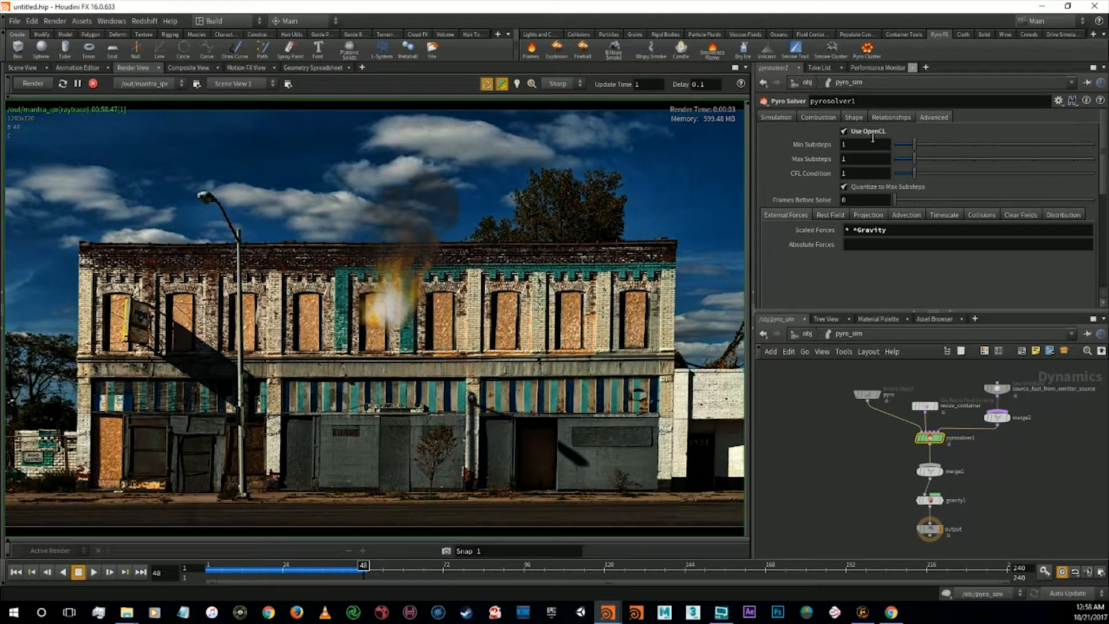
left_click(776, 118)
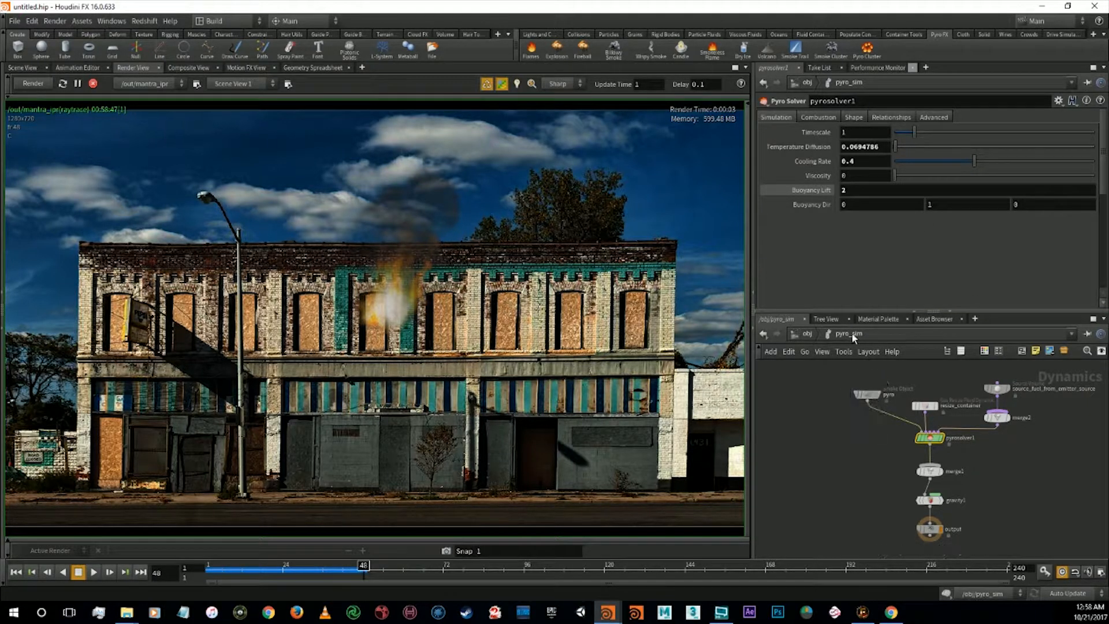
Open the fireball material's shader and look over its general smoke and fire settings and the Fire Ball preset
left_click(881, 319)
left_click(882, 386)
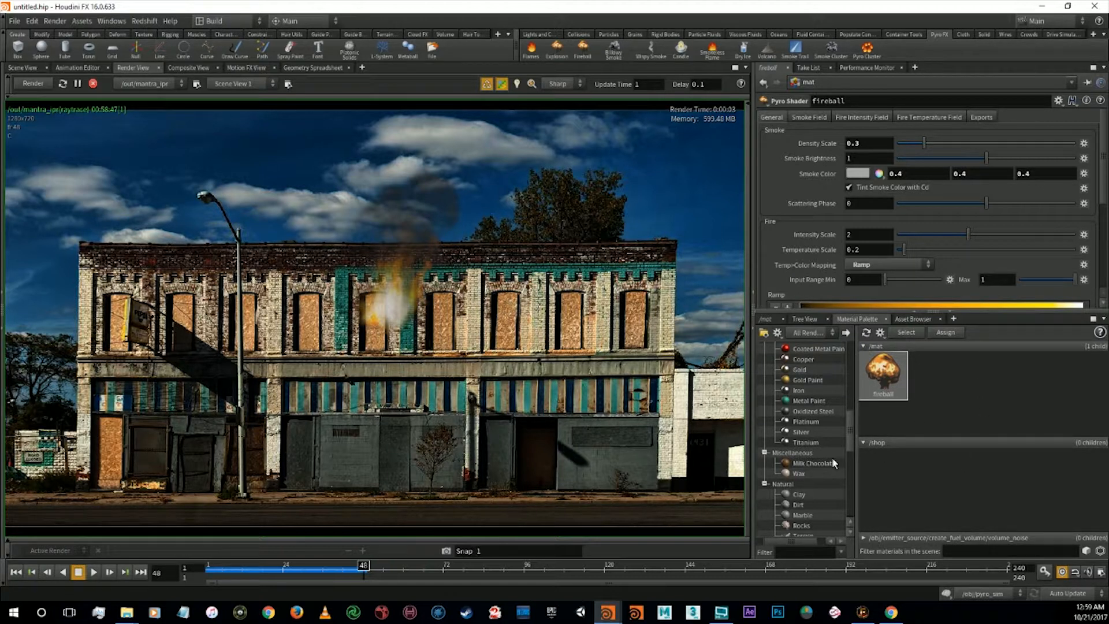
left_click_drag(850, 428, 845, 476)
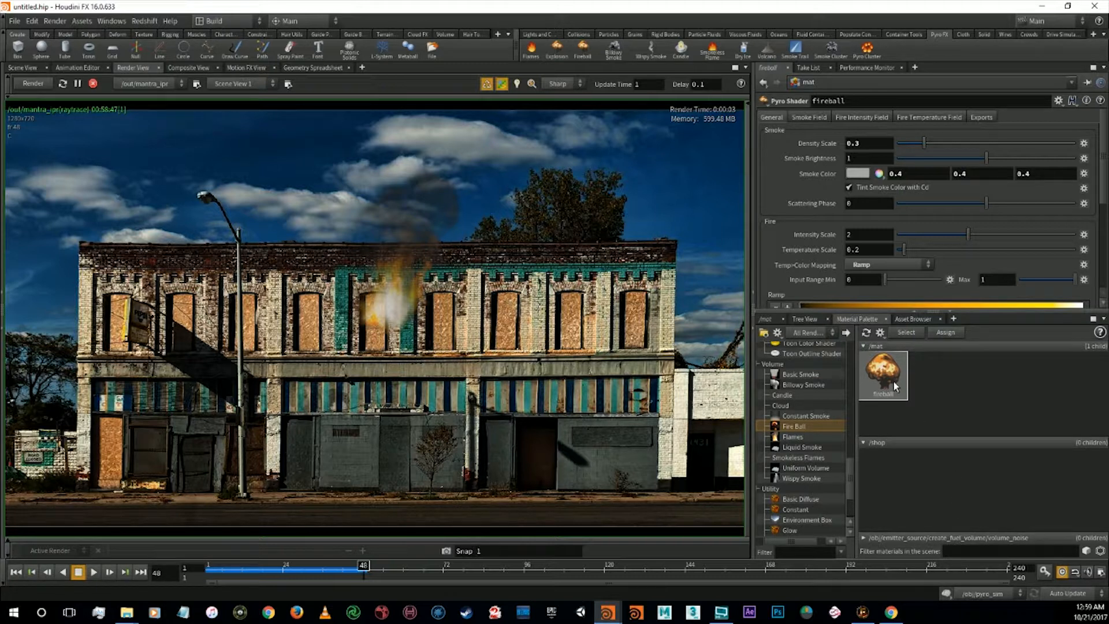
scroll(803, 179, "down", 3)
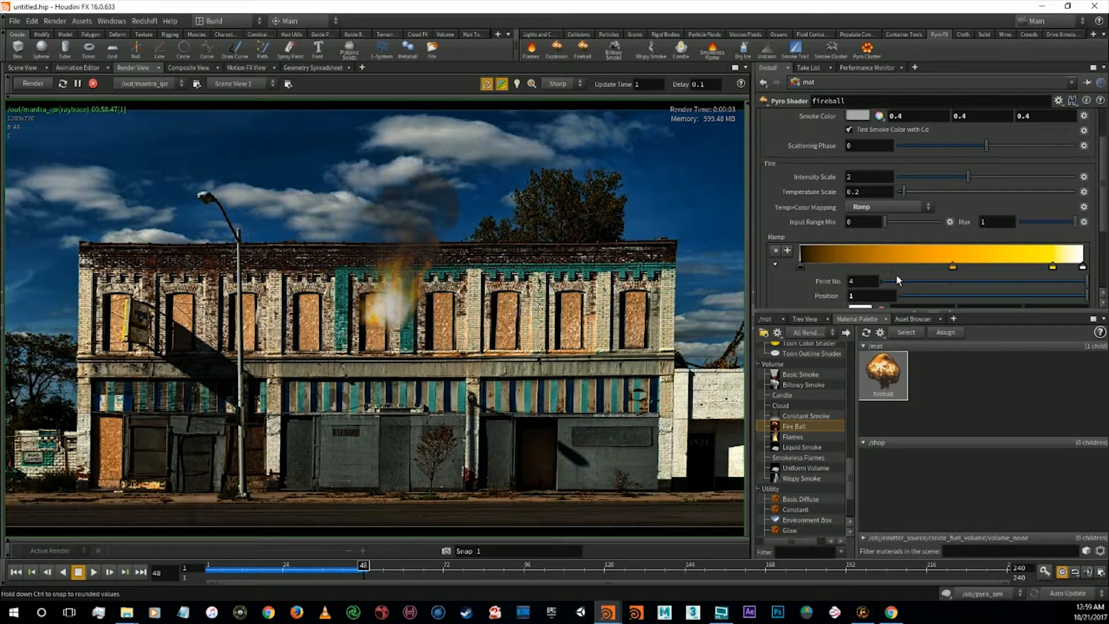
scroll(896, 274, "up", 3)
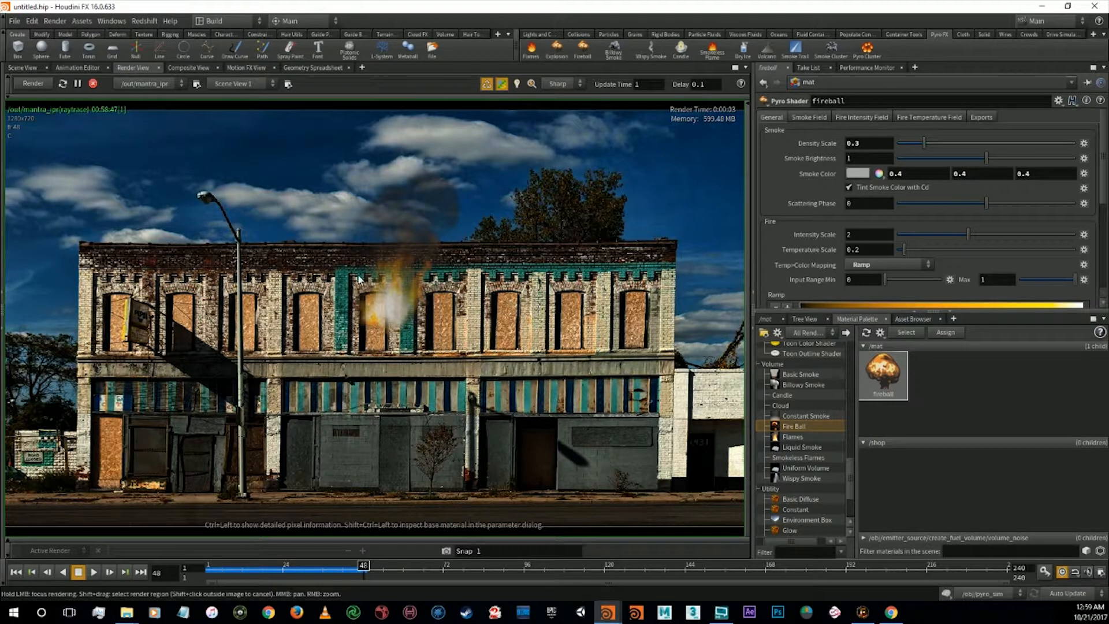
Set the Final Scale of the fireball shader's smoke field to 0
left_click(808, 118)
left_click(864, 252)
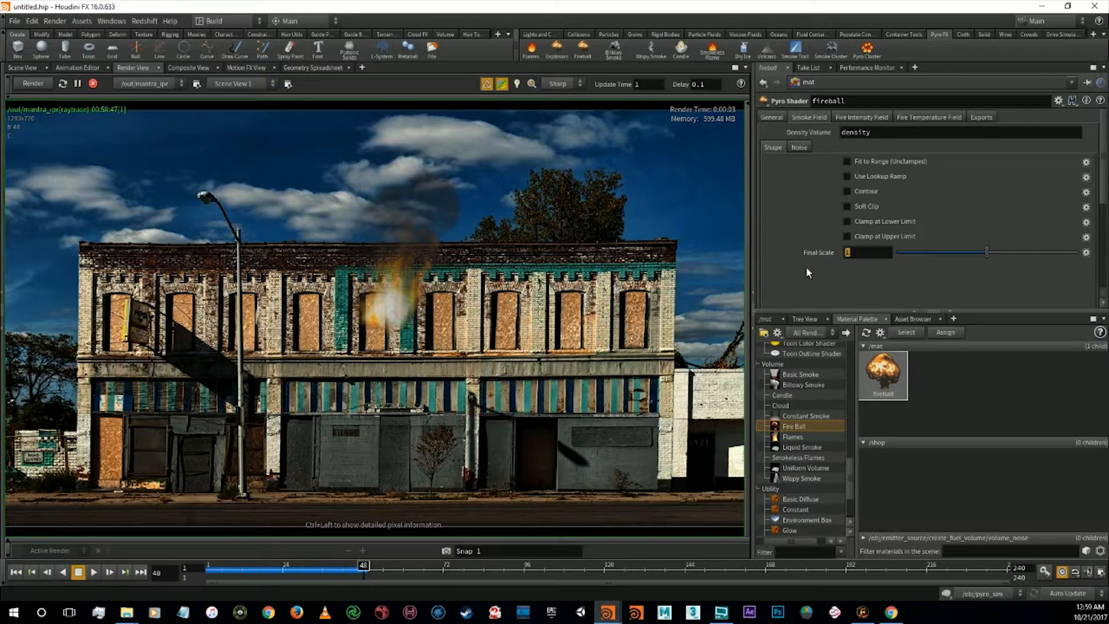
type("0")
key("Return")
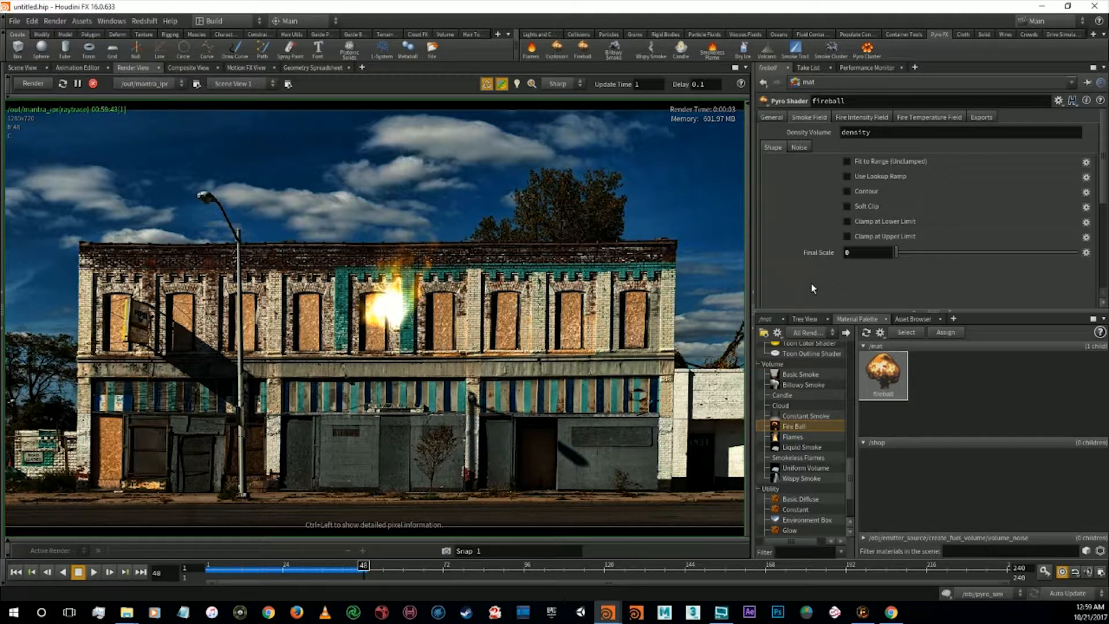
Set the Final Scale of the shader's fire intensity field to 3
left_click(841, 119)
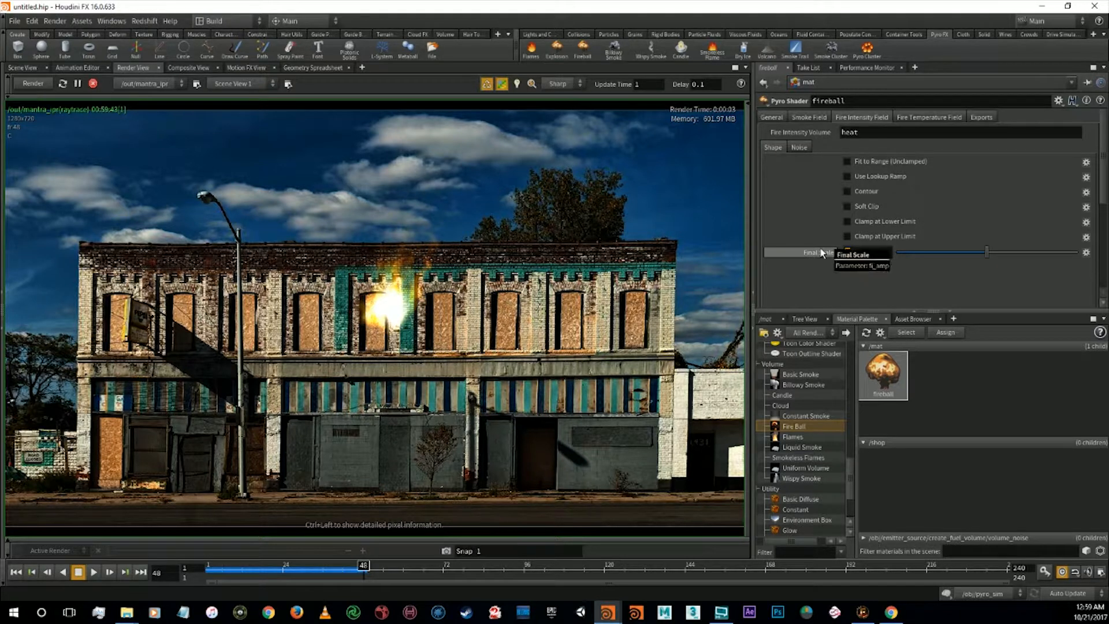
type("2")
key("Return")
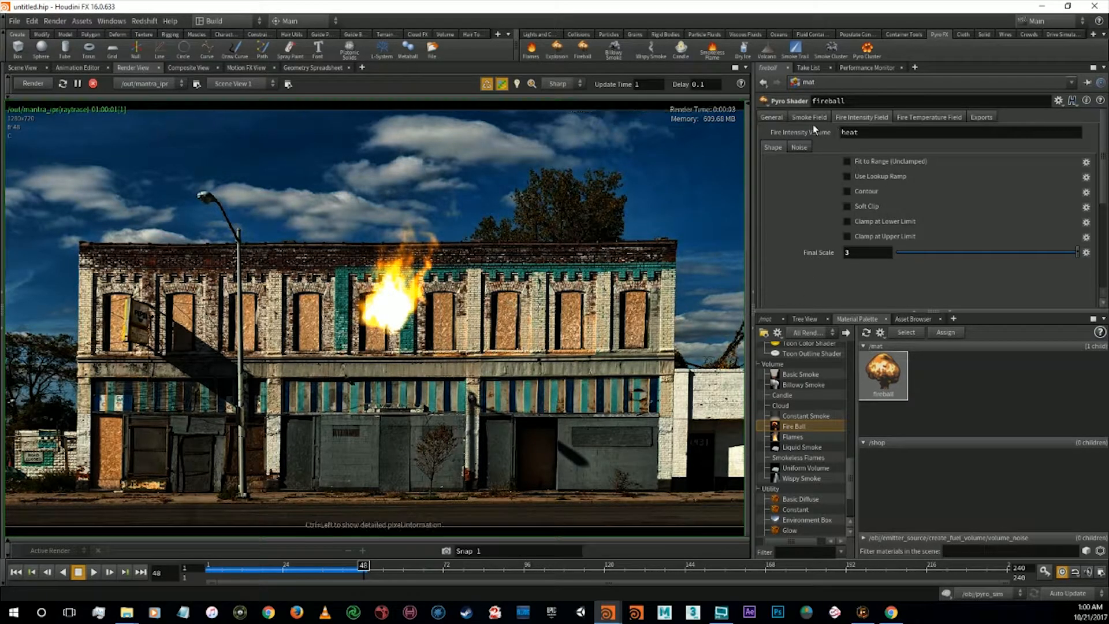
Raise the shader's fire Intensity Scale to 3 and then to 6
left_click(776, 118)
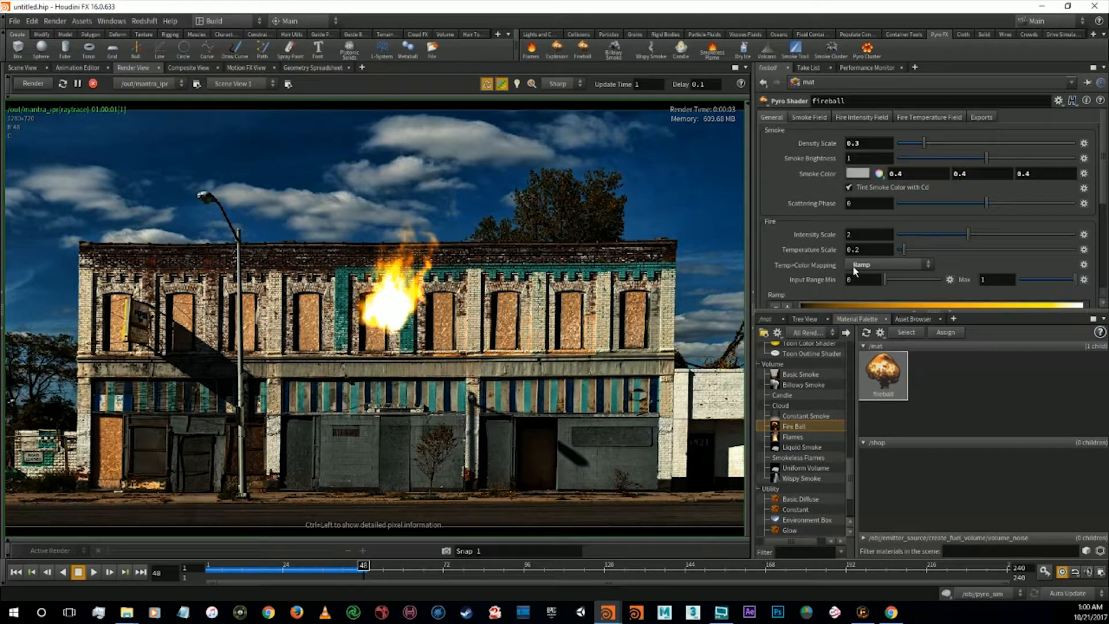
scroll(925, 286, "down", 3)
scroll(901, 244, "up", 3)
left_click(867, 239)
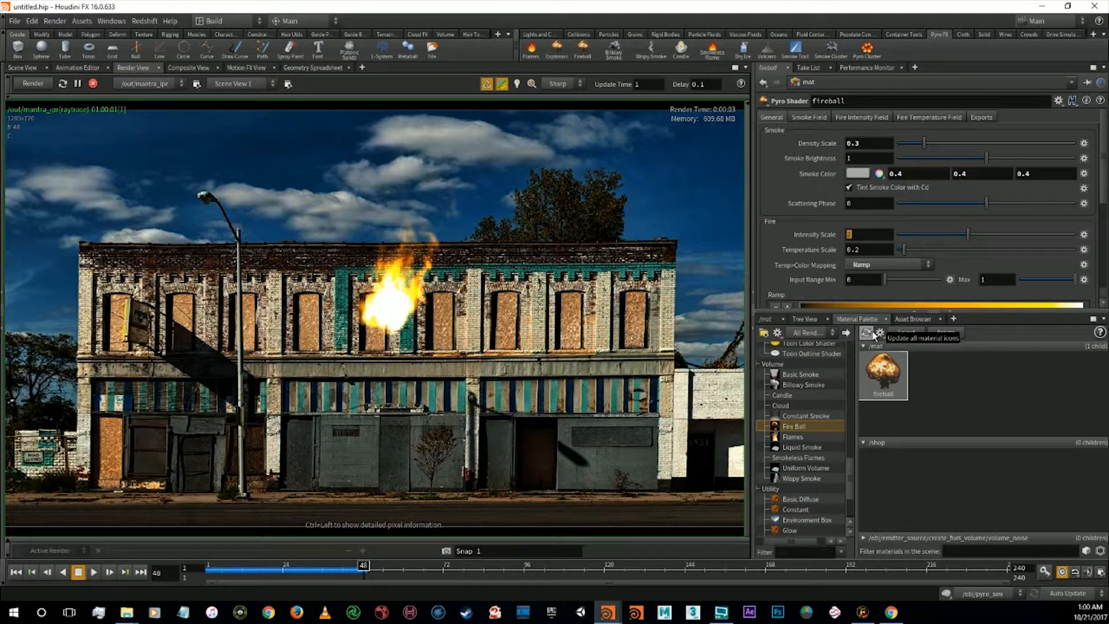
key("Return")
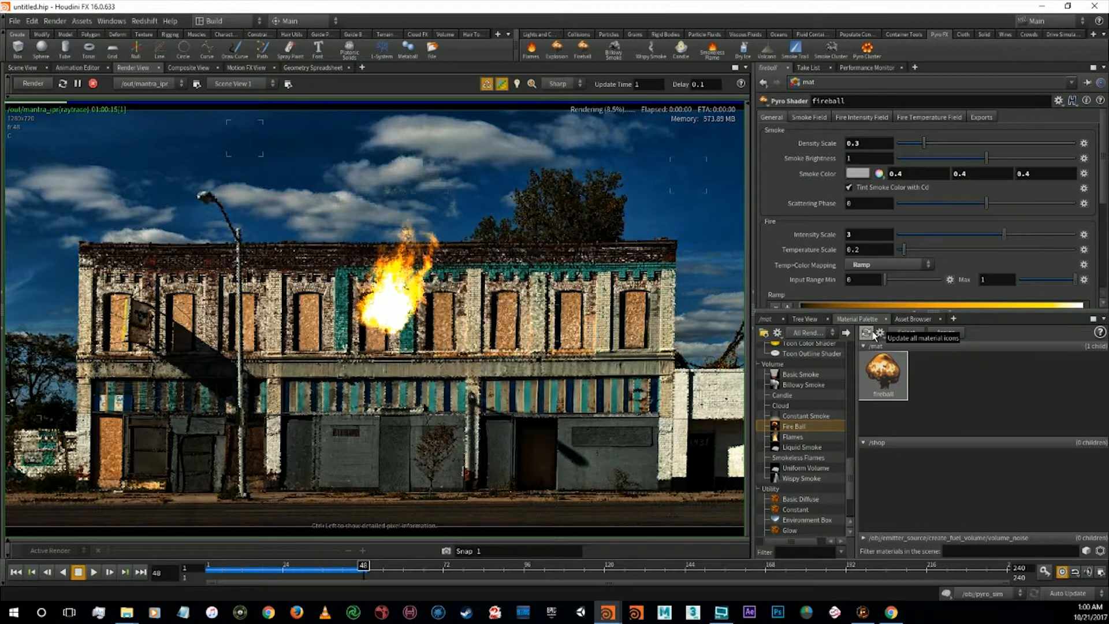
left_click(864, 236)
type("6")
key("Return")
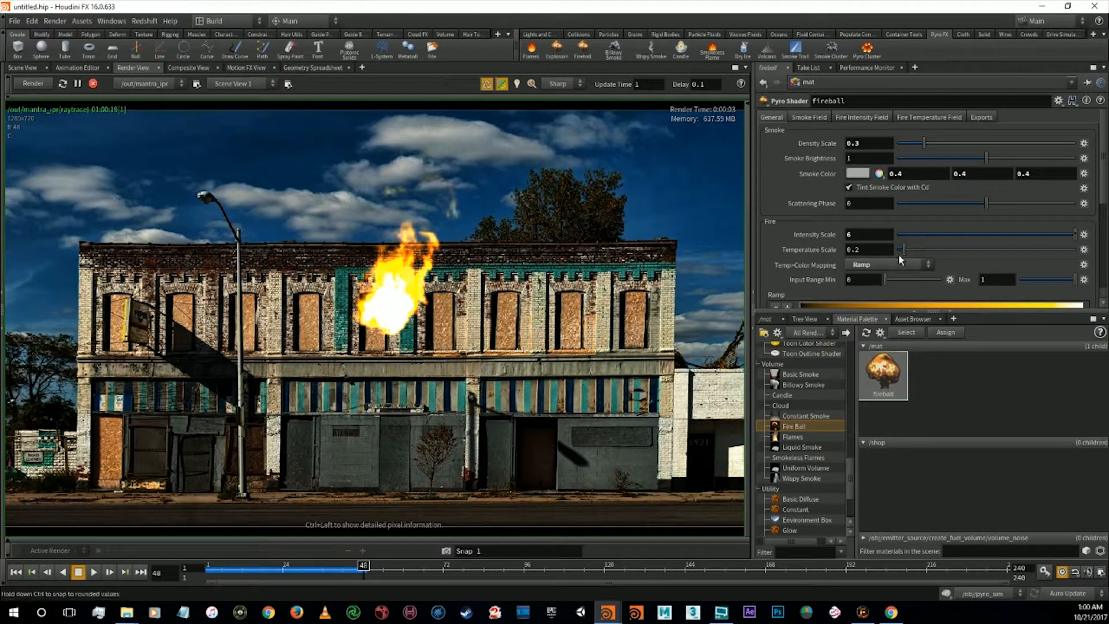
Switch the fire's temperature color mapping to Physical (Black-Body) and set Color Temp in Kelvin to 7500
scroll(897, 255, "down", 3)
left_click(879, 207)
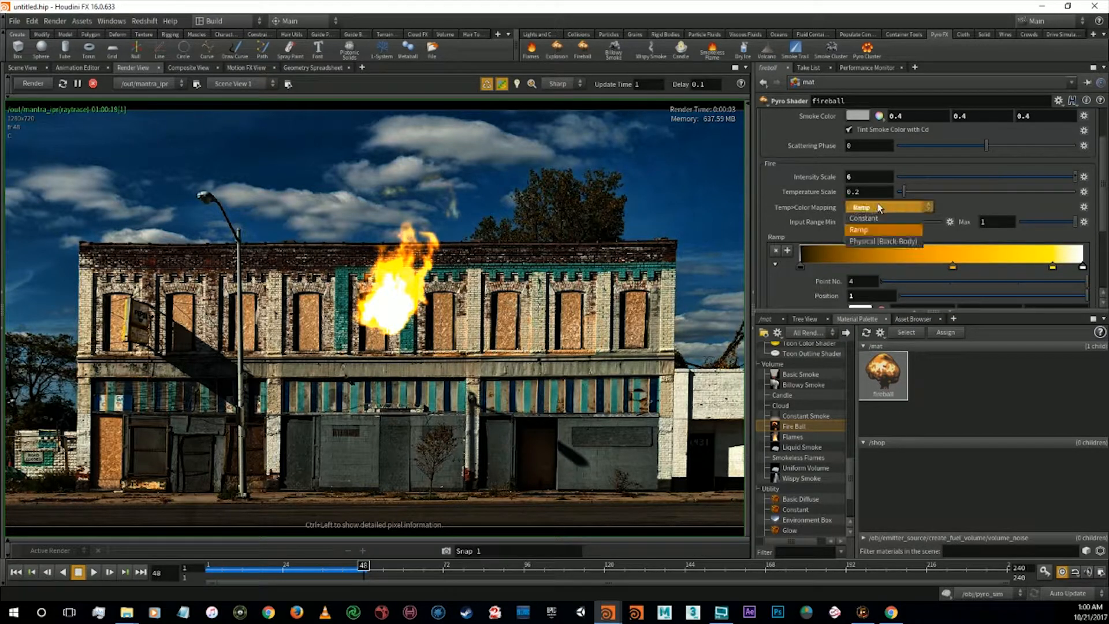
left_click(879, 241)
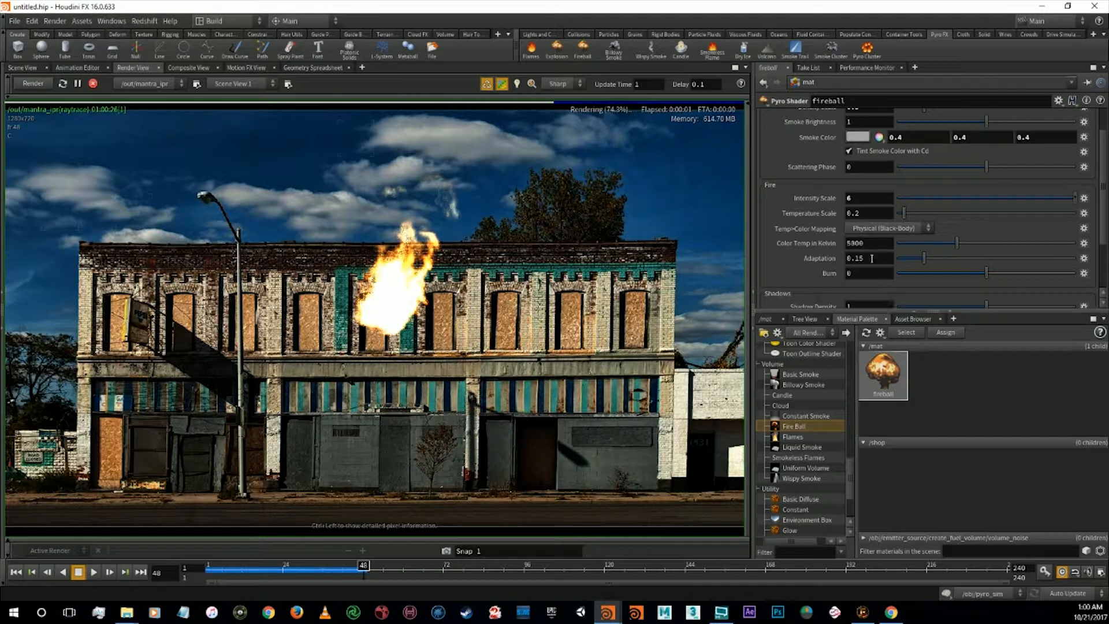
left_click_drag(876, 245, 779, 243)
type("7500")
key("Return")
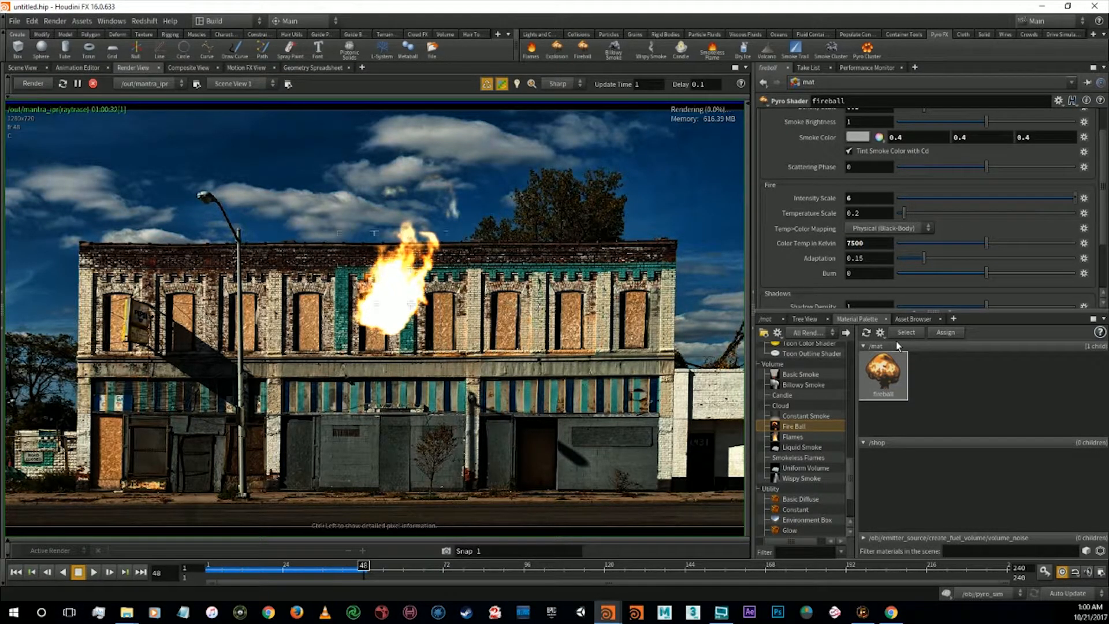
Try lower fire color temperatures of 2500, 1500 and 1200 Kelvin against the render preview
left_click_drag(870, 244, 827, 249)
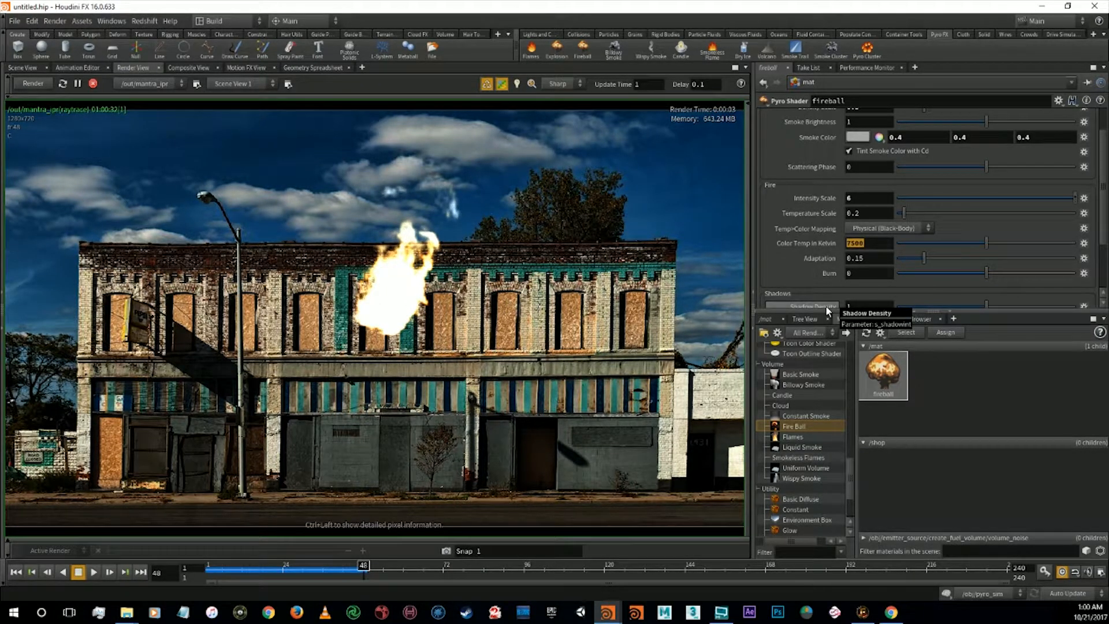
type("2500")
key("Return")
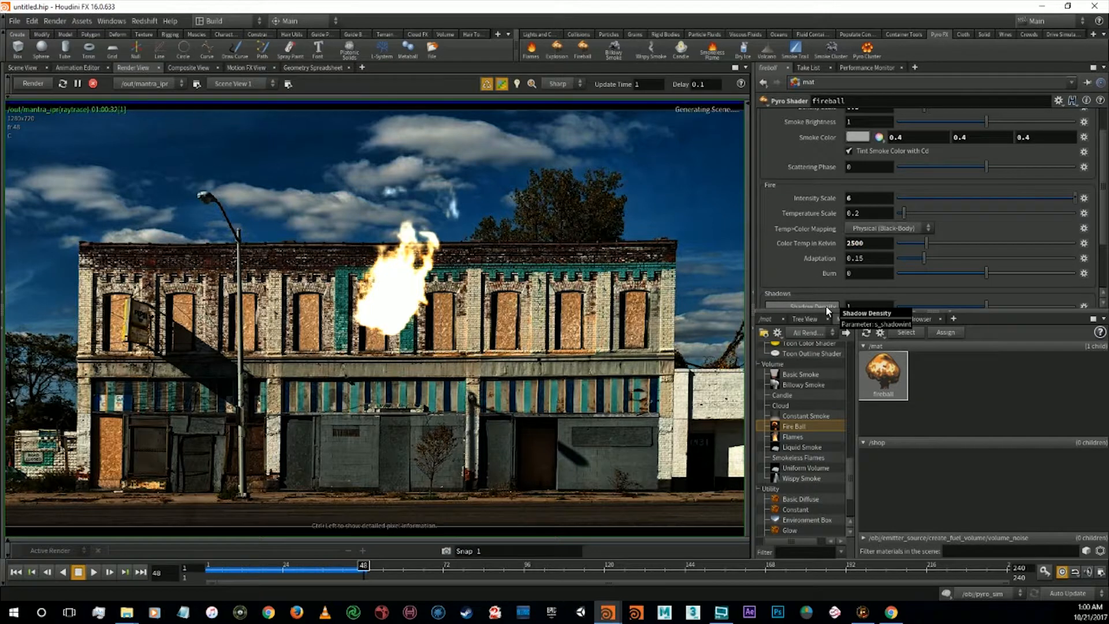
double_click(876, 243)
type("15")
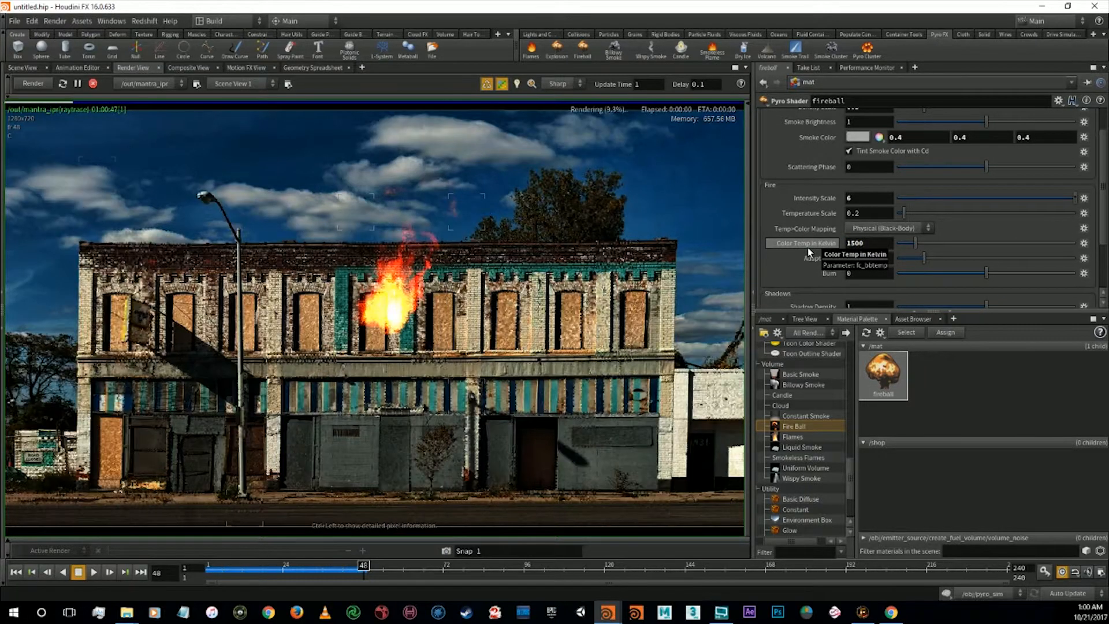
double_click(855, 243)
type("12")
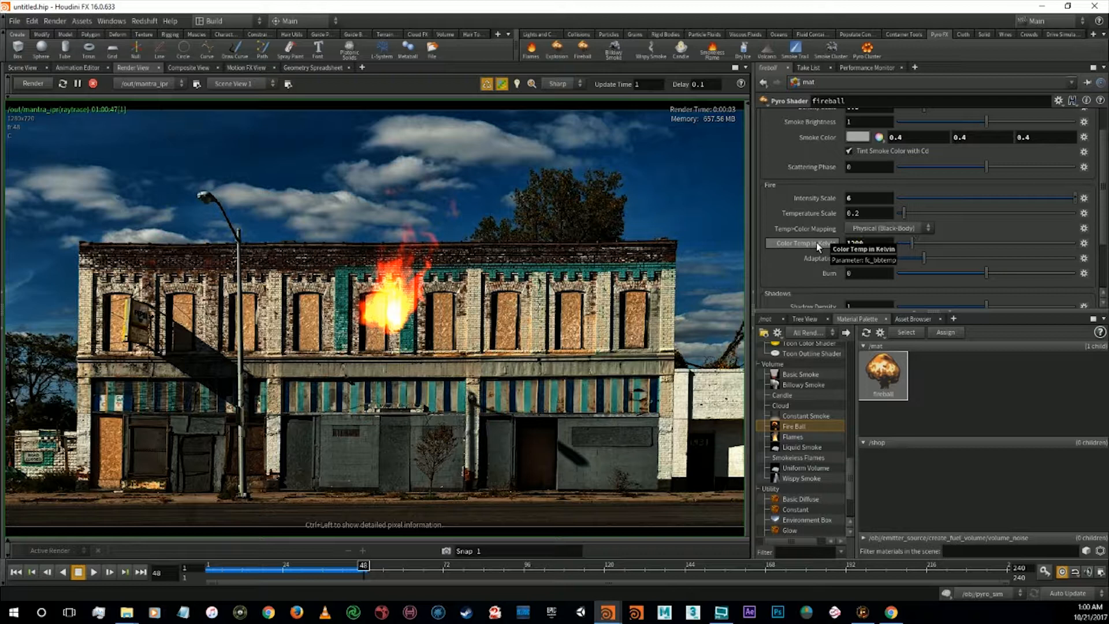
Try very low fire color temperatures, including 250 and 500 Kelvin
left_click_drag(867, 246, 824, 246)
type("250")
key("Return")
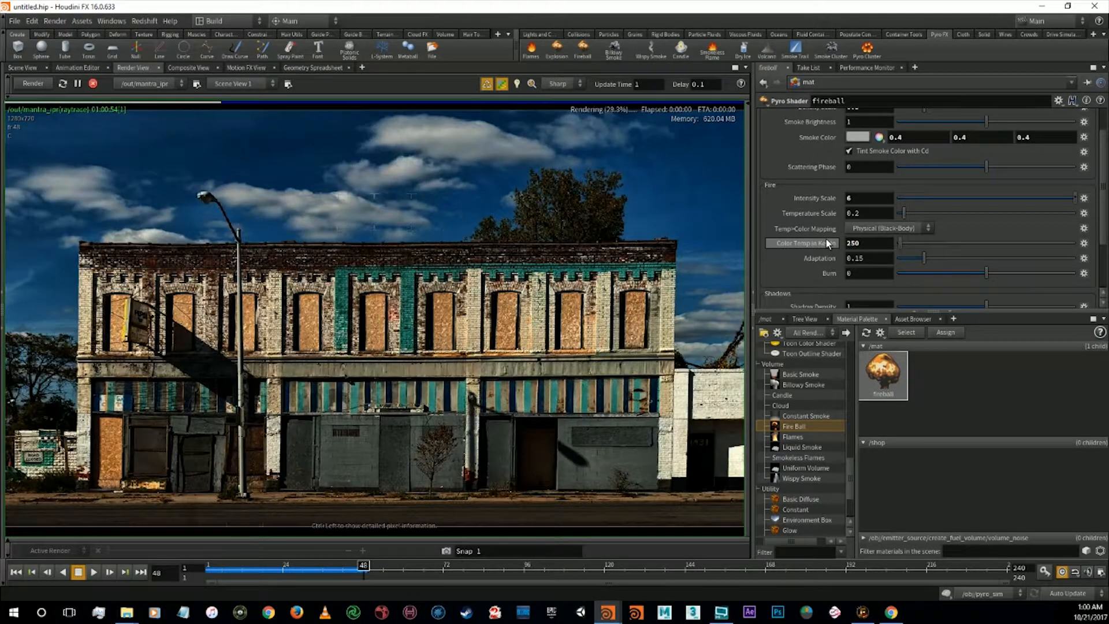
left_click_drag(882, 244, 822, 244)
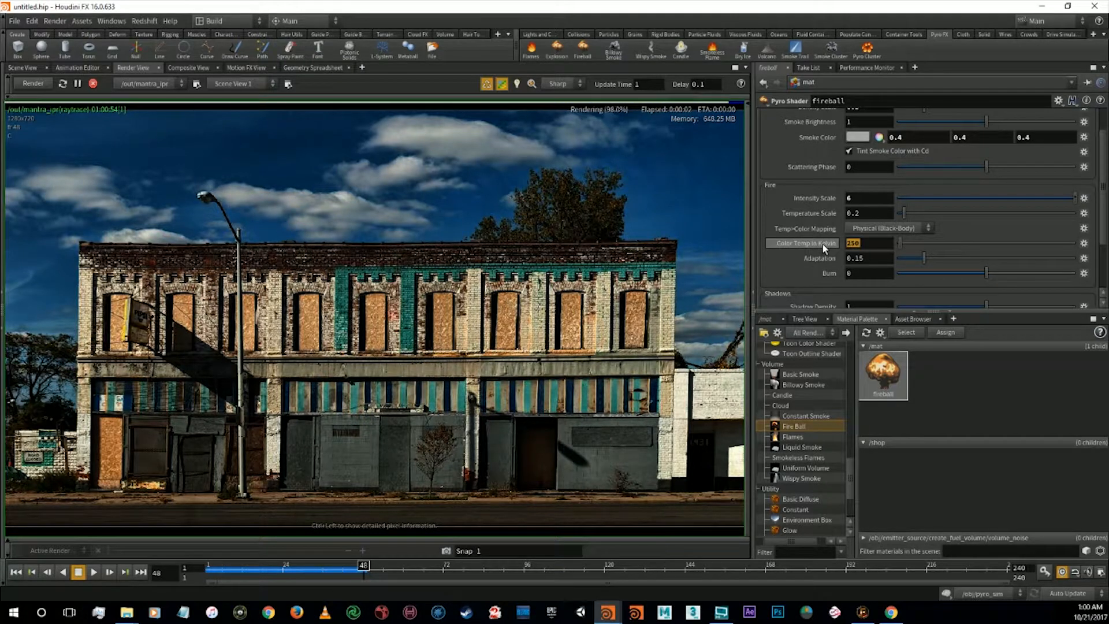
type("500")
key("Return")
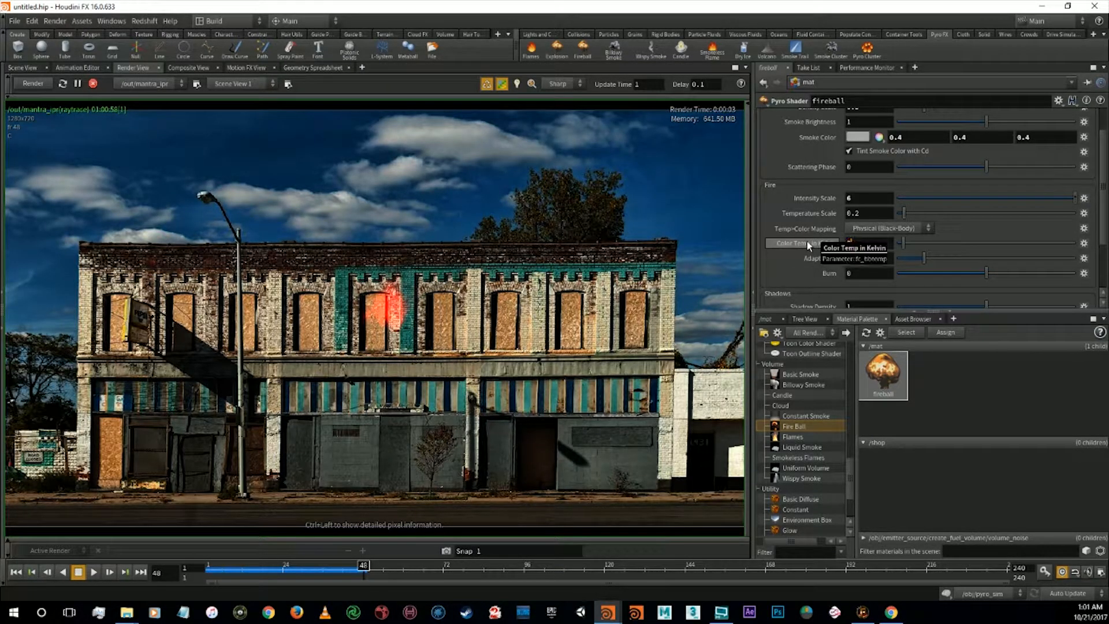
key("Return")
Try a fire color temperature of 9000 Kelvin, then restore it to 5000
left_click_drag(871, 244, 824, 245)
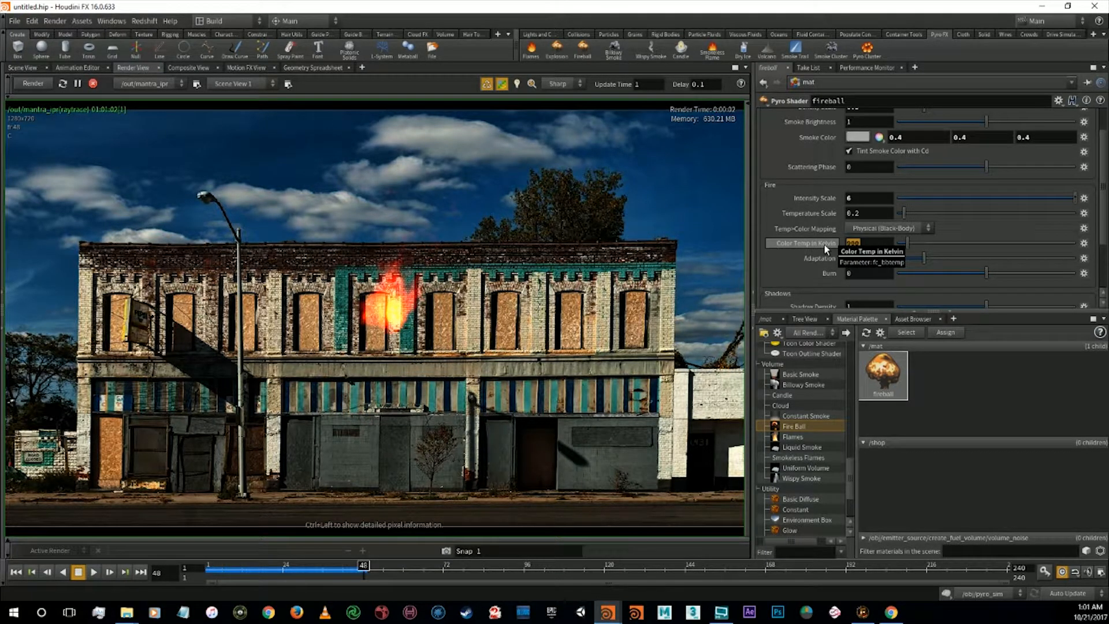
type("9000")
key("Return")
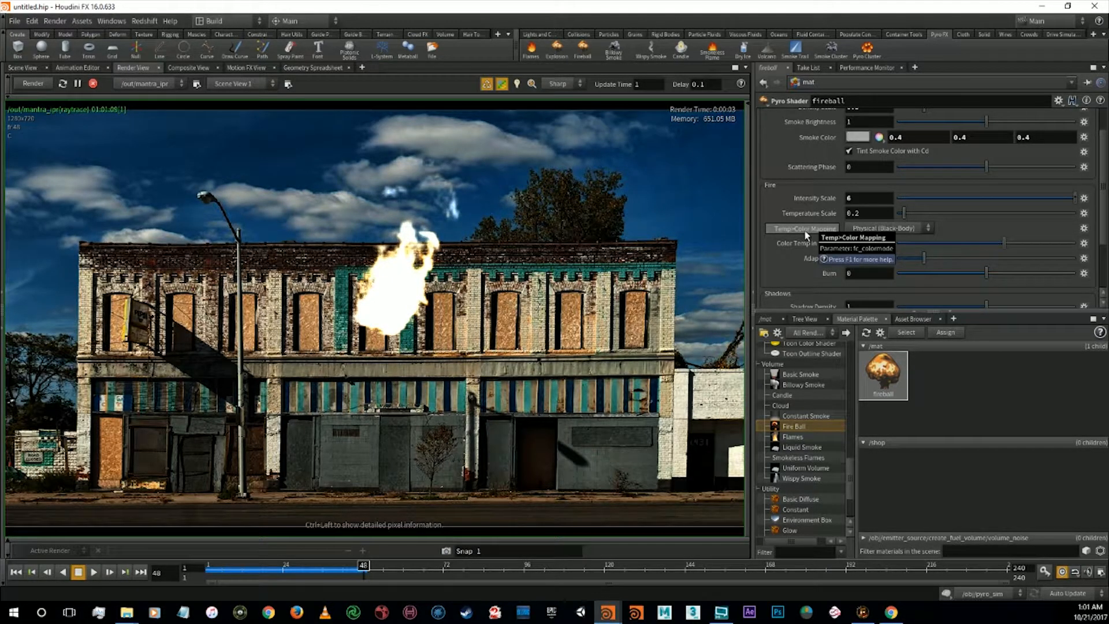
key("ctrl+z")
Test Color Temp in Kelvin at 350, then set it to 3500
left_click(866, 244)
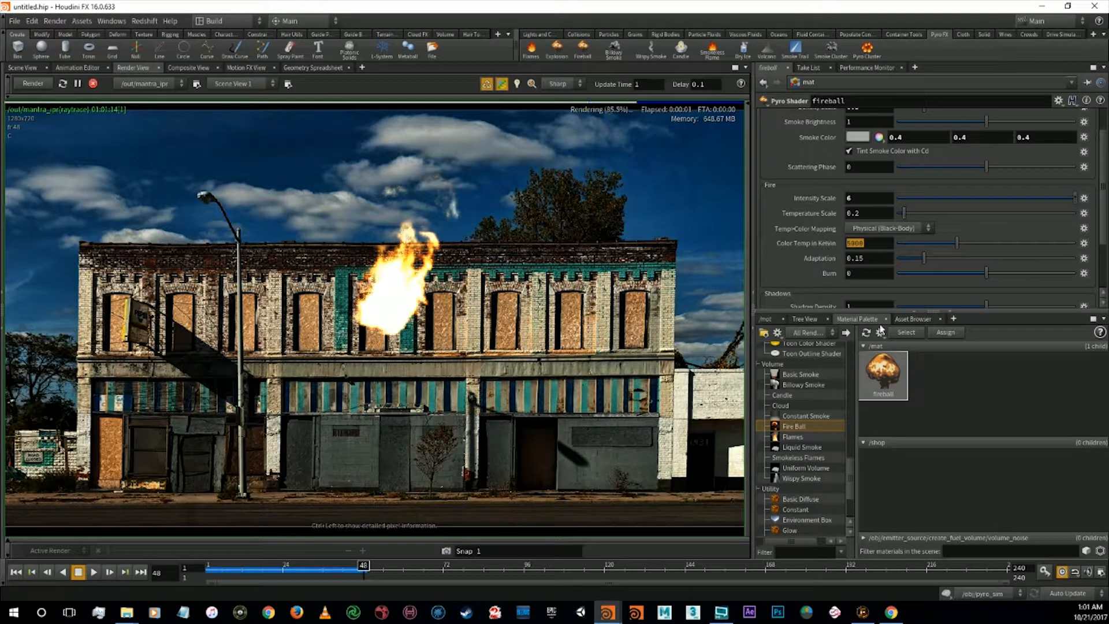
type("350")
key("Return")
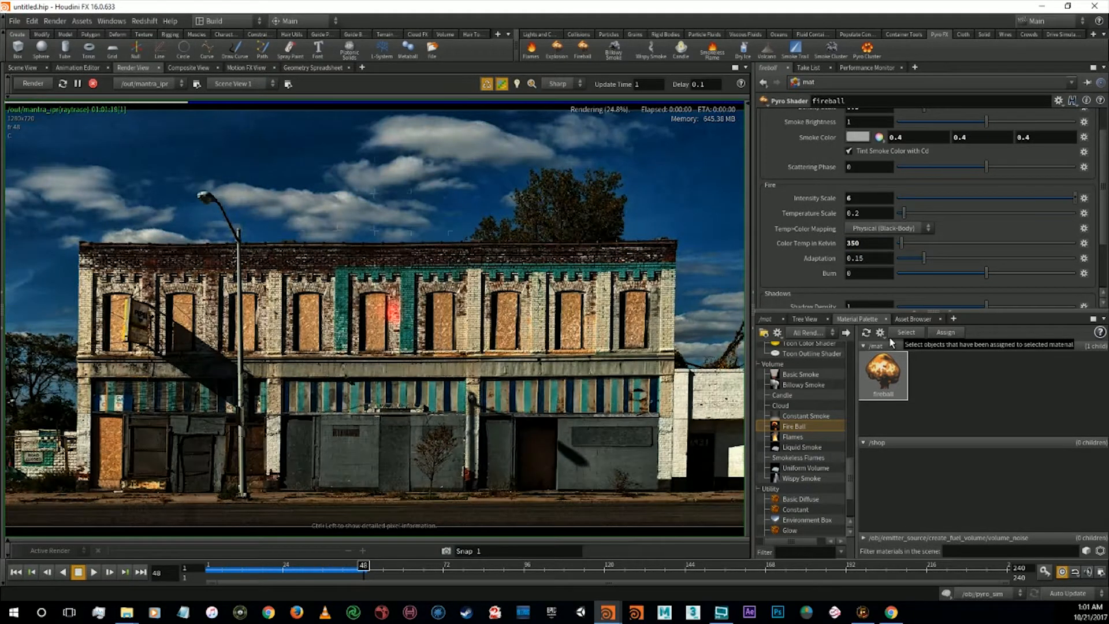
left_click(868, 246)
type("0")
key("Return")
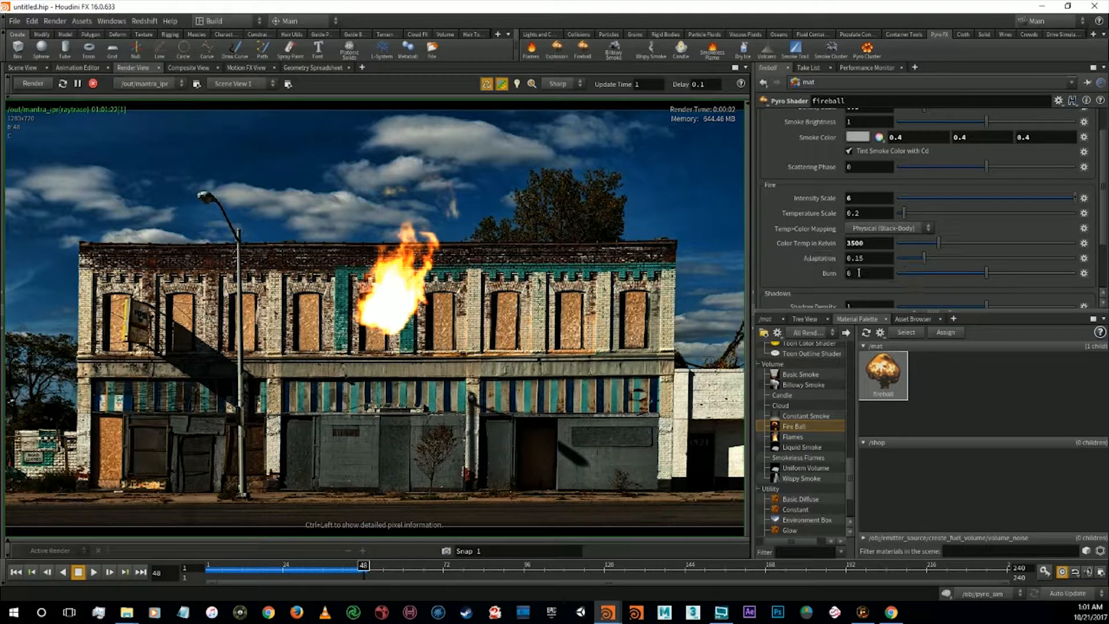
Try a Burn value of 500 for the fire, then reduce it to 3
type("5")
key("Return")
type("00")
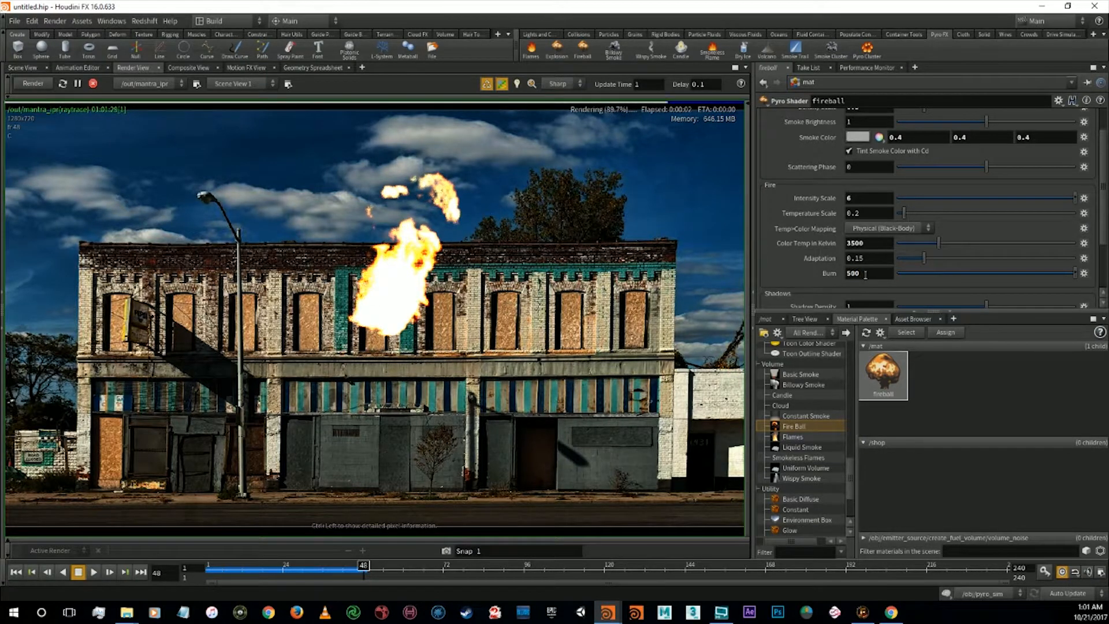
key("Return")
key("ctrl+z")
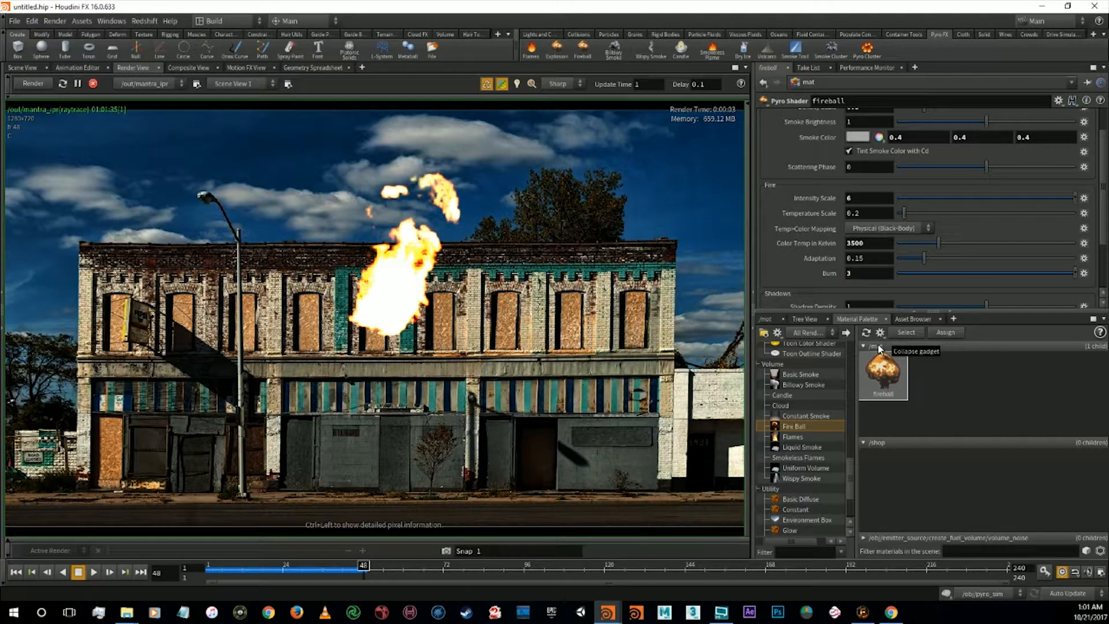
Compare the fire with Burn at 1, then set Burn to 3
left_click_drag(871, 276, 822, 275)
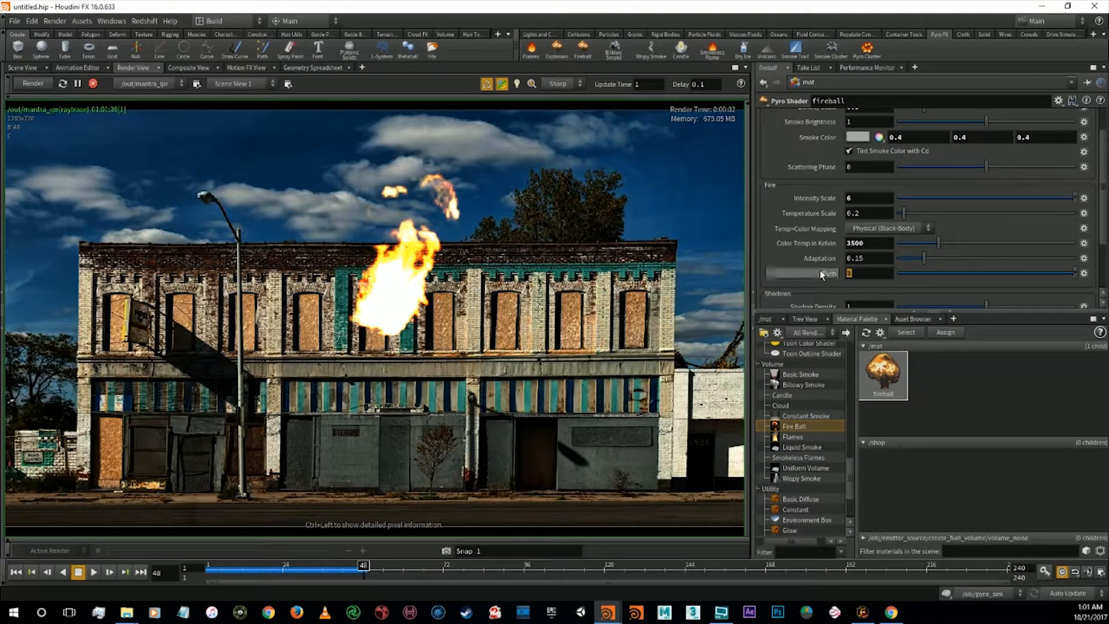
type("1")
key("Return")
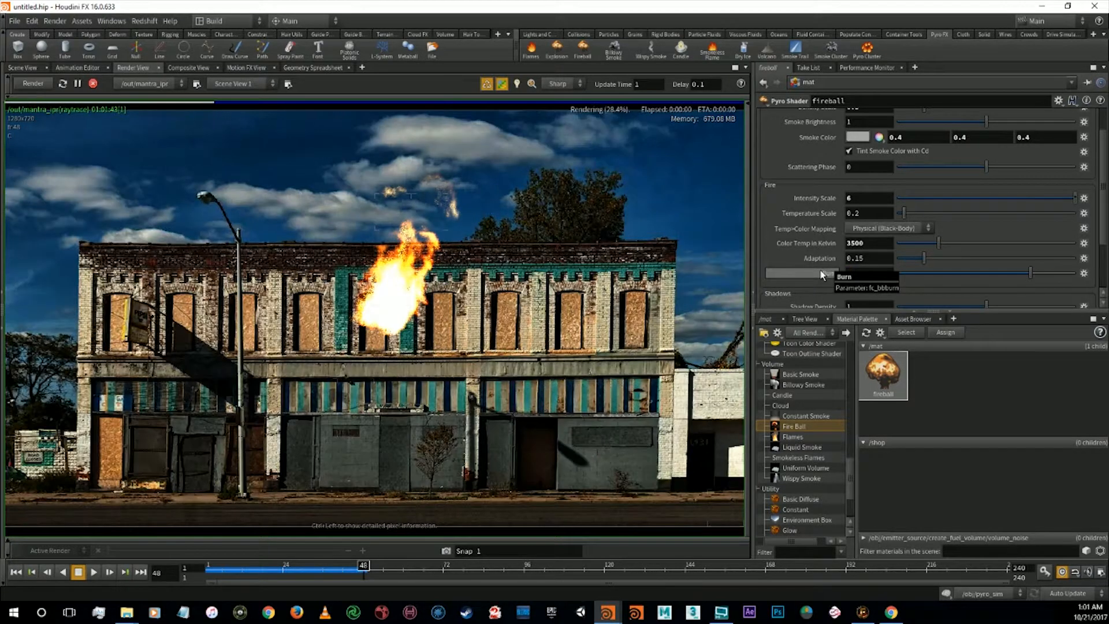
left_click_drag(858, 274, 827, 268)
type("2")
key("Return")
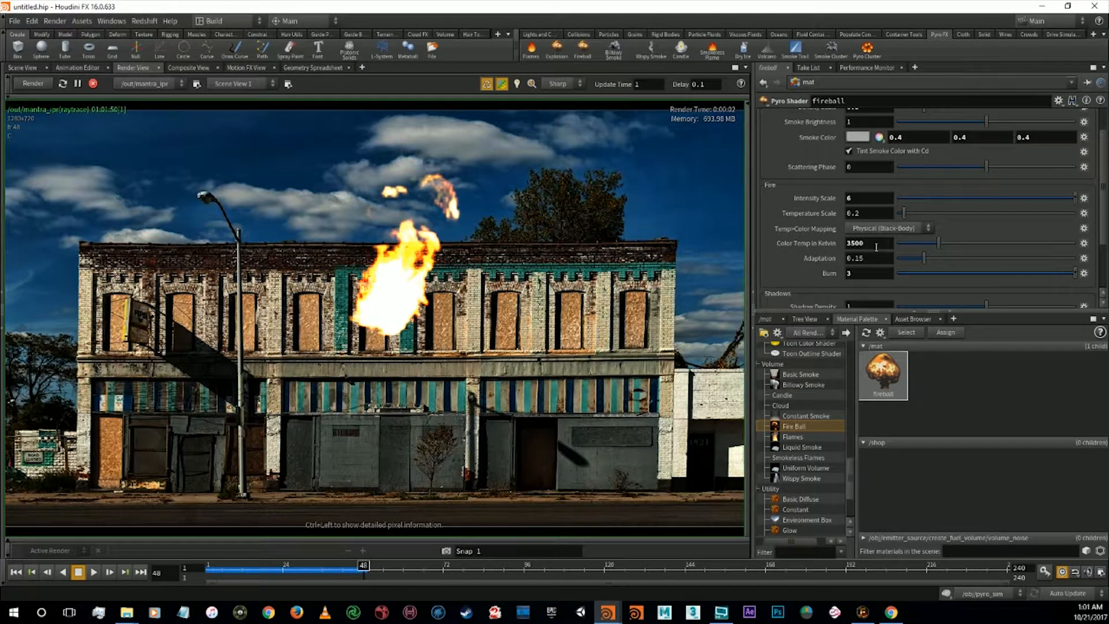
Test the fire's Color Temp in Kelvin at 2500, 3000 and 1500
left_click_drag(873, 245, 821, 240)
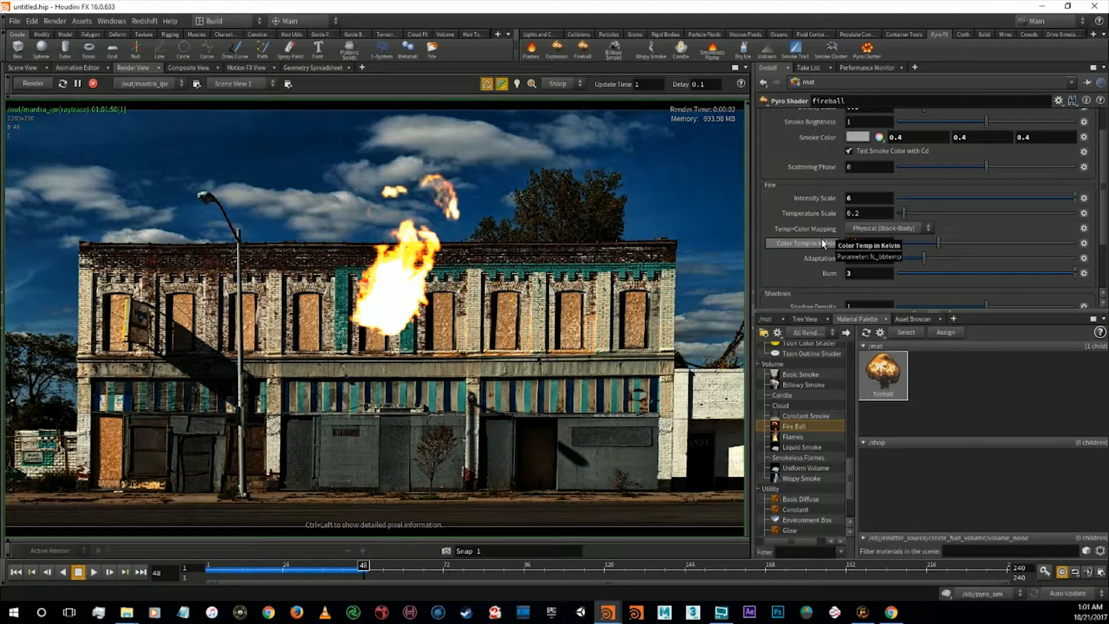
type("2500")
key("Return")
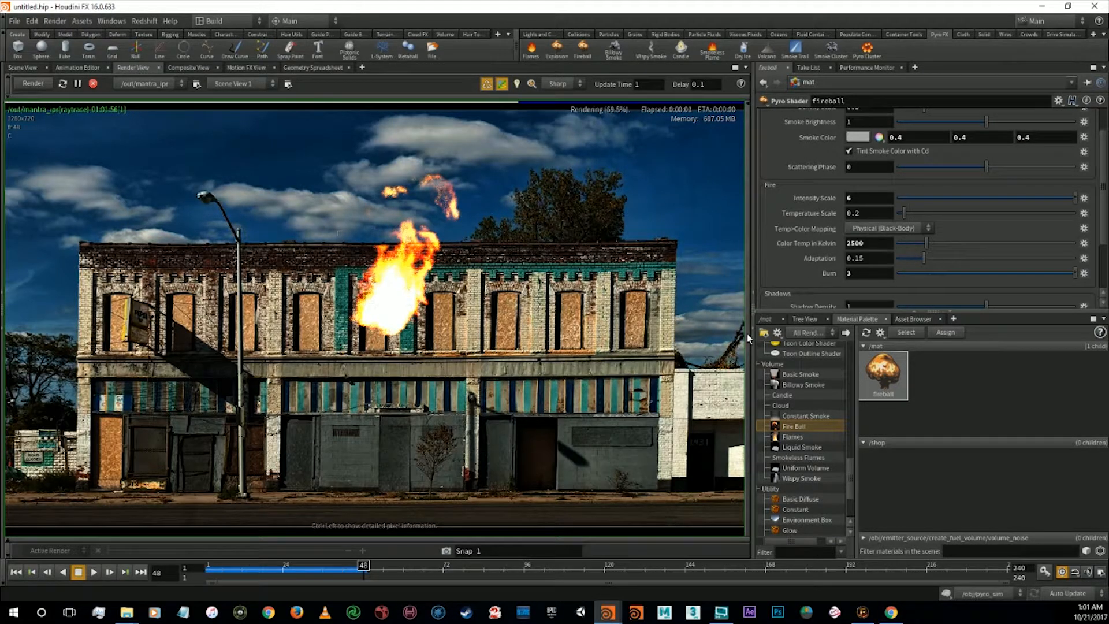
type("3800")
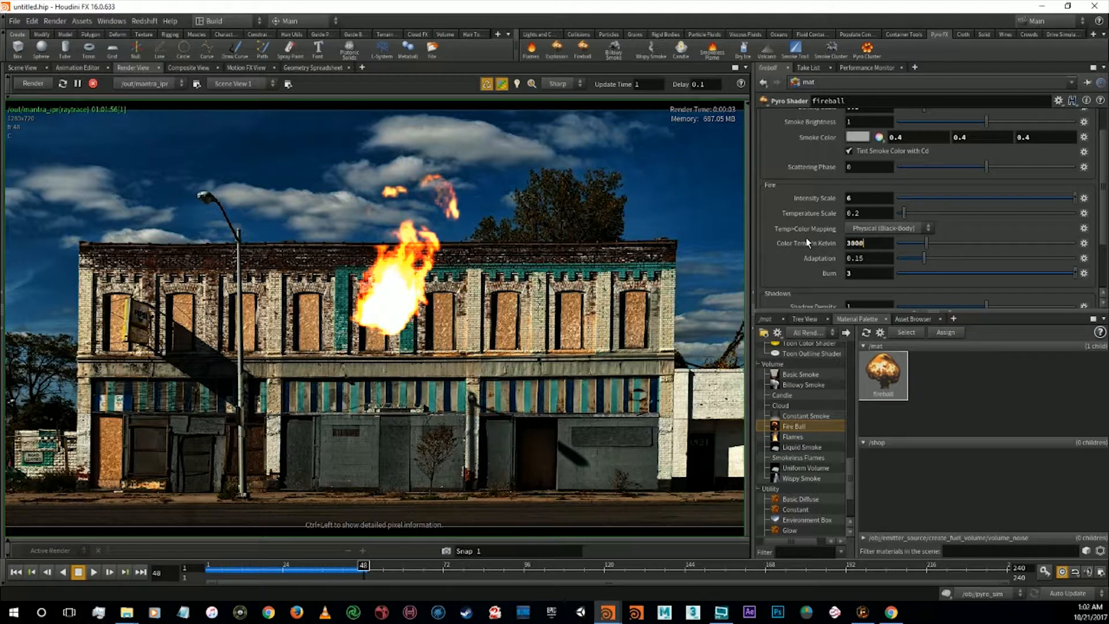
key("Return")
left_click(873, 243)
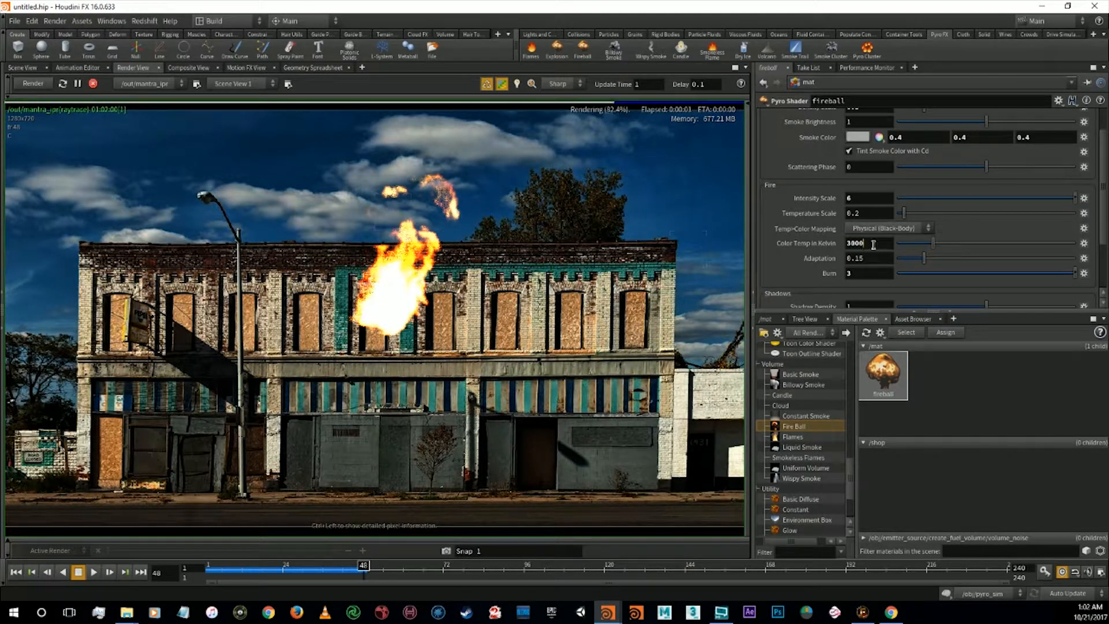
double_click(876, 245)
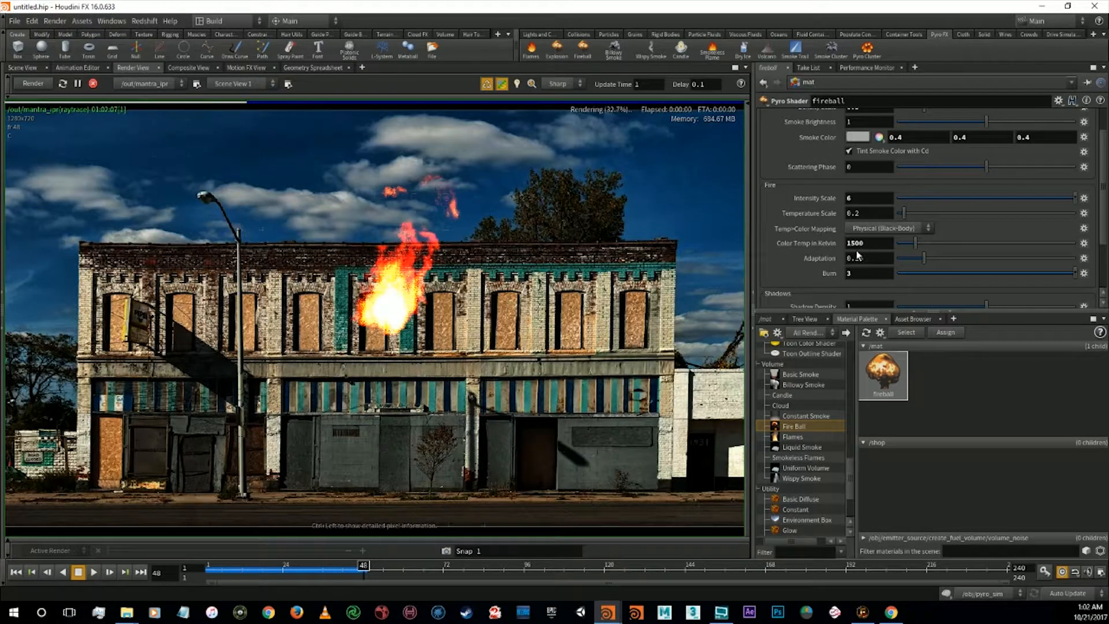
Try fire color temperatures of 200 and 2000 Kelvin, then set the value to 2750
left_click_drag(876, 244, 820, 243)
type("200")
key("Return")
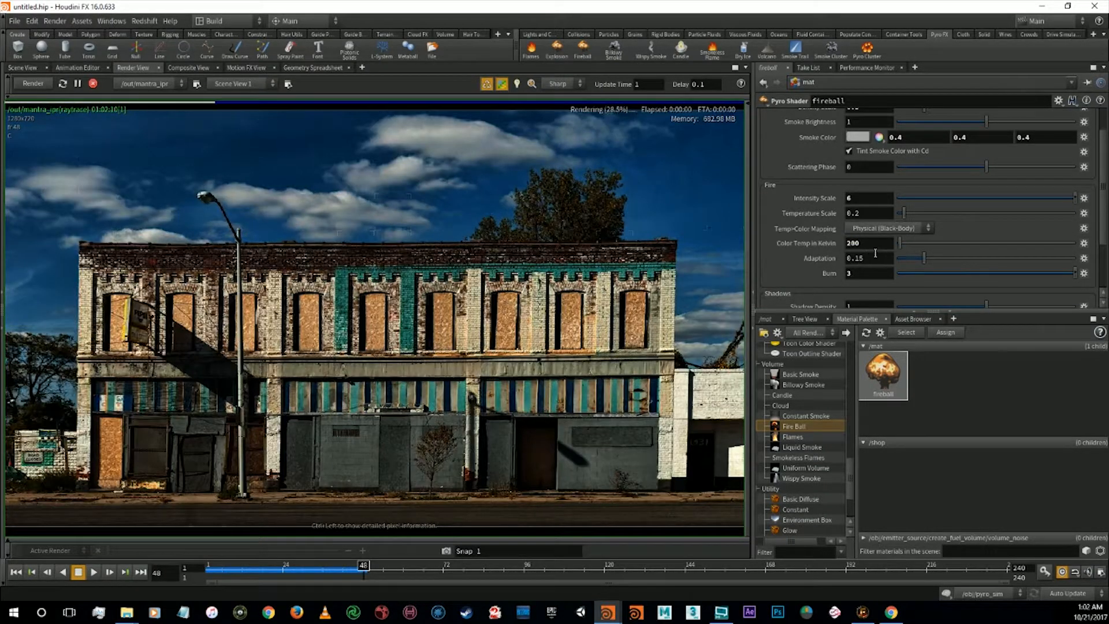
left_click(870, 246)
type("0")
key("Return")
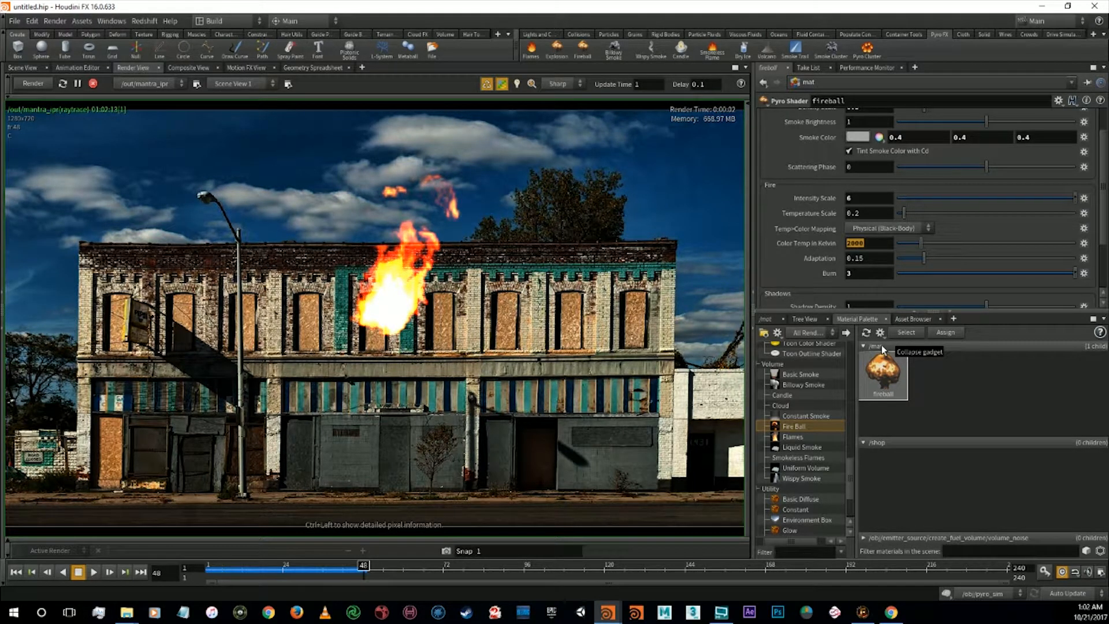
type("2750")
key("Return")
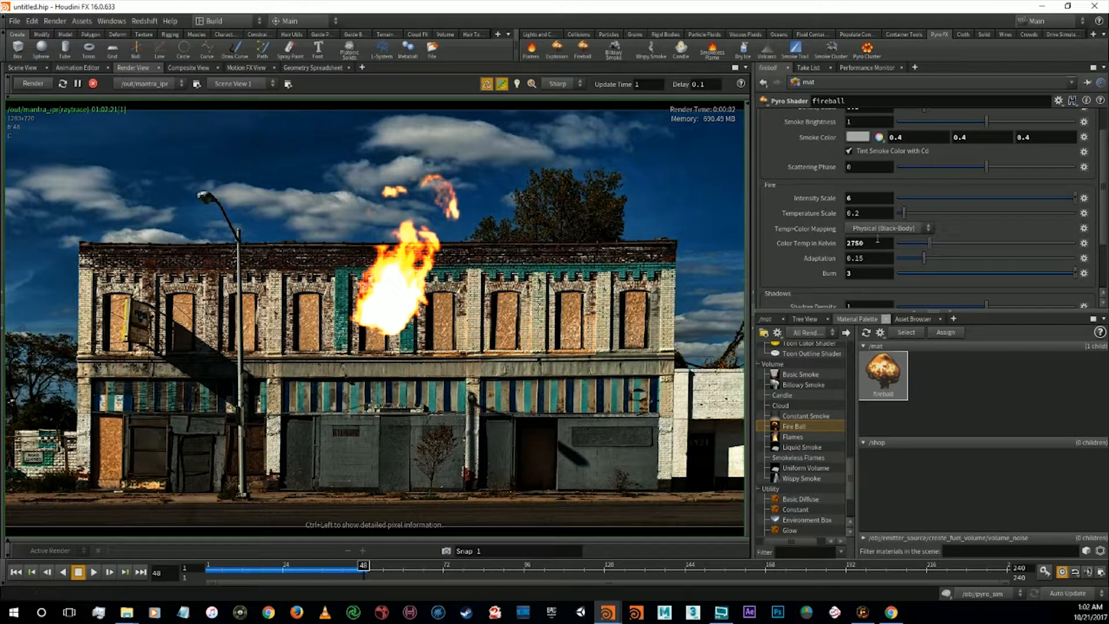
Test the fire's Temperature Scale at 2, 1 and 0.5
left_click(877, 214)
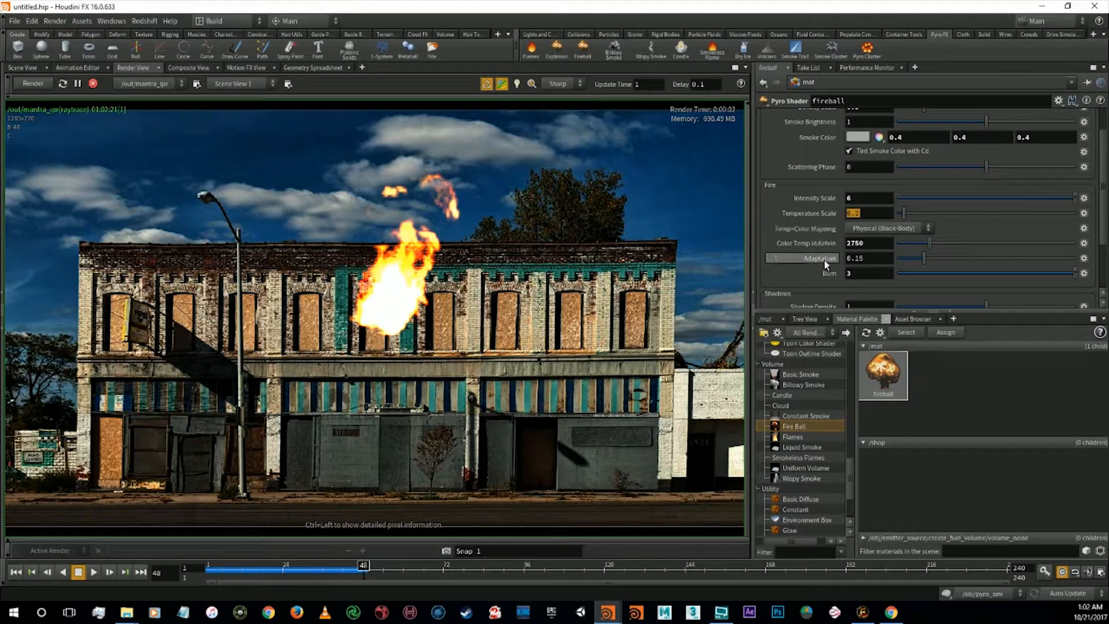
key("Return")
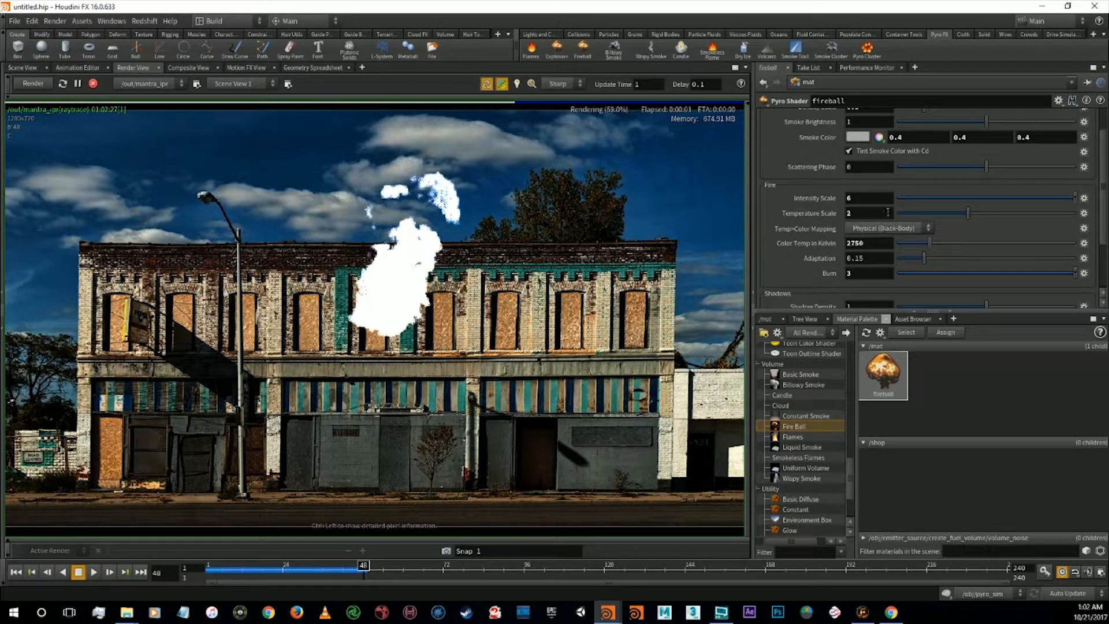
left_click_drag(881, 213, 818, 216)
type("1")
key("Return")
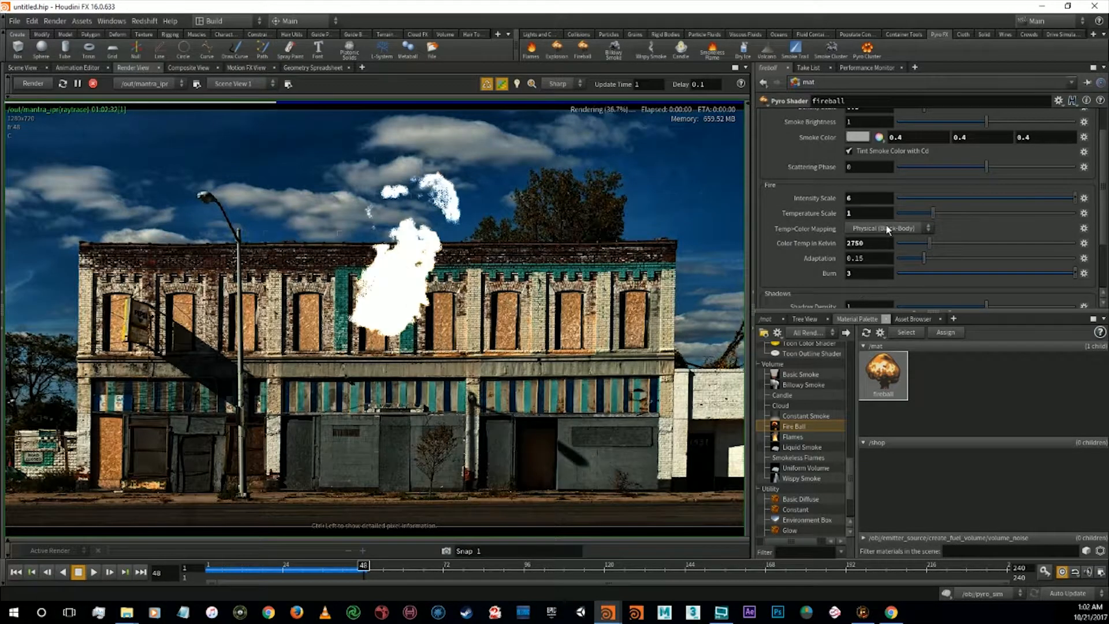
left_click_drag(857, 214, 812, 214)
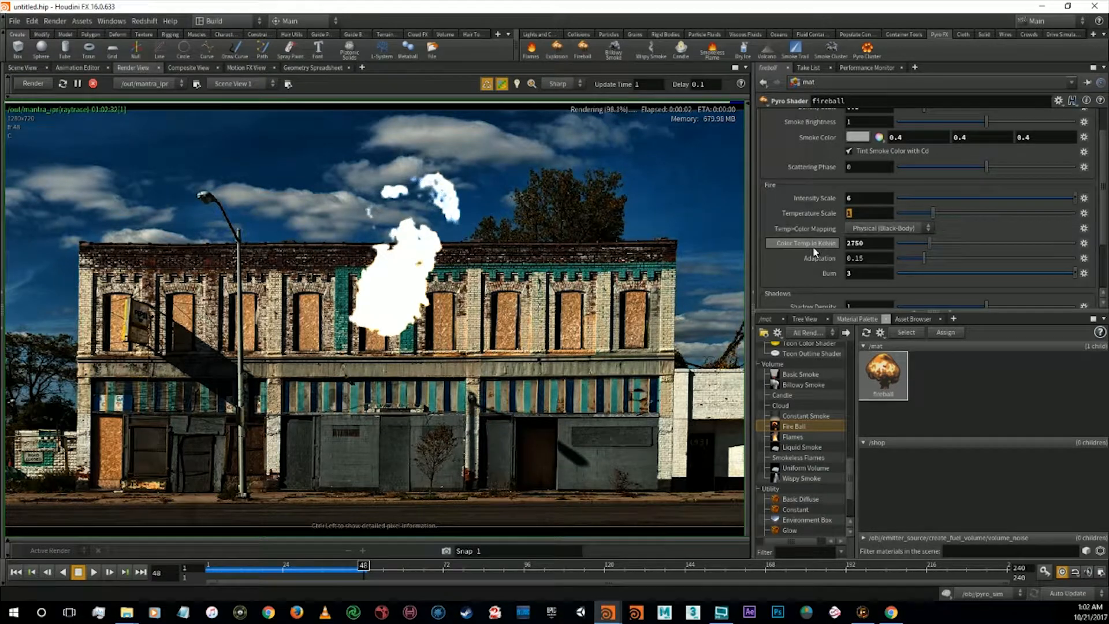
left_click(855, 211)
left_click_drag(855, 212, 798, 213)
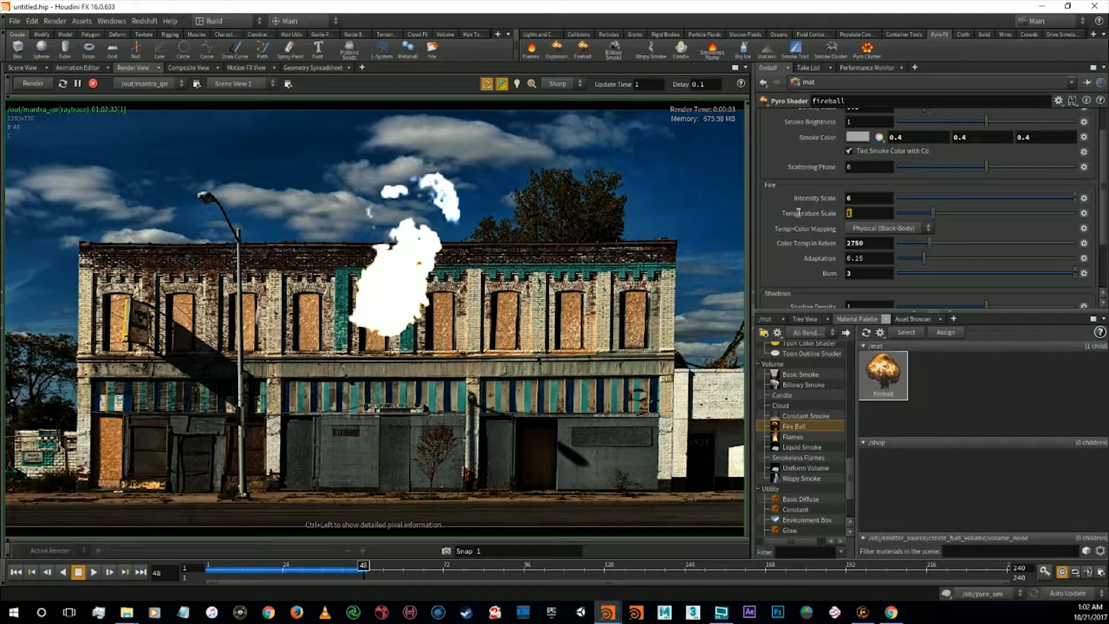
type(".5")
key("Return")
Try lower Temperature Scale values for the fire, then set it to 0.15
left_click_drag(857, 212, 818, 210)
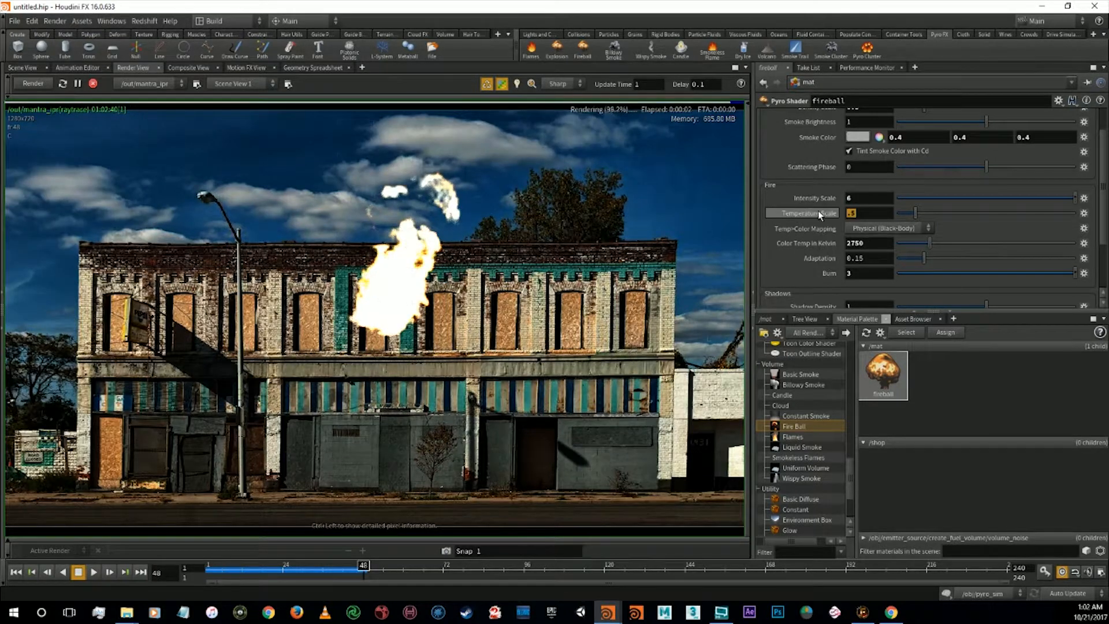
type(".2")
key("Return")
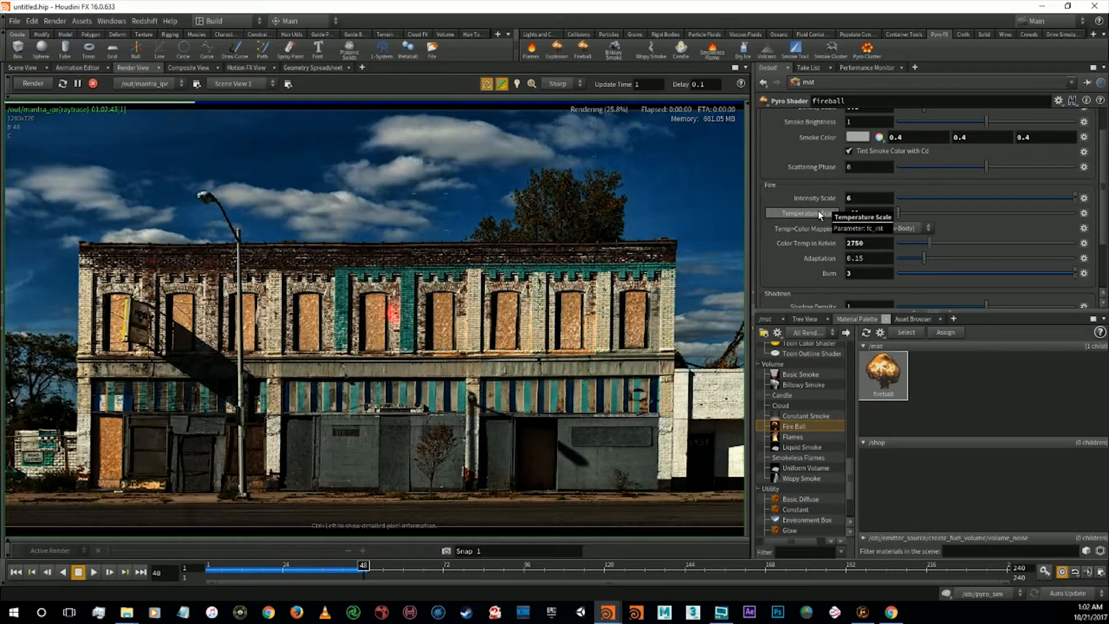
left_click_drag(864, 212, 800, 202)
type(".3")
key("Return")
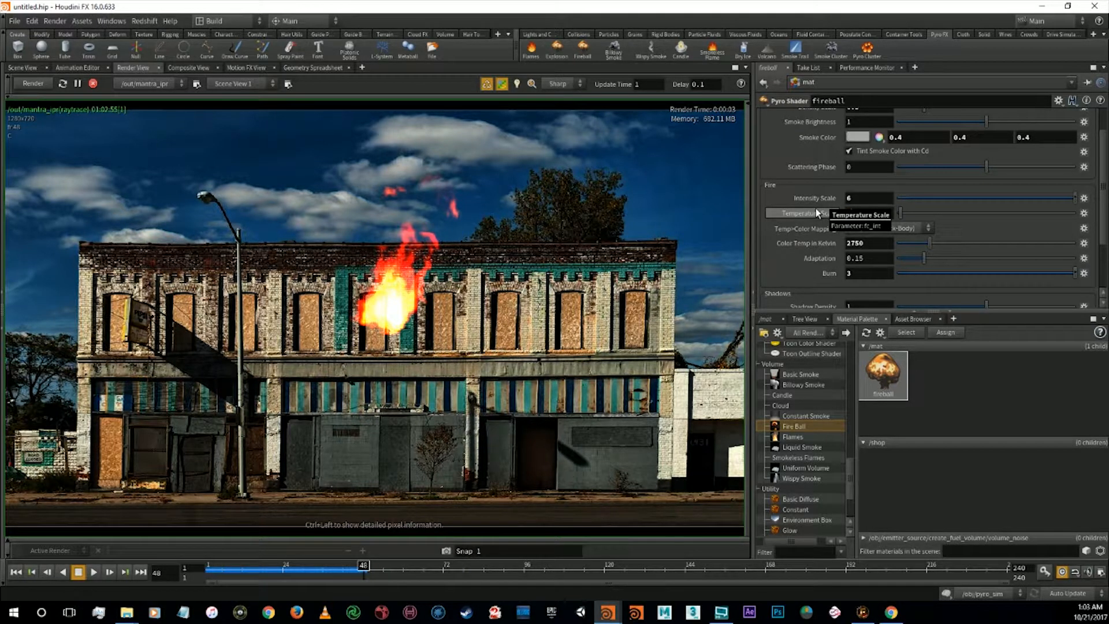
type("5")
key("Return")
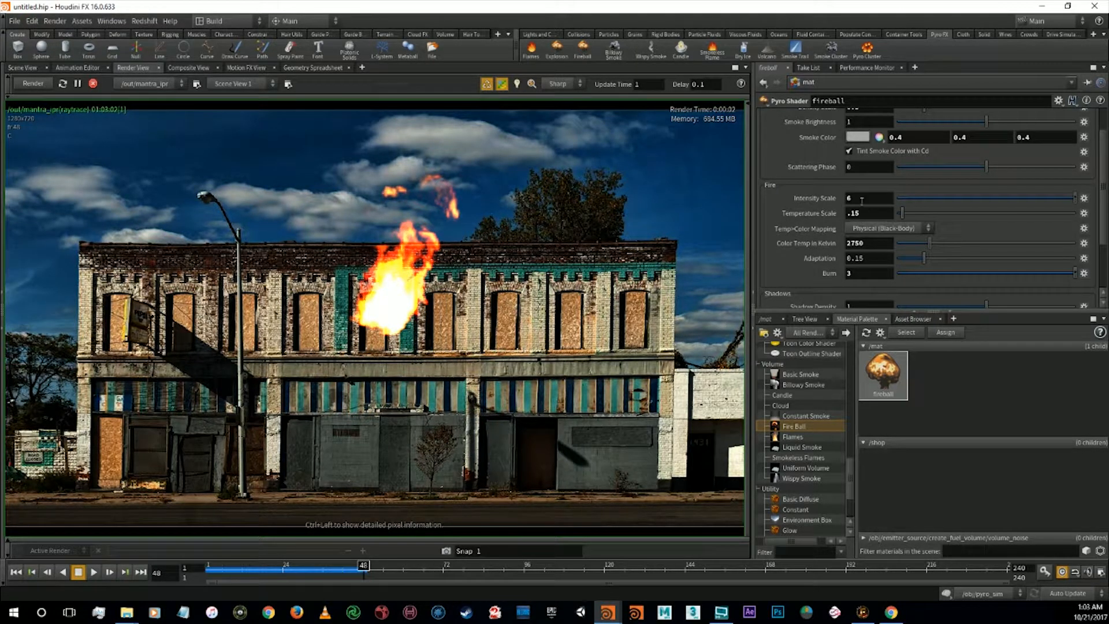
Test the fire's Intensity Scale at 1
left_click_drag(861, 201, 815, 199)
type("3")
key("Return")
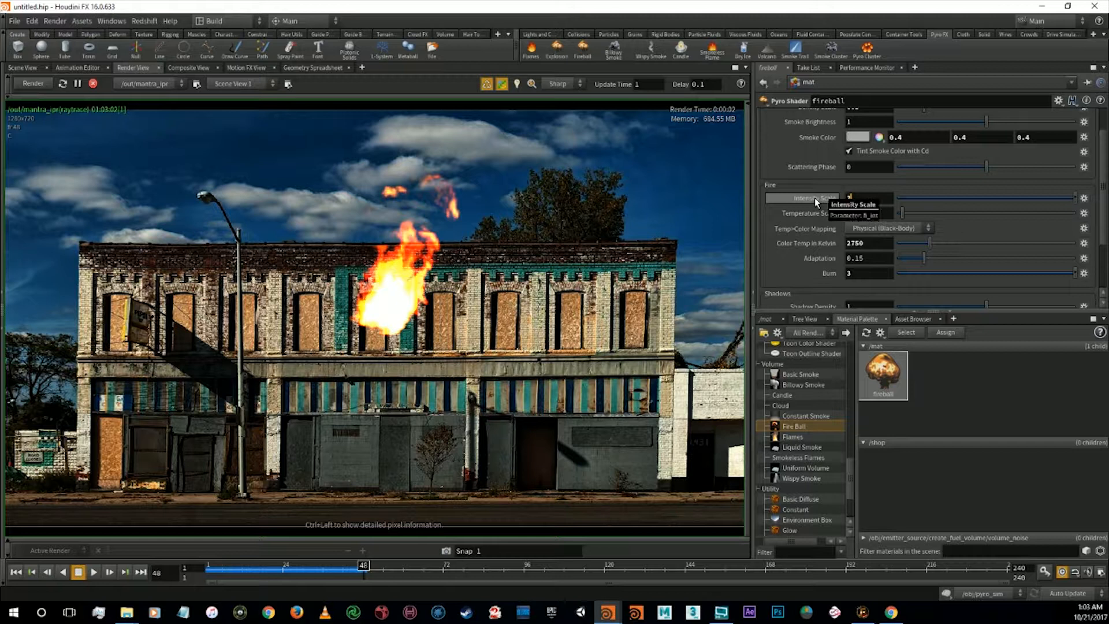
key("BackSpace")
type("1")
key("Return")
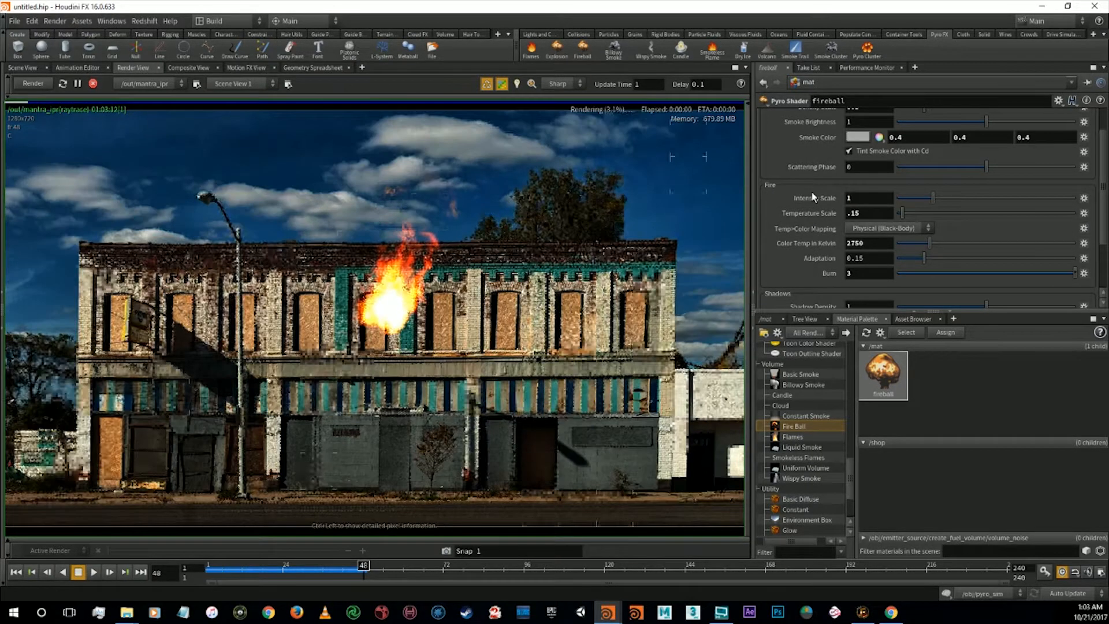
Try an Intensity Scale of 15 for the fire, then set it to 3
type("5")
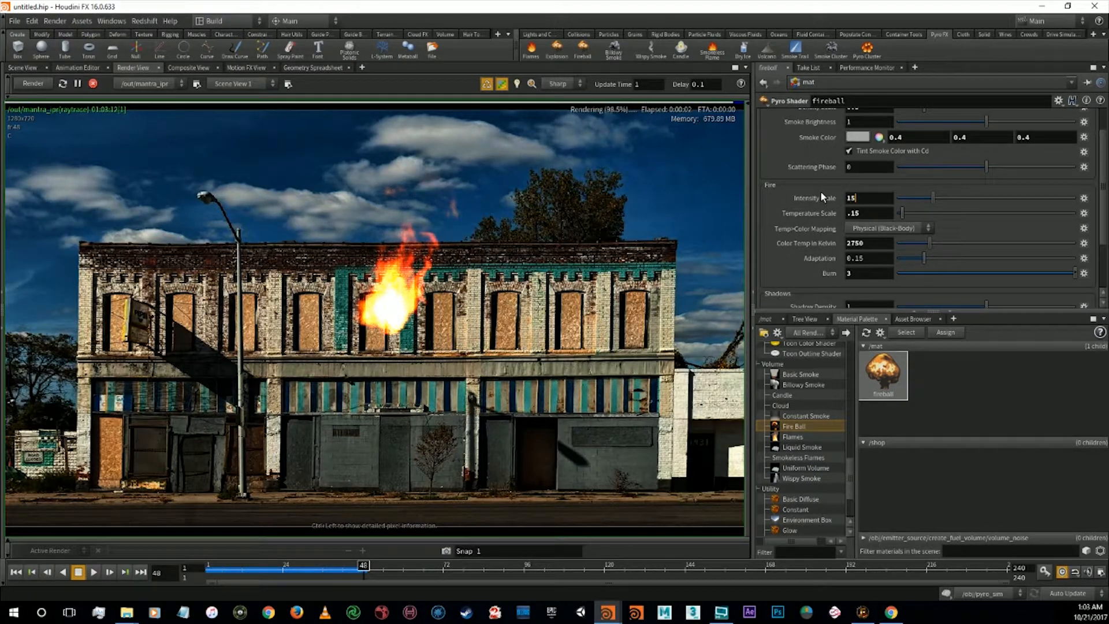
key("Return")
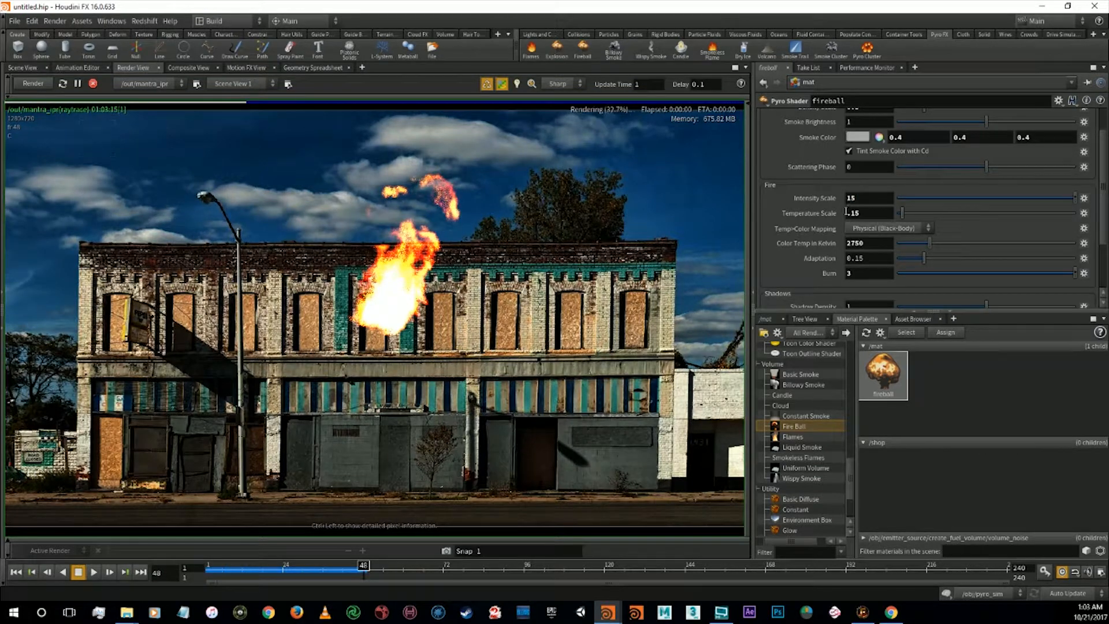
left_click_drag(871, 199, 811, 202)
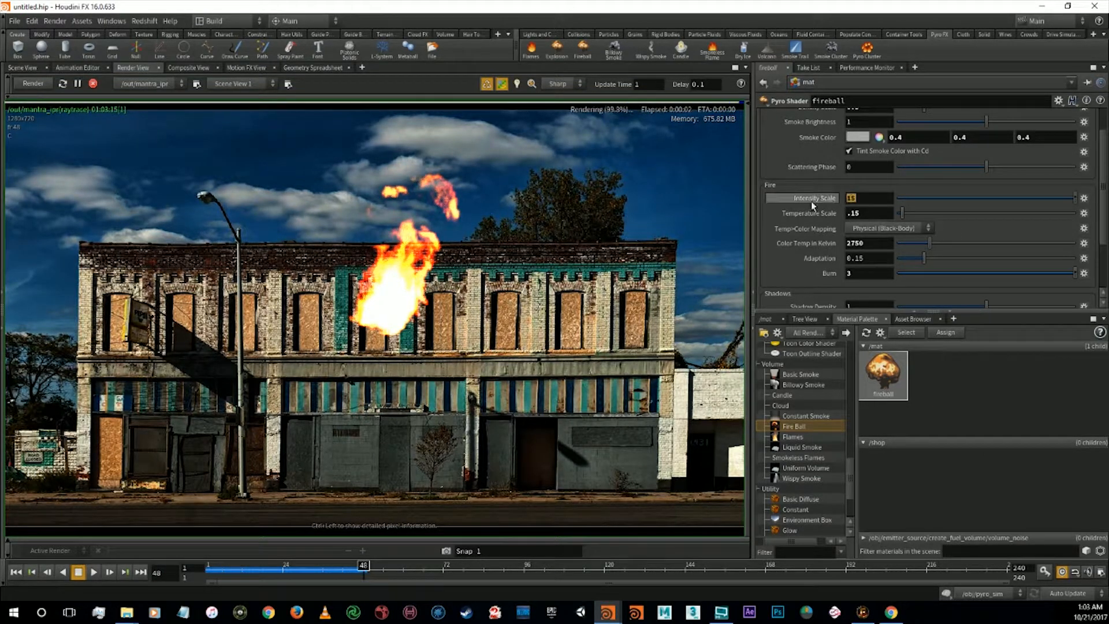
type("3")
key("Return")
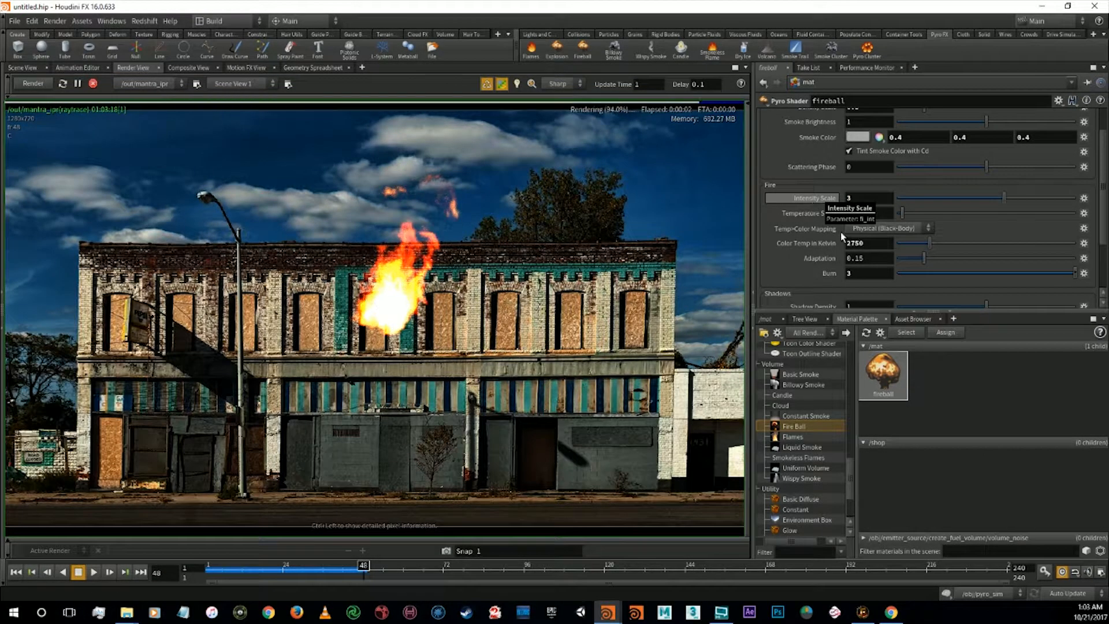
Set the fireball shader's Shadow Density to 5
scroll(840, 231, "down", 2)
left_click_drag(858, 246, 832, 248)
type("5")
key("Return")
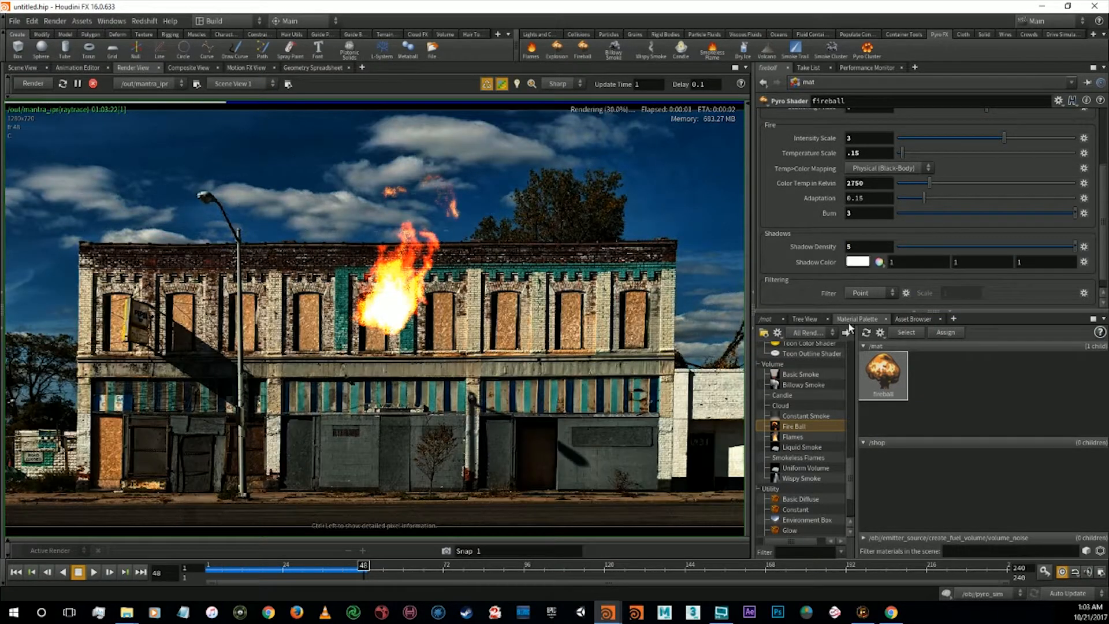
Switch the fire's temperature-to-color mapping to Ramp
scroll(861, 254, "up", 1)
scroll(859, 258, "up", 3)
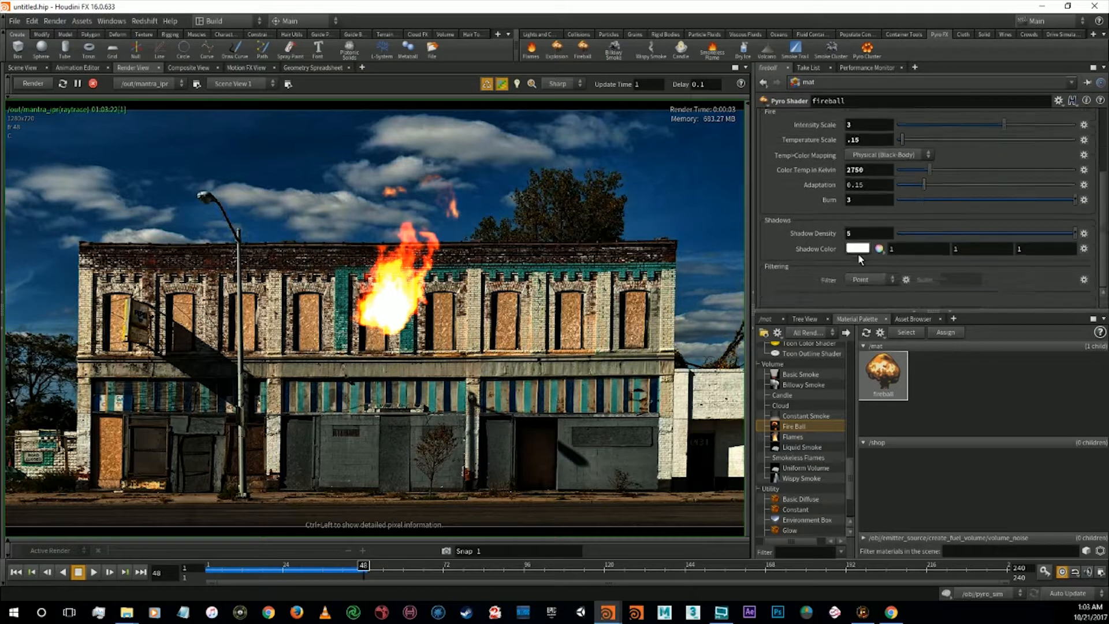
left_click(866, 248)
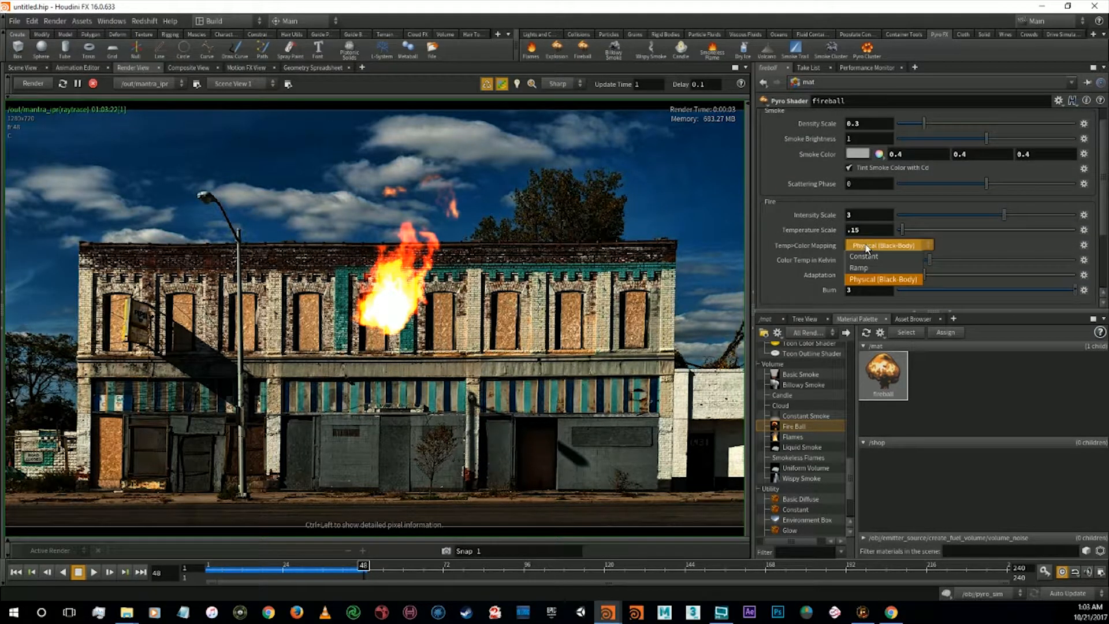
left_click(851, 267)
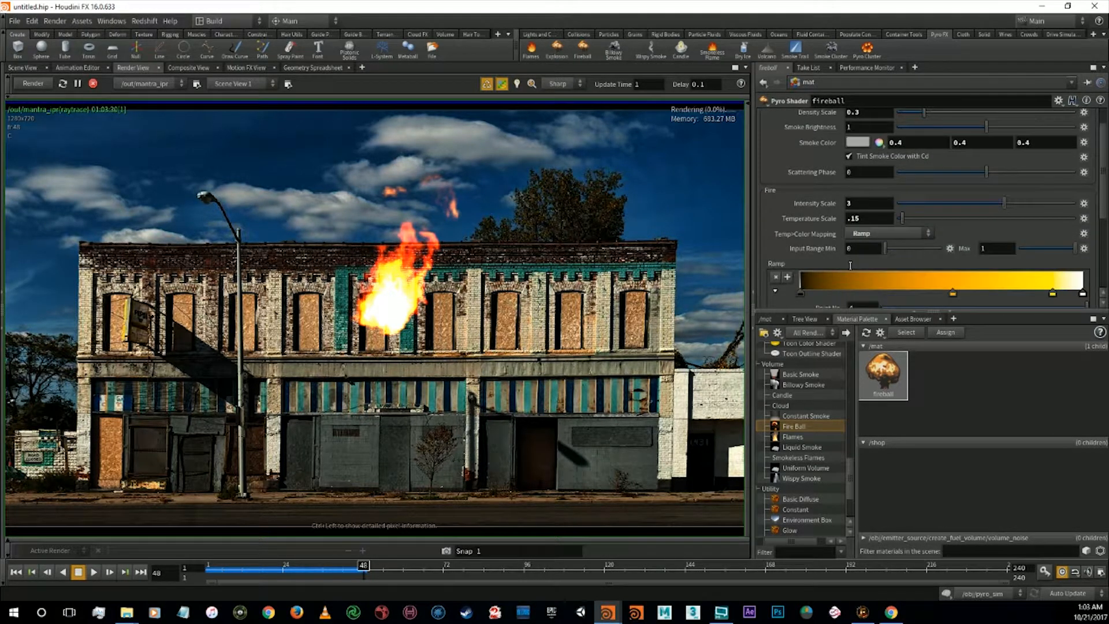
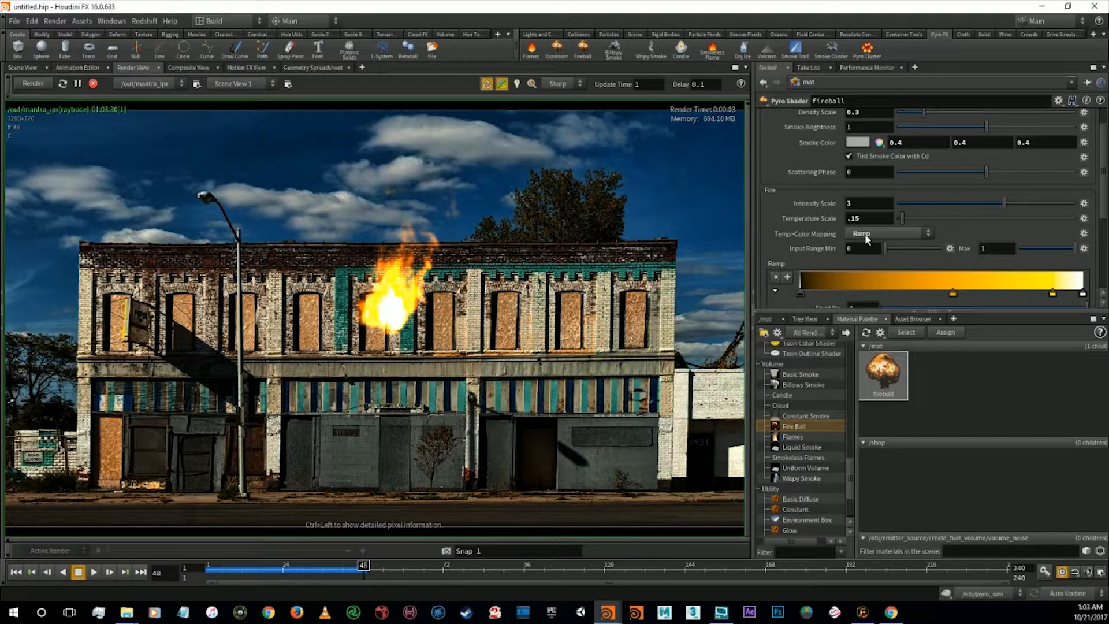
Try the Constant temperature-to-color mapping for the fire, then return it to Ramp
scroll(872, 228, "down", 1)
left_click(875, 205)
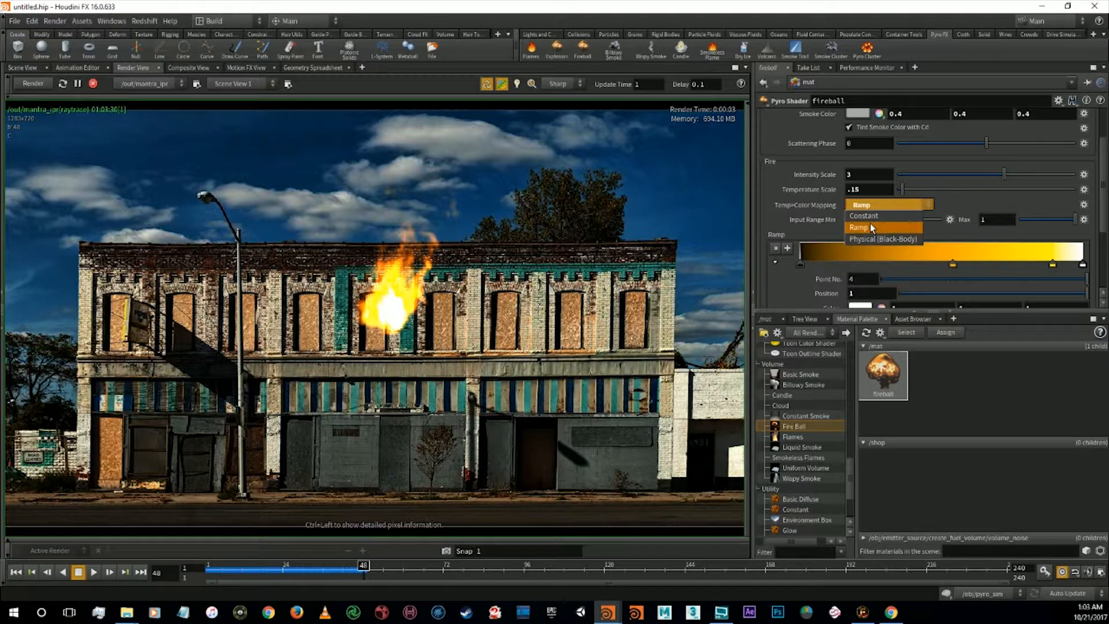
left_click(872, 216)
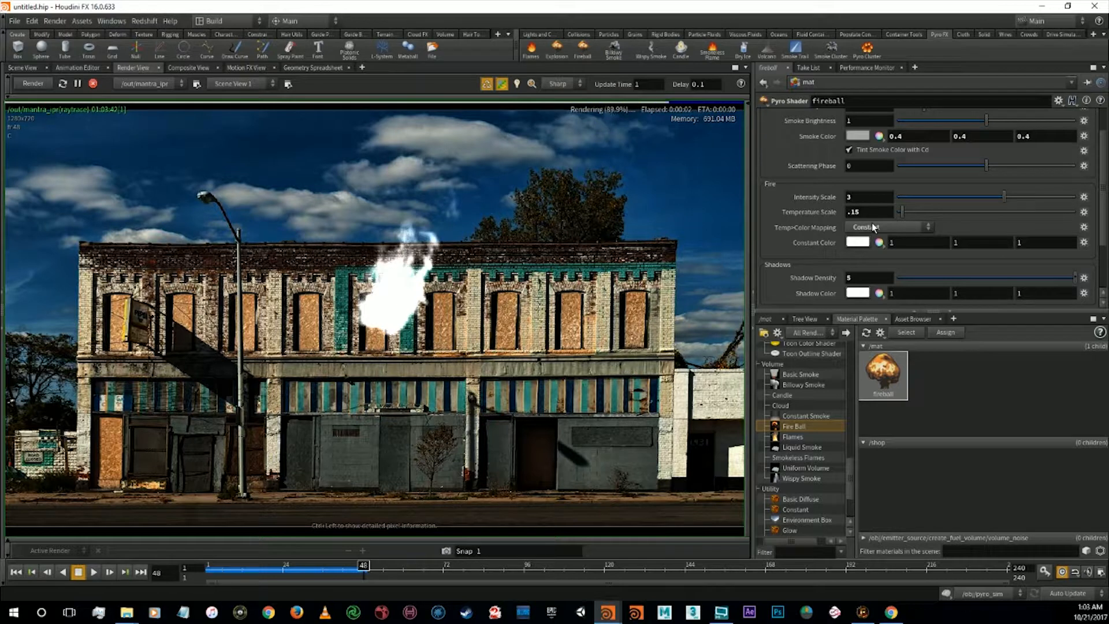
left_click(872, 225)
left_click(871, 247)
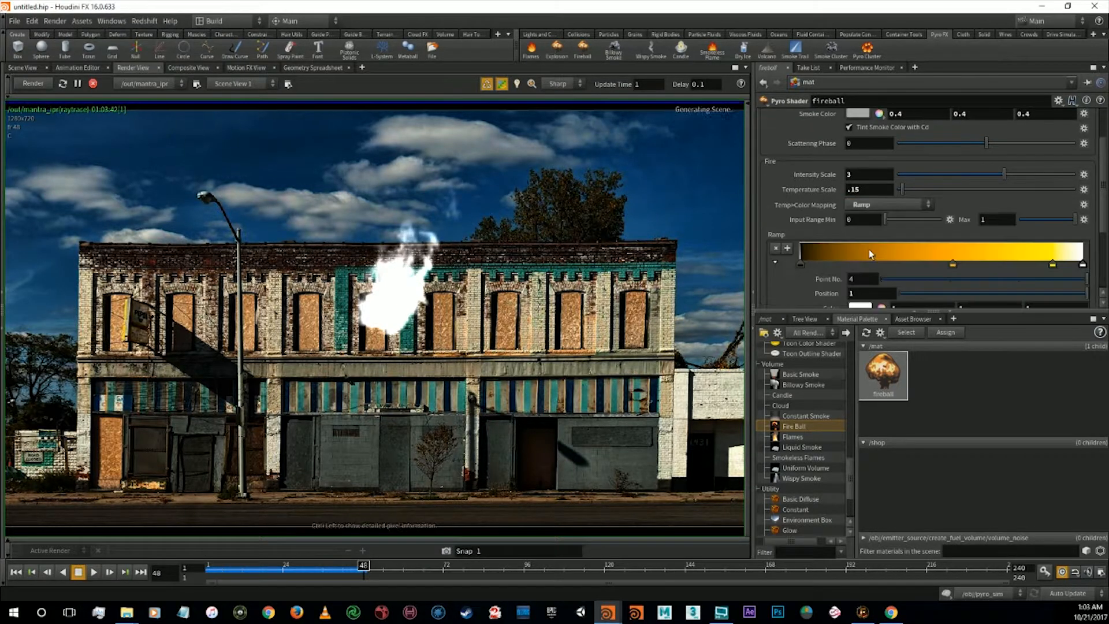
Change the orange ramp point at position 0.54 to red with RGB 0.9, 0, 0
double_click(951, 265)
left_click(882, 200)
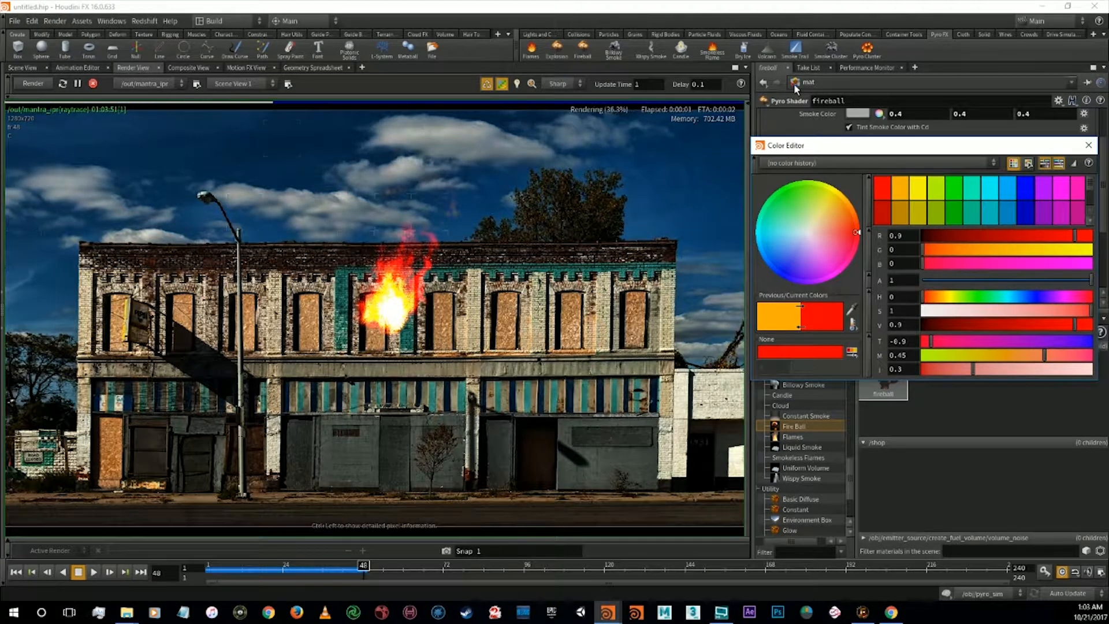
left_click(1088, 144)
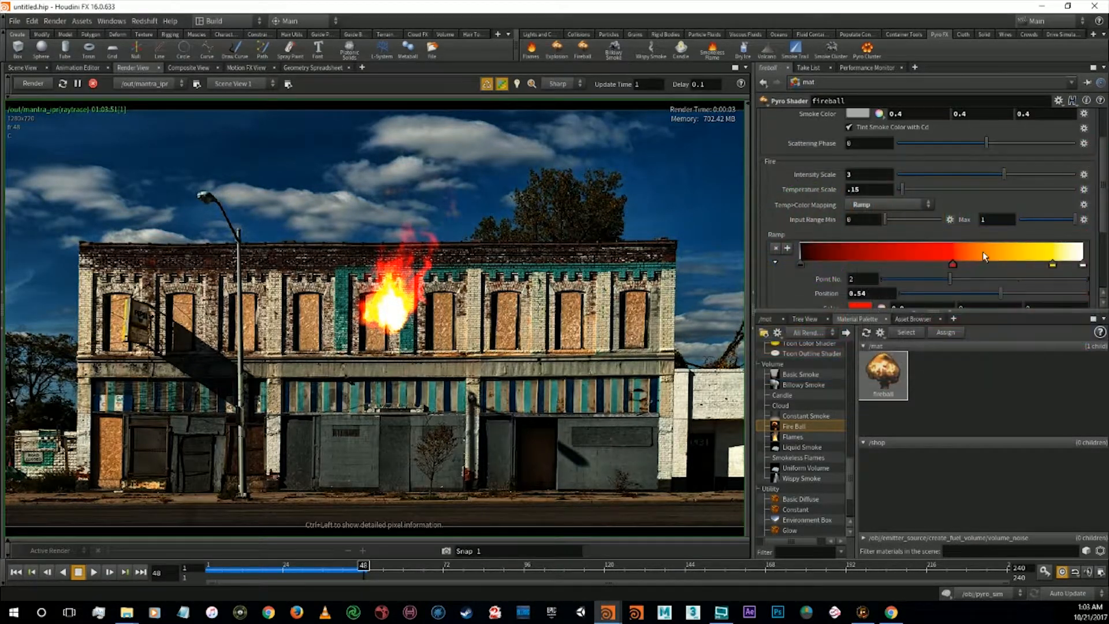
Add a ramp point at about position 0.28 and color it orange with RGB 0.9, 0.45, 0
left_click(878, 259)
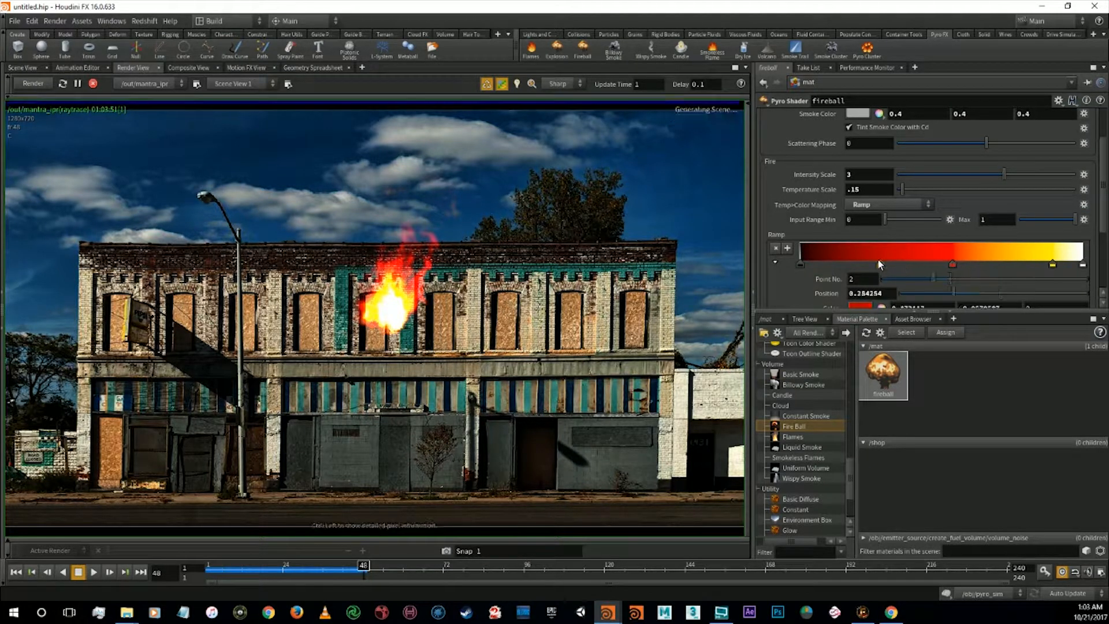
double_click(882, 263)
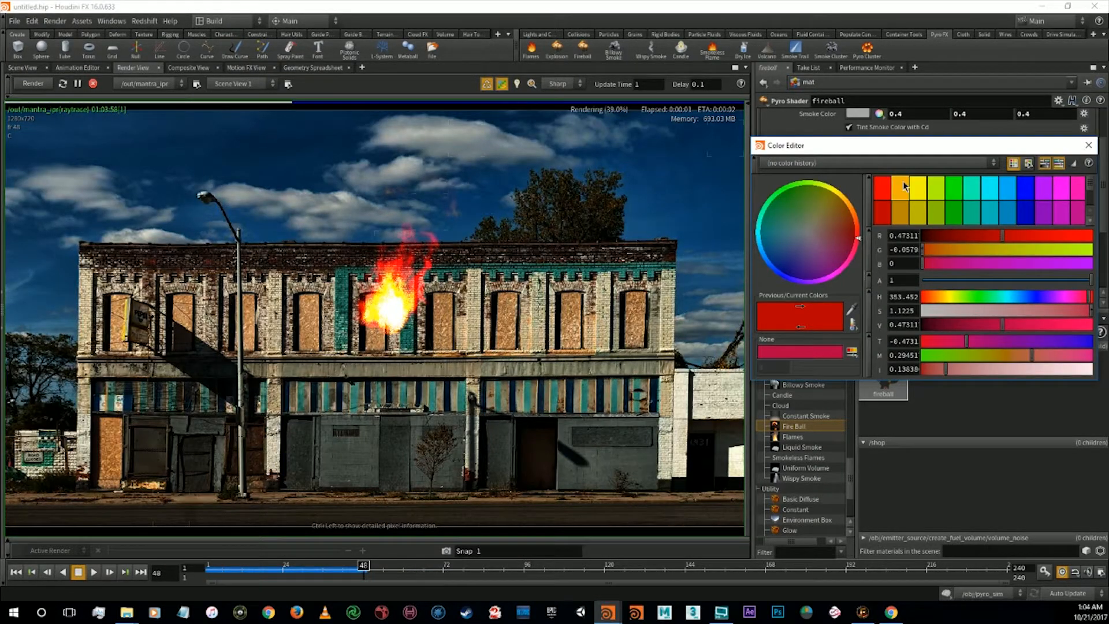
left_click(904, 186)
left_click(1088, 145)
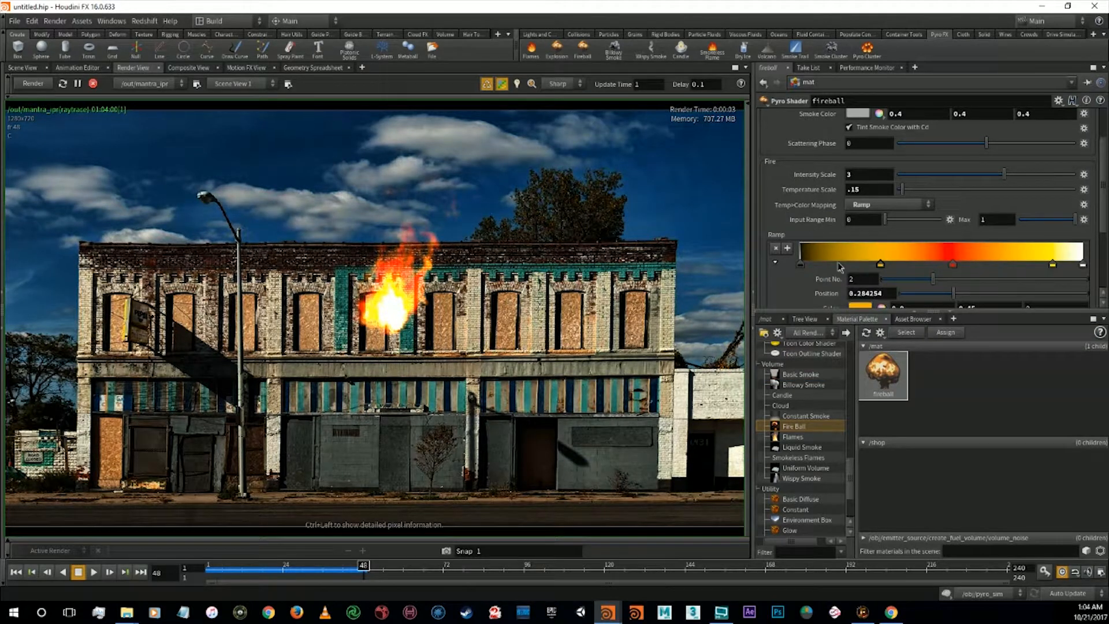
Try an extra ramp point at about position 0.14 in blue and in red, and delete it
left_click(835, 263)
double_click(836, 263)
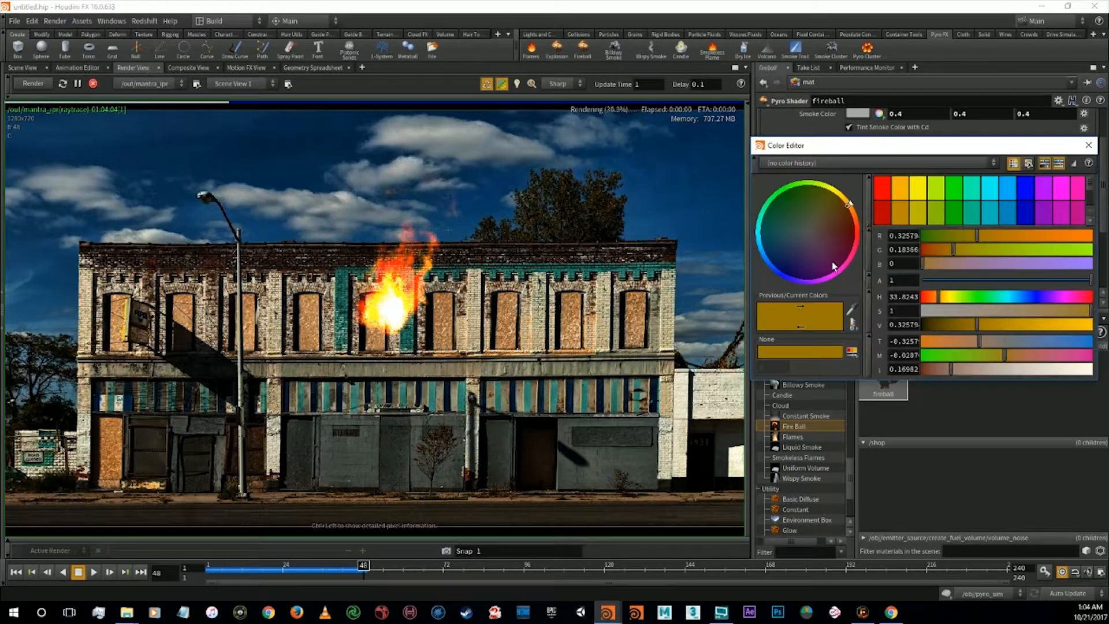
left_click(1025, 190)
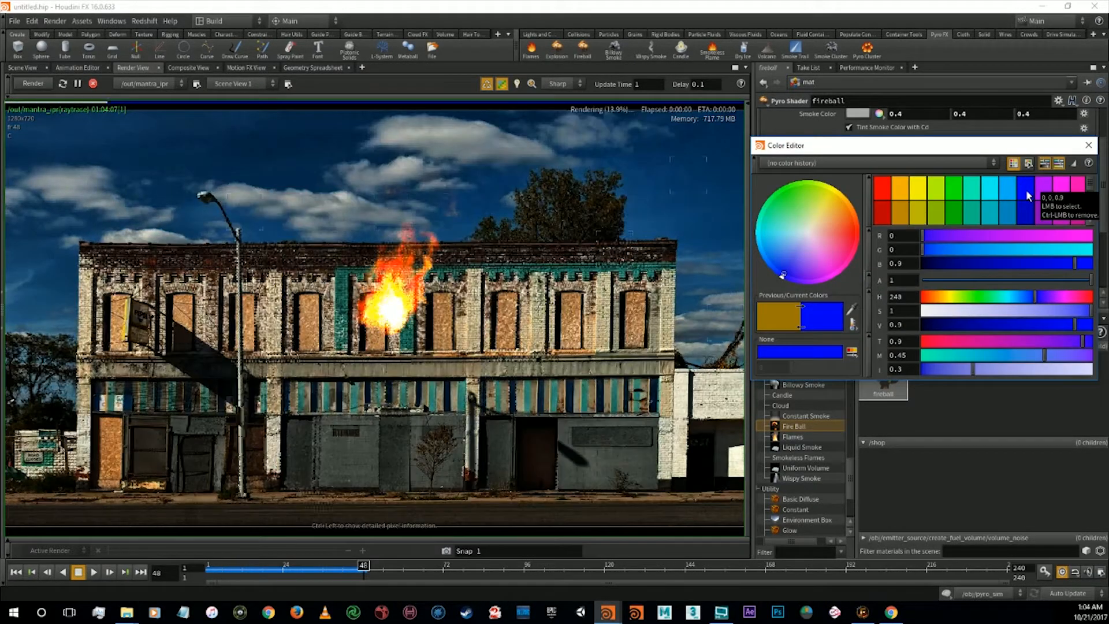
left_click(1088, 145)
mouse_move(838, 268)
left_mouse_down()
mouse_move(1080, 267)
mouse_move(838, 265)
left_mouse_up()
double_click(839, 266)
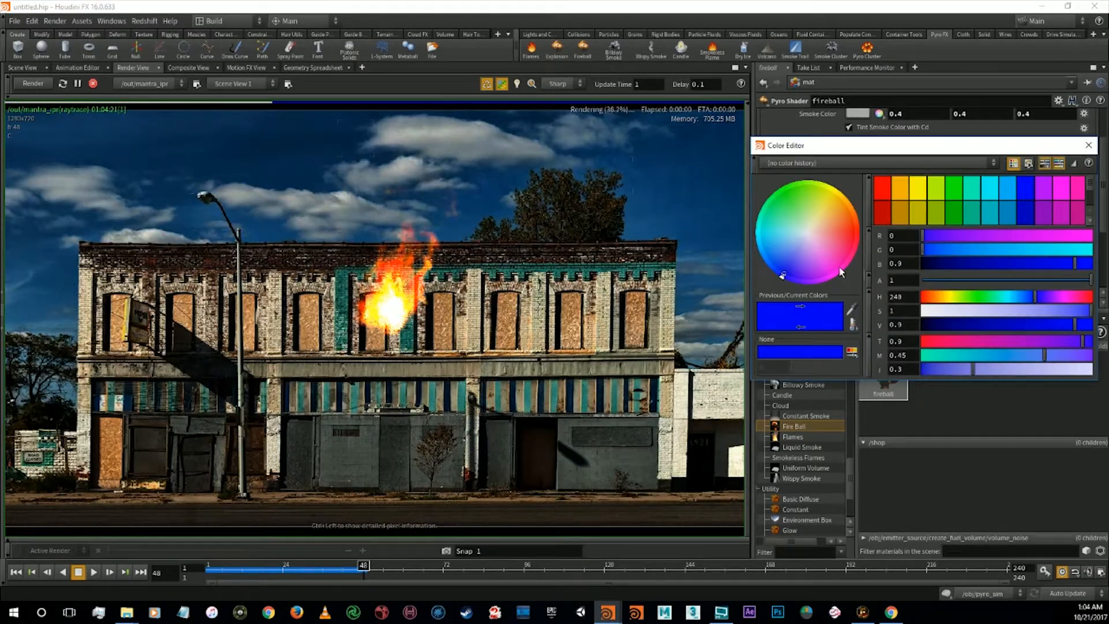
left_click(890, 193)
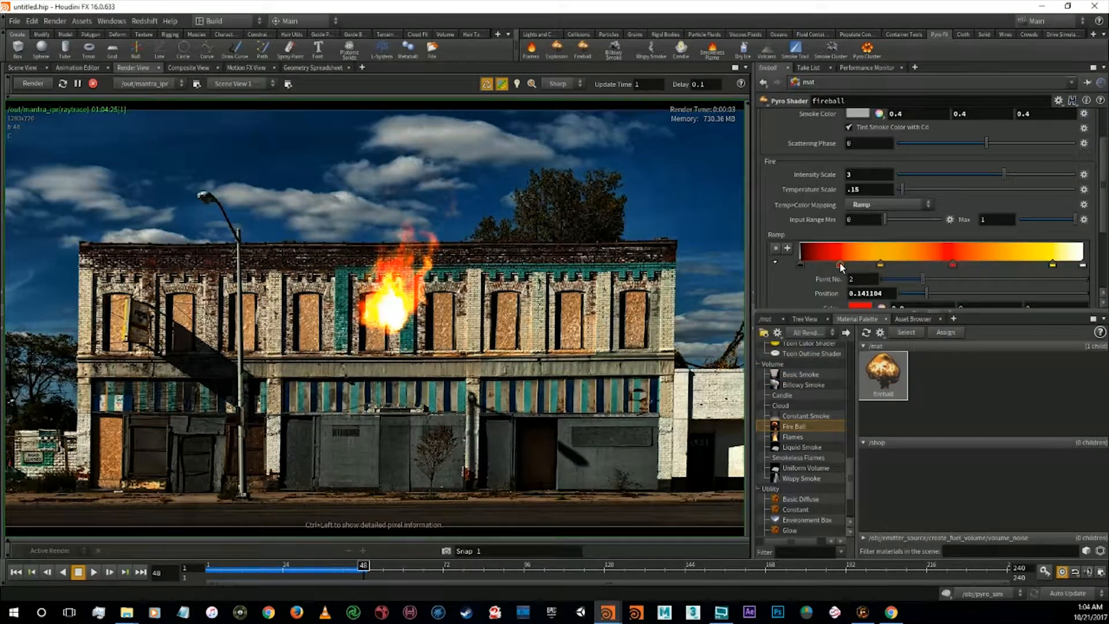
key("Delete")
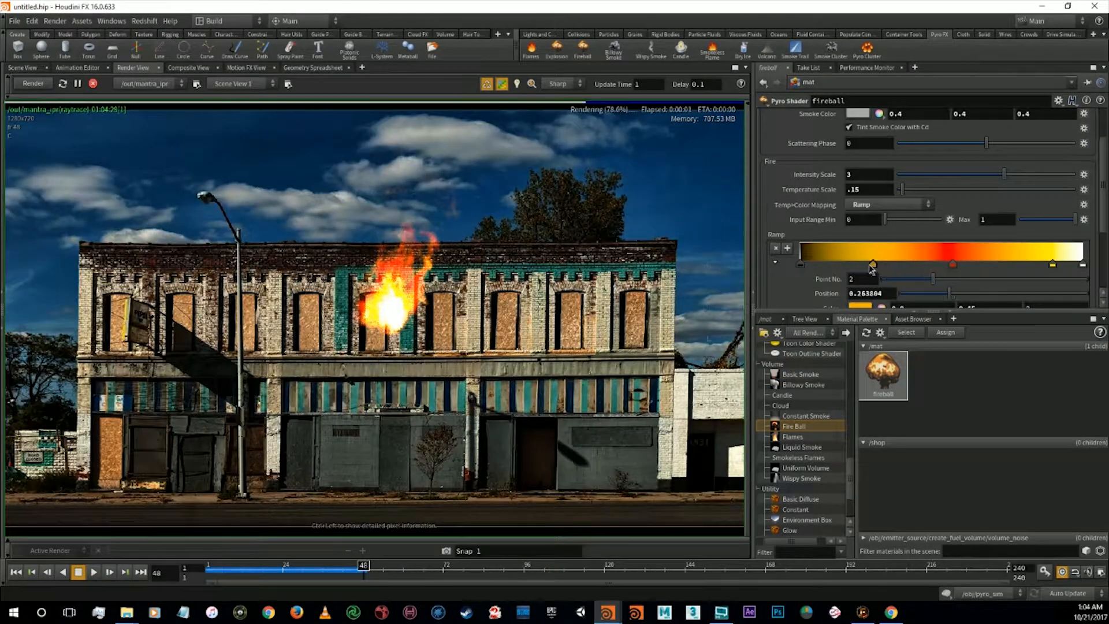
Move the ramp's orange point to about position 0.23 and its red point to about 0.48
left_click_drag(873, 267, 853, 266)
mouse_move(952, 266)
left_mouse_down()
mouse_move(1027, 264)
mouse_move(899, 263)
mouse_move(937, 261)
left_mouse_up()
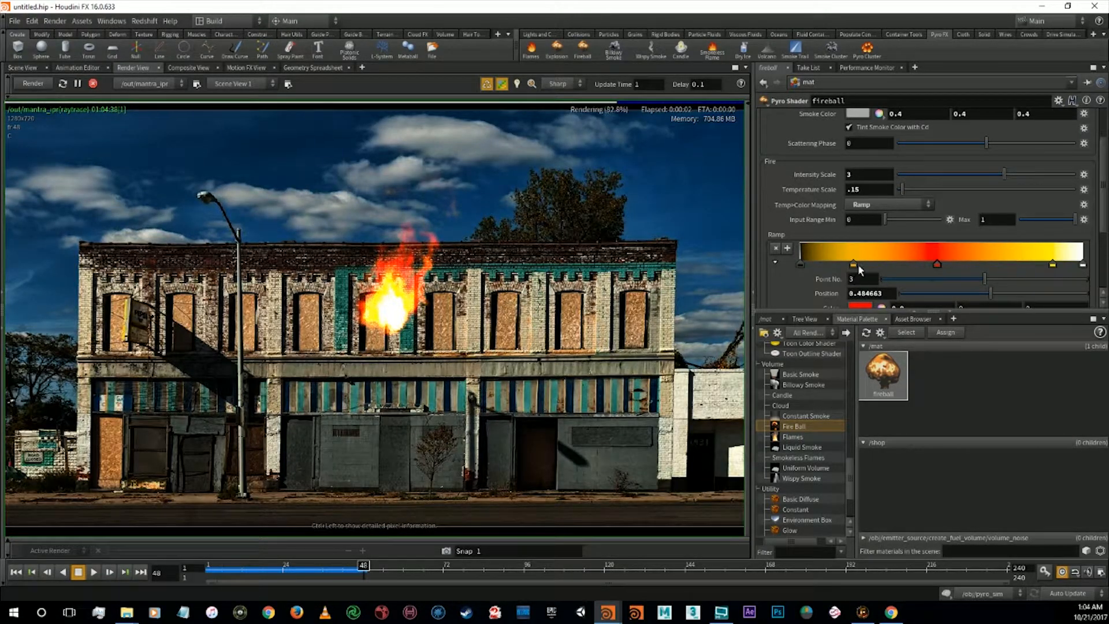
left_click_drag(856, 265, 865, 268)
scroll(866, 259, "down", 3)
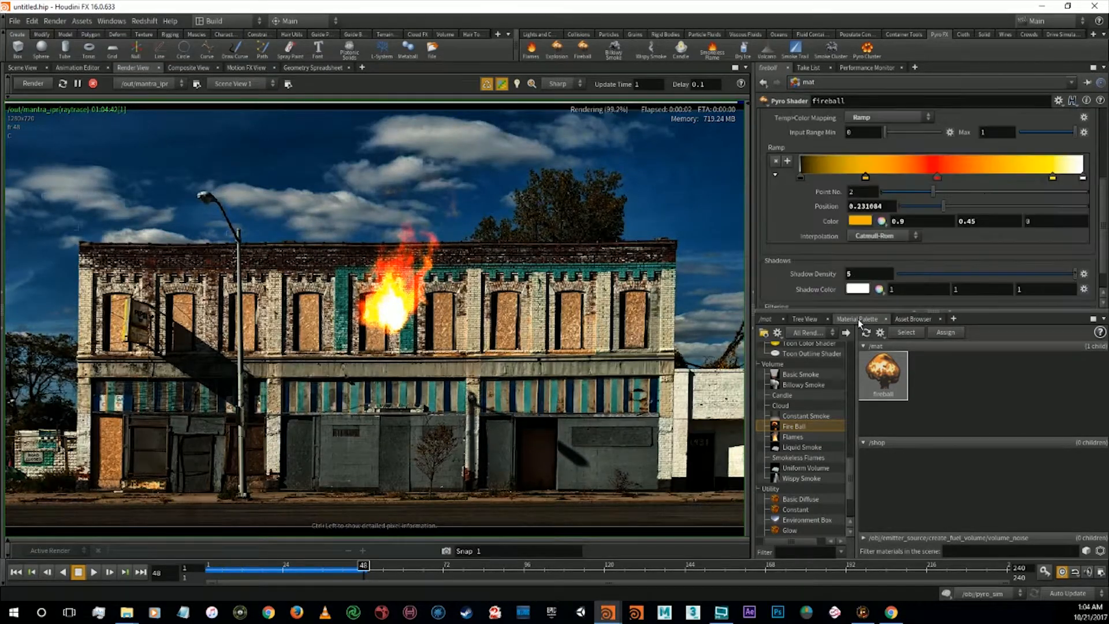
Set the Final Scale of the shader's smoke density field to 2
scroll(873, 237, "up", 3)
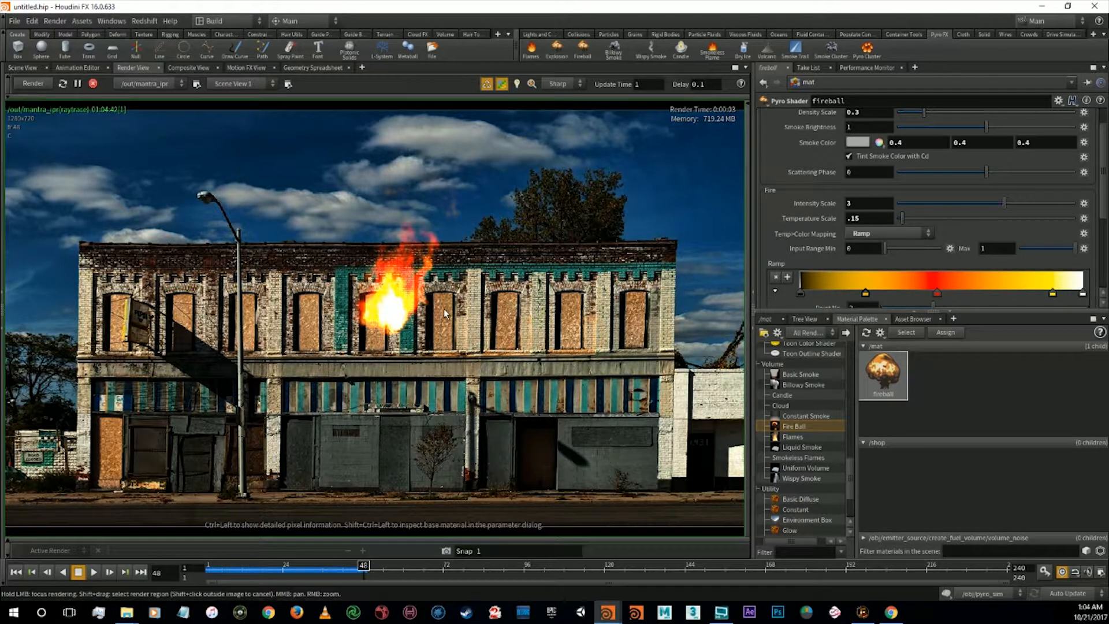
scroll(914, 276, "up", 2)
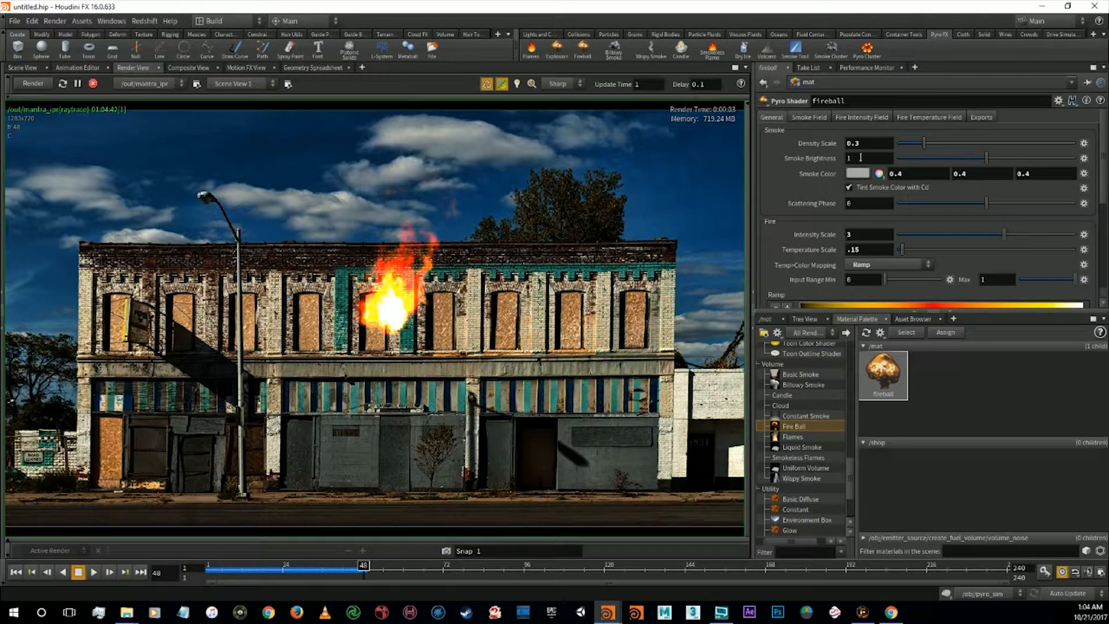
left_click(811, 118)
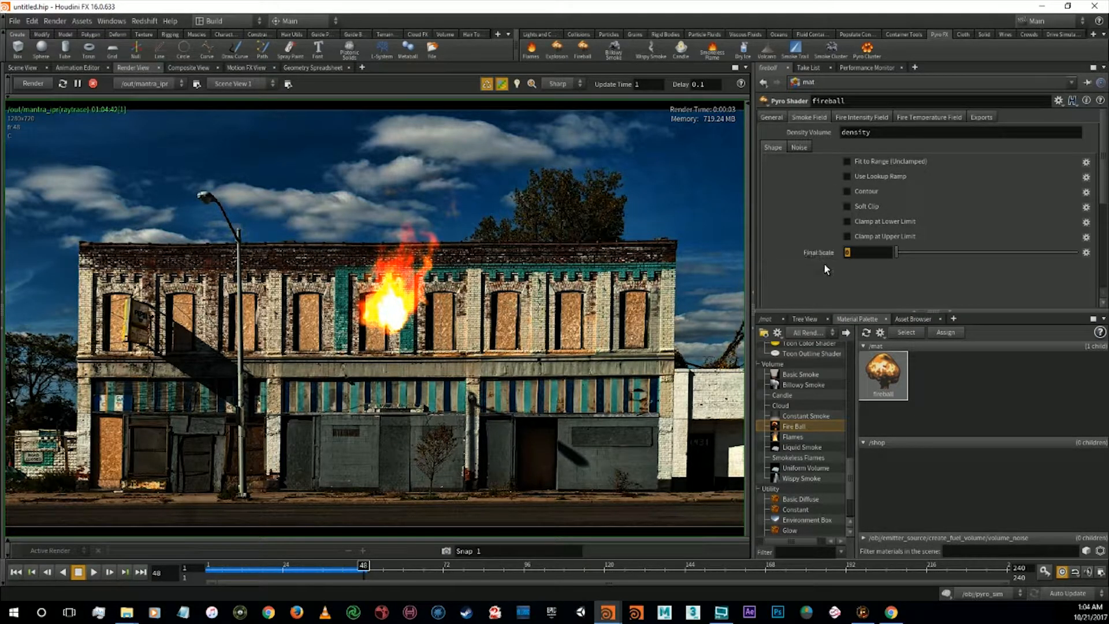
type("2")
key("Return")
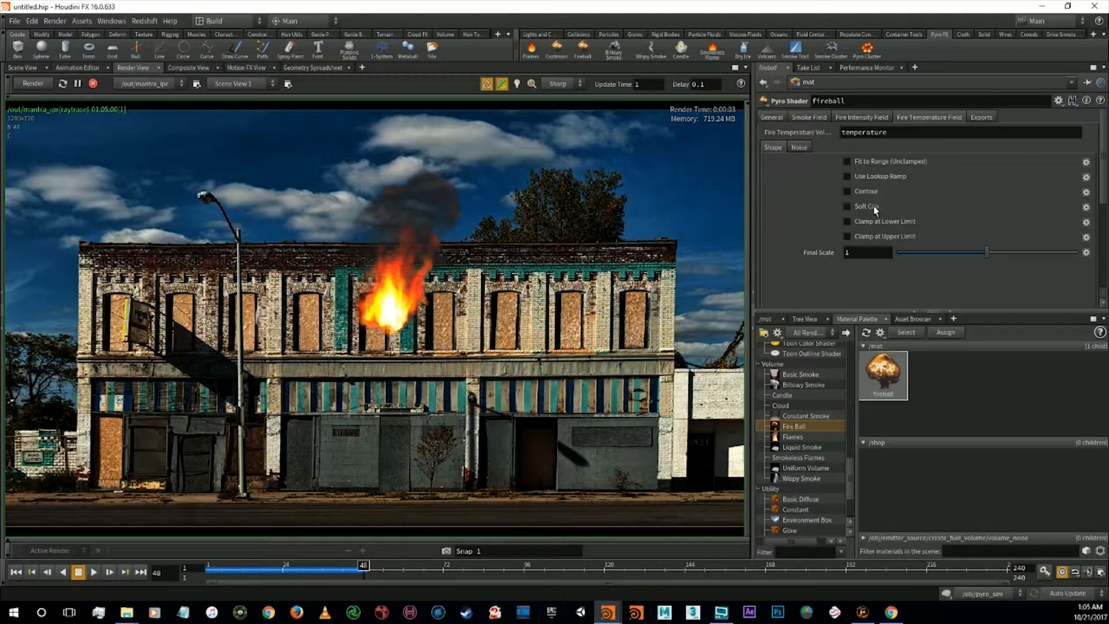
Try the Contour and Soft Clip options on the smoke density field, turning each off again
left_click(984, 116)
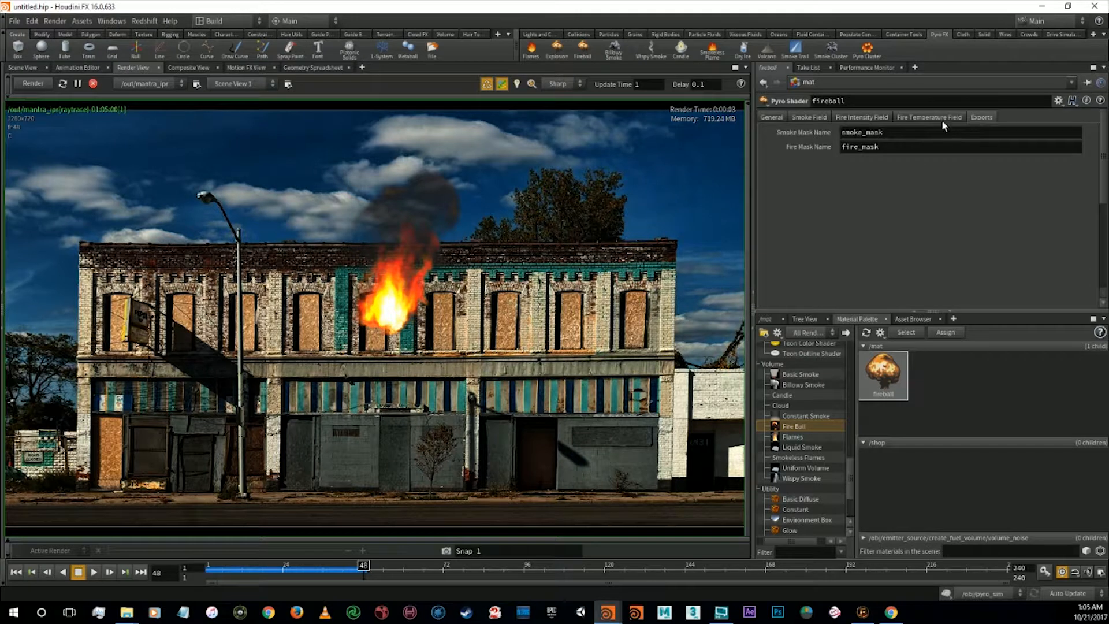
left_click(936, 118)
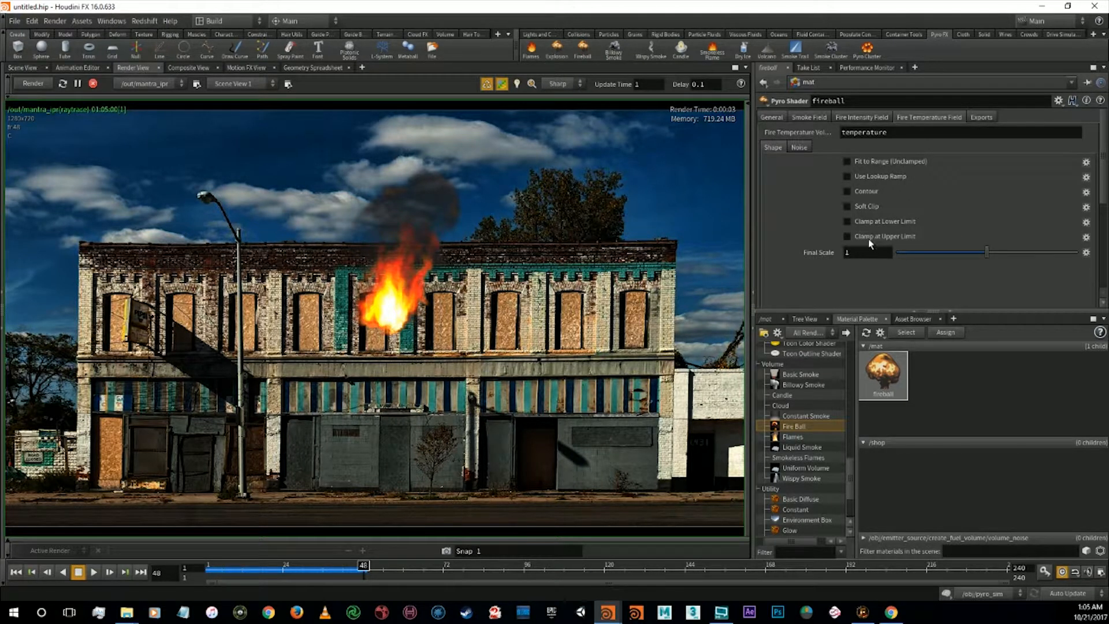
left_click(864, 192)
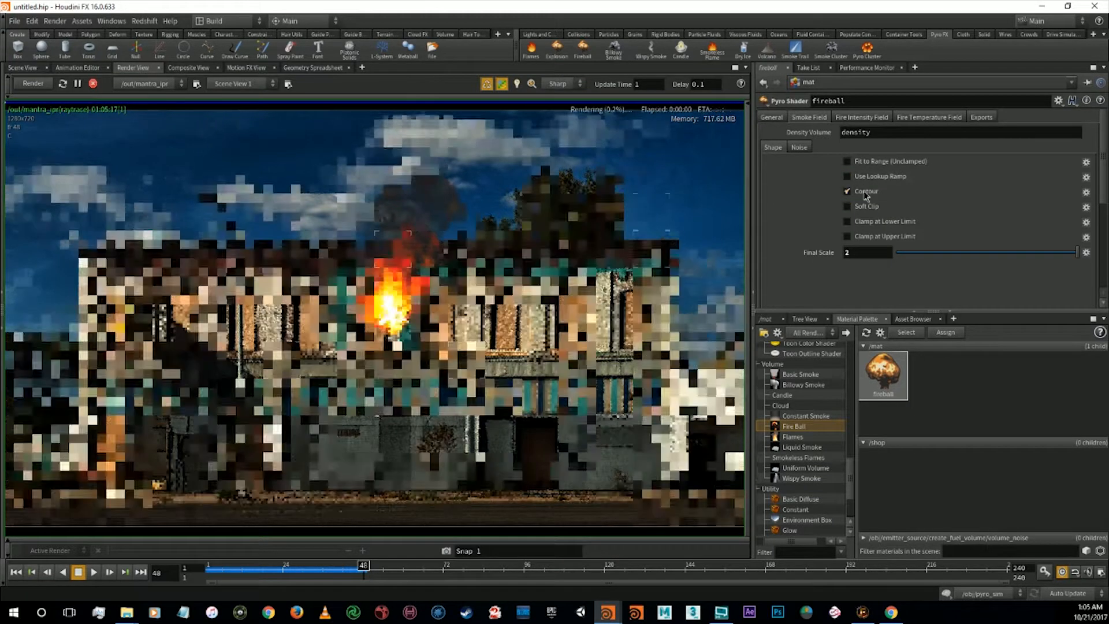
left_click(864, 191)
left_click(864, 207)
left_click(864, 206)
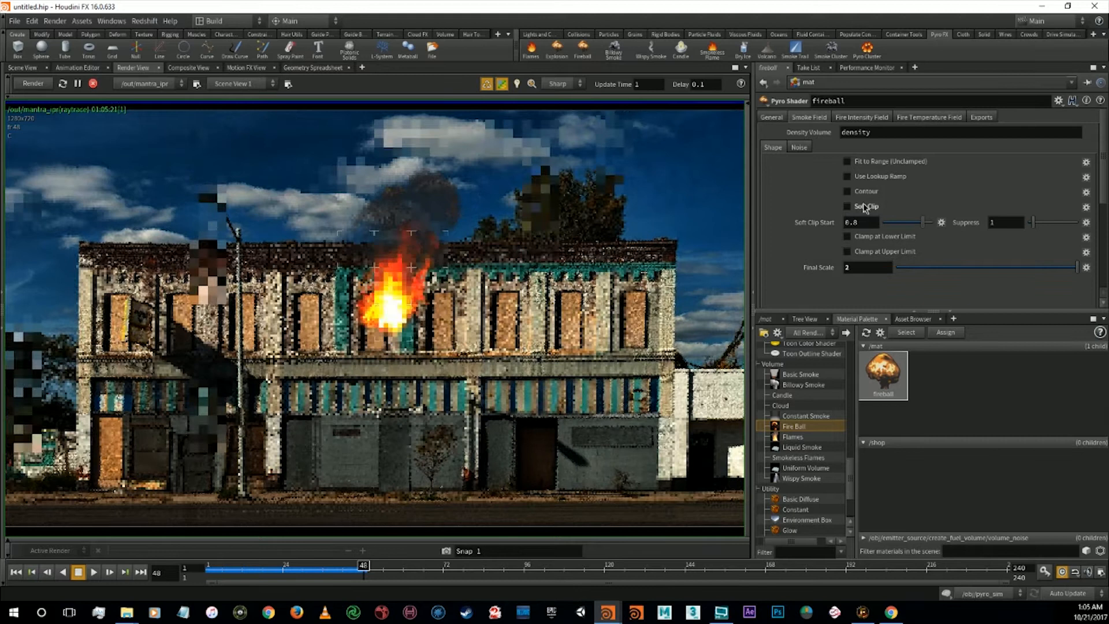
Try the Soft Clip option on the fire intensity field and turn it off again
left_click(860, 117)
left_click(859, 191)
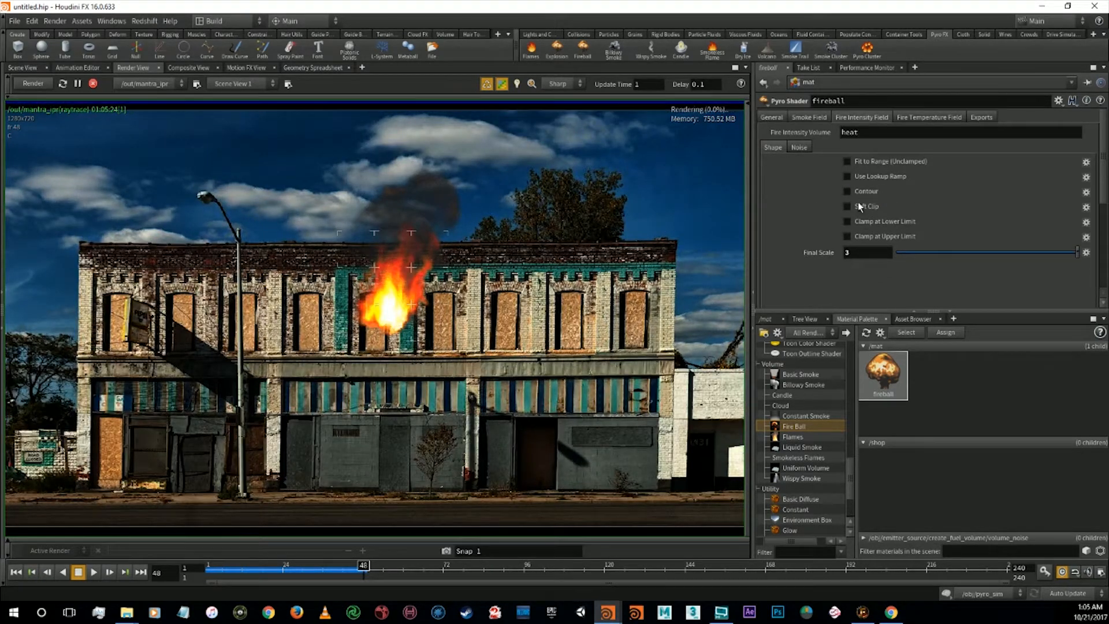
left_click(858, 206)
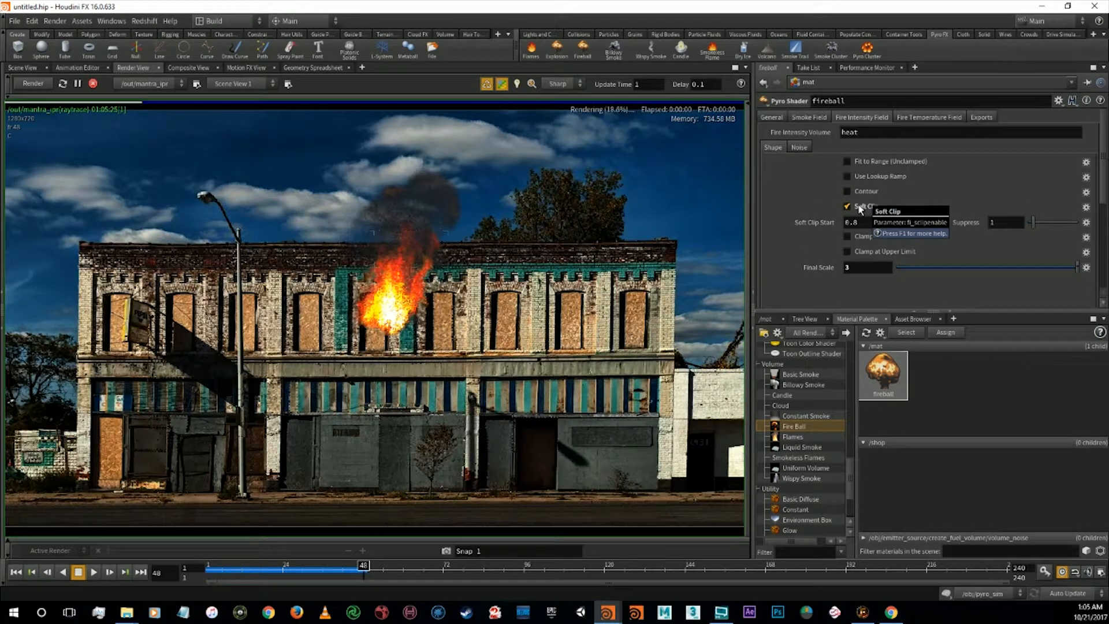
left_click(859, 208)
Enable Clamp at Lower Limit on the fire intensity field with Clamp To Min at about 0.029
left_click(864, 225)
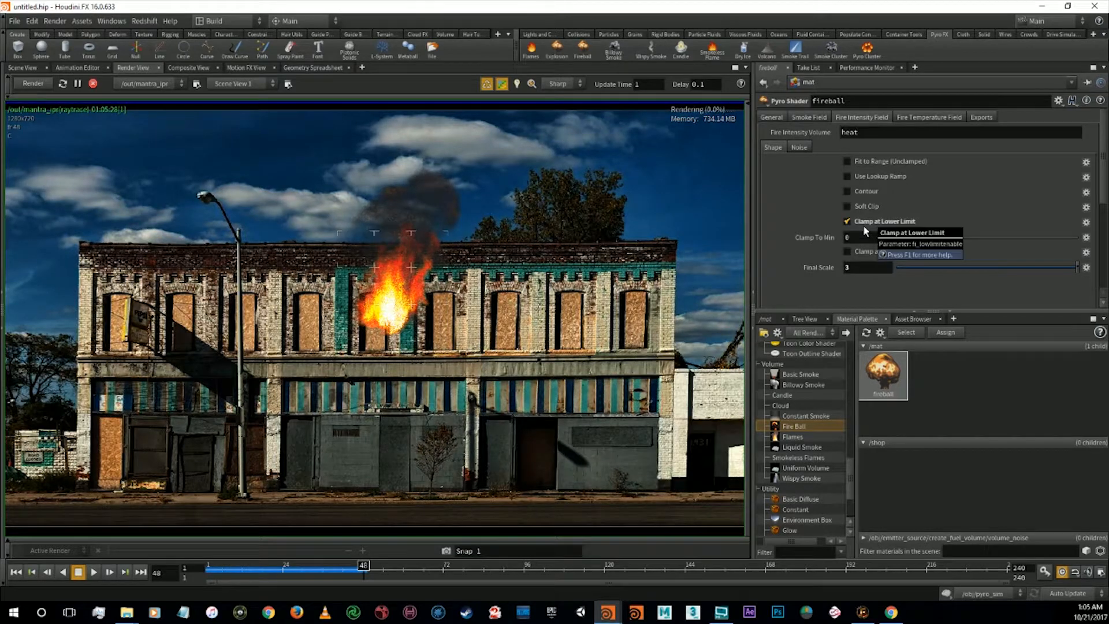
mouse_move(897, 237)
left_mouse_down()
mouse_move(926, 238)
mouse_move(904, 241)
left_mouse_up()
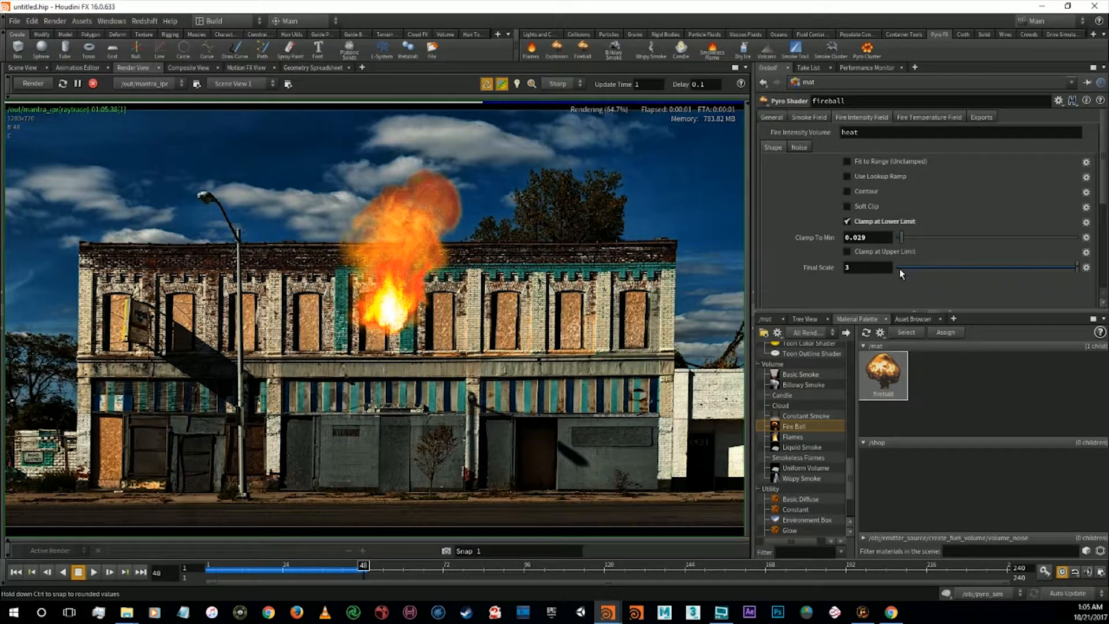
Try Clamp at Upper Limit on the fire intensity field with a maximum of about 0.25, and turn it off again
left_click(885, 253)
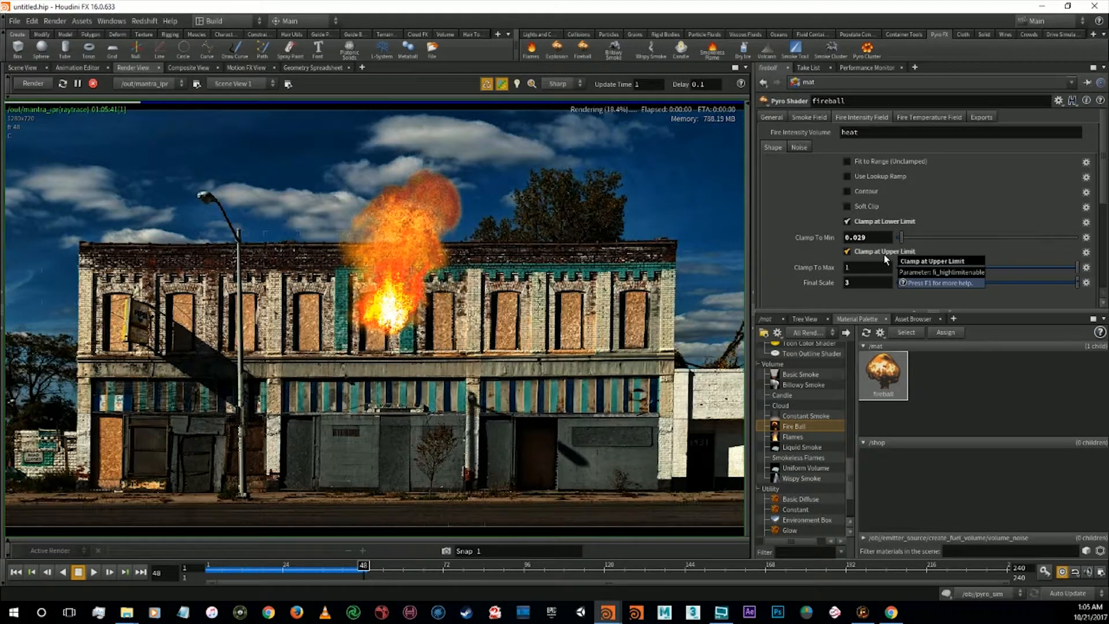
left_click_drag(920, 269, 942, 267)
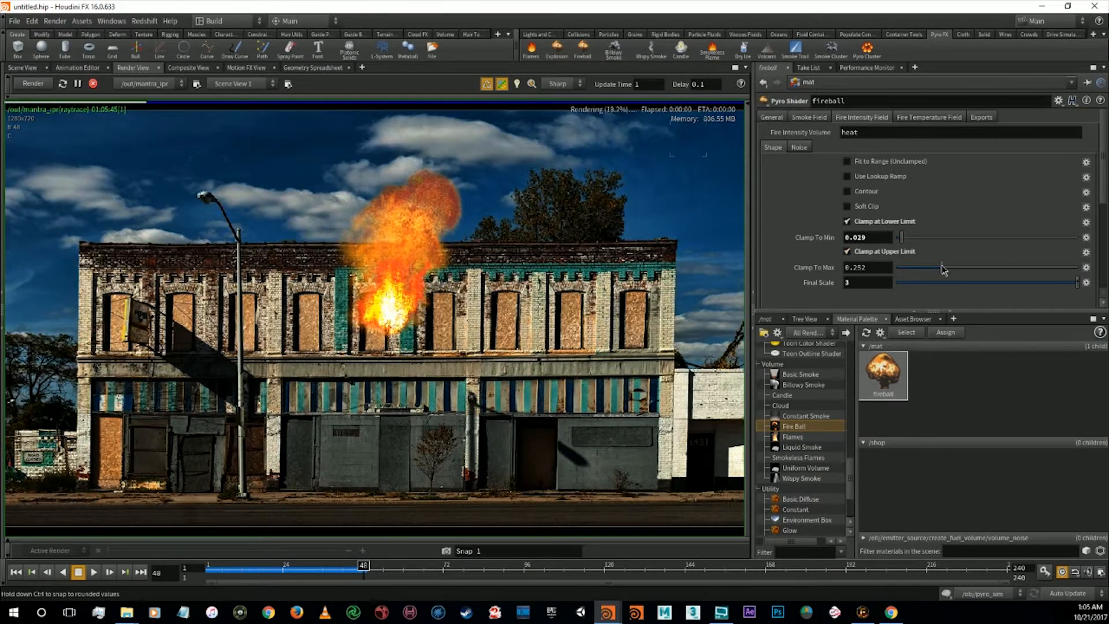
left_click(878, 253)
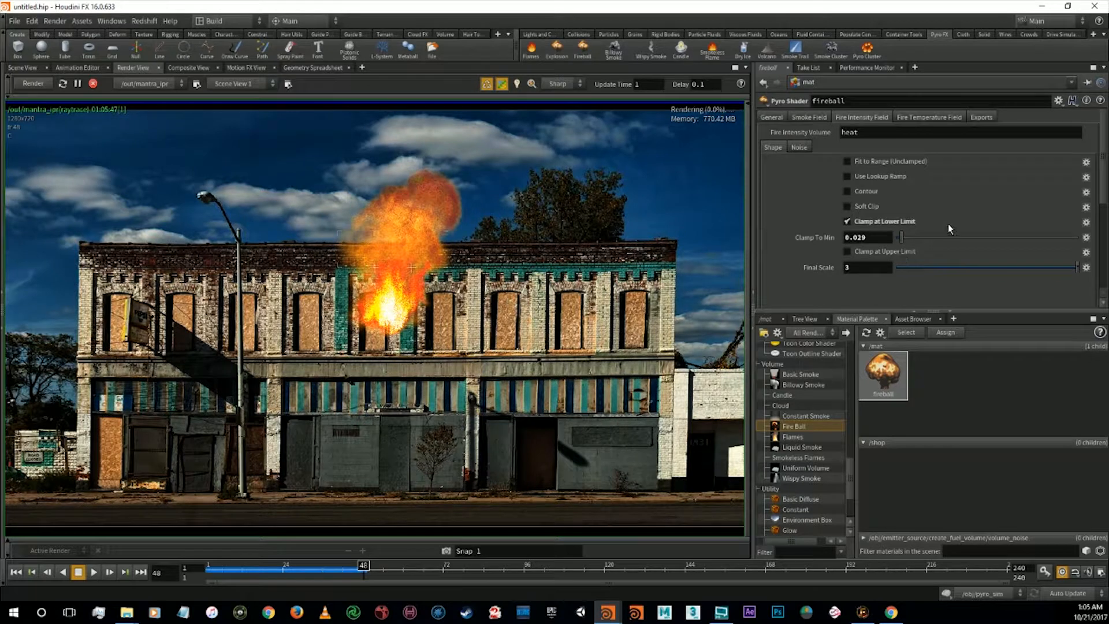
Try Contour, Use Lookup Ramp and Fit to Range on the fire intensity field, turning each off again
left_click(865, 190)
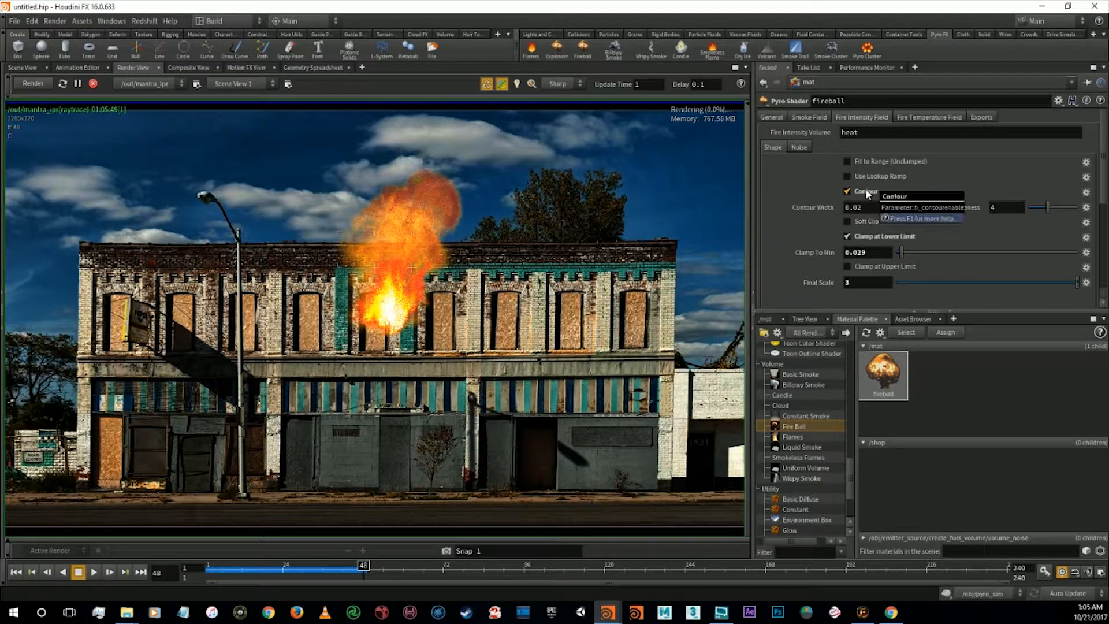
left_click(866, 192)
left_click(875, 177)
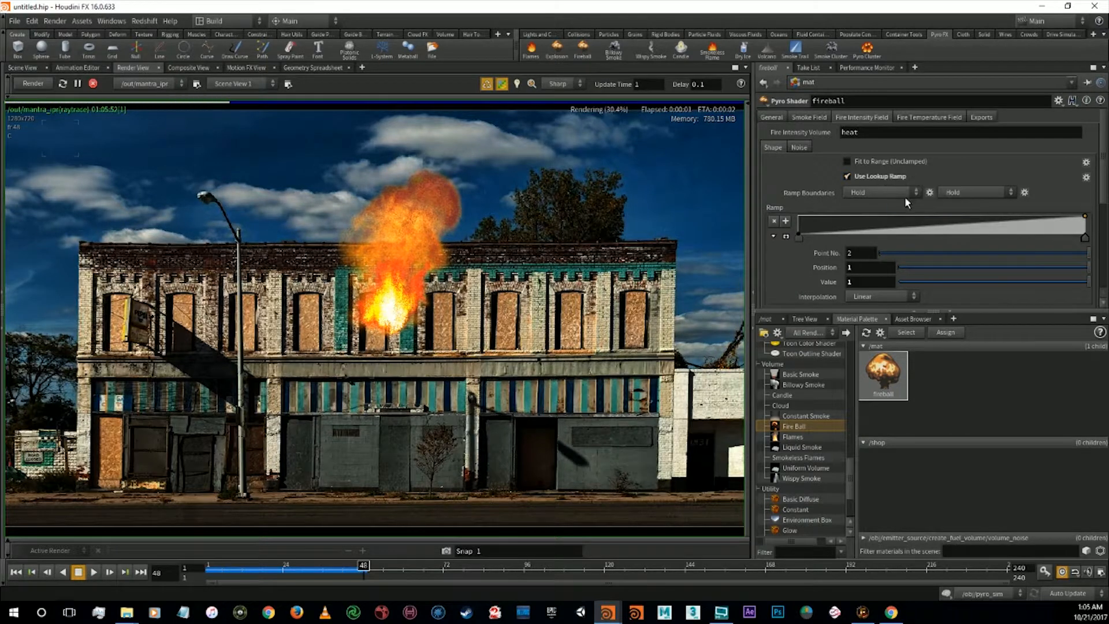
left_click(882, 178)
left_click(882, 161)
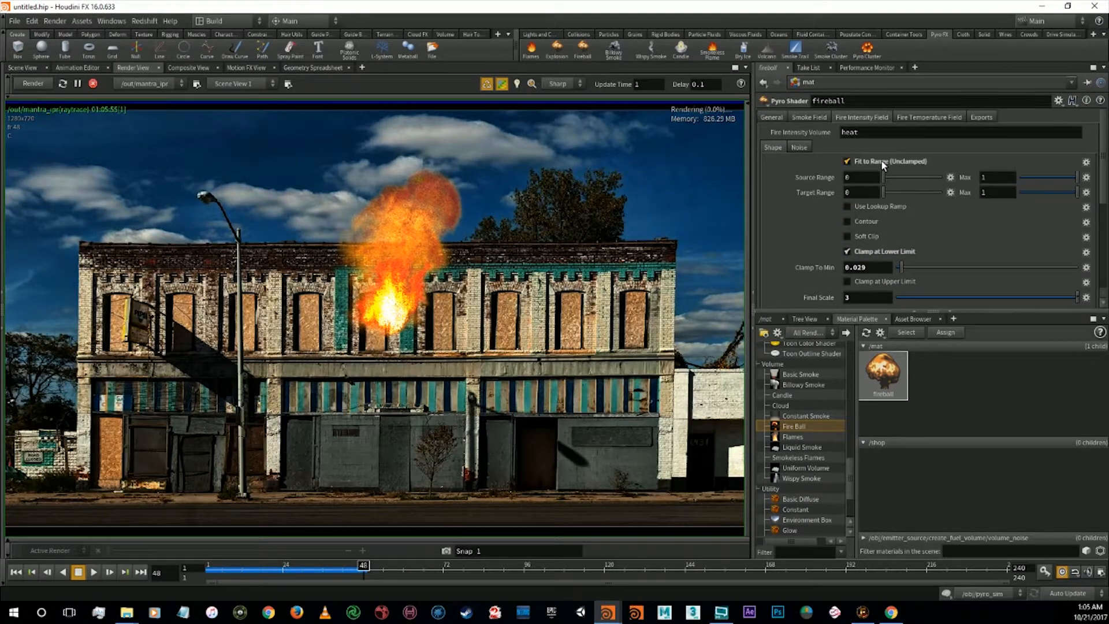
left_click(878, 161)
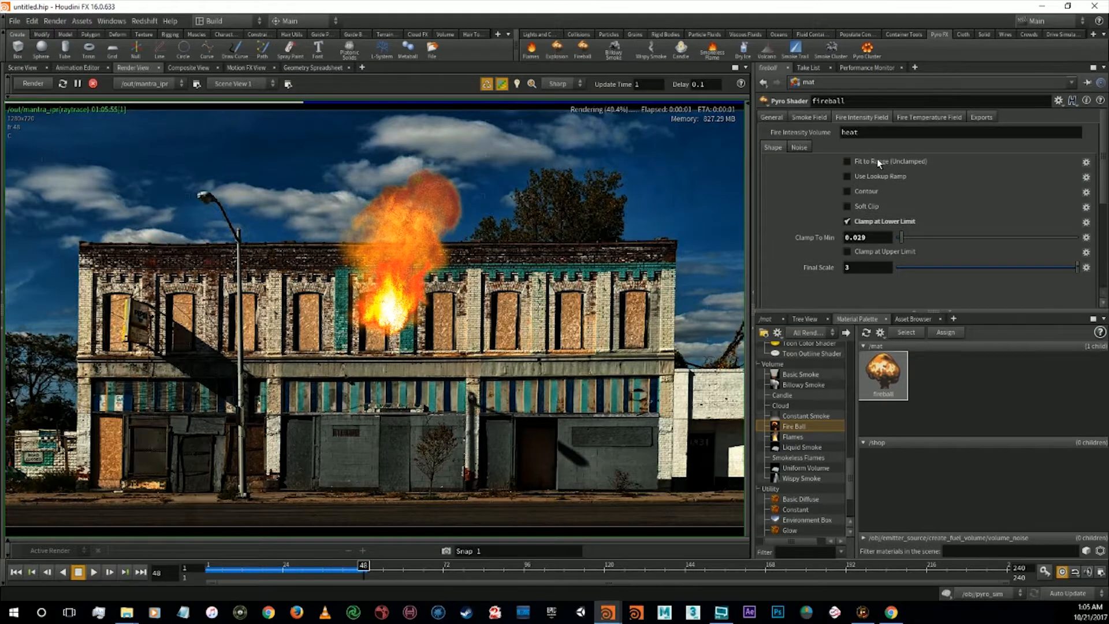
Try Use Lookup Ramp, Clamp at Lower Limit and Clamp at Upper Limit on the smoke field, turning each off again
left_click(823, 118)
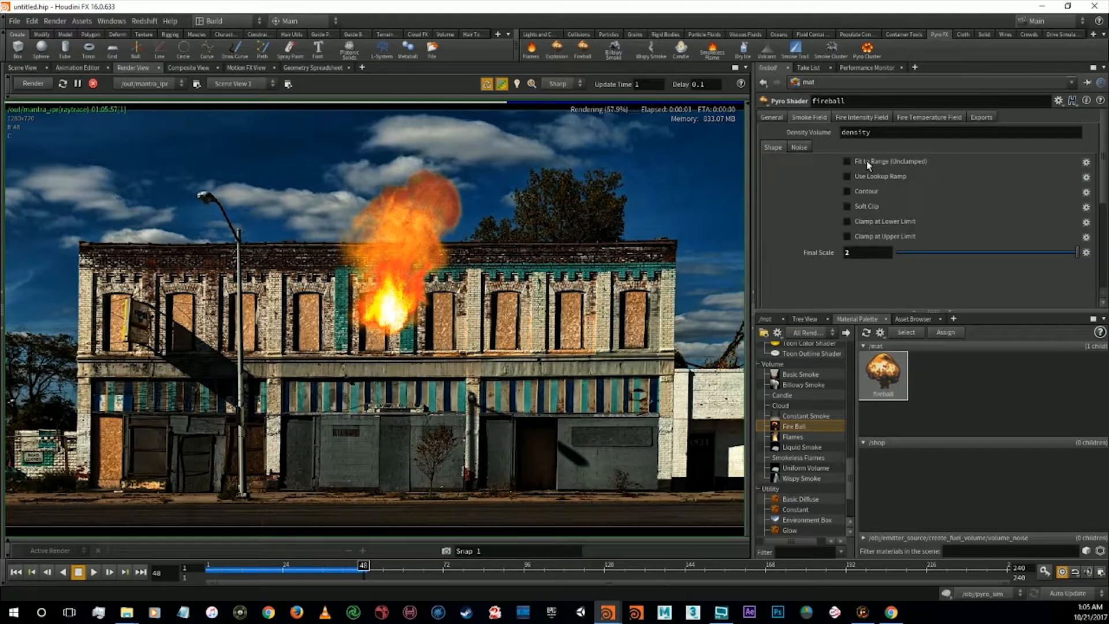
left_click(874, 177)
left_click(874, 176)
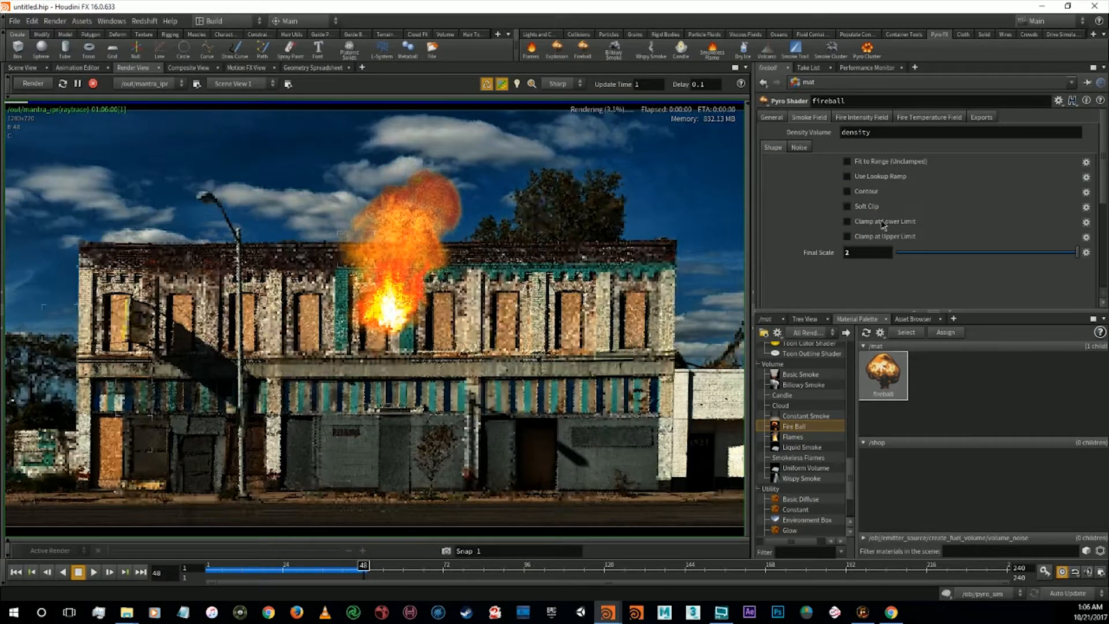
left_click(881, 222)
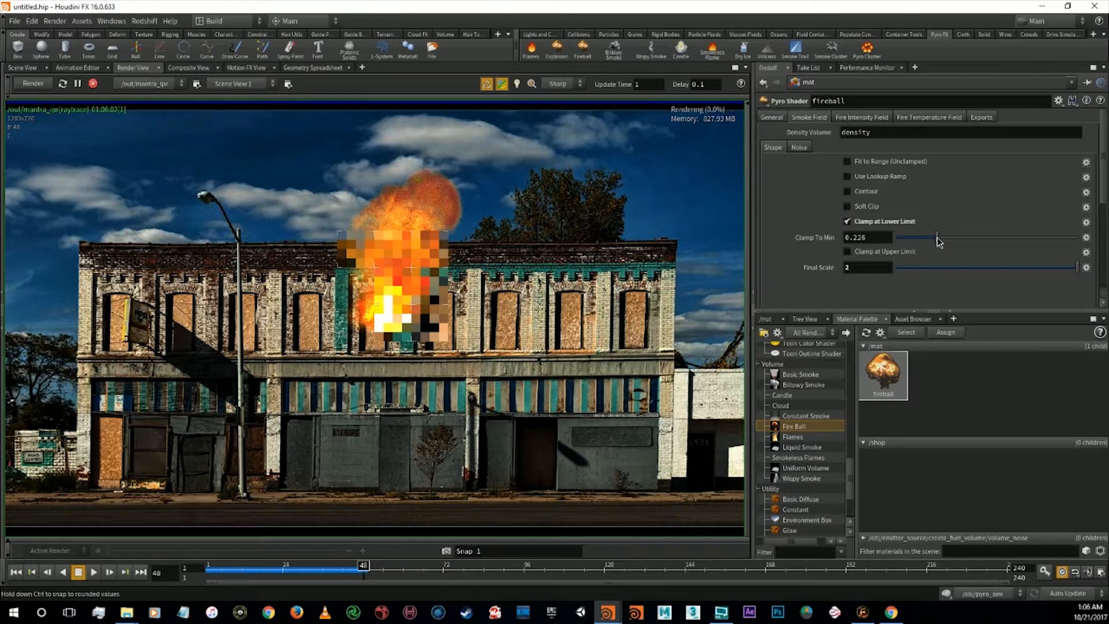
left_click_drag(938, 242, 878, 230)
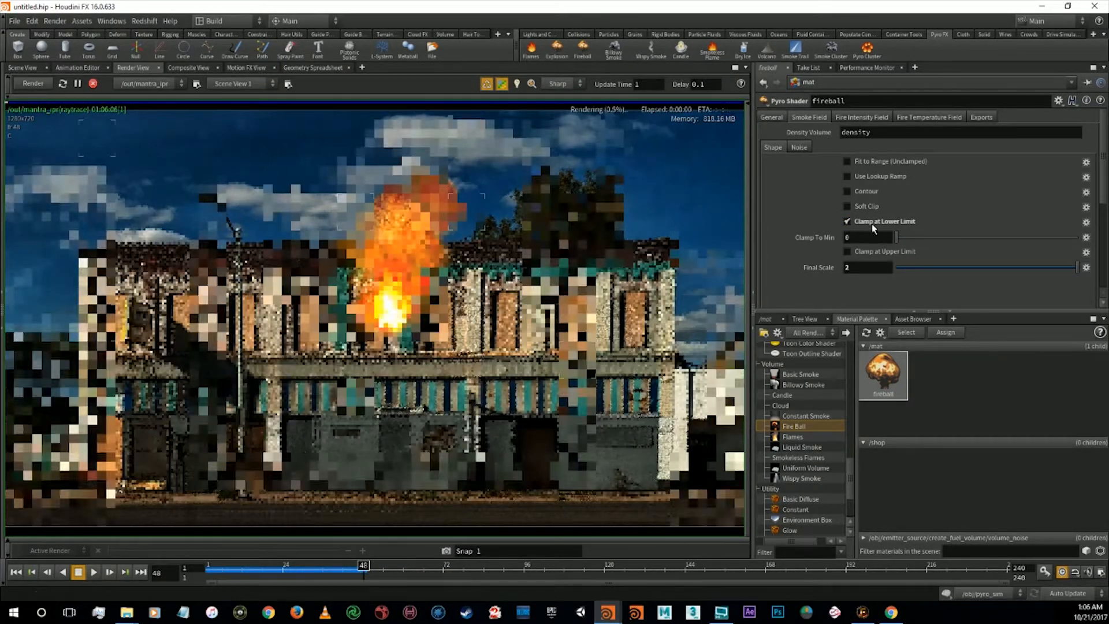
left_click(869, 221)
left_click(876, 237)
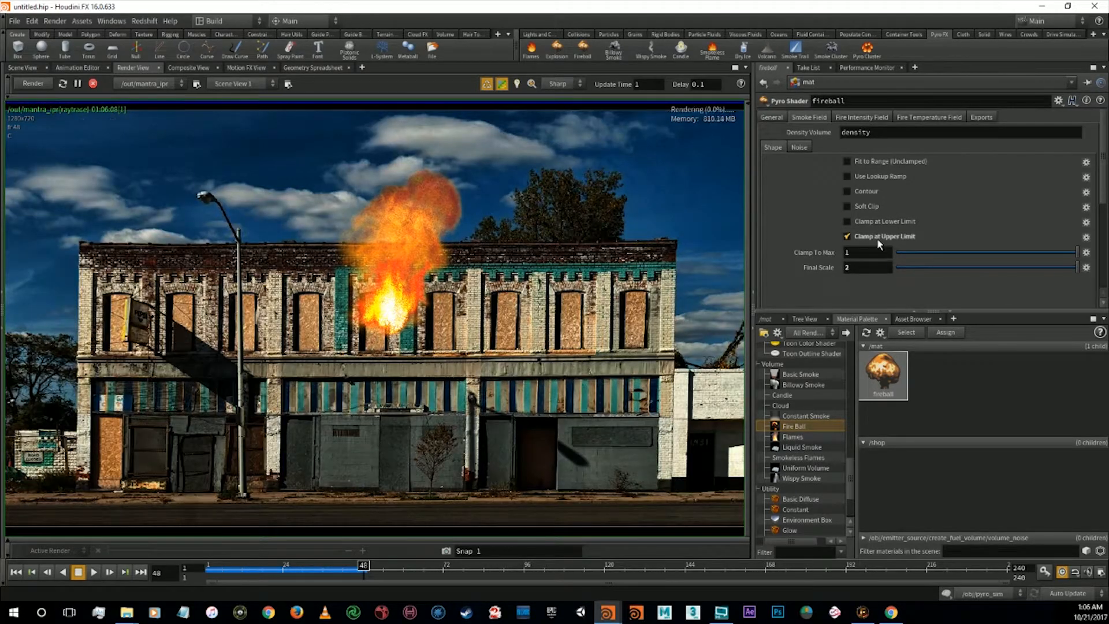
left_click(863, 237)
Try a Final Scale of 0 for the smoke density field, then set it to 1
double_click(856, 252)
type("0")
key("Return")
left_click(868, 255)
type("1")
key("Return")
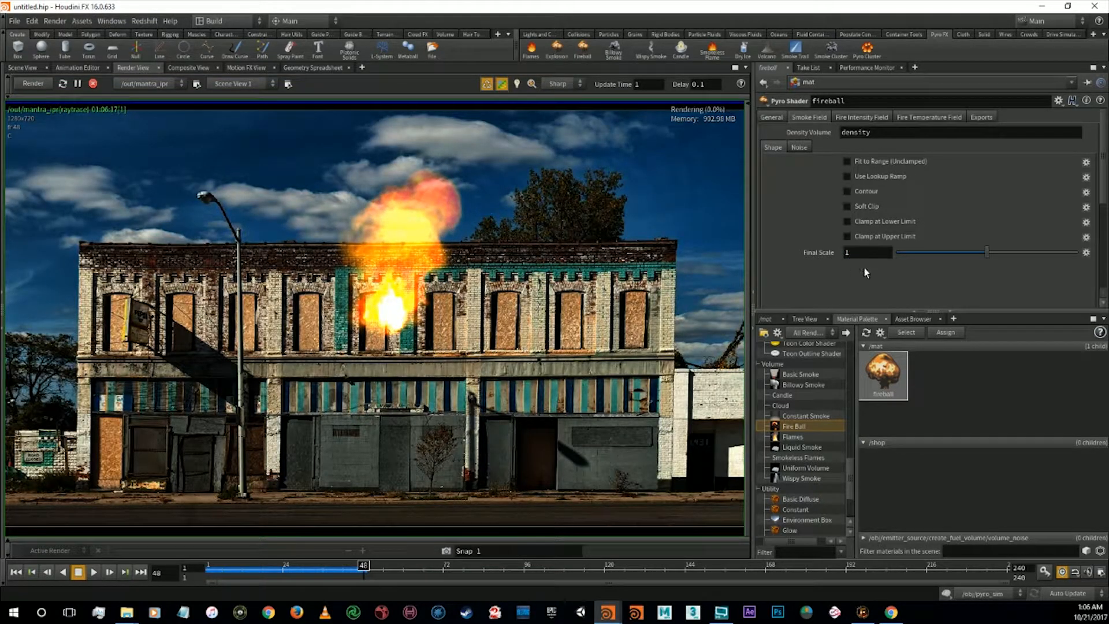
Try a Final Scale of 5 for the smoke density field, and return it to 1
type("5")
key("Return")
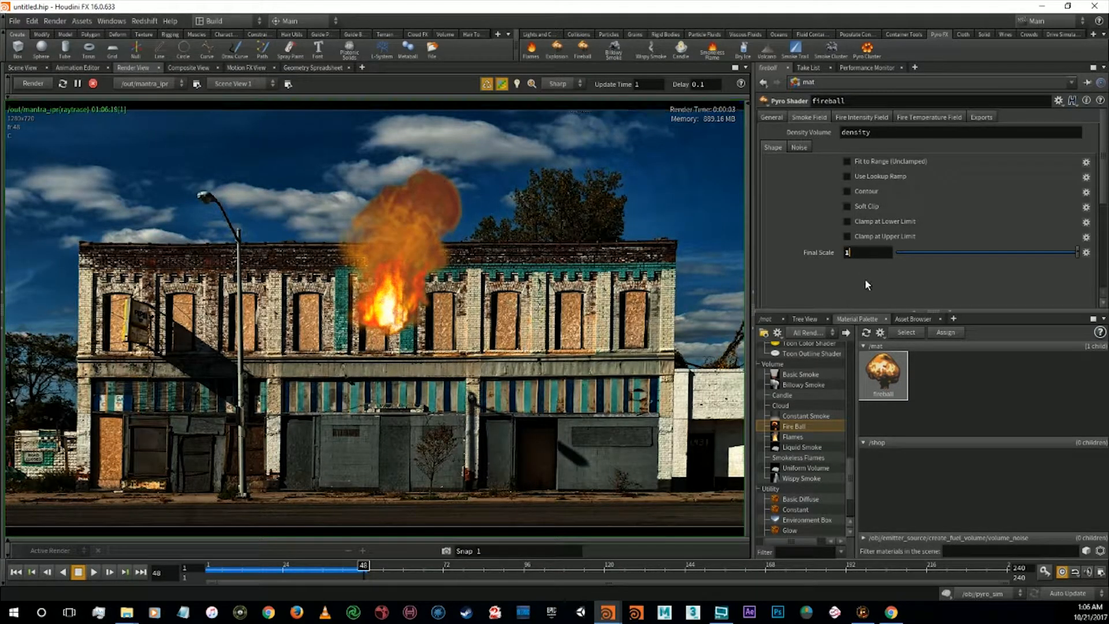
type("1")
key("Return")
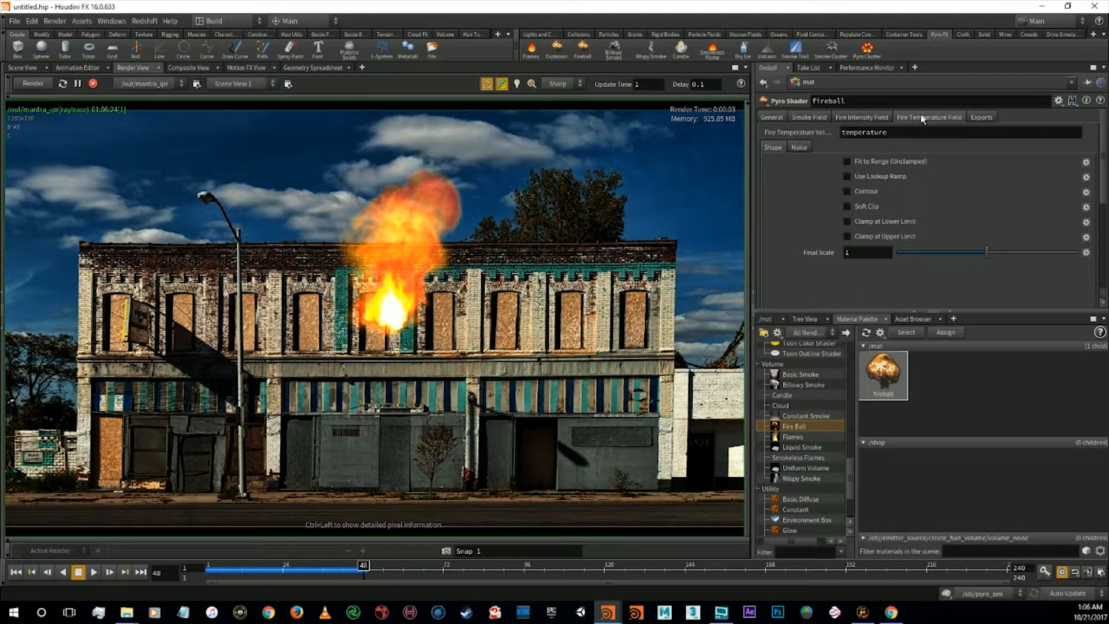
Try Clamp at Lower Limit and Clamp at Upper Limit on the fire temperature field, turning each off again
left_click(862, 238)
left_click(868, 220)
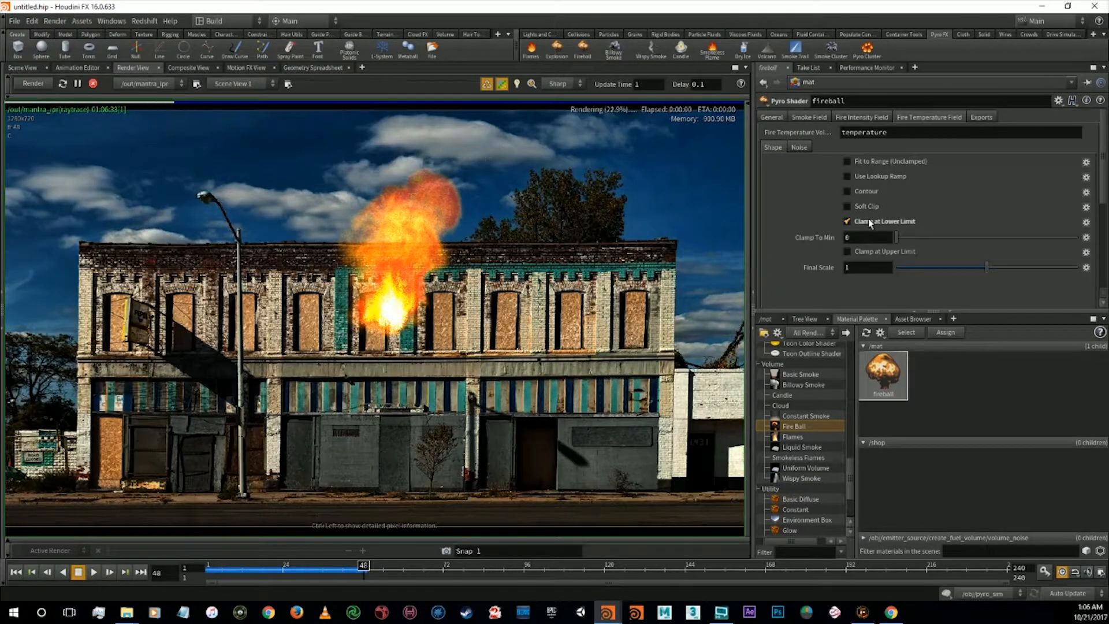
left_click(869, 220)
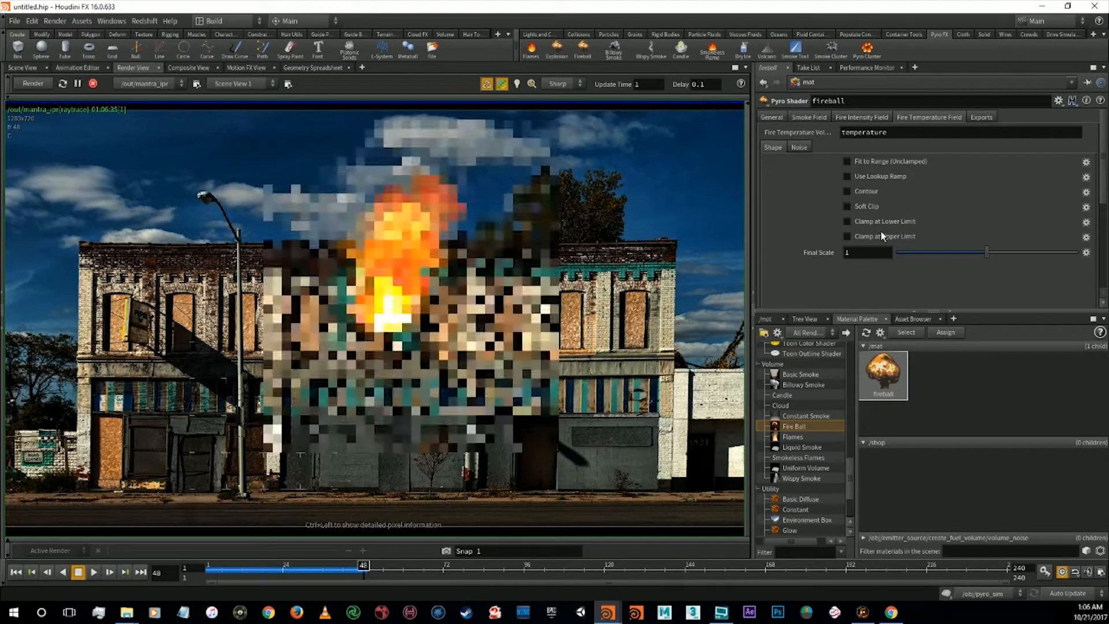
left_click(880, 236)
left_click(879, 235)
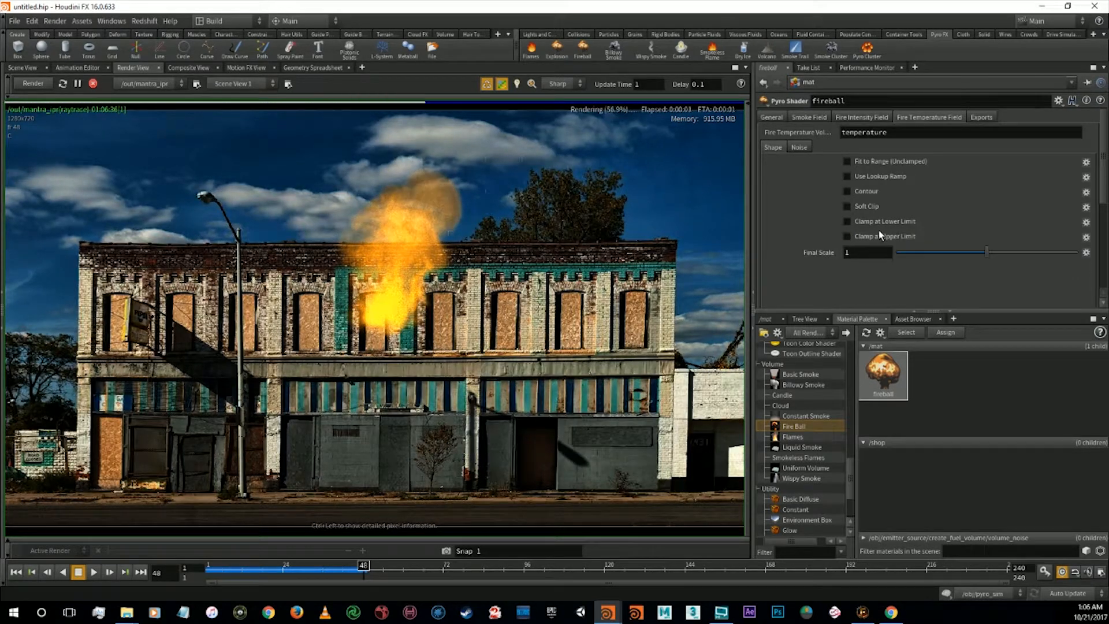
Try Soft Clip, Use Lookup Ramp and Contour on the fire temperature field, turning each off again
left_click(868, 206)
left_click(867, 205)
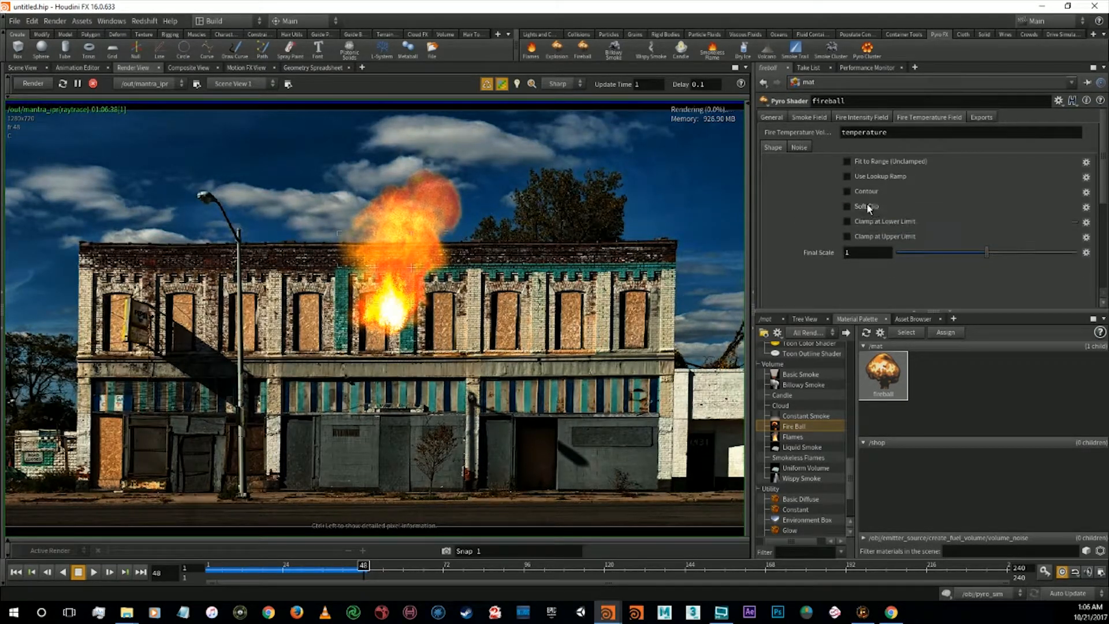
left_click(871, 176)
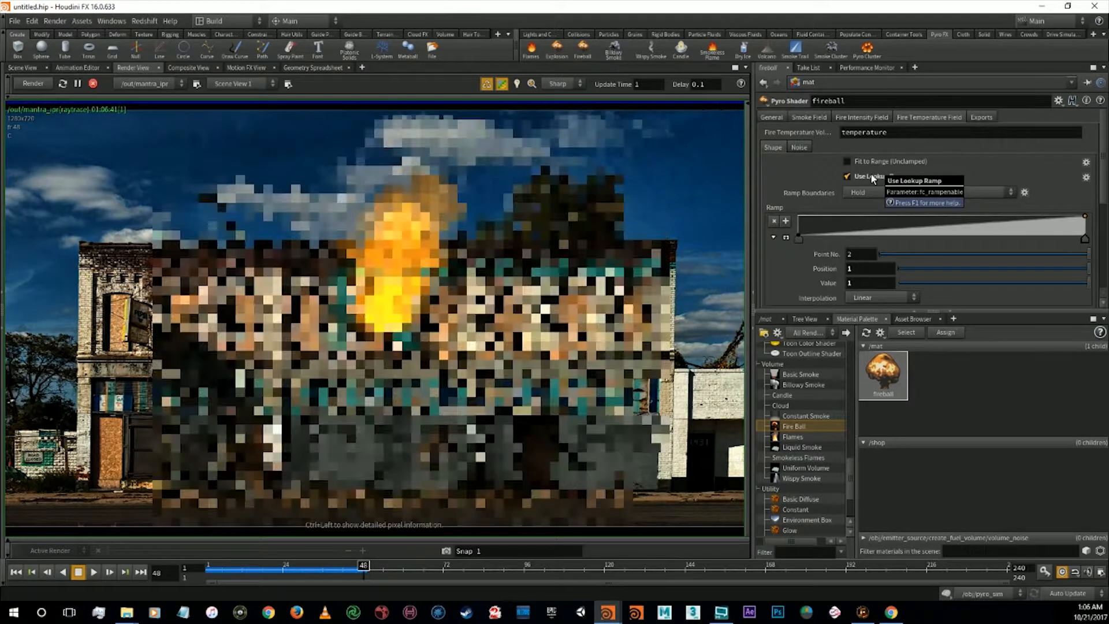
left_click(871, 176)
left_click(868, 191)
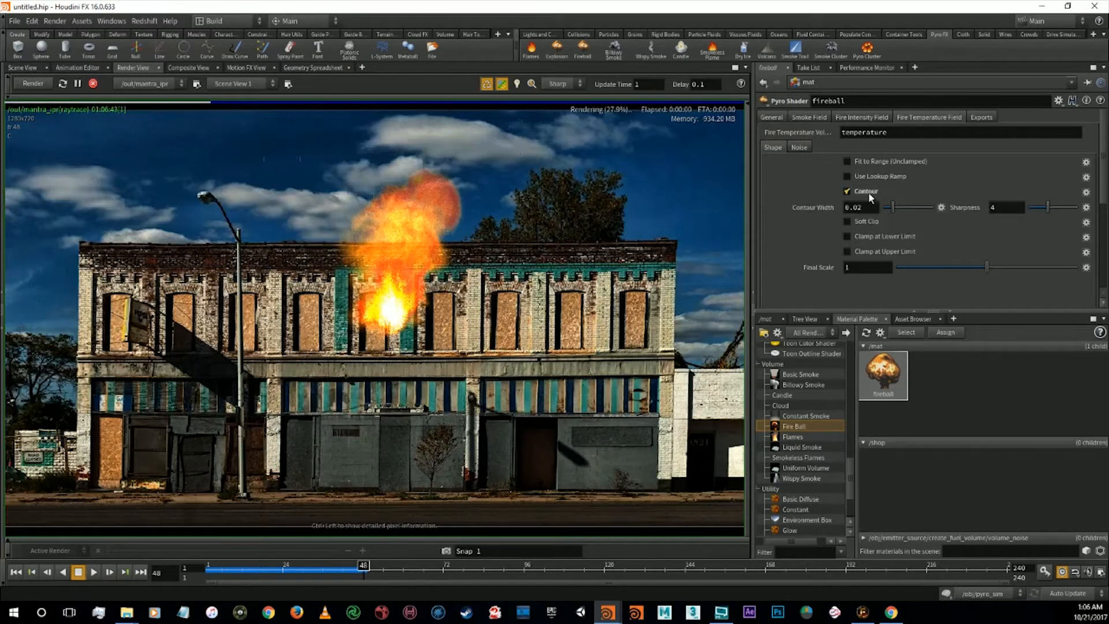
left_click(868, 191)
Lower the fire intensity field's Clamp To Min to about 0.006, and turn off Clamp at Lower Limit
left_click(871, 118)
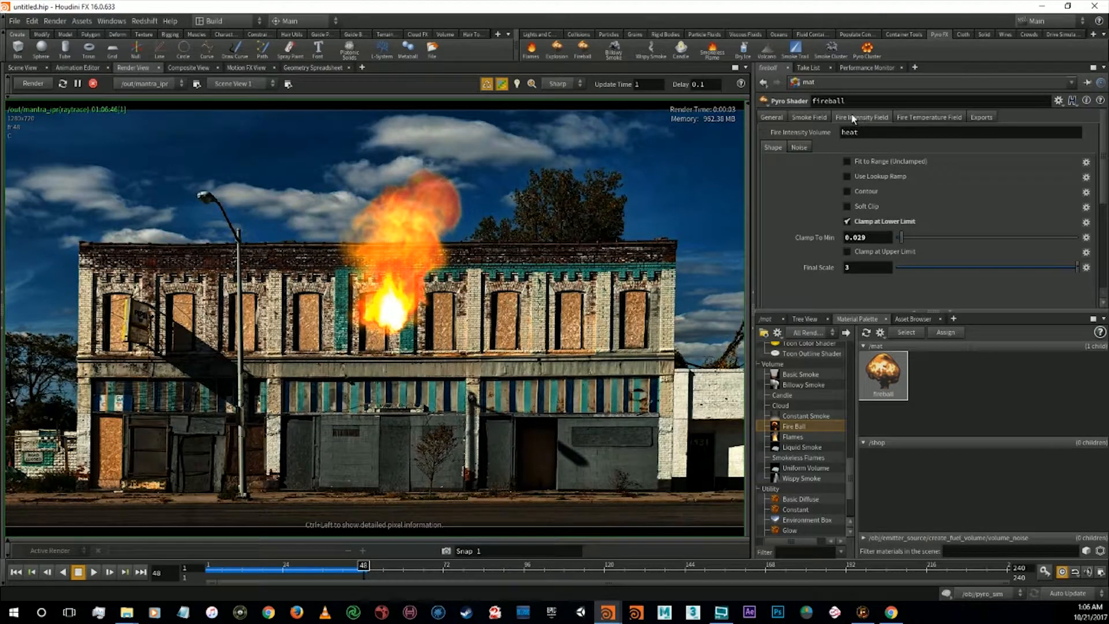
left_click(821, 116)
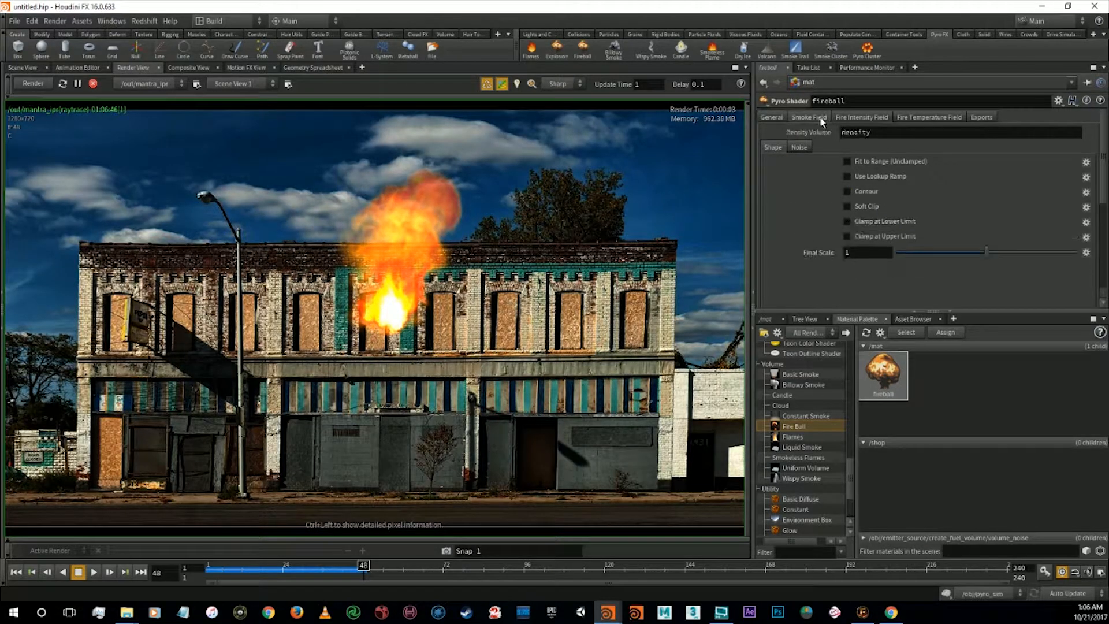
left_click(854, 118)
left_click_drag(923, 242, 897, 230)
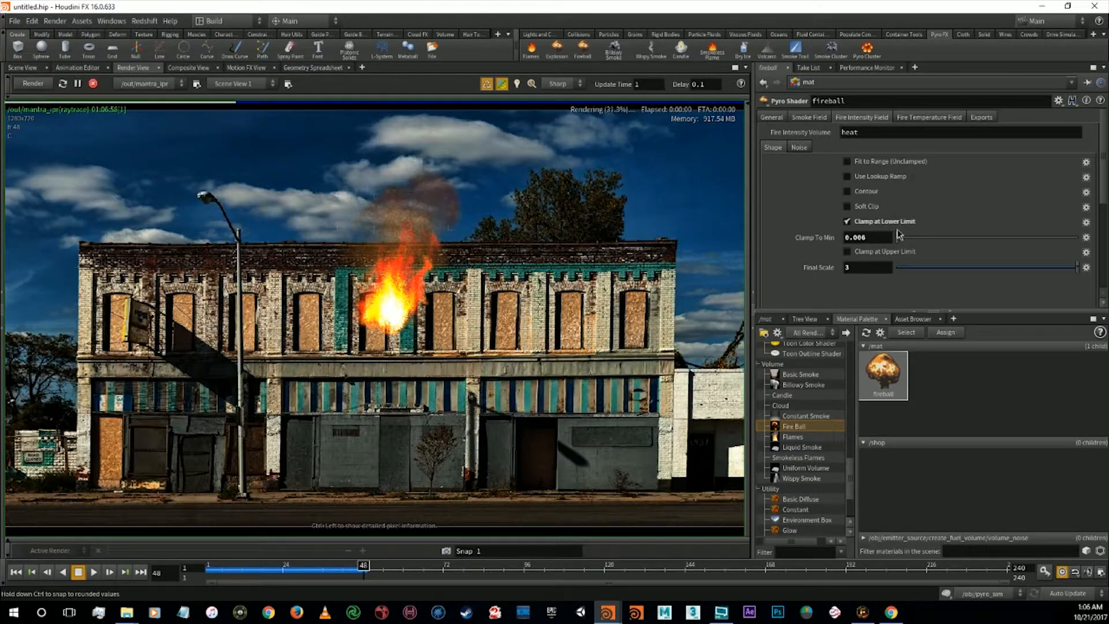
left_click(876, 222)
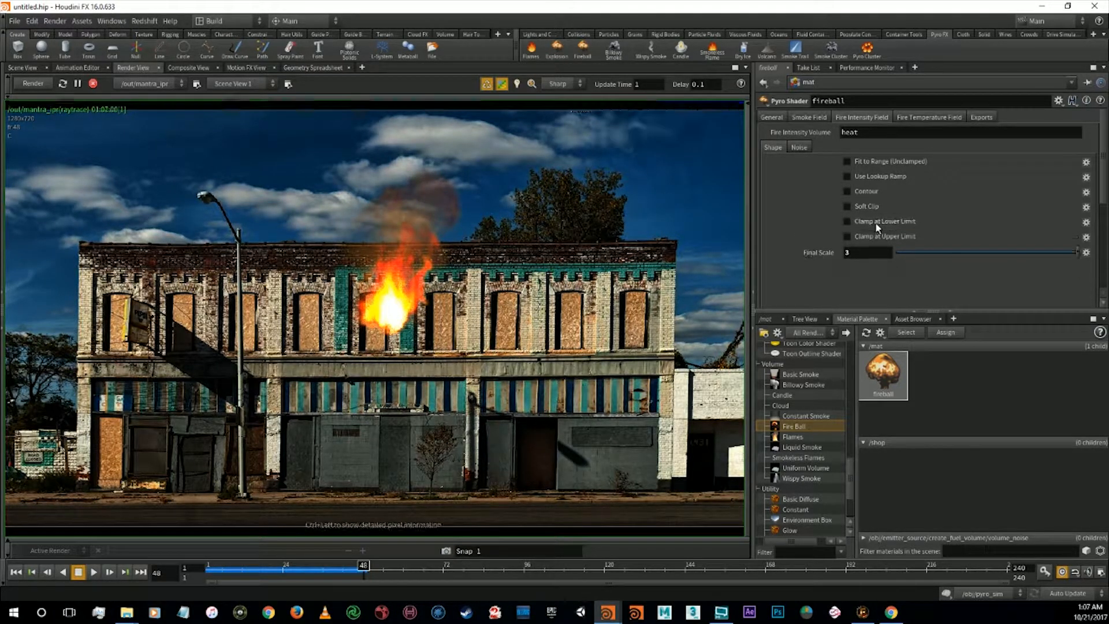
Try Clamp at Upper Limit with a maximum of about 0.82 and Contour on the fire intensity field, turning each off again
left_click(878, 236)
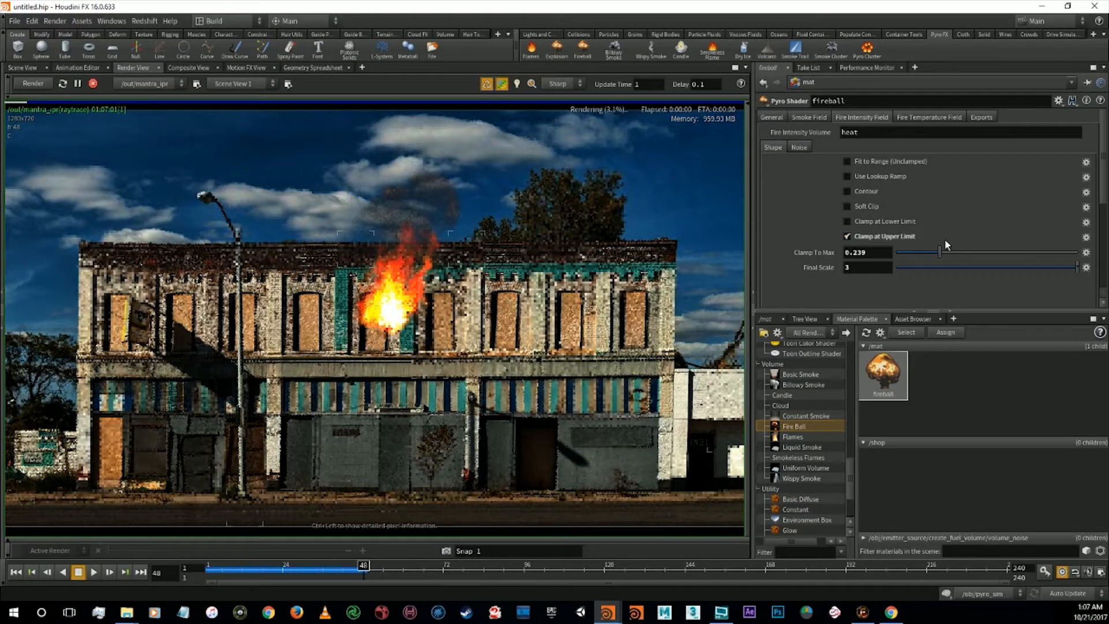
left_click_drag(970, 253, 1052, 252)
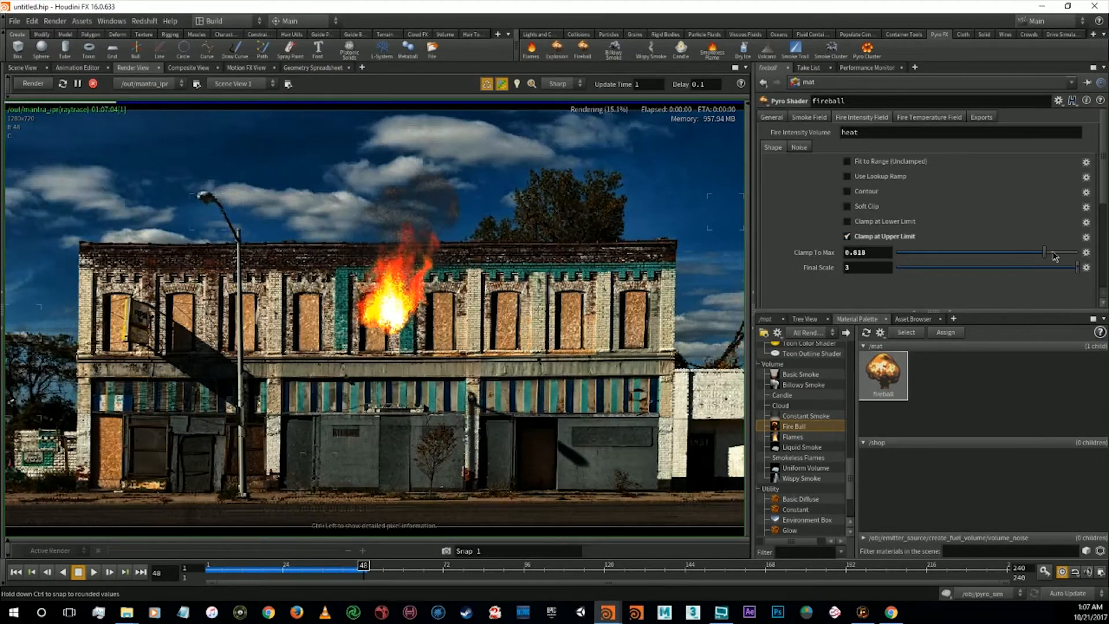
left_click(884, 236)
left_click(864, 193)
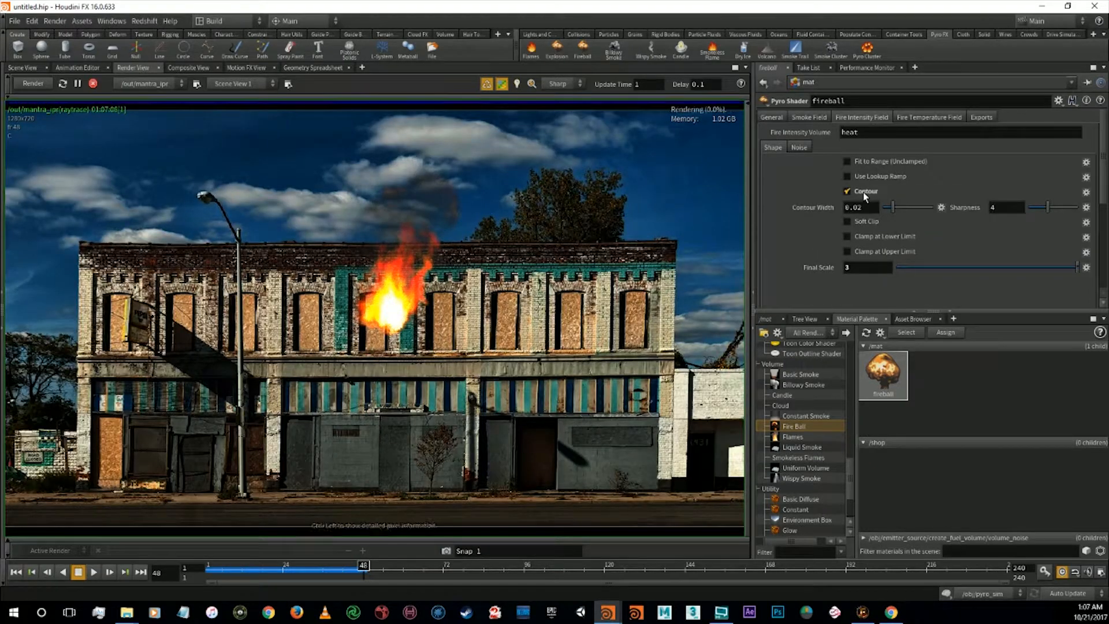
left_click(863, 192)
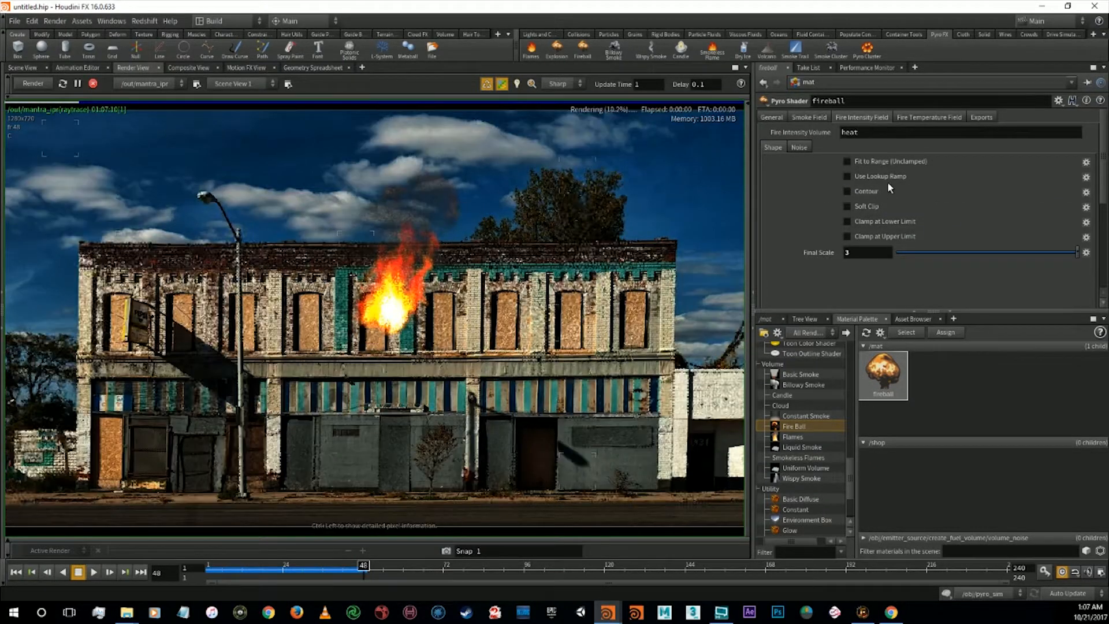
Try a Final Scale of 30 for the fire intensity field, and return it to 3
left_click(870, 251)
left_click_drag(870, 250, 811, 246)
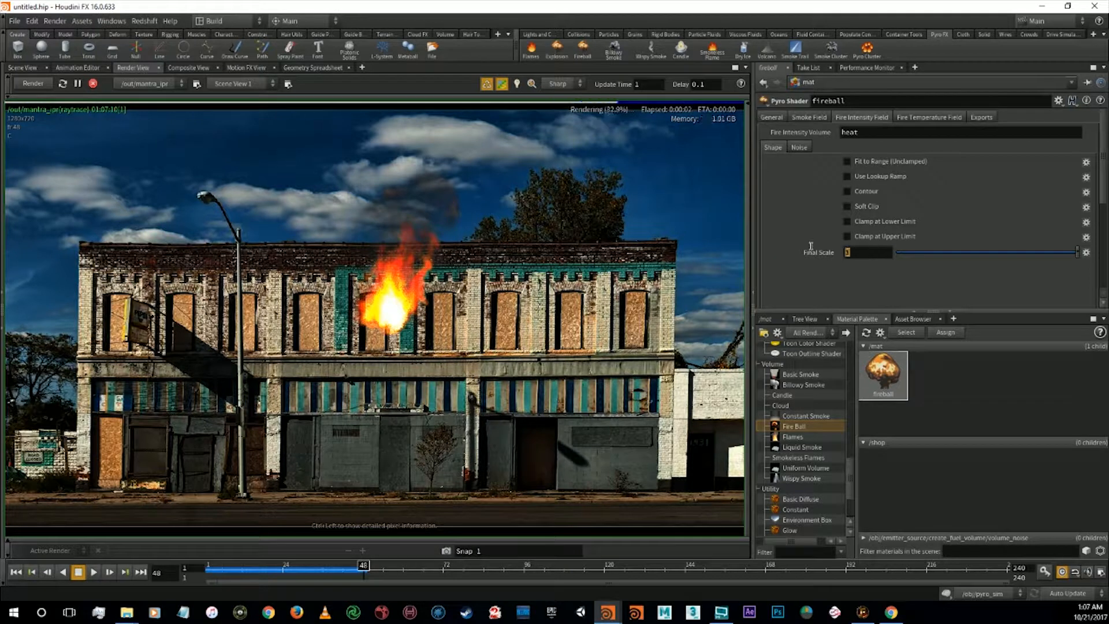
type("30")
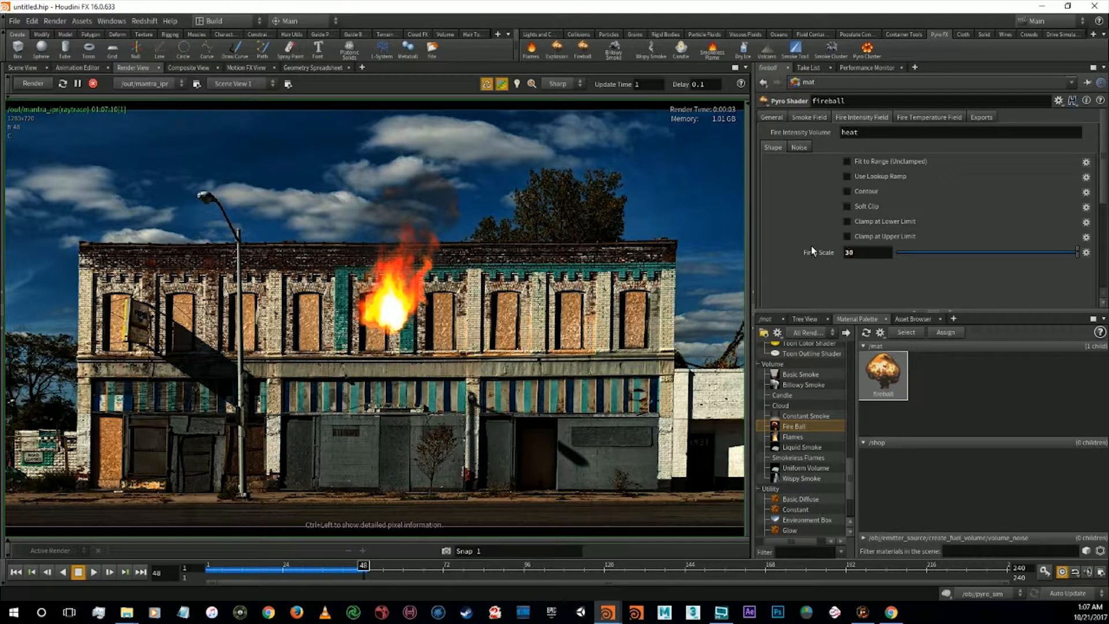
key("Return")
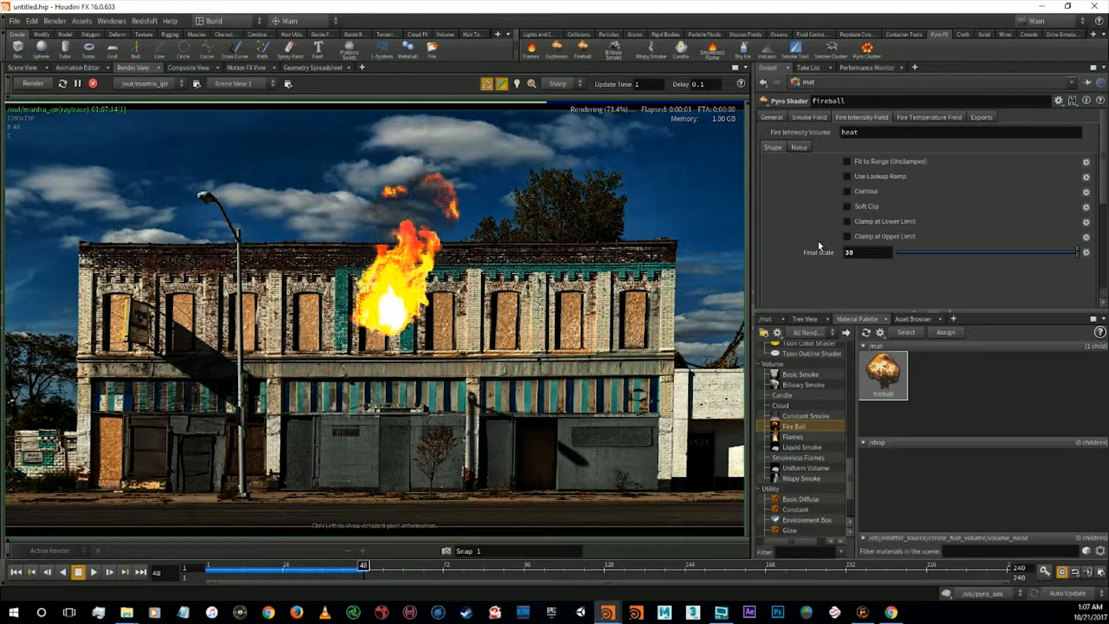
double_click(875, 255)
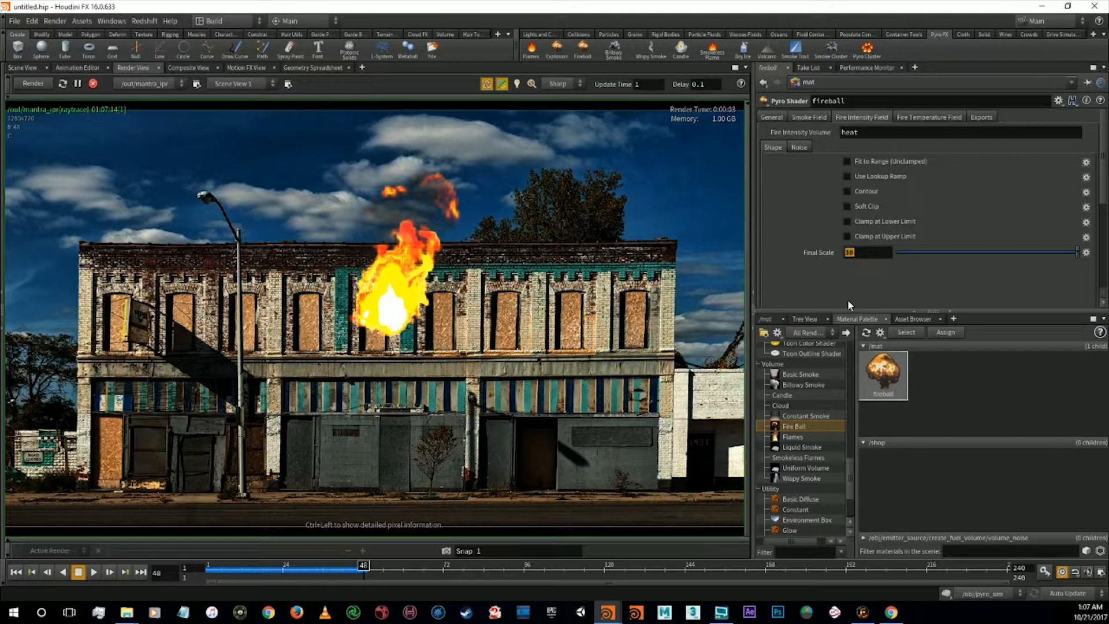
type("3")
key("Return")
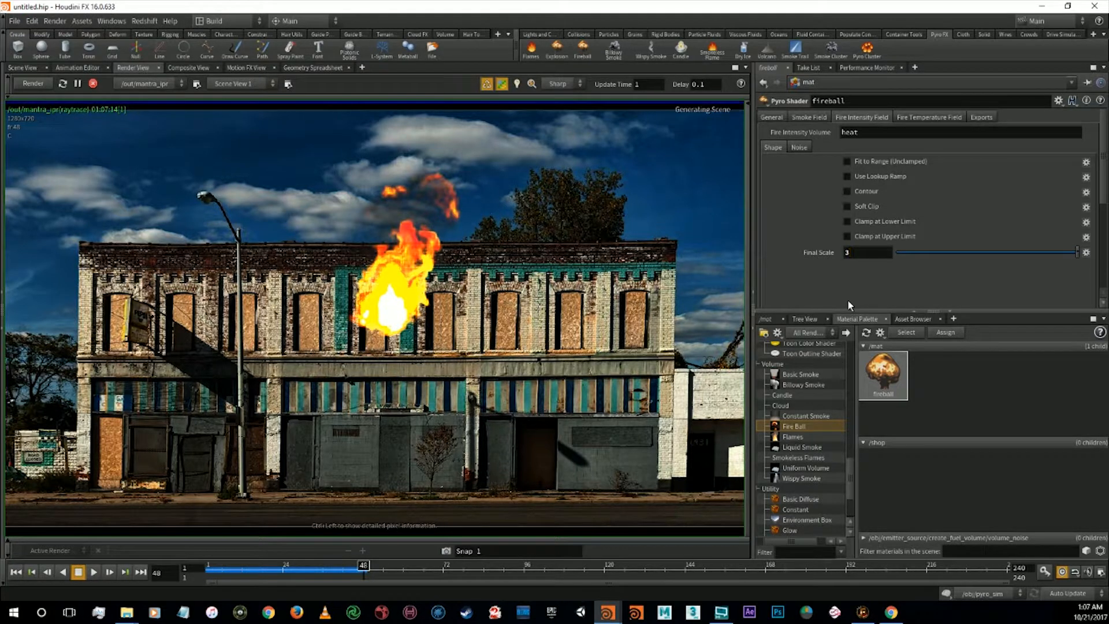
Try Final Scale values of 10 and 5 for the fire intensity field, and set it to 4
type("10")
key("Return")
left_click_drag(878, 254, 830, 254)
type("5")
key("Return")
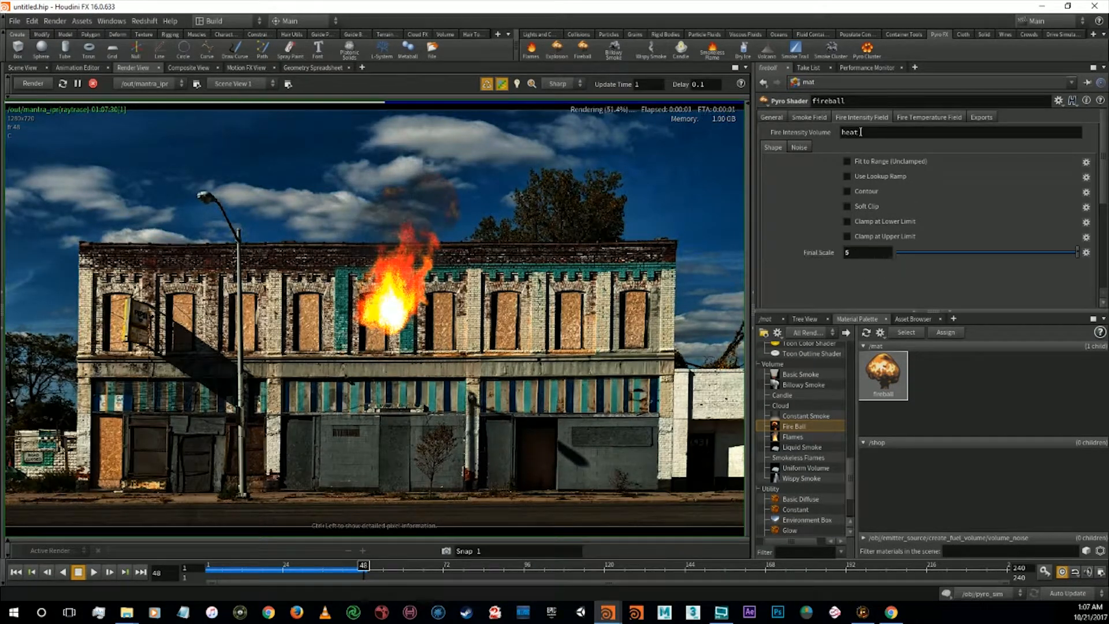
left_click_drag(869, 258, 841, 253)
type("4")
key("Return")
Try Final Scale values of 30 and 10 for the smoke density field
left_click(817, 118)
type("38")
key("Return")
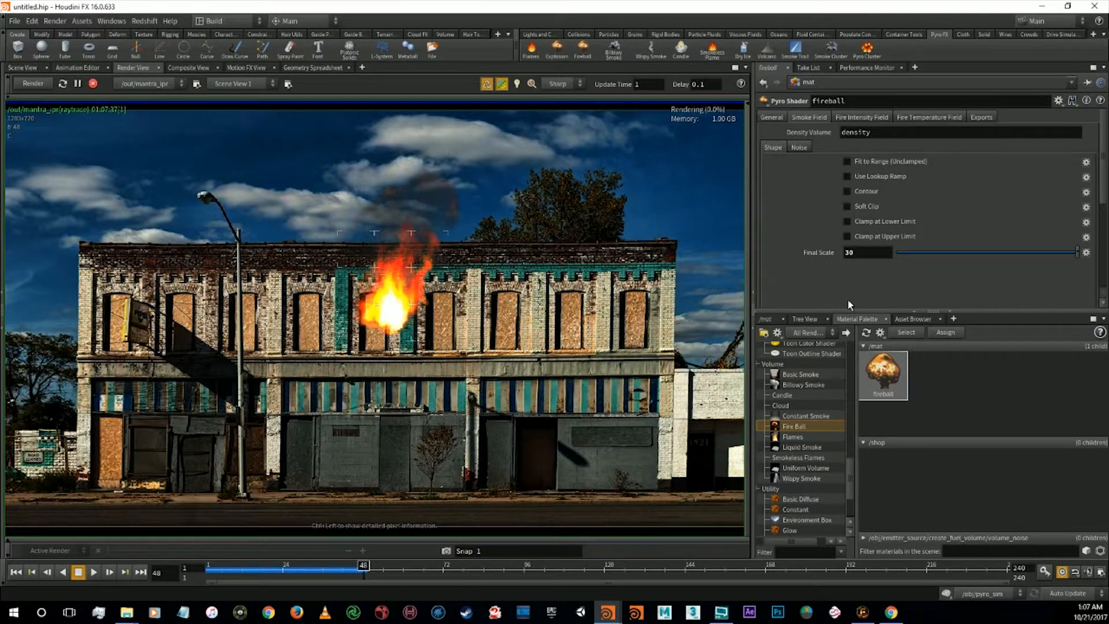
left_click_drag(860, 253, 841, 253)
type("10")
key("Return")
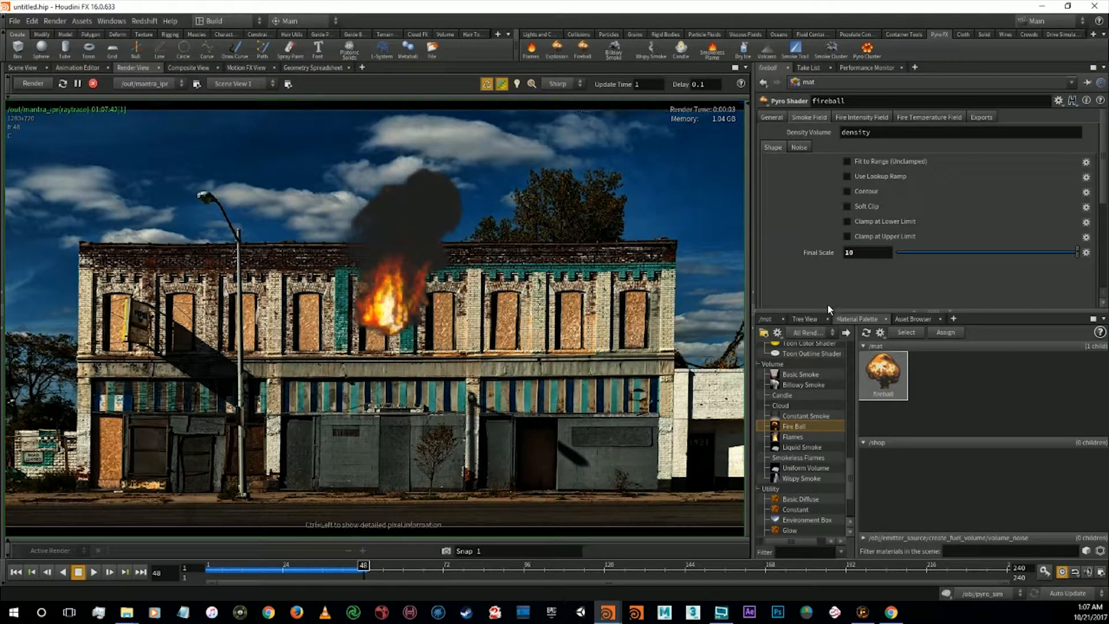
Try a Final Scale of 5 for the smoke density field, and set it to 15
left_click_drag(866, 254, 806, 268)
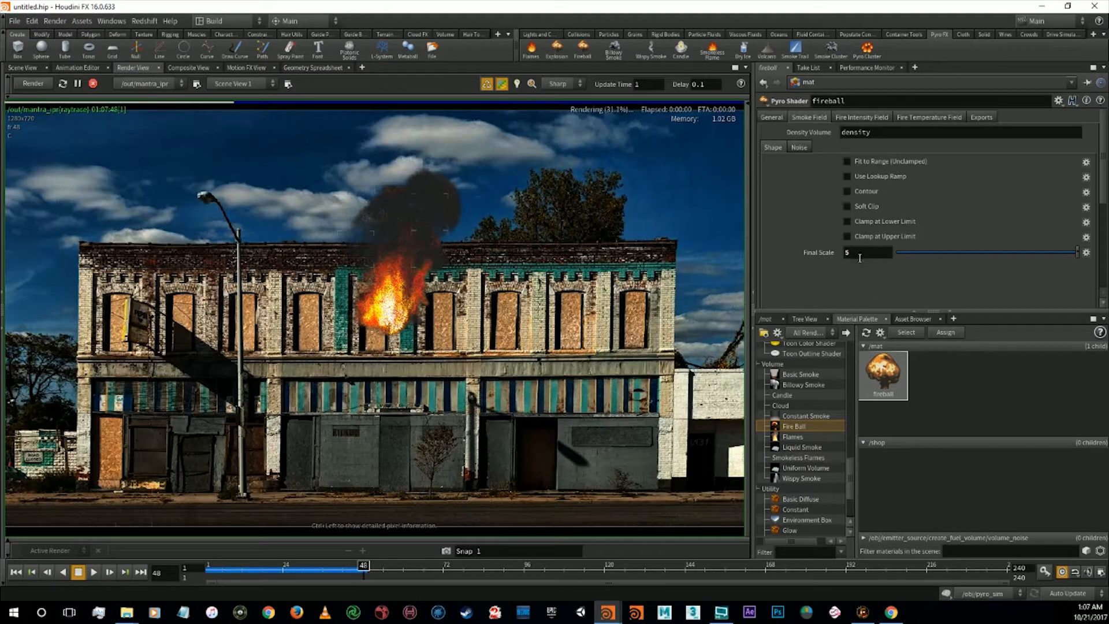
left_click_drag(857, 253, 822, 254)
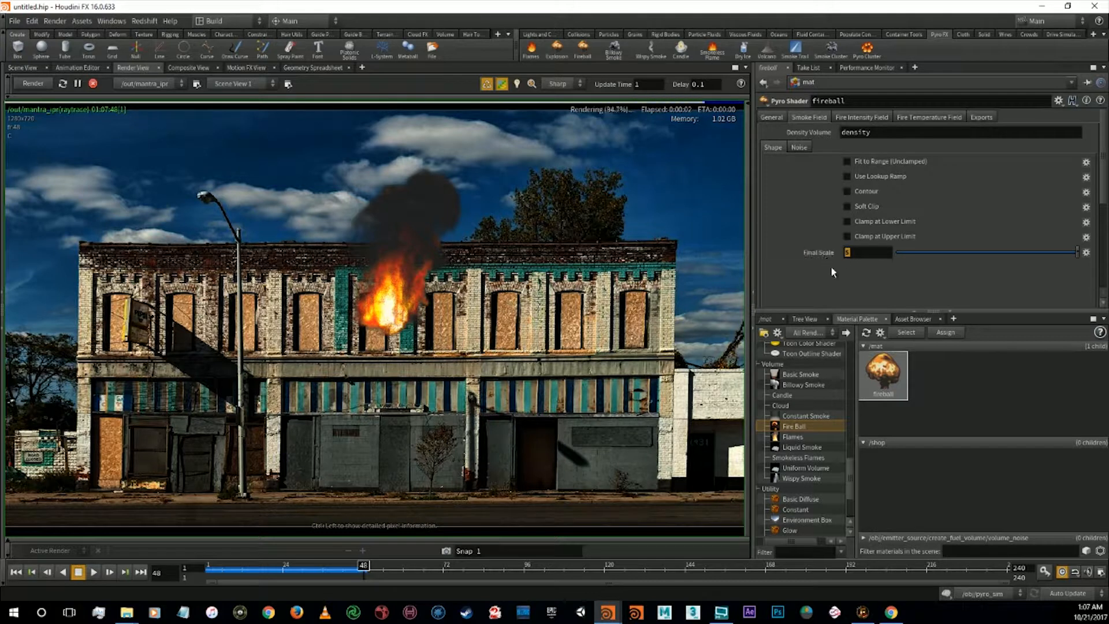
type("15")
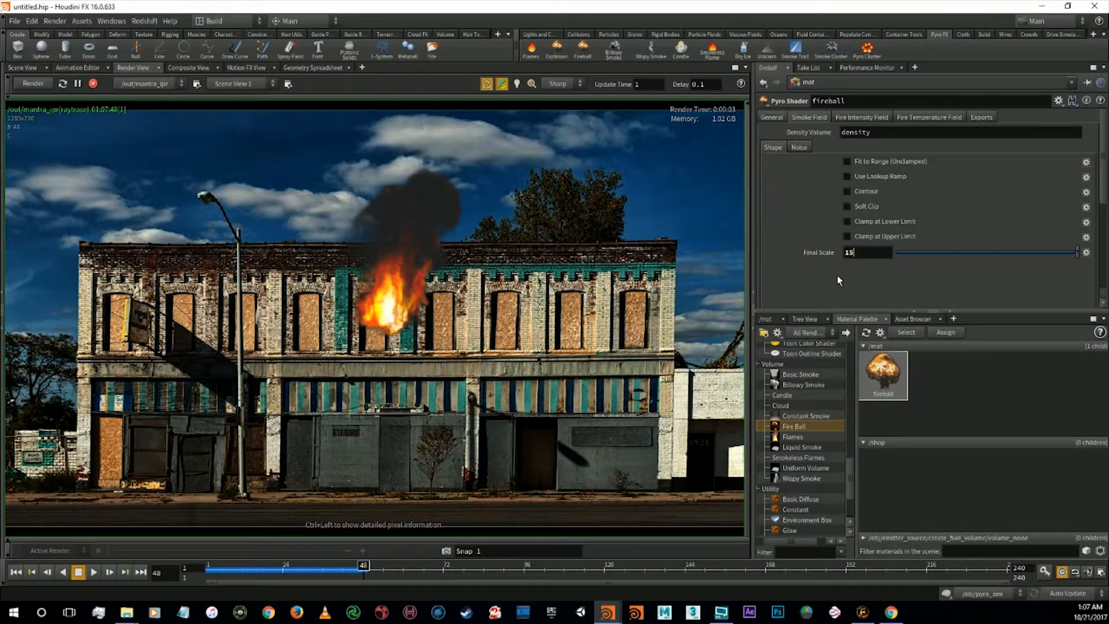
key("Return")
Try Soft Clip on the smoke field and turn it off, and test Clamp at Upper Limit with a maximum down to about 0.18
left_click(866, 206)
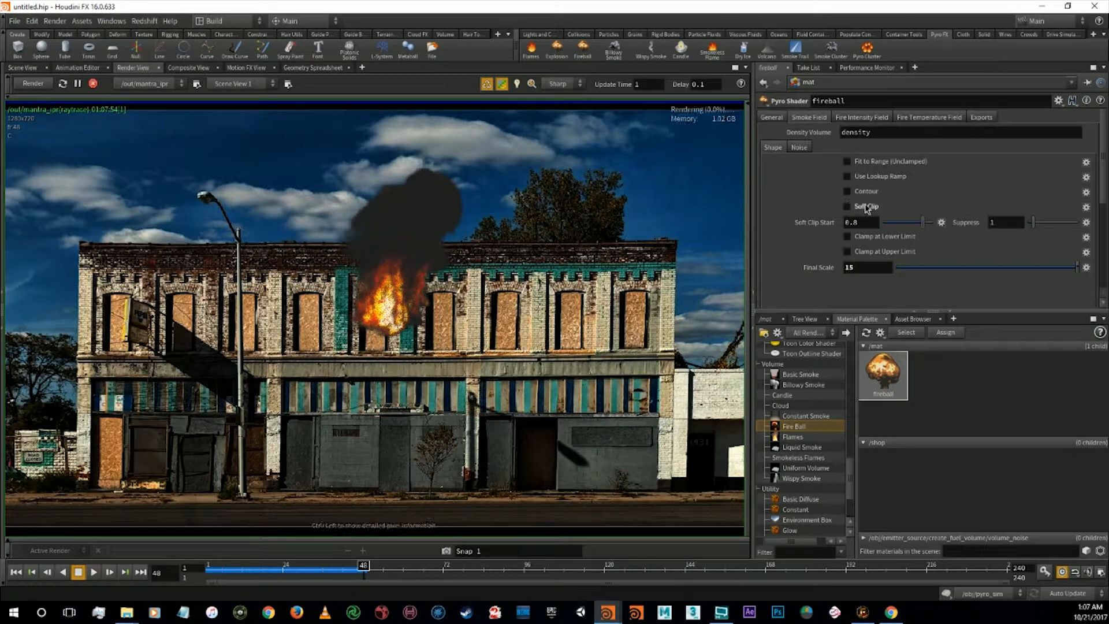
left_click(866, 206)
left_click(873, 235)
left_click(940, 253)
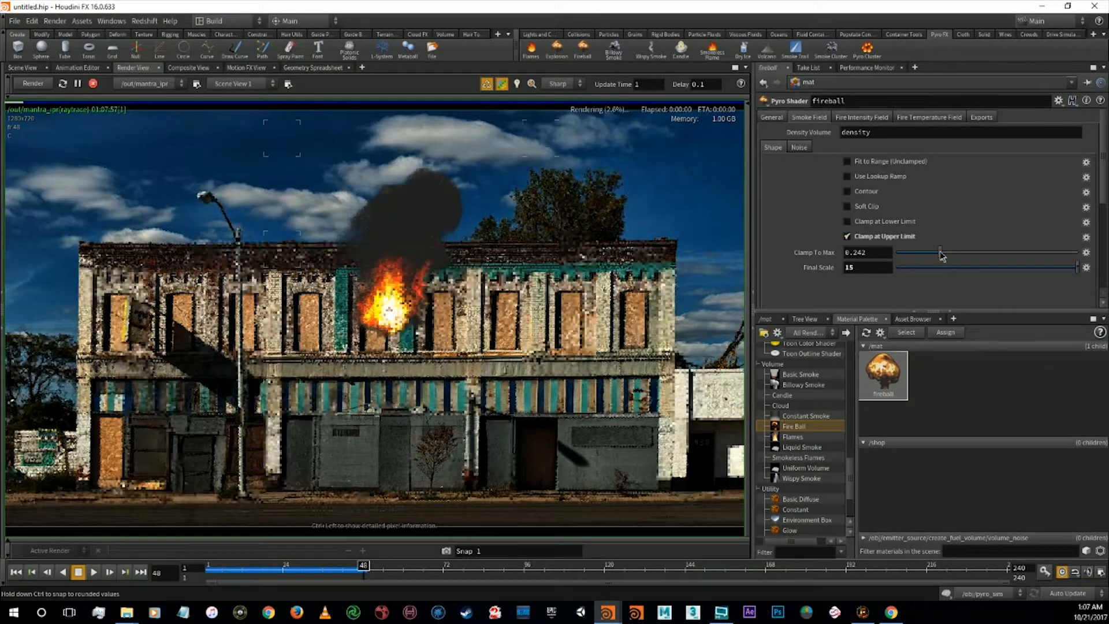
left_click_drag(941, 255, 1071, 254)
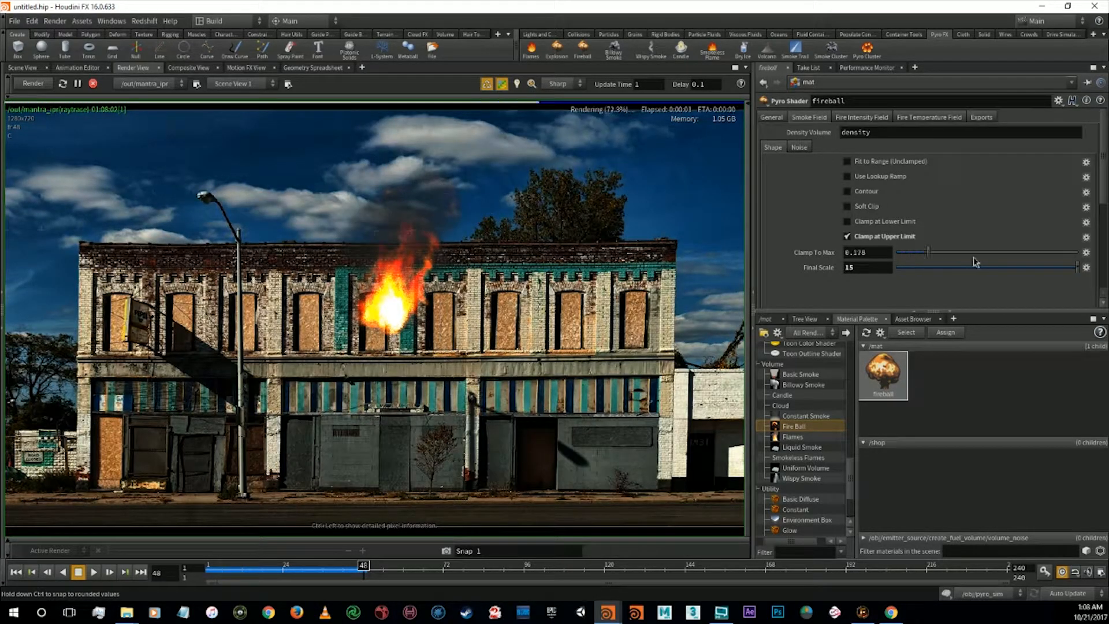
Try a Clamp To Max of 1 for the smoke field, and turn off Clamp at Upper Limit
double_click(881, 254)
type("41")
key("Return")
left_click_drag(861, 254, 824, 254)
type("1")
key("Return")
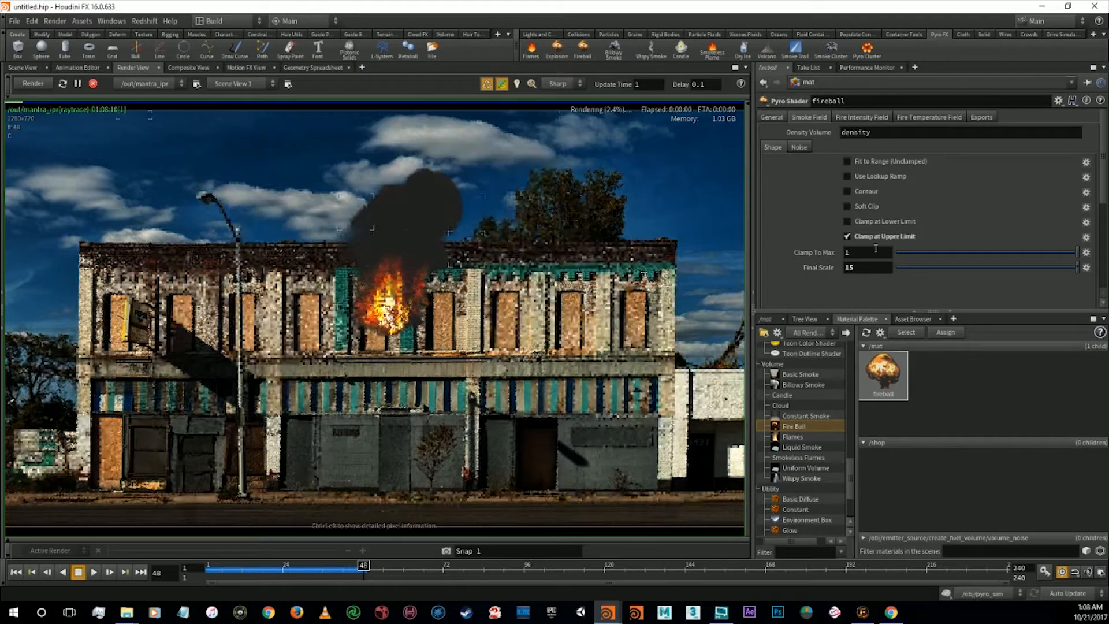
left_click(848, 236)
Try Soft Clip, Contour, Use Lookup Ramp and Fit to Range on the smoke field, turning each off again
left_click(859, 209)
left_click(861, 208)
left_click(862, 192)
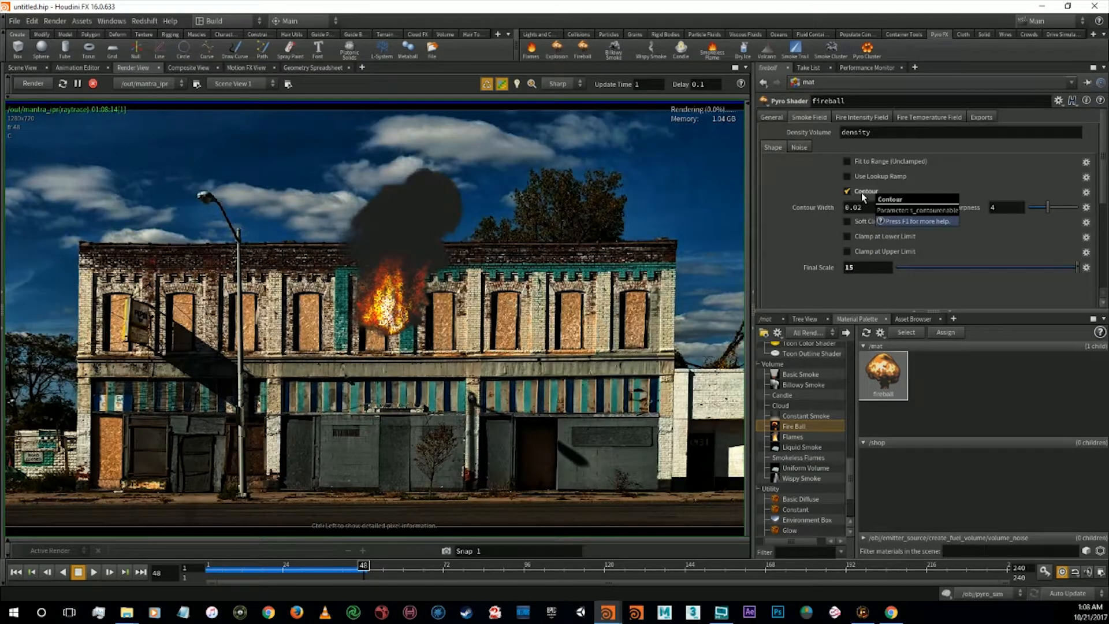
left_click(863, 191)
left_click(864, 178)
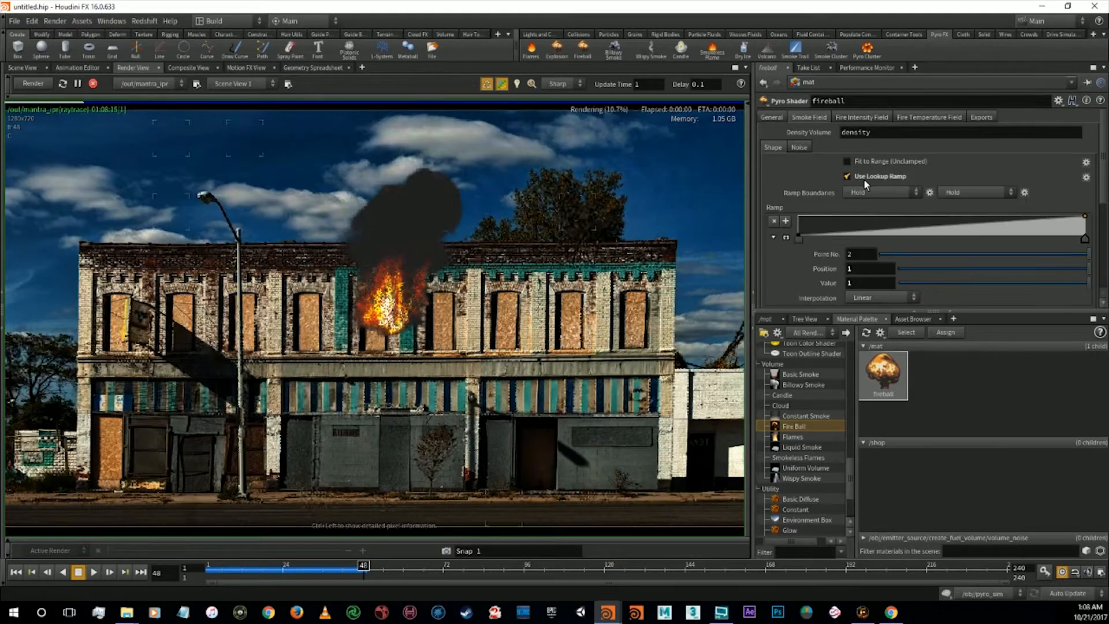
left_click(864, 178)
left_click(879, 163)
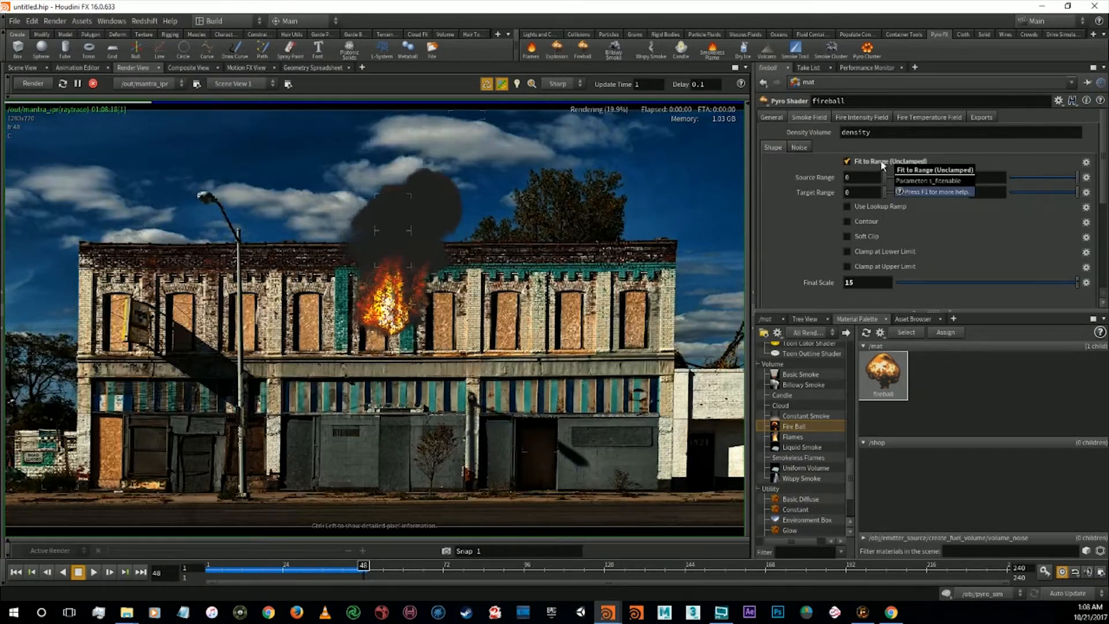
left_click(881, 161)
left_click(923, 118)
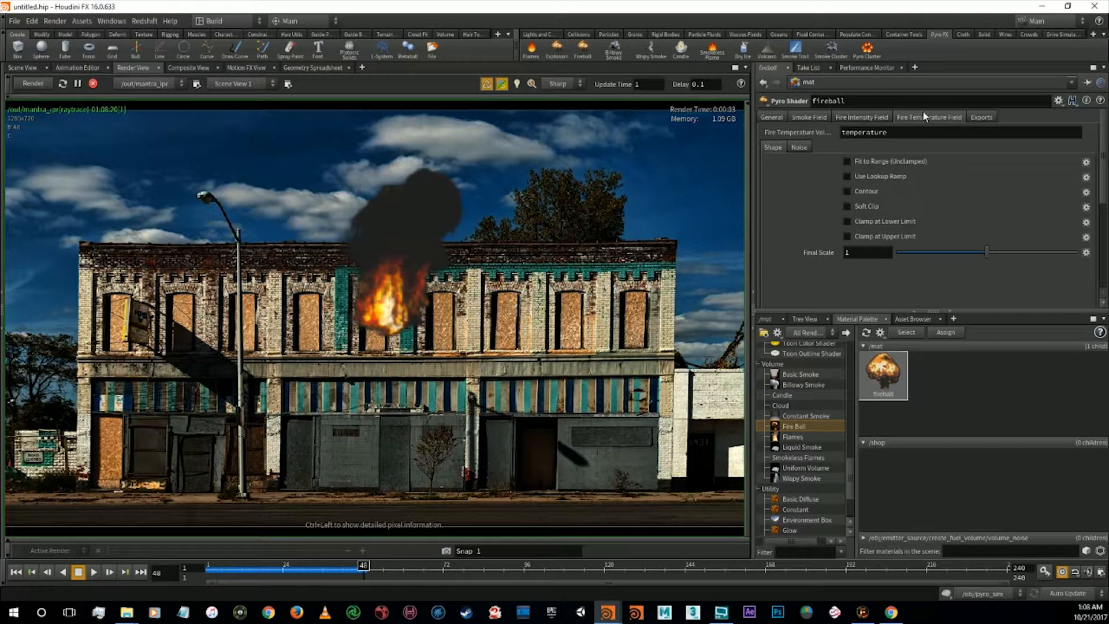
Set the fireball shader's fire Temp>Color Mapping to Physical (Black-Body)
left_click(878, 118)
left_click(774, 118)
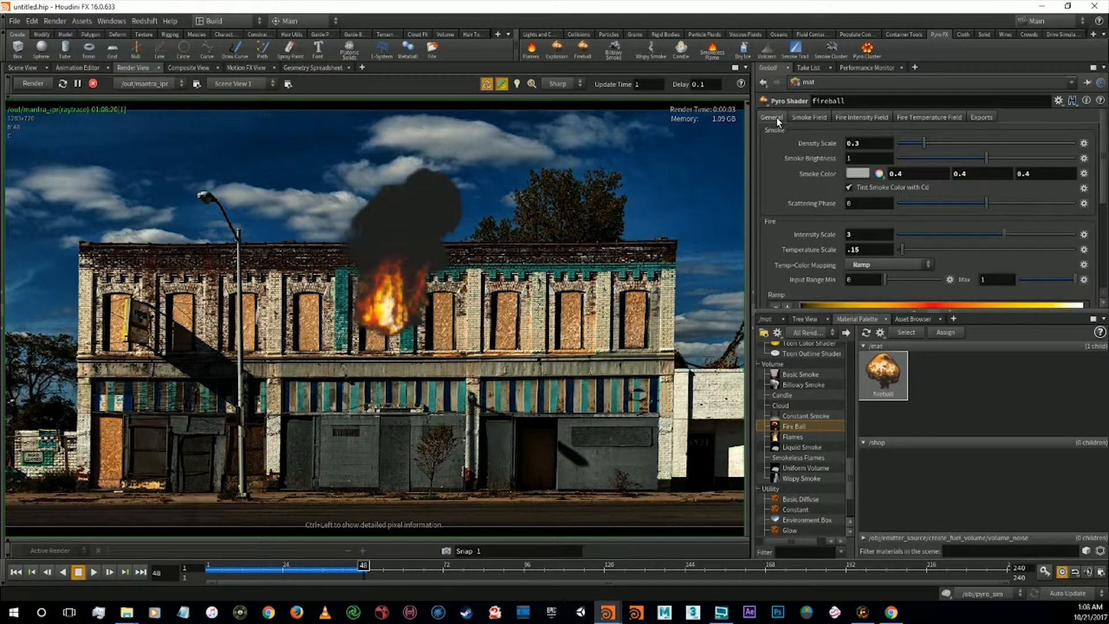
scroll(838, 247, "down", 3)
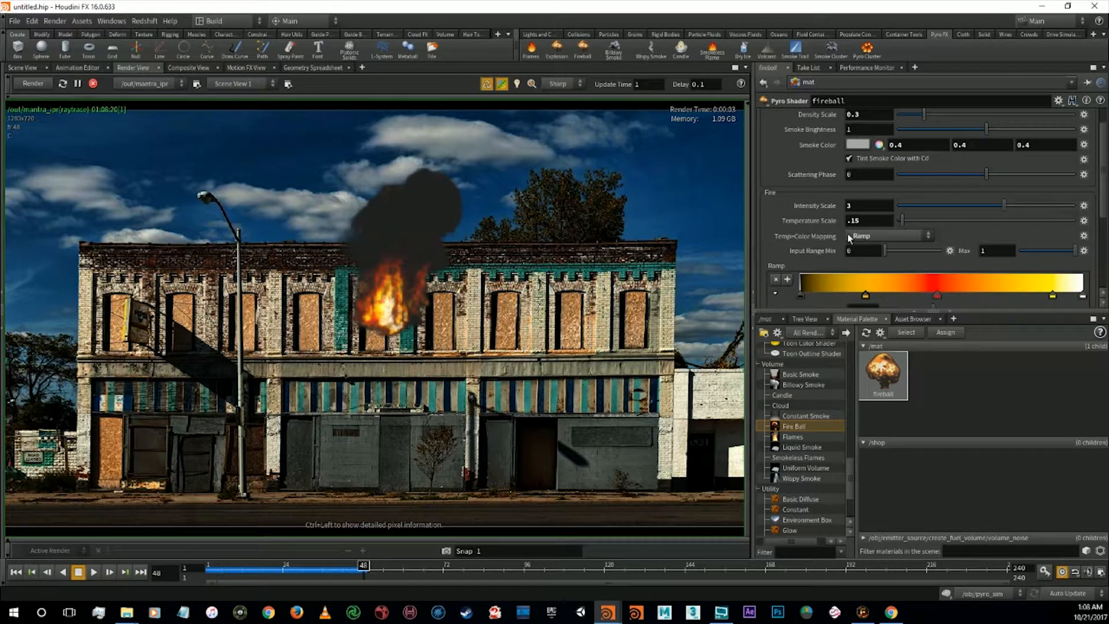
left_click(879, 207)
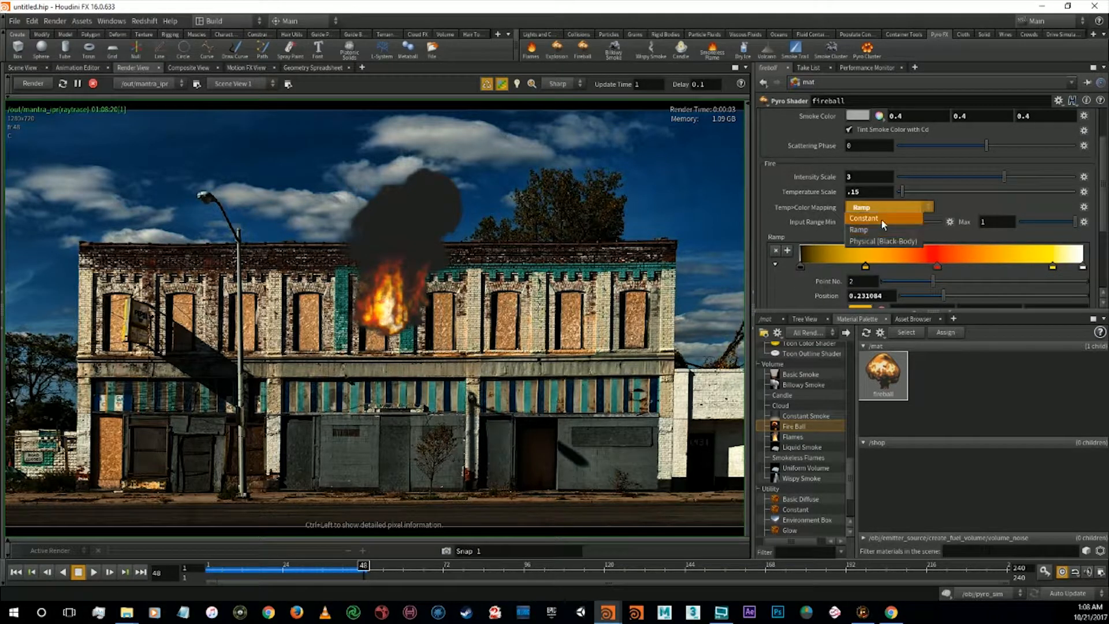
left_click(882, 241)
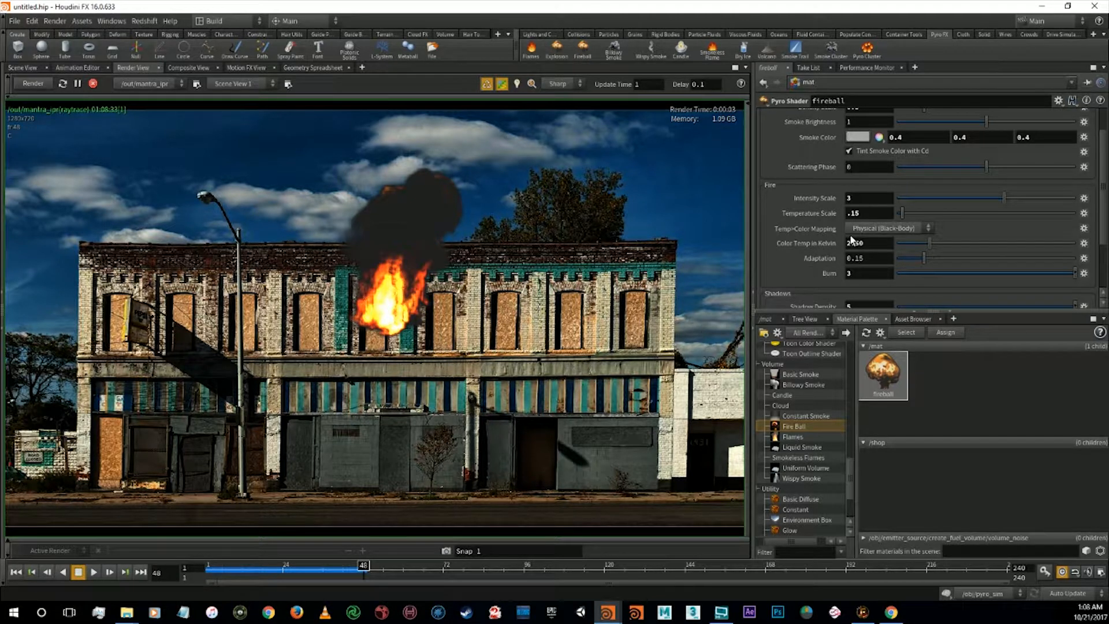
Try fire Temperature Scale values of 1, .5 and .2 on the fireball shader
scroll(866, 211, "up", 3)
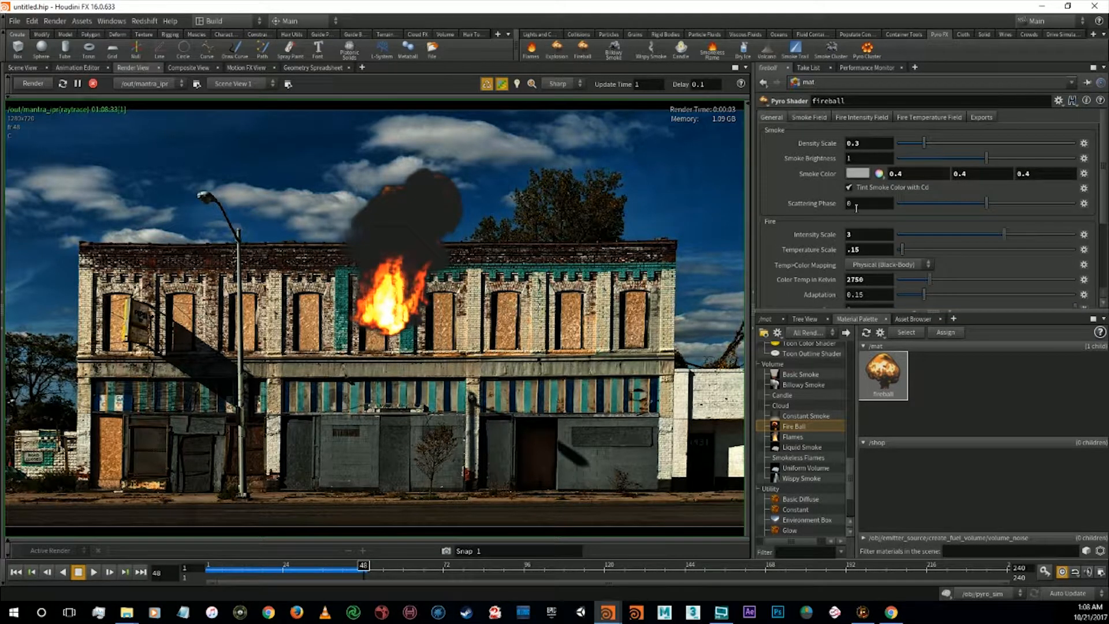
scroll(856, 208, "down", 3)
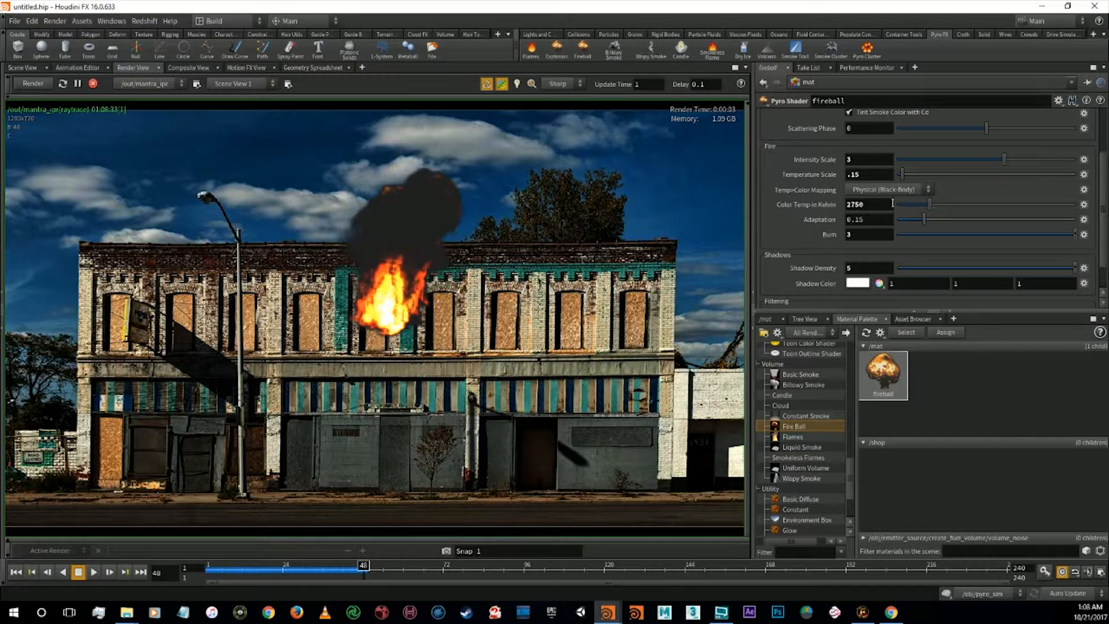
left_click(877, 174)
type("1")
key("Return")
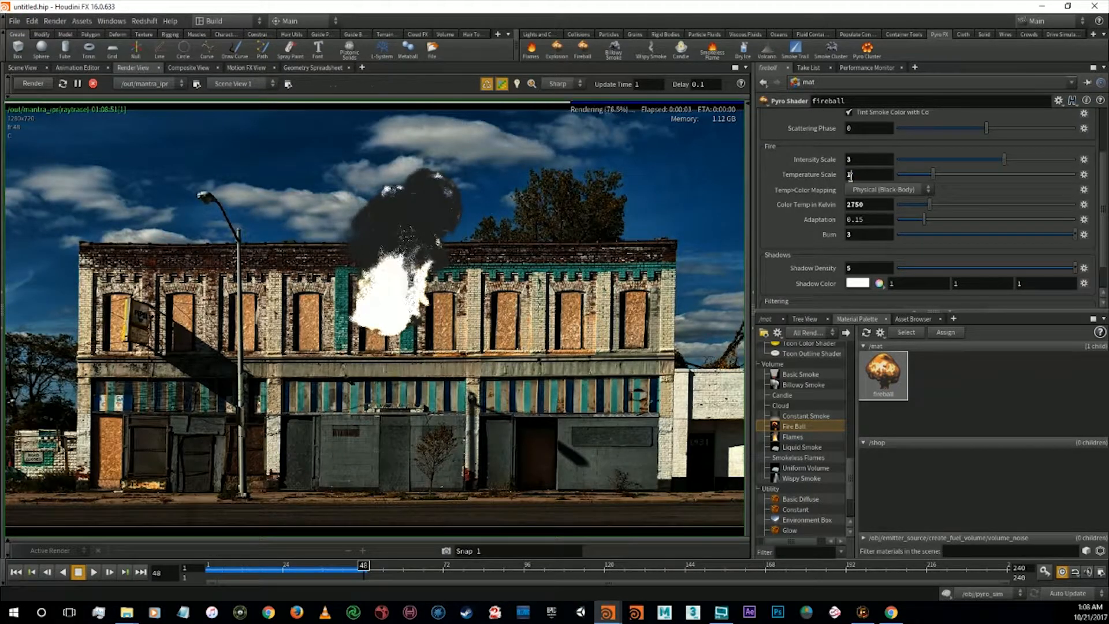
type(".5")
key("Return")
key("BackSpace")
type("2")
key("Return")
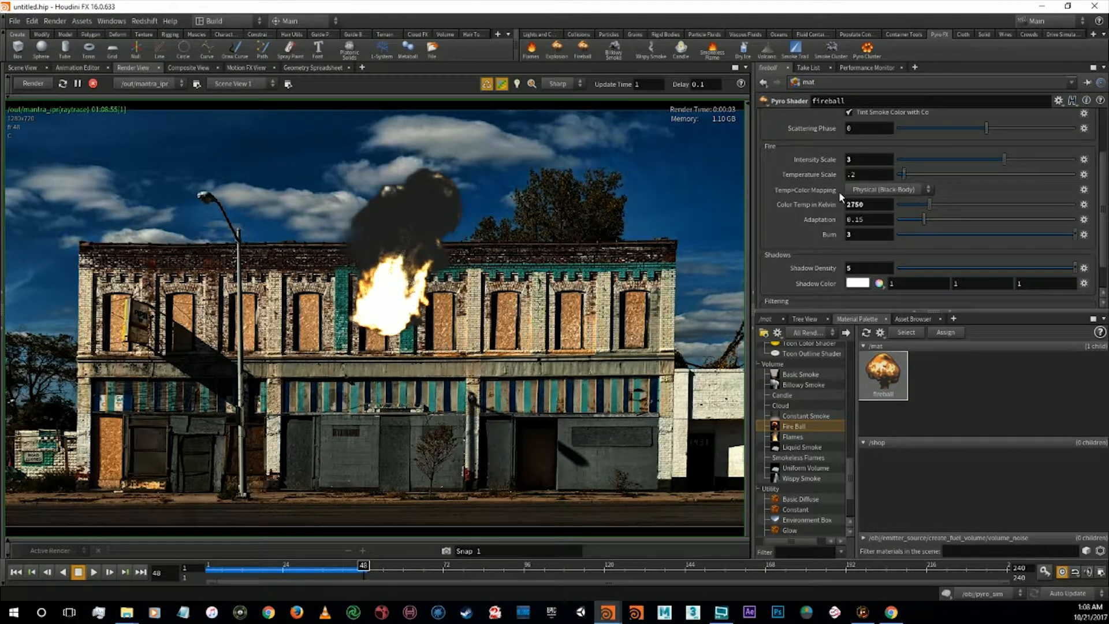
Set the fireball shader's fire Temperature Scale to .09
key("BackSpace")
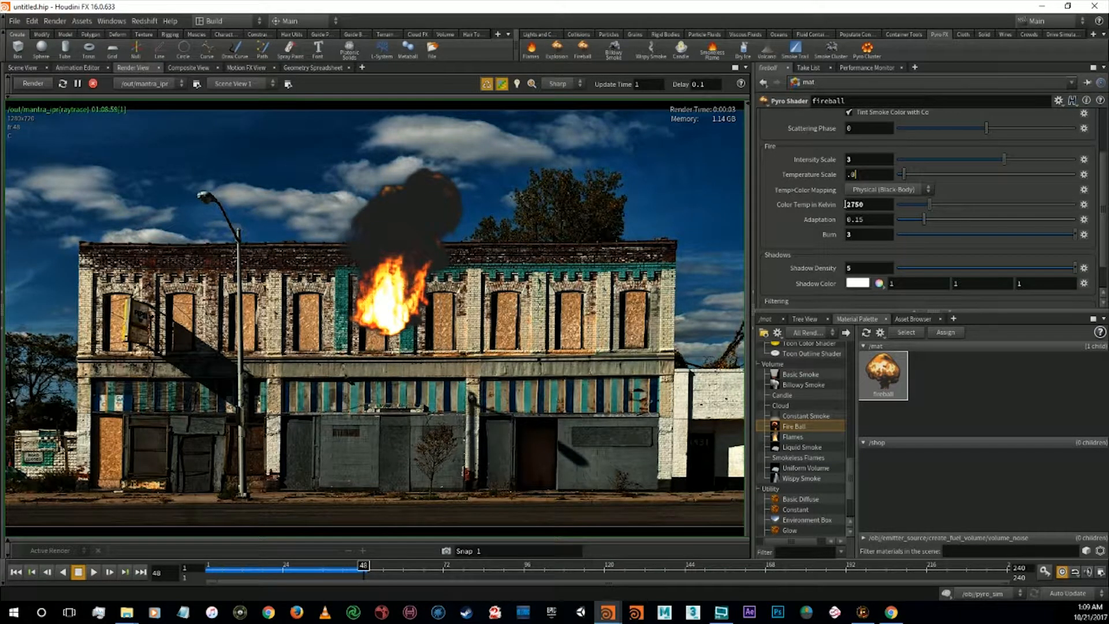
type("09")
key("Return")
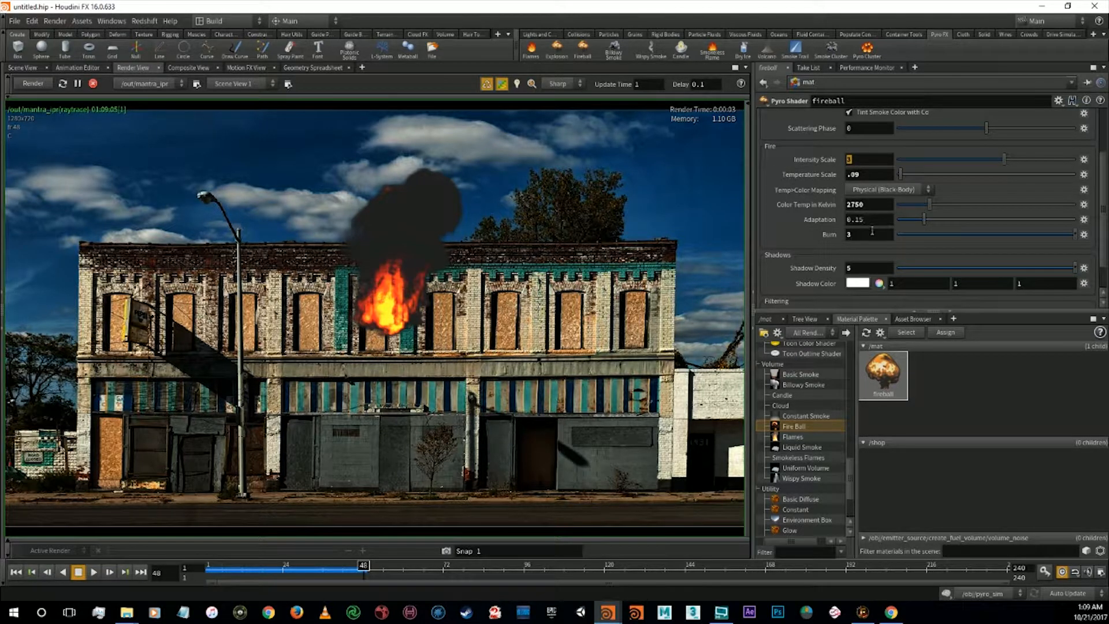
scroll(876, 257, "down", 2)
scroll(878, 262, "up", 5)
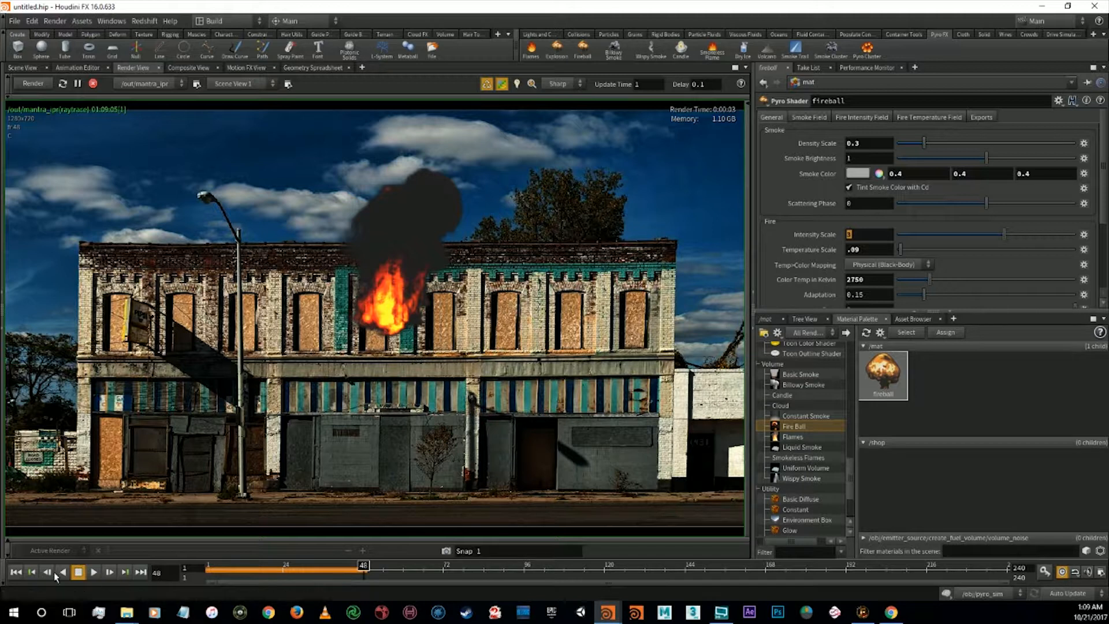
Replay the explosion from frame 1 and review its render at frames 30, 43, 57, 73 and 117, ending on frame 41
left_click(12, 573)
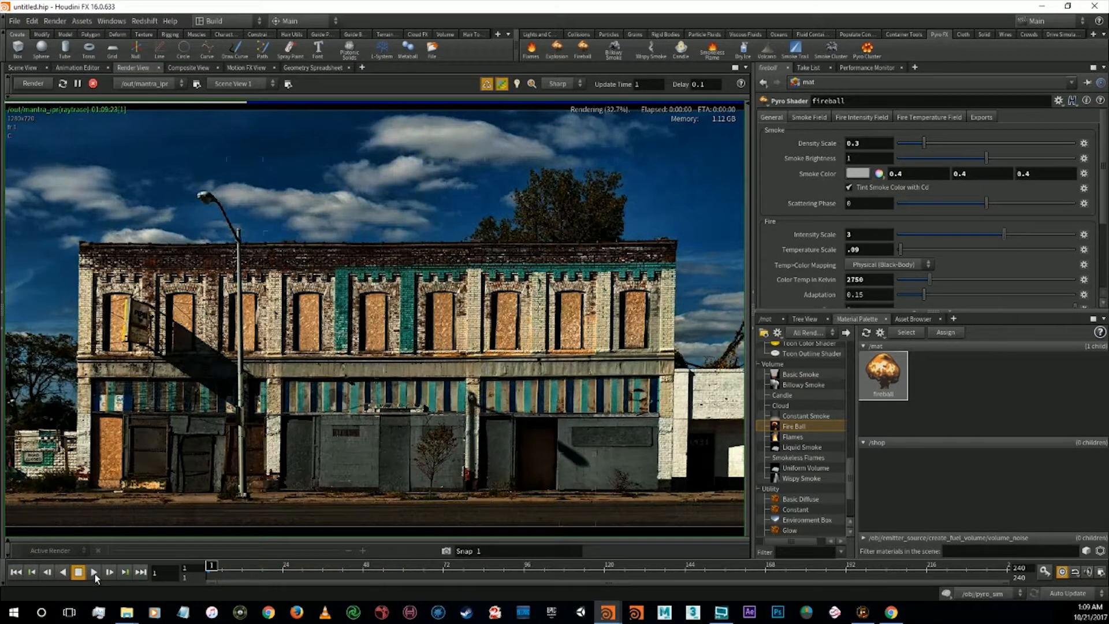
left_click(93, 573)
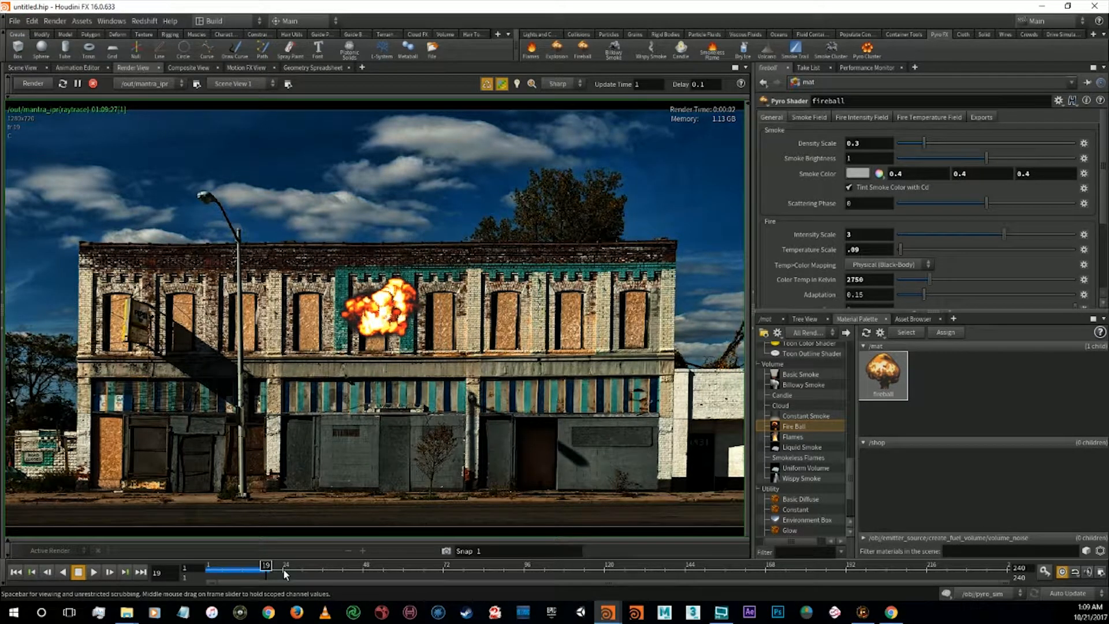
left_click(306, 573)
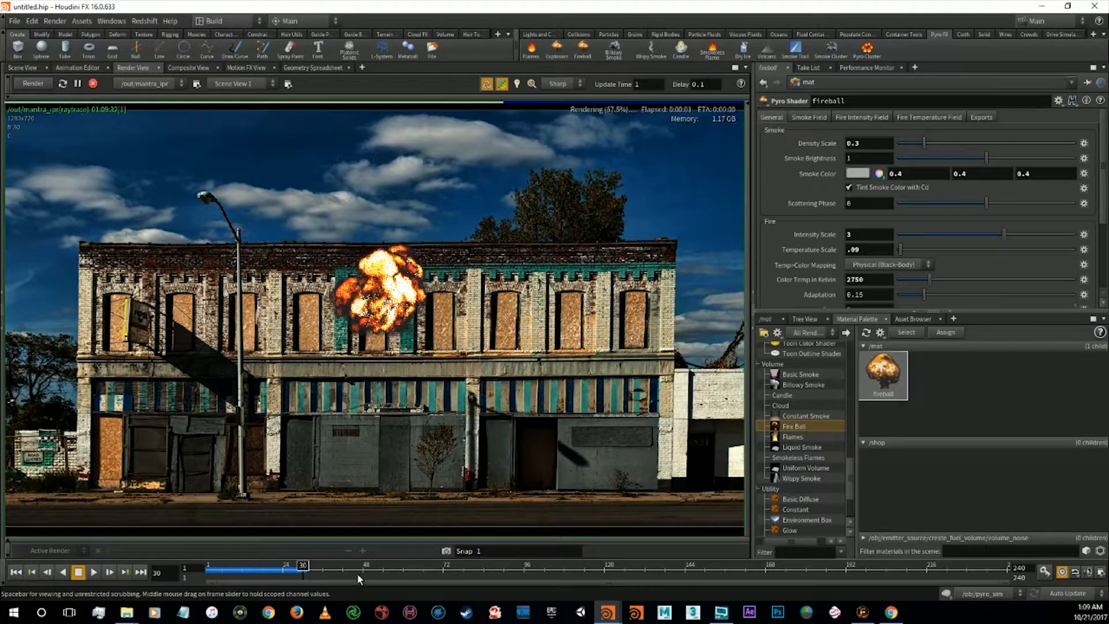
left_click(348, 569)
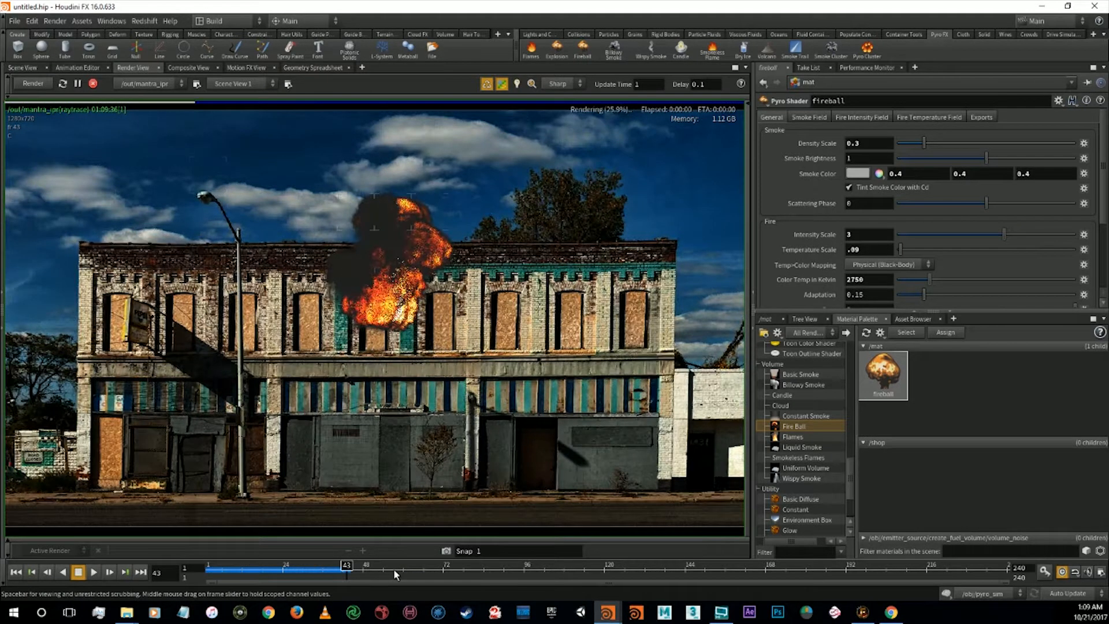
left_click(394, 568)
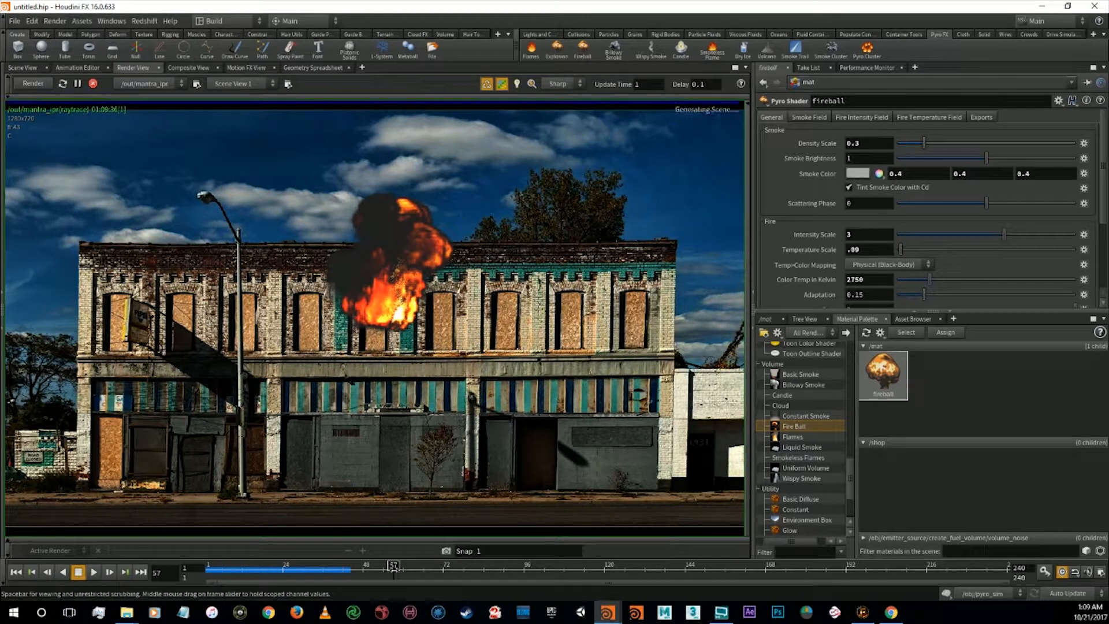
left_click(447, 568)
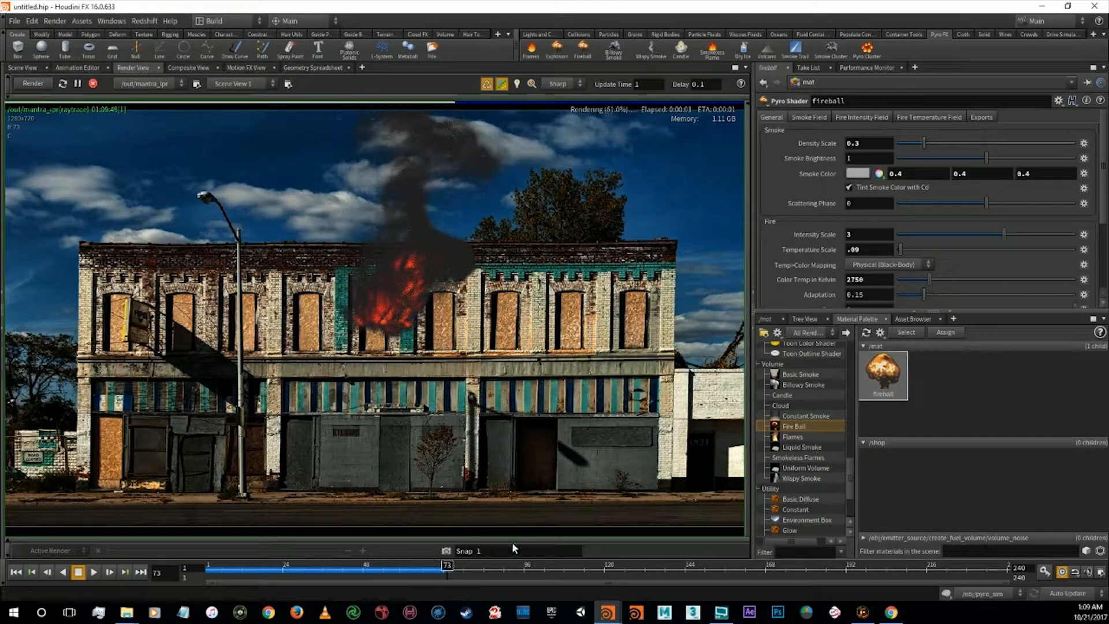
left_click(516, 569)
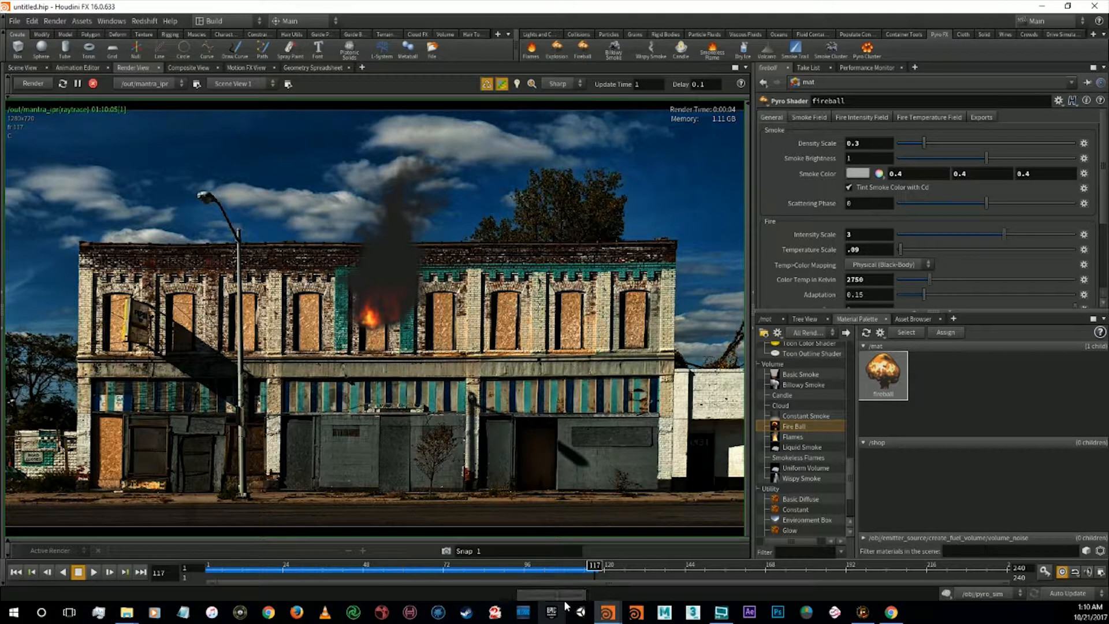
left_click(339, 569)
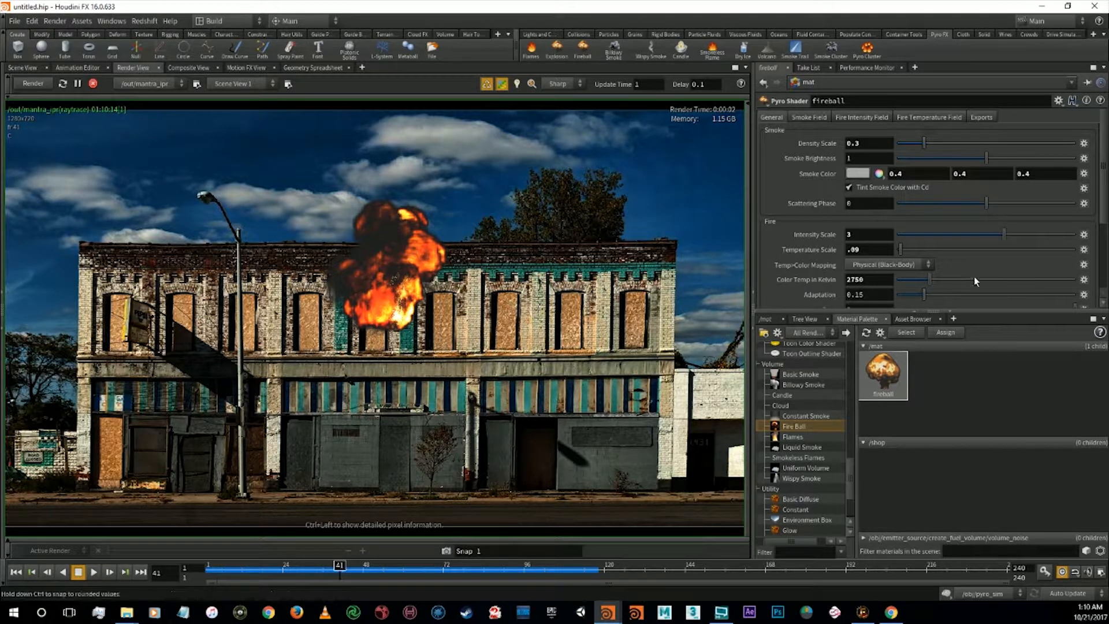
Turn Tint Smoke Color with Cd off and on again, and set the smoke Density Scale to 3
left_click(878, 186)
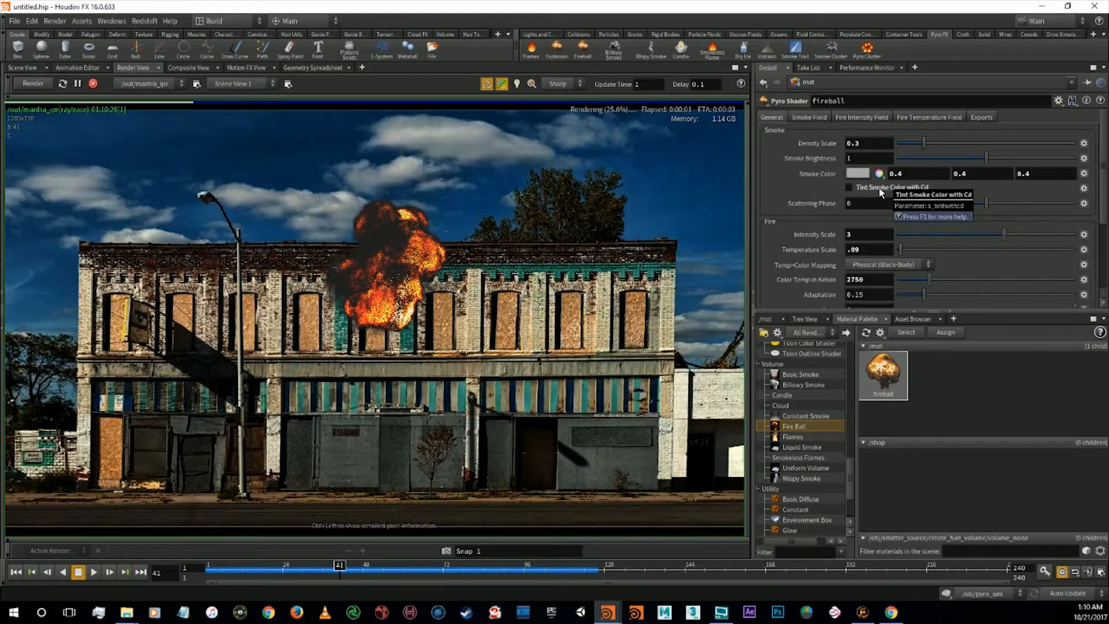
left_click(878, 186)
left_click_drag(879, 143, 842, 143)
type("3")
key("Return")
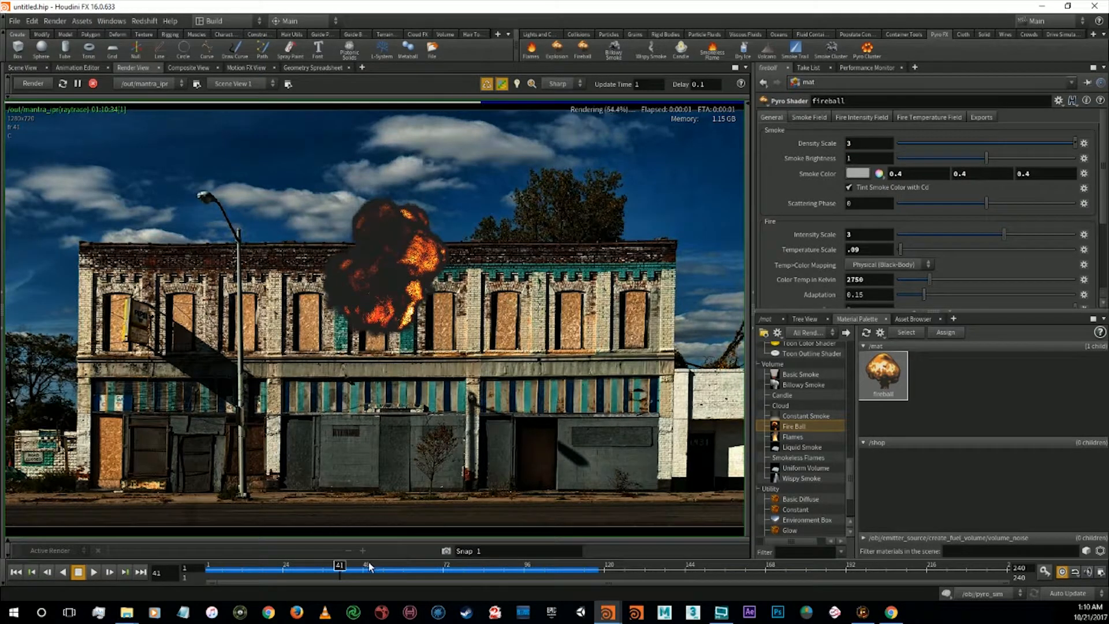
Set the fireball's smoke Density Scale to 30 and its smoke field Final Scale to 1, previewing the render at frame 67
left_click(284, 569)
left_click(427, 569)
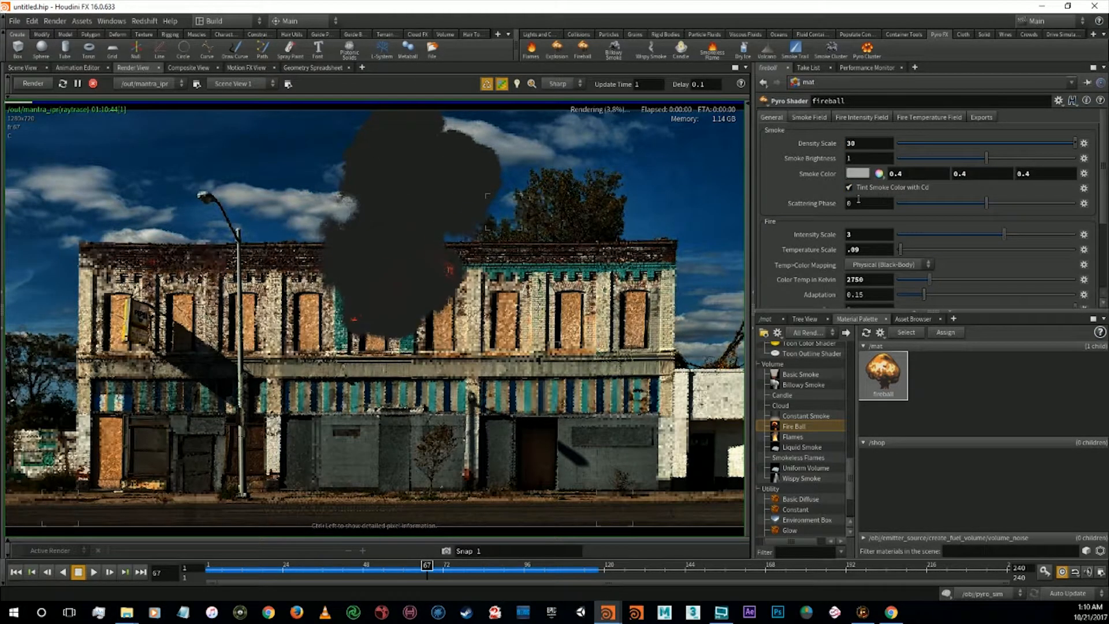
left_click(809, 117)
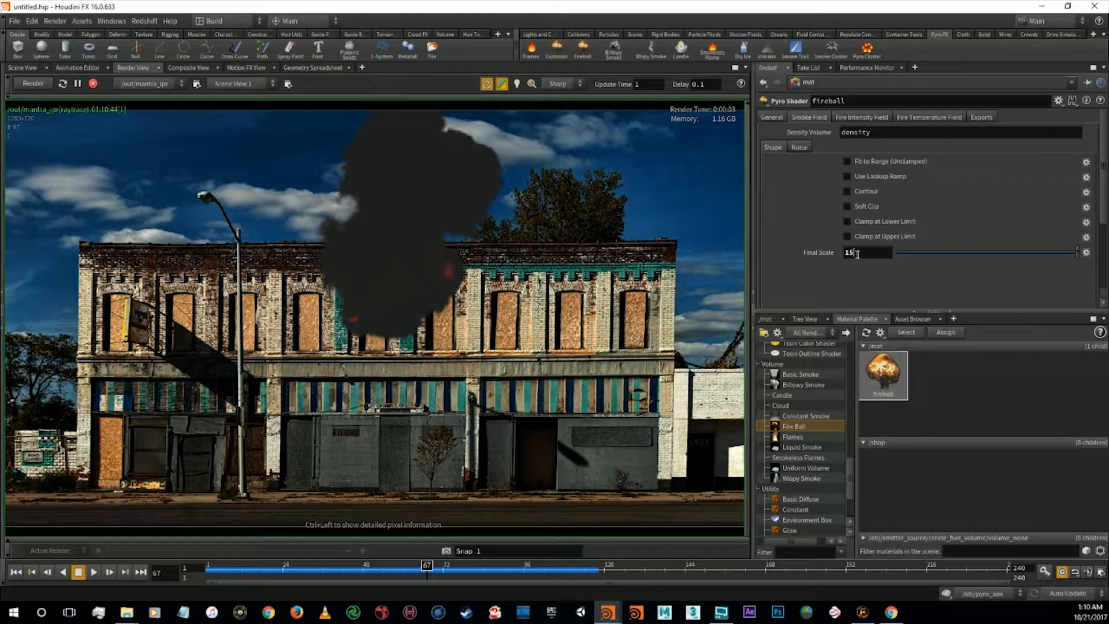
type("1")
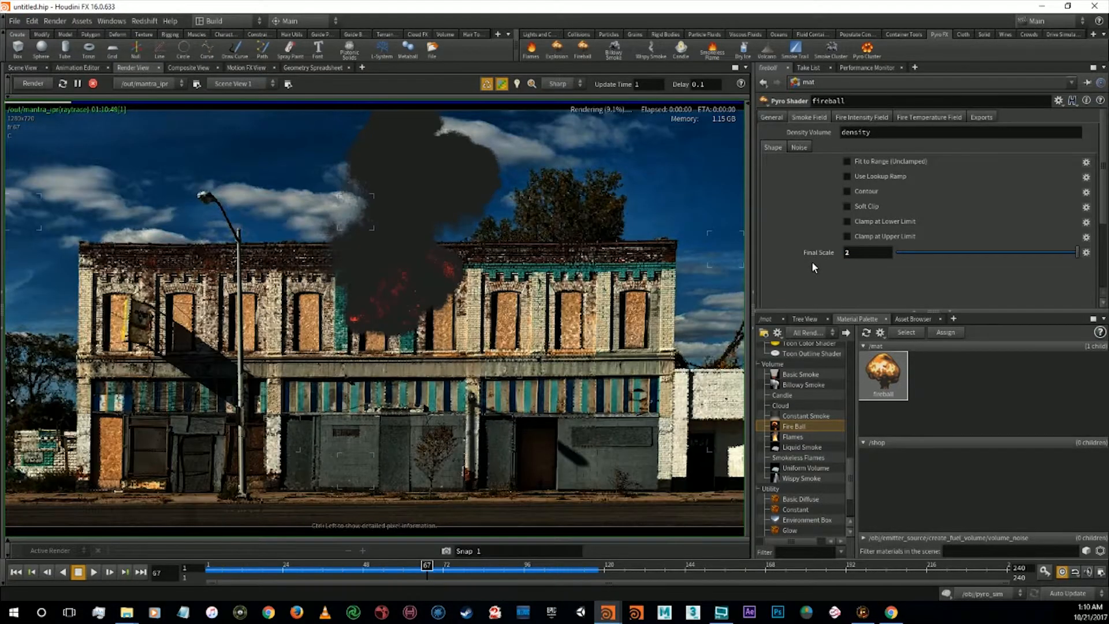
key("Return")
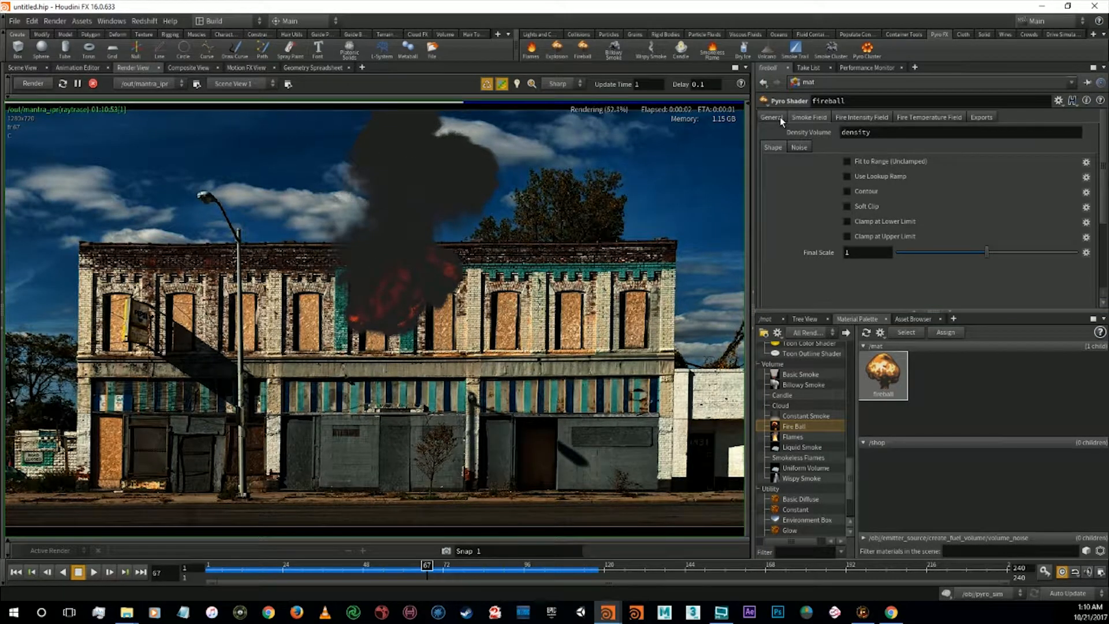
Try a smoke field Final Scale of 3, preview it at frame 32, and restore the scale to 1
type("3")
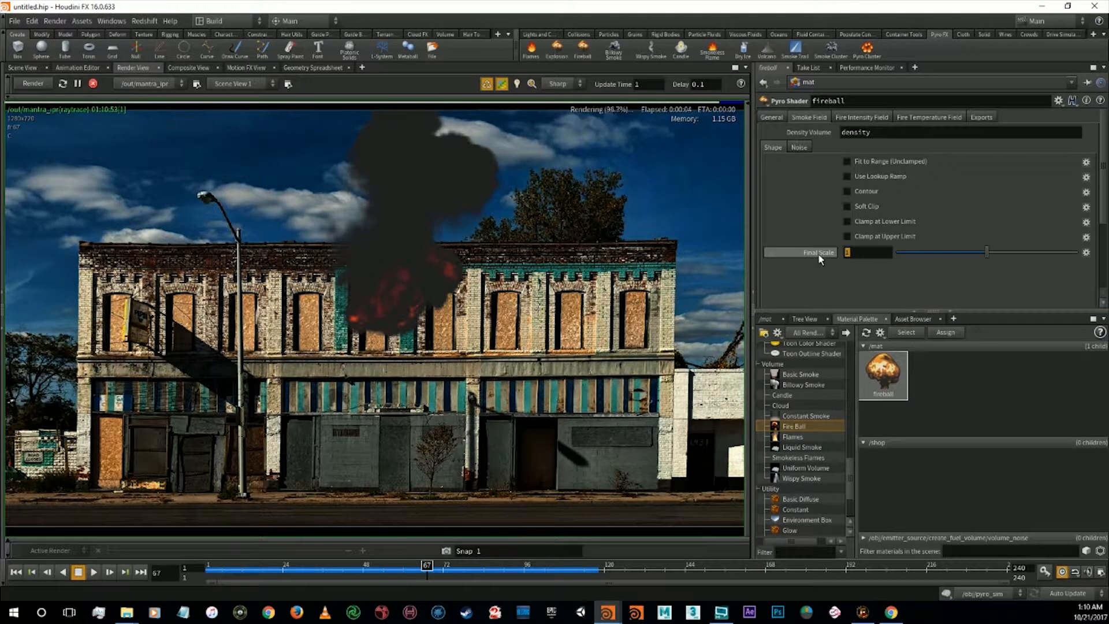
key("Return")
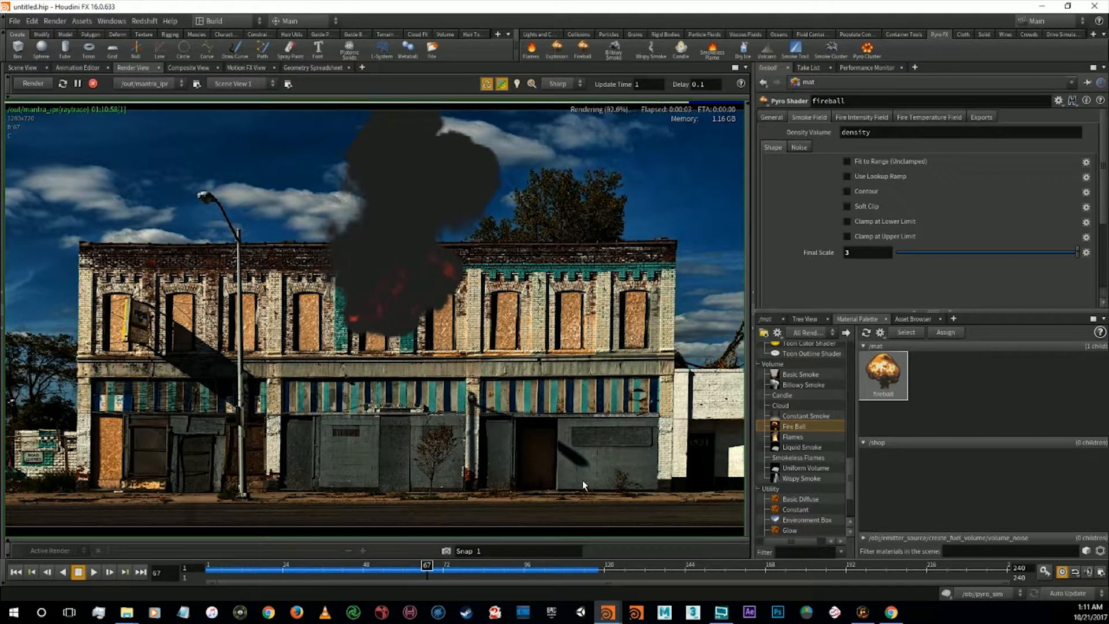
left_click(312, 574)
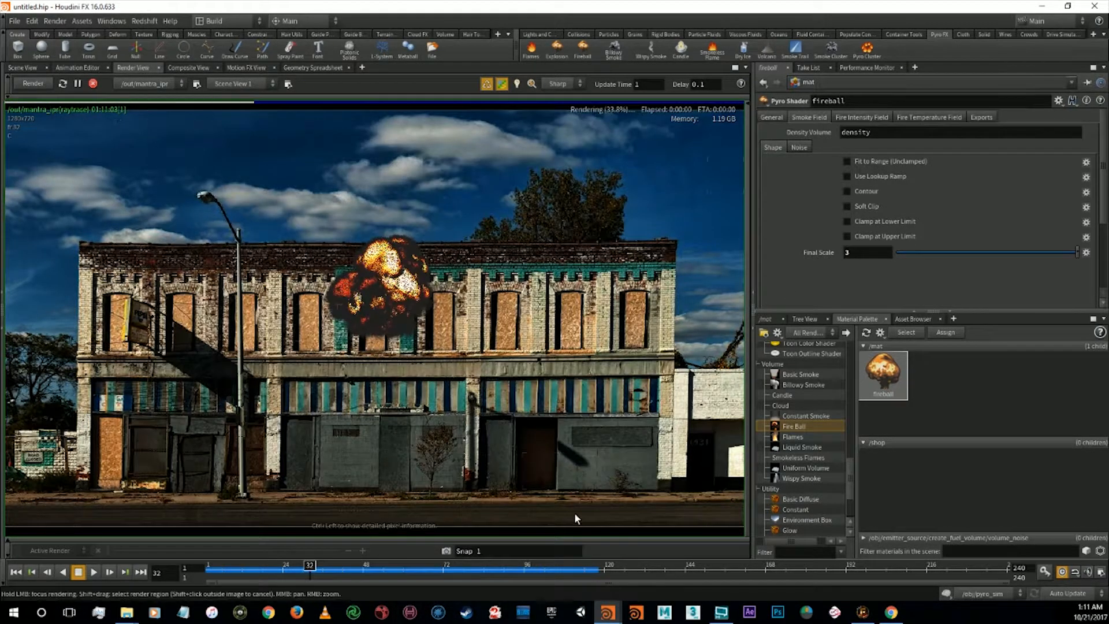
type("1")
key("Return")
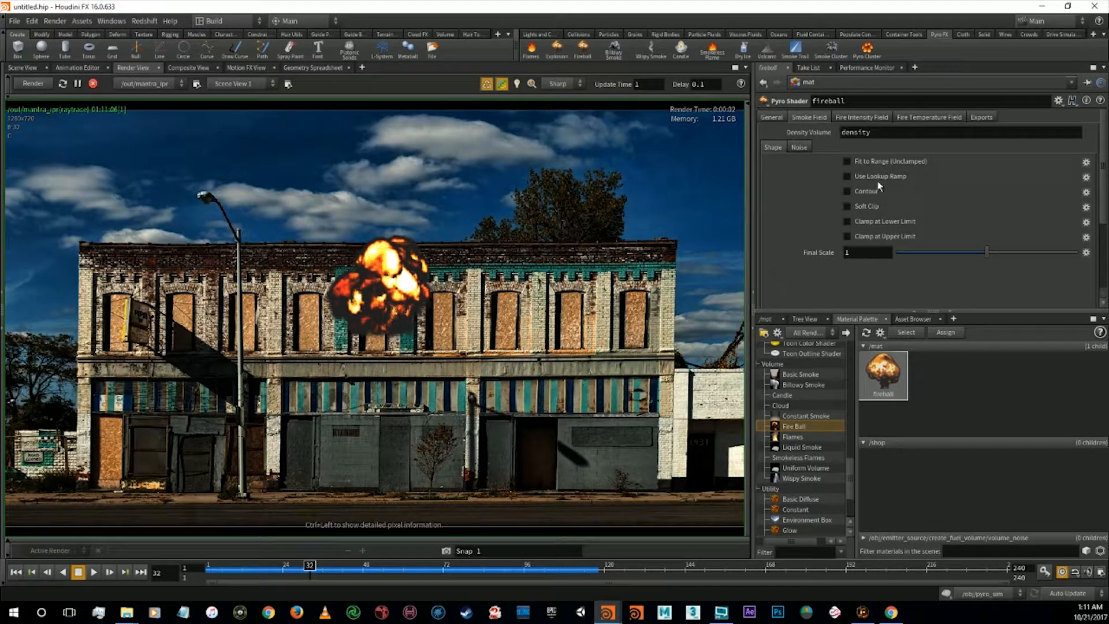
Reset the fire intensity field's Final Scale to its default and preview the render at frame 47
left_click(860, 116)
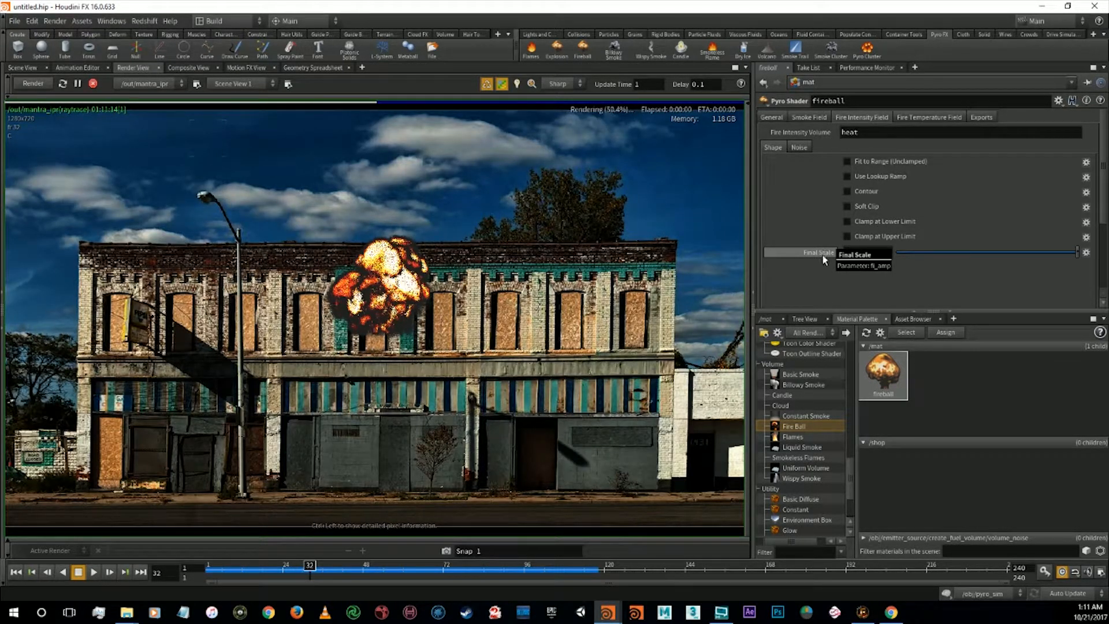
middle_click(825, 256, "ctrl")
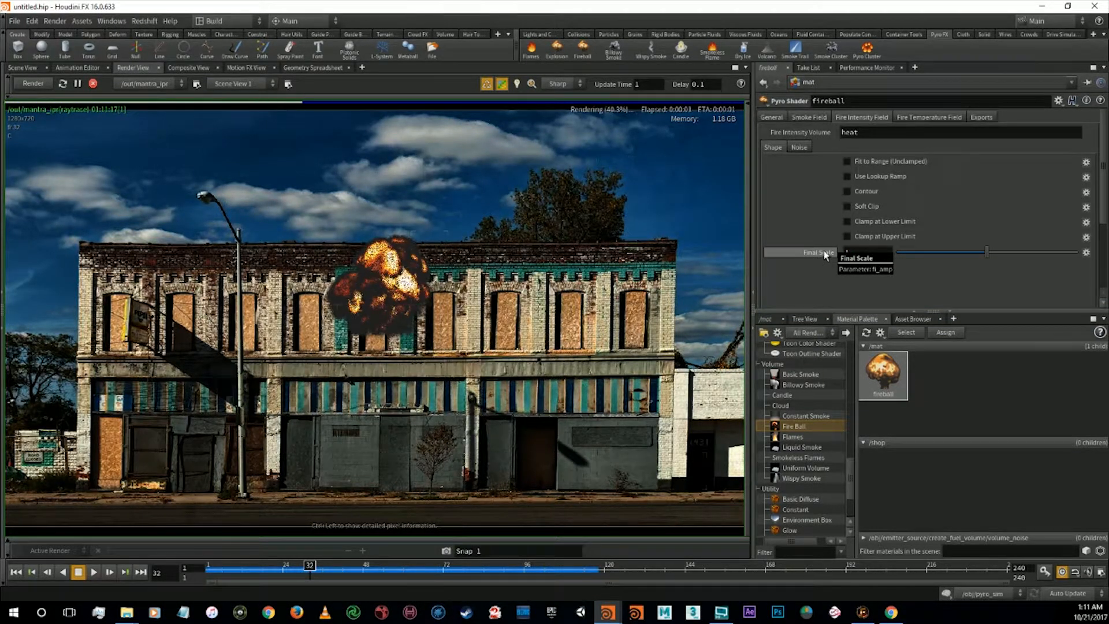
left_click(361, 570)
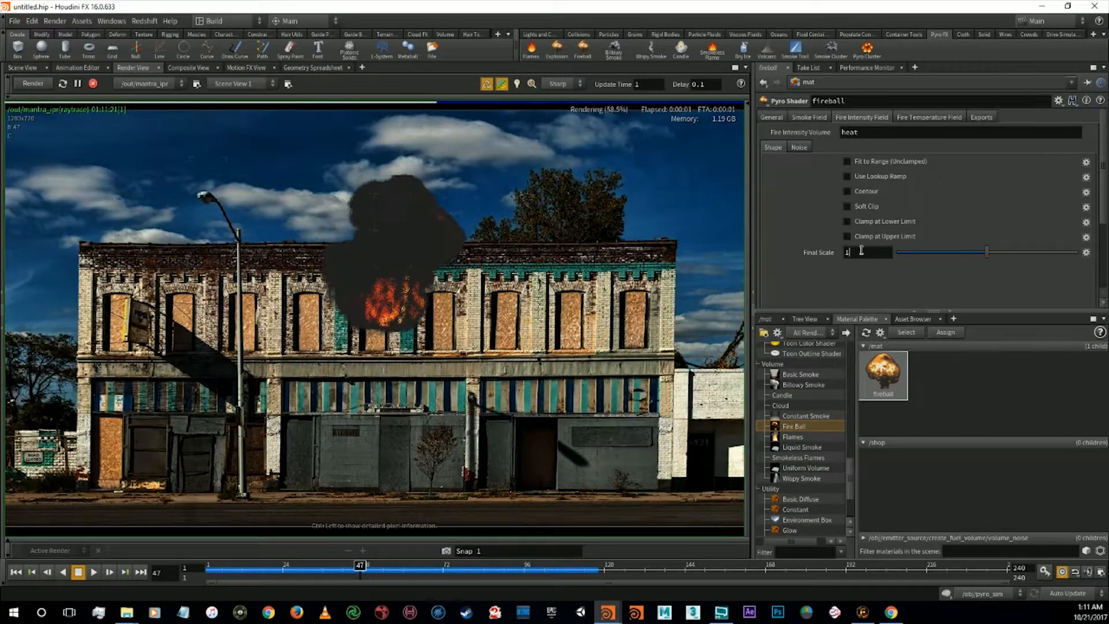
Compare fire intensity field Final Scale values of 25 and 5, and settle on 2
type("25")
key("Return")
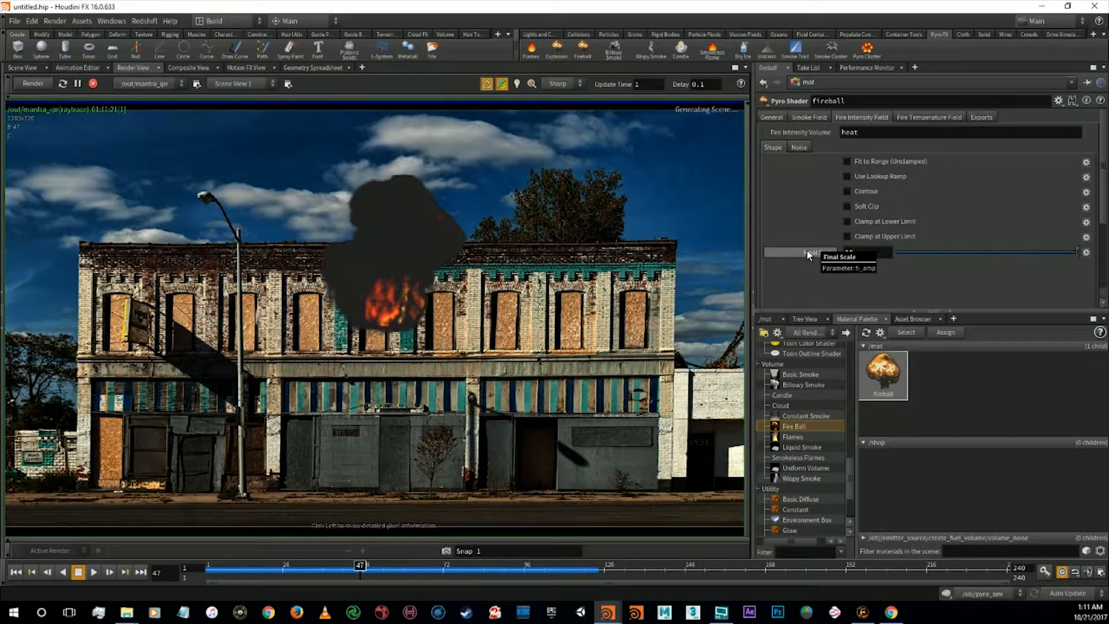
left_click(865, 255)
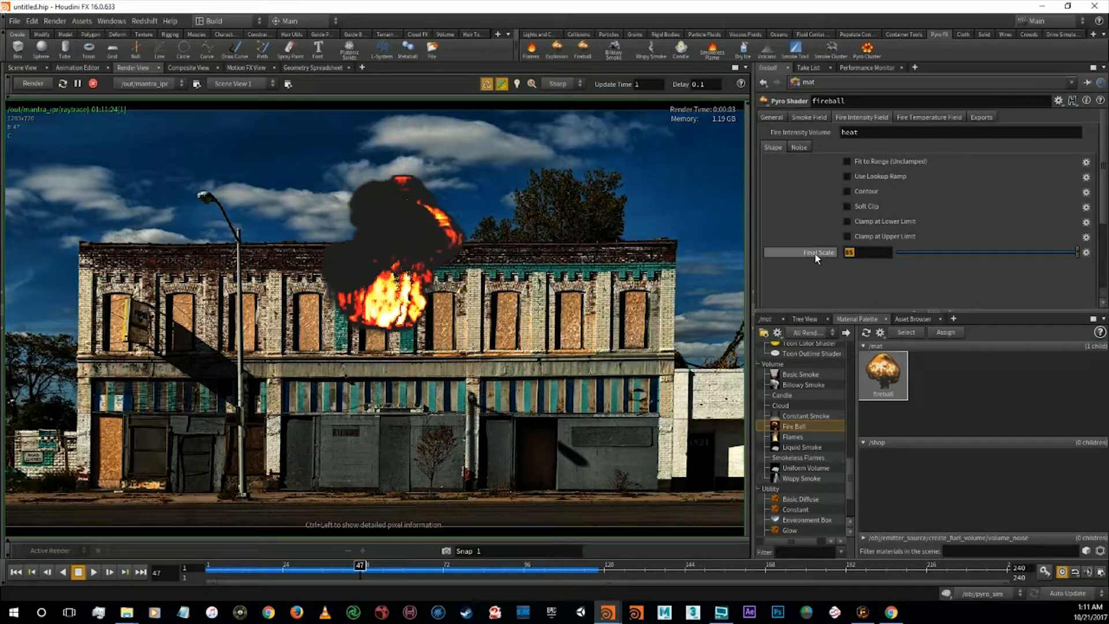
type("5")
key("Return")
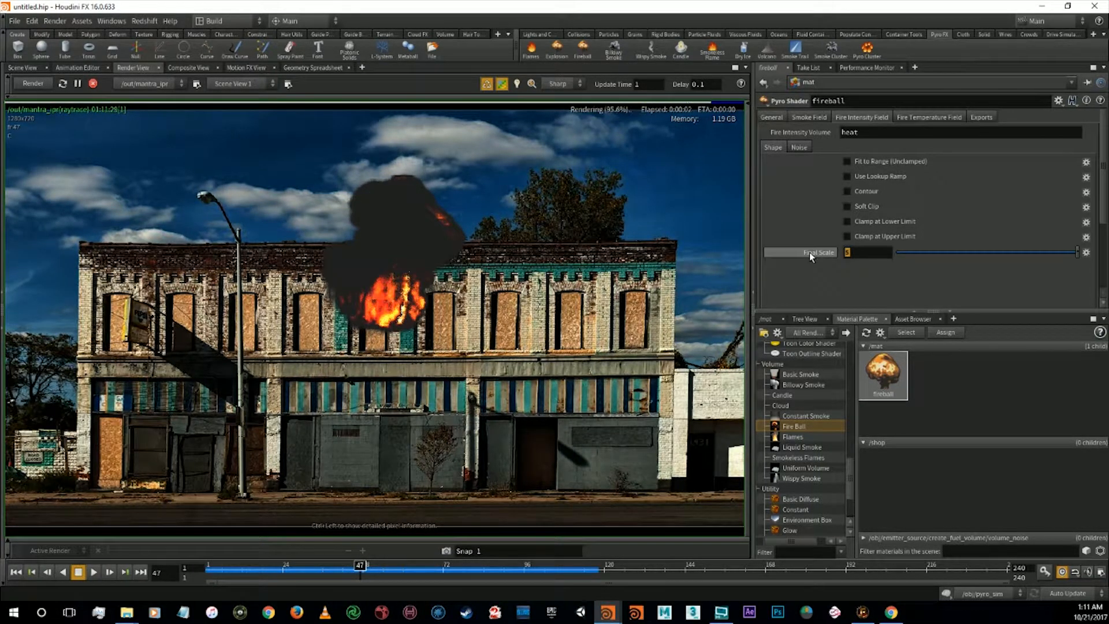
middle_click(809, 254, "ctrl")
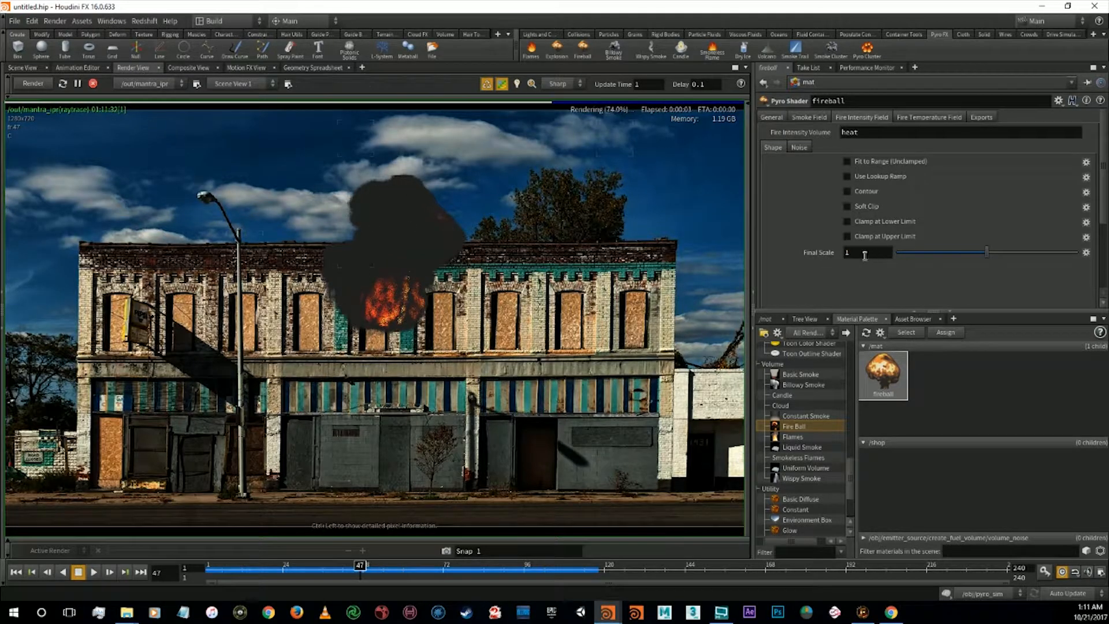
type("2")
key("Return")
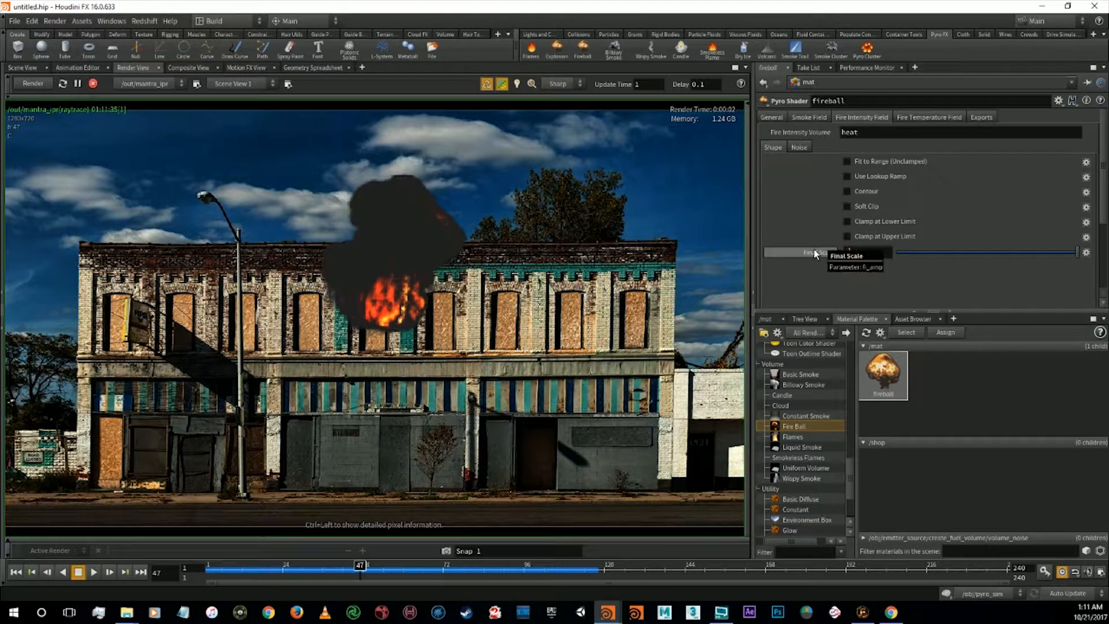
Try fire Intensity Scale values of 5 and 9 in the general shader settings, and settle on 2
left_click(811, 113)
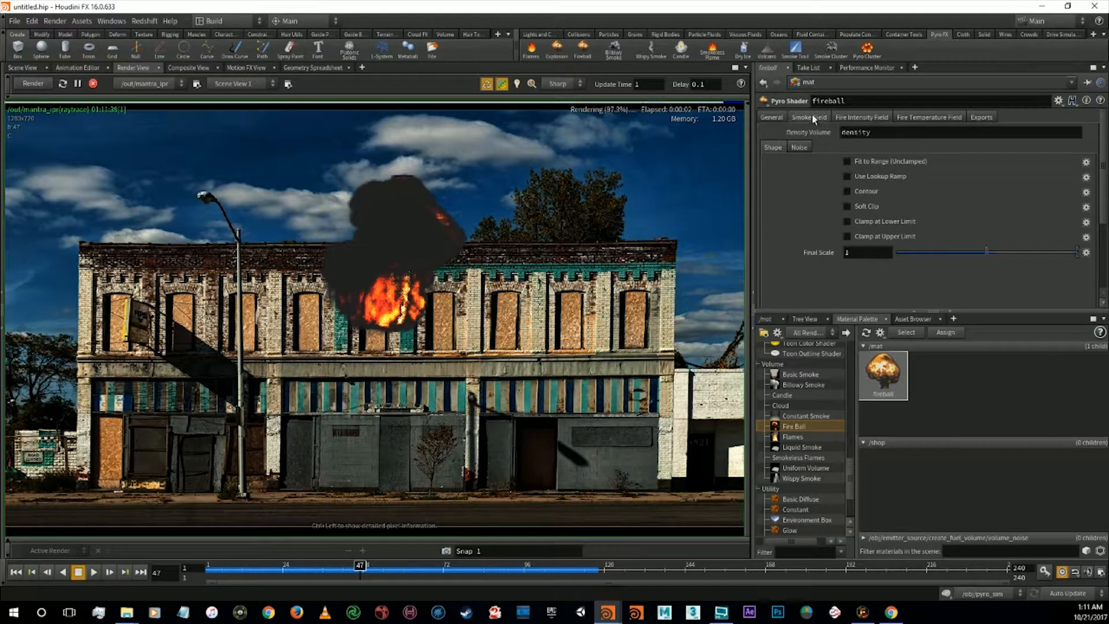
left_click(778, 117)
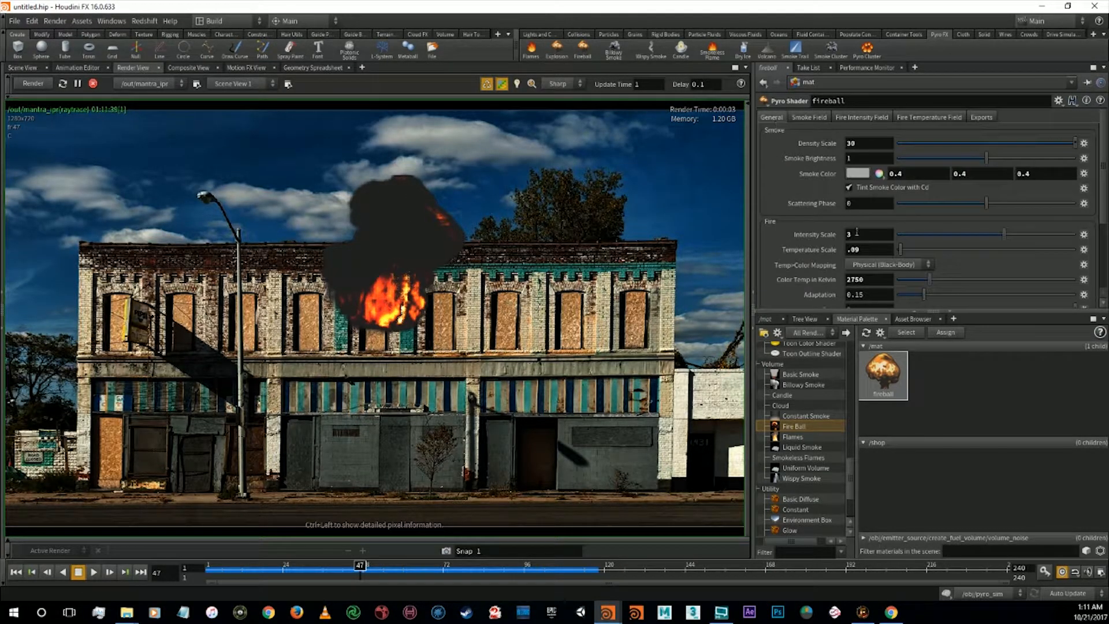
type("5")
key("Return")
left_click_drag(861, 234, 823, 230)
type("9")
key("Return")
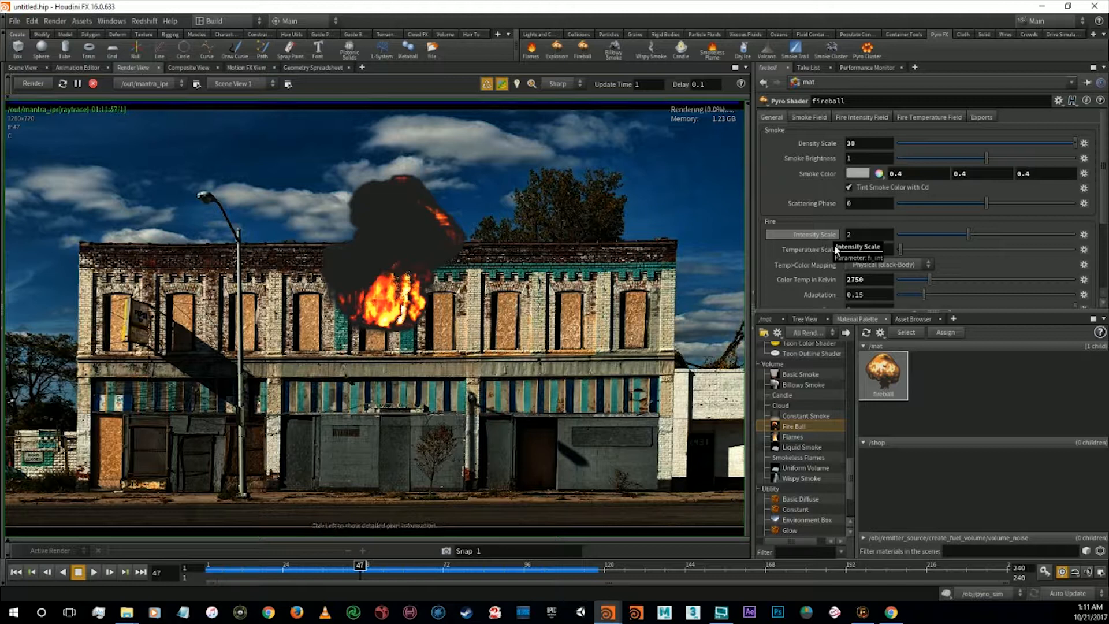
Test a fire Temperature Scale of .05 and settle on .2
key("Return")
key("Tab")
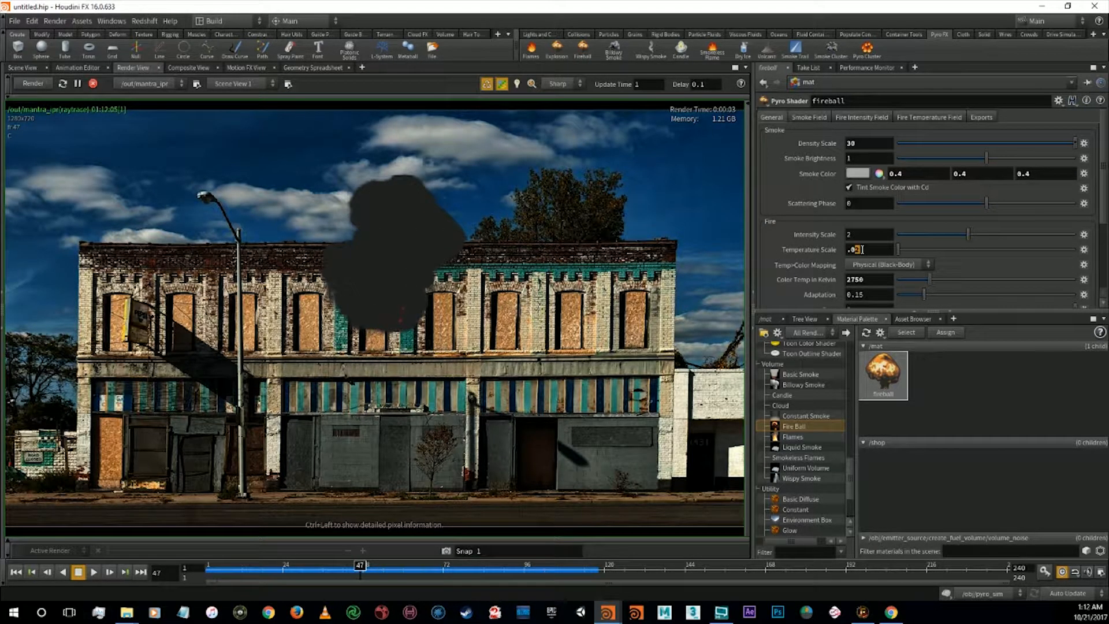
key("Return")
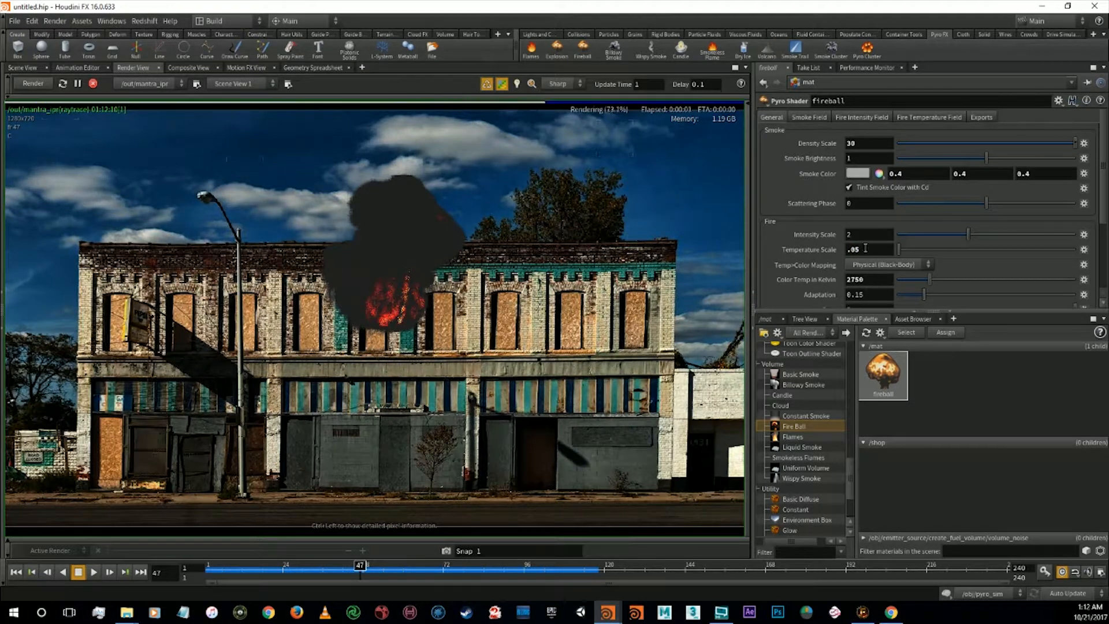
key("BackSpace")
type("2")
key("Return")
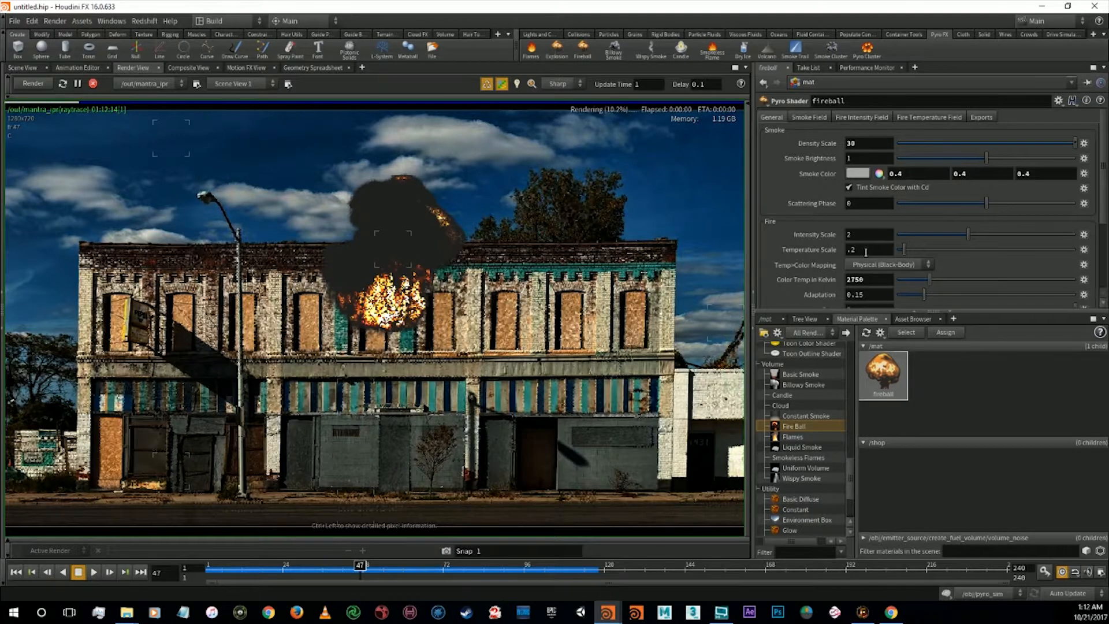
Set the fire's Color Temp in Kelvin to 2000 and its Adaptation to 0.2, after comparing with 0.5
left_click_drag(876, 282, 776, 279)
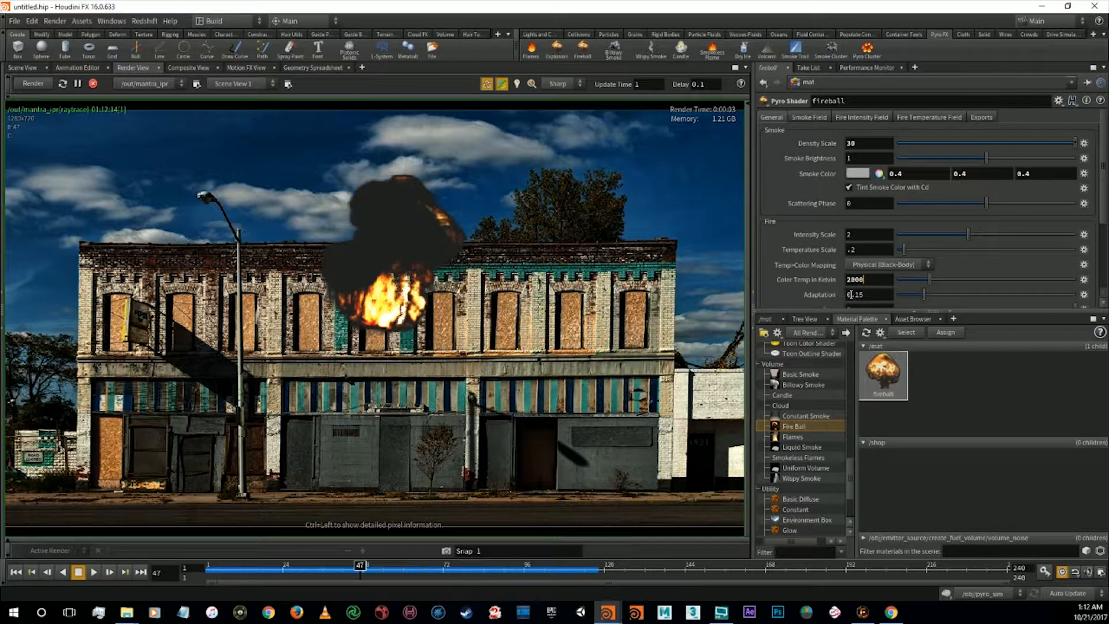
key("Return")
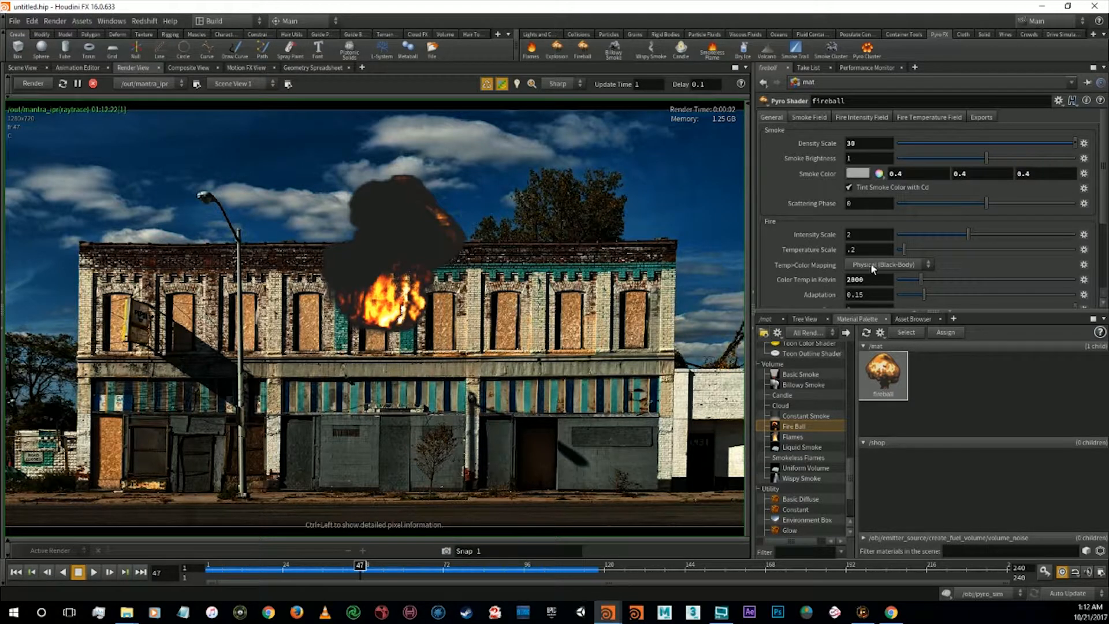
scroll(863, 281, "down", 3)
left_click(880, 250)
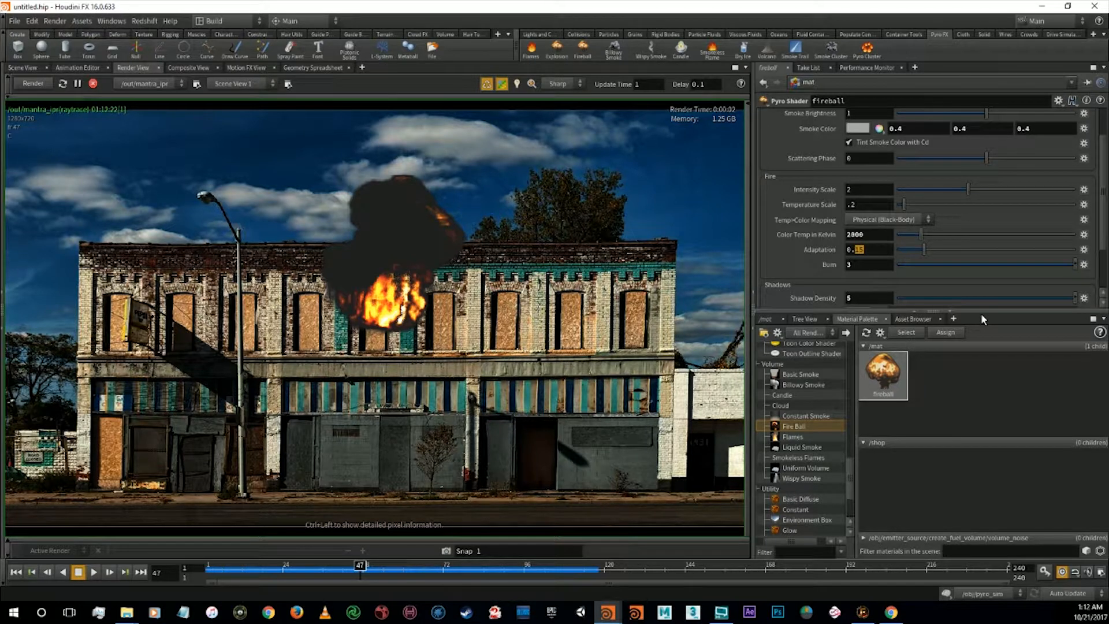
type("5")
key("Return")
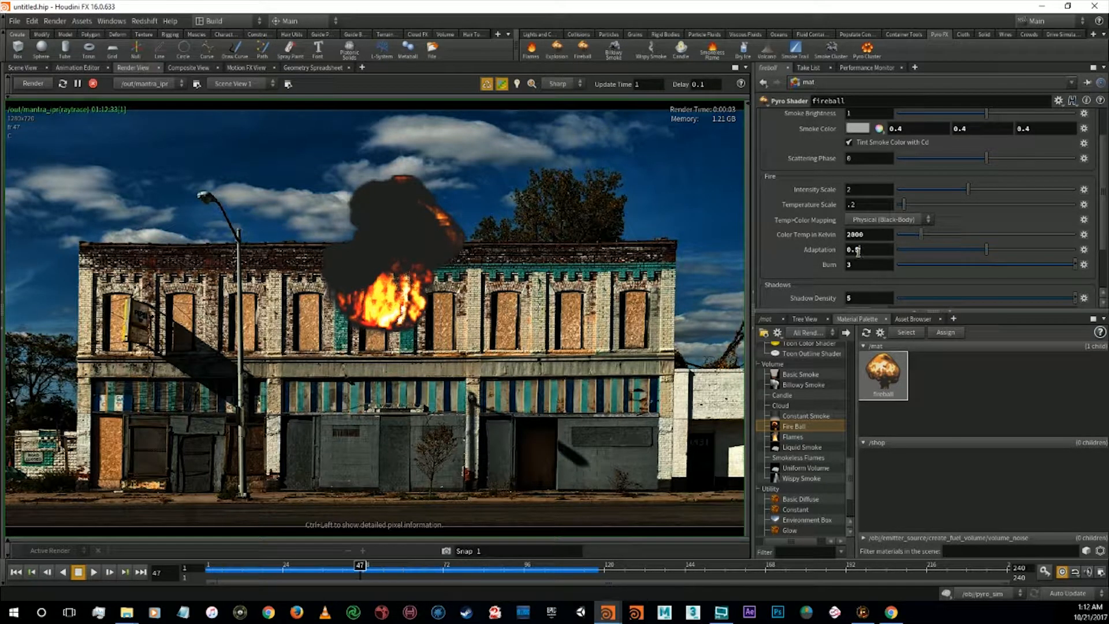
type("2")
key("Tab")
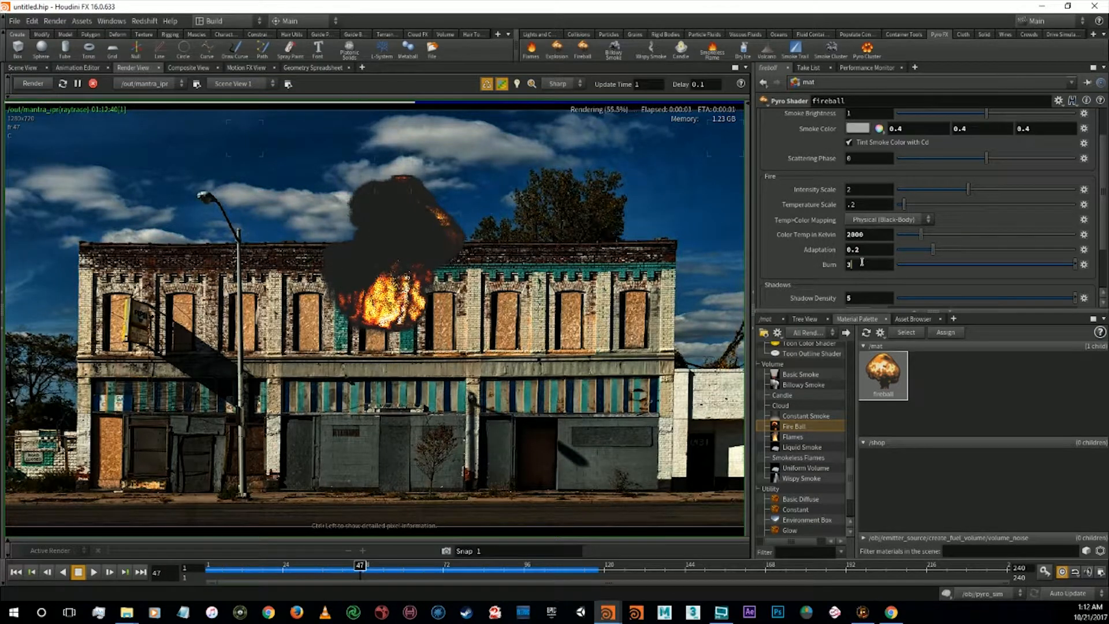
Compare lower and higher Burn values for the fire and settle on 1.5
type("0")
key("Return")
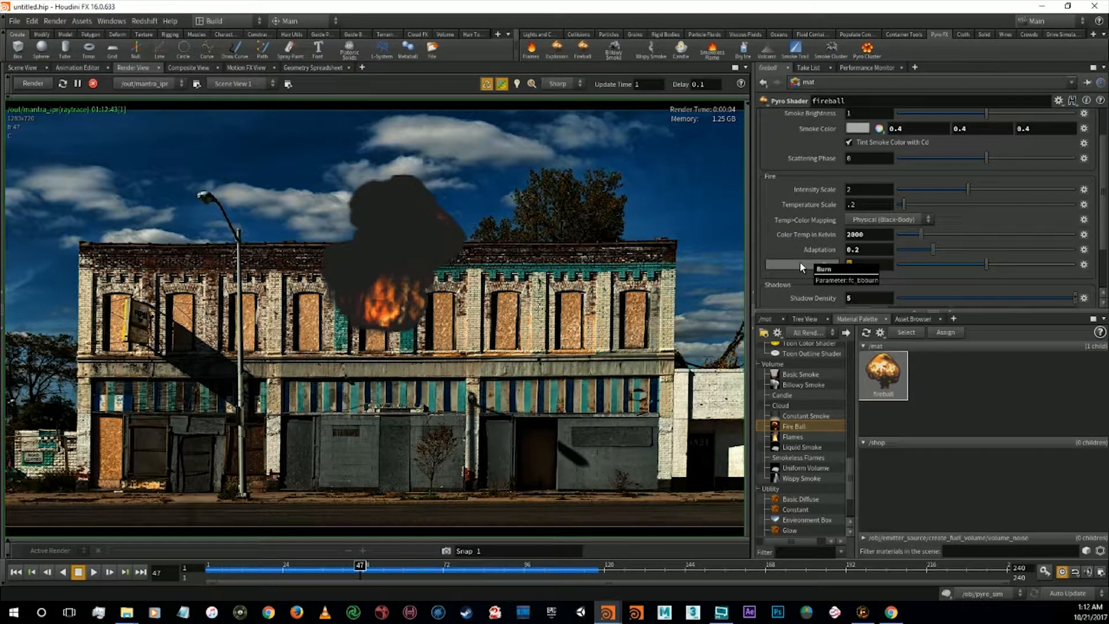
type("9")
key("Return")
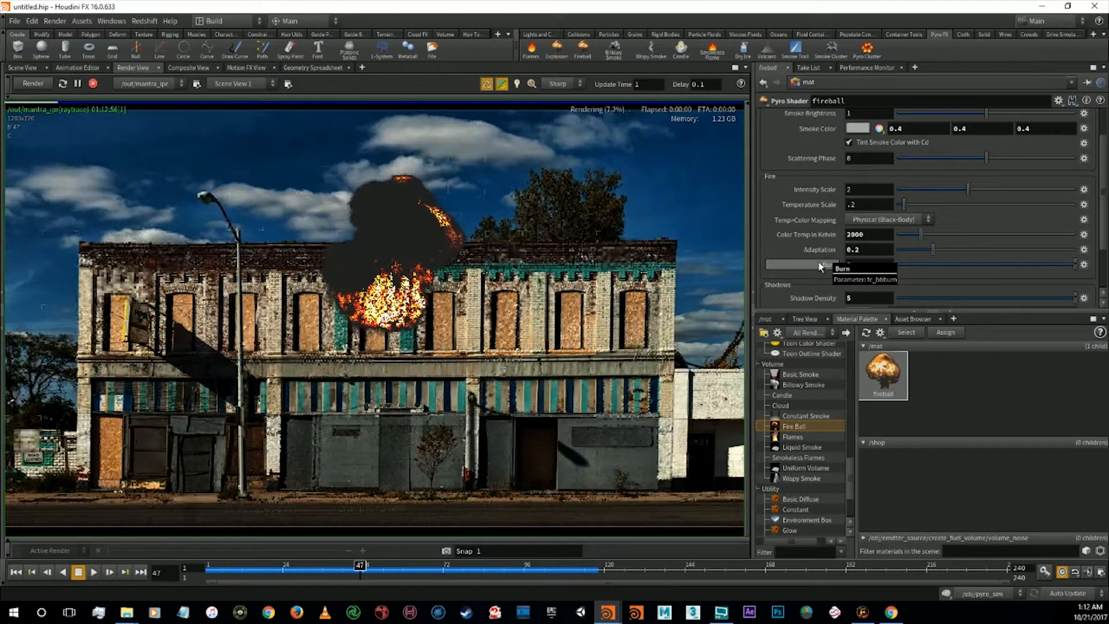
key("Return")
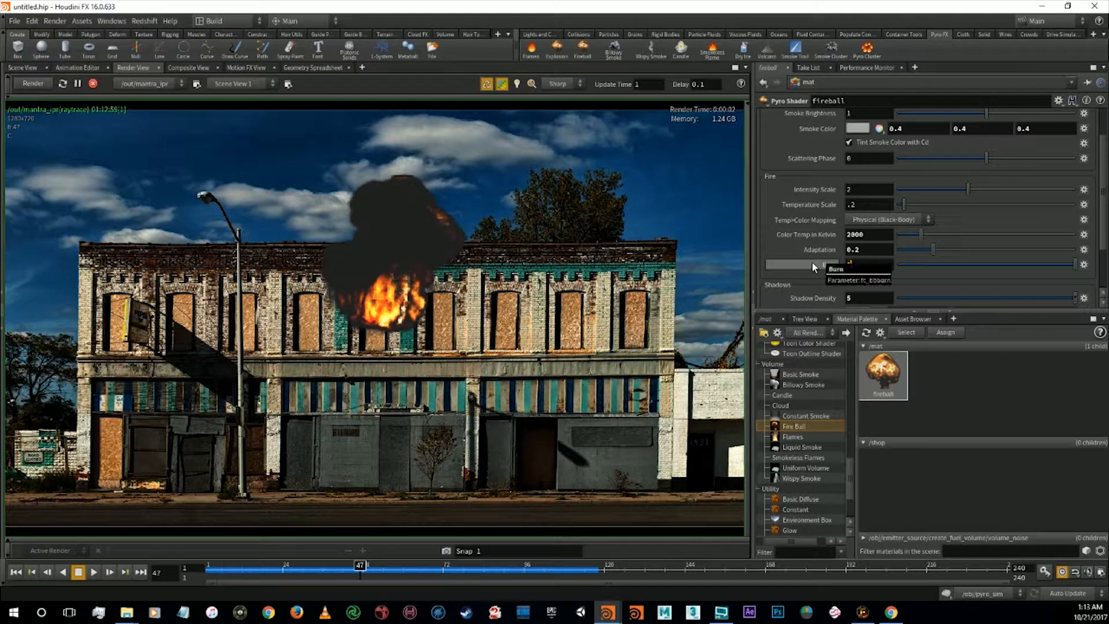
key("Return")
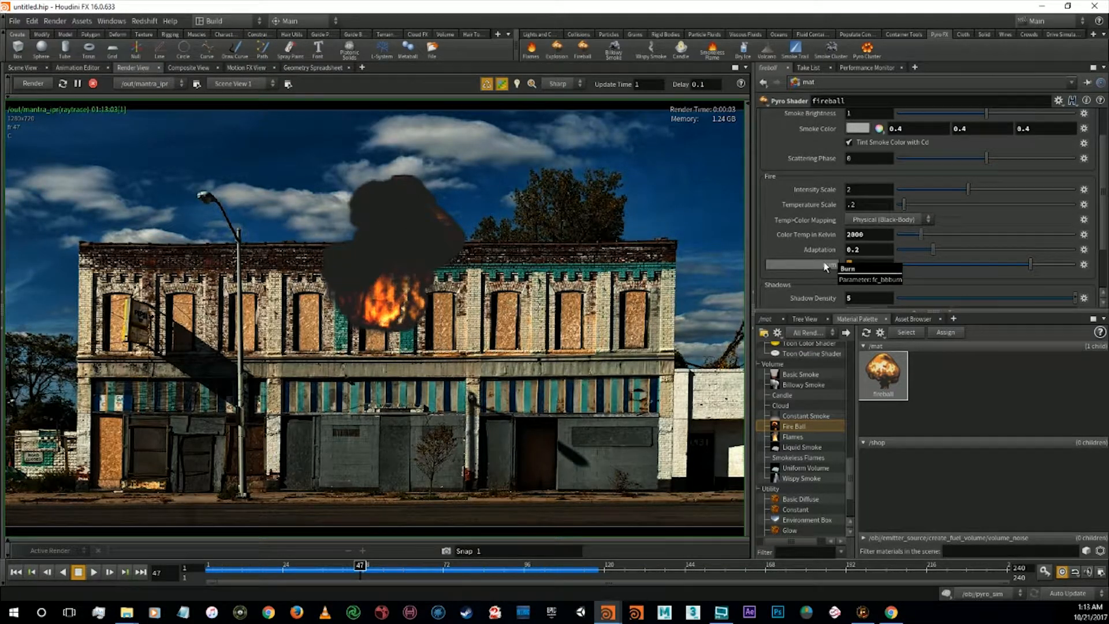
type("1.5")
key("Return")
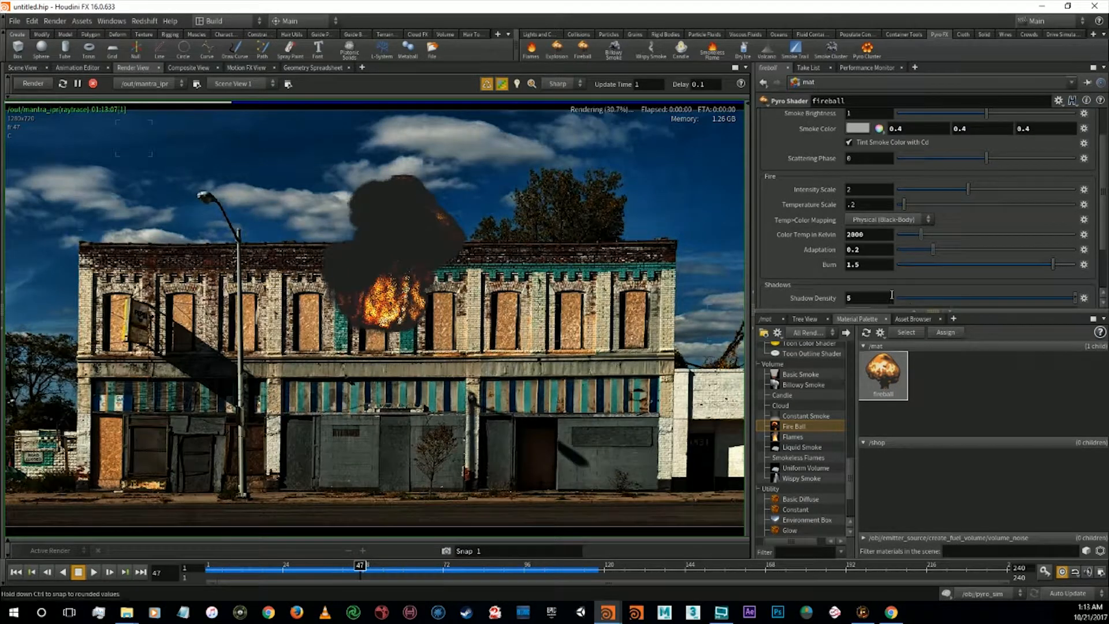
Set the fireball shader's Shadow Density to 2
scroll(924, 271, "down", 1)
left_click_drag(856, 253, 806, 253)
type("2")
key("Return")
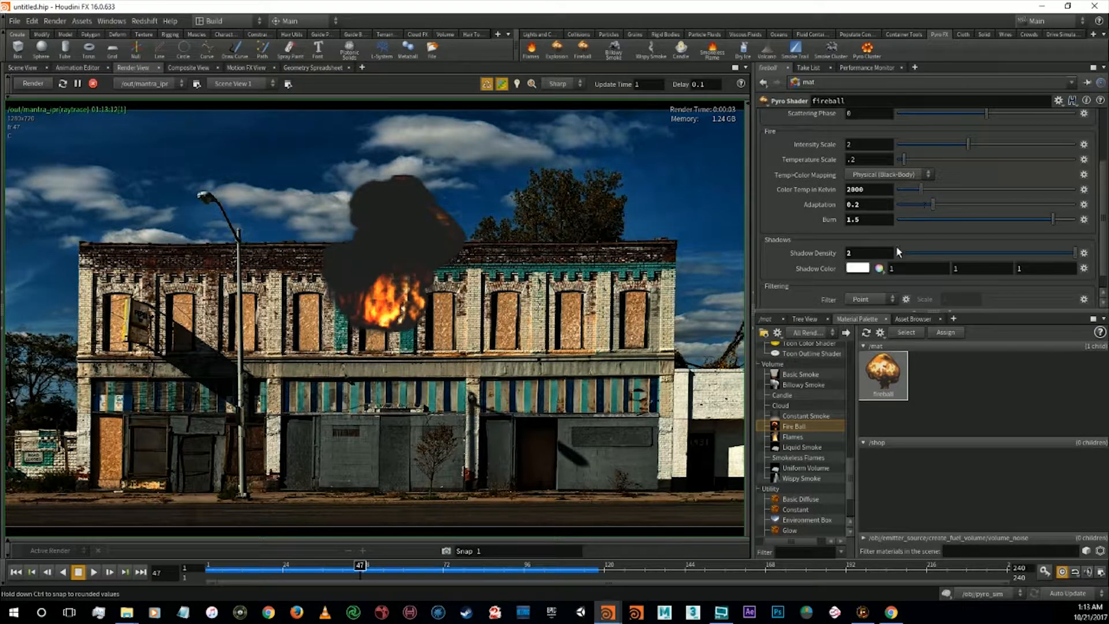
Lower the smoke Density Scale to 3
scroll(896, 248, "down", 1)
scroll(896, 250, "up", 4)
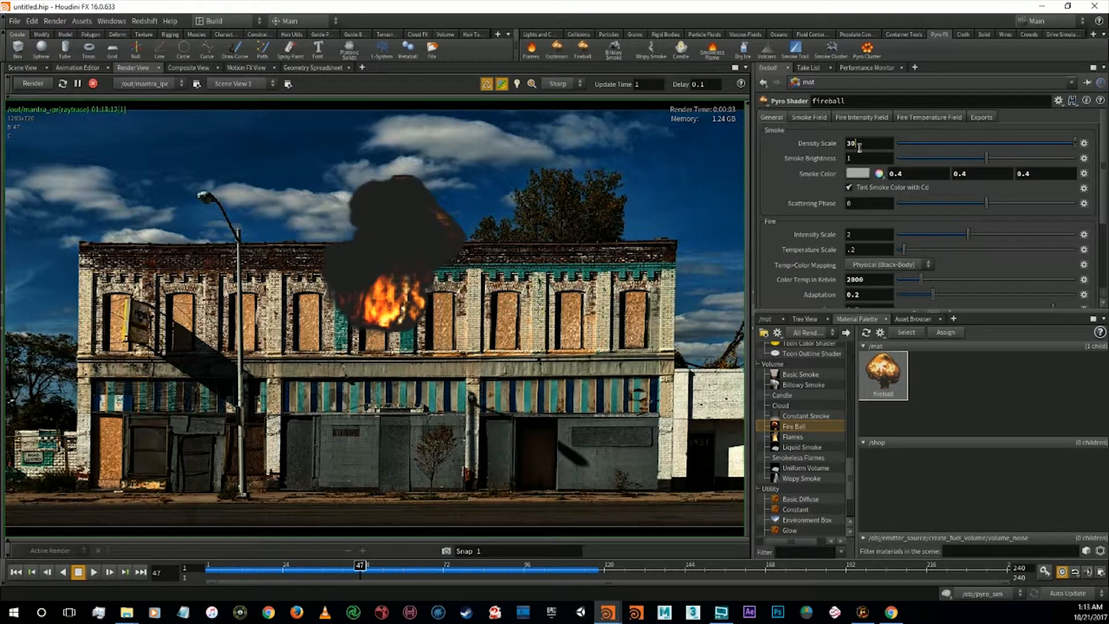
key("BackSpace")
key("Return")
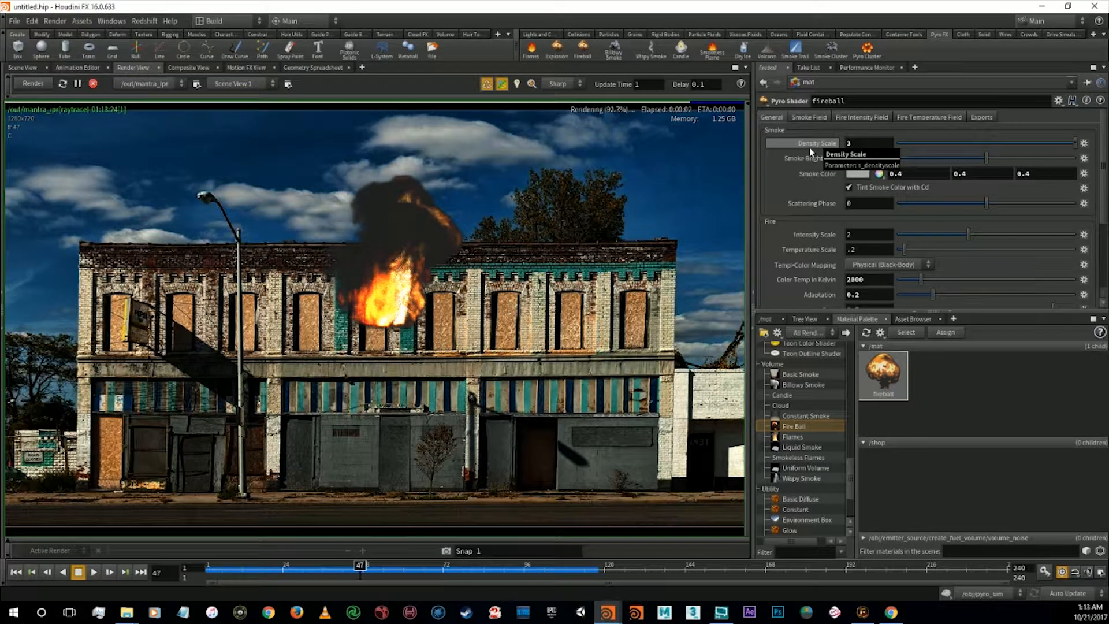
Try smoke Density Scale values of 1 and 2 for comparison, and return the value to 3
left_click(860, 143)
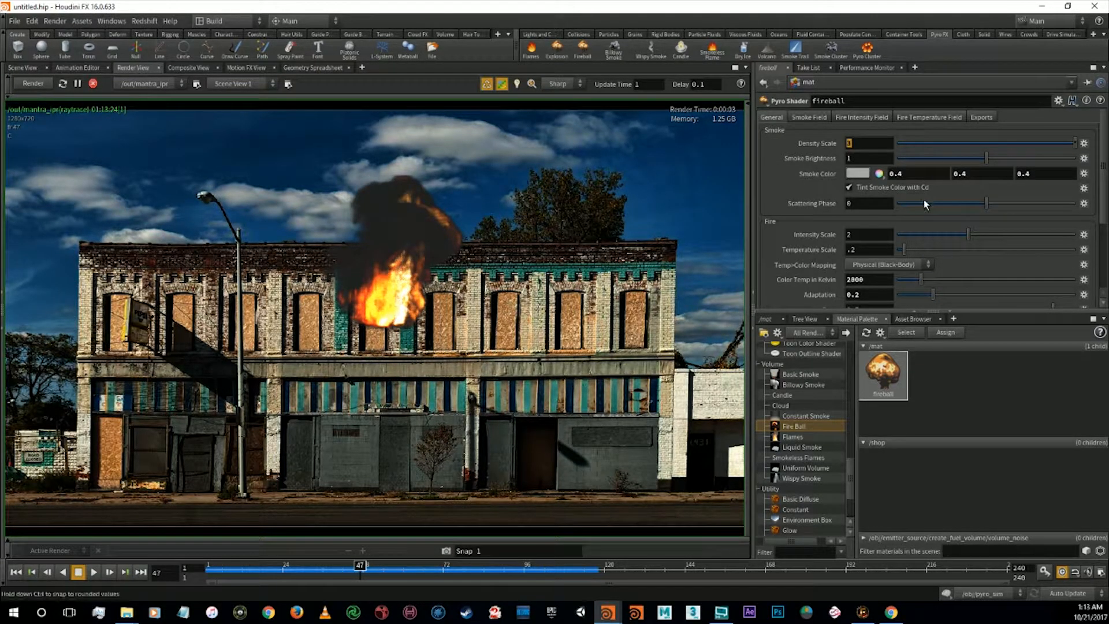
type("1")
key("Return")
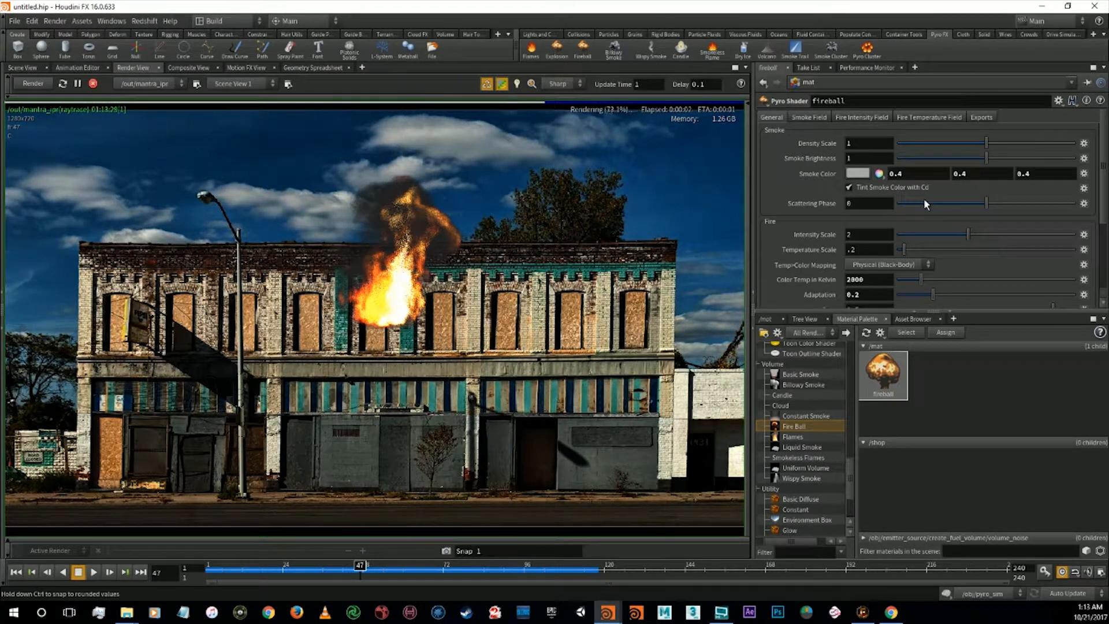
left_click(848, 143)
type("2")
key("Return")
left_click_drag(871, 144, 800, 149)
type("4")
key("Return")
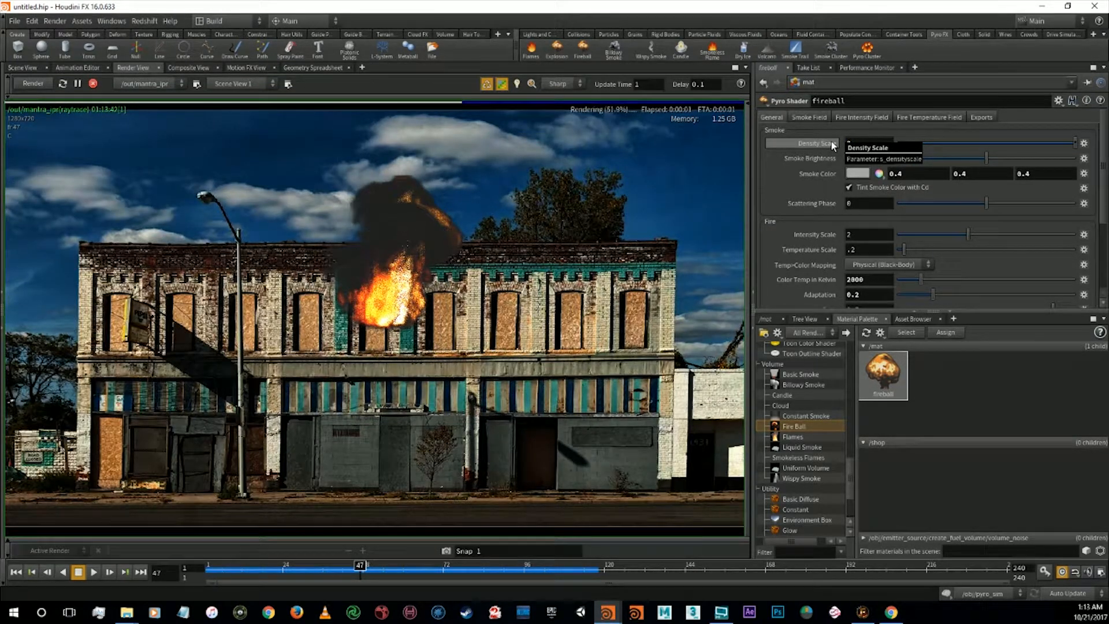
Check how the explosion renders at frames 25, 65 and 84
left_click(286, 573)
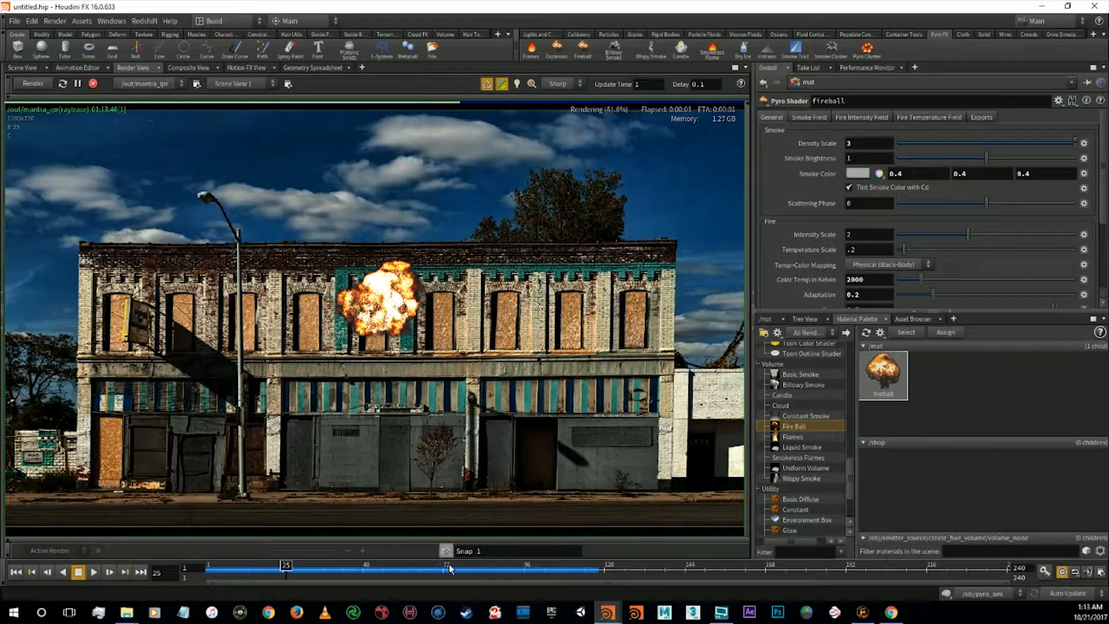
left_click(421, 571)
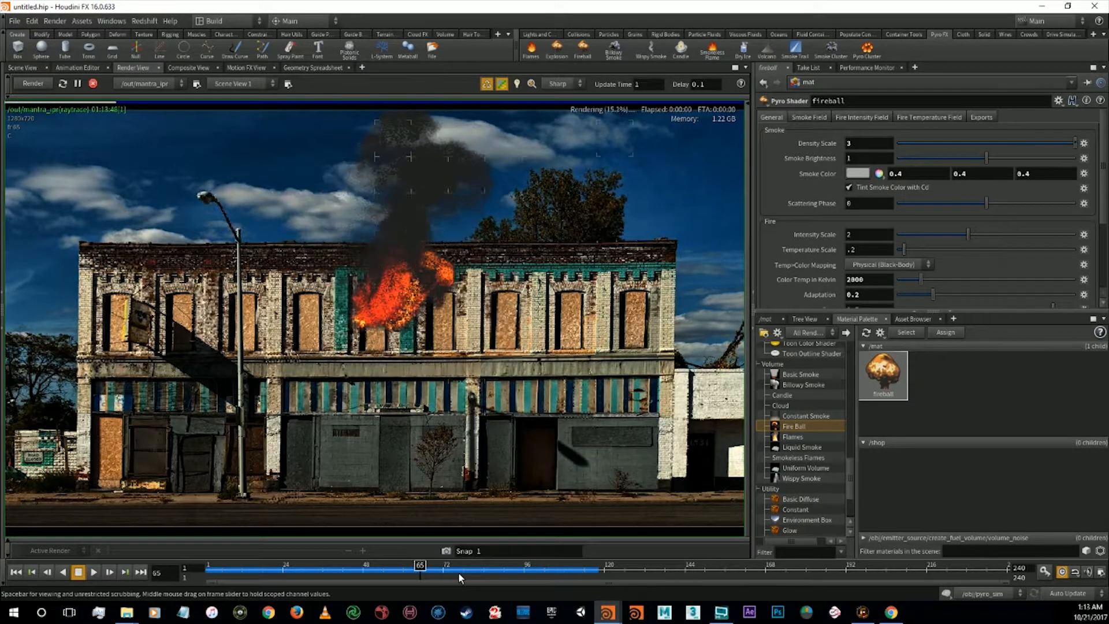
left_click(485, 573)
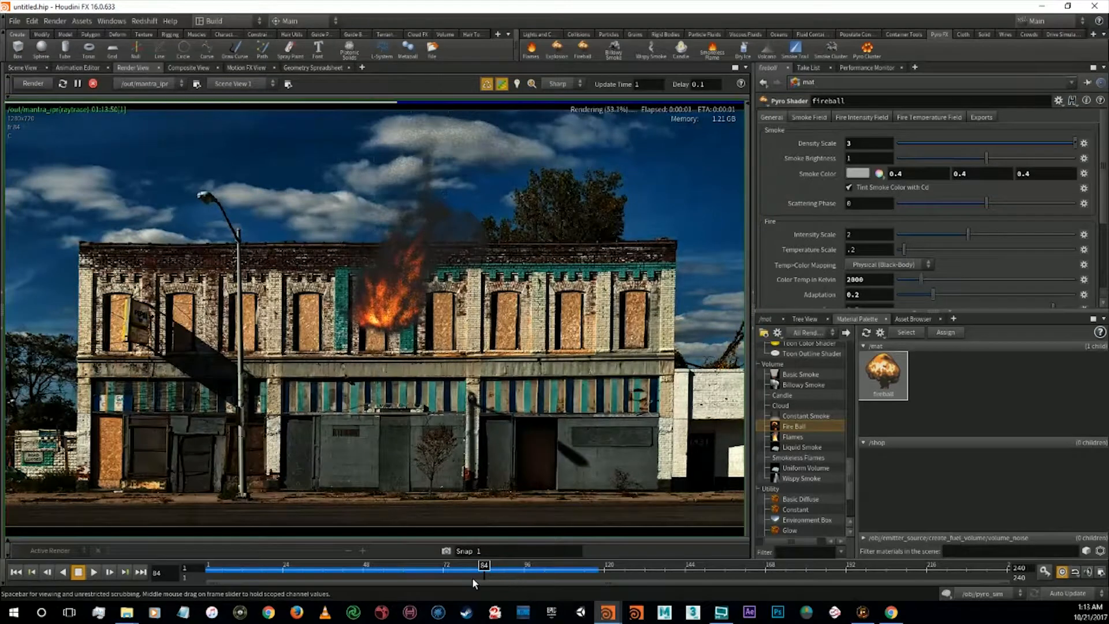
Compare the fire's Color Temp in Kelvin at 2750, 2100 and 5000, and return it to 2000
double_click(875, 285)
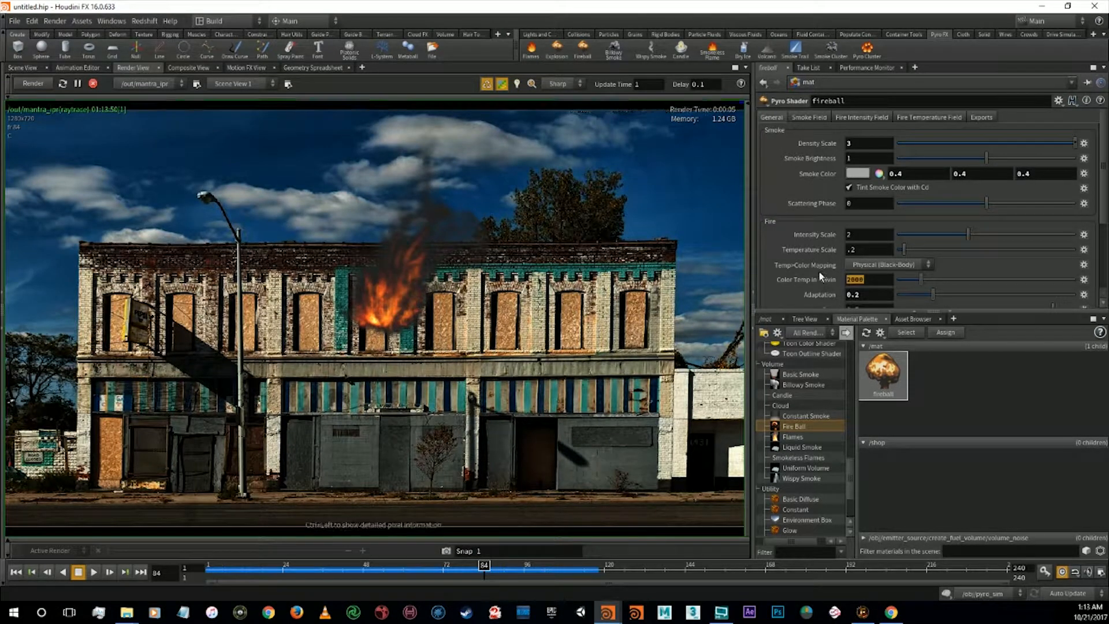
type("2750")
key("Return")
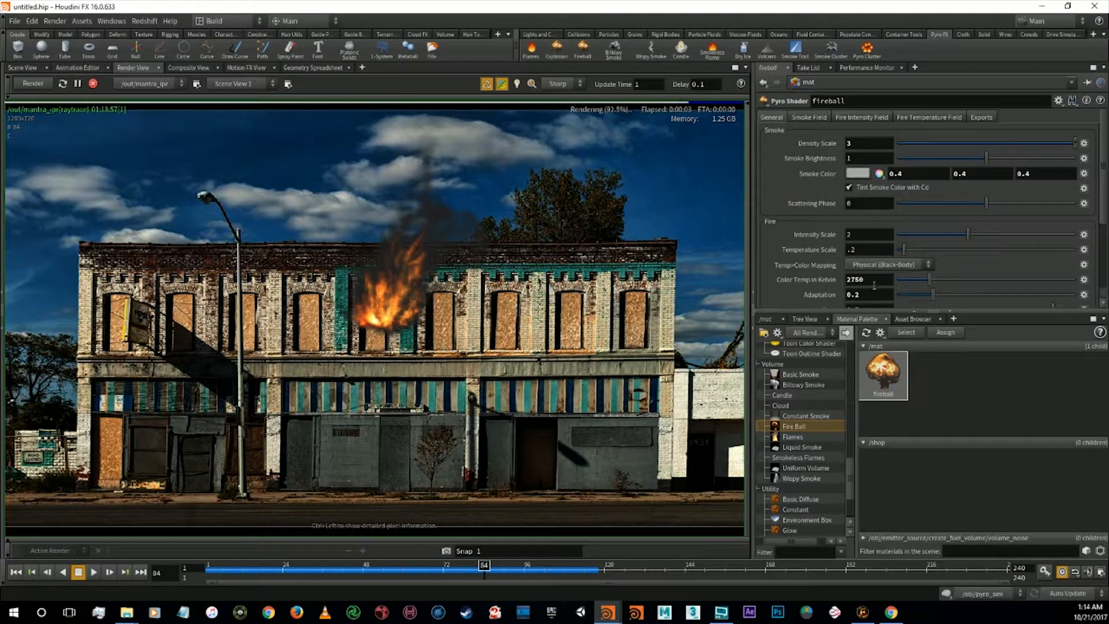
key("Return")
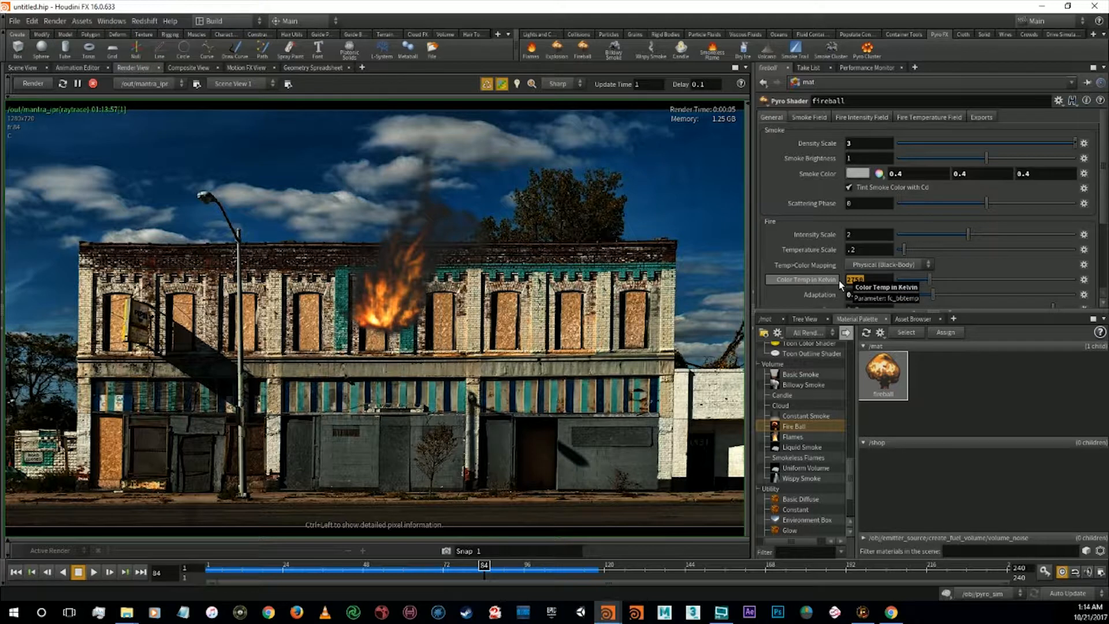
key("Return")
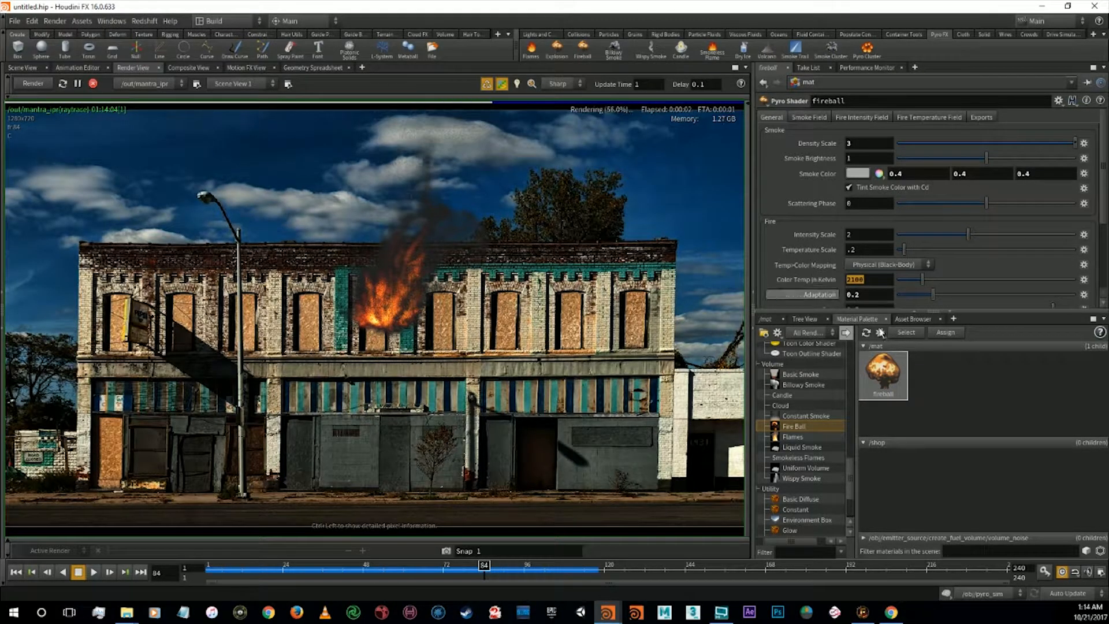
type("2250")
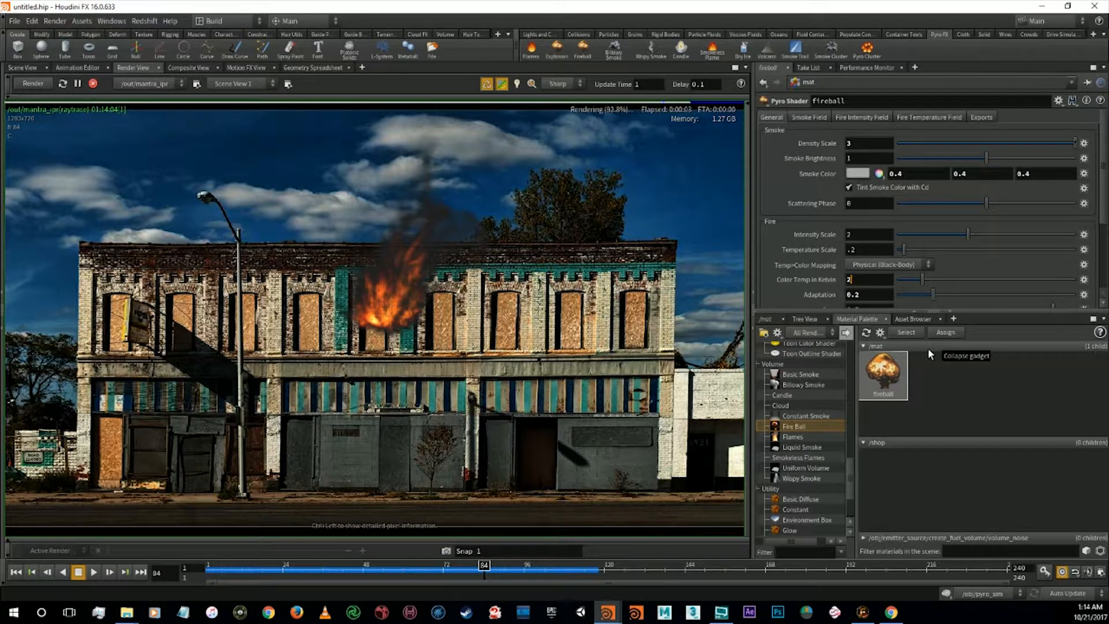
key("Return")
type("3800")
key("Return")
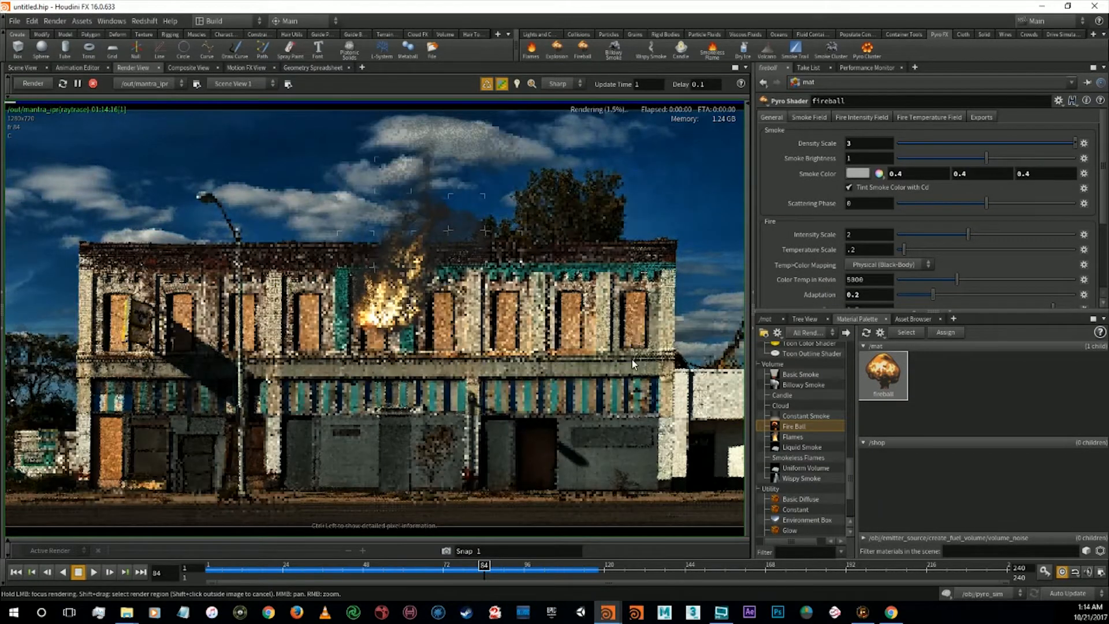
left_click_drag(879, 282, 769, 282)
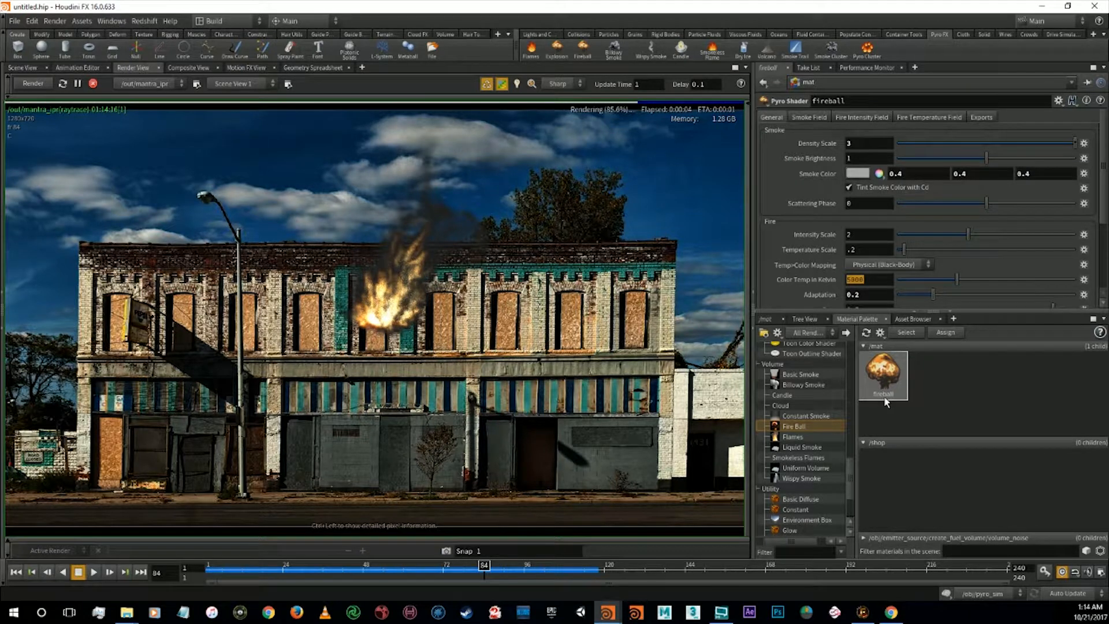
type("2800")
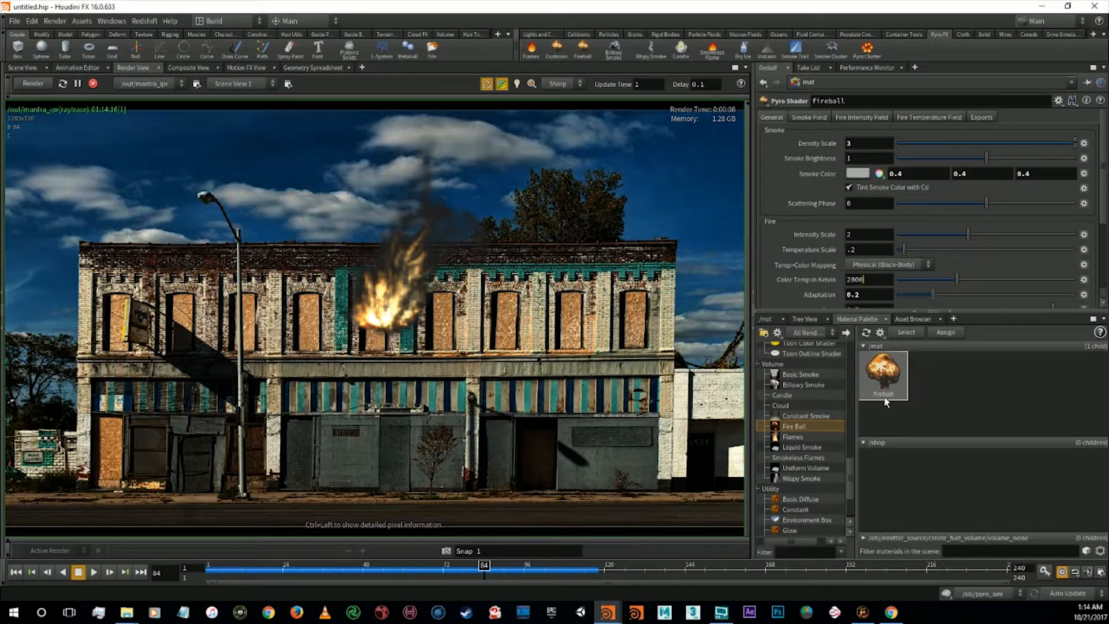
key("Return")
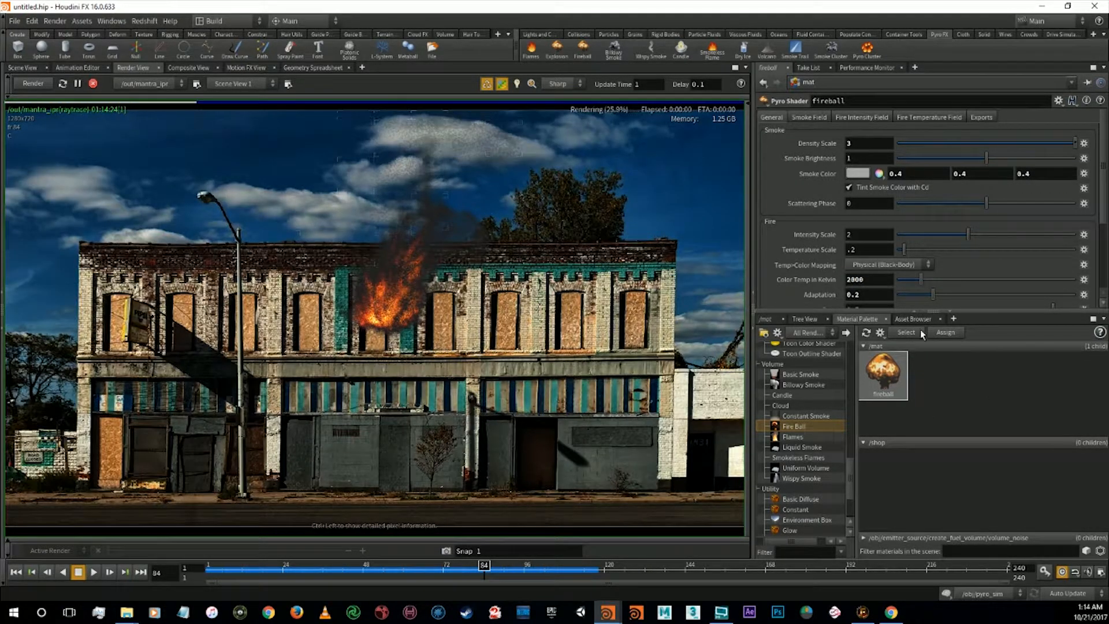
Compare Adaptation values of 0.75 and 0.45 for the fire and settle on 0.35
left_click_drag(866, 294, 747, 283)
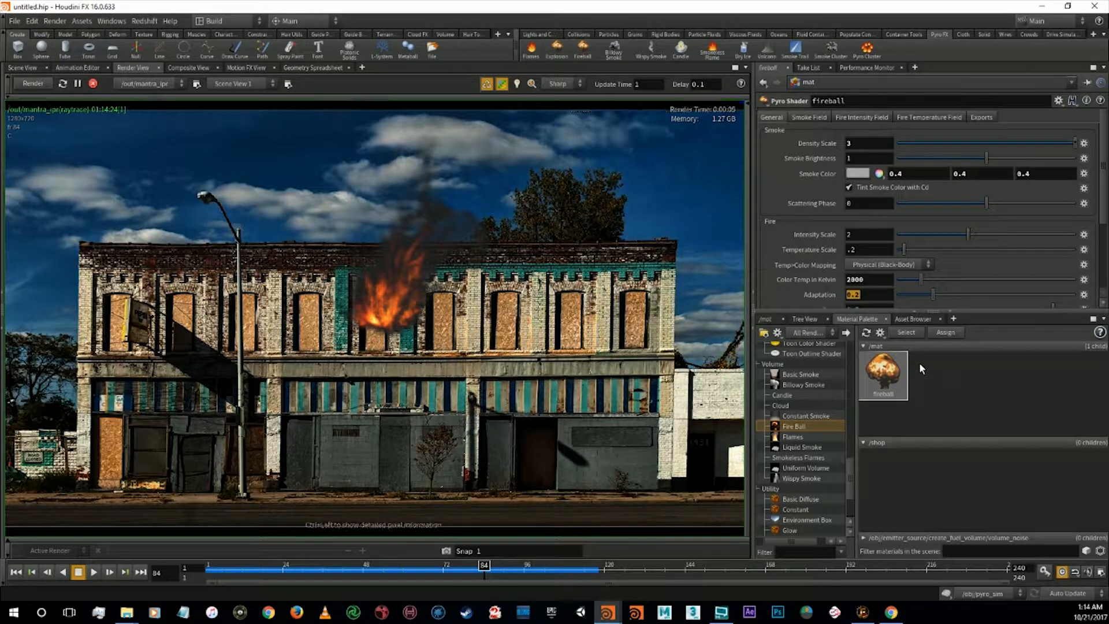
type(".75")
key("Return")
middle_click(785, 294, "ctrl")
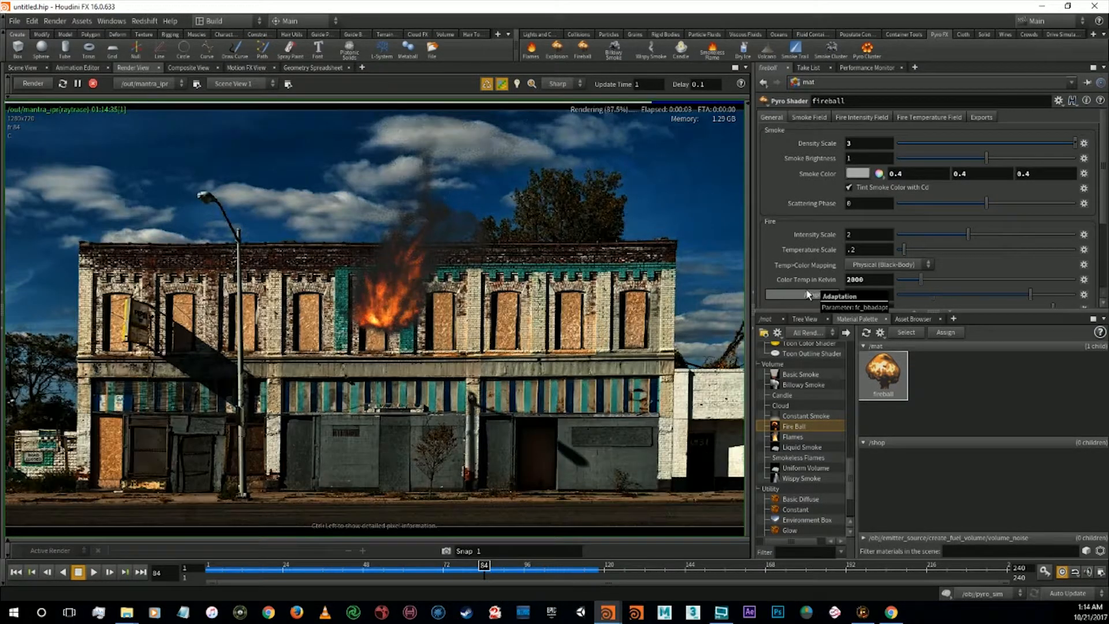
key("ctrl+y")
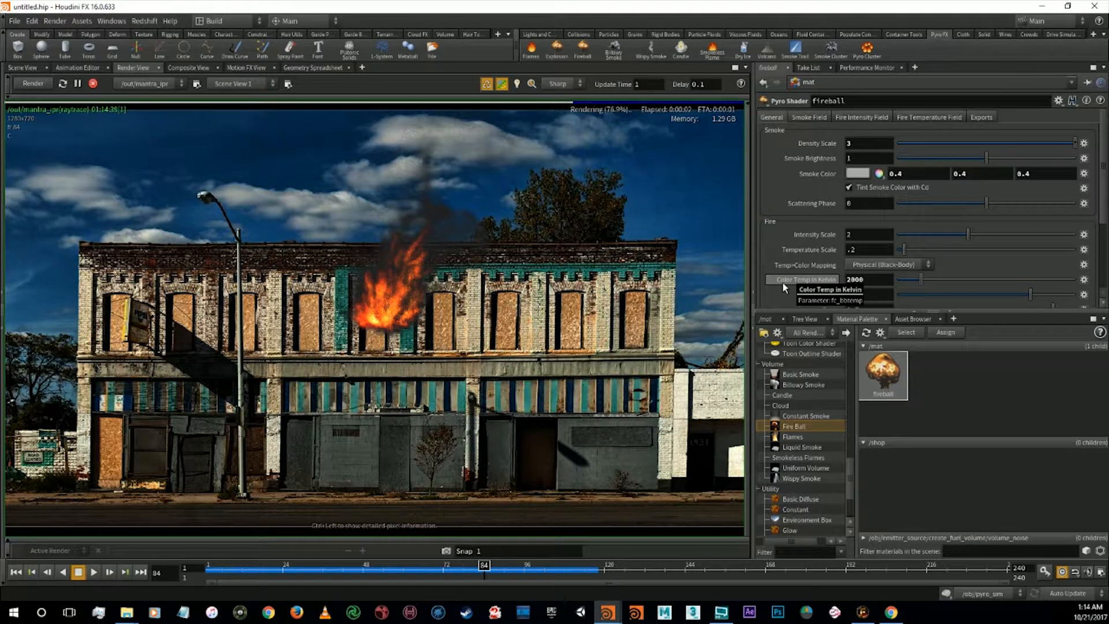
left_click_drag(886, 301, 763, 295)
type(".45")
key("Return")
scroll(808, 272, "down", 1)
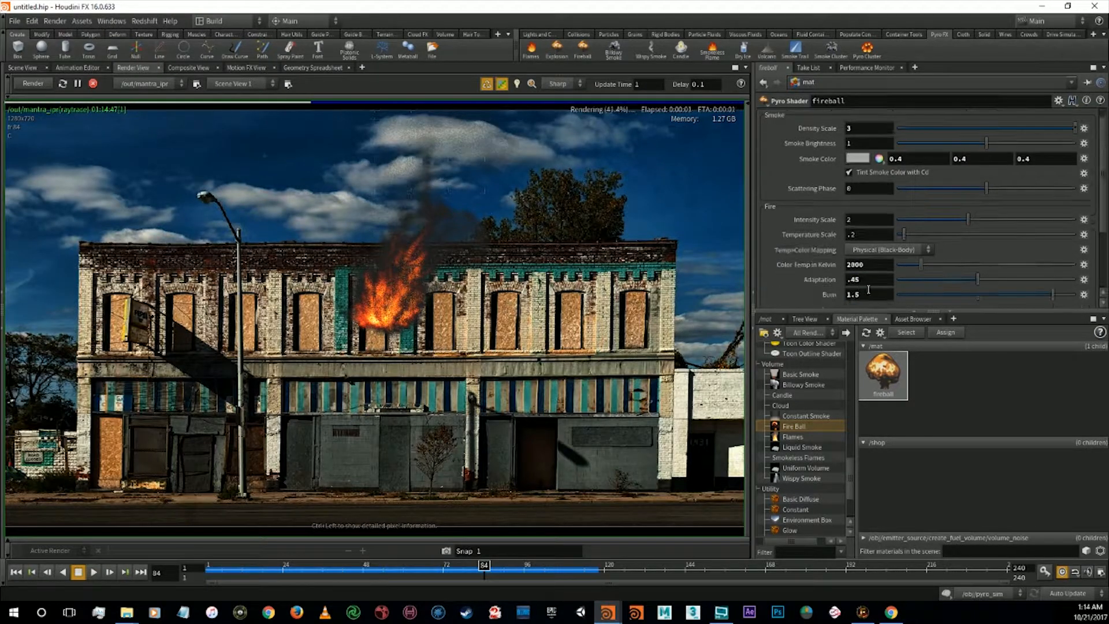
type(".35")
key("Return")
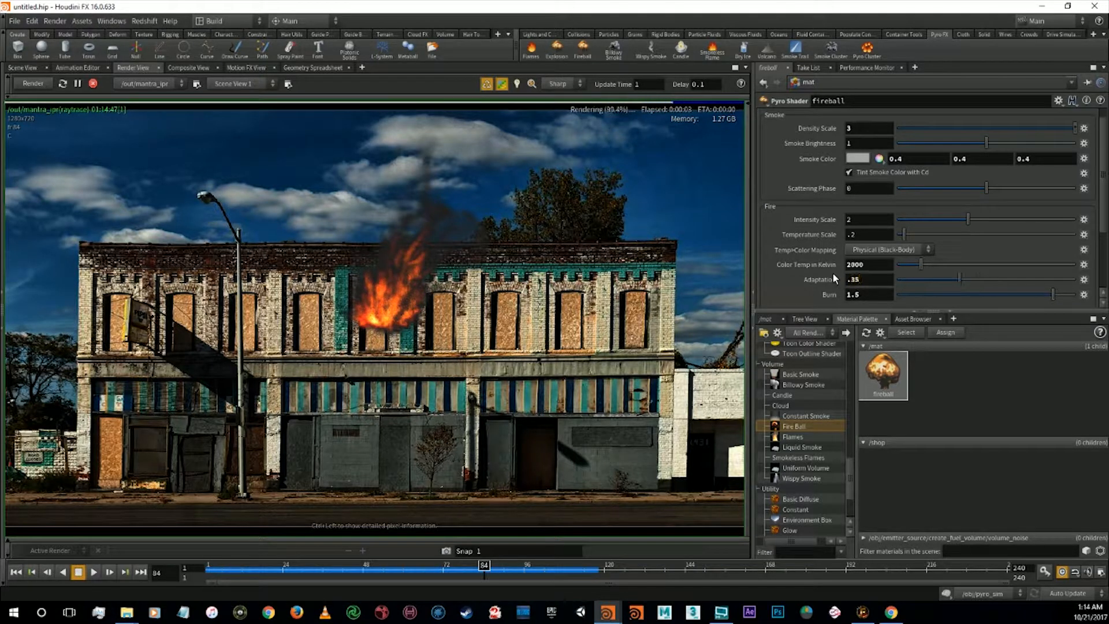
Set the fireball shader's Shadow Density to 9 and its filtering to Gaussian
scroll(836, 265, "down", 5)
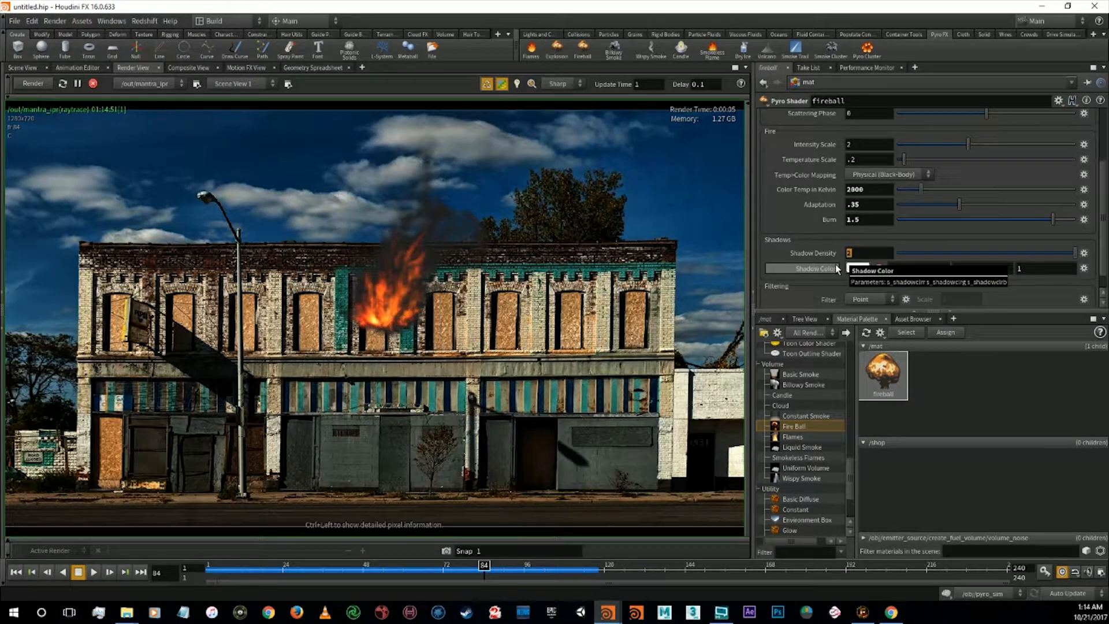
key("Return")
scroll(843, 280, "down", 1)
left_click(869, 280)
left_click(867, 316)
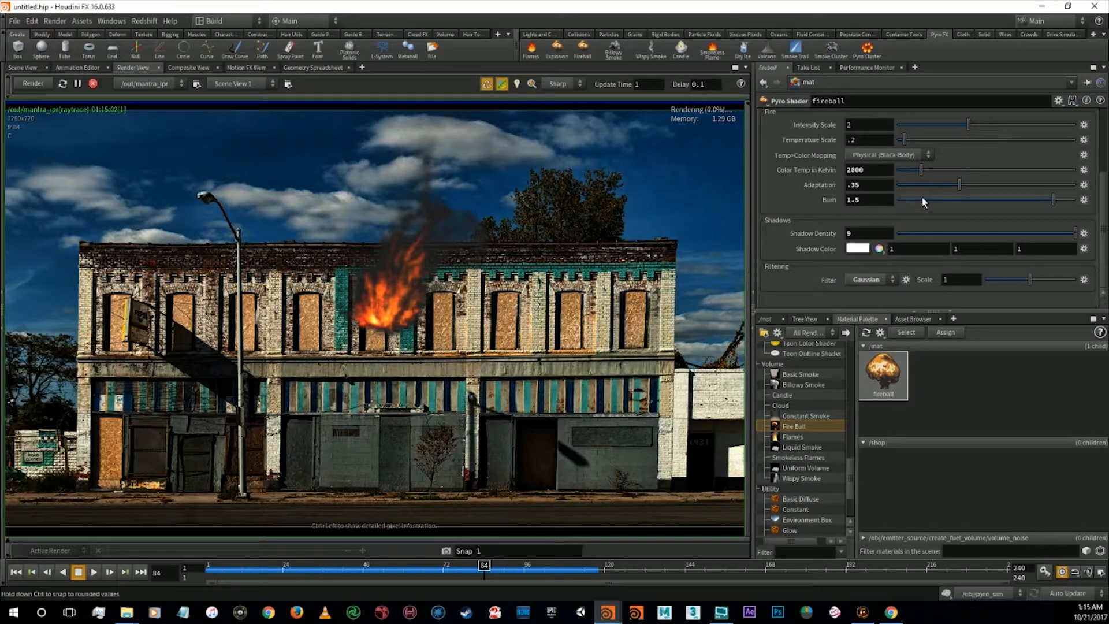
Try the smoke without Tint Smoke Color with Cd and turn the option back on
scroll(924, 217, "up", 2)
scroll(928, 219, "up", 2)
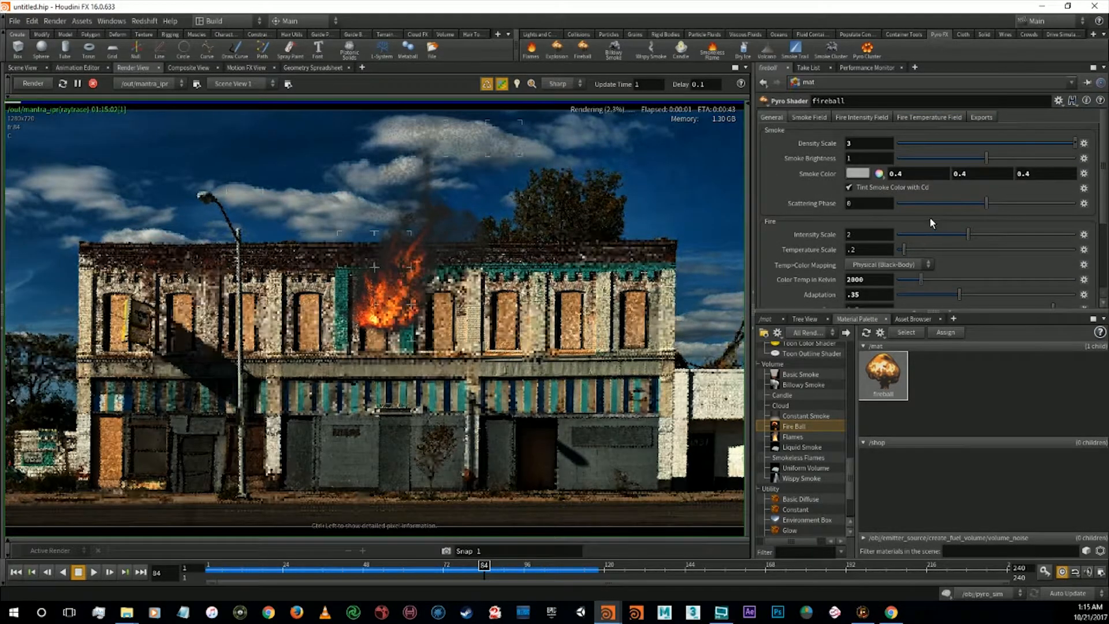
scroll(889, 190, "down", 3)
scroll(889, 190, "up", 3)
left_click(862, 189)
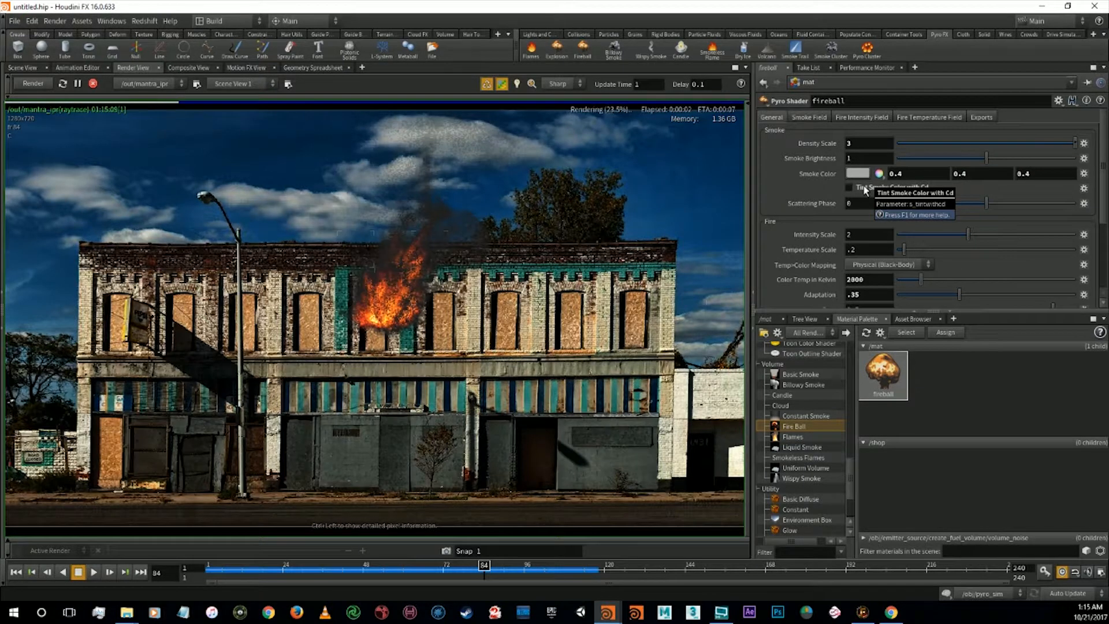
left_click(863, 189)
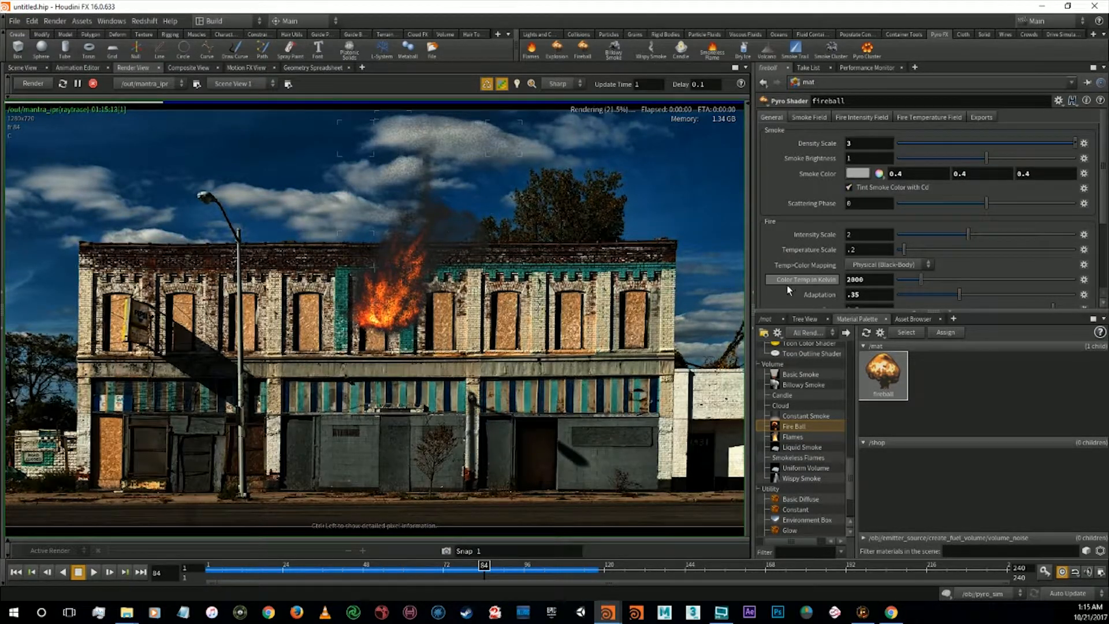
Try Soft Clip and Clamp at Upper Limit on the fire temperature field, turning each off again
left_click(929, 118)
left_click(867, 211)
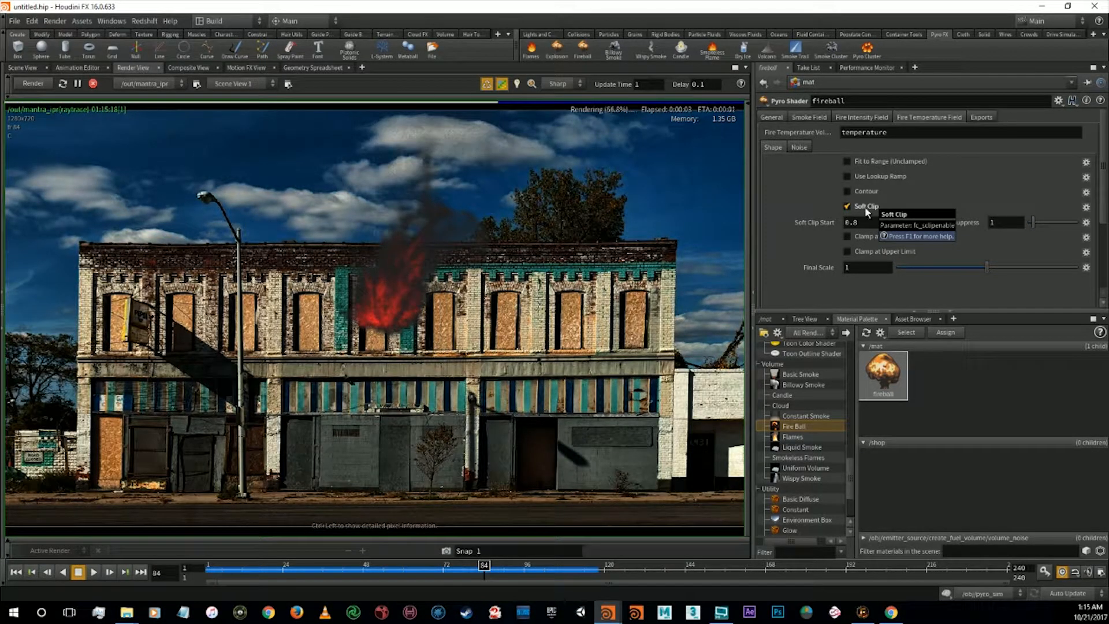
left_click(865, 206)
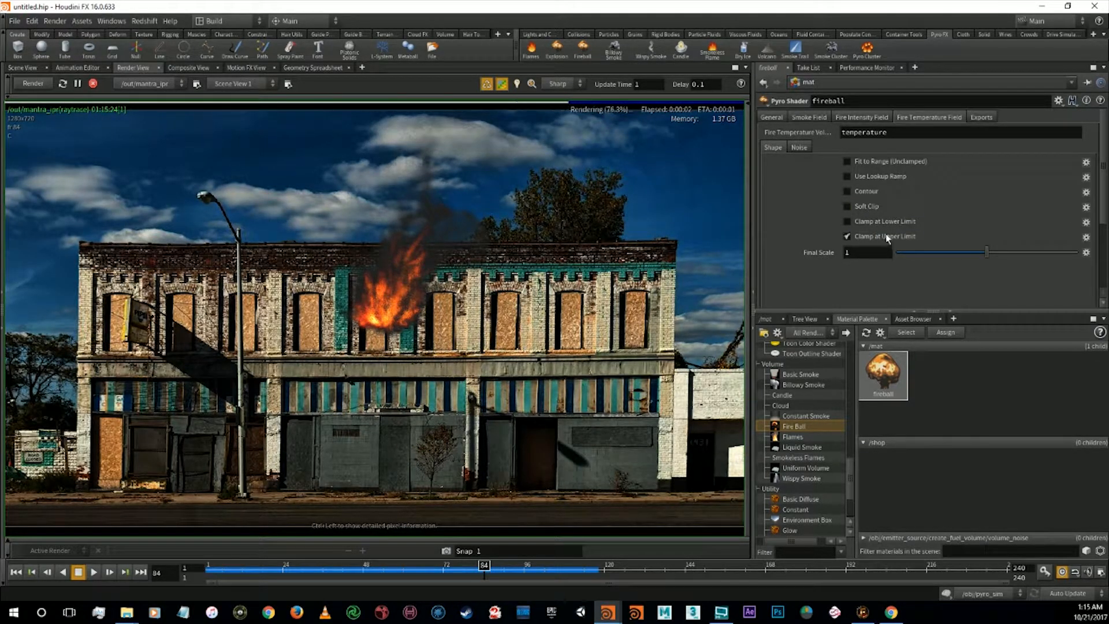
left_click(884, 237)
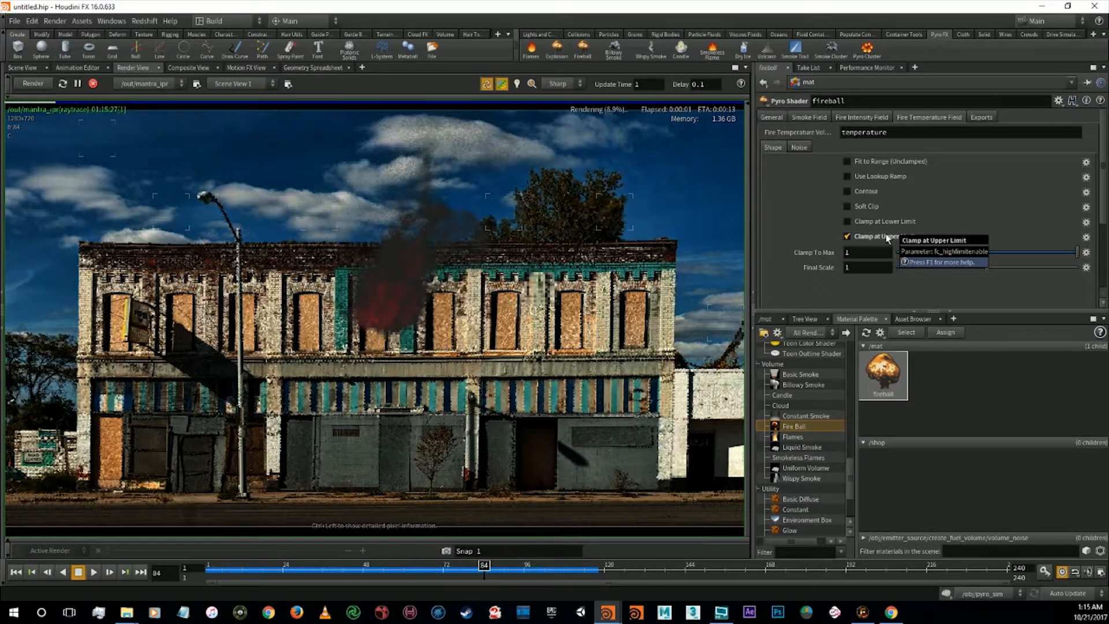
left_click(887, 236)
Try Clamp at Lower Limit on the fire temperature field with Clamp To Min at 0.373, and turn it off again
left_click(878, 222)
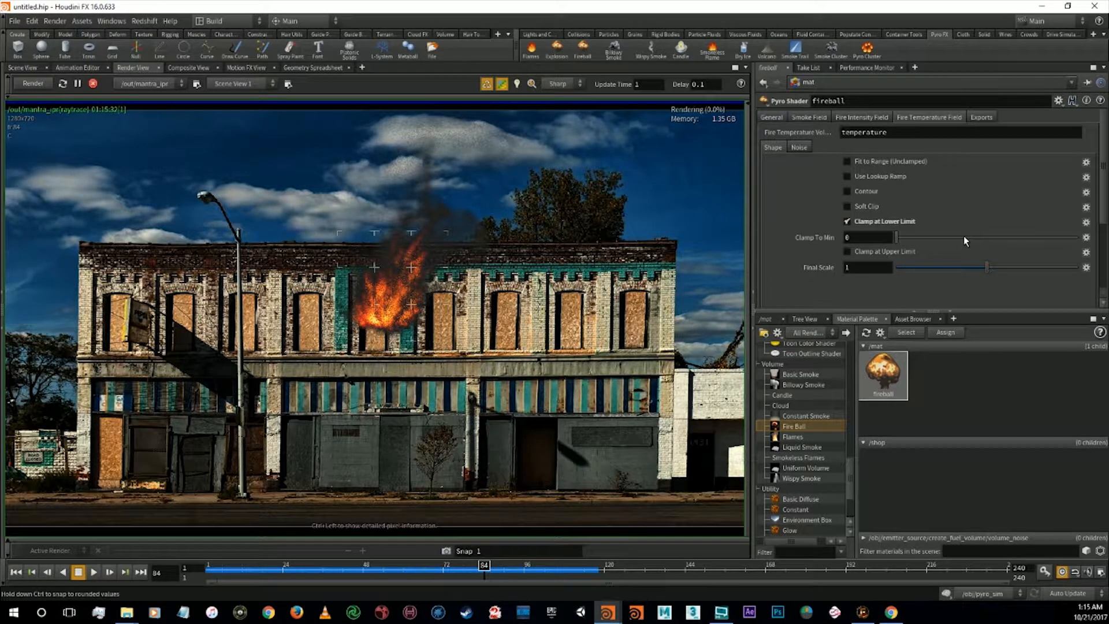
left_click(964, 237)
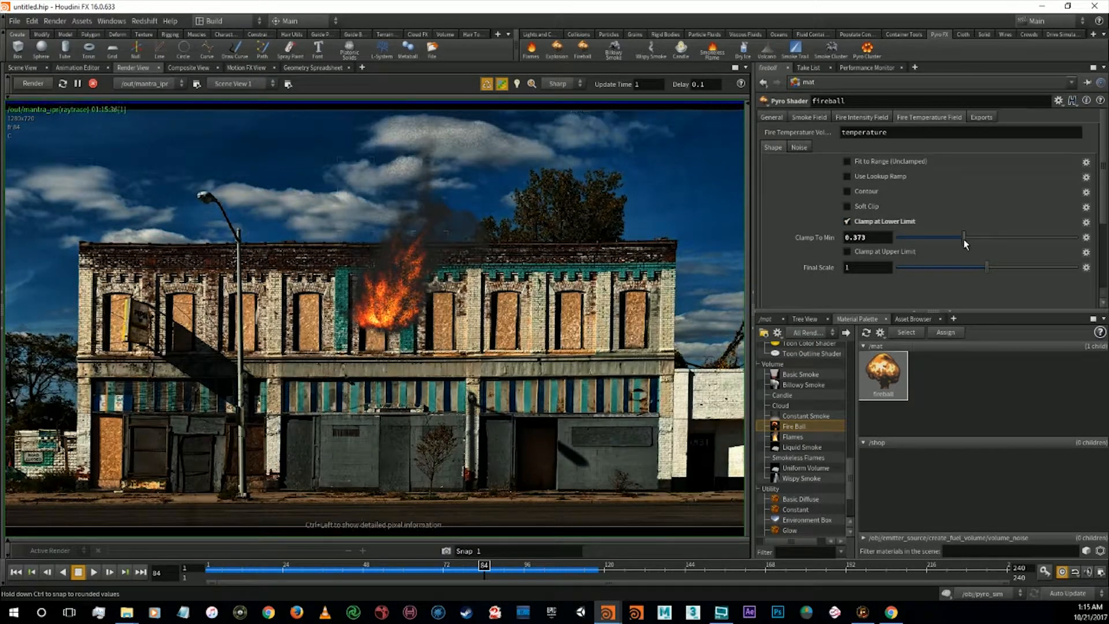
left_click(863, 222)
Try Use Lookup Ramp and Fit to Range (Unclamped) on the fire temperature field, turning each off again
left_click(866, 175)
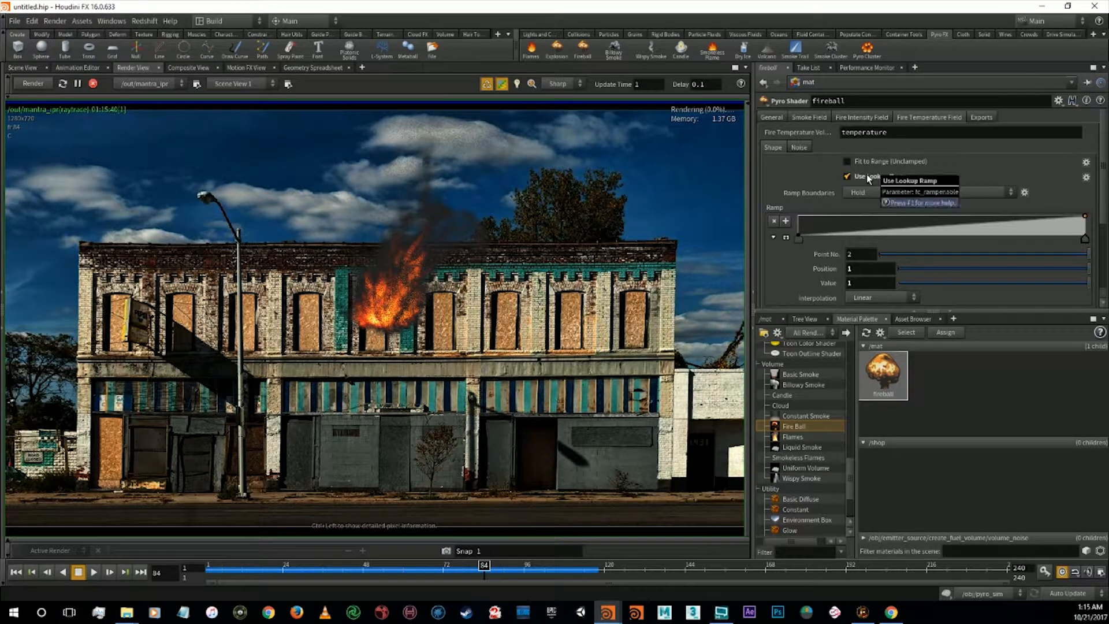
left_click(867, 177)
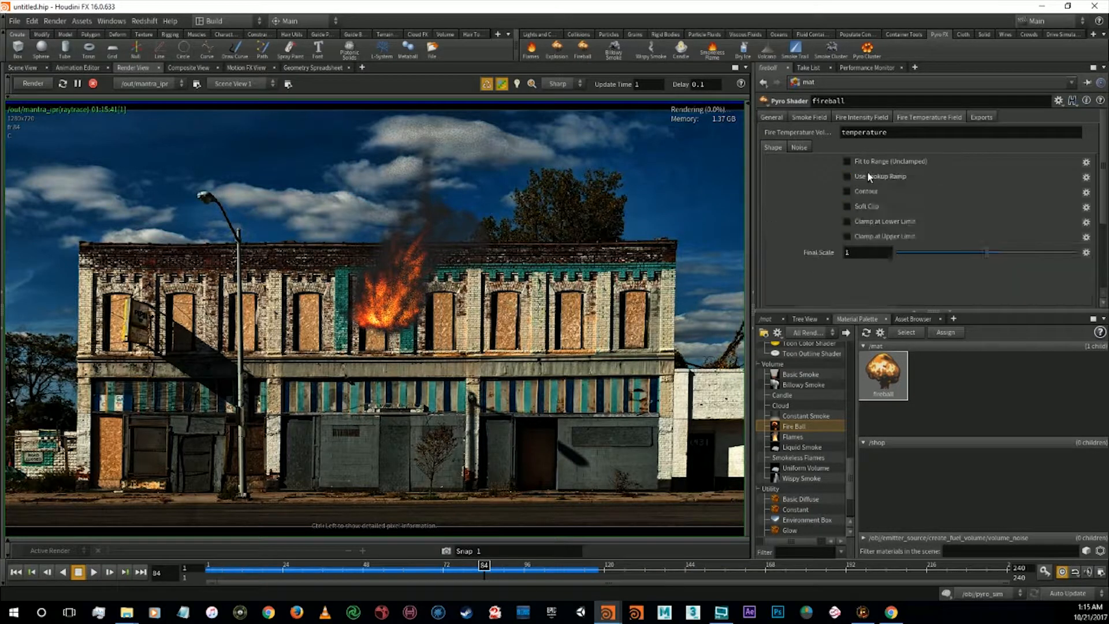
left_click(874, 163)
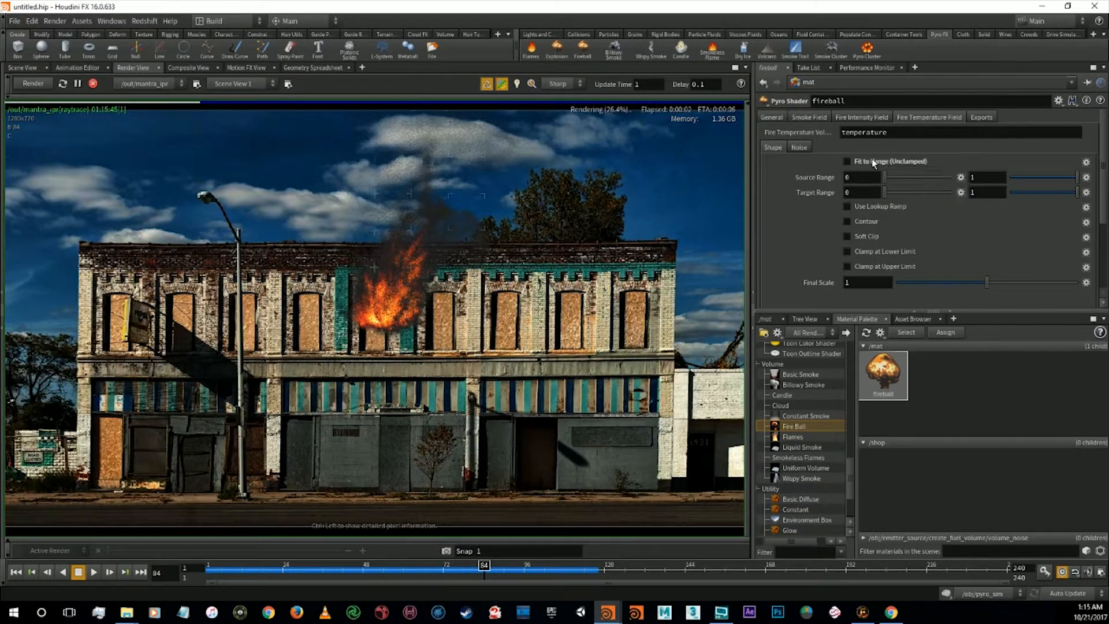
left_click(872, 160)
Try Contour and Clamp at Lower Limit on the fire intensity field's shape, turning each off again
left_click(872, 118)
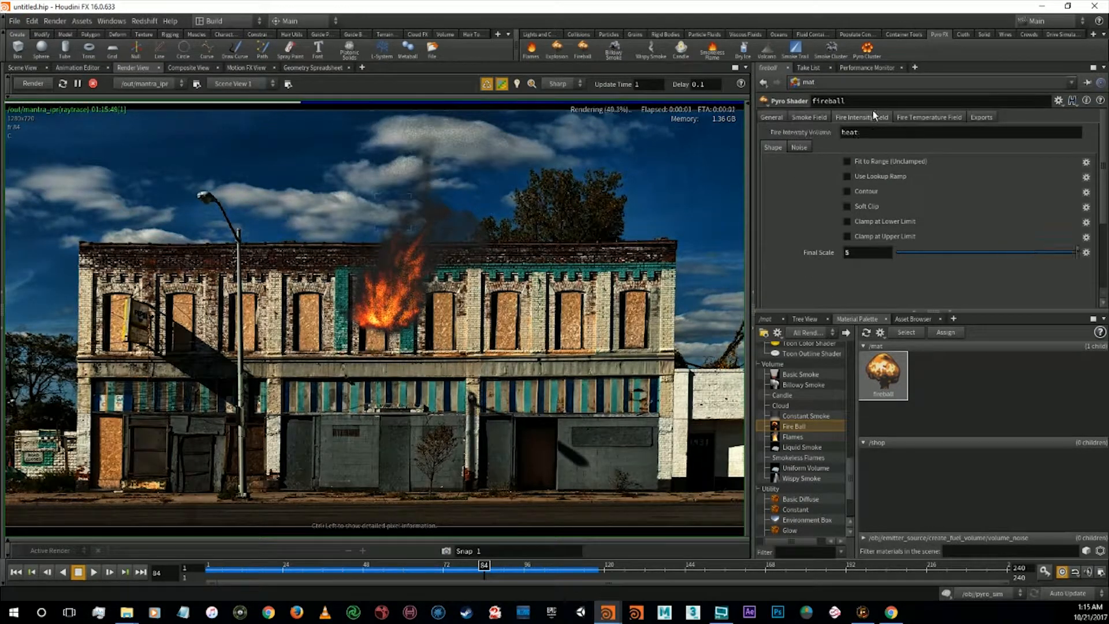
left_click(867, 193)
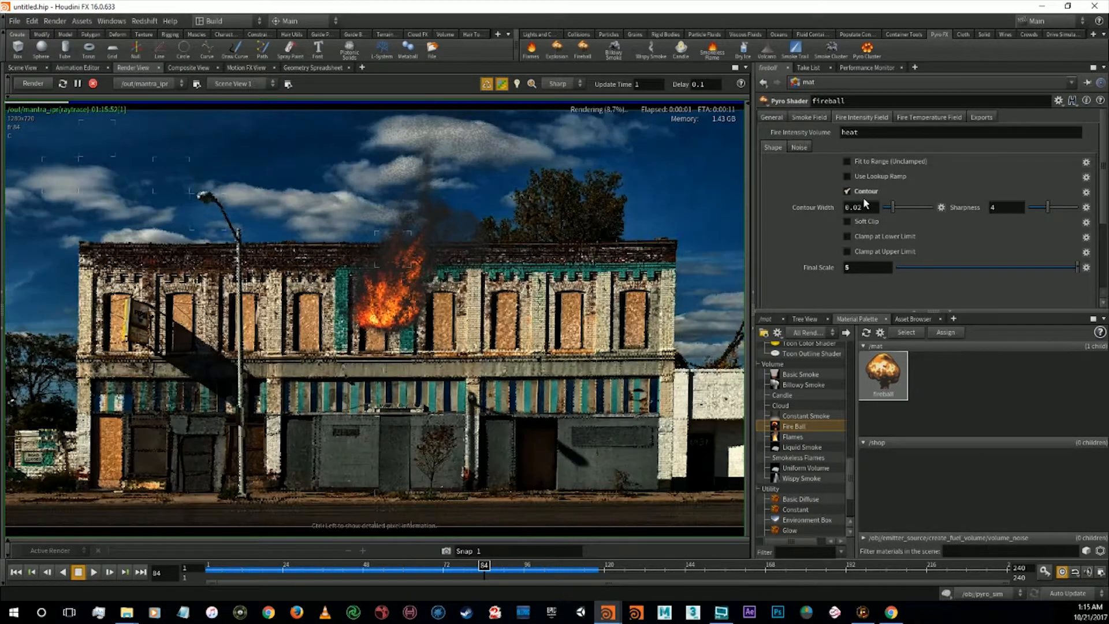
left_click(861, 191)
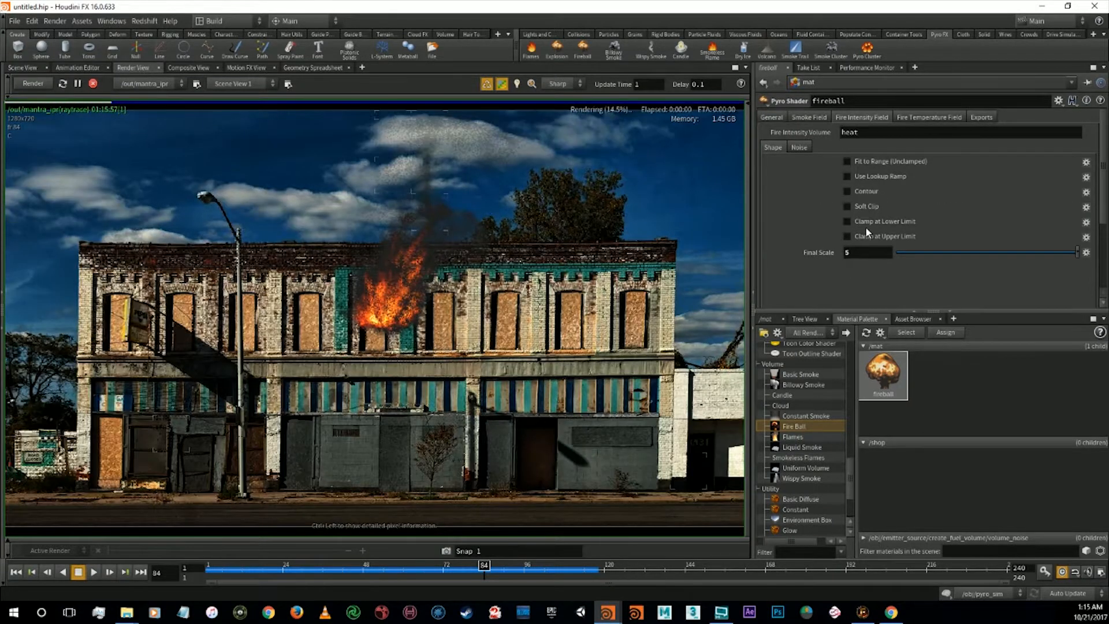
left_click(865, 223)
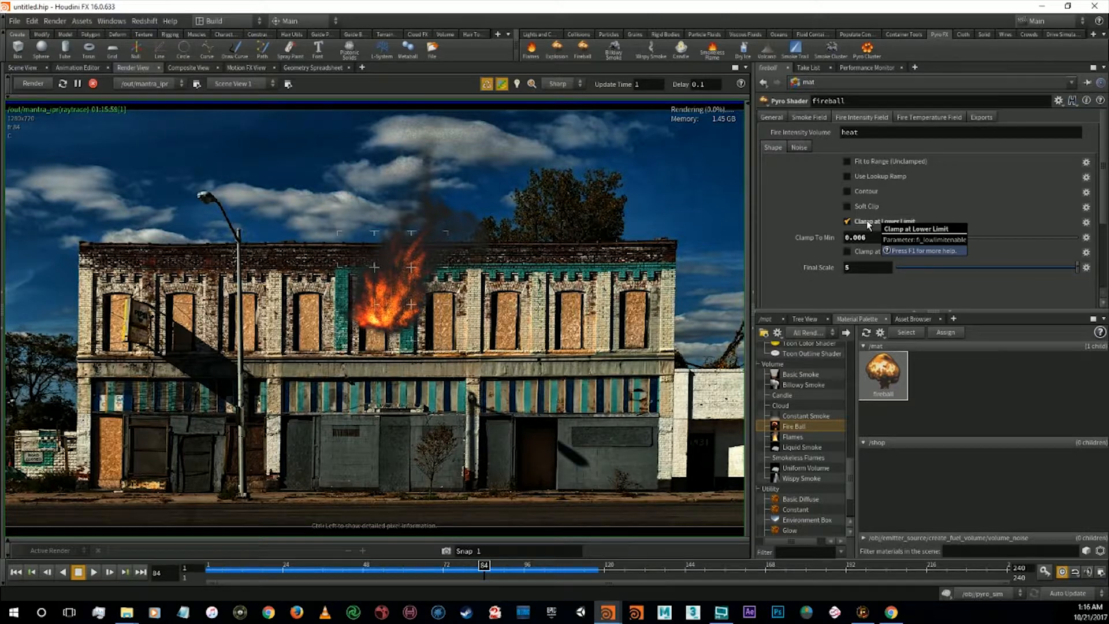
left_click(867, 220)
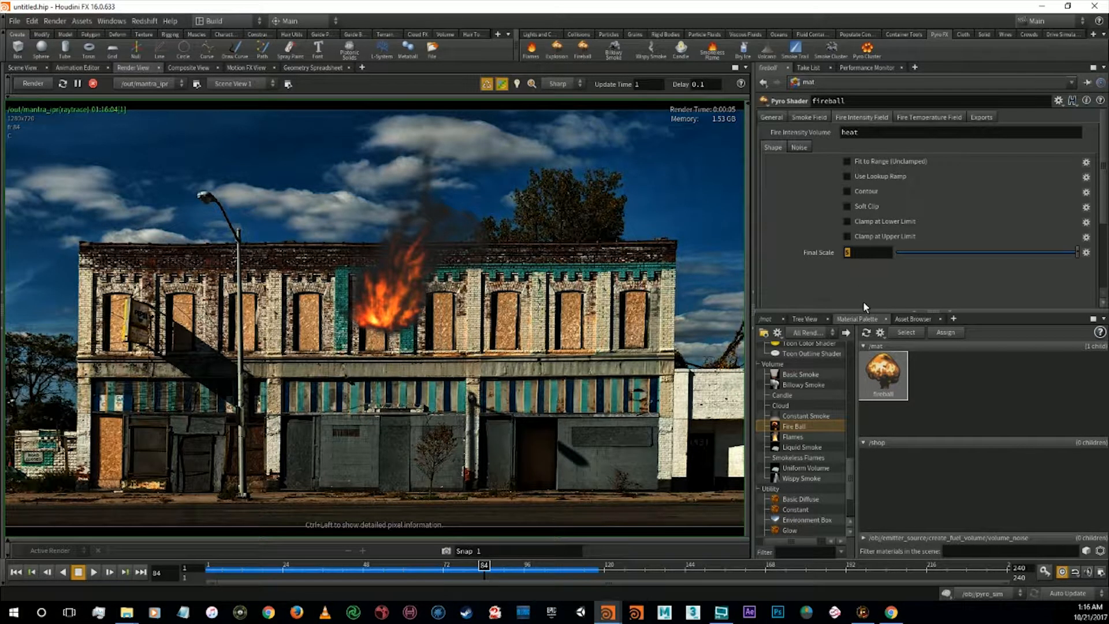
Try the fire intensity field's Final Scale at 25, 5 and 50
type("2")
key("Return")
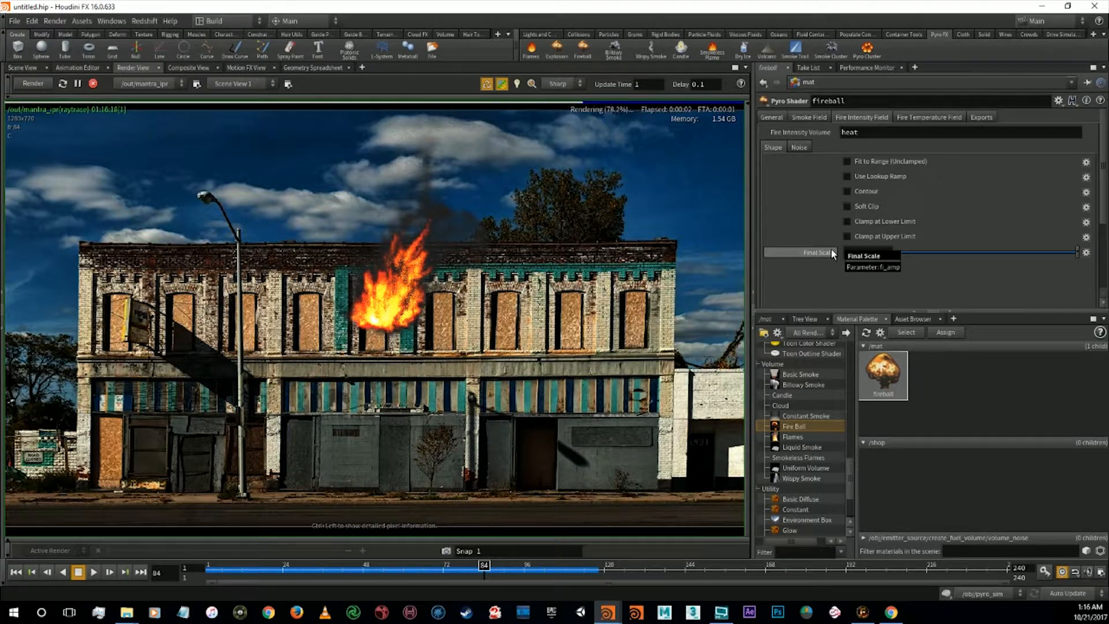
left_click_drag(865, 251, 818, 245)
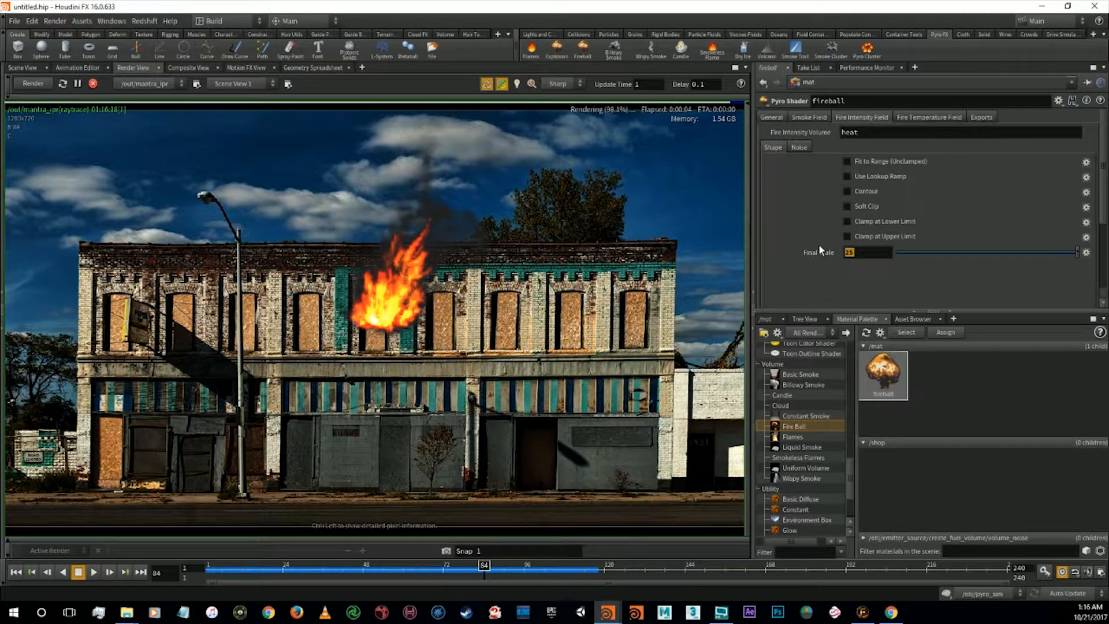
type("5")
key("Return")
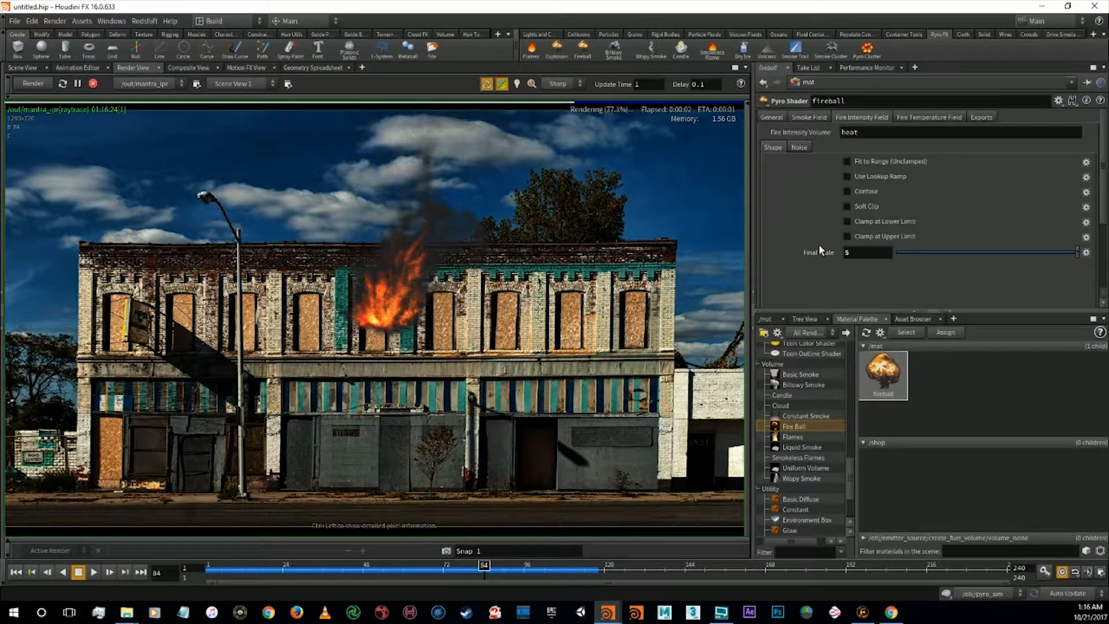
left_click_drag(855, 254, 830, 251)
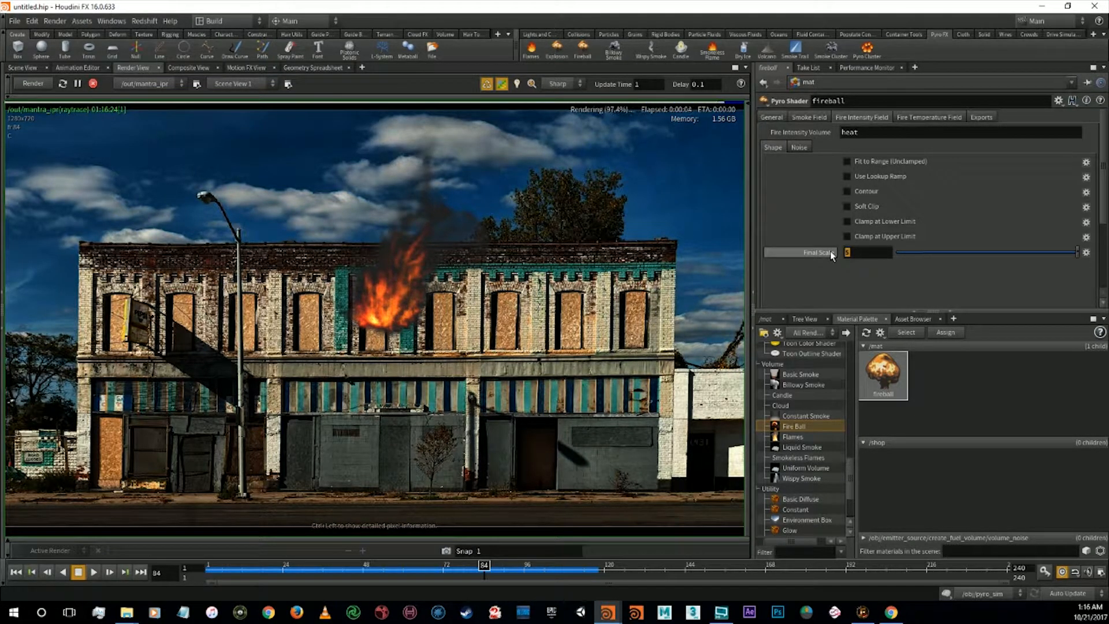
type("50")
key("Return")
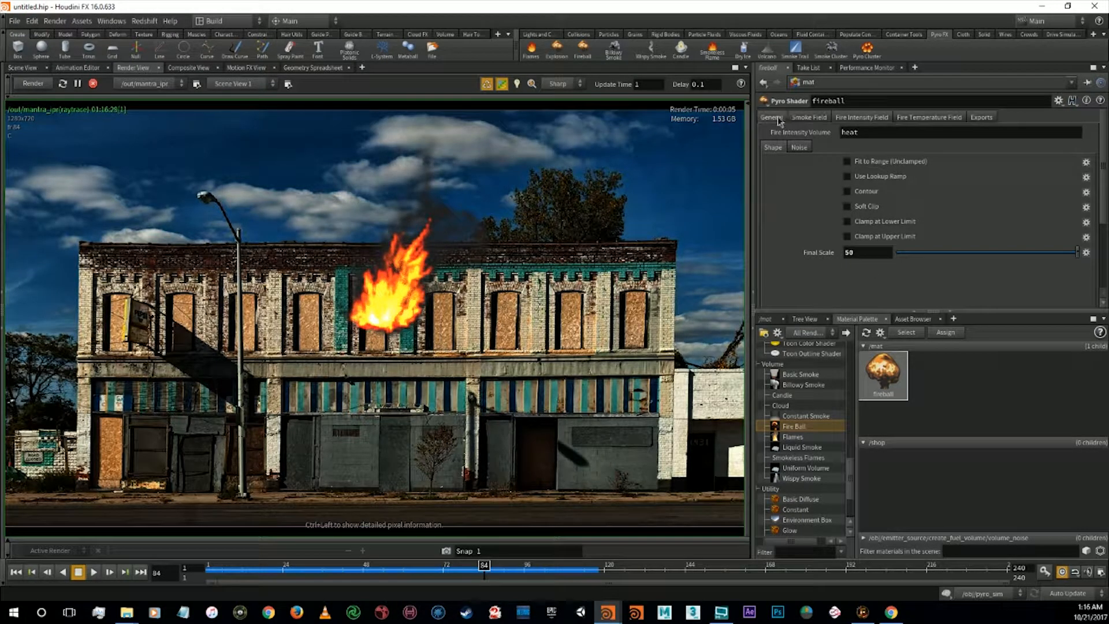
Try the fire's Color Temp in Kelvin at 1500, 200 and 5000, and set it back to 2000
left_click(774, 118)
double_click(870, 278)
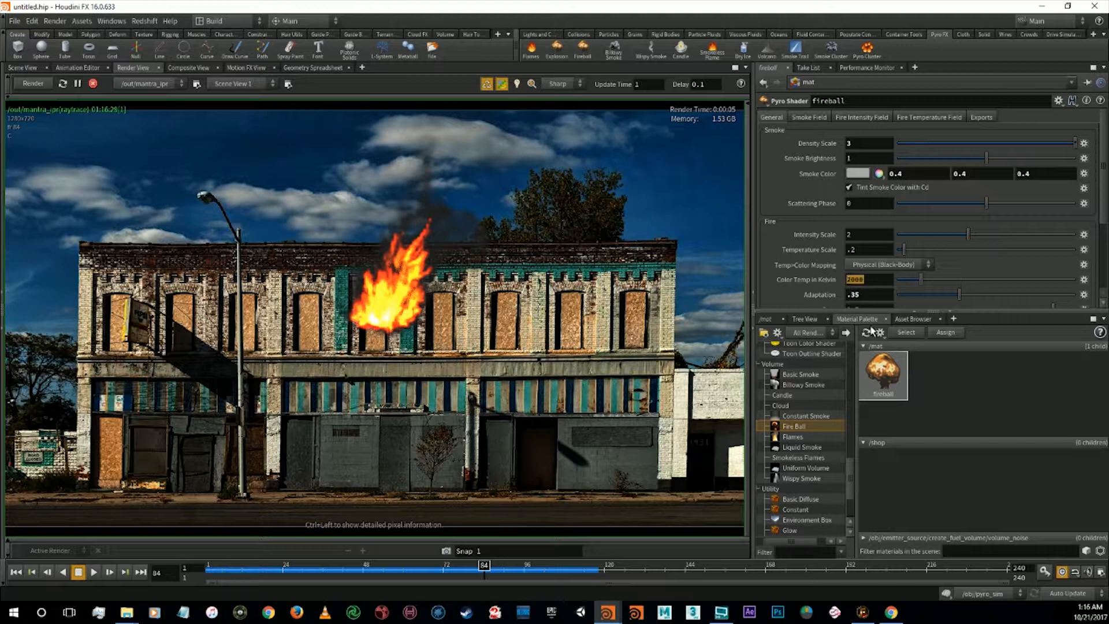
type("1500")
key("Return")
type("200")
key("Return")
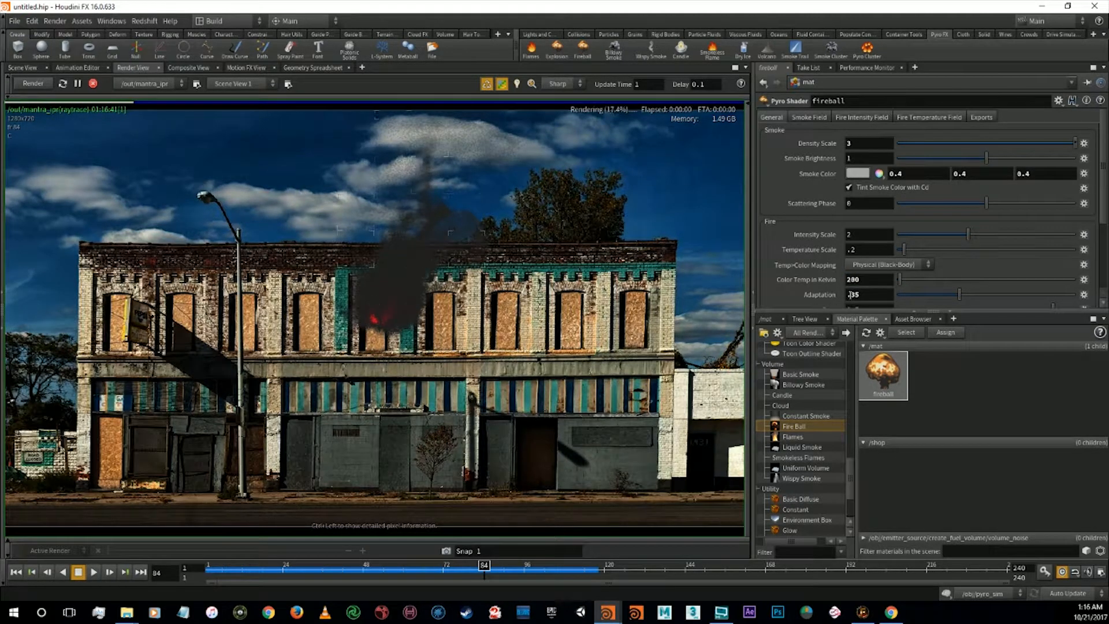
double_click(870, 278)
type("5000")
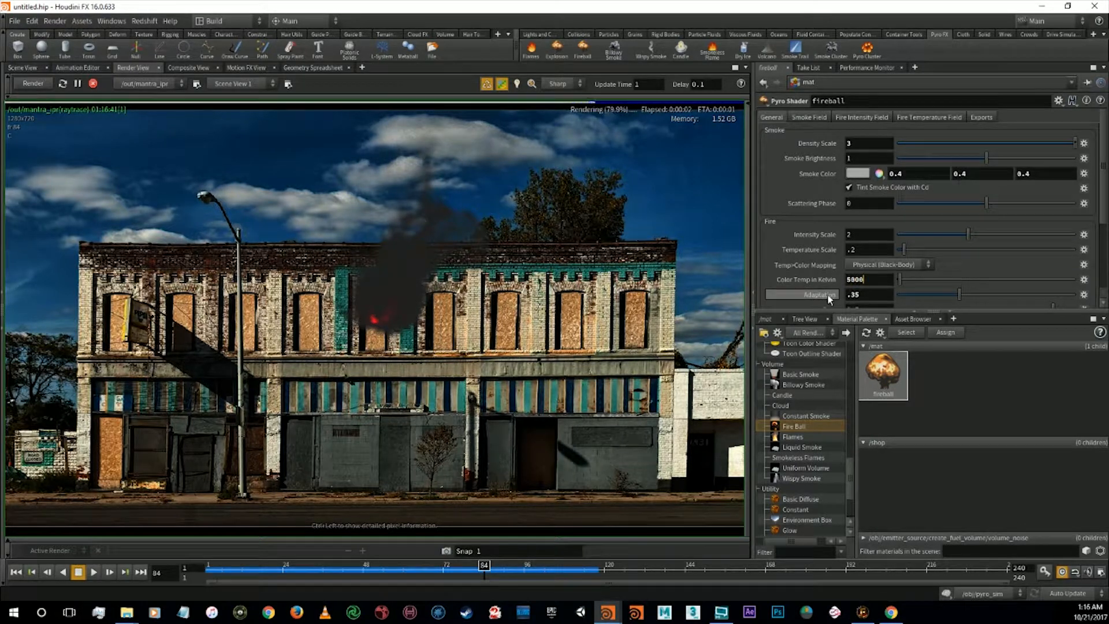
key("Return")
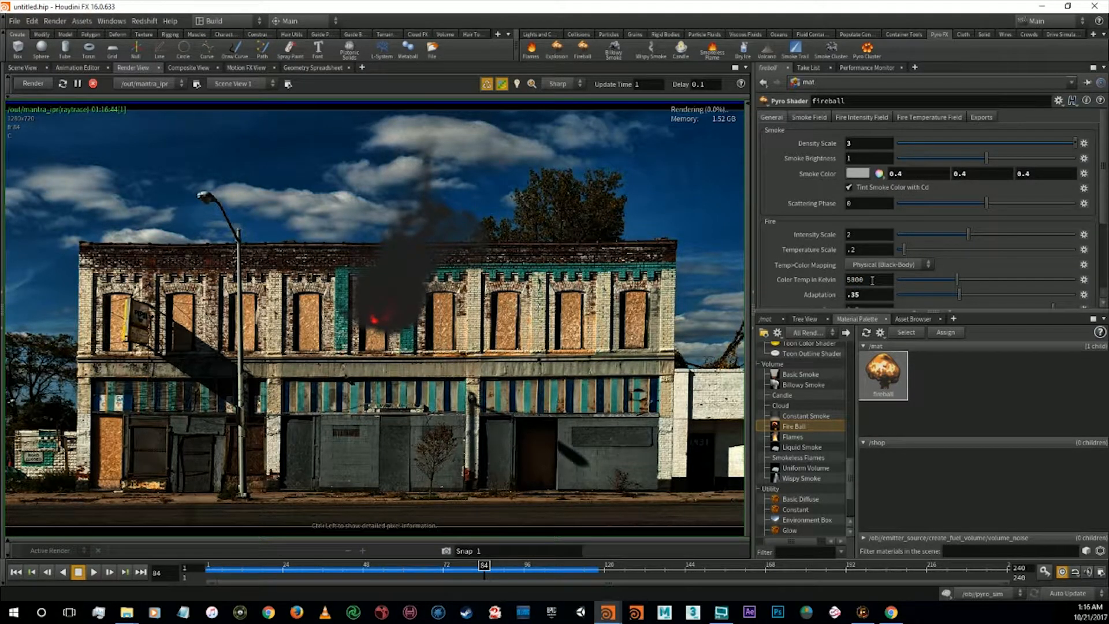
left_click_drag(872, 281, 816, 280)
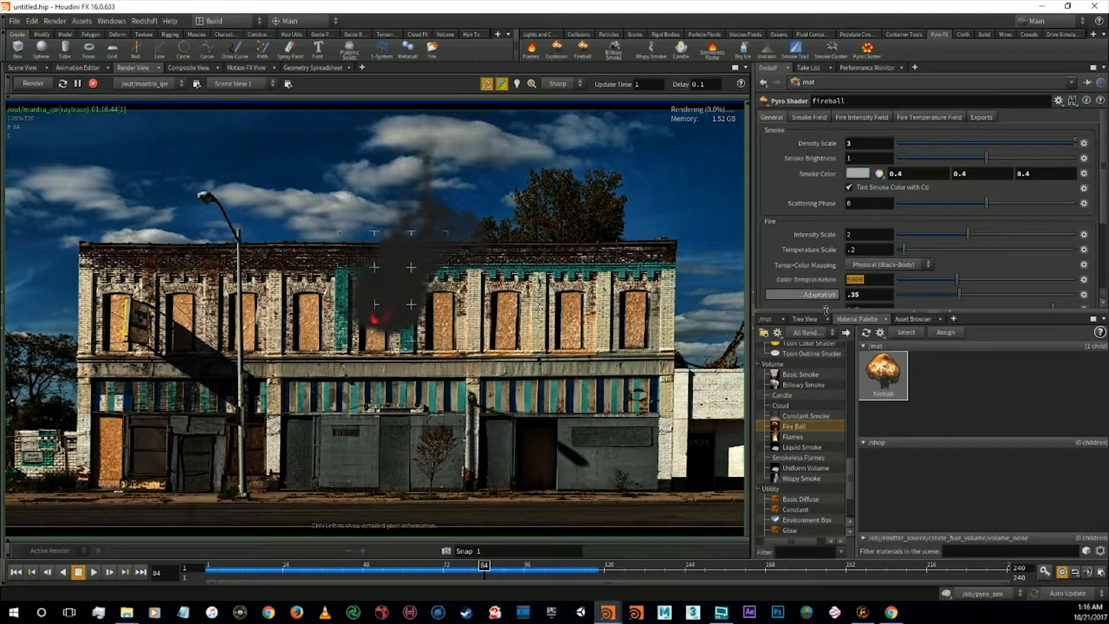
type("2800")
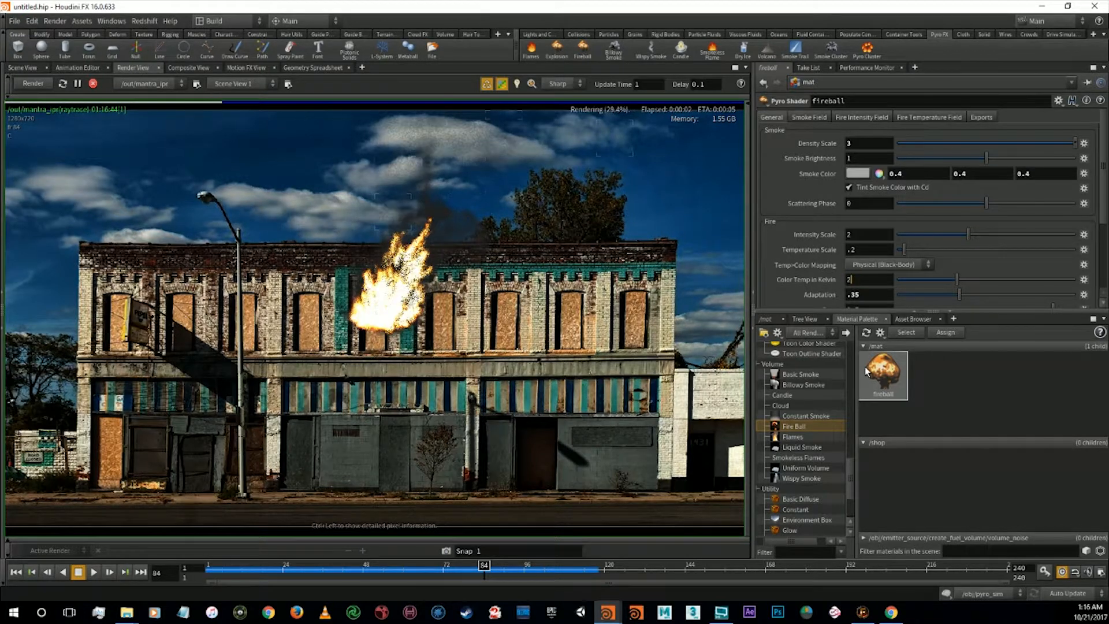
key("Return")
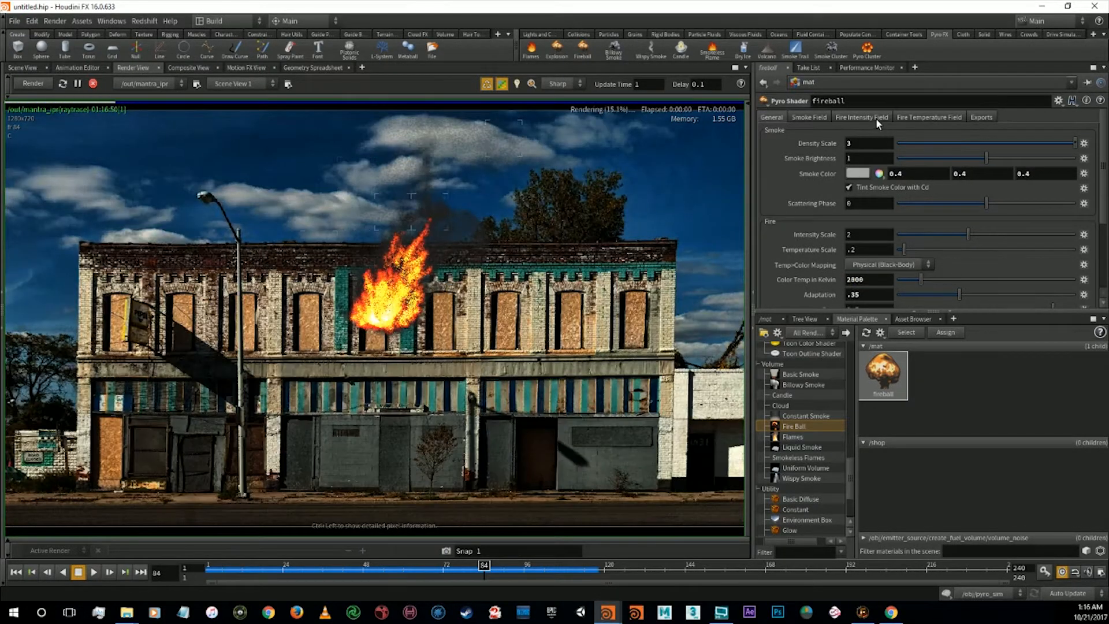
Try the fire intensity field's Final Scale at 20 and 10, settle on 5, and return to the shader's general settings
left_click(874, 118)
type("20")
key("Return")
left_click_drag(865, 252, 824, 258)
type("10")
key("Return")
type("5")
key("Return")
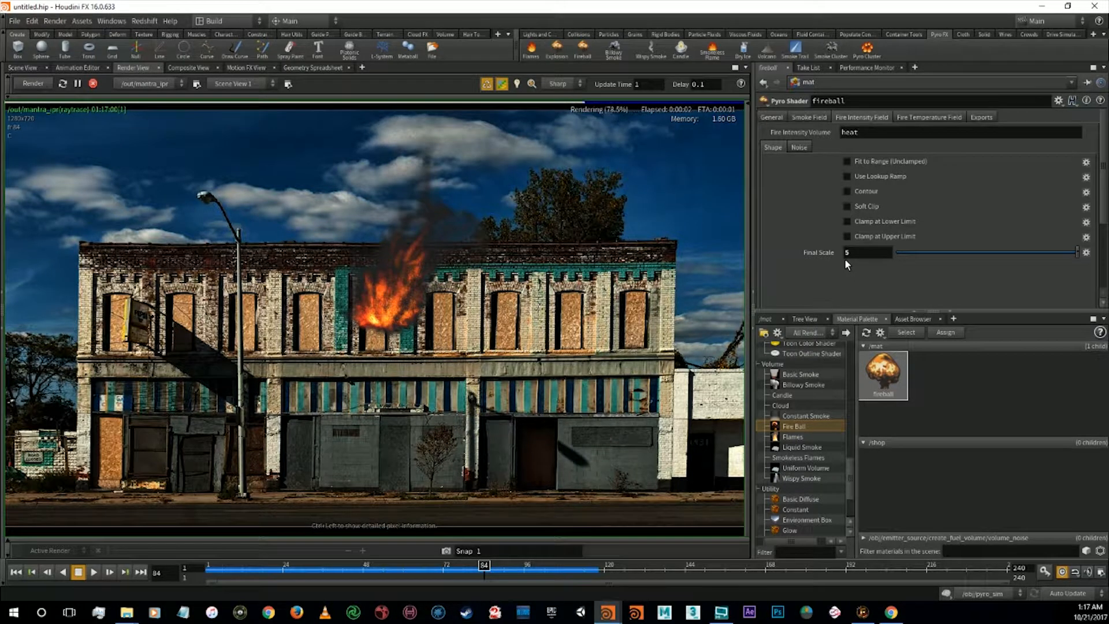
left_click_drag(882, 253, 811, 254)
key("Return")
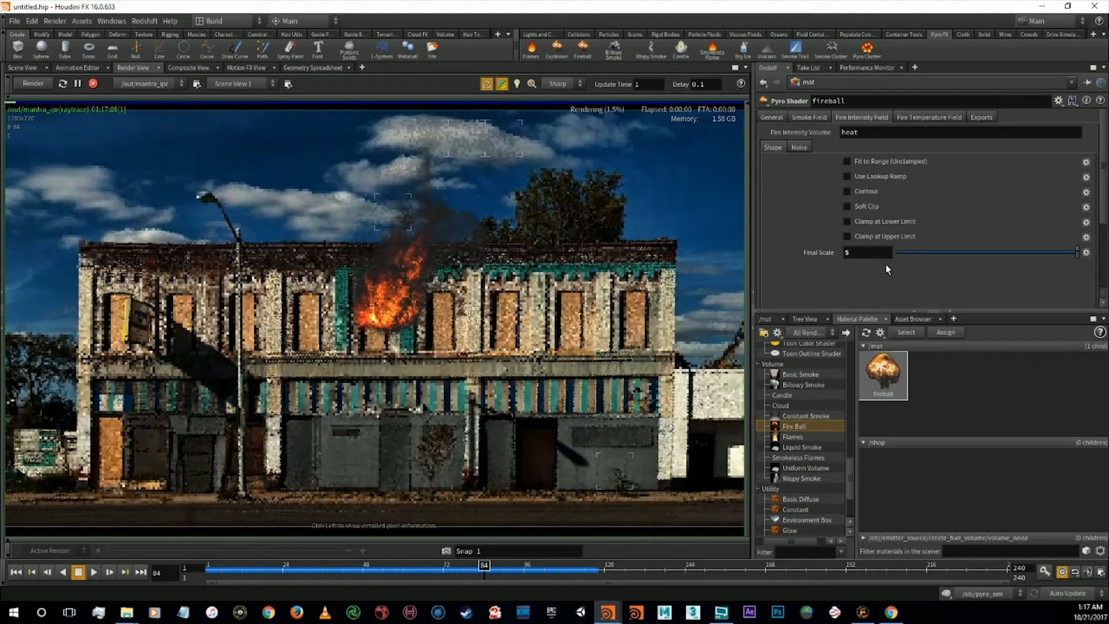
left_click(771, 117)
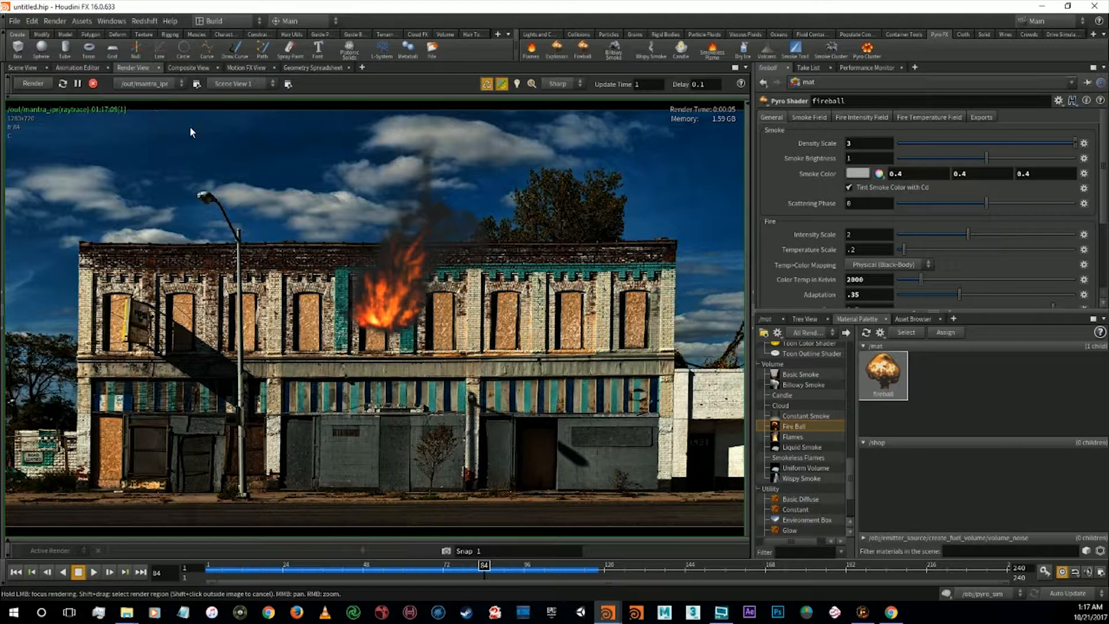
In the out network, rename the mantra_ipr render node to mantra and set its Valid Frame Range to Render Frame Range
left_click(779, 321)
left_click(895, 334)
left_click(908, 398)
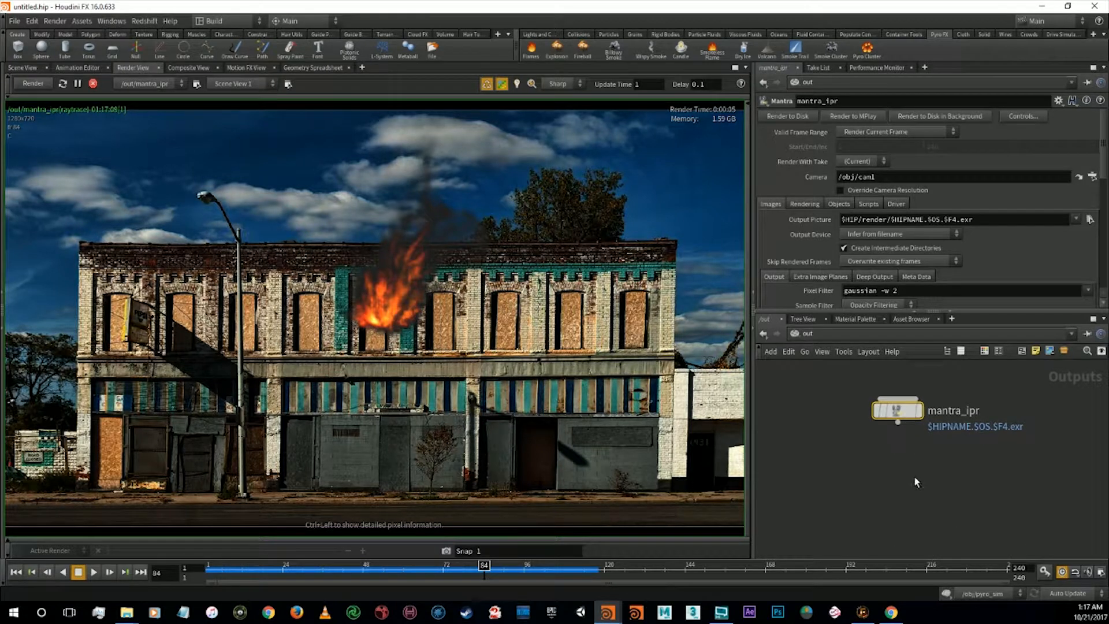
double_click(959, 411)
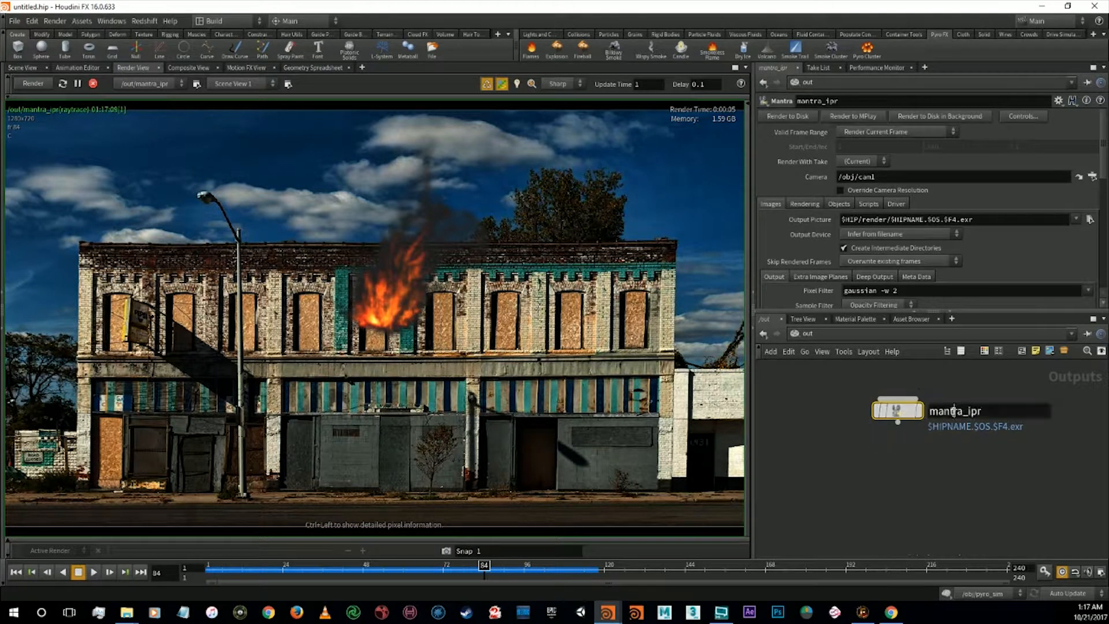
type("mantra")
key("Return")
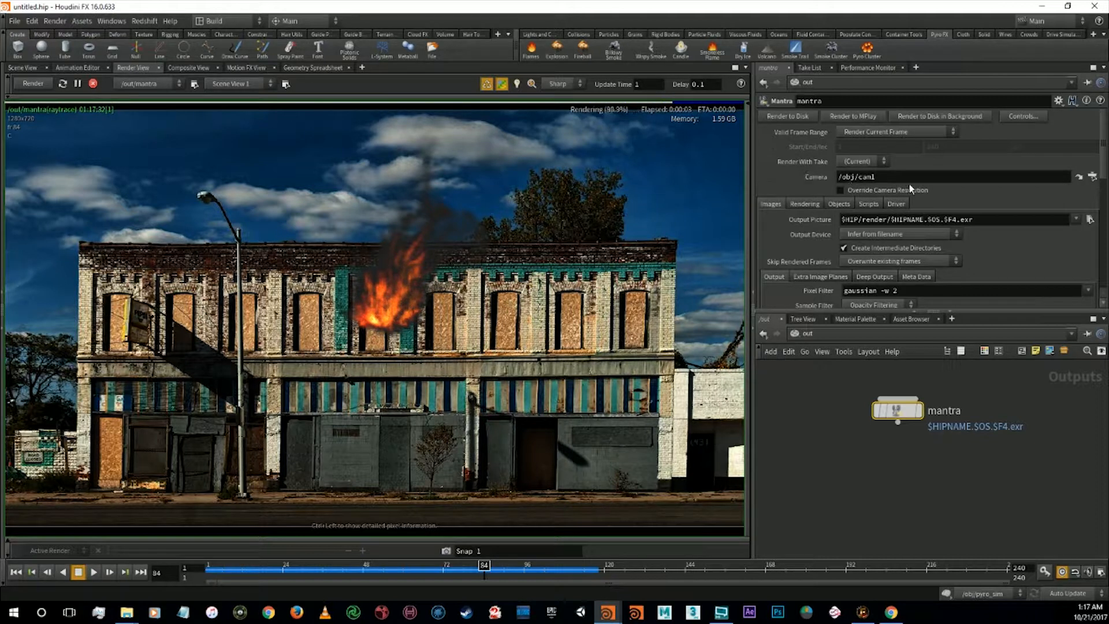
left_click(876, 133)
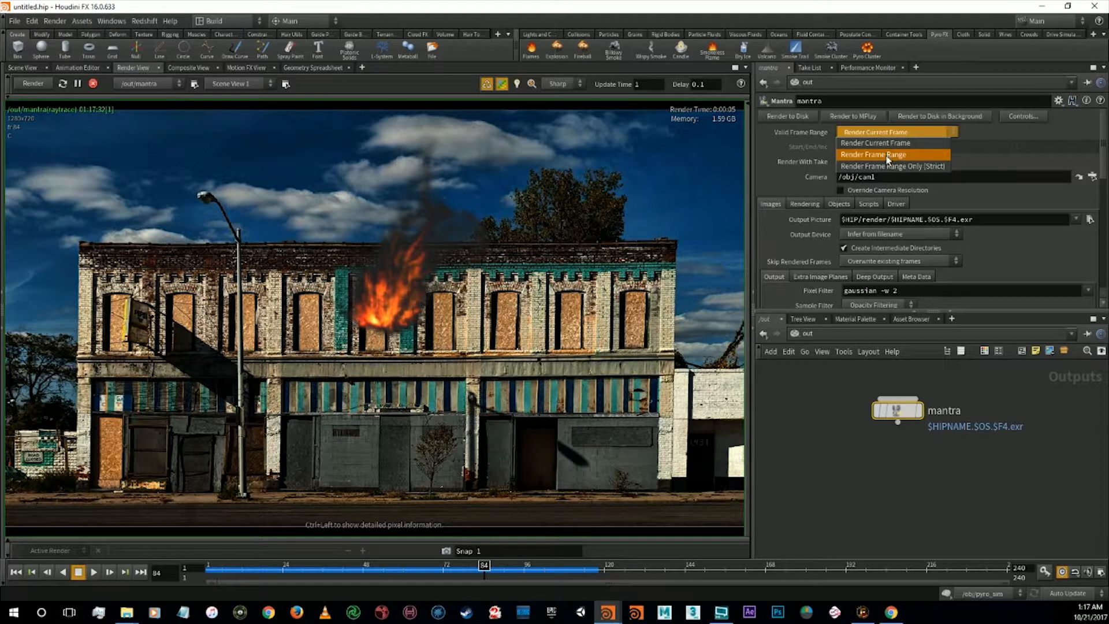
left_click(890, 154)
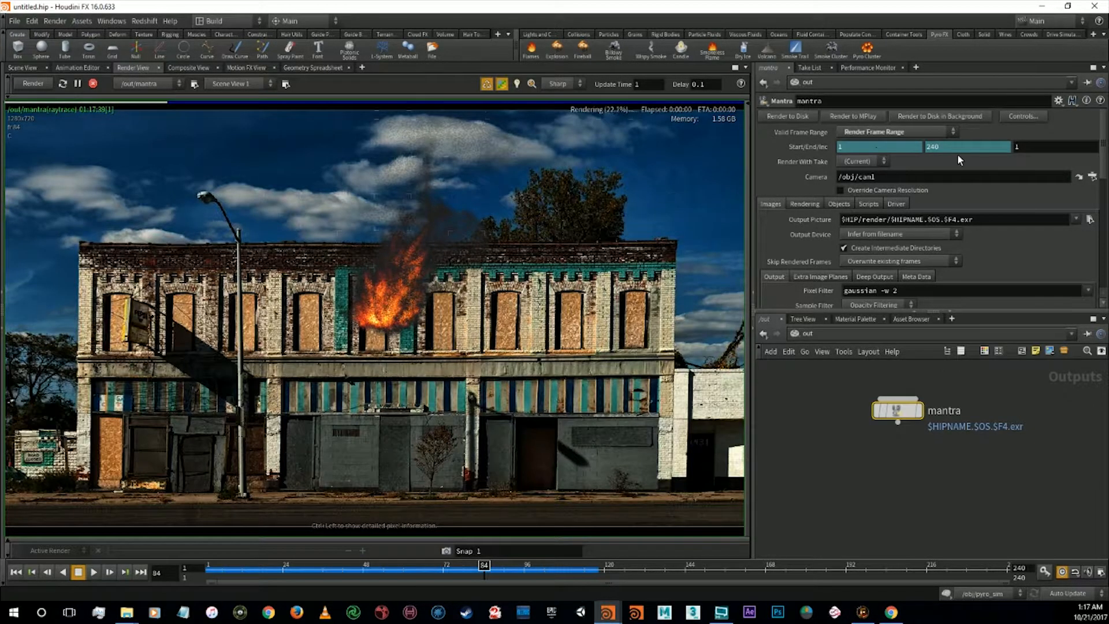
Preview the fire render at several frames along the timeline, from frame 236 back to 75 and on to 98
left_click(994, 569)
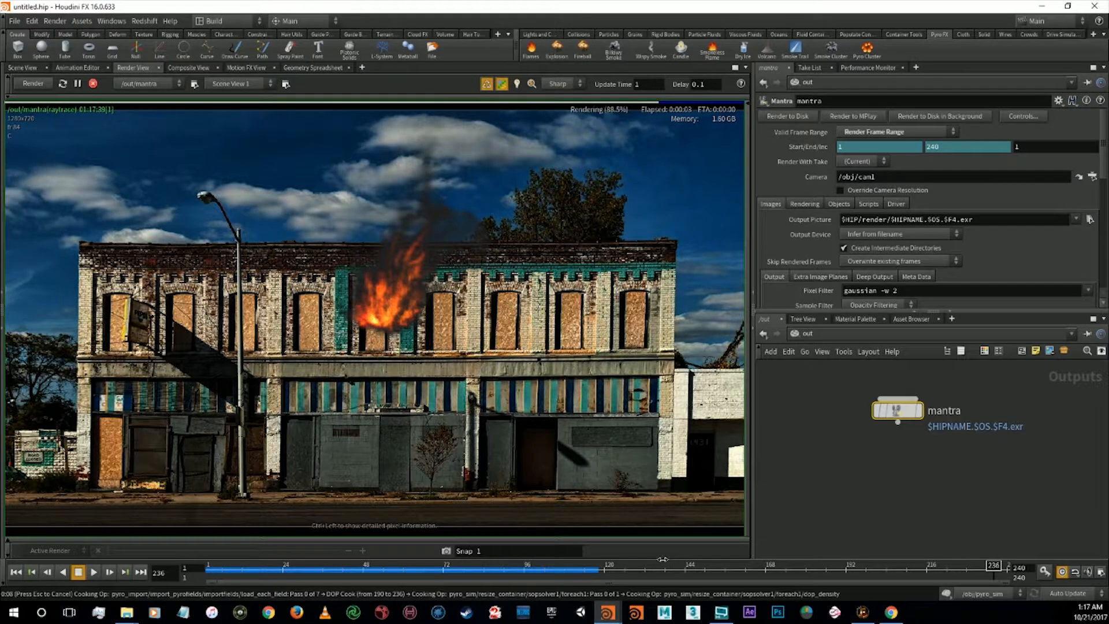
key("Escape")
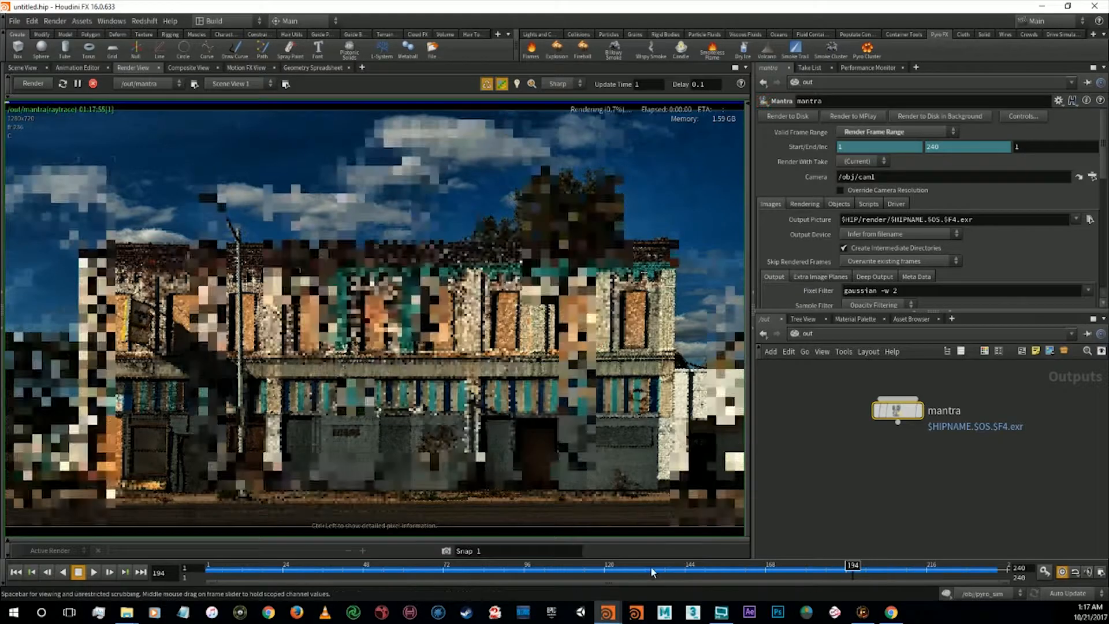
left_click(752, 571)
left_click(674, 573)
left_click(593, 574)
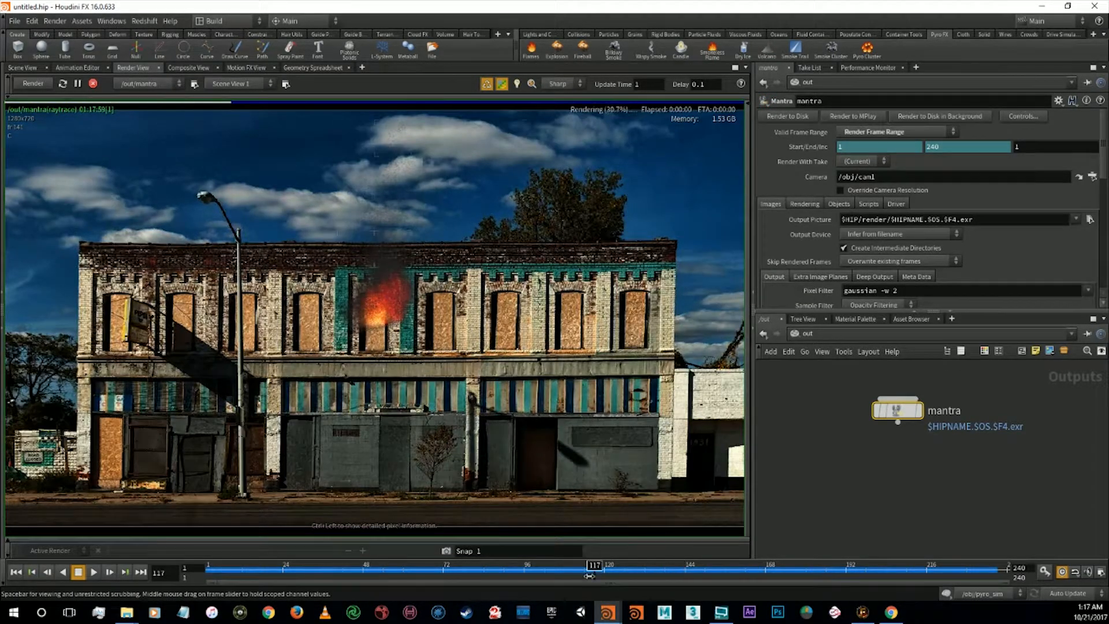
left_click(520, 573)
left_click(454, 570)
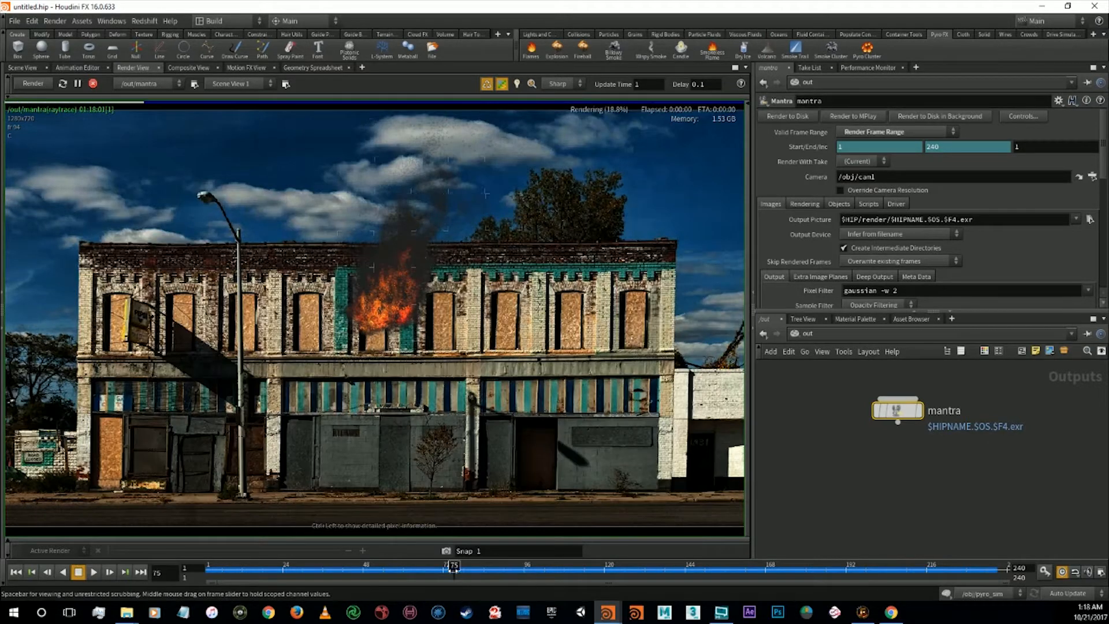
left_click(531, 572)
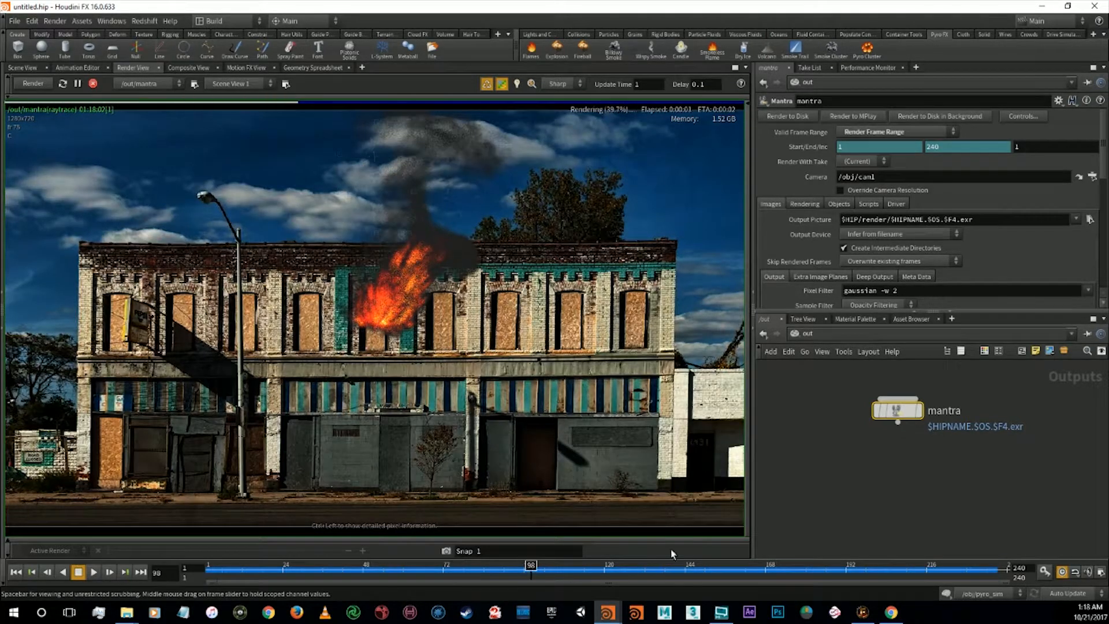
Delete the channels on the mantra node's end frame and set the end frame to 100
right_click(944, 148)
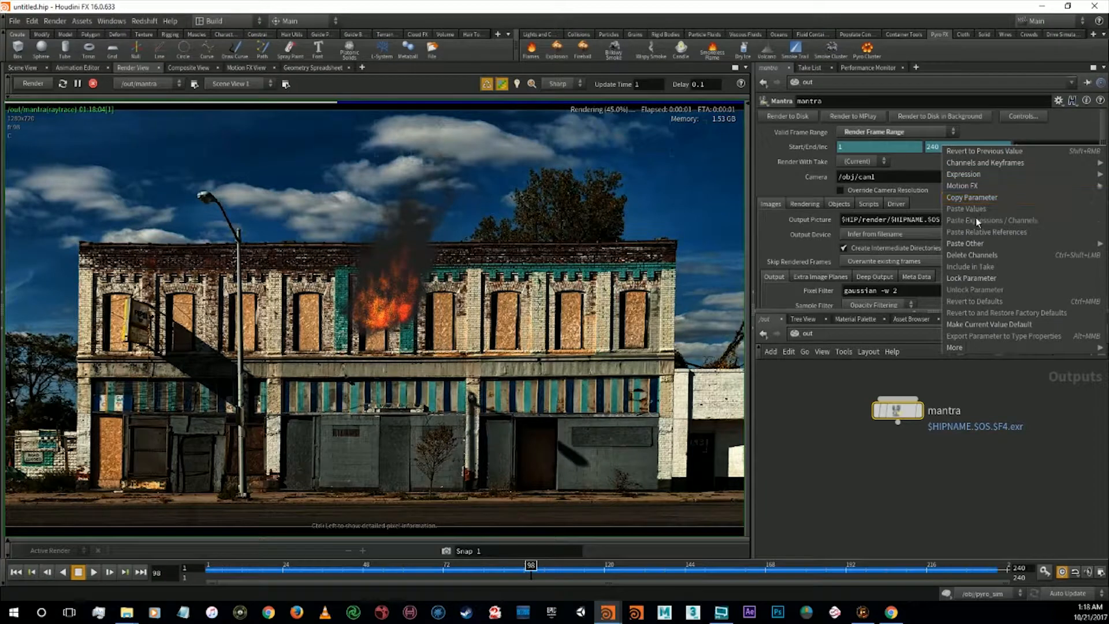
left_click(976, 255)
type("100")
key("Return")
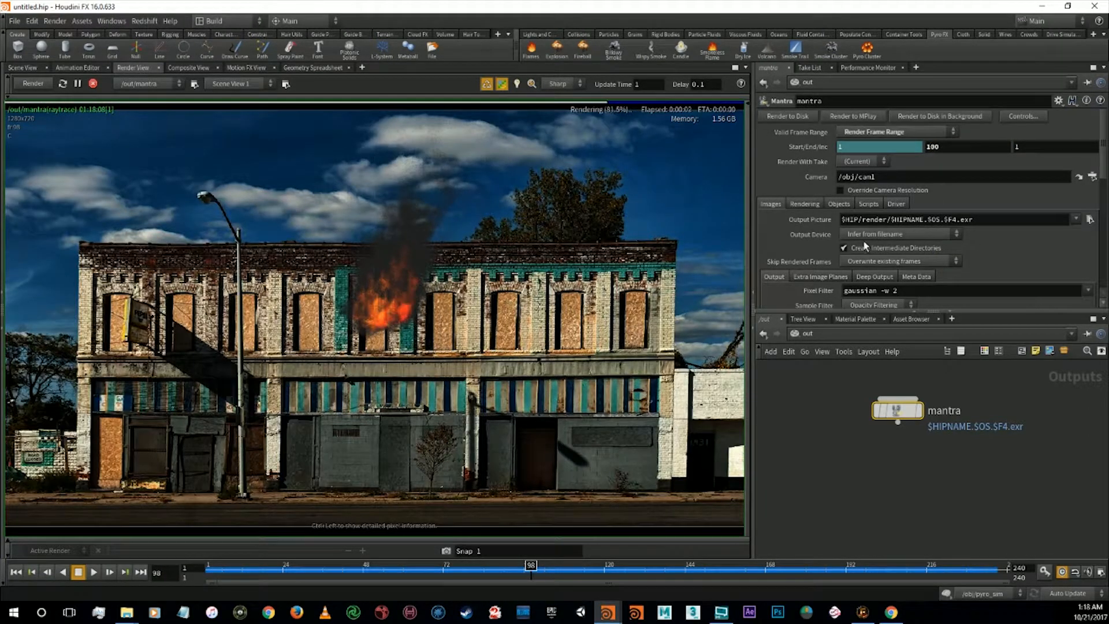
Browse for the mantra node's output picture location and create a folder named pyro in E:/houdini_project_folder/renders/
left_click(1089, 220)
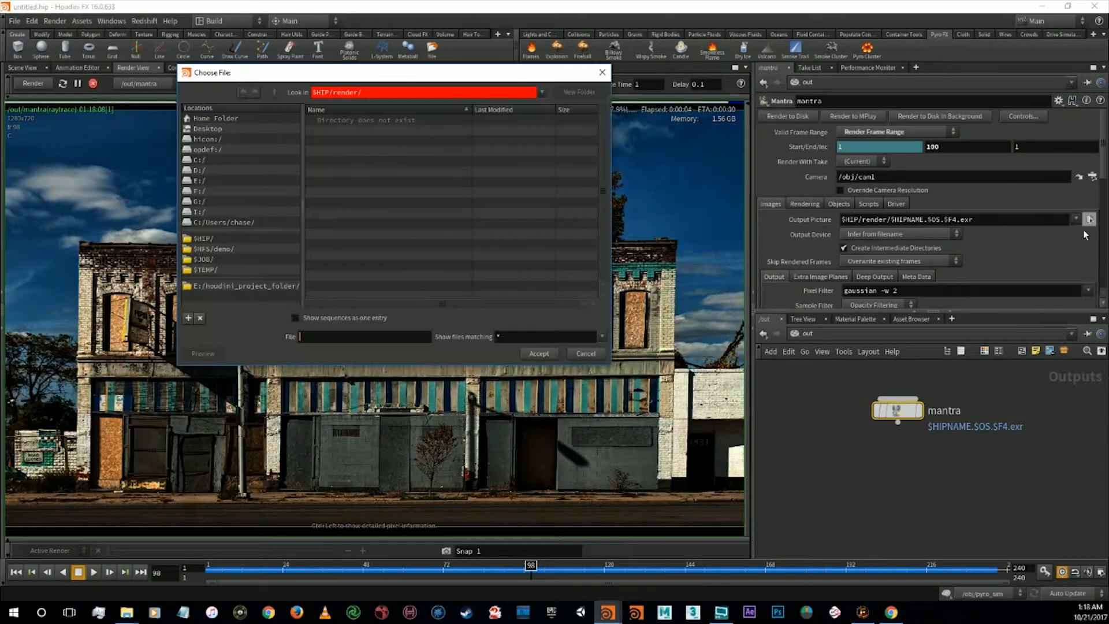
left_click(206, 184)
double_click(385, 245)
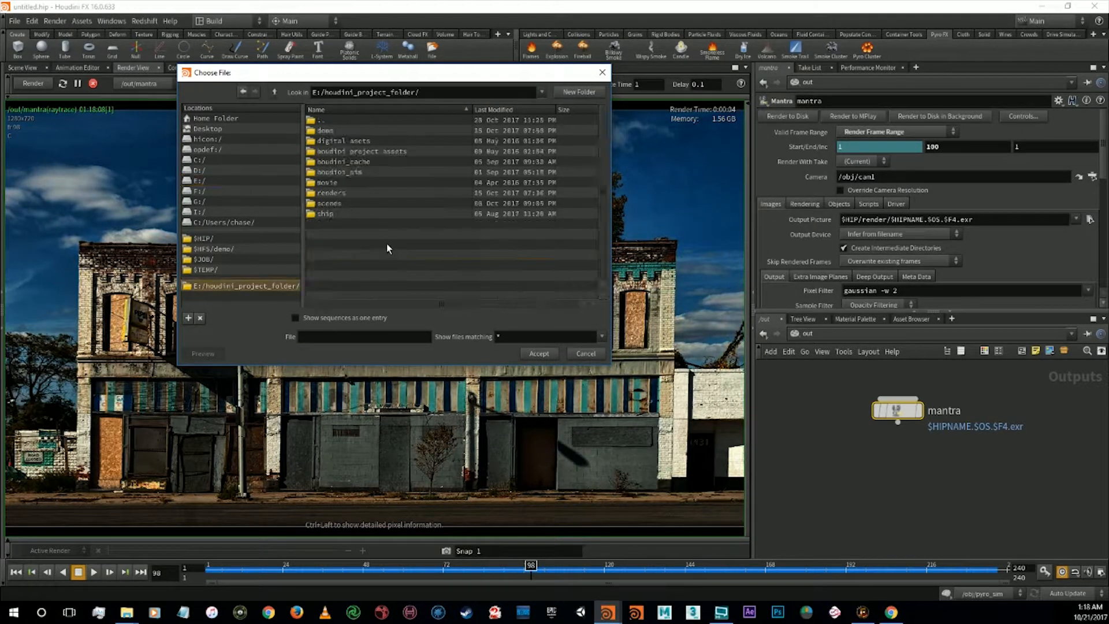
left_click(335, 194)
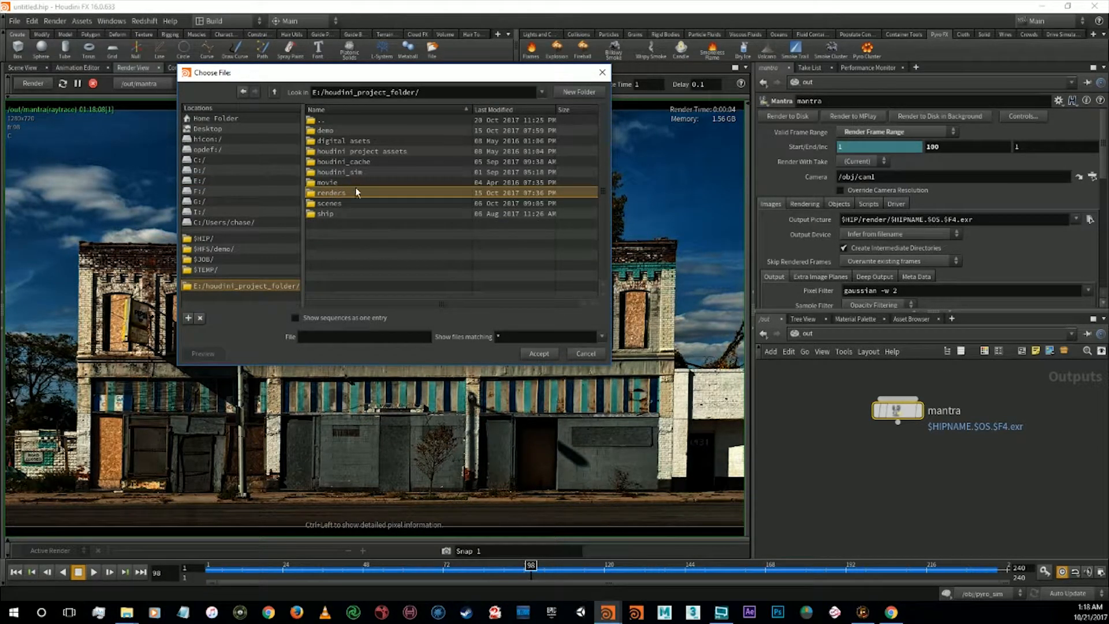
double_click(355, 192)
left_click(589, 93)
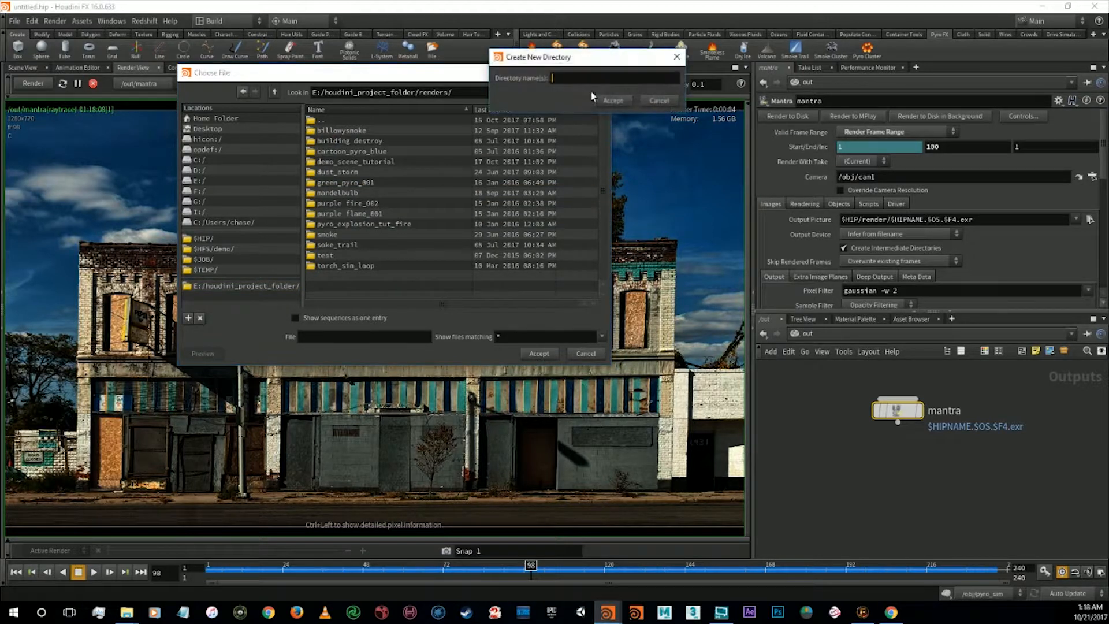
type("pyro")
left_click(597, 94)
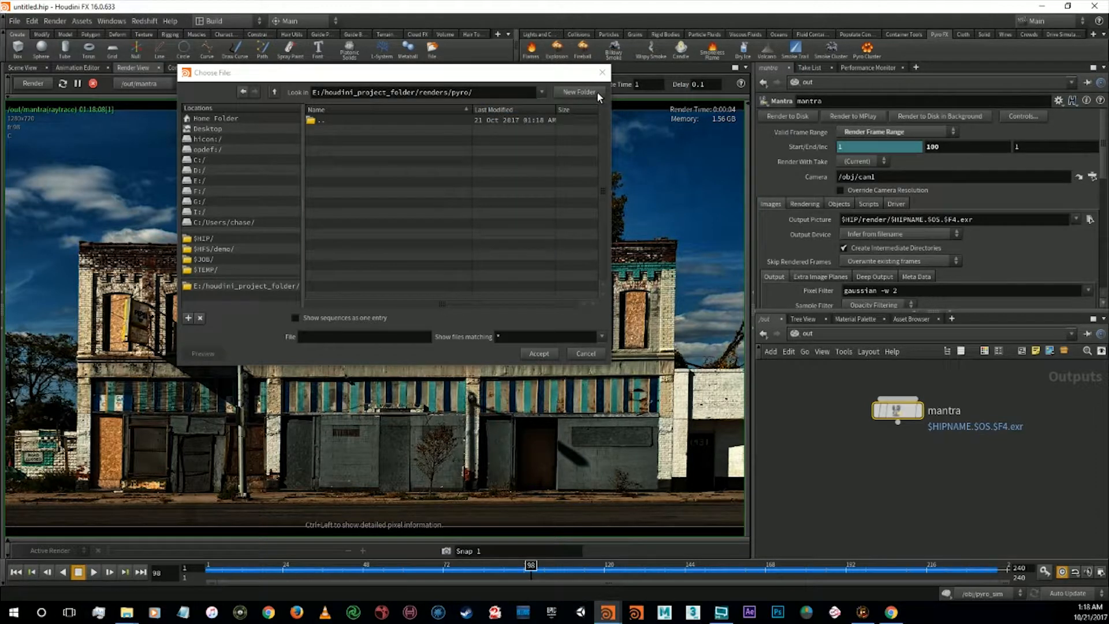
Name the output picture demo_pyro.$OS.$F$.exr in the new pyro folder and accept the path
left_click(345, 338)
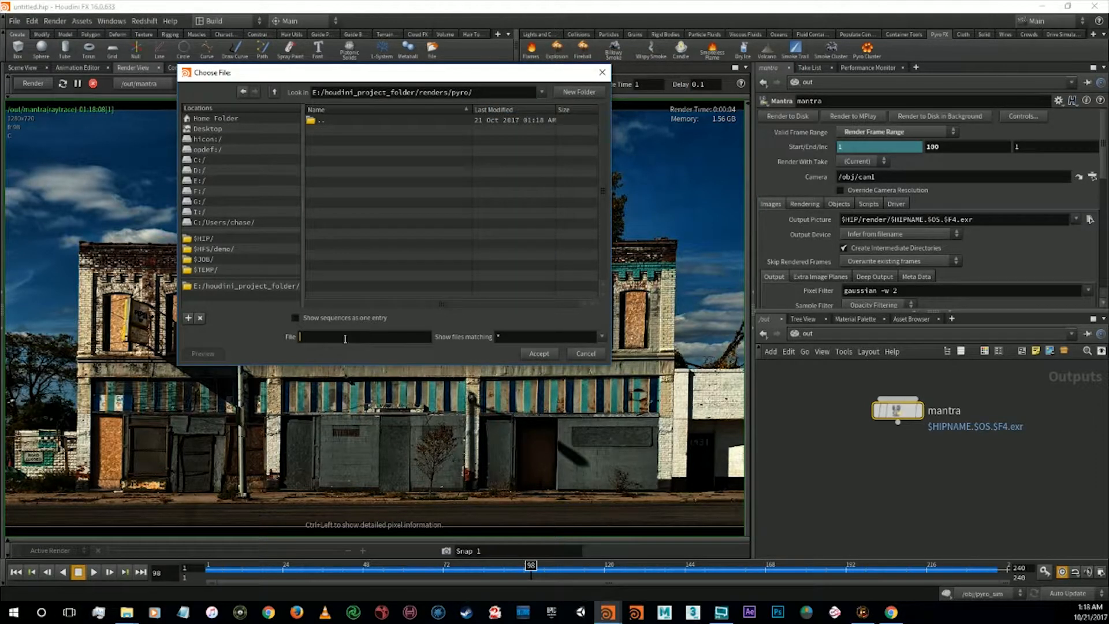
type("demo_pyro.$O")
key("BackSpace")
type("OS.$F$.exr")
left_click(537, 353)
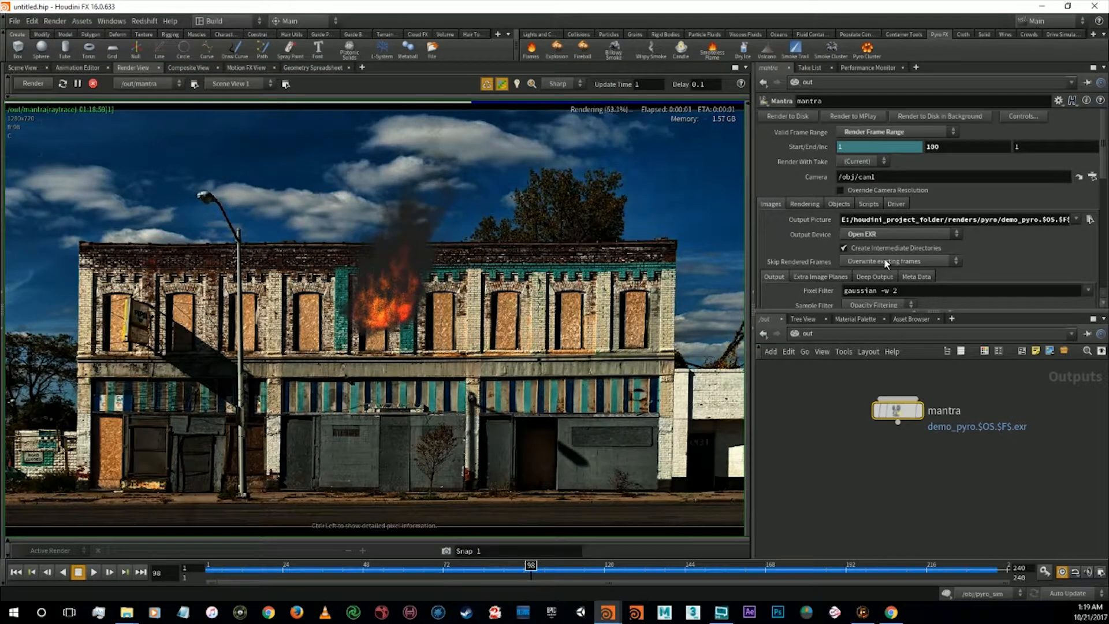
Review the mantra node's extra image planes and change the rendering engine to Micropolygon Physically Based Rendering
left_click(817, 279)
scroll(818, 244, "down", 2)
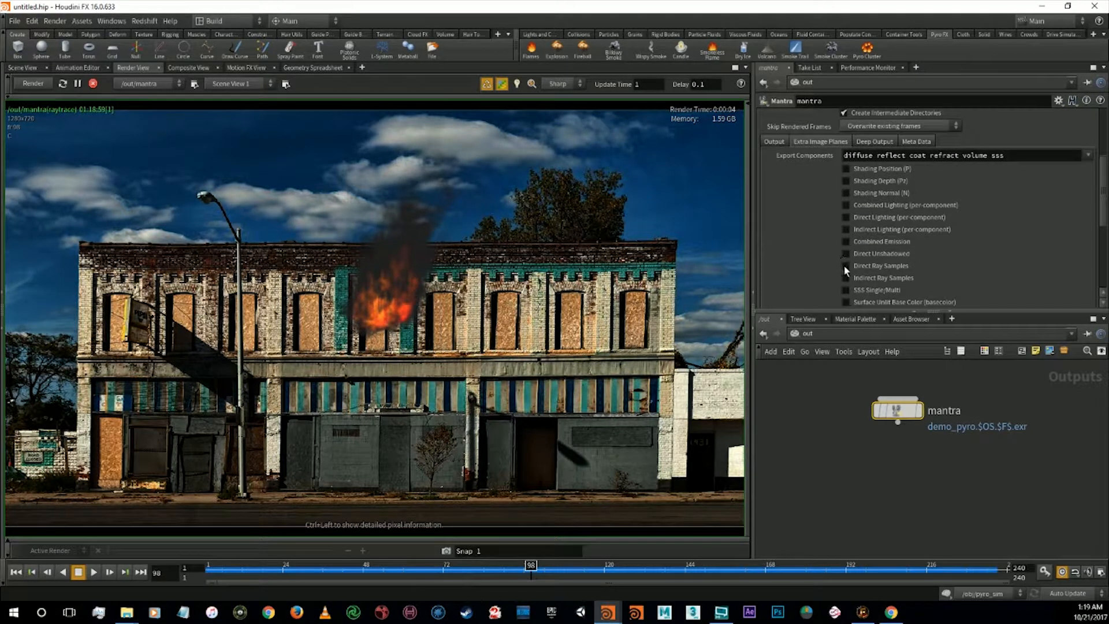
scroll(942, 287, "down", 1)
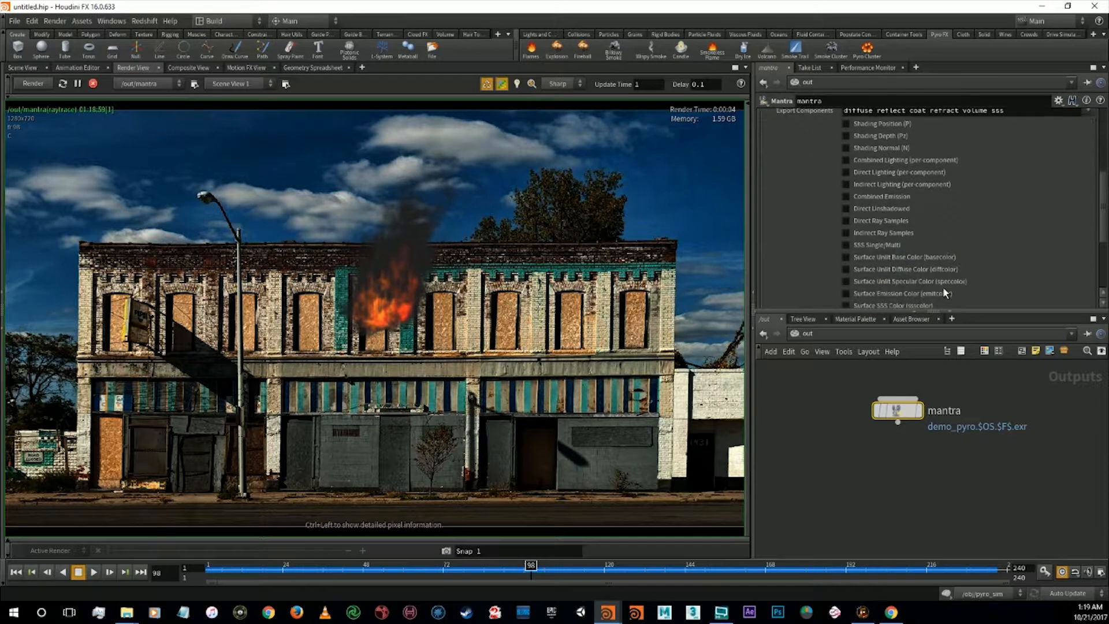
scroll(943, 283, "up", 3)
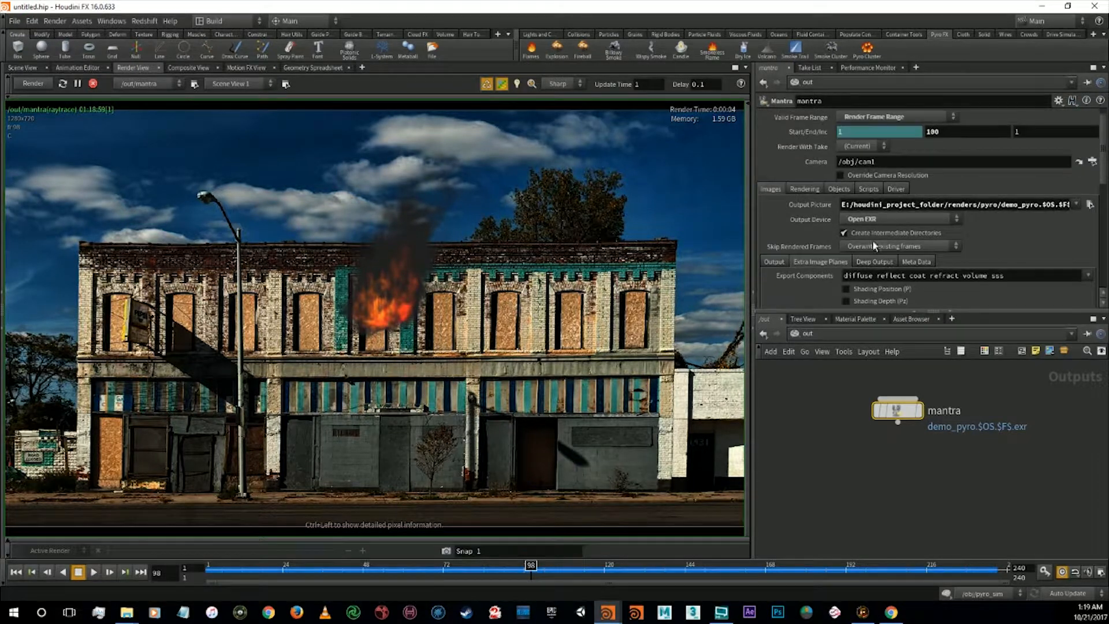
left_click(805, 189)
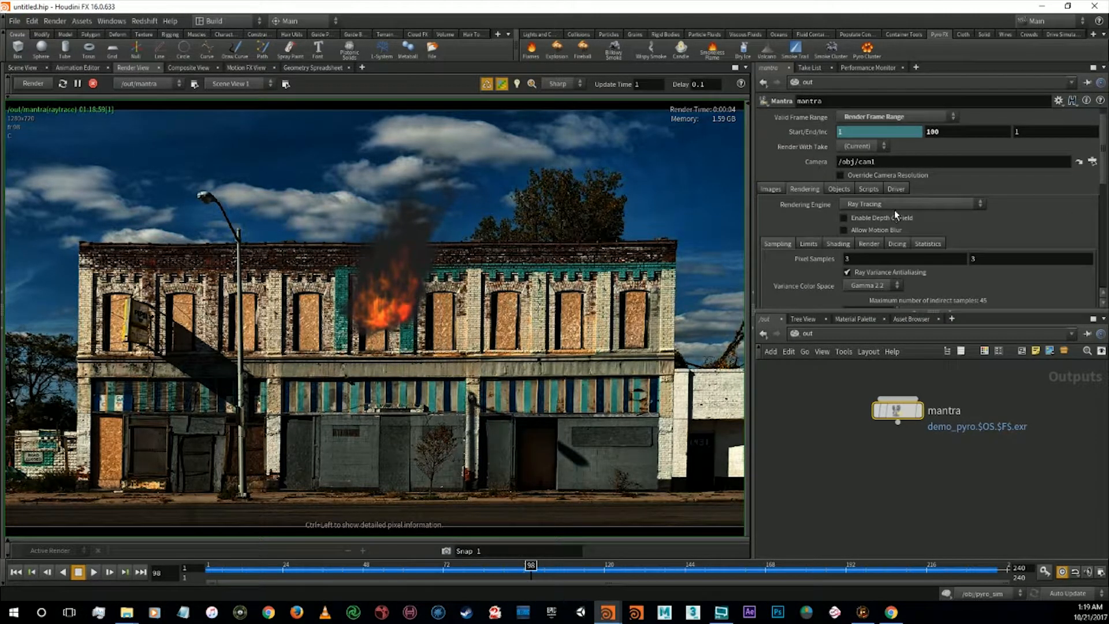
left_click(895, 204)
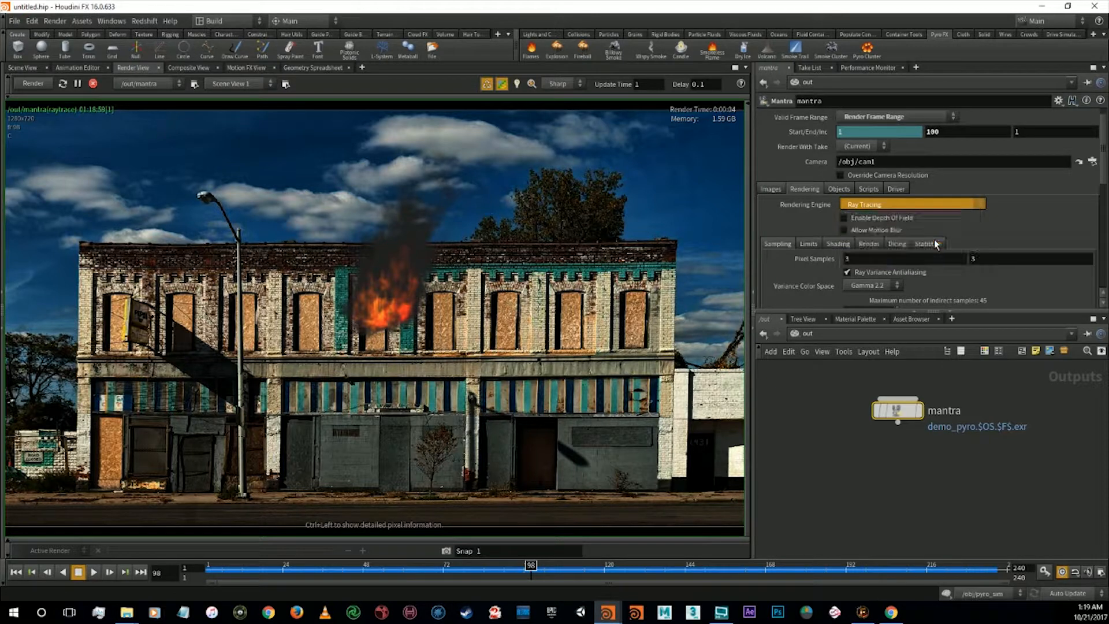
left_click(934, 242)
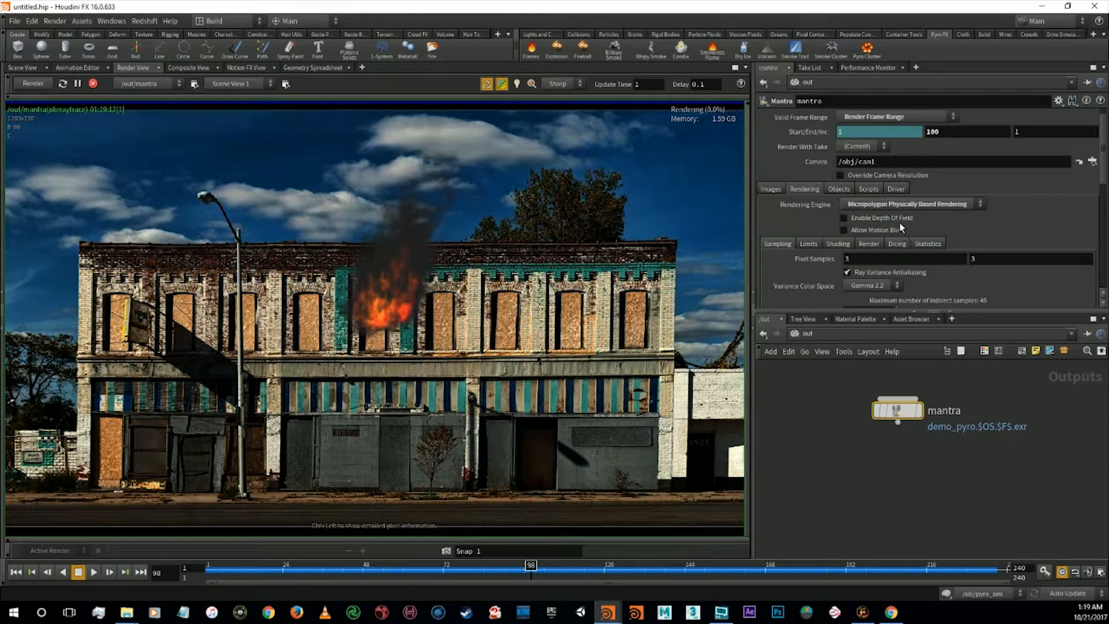
Set the mantra node's Pixel Samples to 6 by 6
left_click_drag(853, 259, 766, 257)
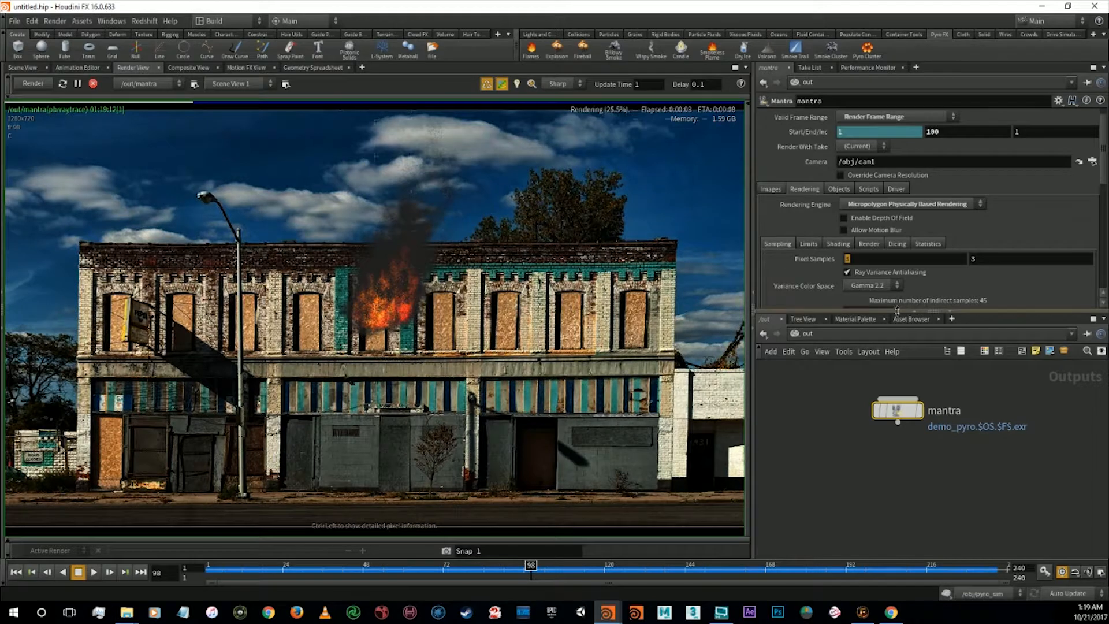
type("6")
key("Tab")
type("6")
key("Return")
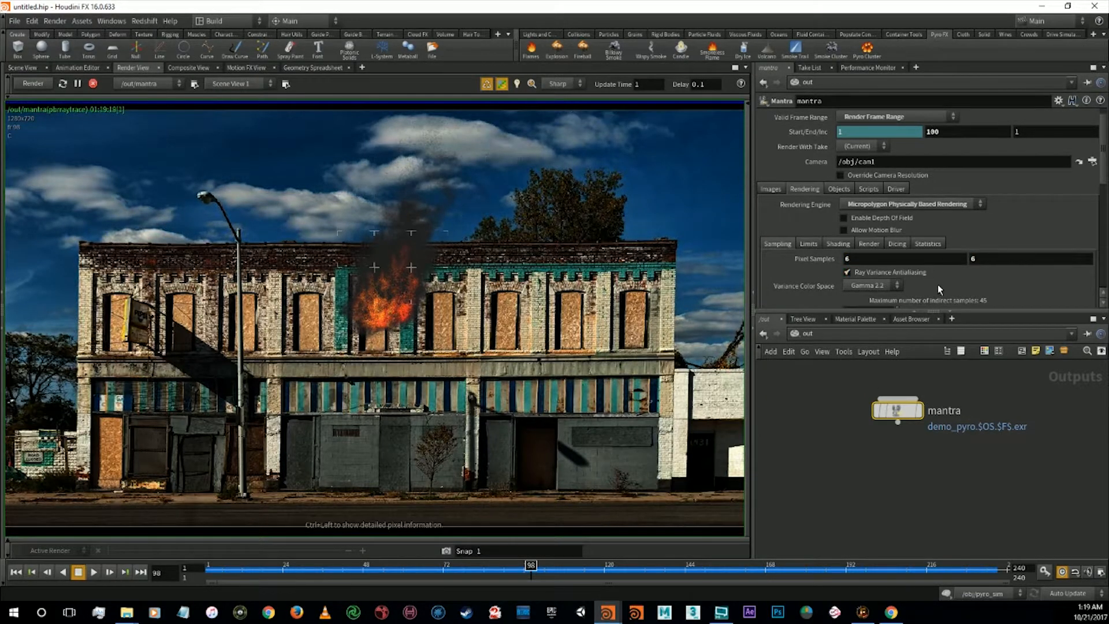
Try Max Ray Samples at 30, settle on 24, and set the Noise Level to .09
scroll(953, 288, "down", 3)
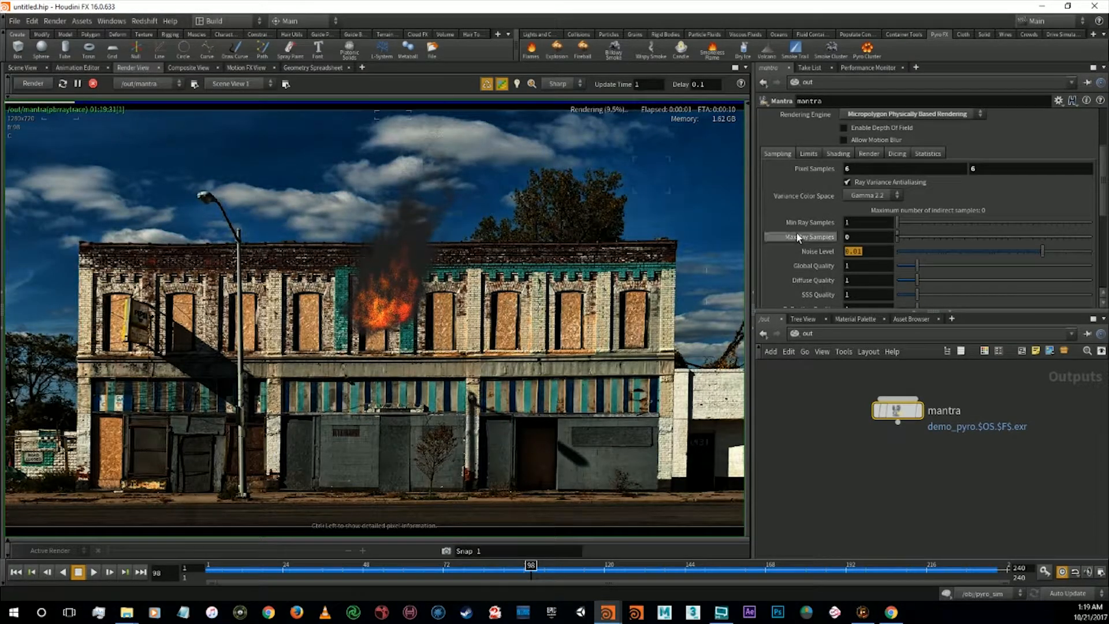
double_click(859, 238)
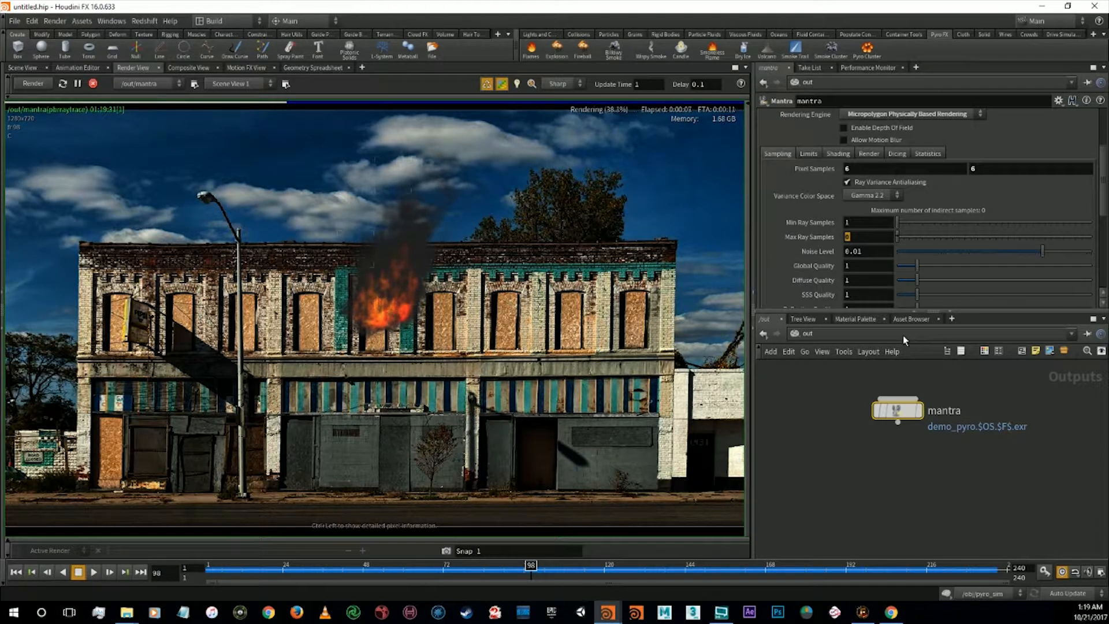
type("30")
key("Return")
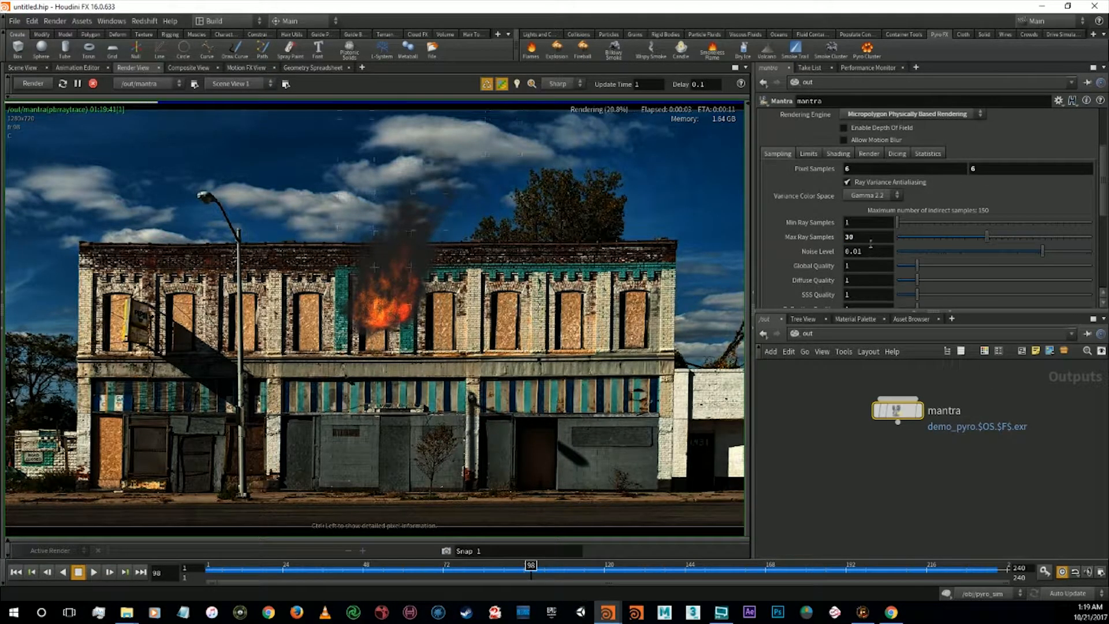
type("24")
key("Return")
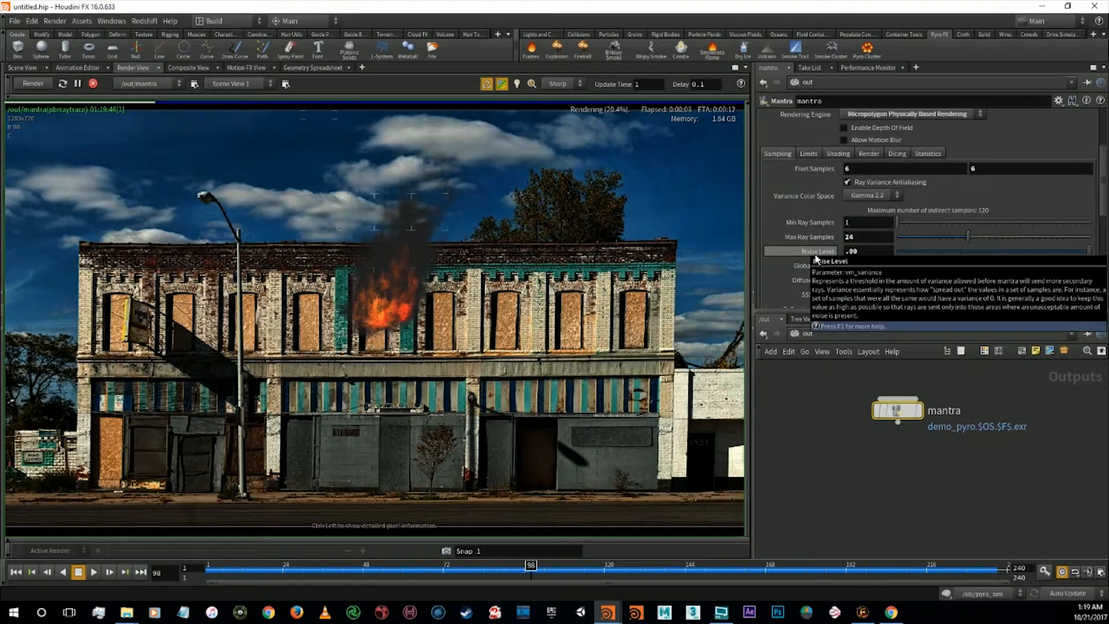
type(".09")
key("Return")
Review the mantra node's quality, shading, limits, dicing, statistics and render settings, and return to its image output settings
scroll(862, 272, "down", 5)
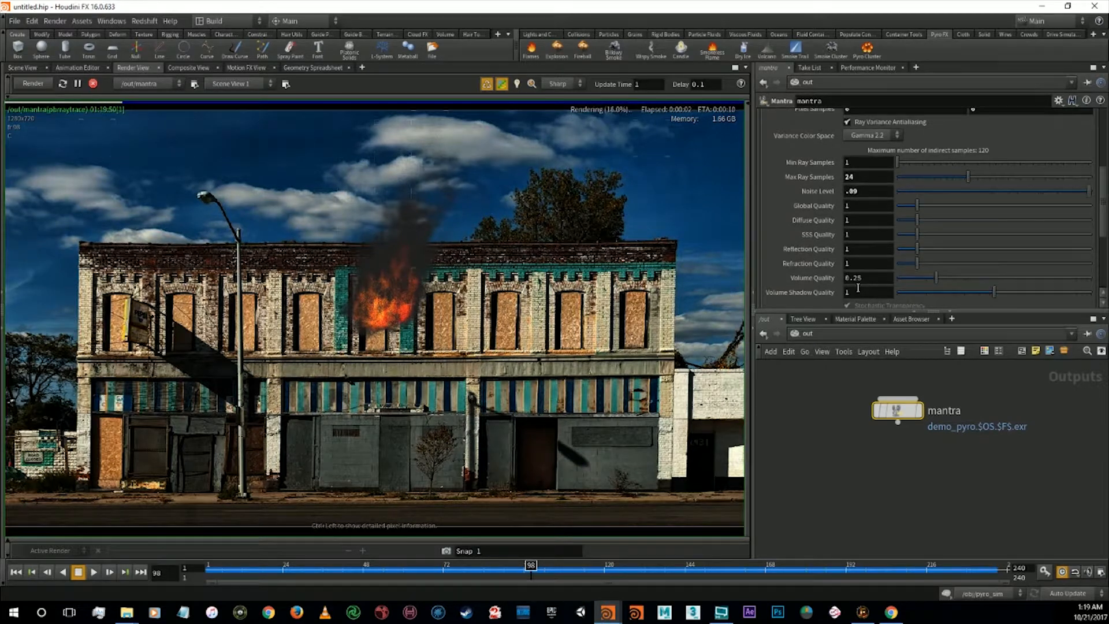
scroll(947, 214, "up", 8)
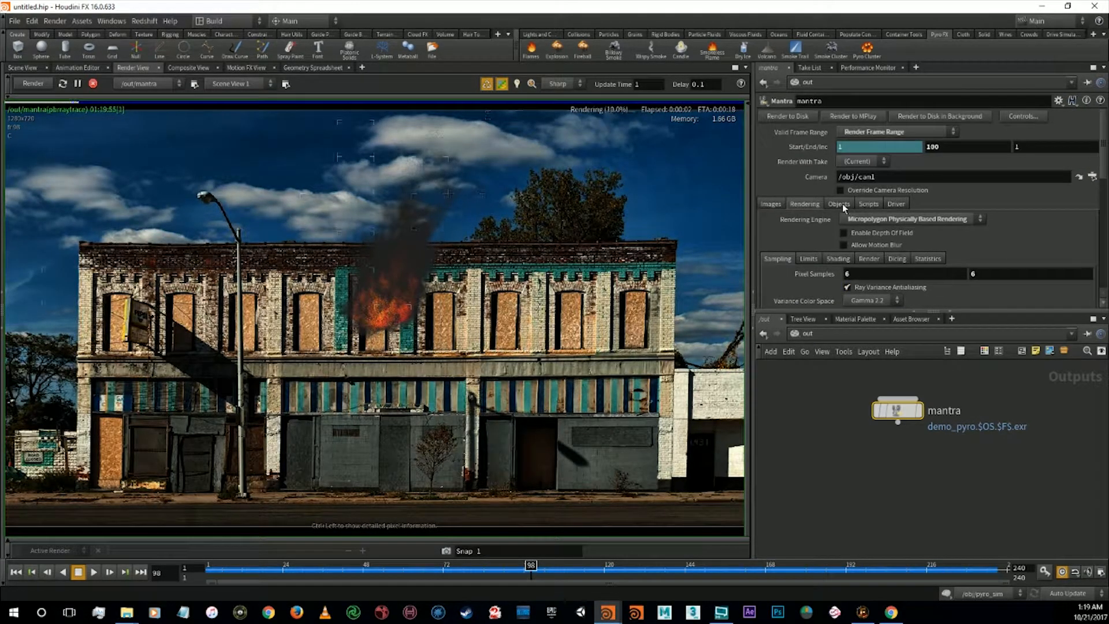
scroll(895, 255, "down", 1)
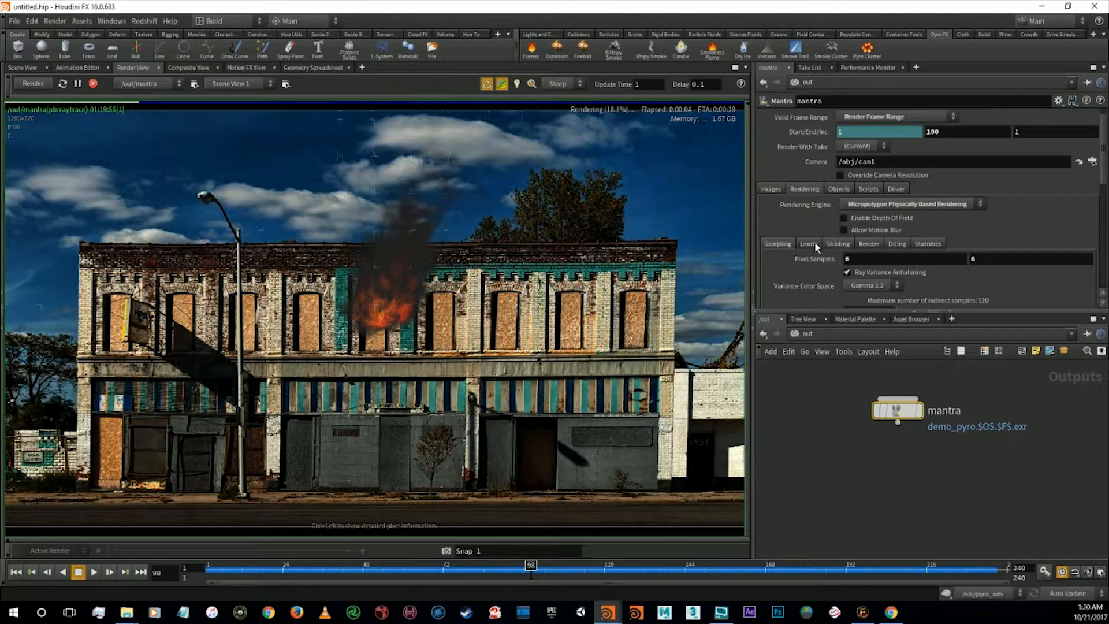
left_click(838, 243)
scroll(883, 248, "down", 5)
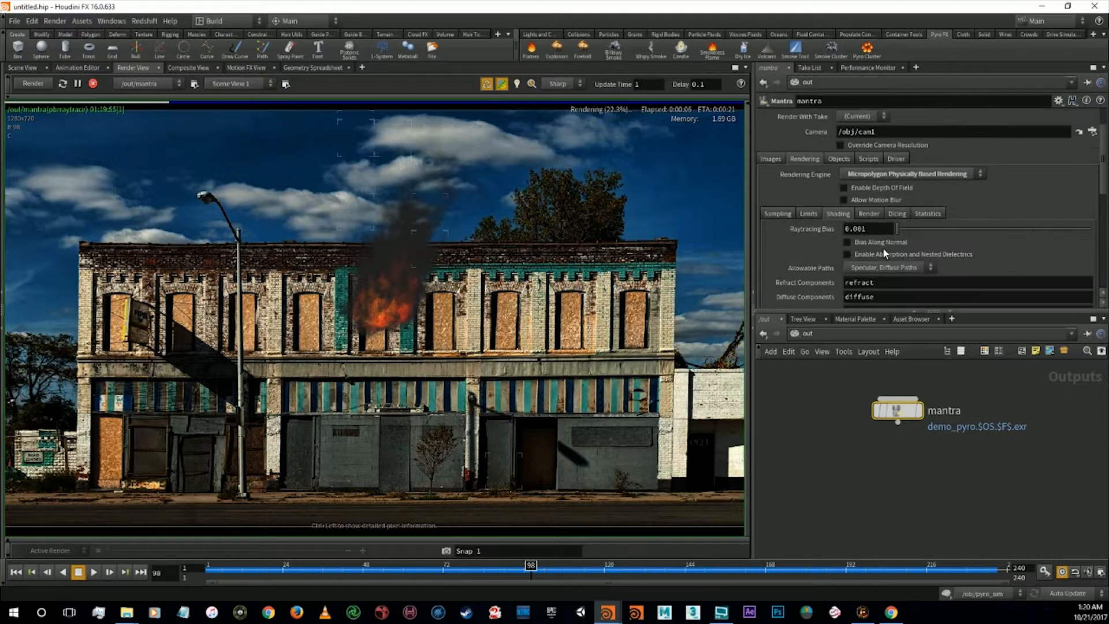
left_click(809, 169)
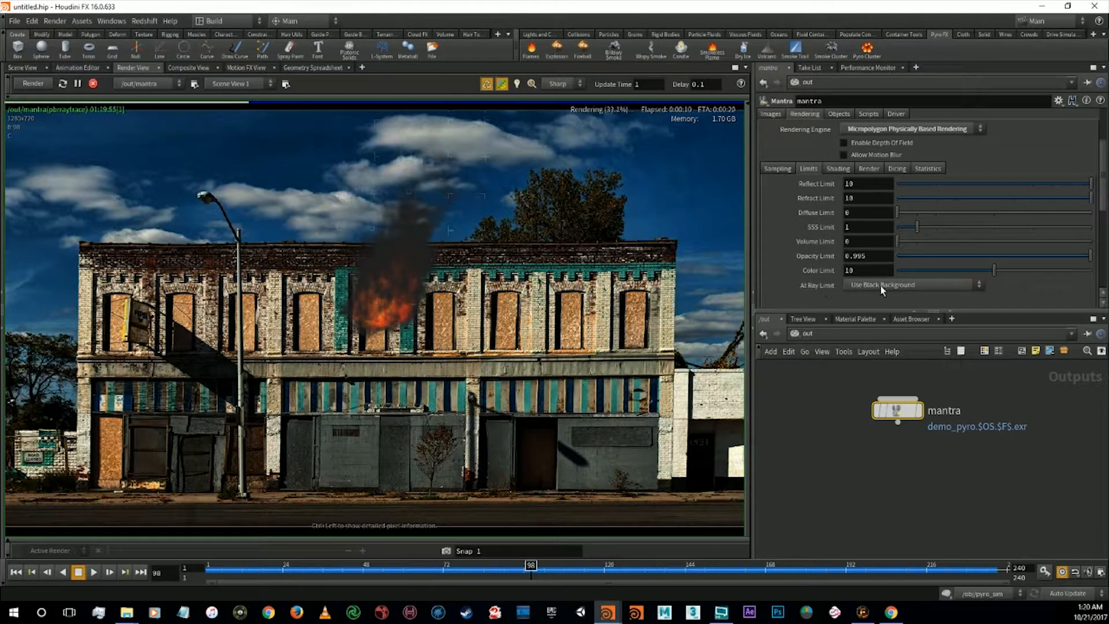
left_click(778, 169)
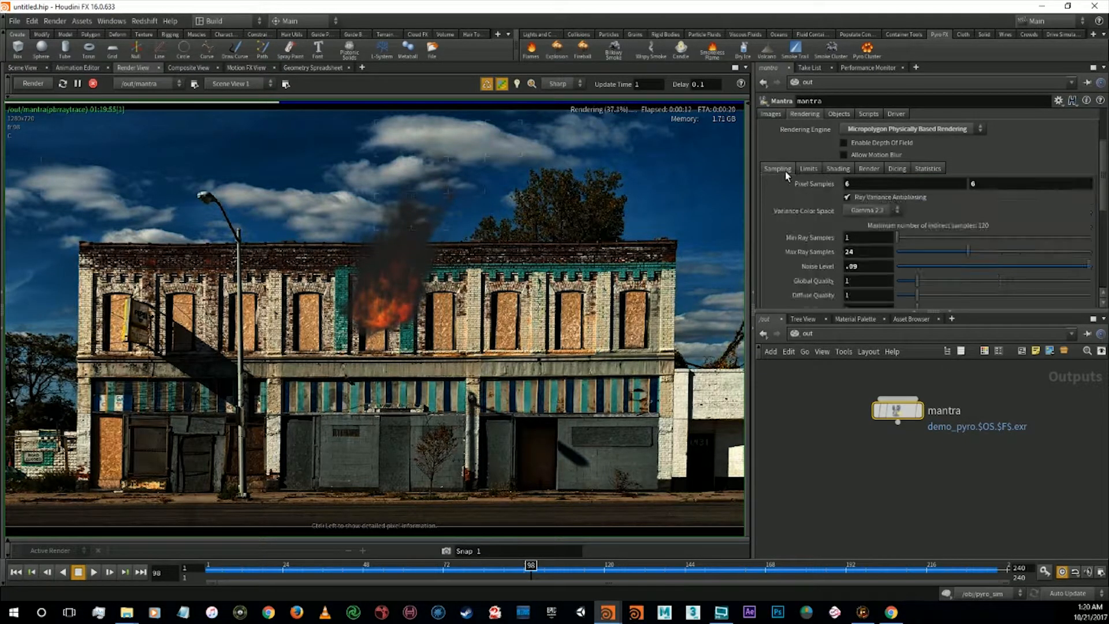
left_click(898, 169)
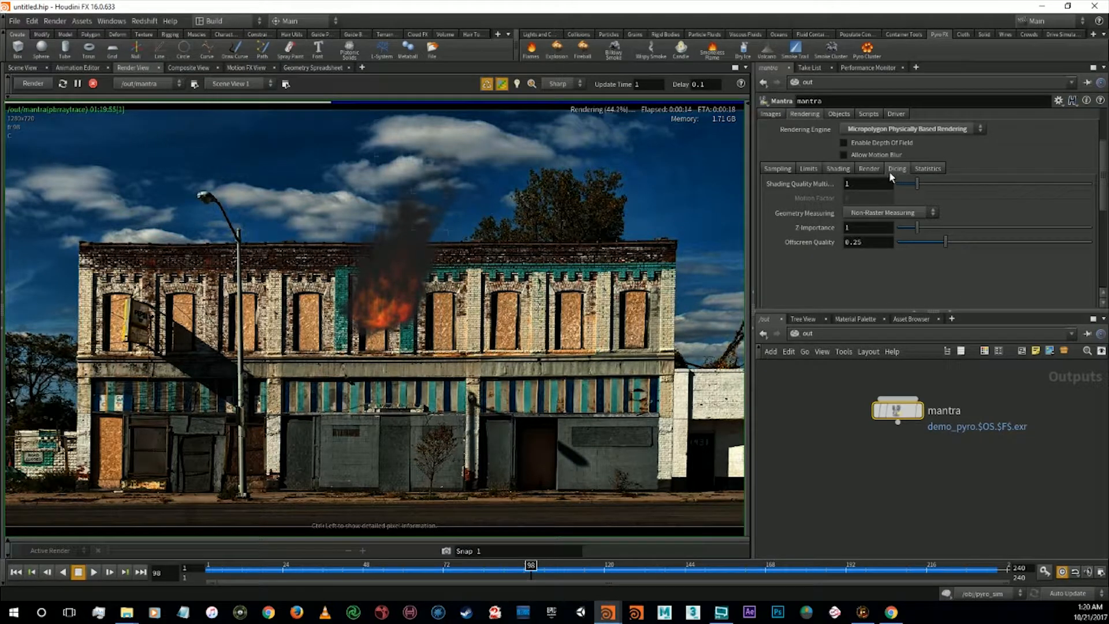
left_click(924, 168)
left_click(807, 170)
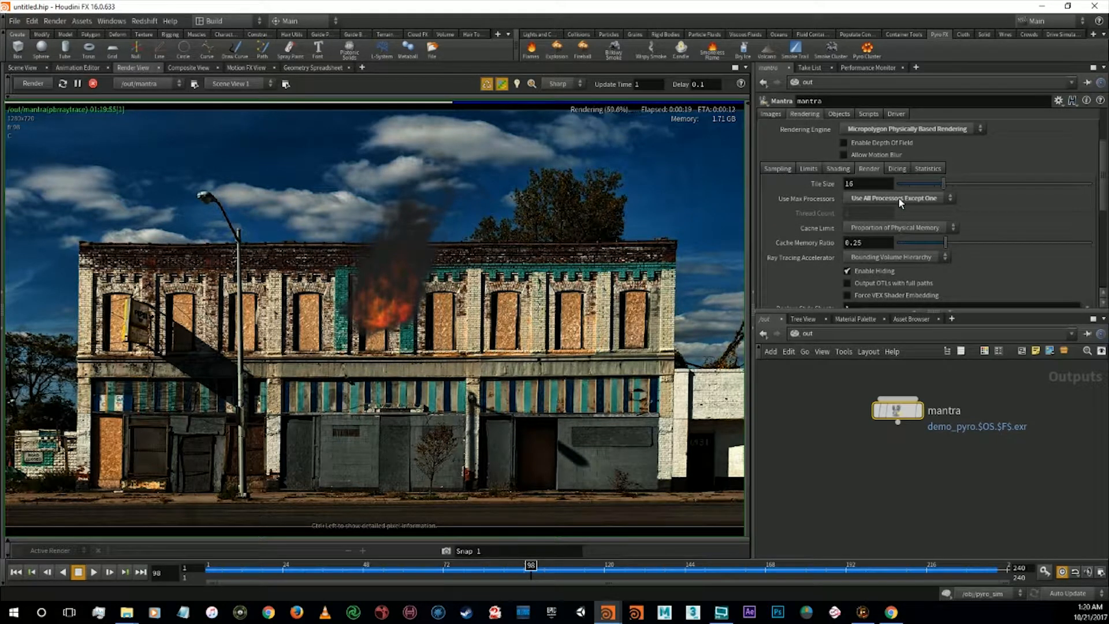
scroll(899, 266, "down", 1)
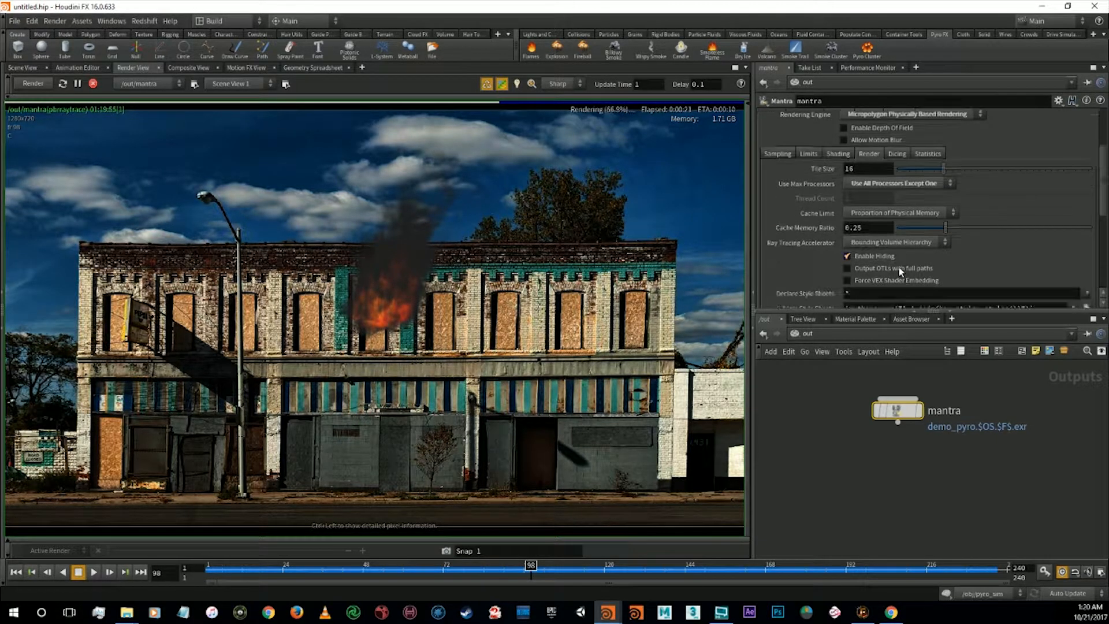
scroll(828, 217, "up", 6)
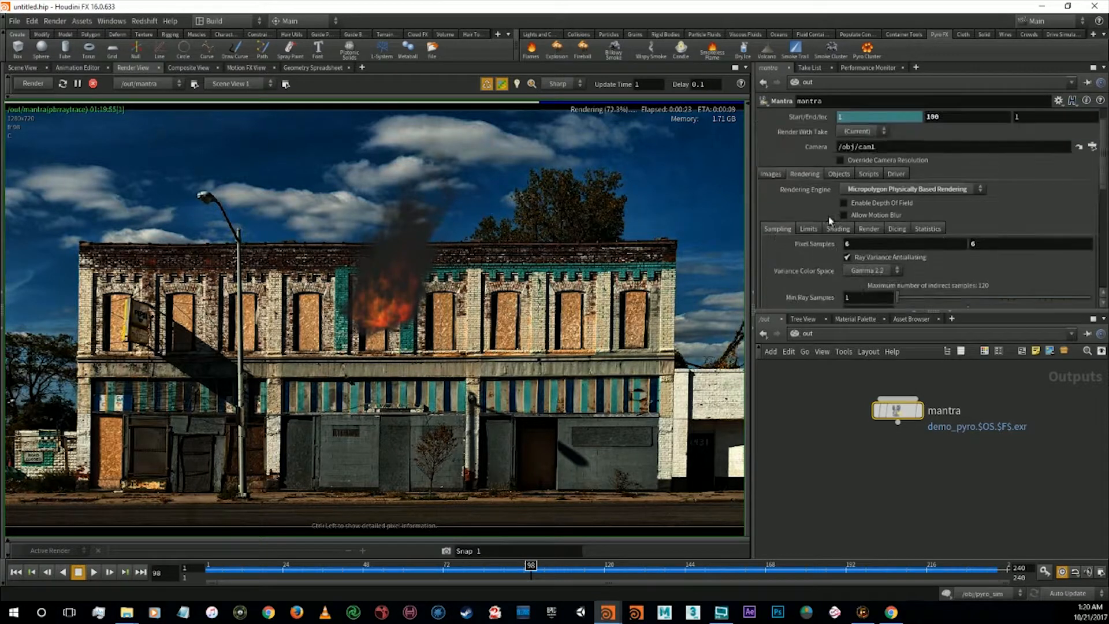
left_click(772, 205)
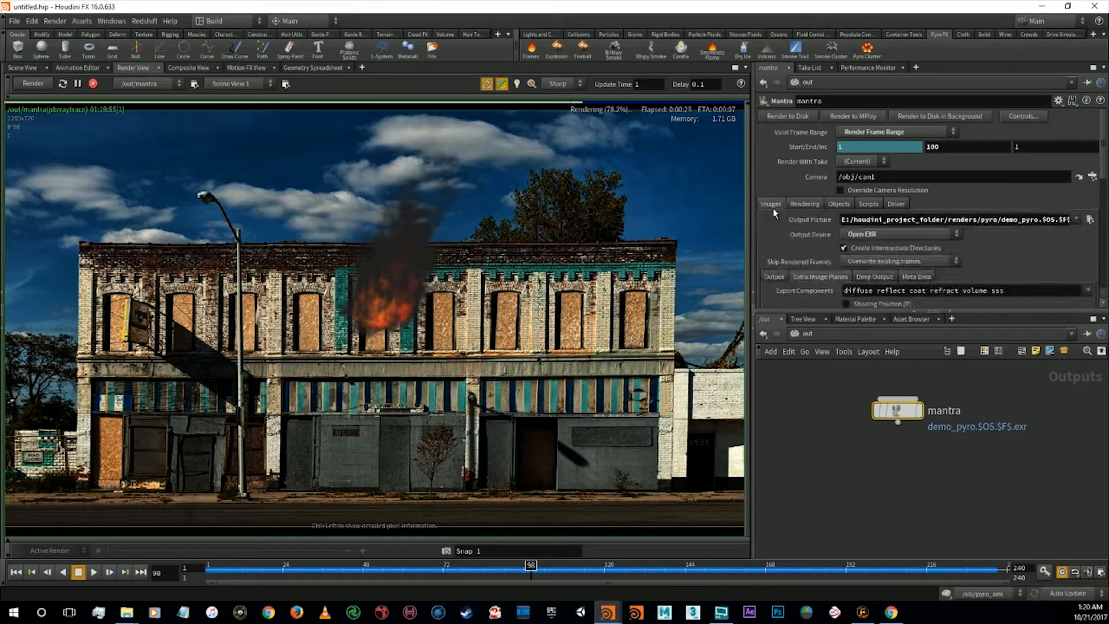
Start saving the scene under a new name in E:/houdini_project_folder/scenes, creating a demo folder with a pyro subfolder inside it
left_click(17, 23)
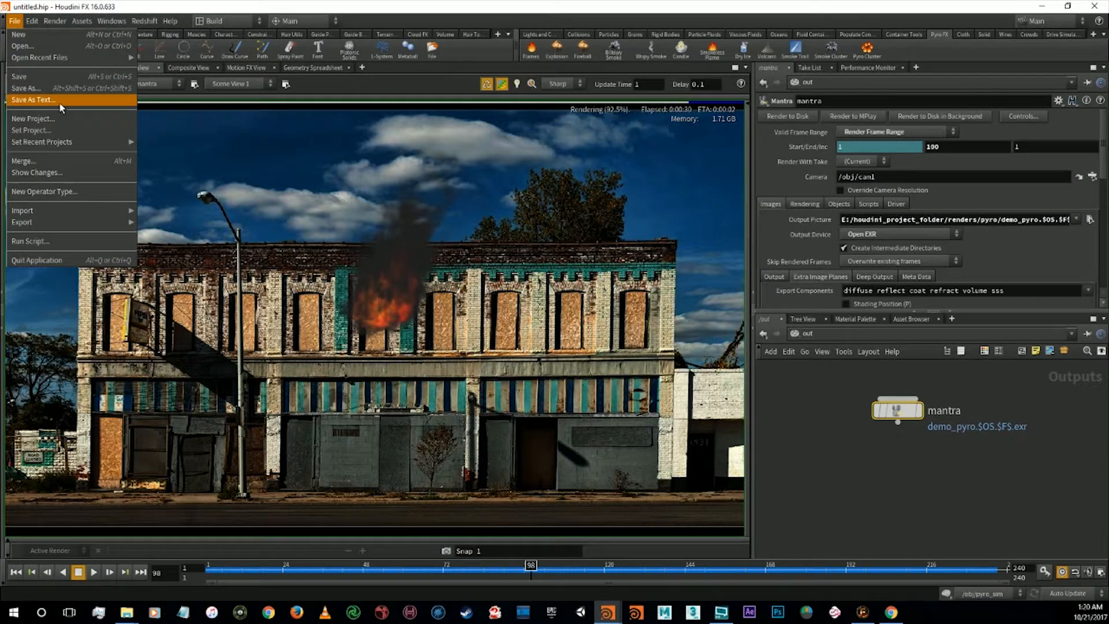
left_click(60, 103)
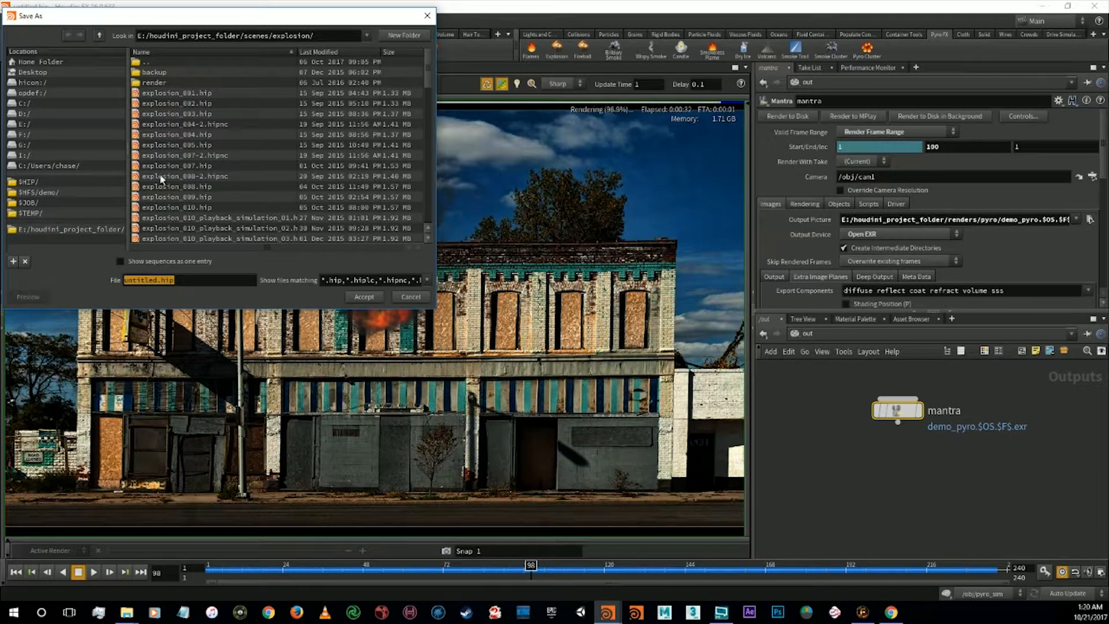
left_click(33, 124)
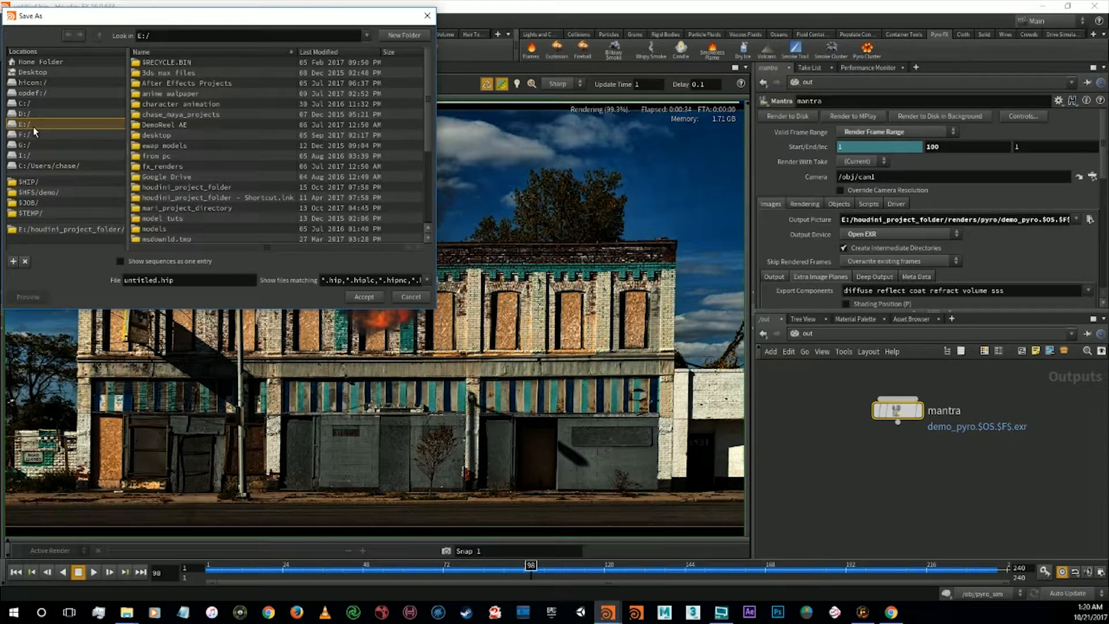
left_click(68, 229)
double_click(161, 145)
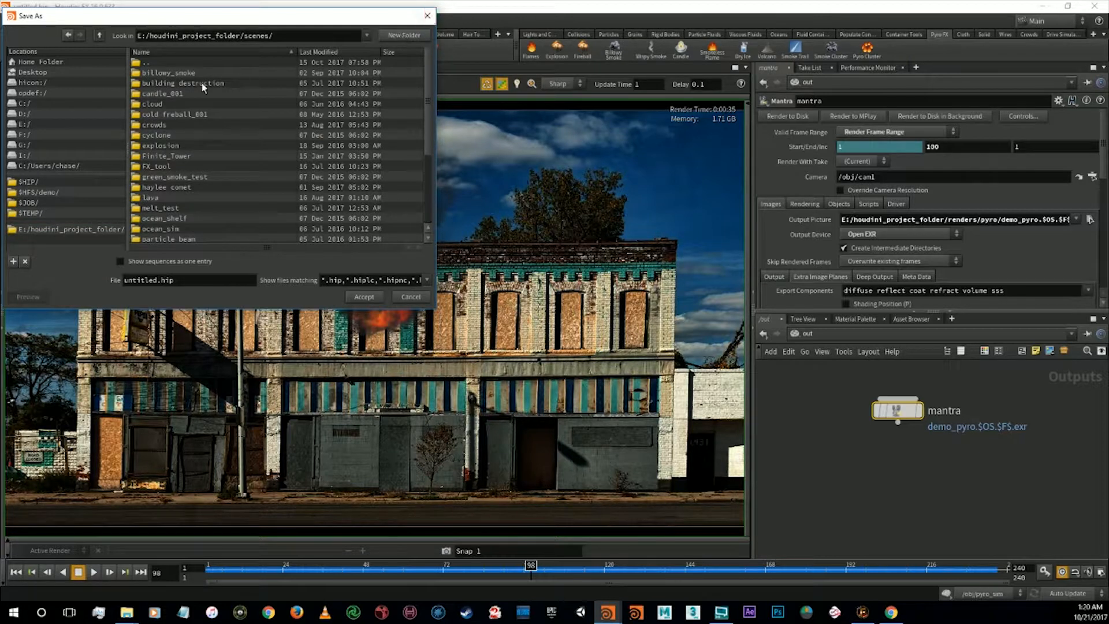
left_click(404, 36)
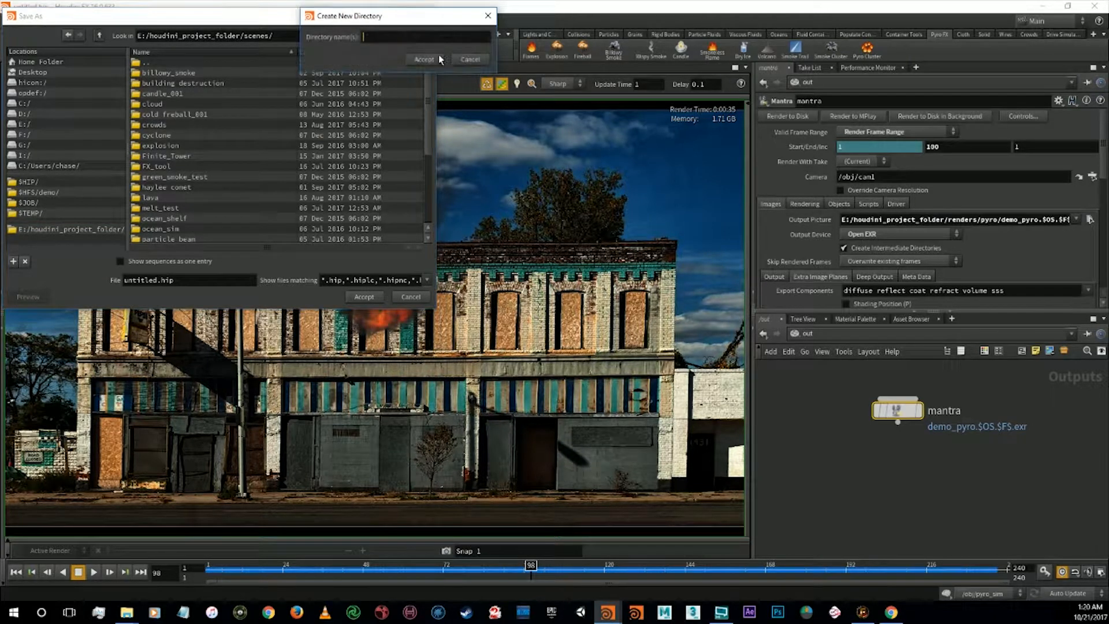
type("demo")
left_click(431, 60)
left_click(403, 39)
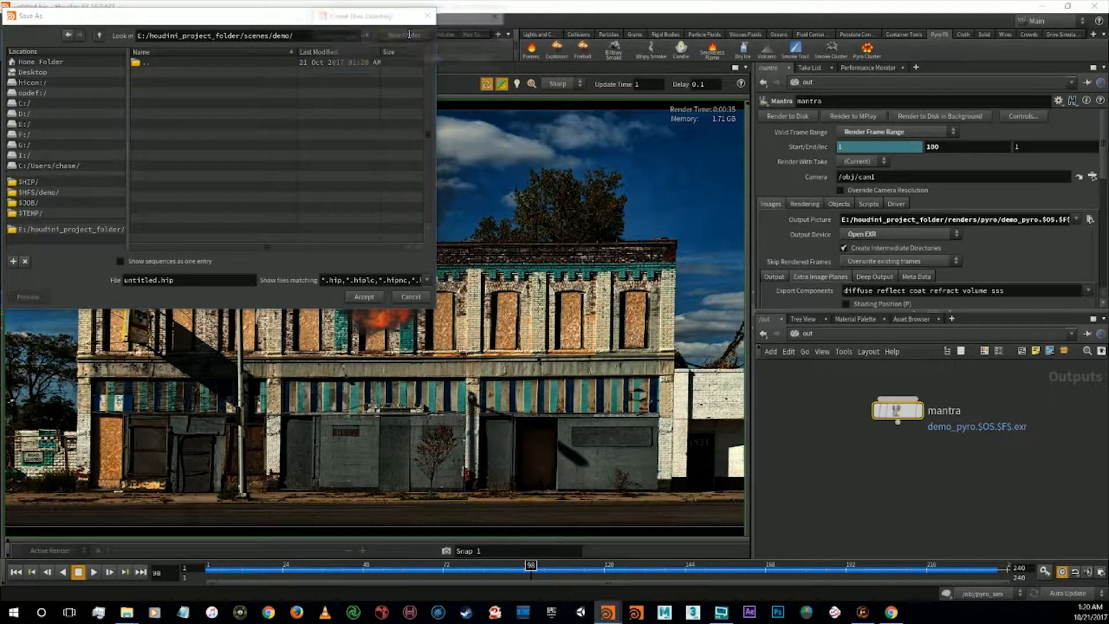
type("pyro")
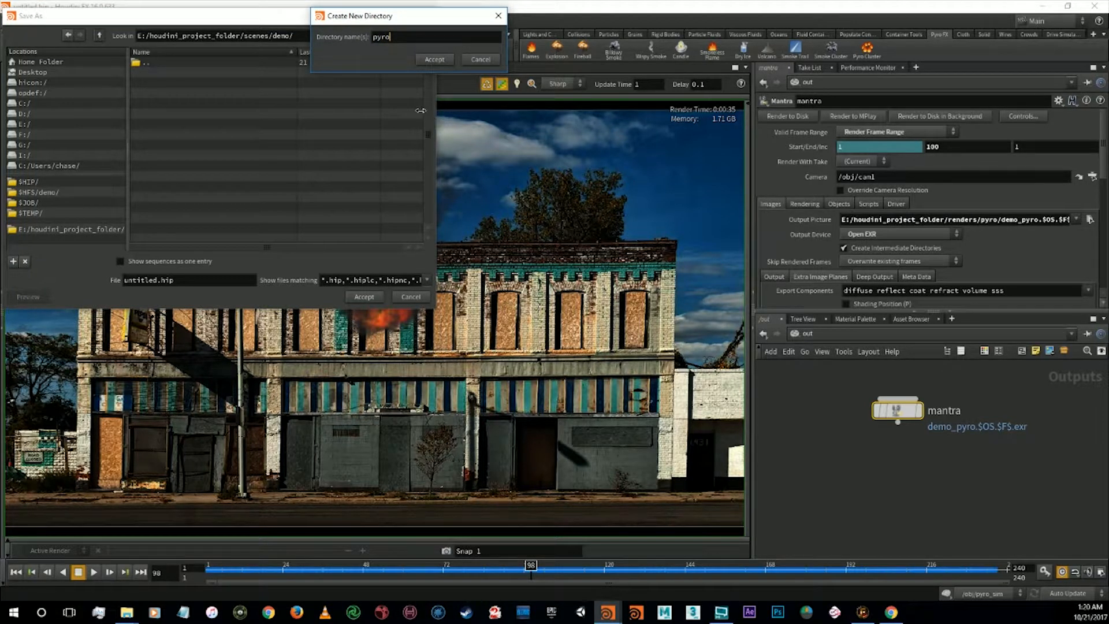
left_click(434, 60)
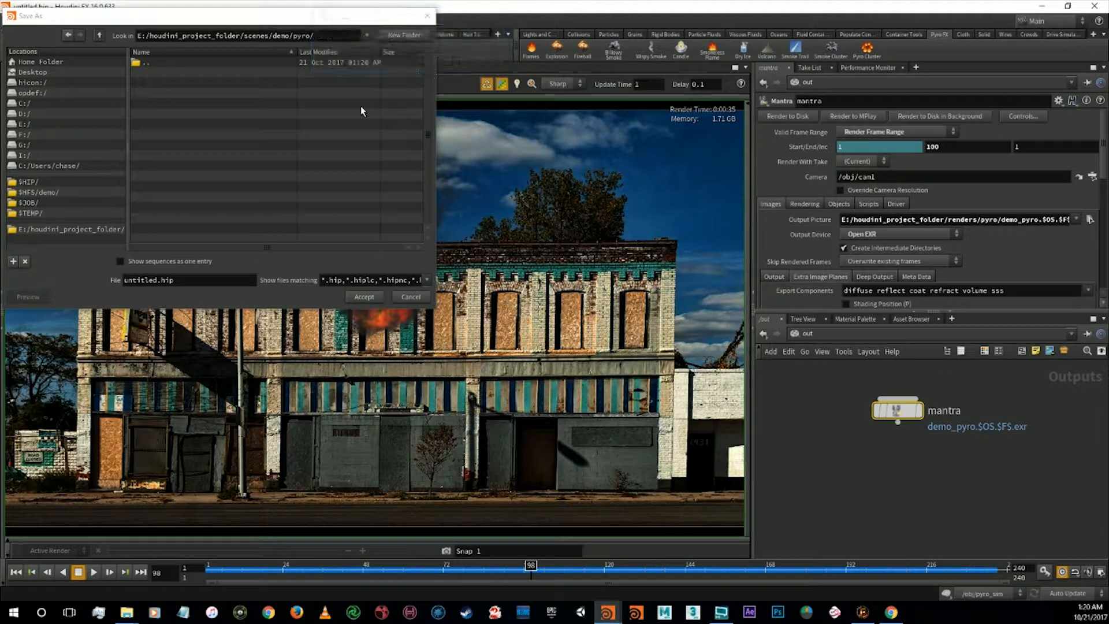
Name the scene file demo_pyro_001.hipnc and save it in the new pyro folder
left_click_drag(161, 280, 79, 282)
type("deo")
key("BackSpace")
type("mo_pyro")
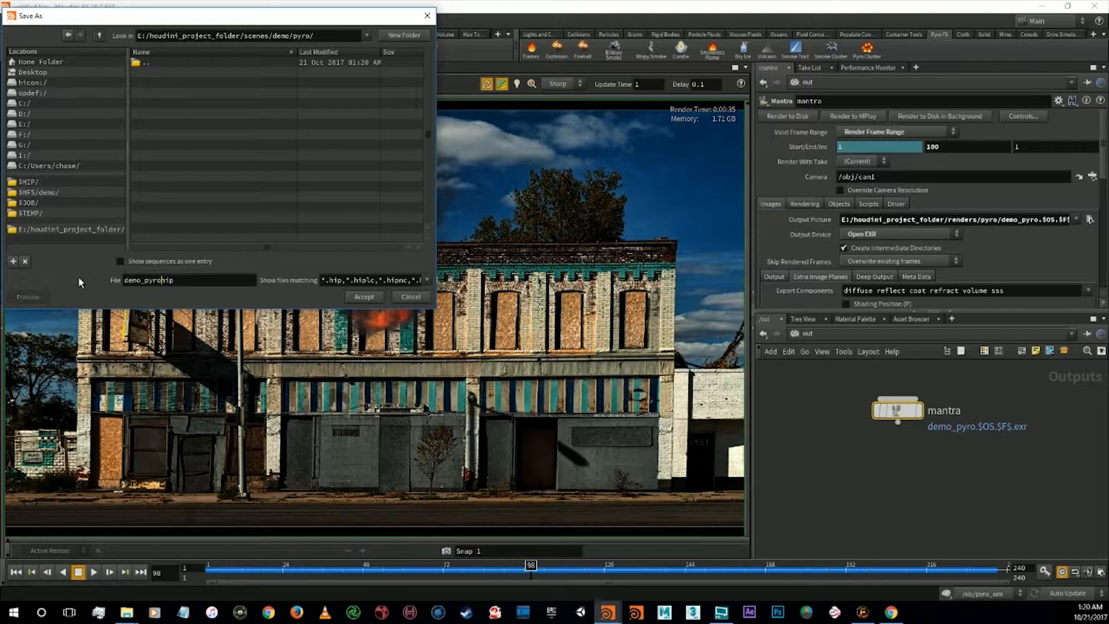
type("_001.")
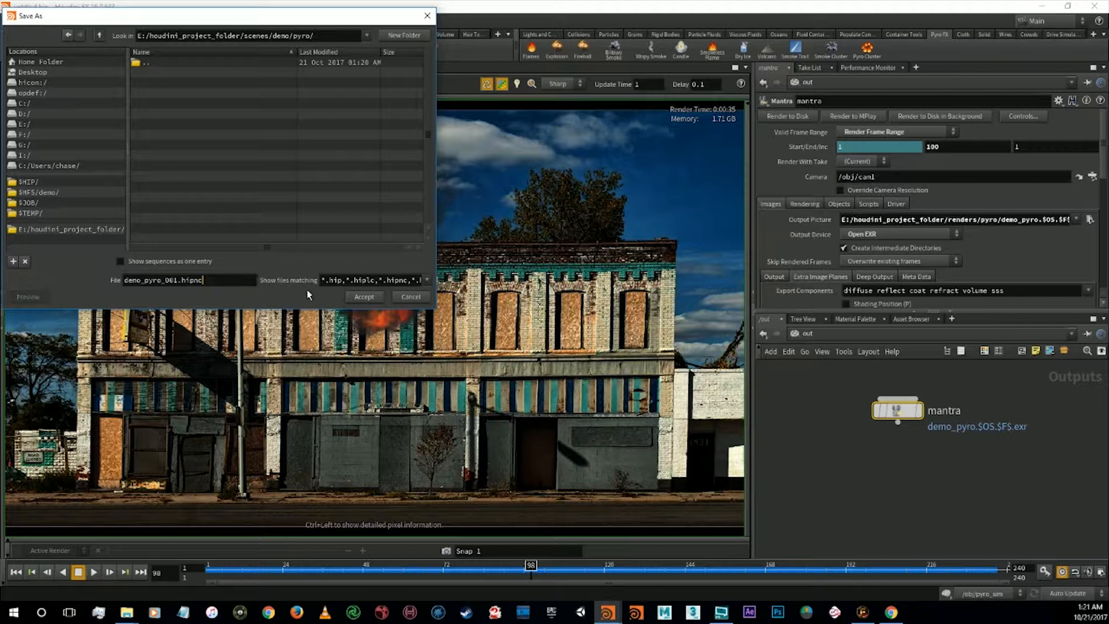
left_click(364, 298)
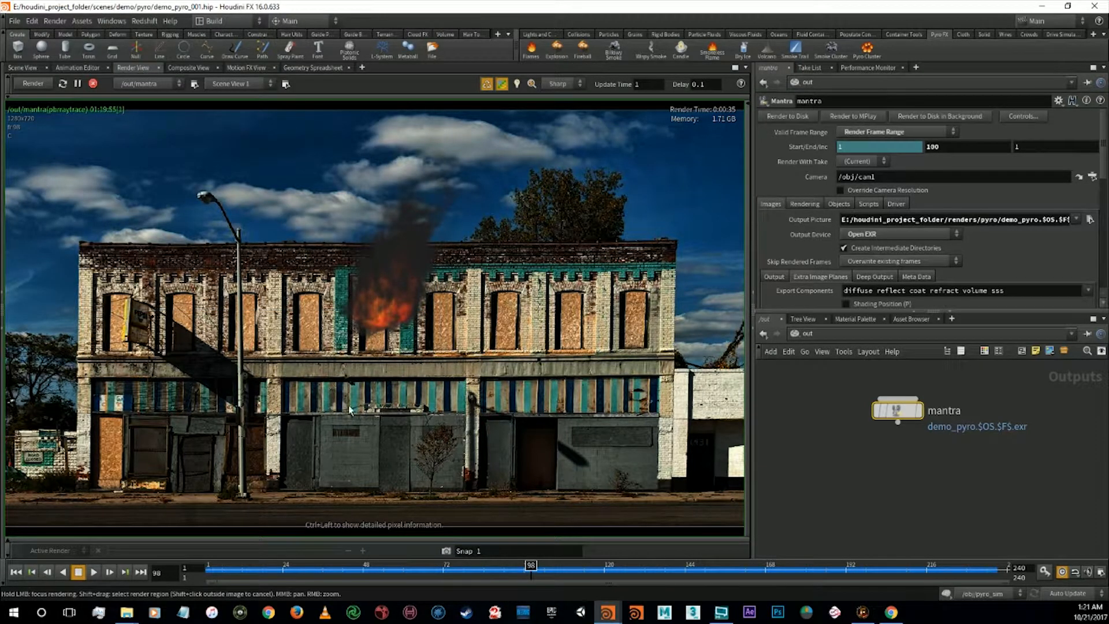
Restart and stop the Render View preview, and render the current scene view with Mantra in MPlay
left_click(42, 89)
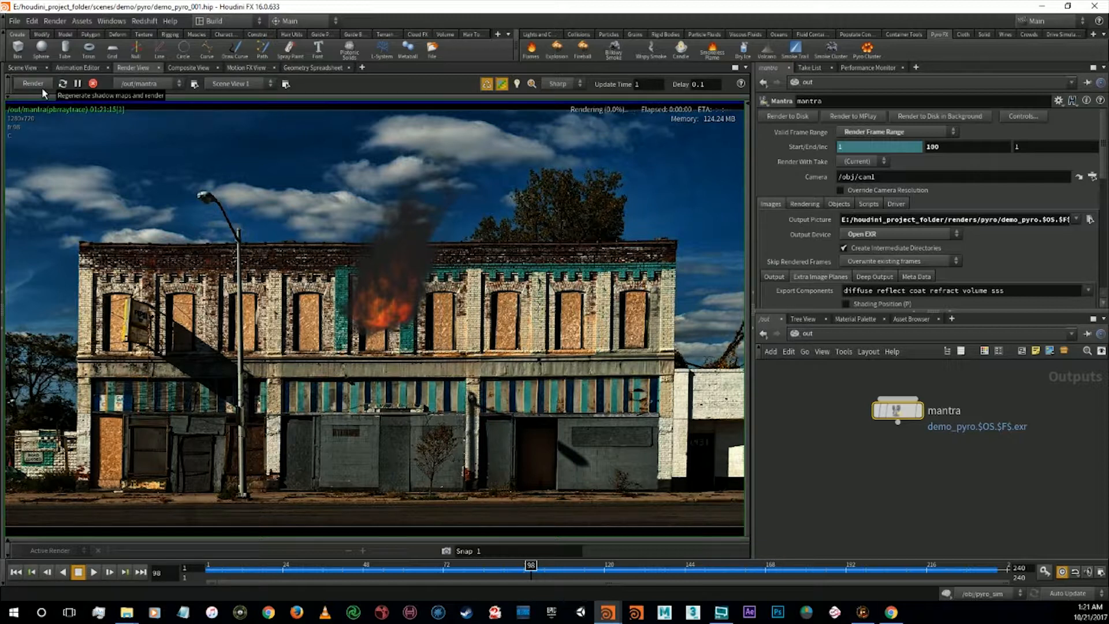
left_click(92, 83)
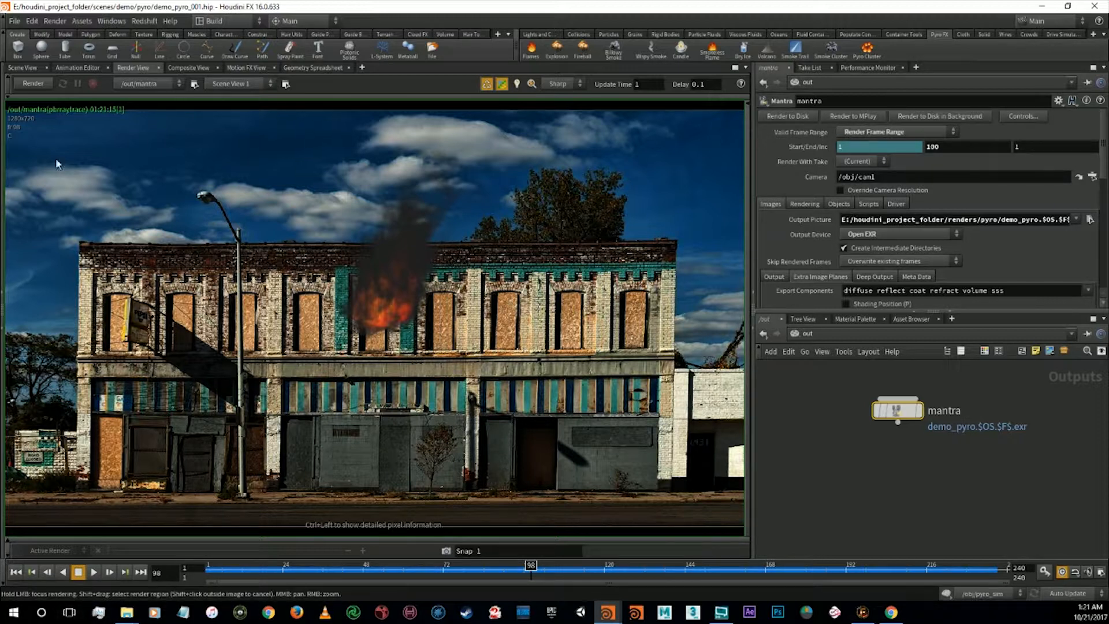
left_click(18, 69)
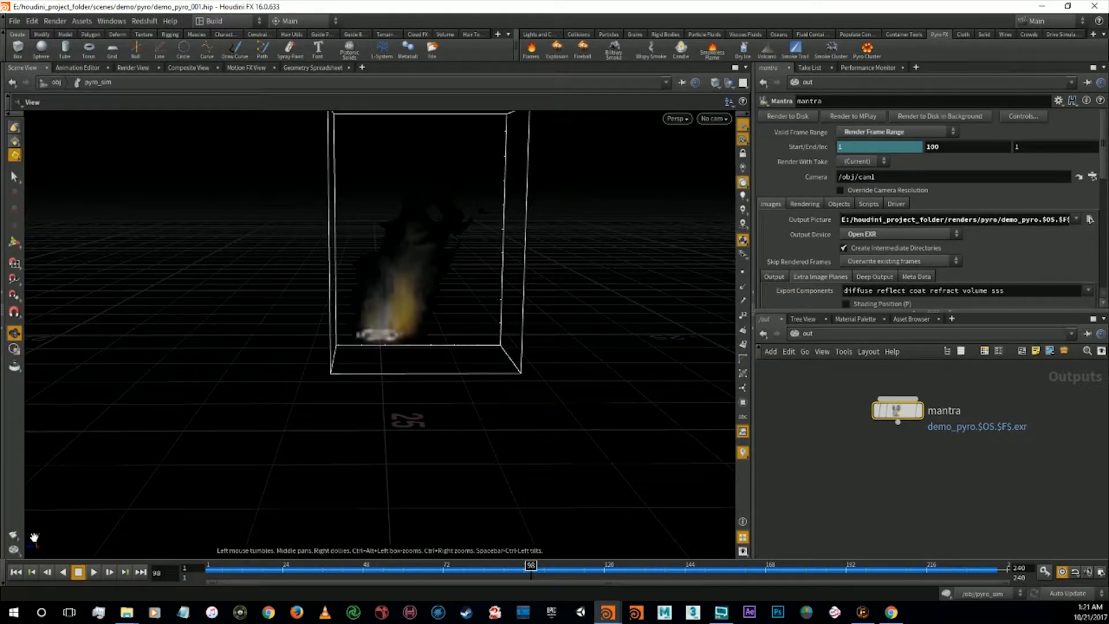
left_click(20, 551)
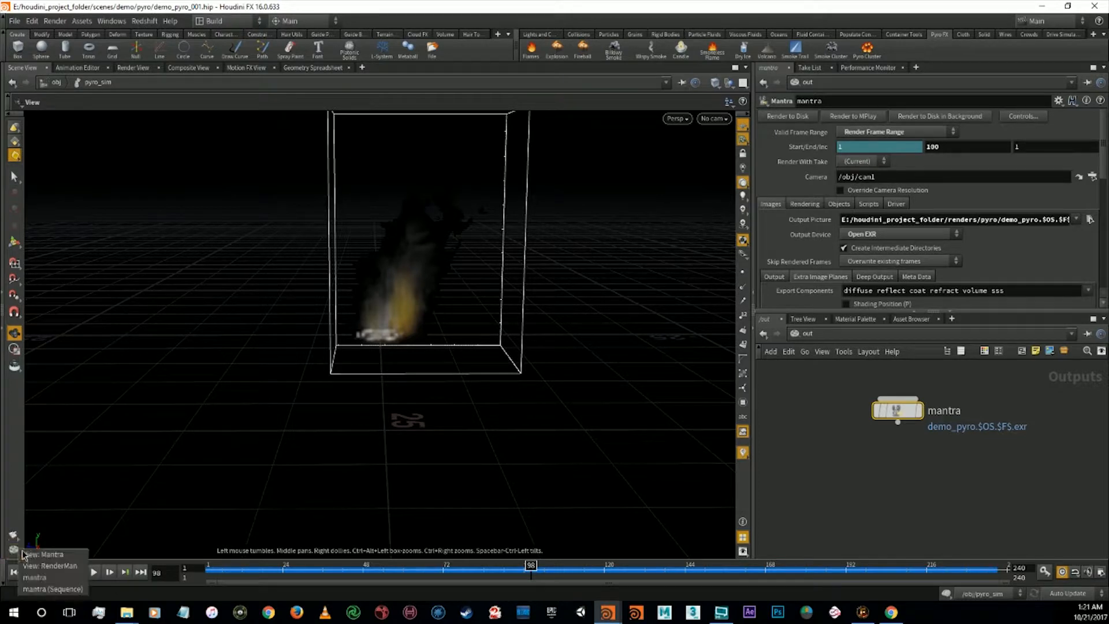
left_click(52, 578)
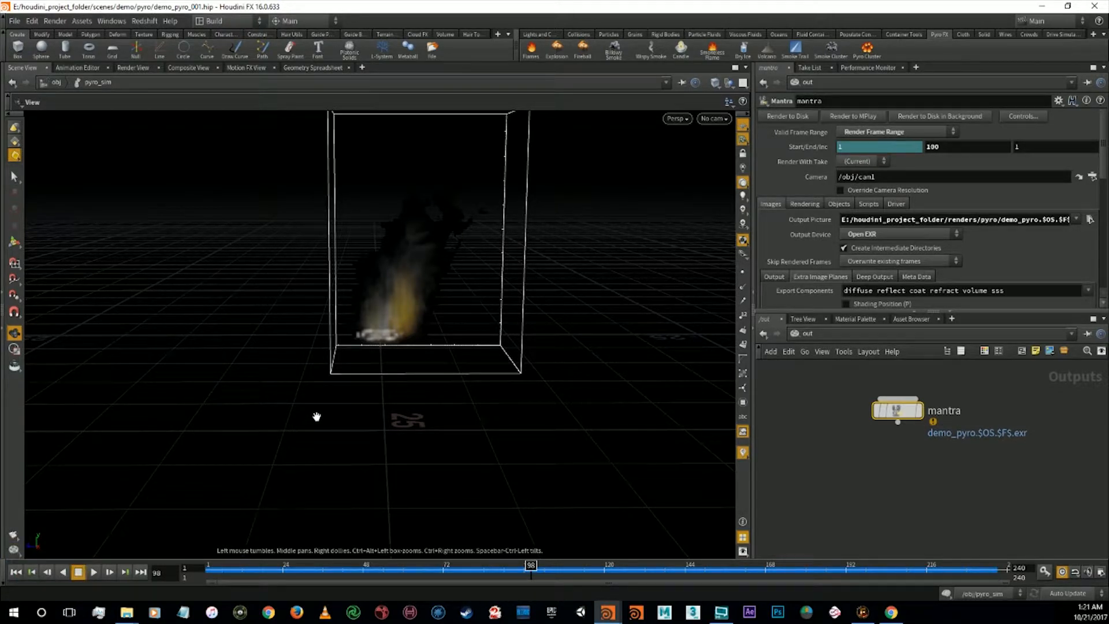
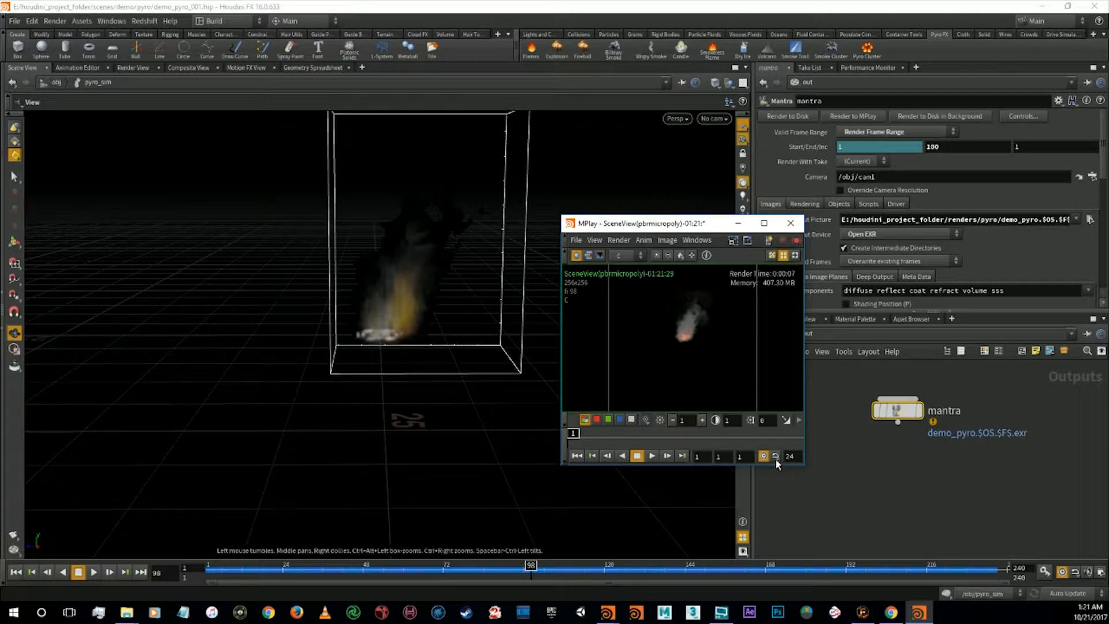
Load the detroit-michigan-abandoned-buildings image from the Desktop as the MPlay render's background, and close MPlay
left_click(576, 239)
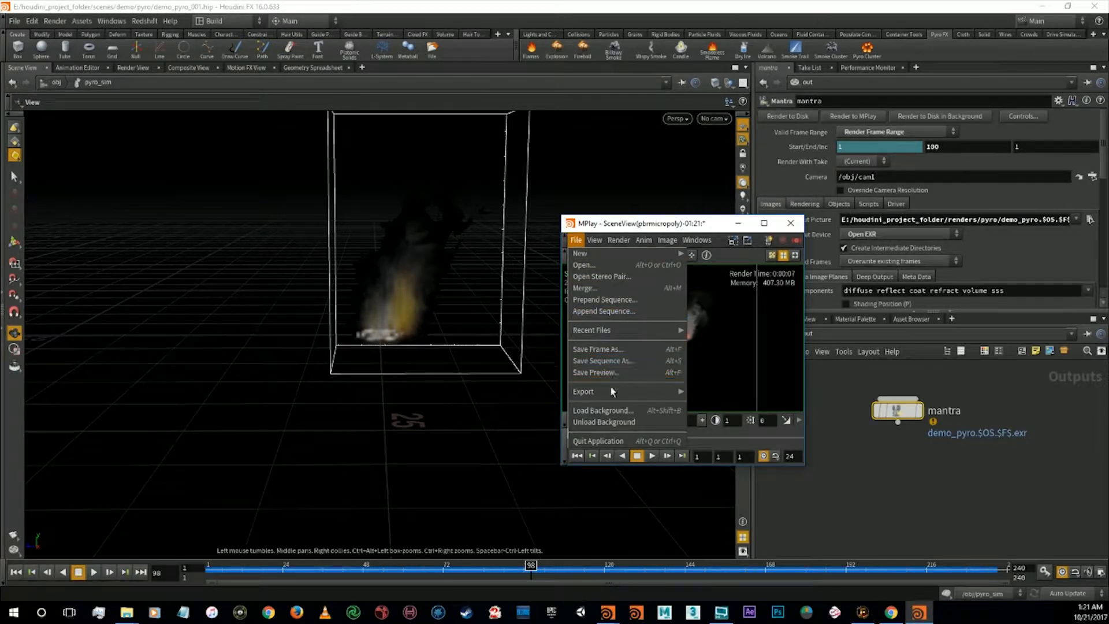
left_click(623, 410)
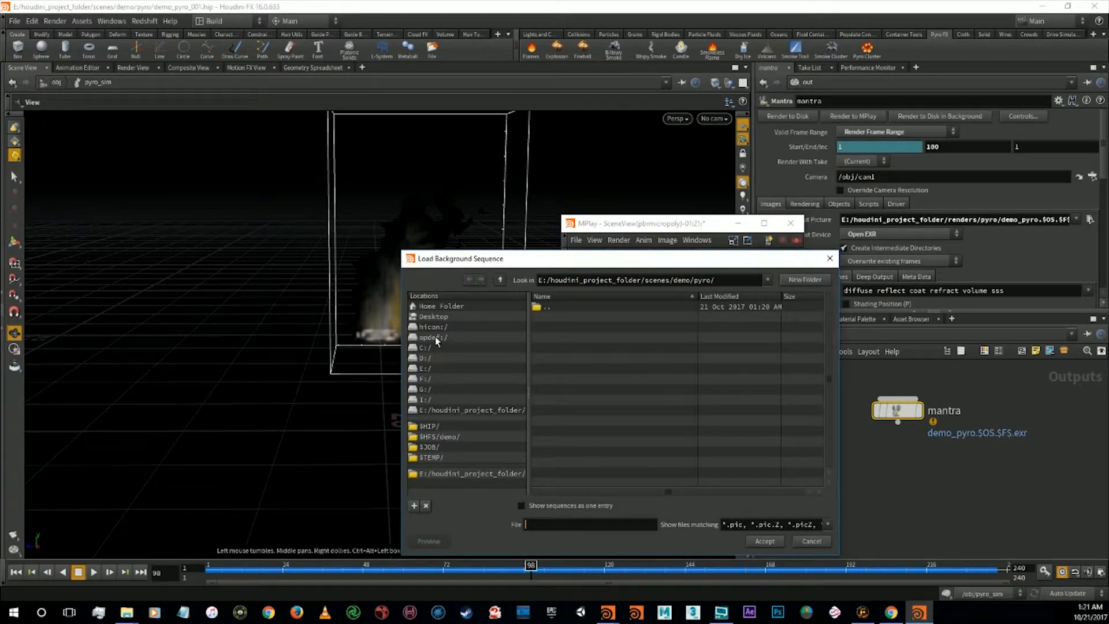
left_click(442, 317)
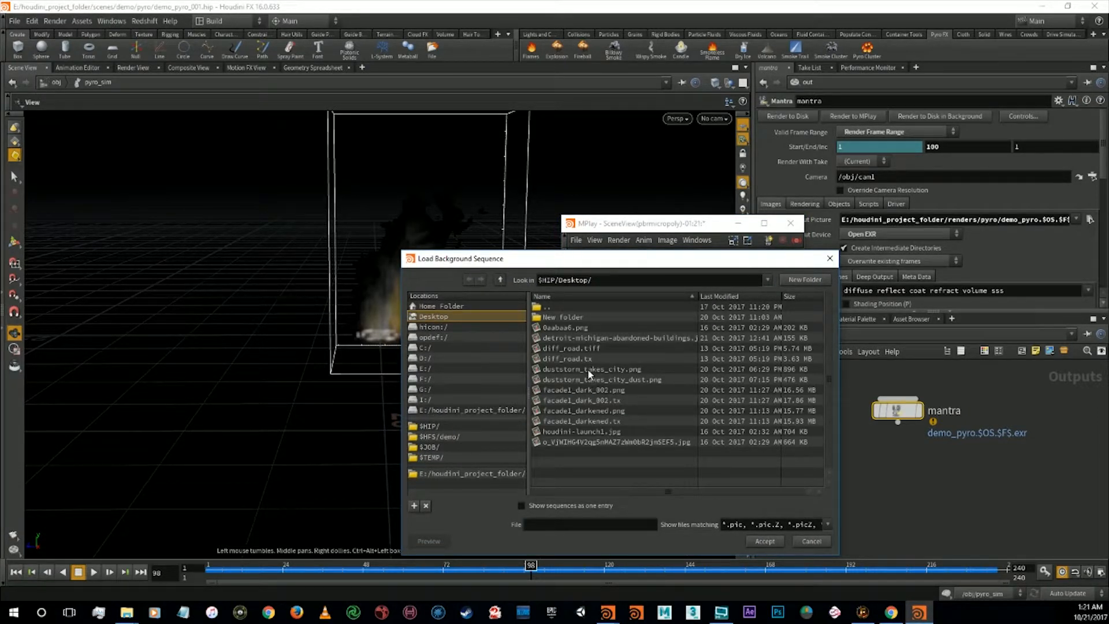
double_click(587, 338)
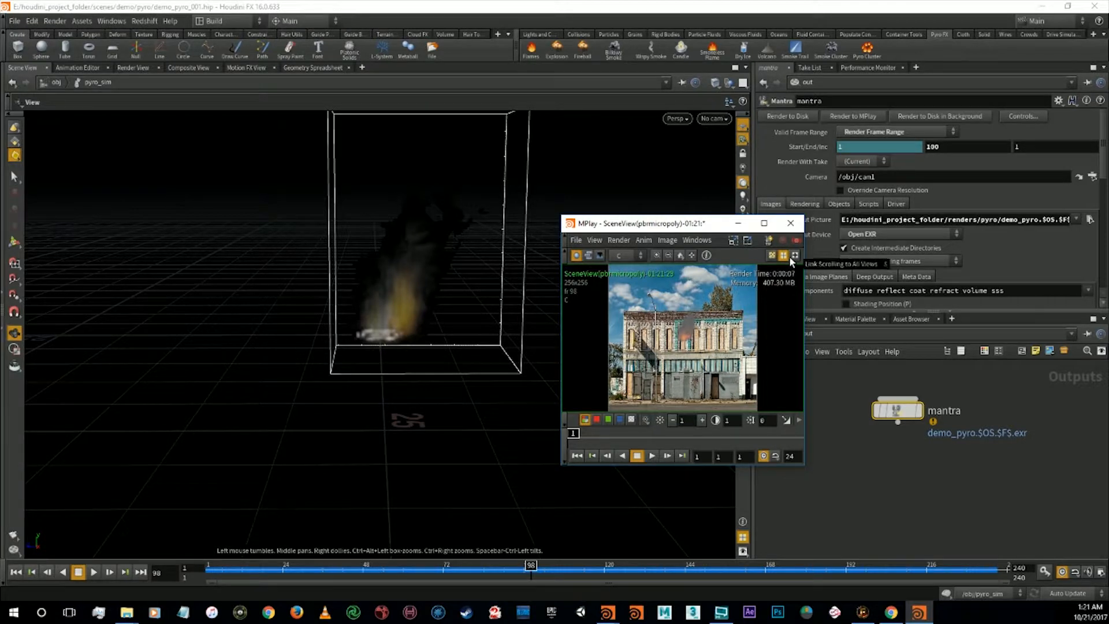
left_click(790, 223)
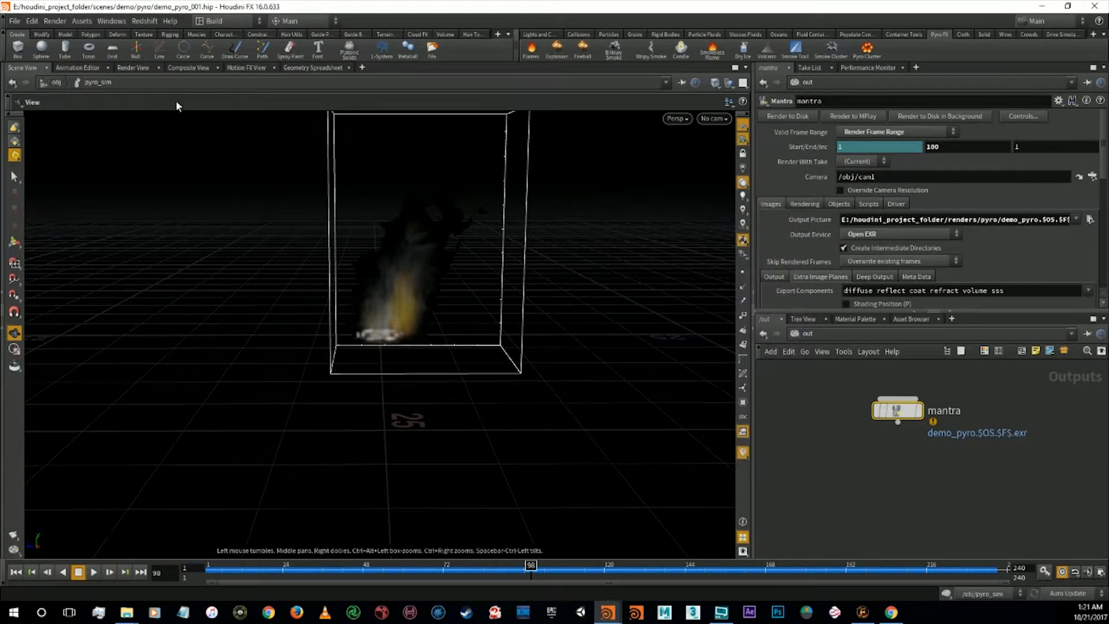
Return to the Render View and show the fireball material's Pyro Shader parameters
left_click(131, 68)
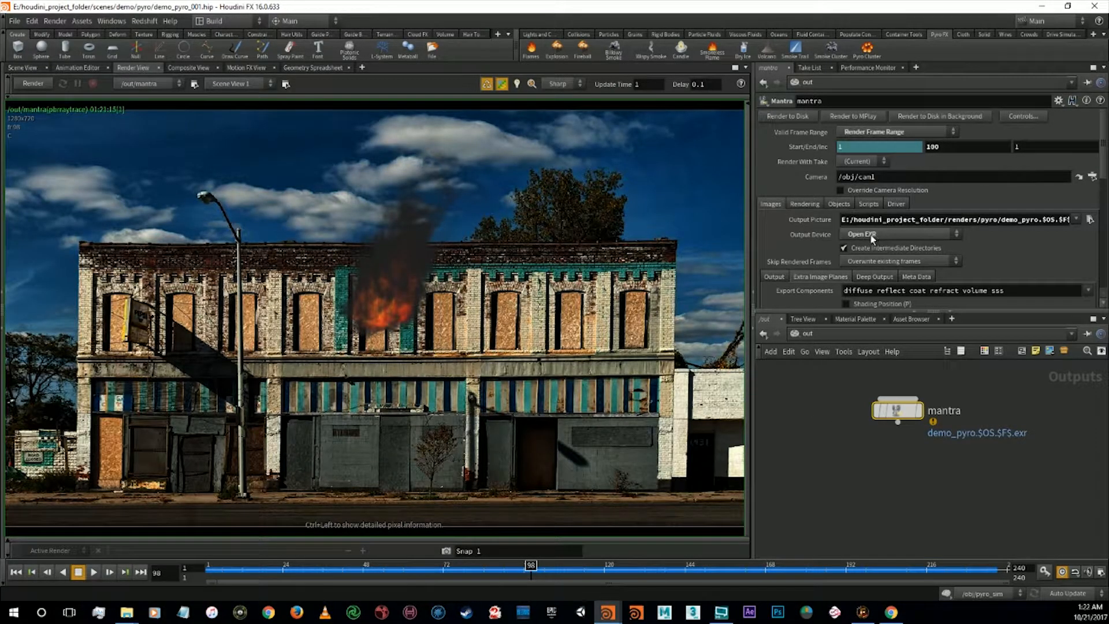
left_click(860, 318)
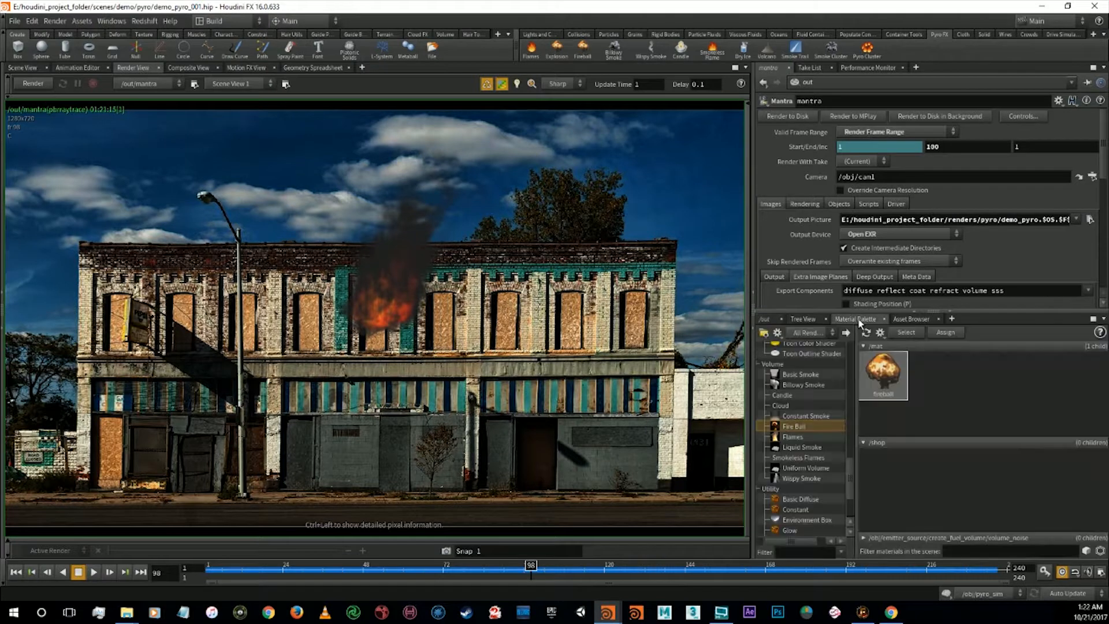
left_click(892, 391)
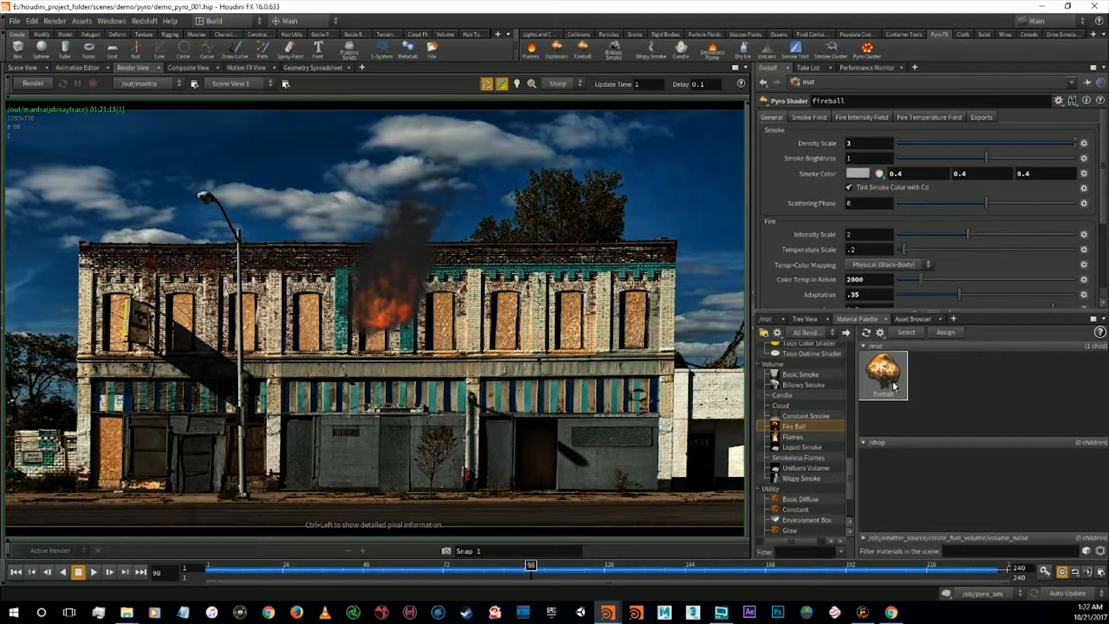
Try the fireball smoke without Tint Smoke Color with Cd in a Mantra test render, and turn the option back on
left_click(861, 189)
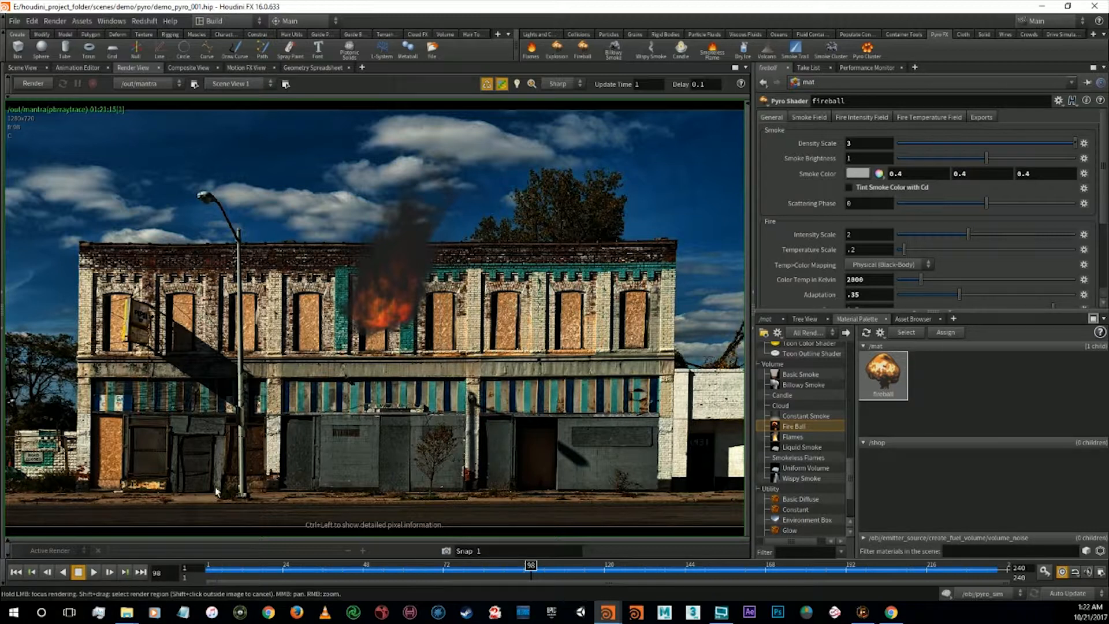
left_click(22, 68)
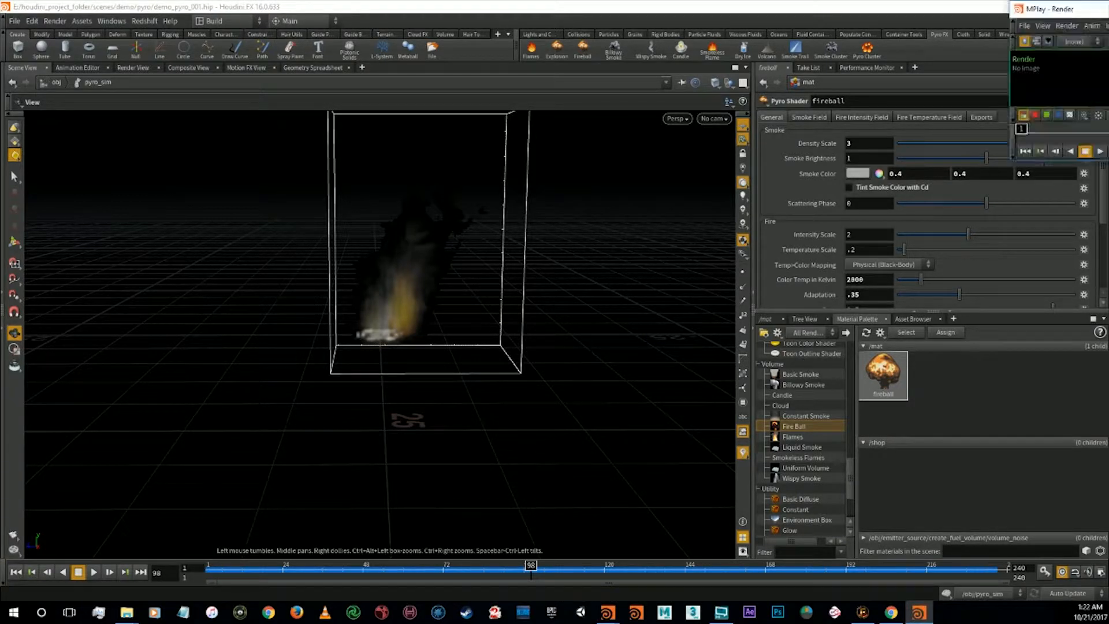
left_click_drag(396, 217, 314, 161)
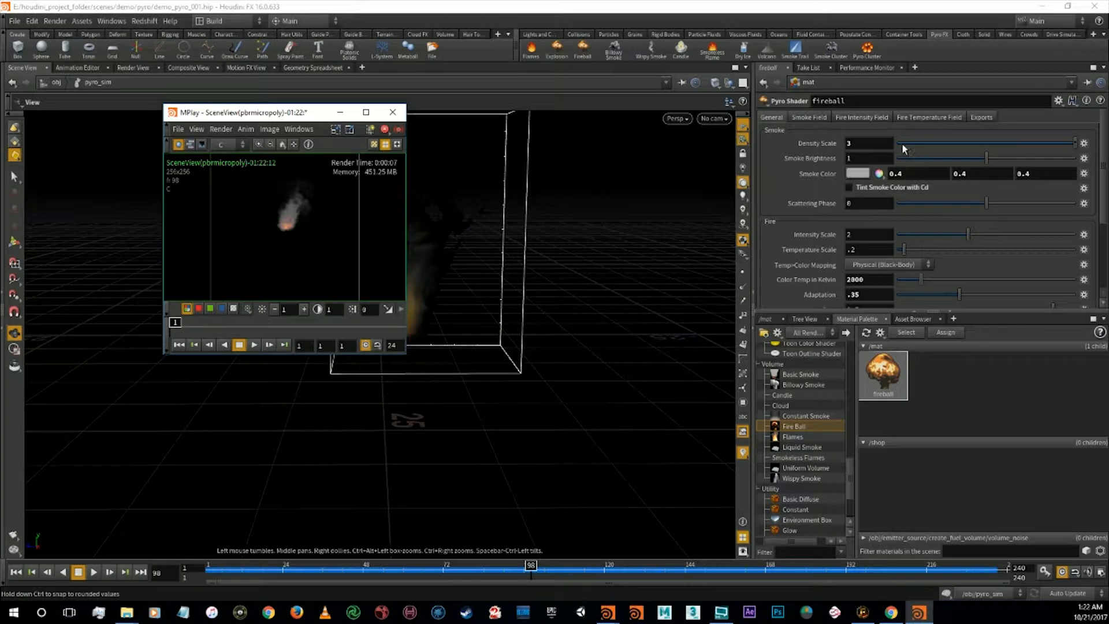
left_click(881, 187)
key("Return")
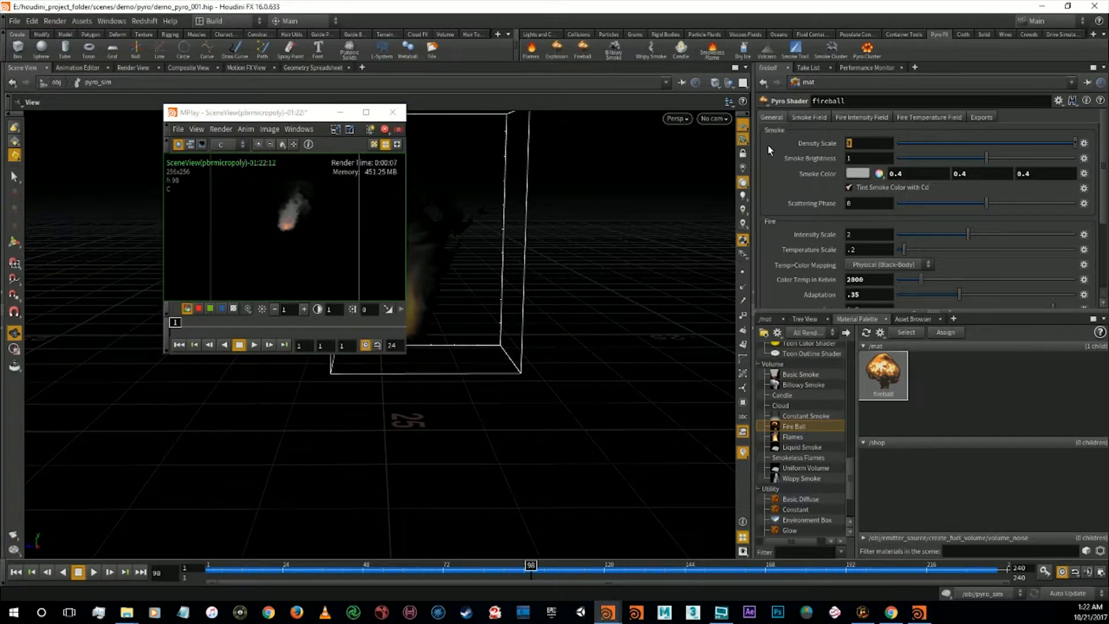
Try a smoke Density Scale of 1 with a Mantra test render, and restore it to 3
type("1")
key("Return")
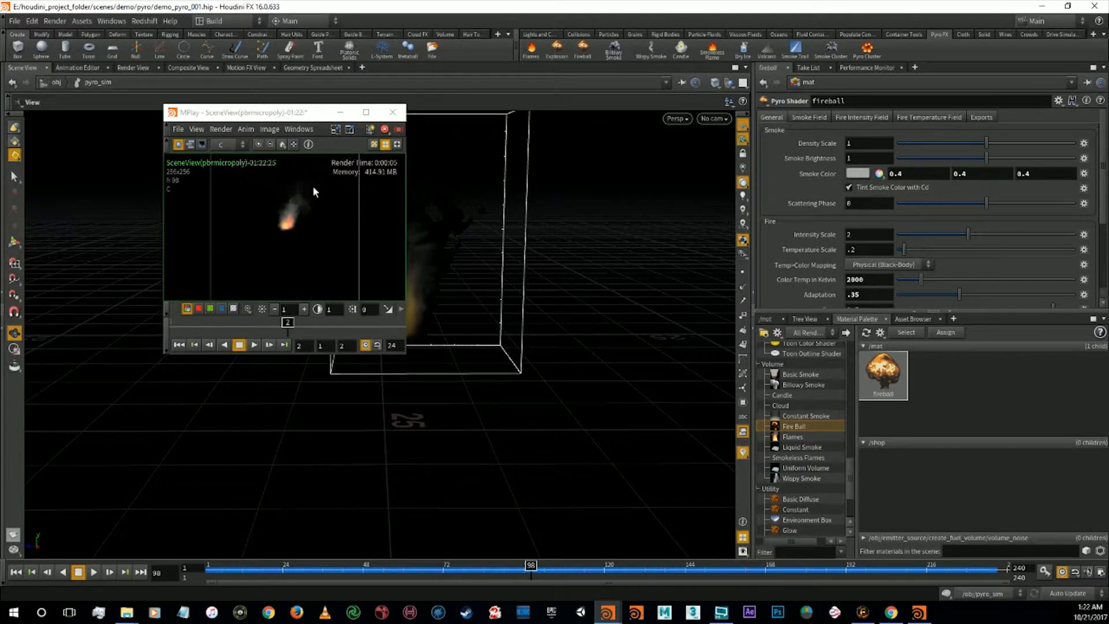
left_click_drag(855, 144, 806, 138)
type("3")
Try the fire's Intensity Scale at 5 with a test render, and settle on 3
left_click_drag(872, 237, 843, 235)
type("5")
key("Return")
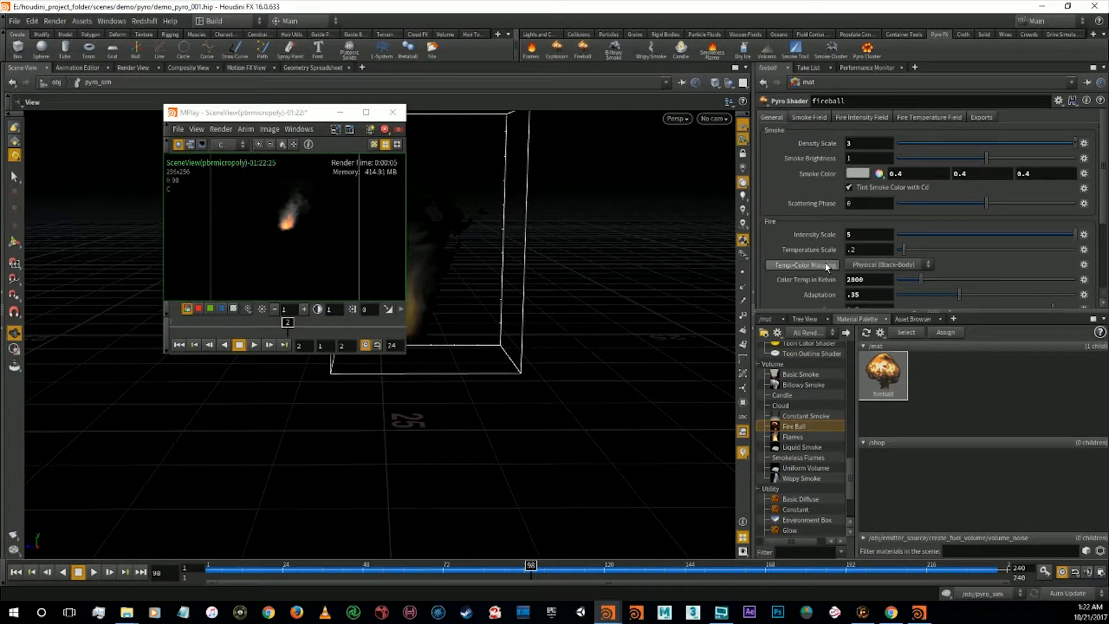
left_click(862, 235)
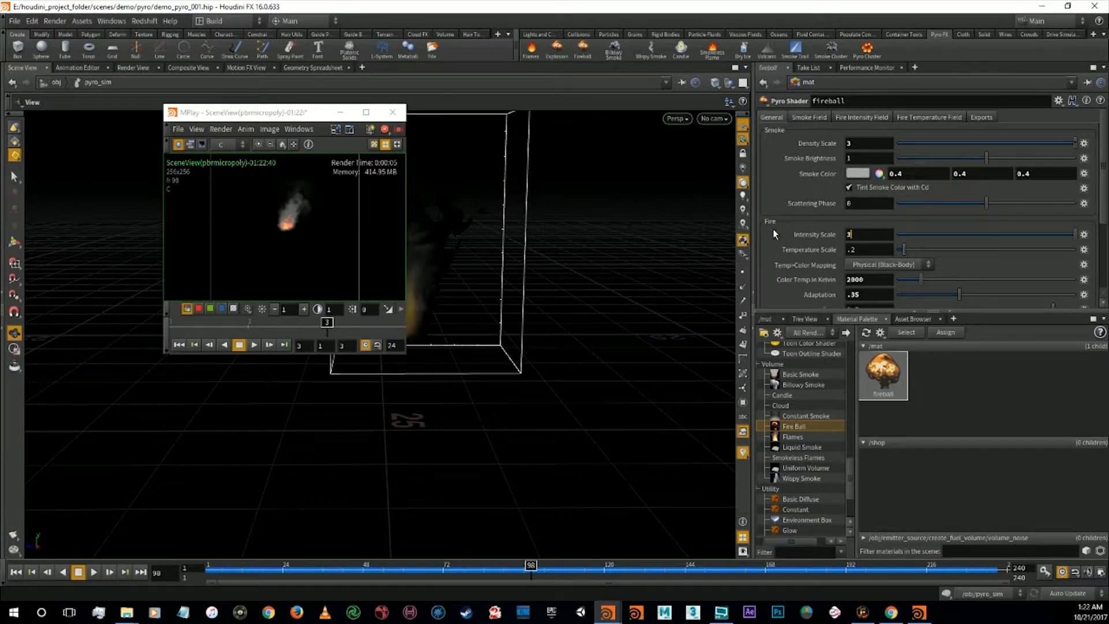
type("3")
key("Return")
Set the fireball material's Shadow Density to 1 and render the scene view with Mantra to check it
scroll(878, 288, "down", 4)
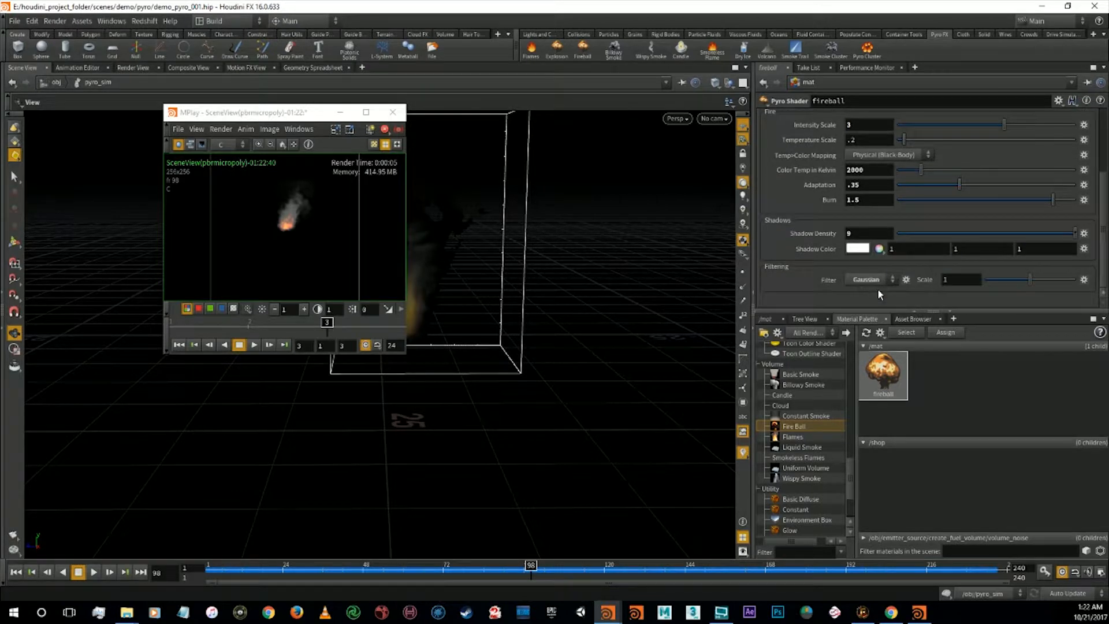
left_click_drag(870, 235, 709, 238)
type("1")
key("Return")
left_click(14, 549)
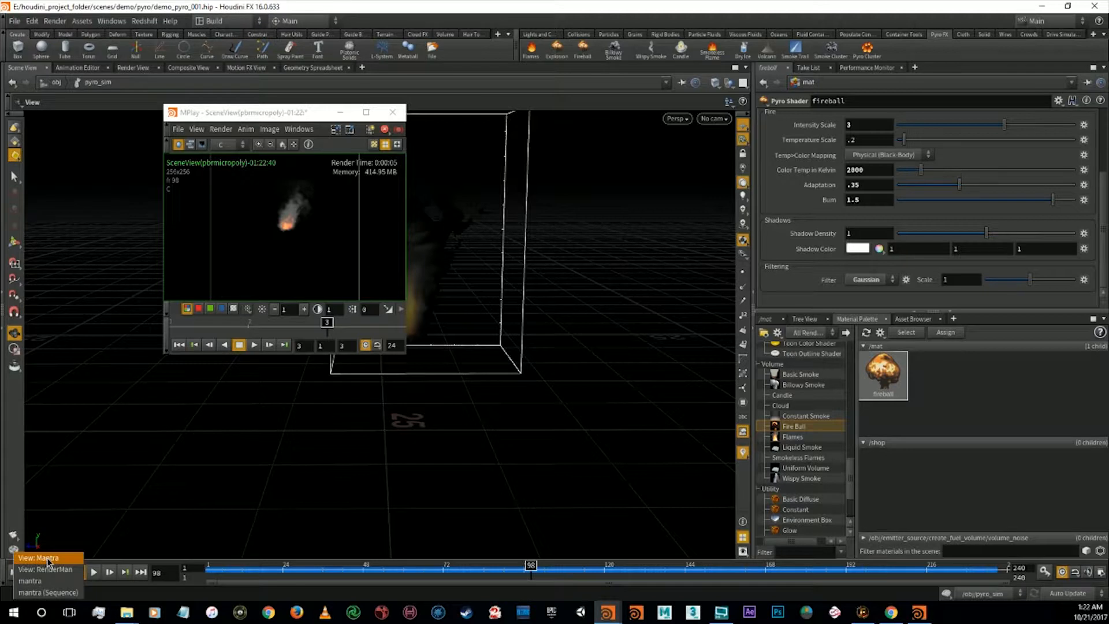
left_click(45, 579)
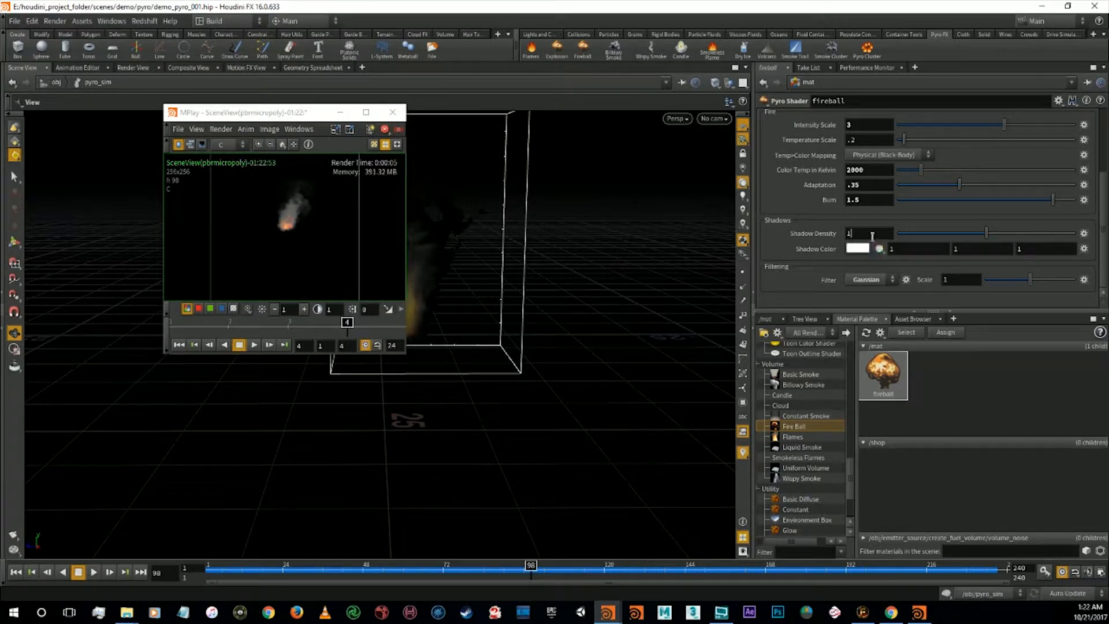
Set the fireball material's Shadow Density to 9
type("9")
key("Return")
scroll(865, 165, "up", 3)
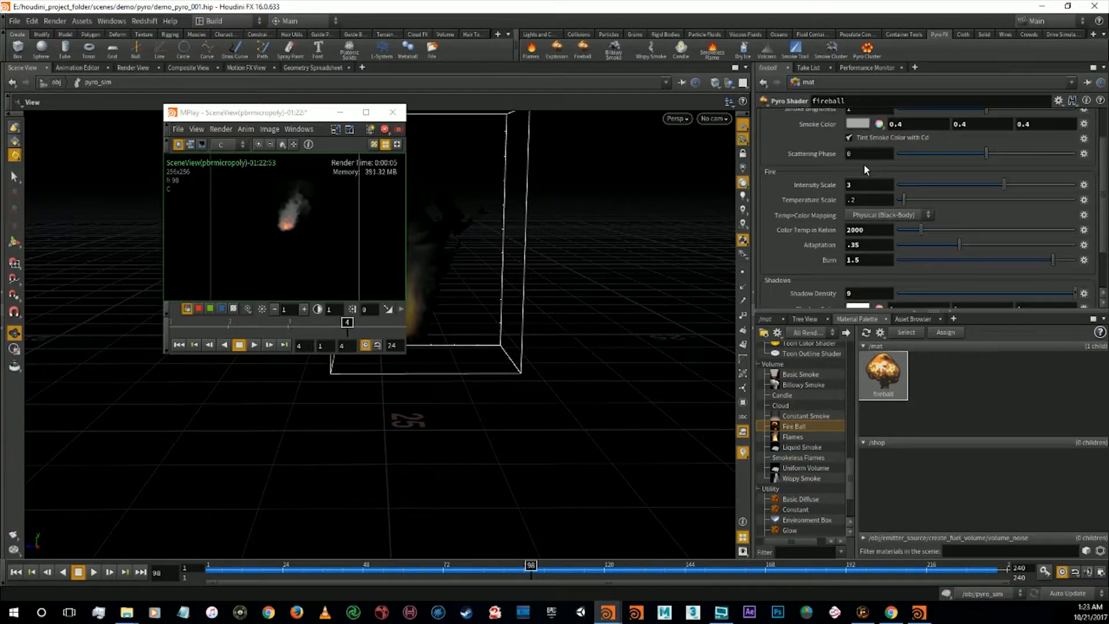
scroll(862, 191, "up", 2)
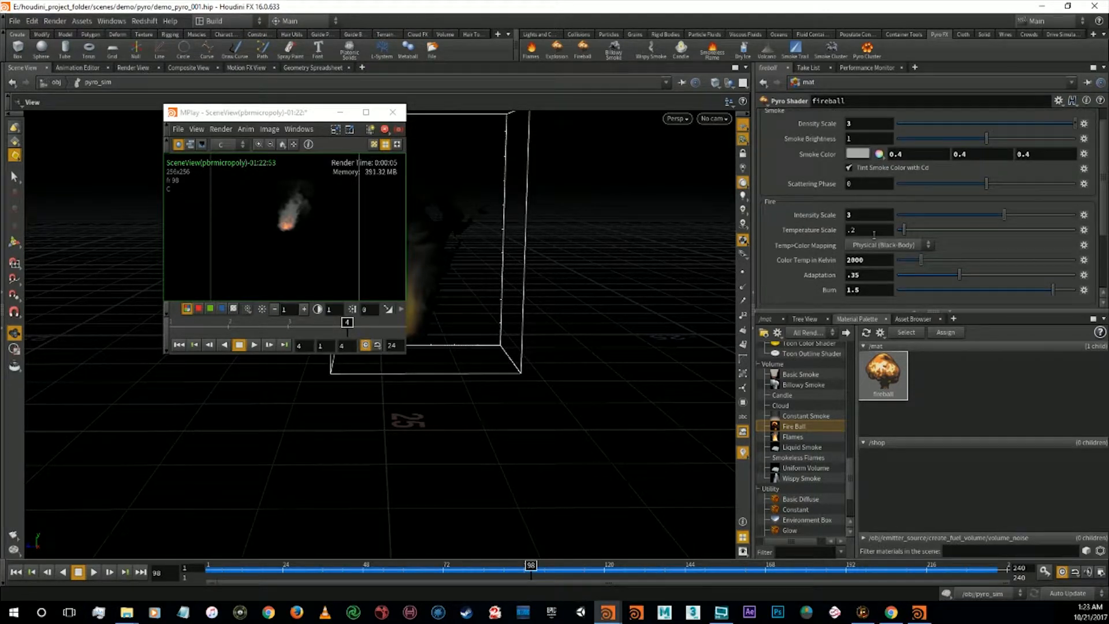
scroll(850, 231, "up", 1)
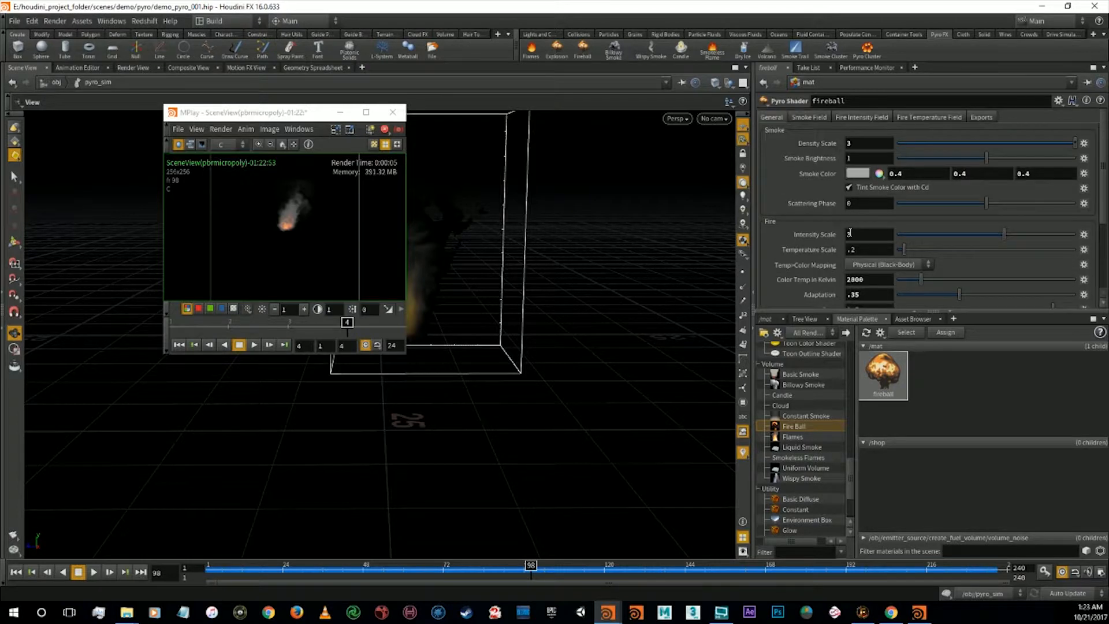
Try a Final Scale of 1 for the Fire Intensity Field with a Mantra test render, and restore it to 5
left_click(819, 119)
left_click(861, 118)
double_click(868, 254)
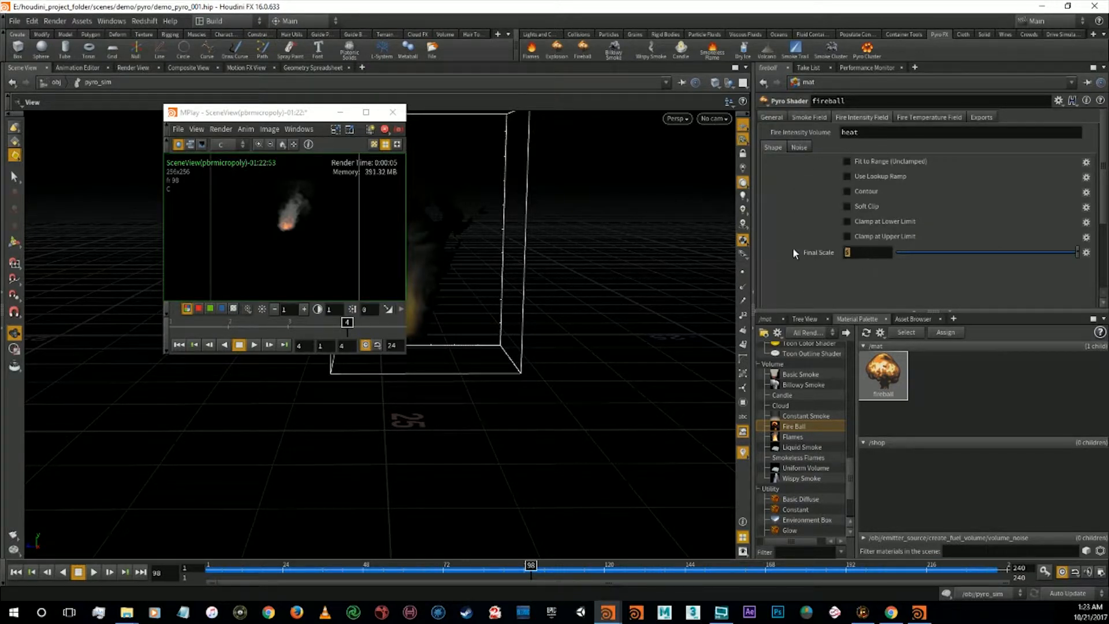
type("1")
key("Return")
left_click(13, 549)
left_click(47, 580)
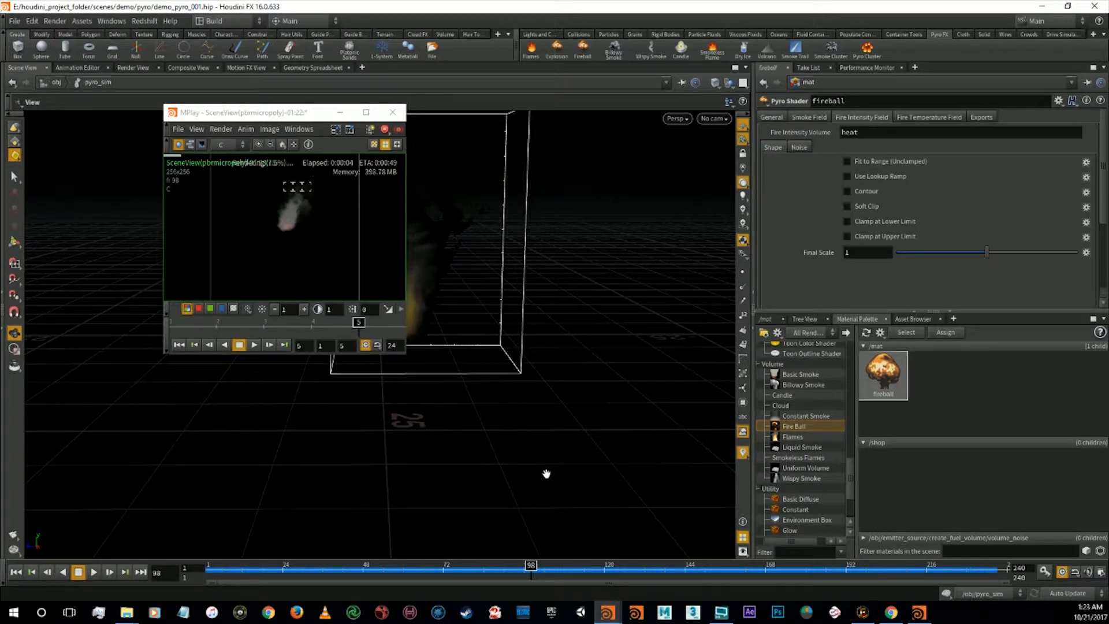
left_click_drag(850, 252, 786, 253)
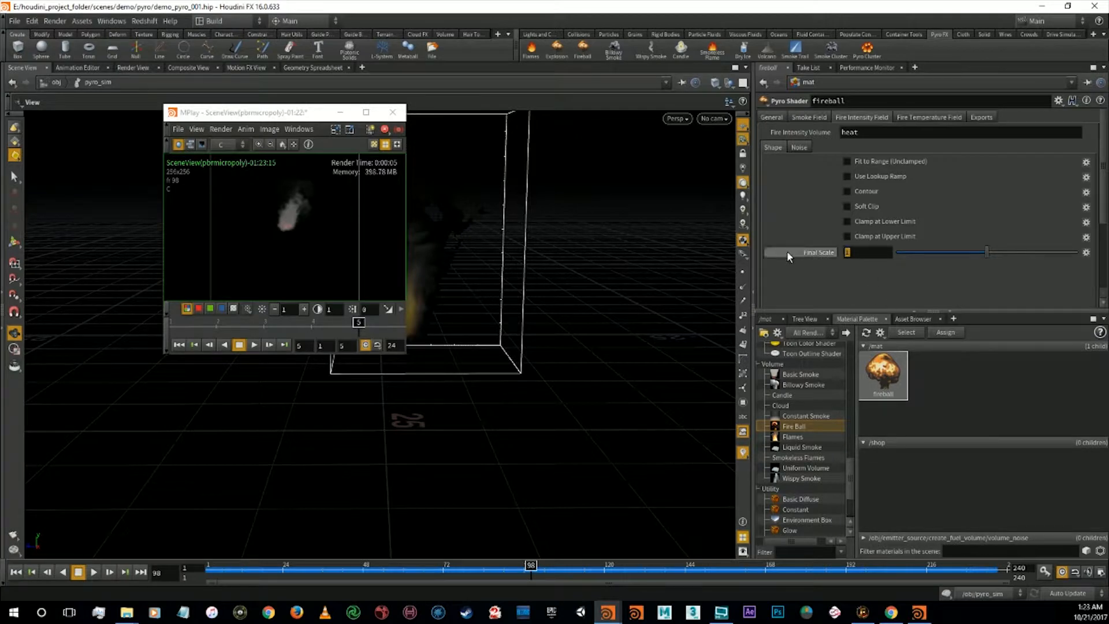
type("5")
key("Return")
Try a Final Scale of 0 for the Smoke Field with a Mantra test render, and restore it to 1
left_click(812, 117)
left_click_drag(879, 256, 807, 264)
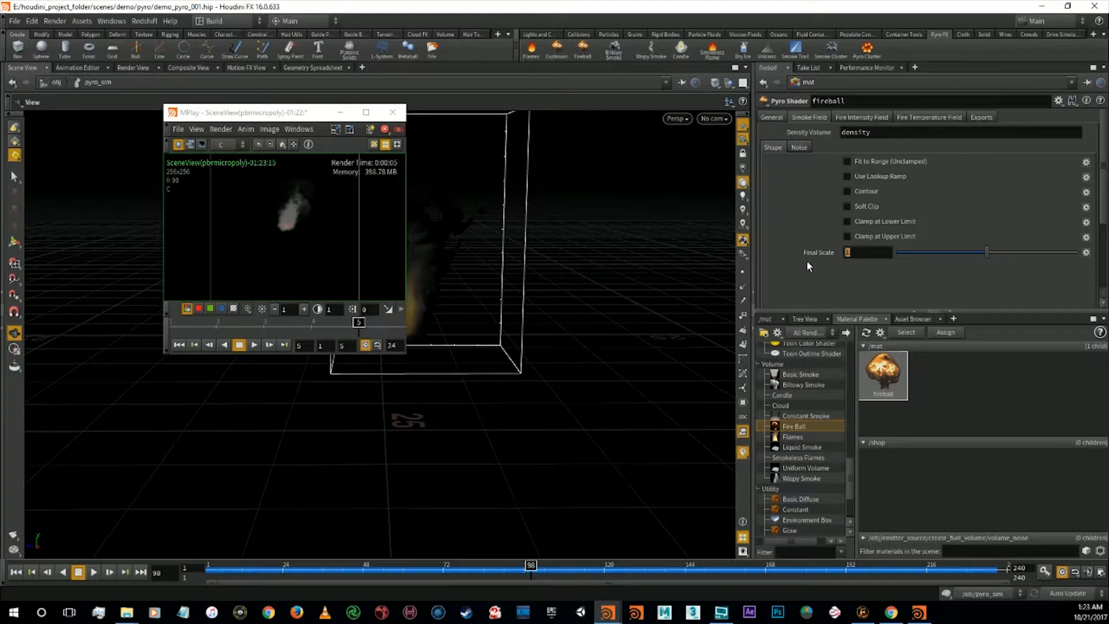
type("0")
key("Return")
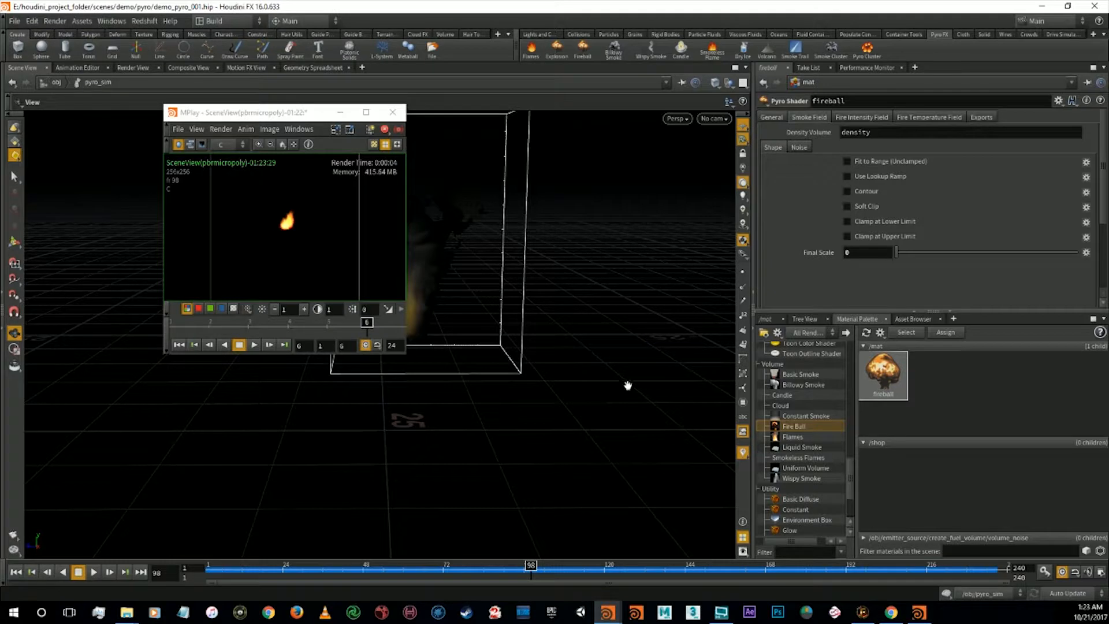
left_click_drag(867, 254, 808, 256)
type("1")
key("Return")
Try a Final Scale of 5 for the Smoke Field with a Mantra test render, and return it to 1
left_click_drag(861, 250, 819, 247)
type("5")
key("Return")
left_click(13, 549)
left_click(32, 581)
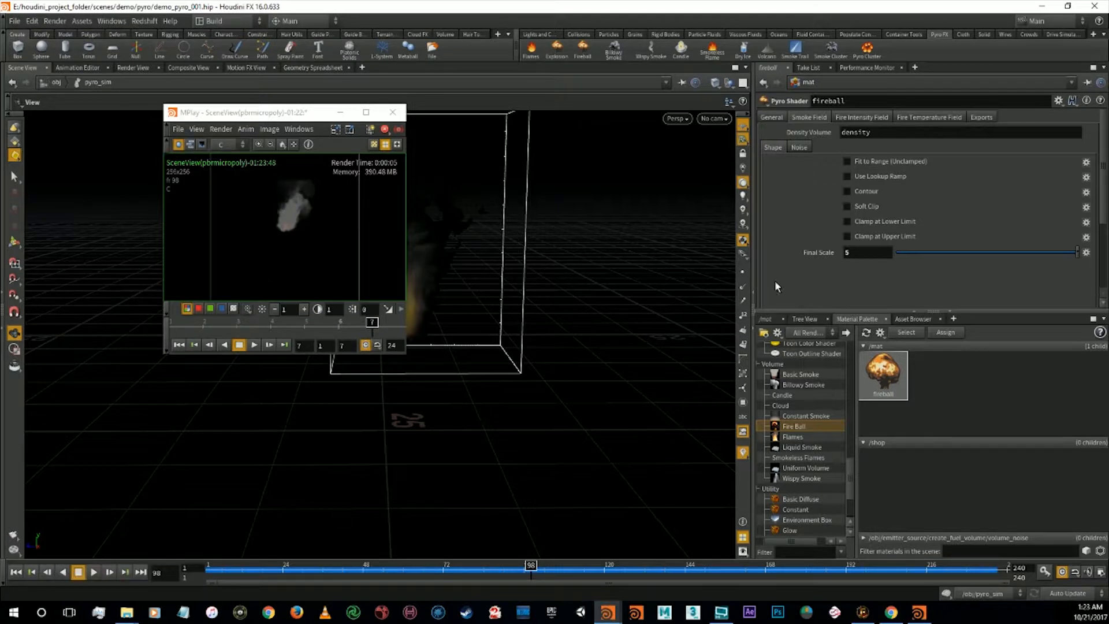
double_click(852, 255)
type("1")
Try a smoke Density Scale of .5, settle on 1, and set the Smoke Brightness to .2
left_click(772, 117)
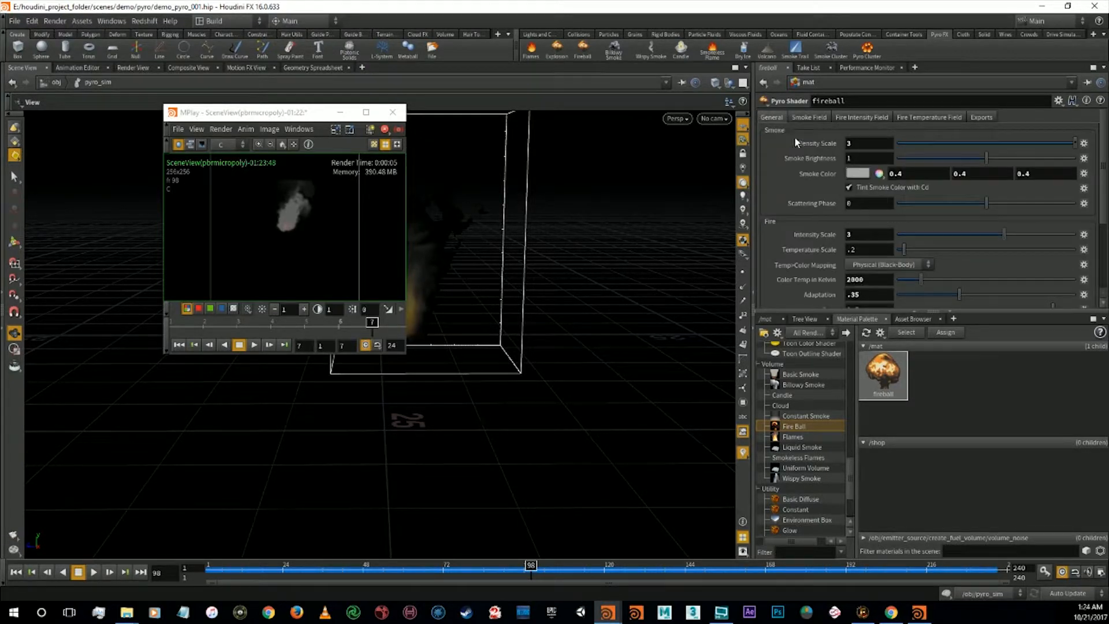
left_click_drag(863, 143, 788, 137)
type(".5")
key("Return")
left_click_drag(861, 157, 799, 154)
type(".2")
key("Return")
left_click_drag(859, 142, 785, 133)
type("1")
key("Return")
Darken the Smoke Color to 0.007 in all three channels, and set the Scattering Phase to .2 for a test render
left_click(859, 174)
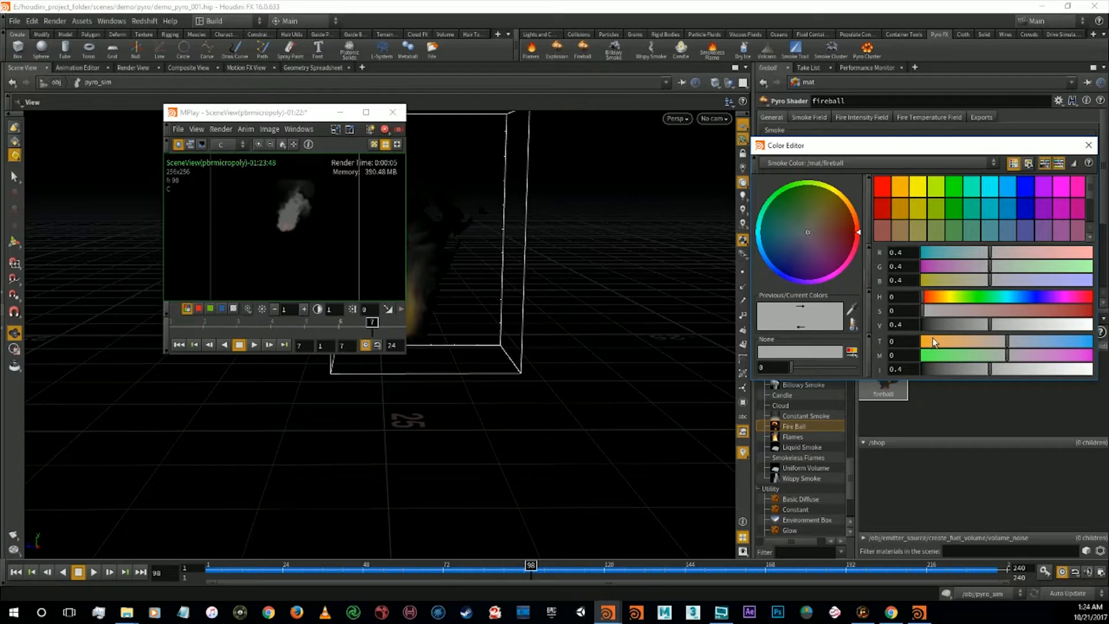
left_click(922, 326)
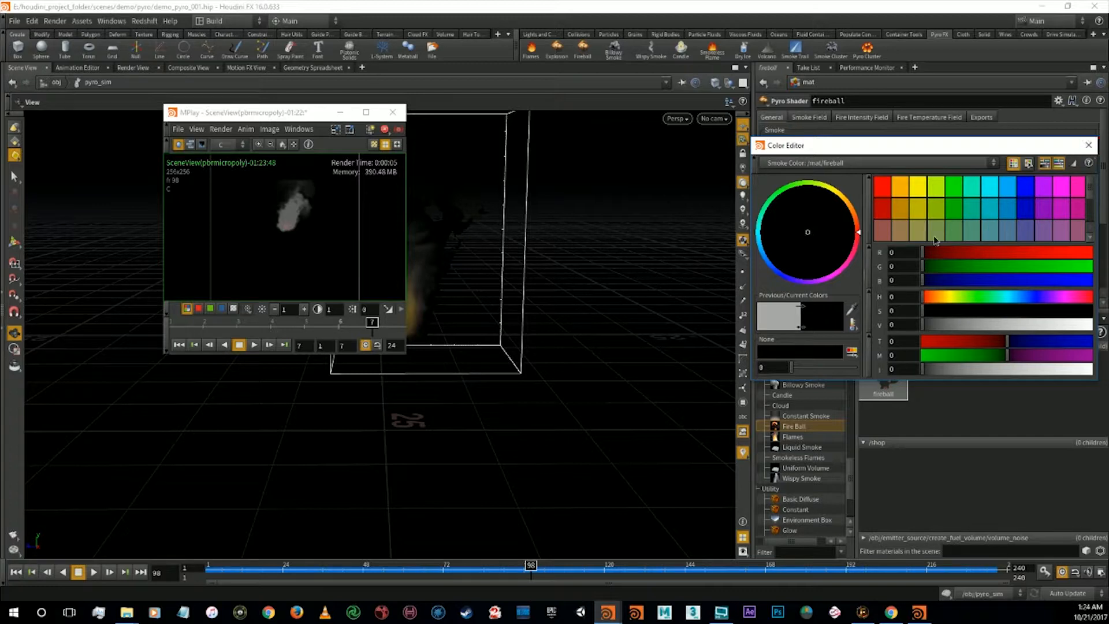
left_click_drag(933, 329, 924, 329)
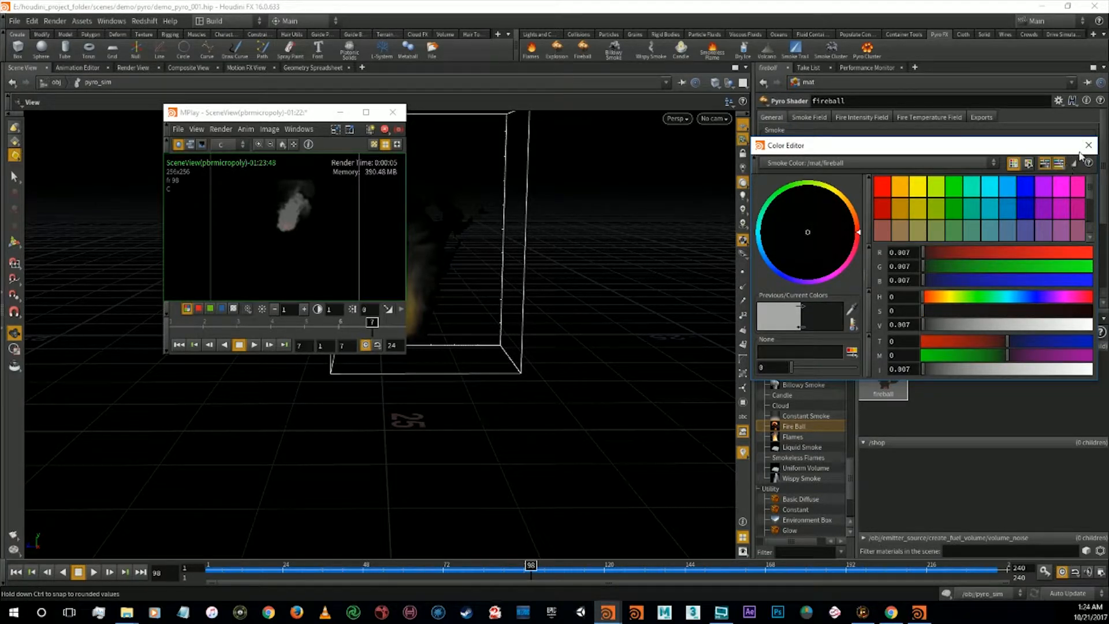
left_click(1088, 145)
left_click(868, 202)
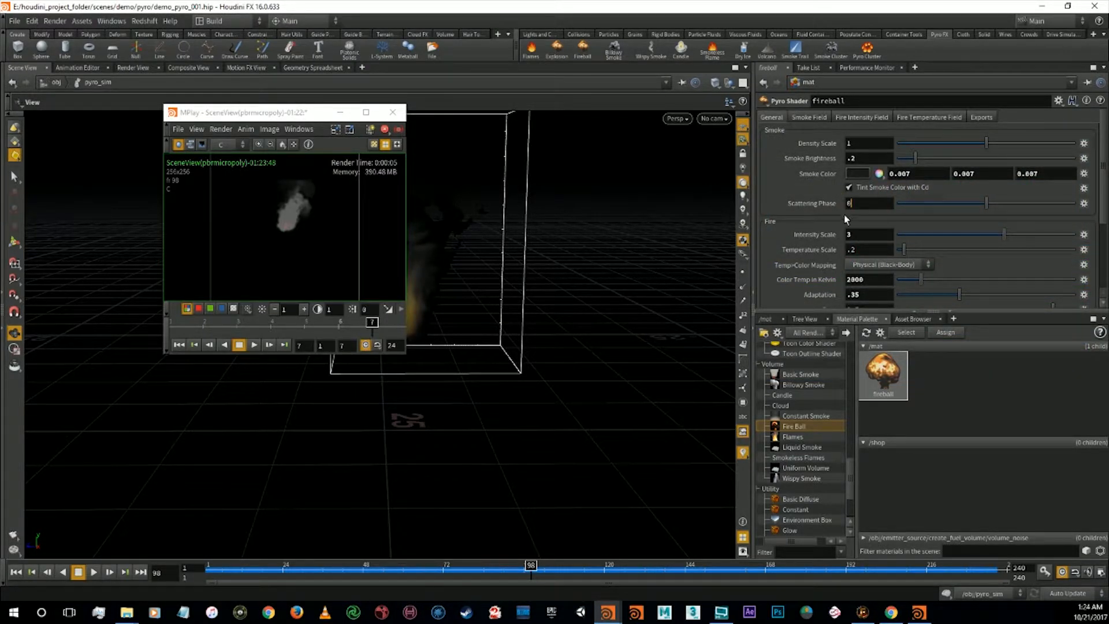
type(".2")
key("Return")
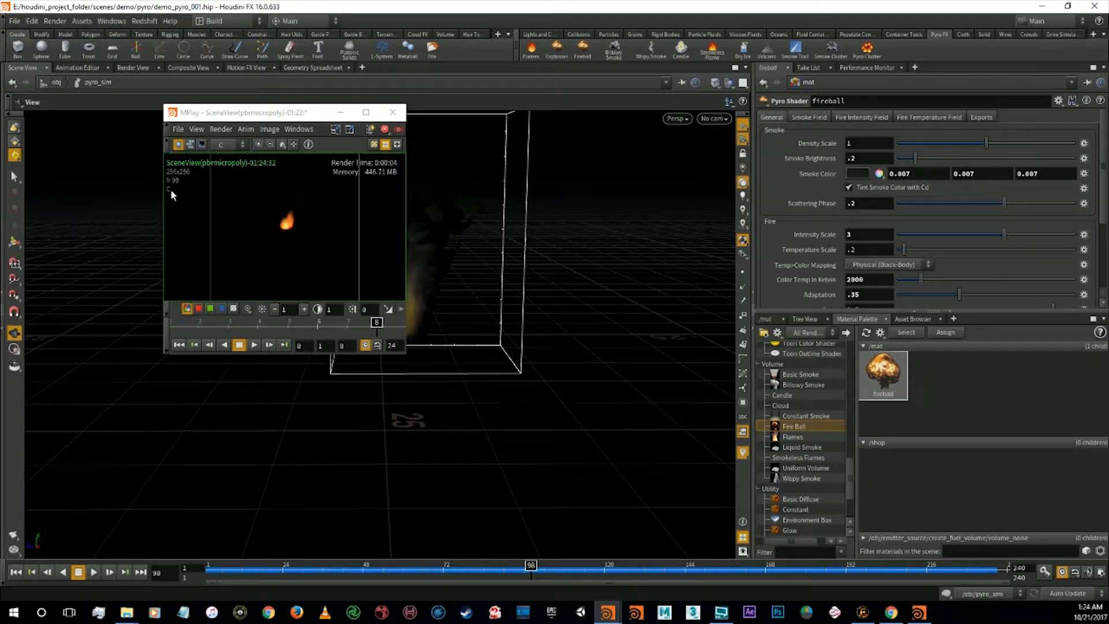
Load the building photo from the Desktop as the background behind the render in MPlay
left_click(179, 130)
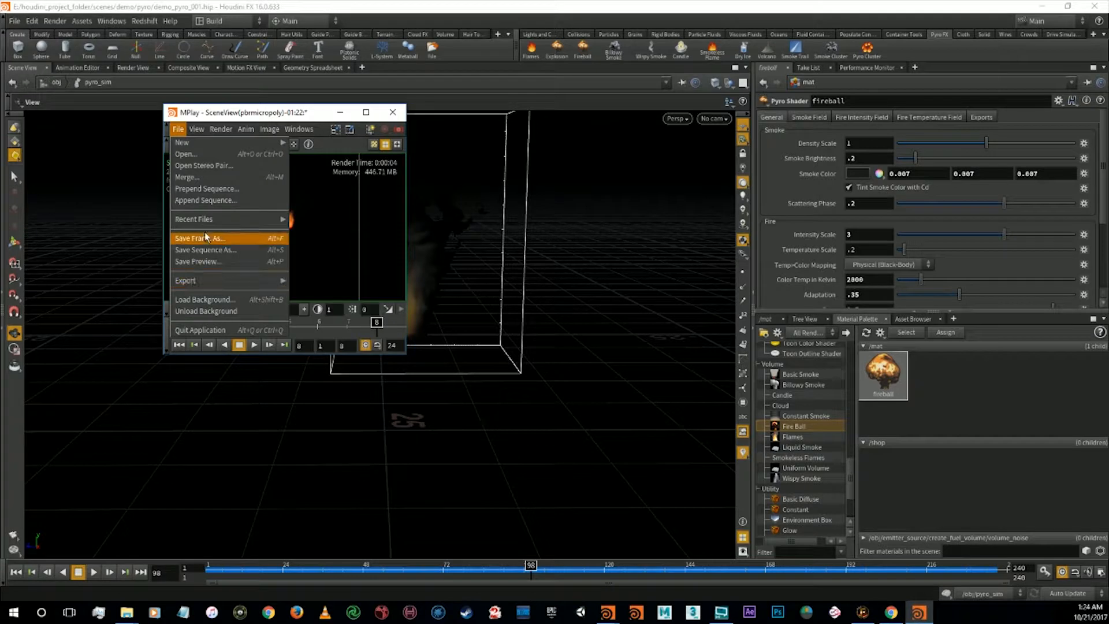
left_click(227, 299)
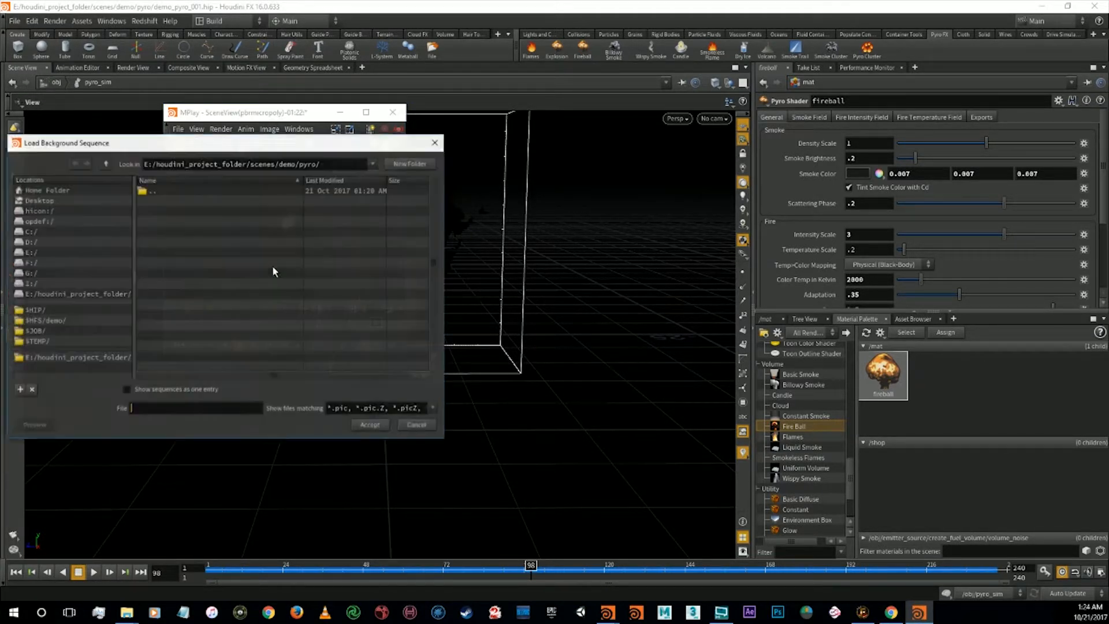
left_click(48, 200)
double_click(197, 221)
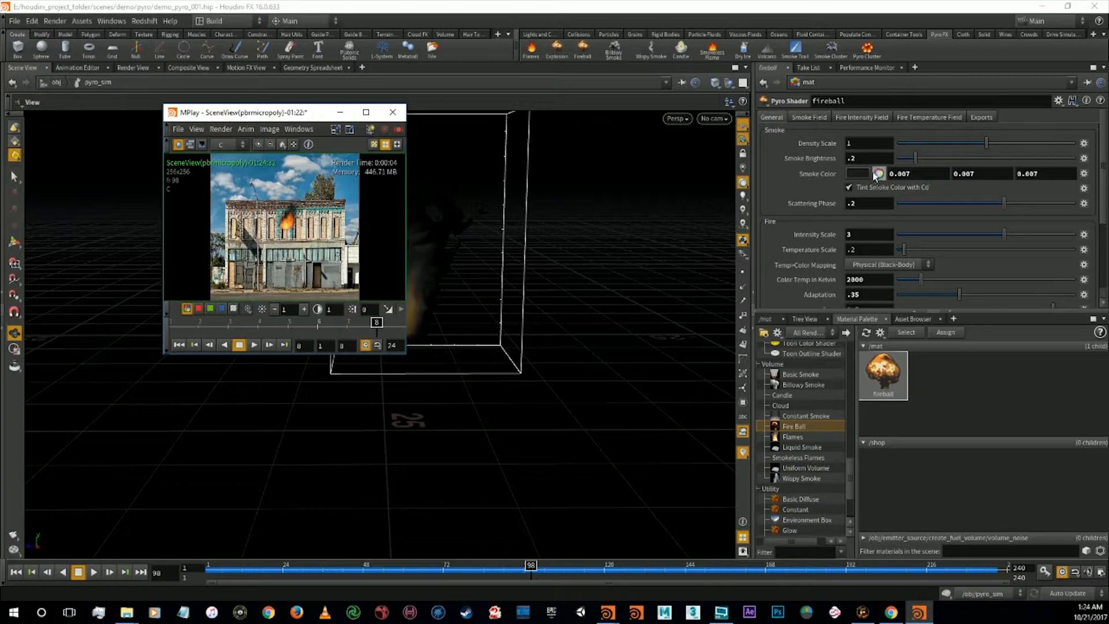
Set the Smoke Brightness to .75 and check a Mantra test render against the building background
left_click(870, 164)
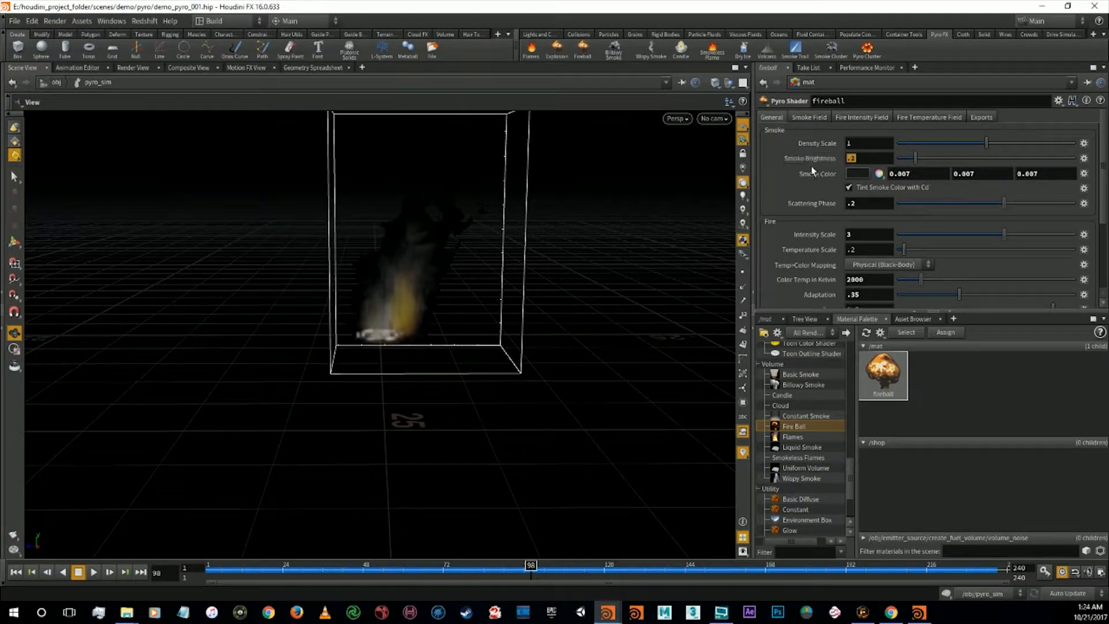
type(".75")
key("Return")
left_click(13, 549)
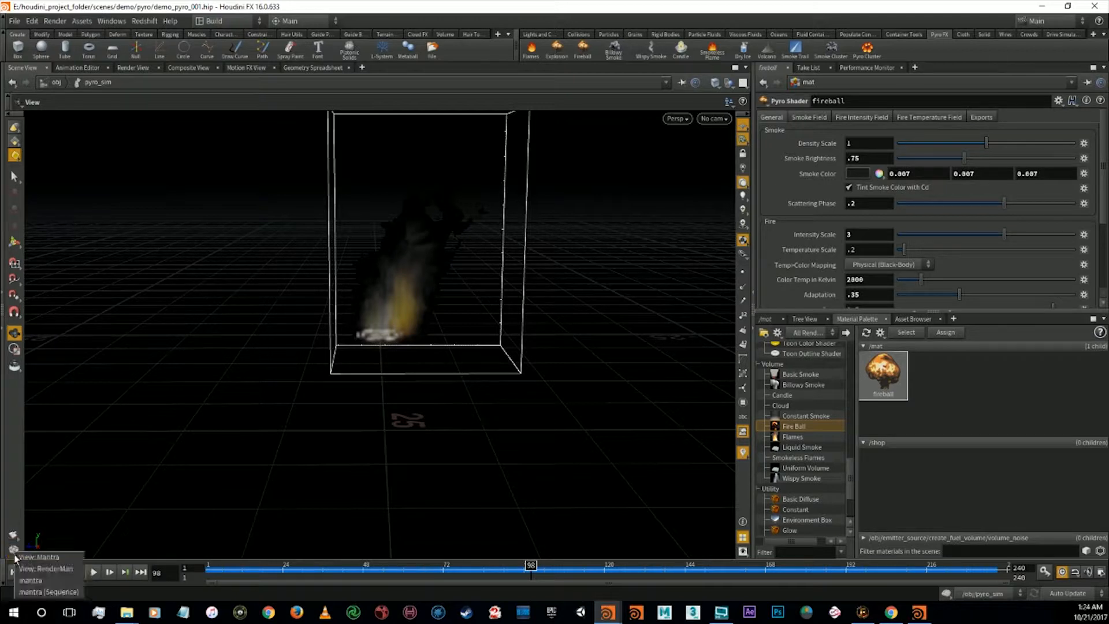
left_click(26, 580)
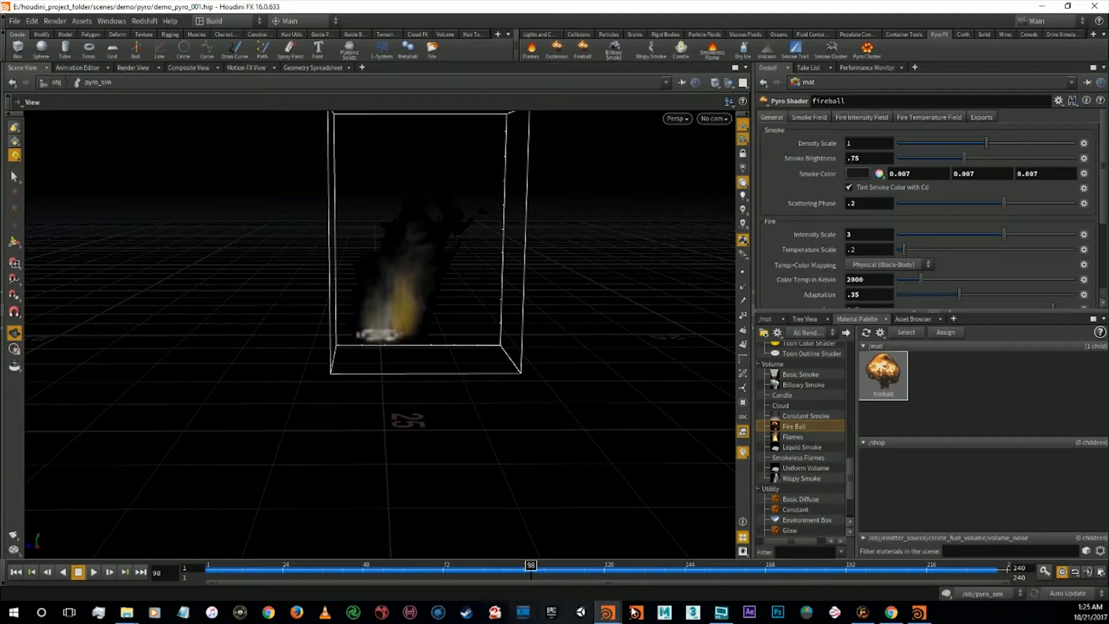
left_click(919, 612)
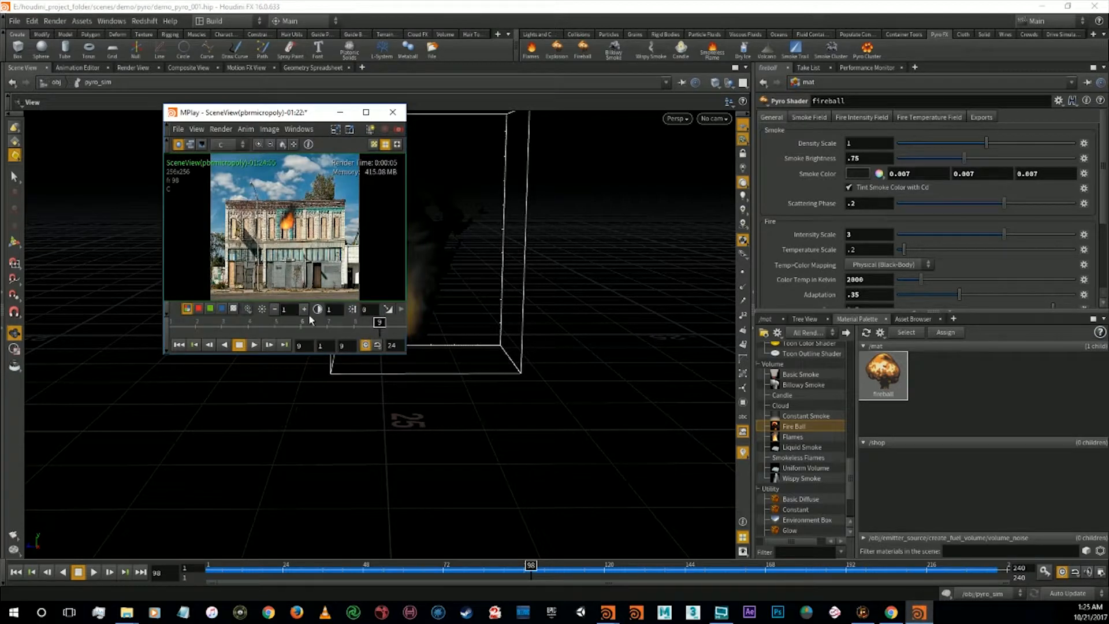
mouse_move(379, 326)
left_mouse_down()
mouse_move(332, 325)
mouse_move(404, 326)
mouse_move(341, 325)
mouse_move(391, 329)
left_mouse_up()
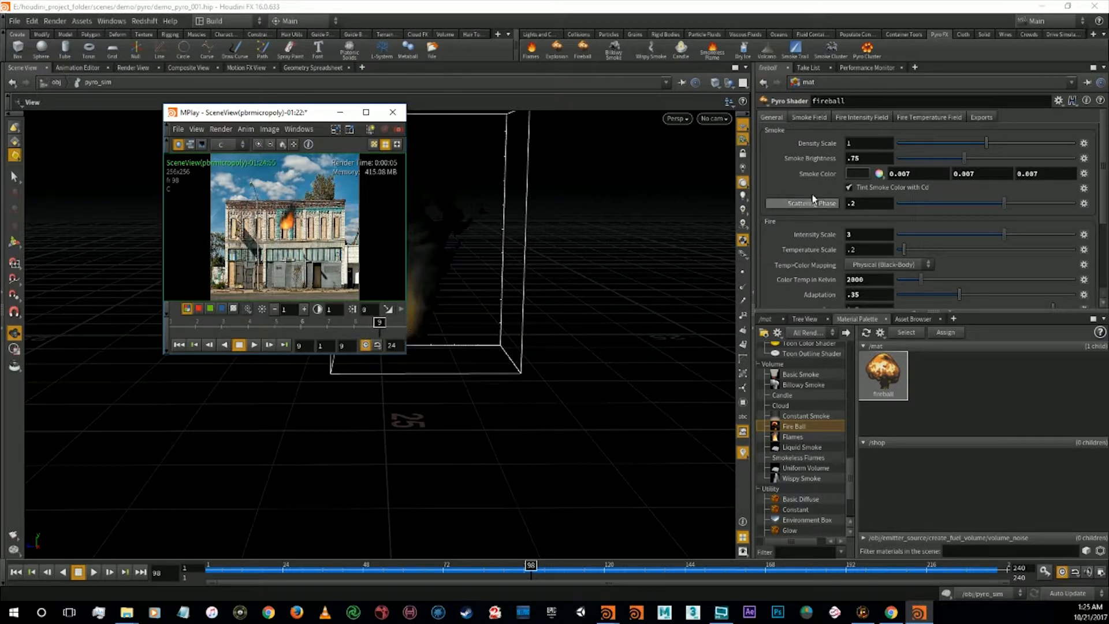
Set the Scattering Phase to 0 and the smoke Density Scale to 3, and check a Mantra test render in MPlay
left_click_drag(856, 202, 801, 218)
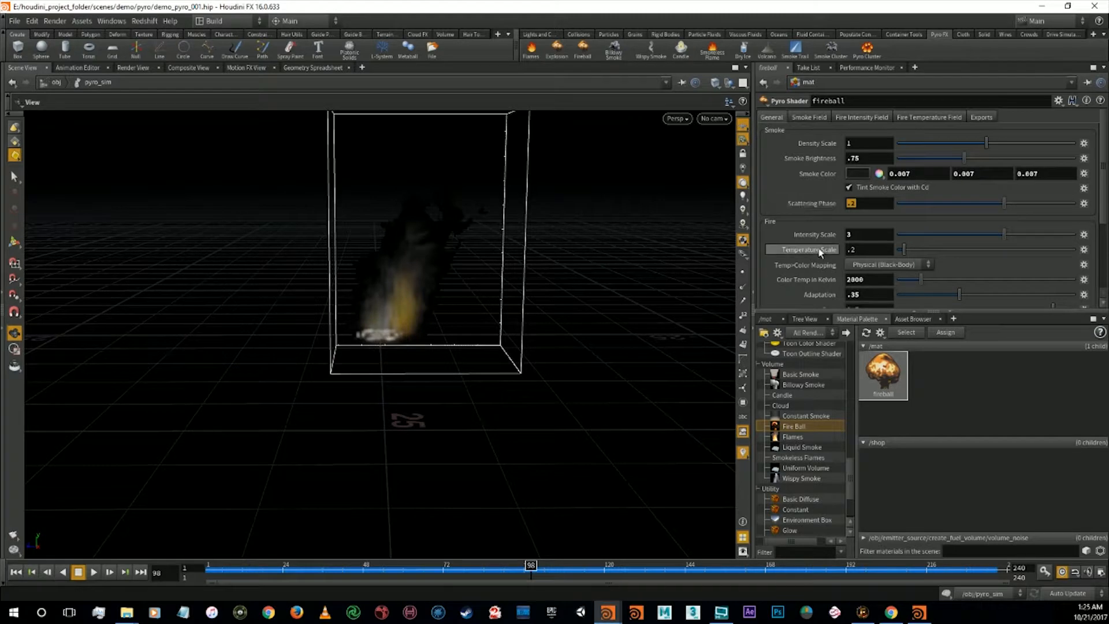
key("Return")
left_click_drag(866, 163, 832, 161)
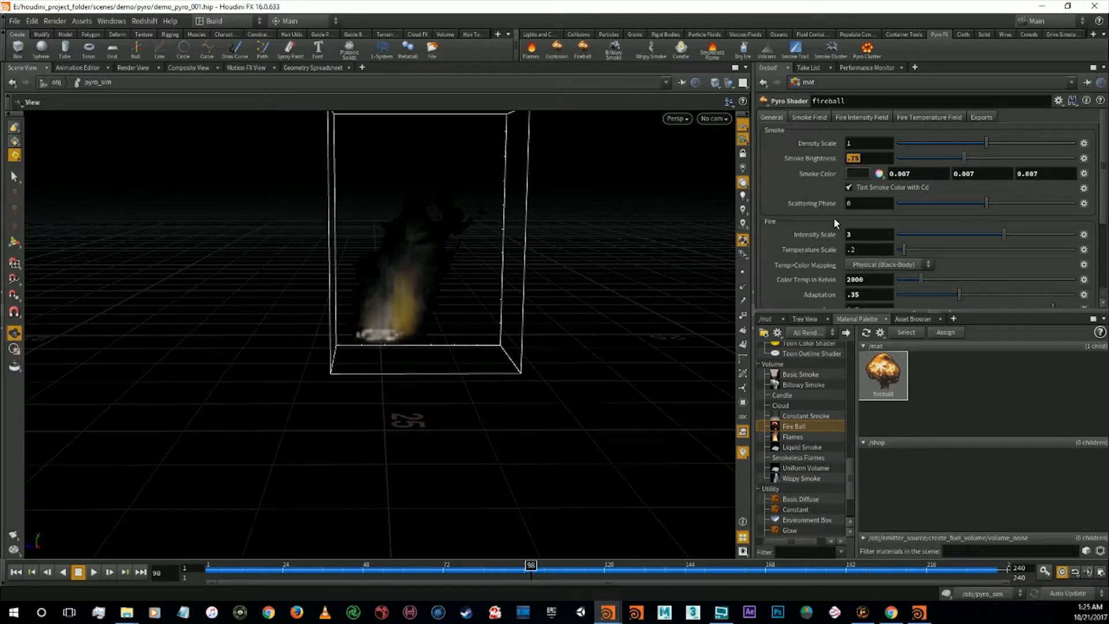
left_click_drag(856, 143, 828, 143)
type("3")
key("Return")
left_click(13, 549)
left_click(44, 584)
left_click(911, 619)
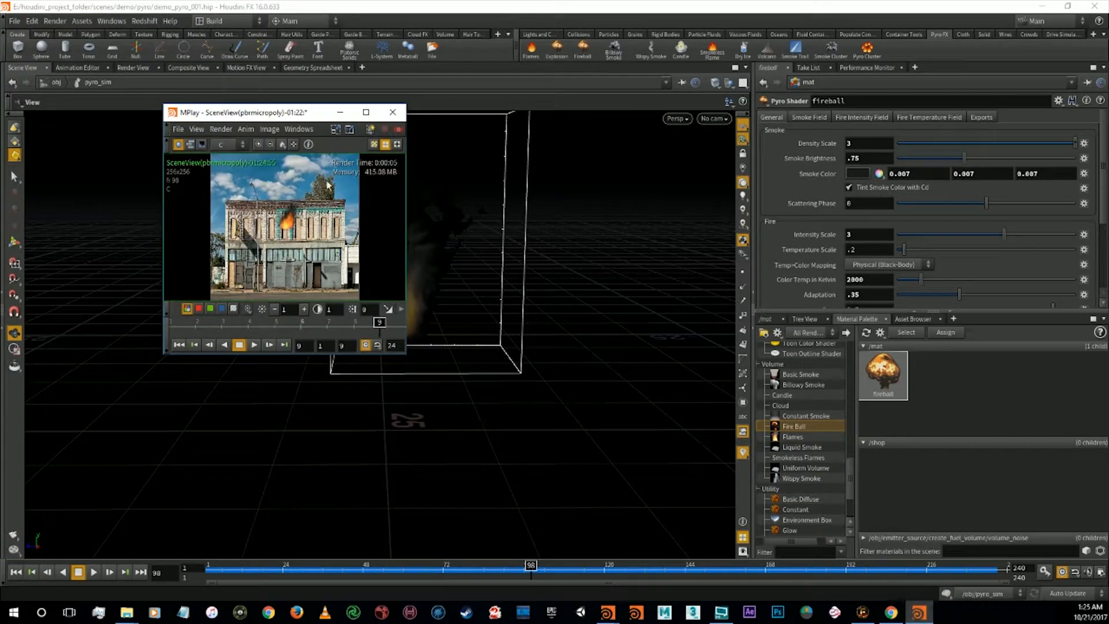
left_click_drag(276, 114, 605, 317)
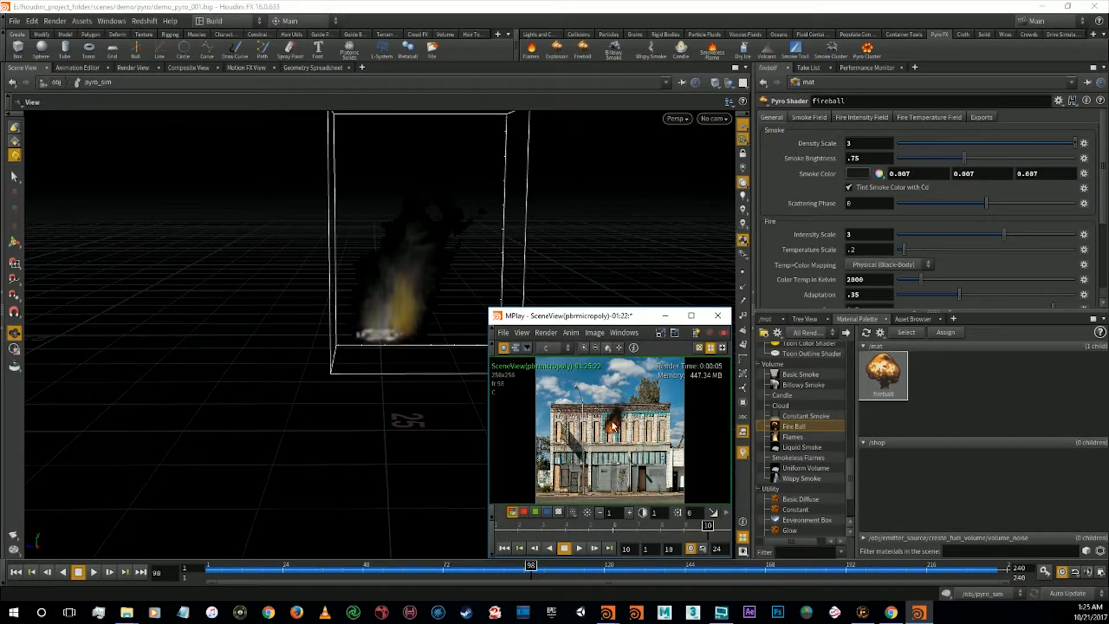
Scrub the simulation to frame 78 and check a Mantra test render of that frame in MPlay
left_click(609, 573)
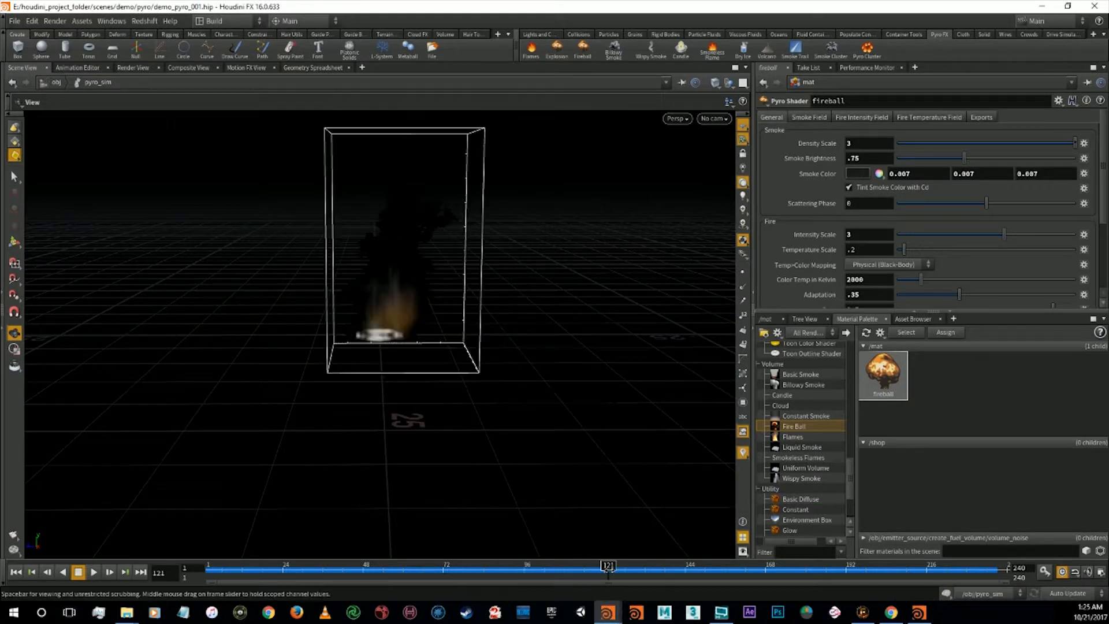
left_click(682, 573)
left_click_drag(631, 571, 465, 578)
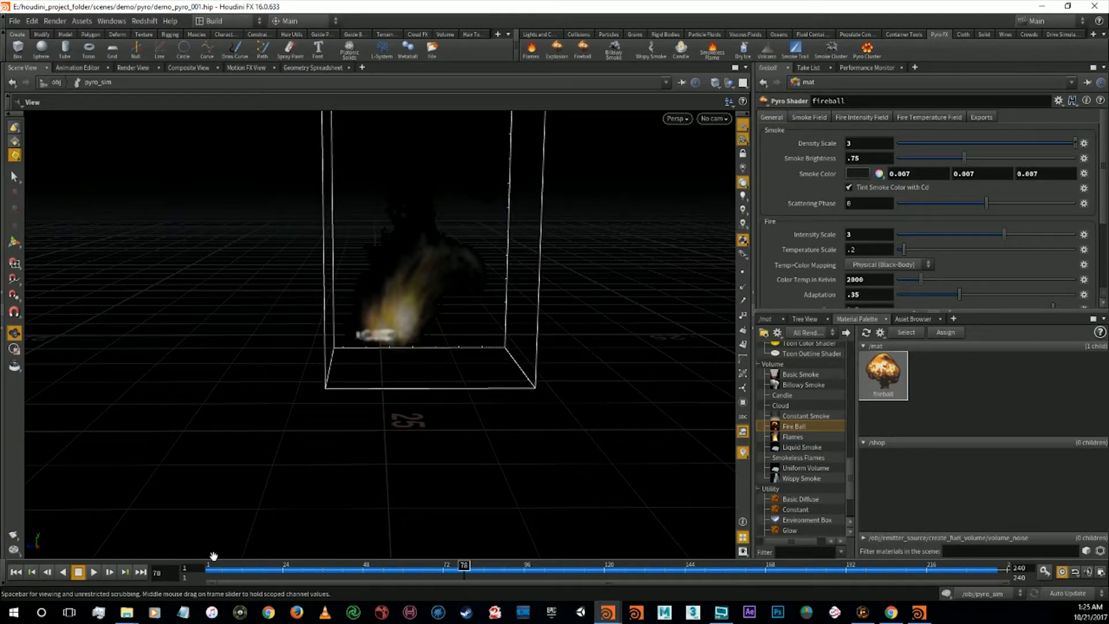
left_click(918, 613)
left_click(16, 549)
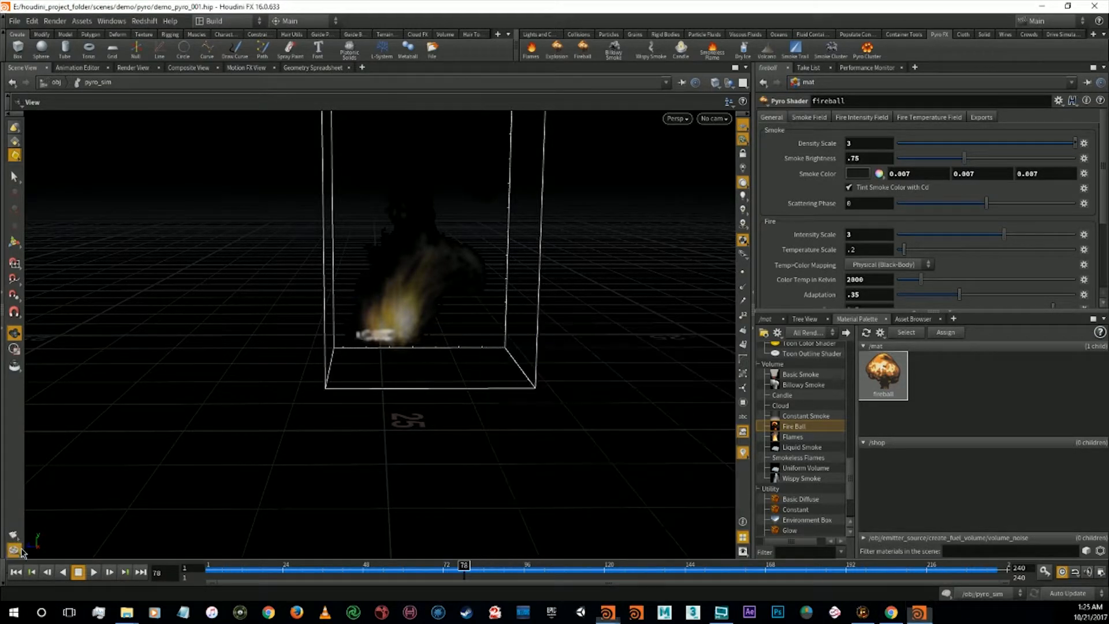
left_click(918, 612)
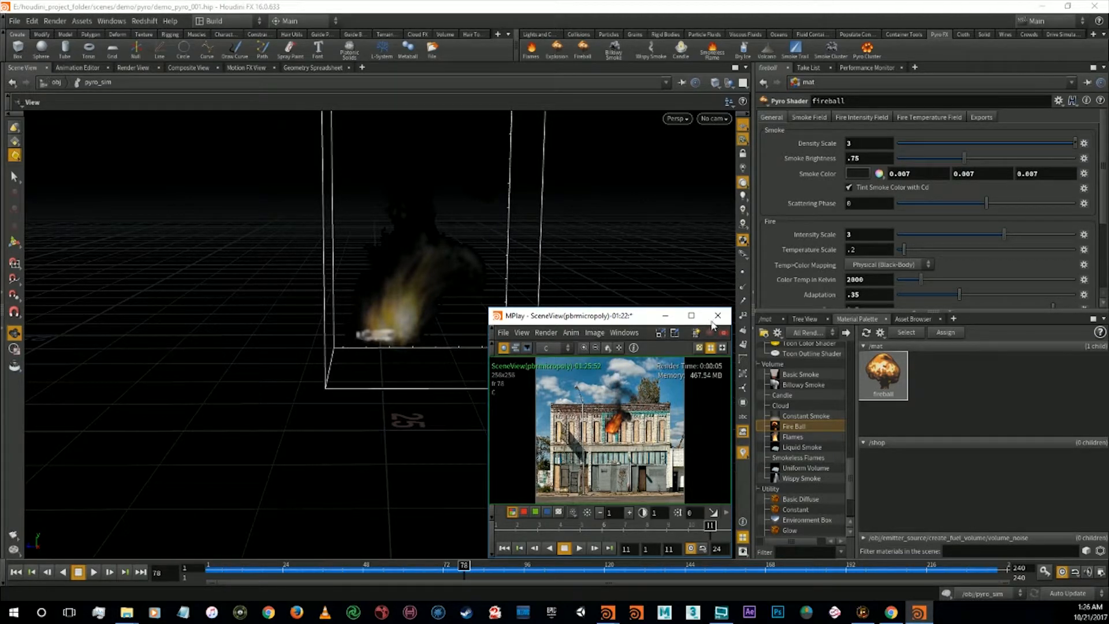
Set the smoke Density Scale to 9 and Smoke Brightness to 1, and check a test render over the building
left_click(879, 149)
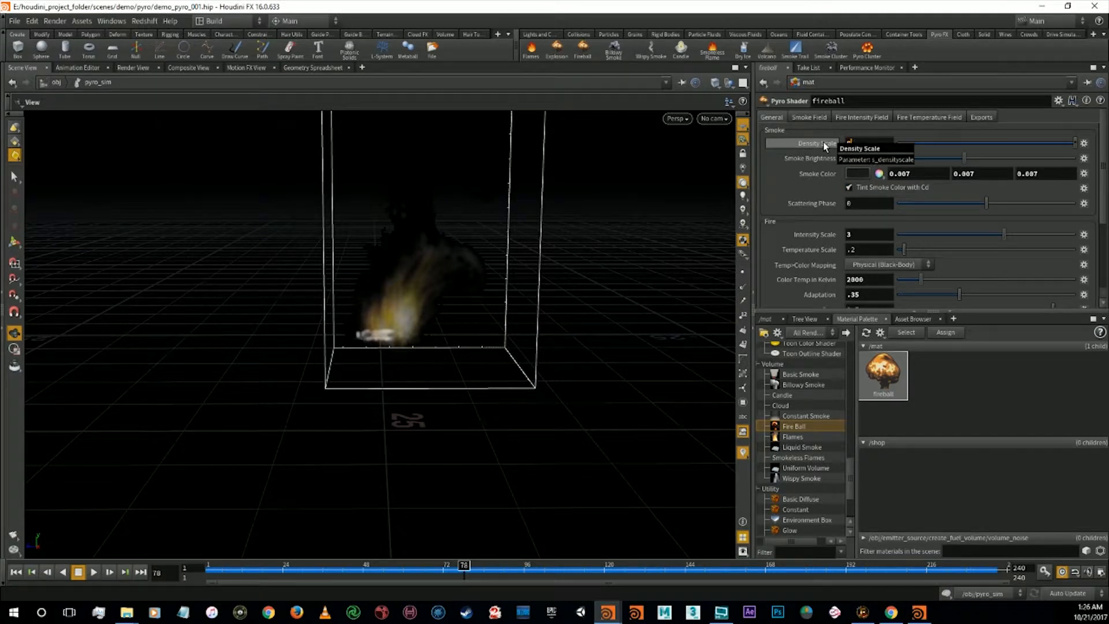
left_click_drag(866, 159, 832, 158)
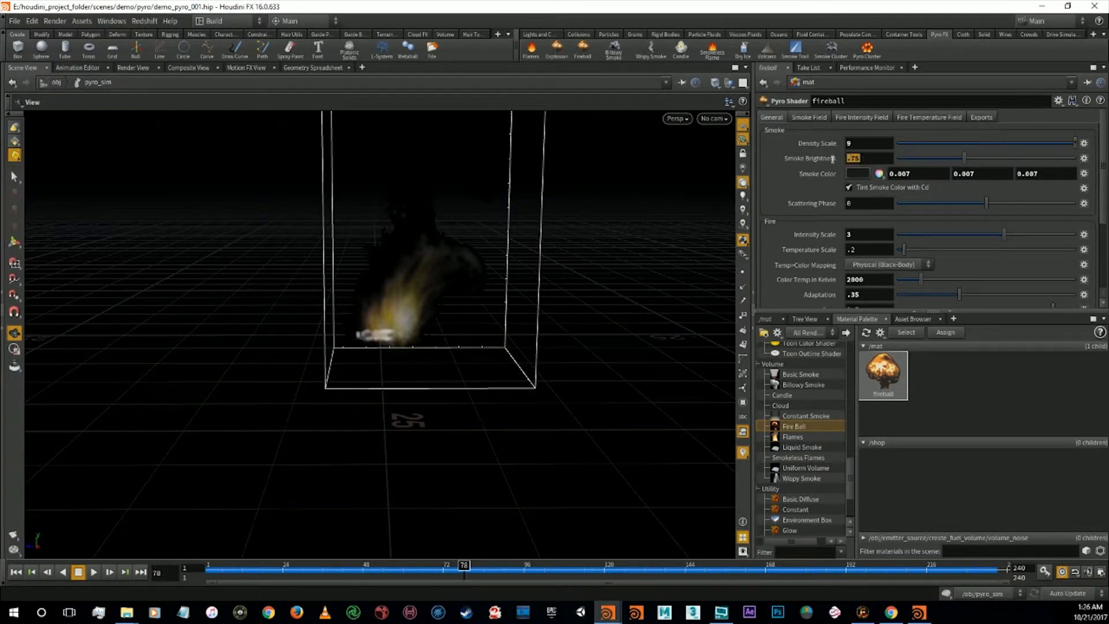
type("1")
key("Return")
left_click(908, 612)
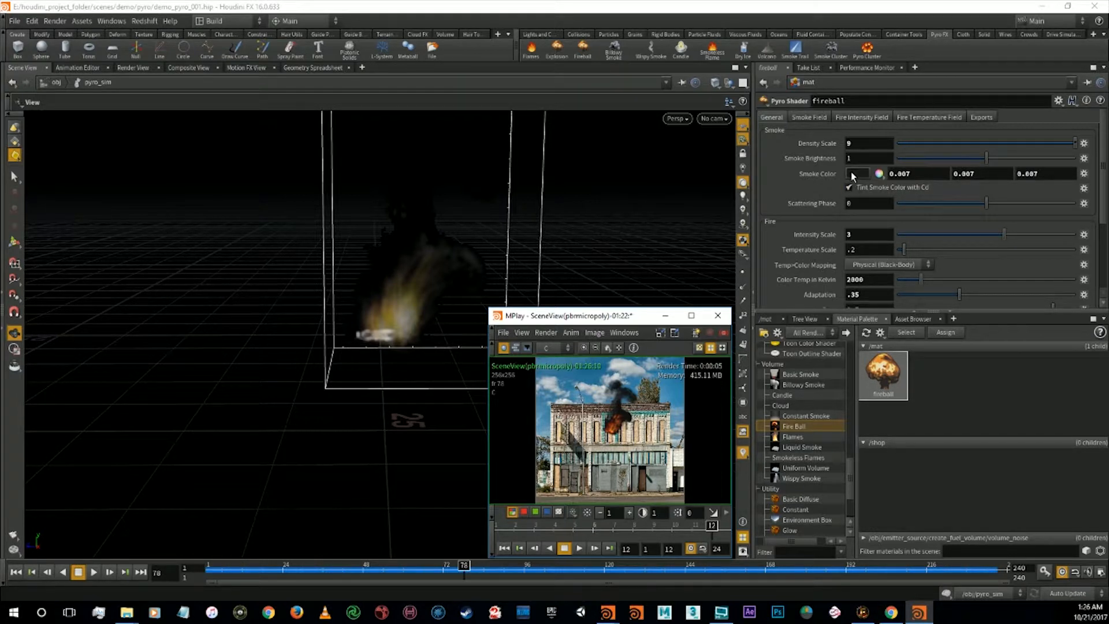
Set the fireball material's Smoke Brightness to 3
left_click_drag(860, 157, 843, 179)
key("Return")
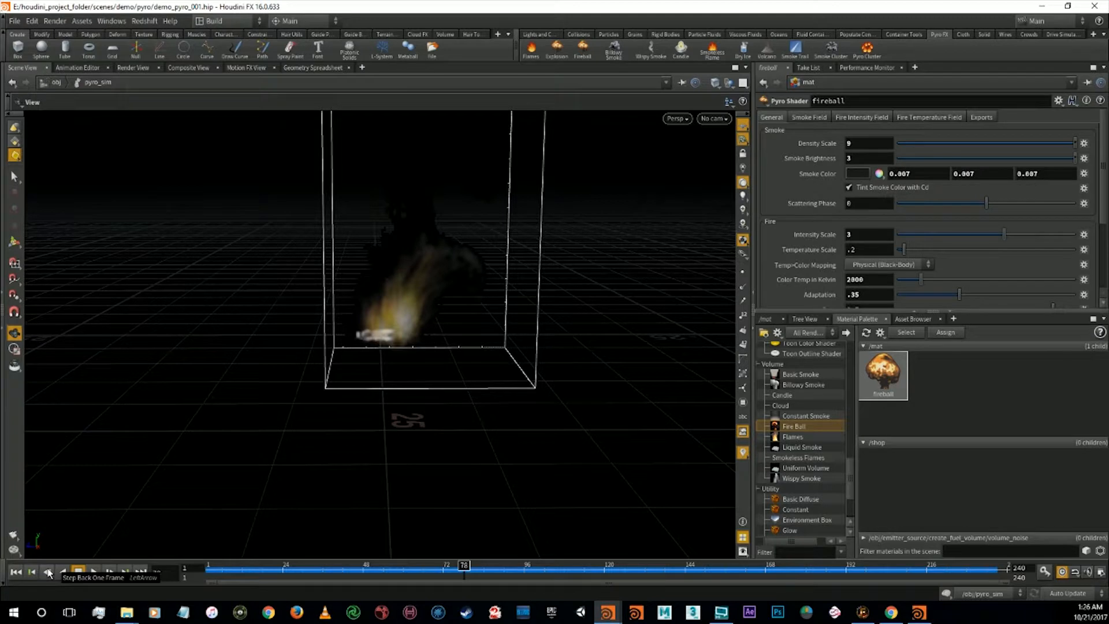
Check the frame 78 test render over the building in MPlay and set the fireball material's Smoke Brightness to 1
left_click(918, 612)
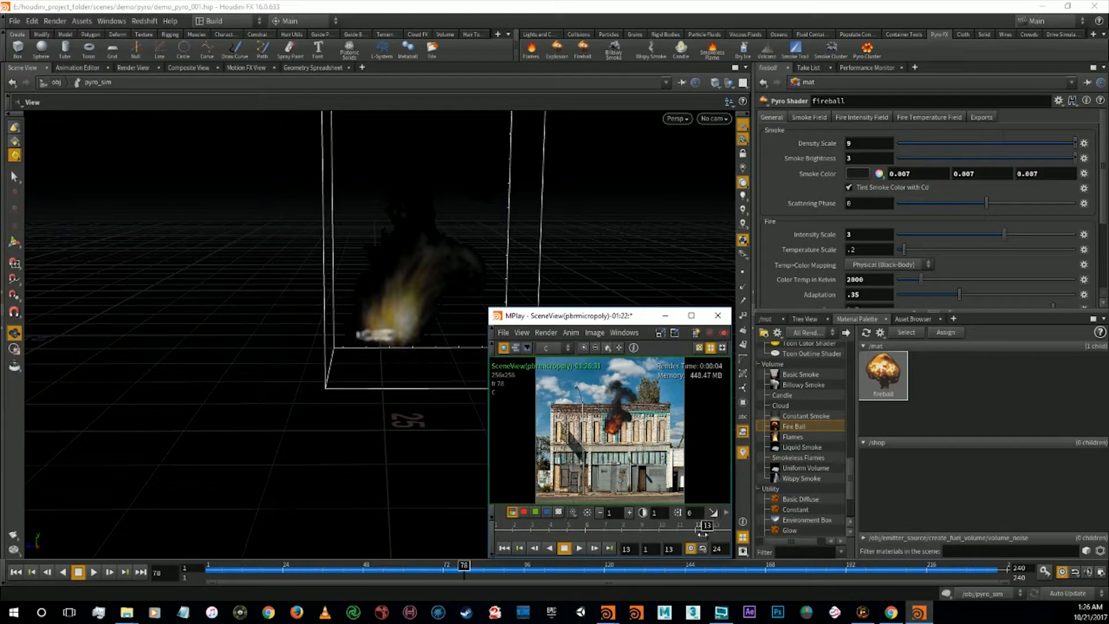
left_click(867, 161)
type("1")
key("Return")
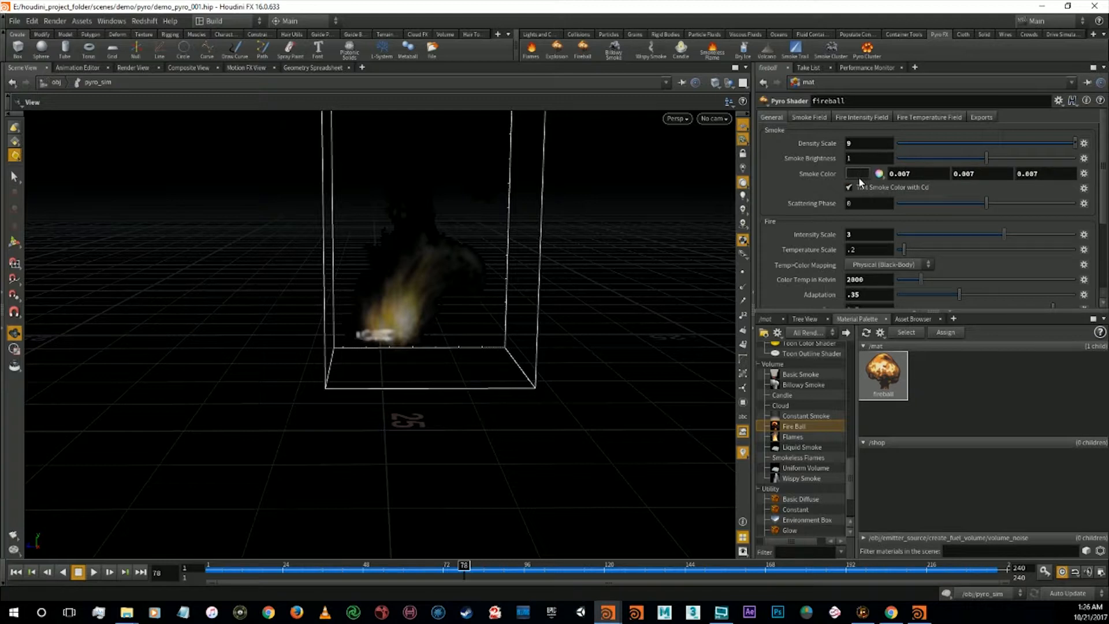
Set the fire Intensity Scale to 9 and check a Mantra test render of frame 78 over the building
double_click(858, 239)
type("9")
key("Return")
left_click(14, 549)
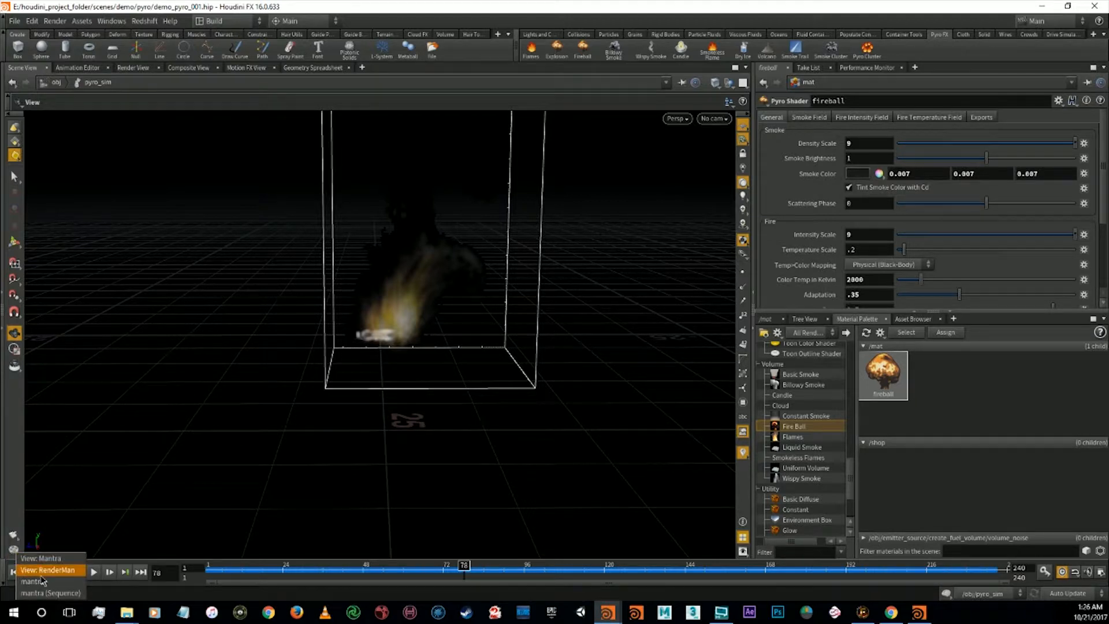
left_click(43, 580)
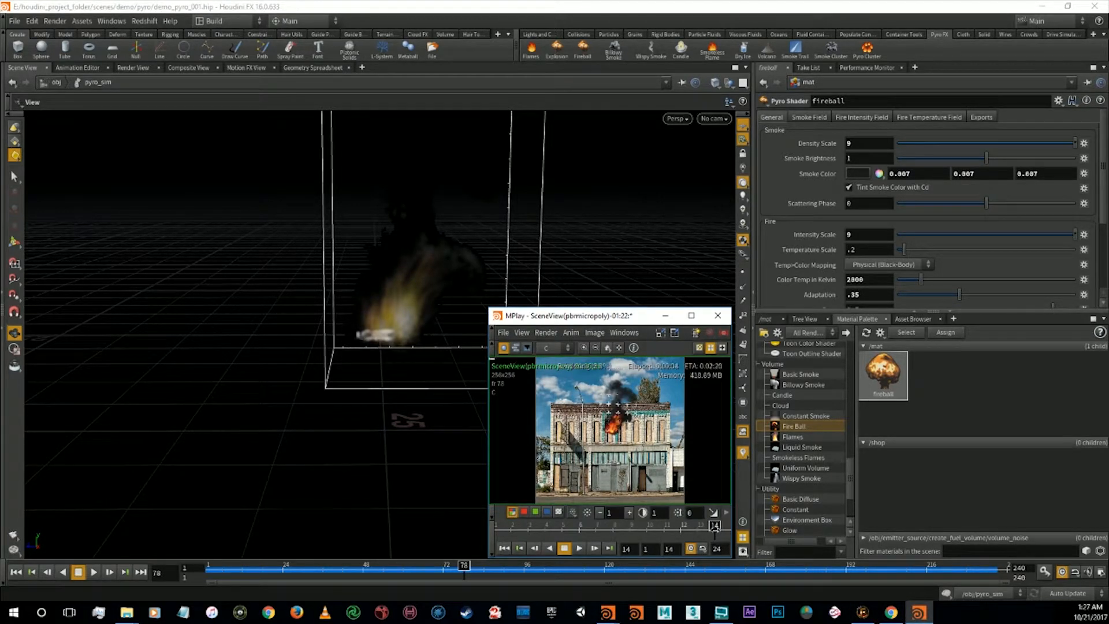
mouse_move(714, 527)
left_mouse_down()
mouse_move(674, 533)
mouse_move(728, 529)
left_mouse_up()
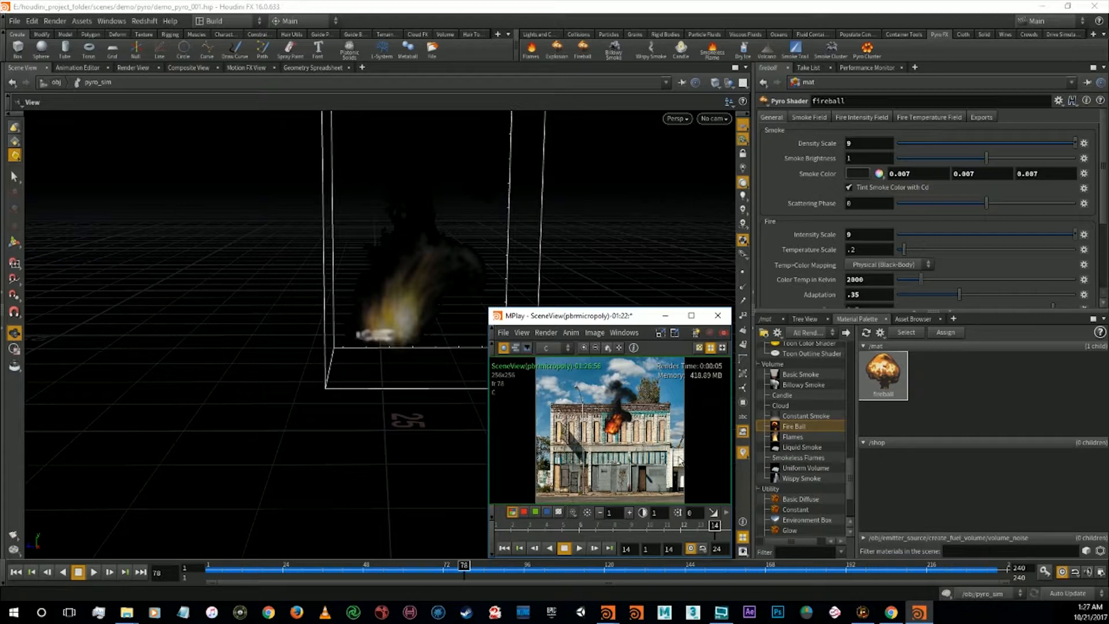
left_click(722, 321)
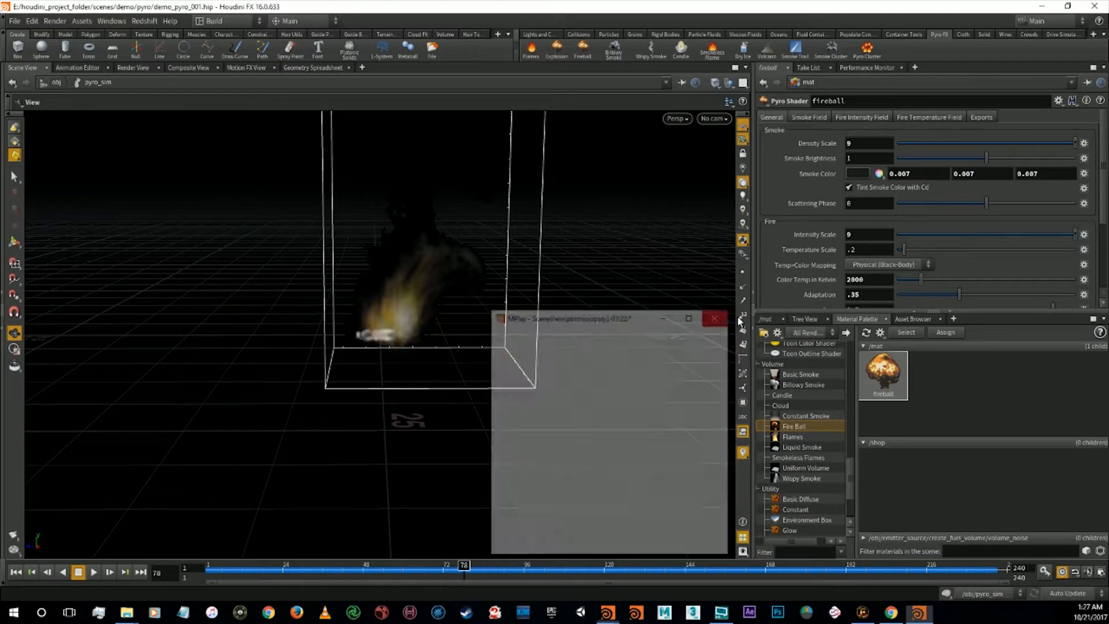
Set the fire Intensity Scale to 7 and the Color Temp in Kelvin to 2200
left_click(852, 234)
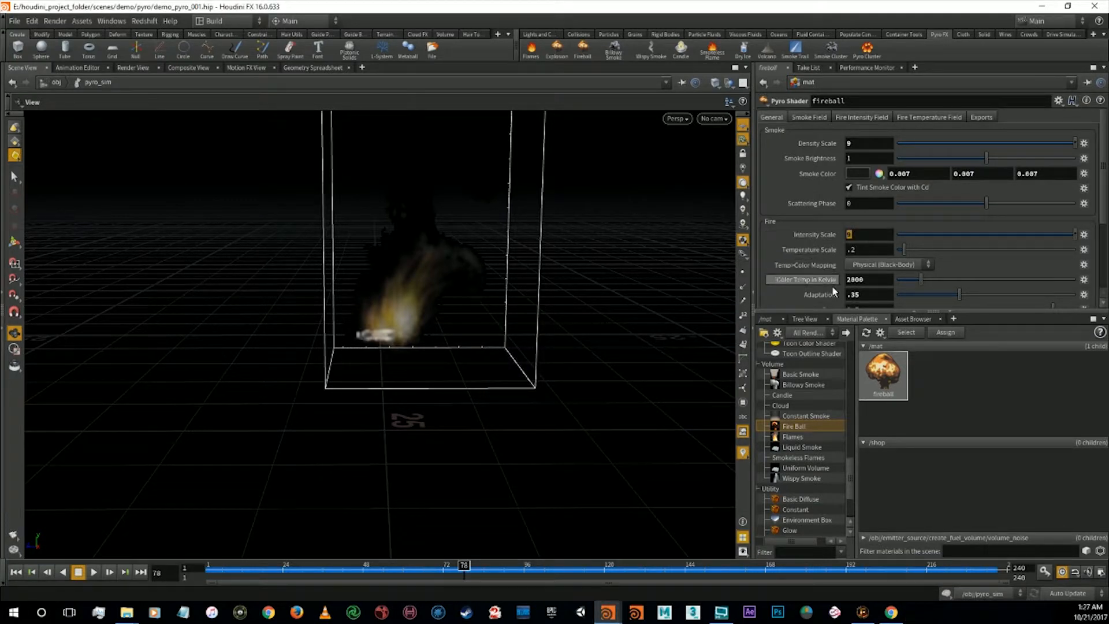
type(".")
key("BackSpace")
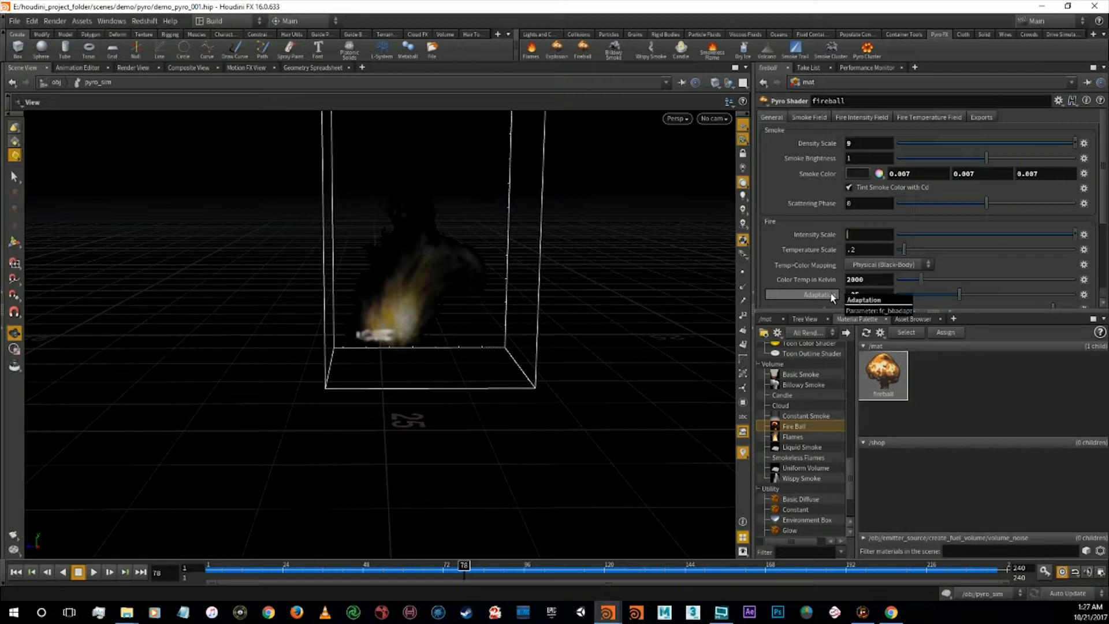
type("7")
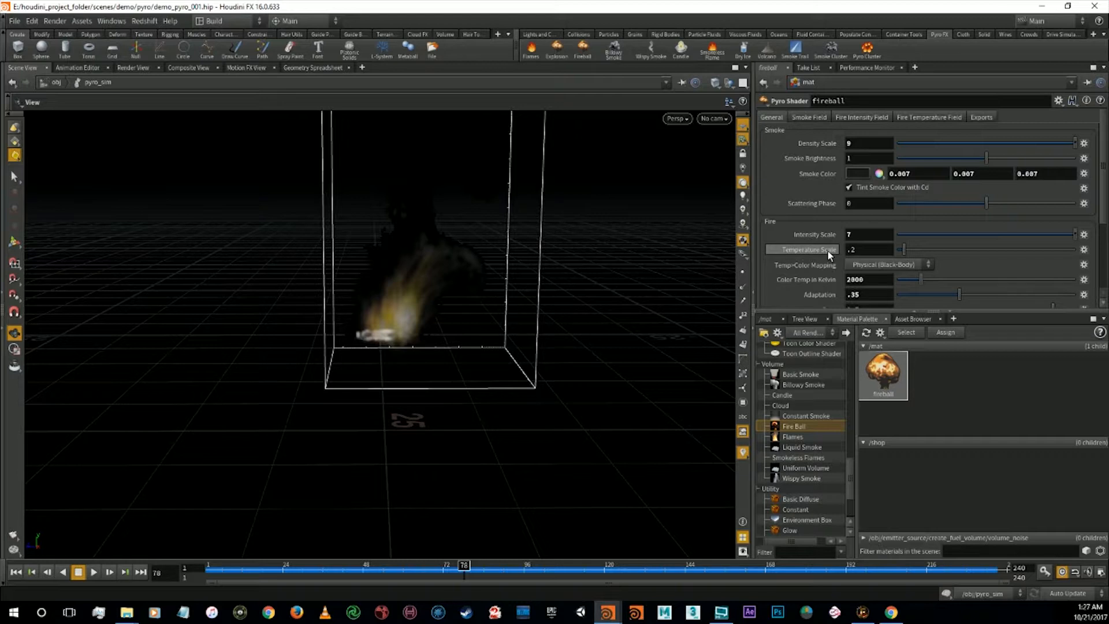
left_click_drag(859, 250, 811, 243)
double_click(875, 282)
type("220")
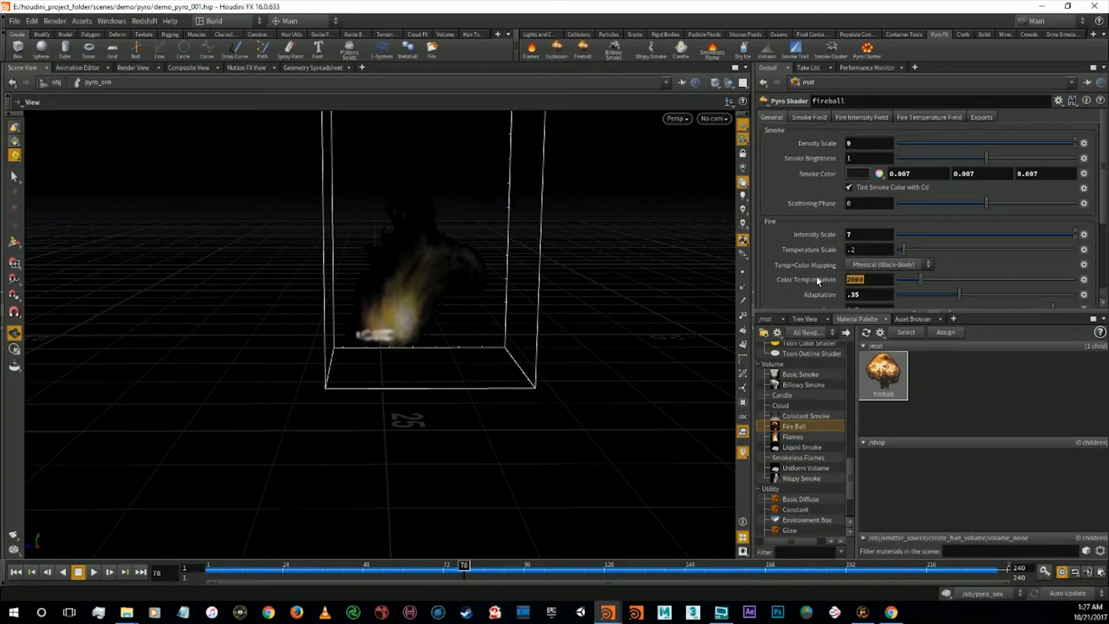
type("0")
key("Return")
left_click(16, 551)
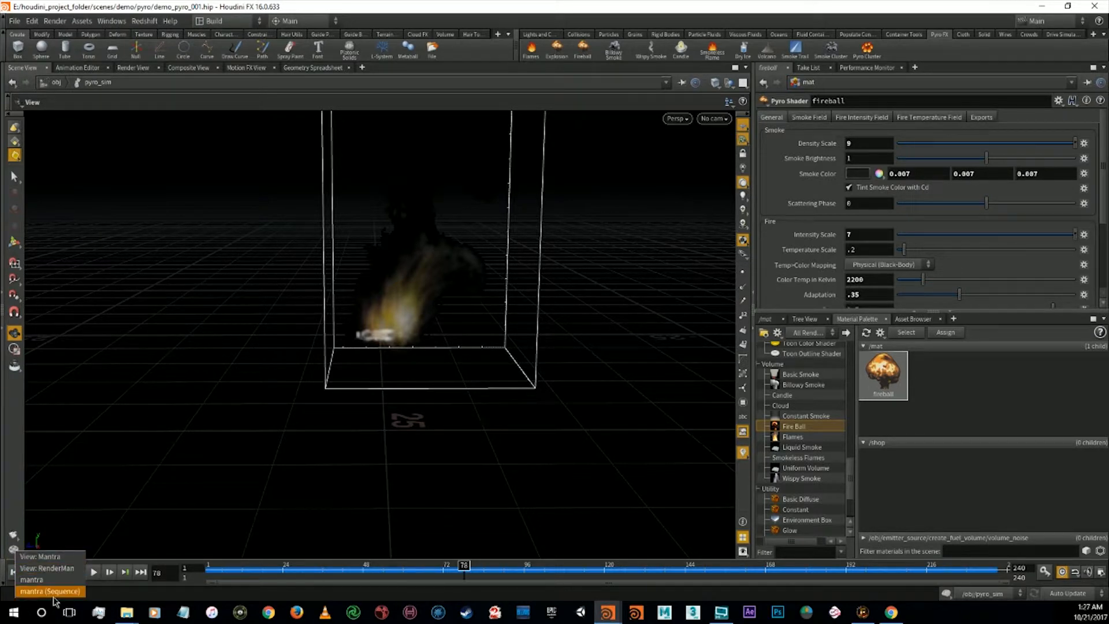
left_click(55, 592)
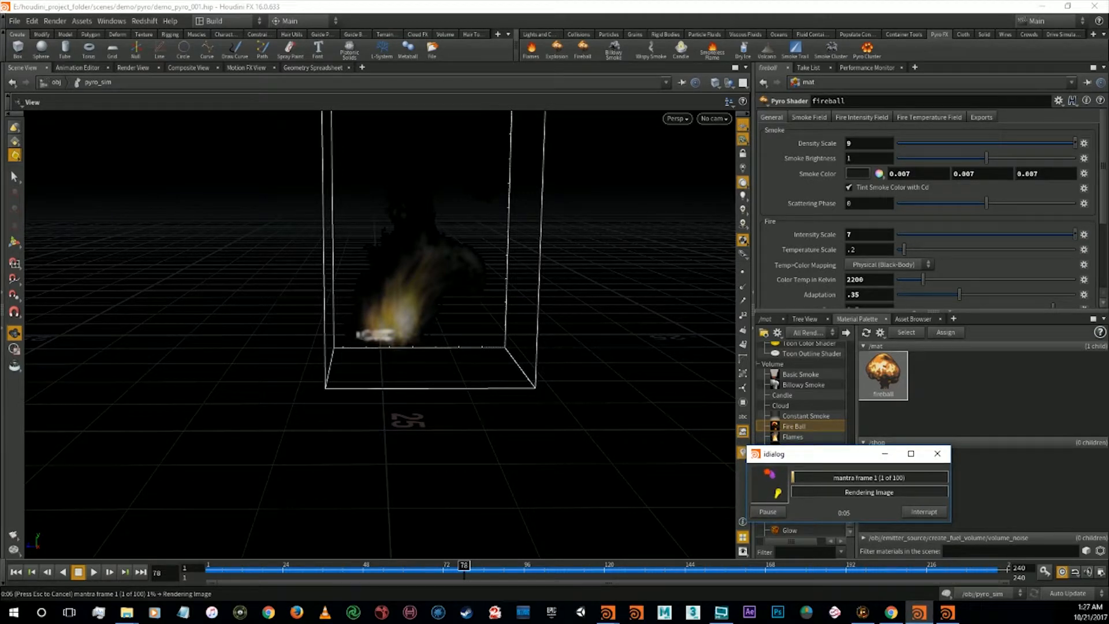
left_click_drag(1108, 74, 571, 171)
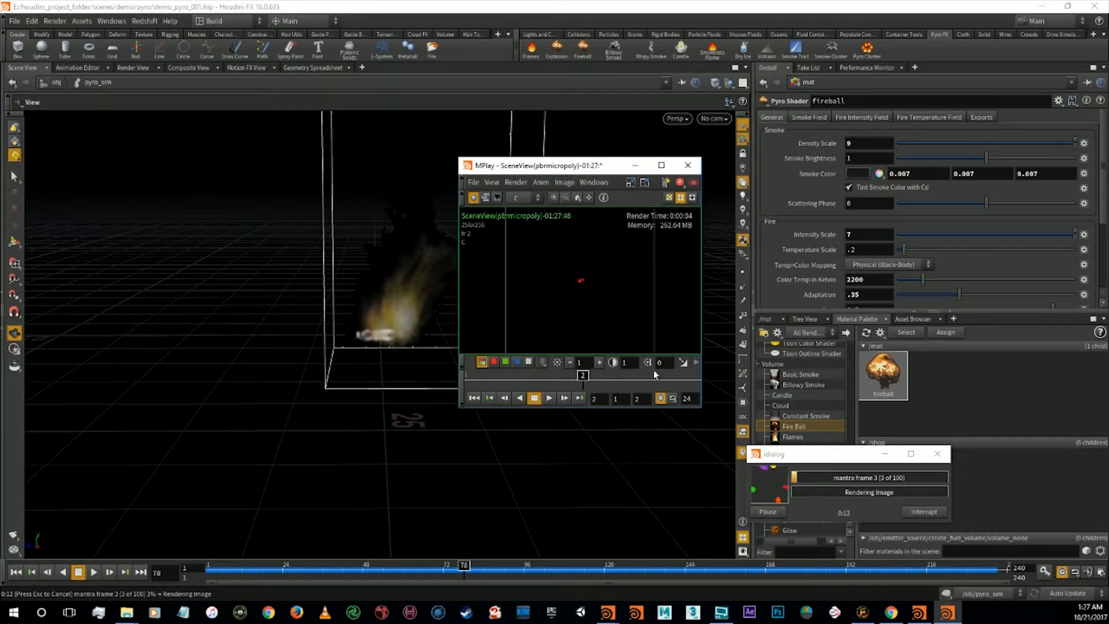
left_click(924, 513)
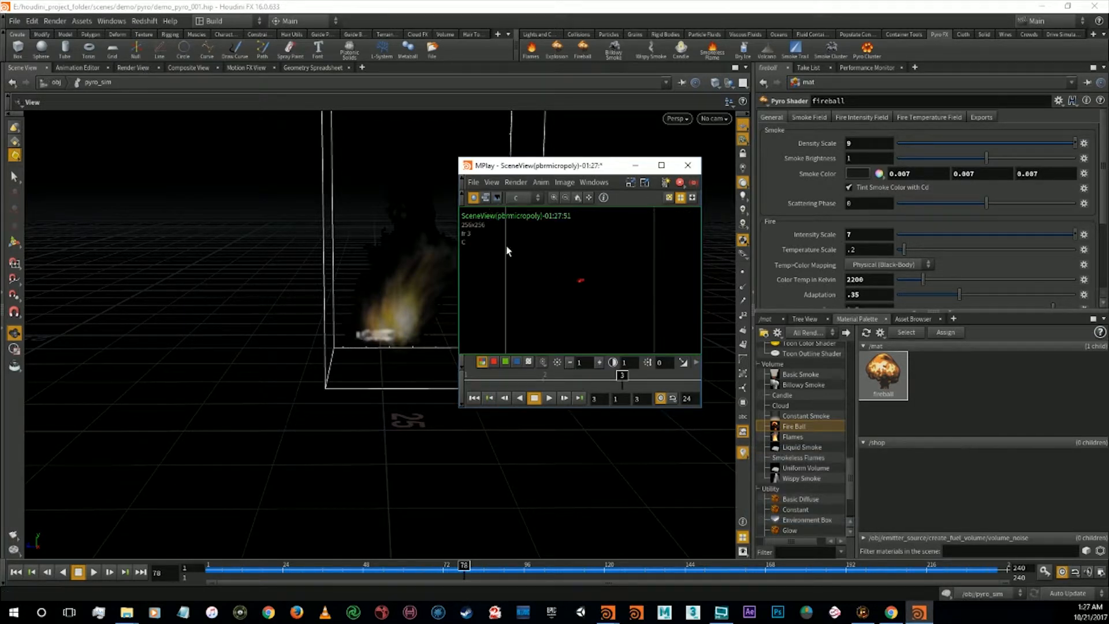
left_click(688, 166)
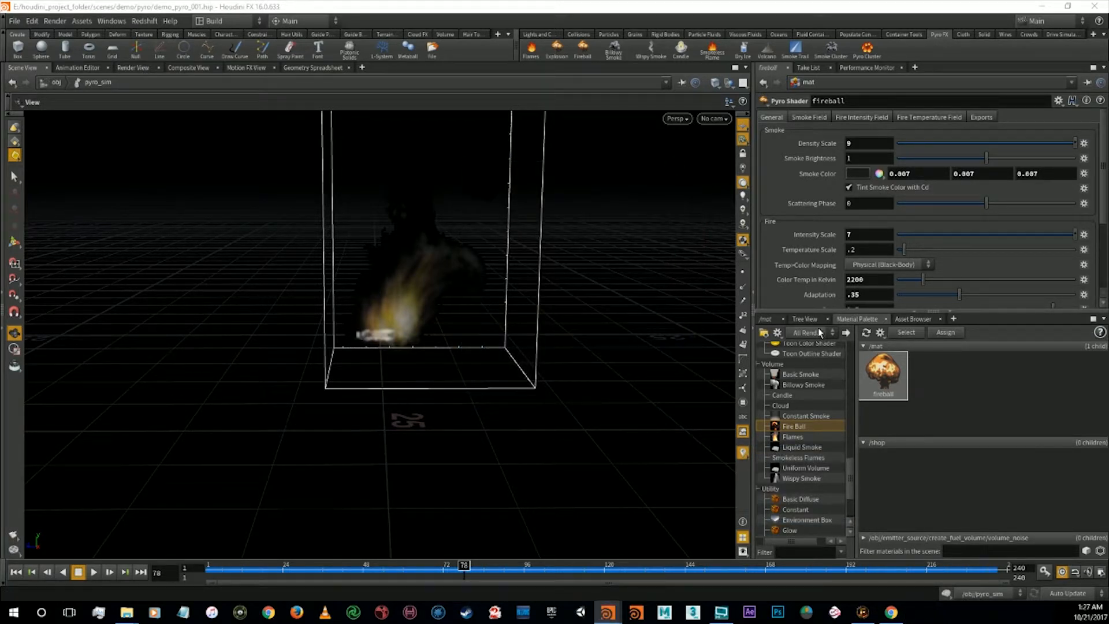
Override the Mantra output node's camera resolution with a user-specified 1280 by 720 and render frames 1 to 100
left_click(765, 319)
left_click(845, 339)
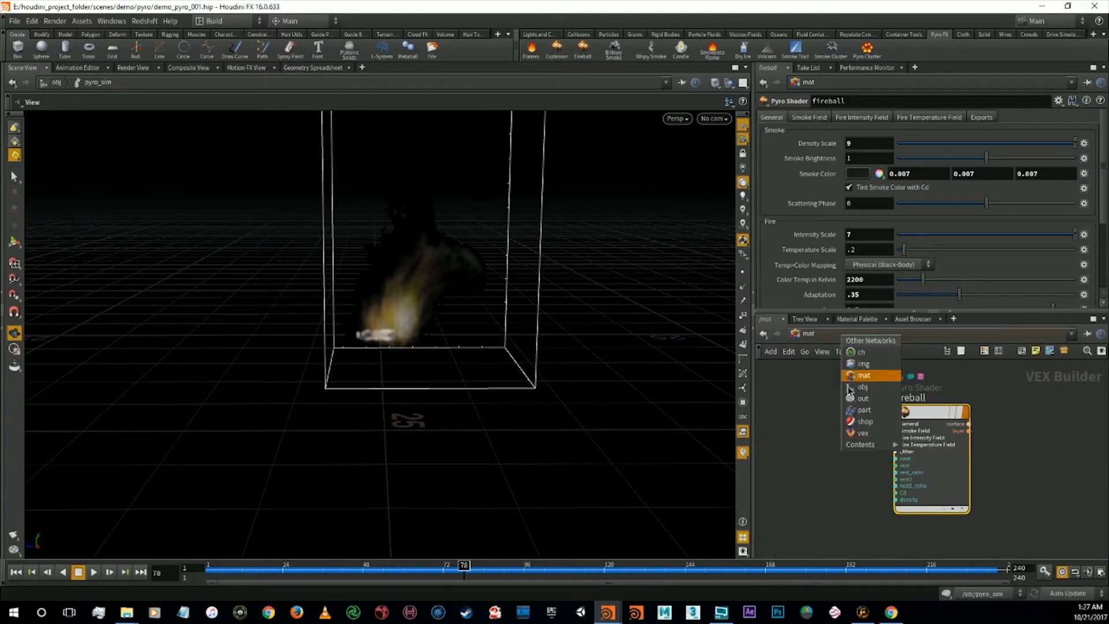
left_click(852, 400)
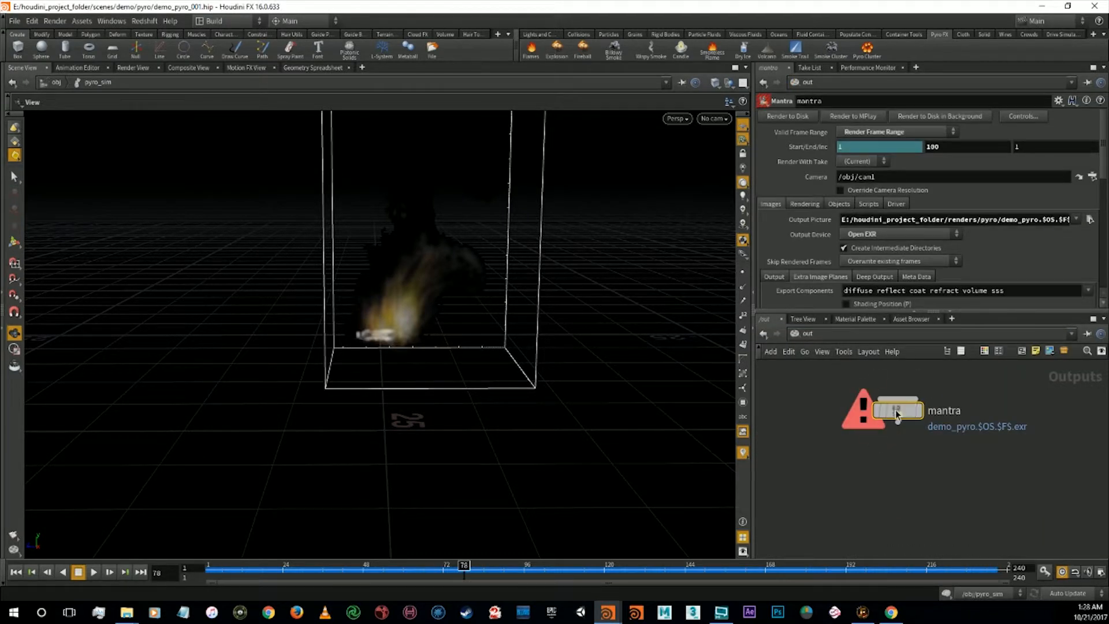
left_click(855, 190)
left_click(861, 205)
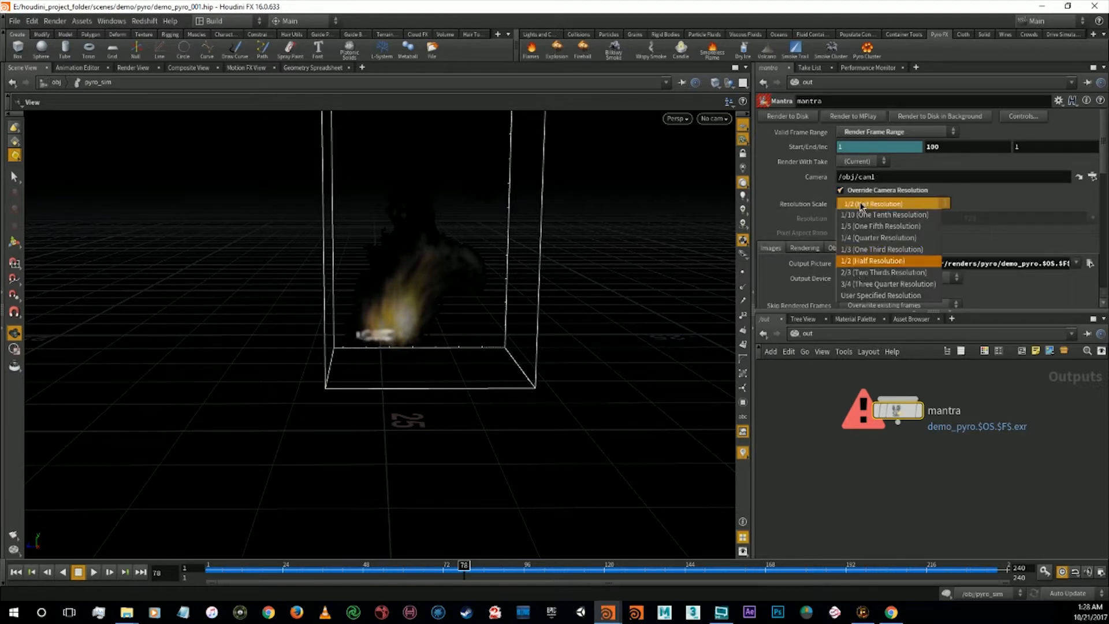
left_click(860, 296)
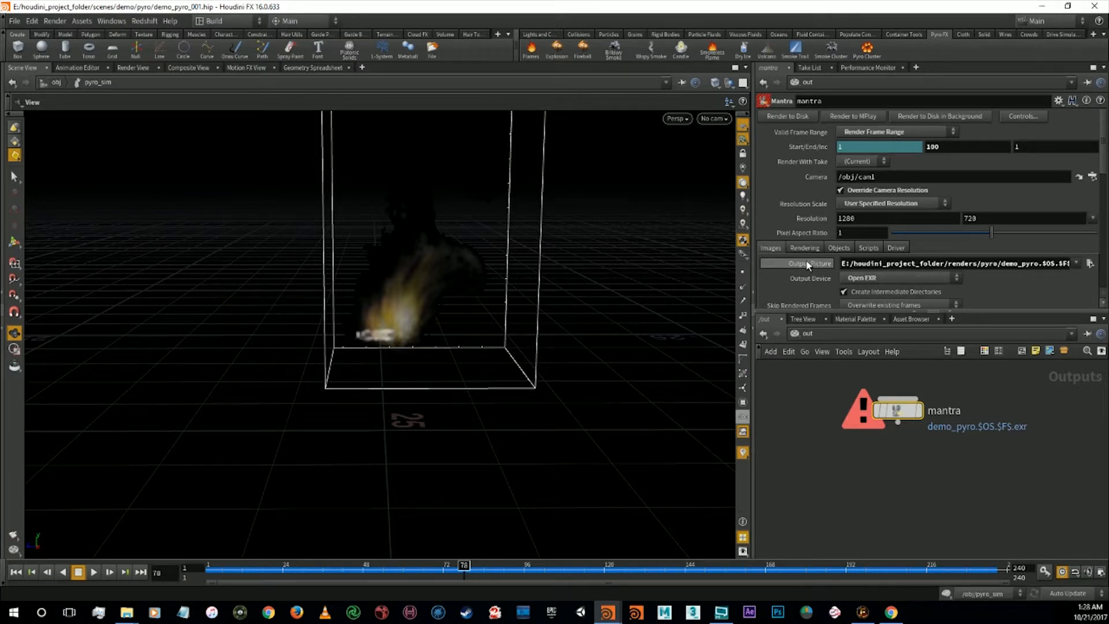
left_click(796, 119)
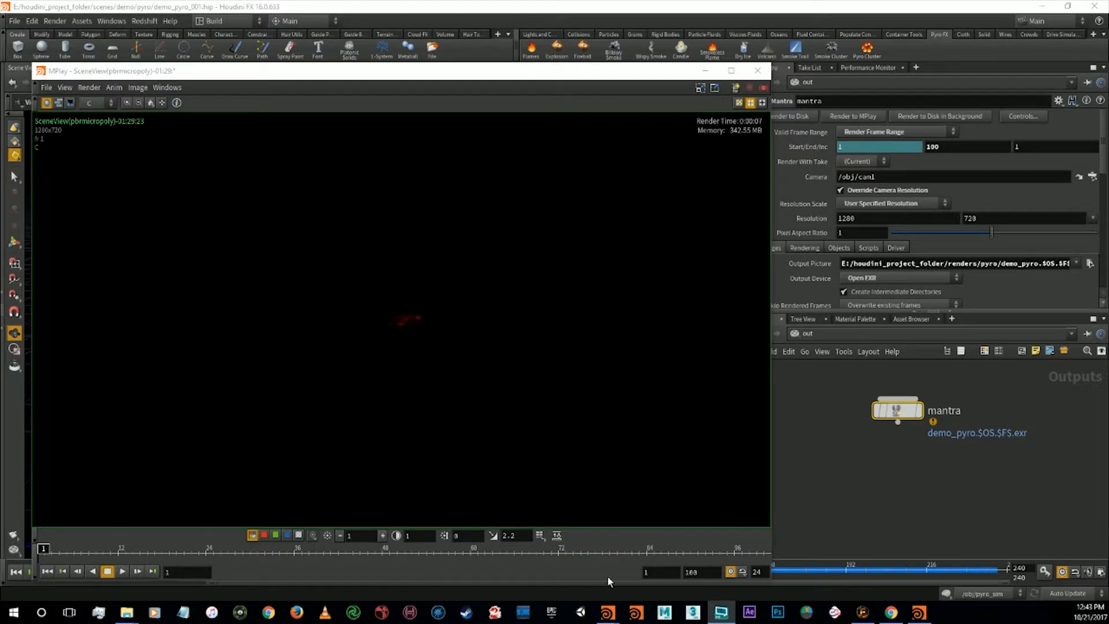
Preview the rendered sequence in MPlay and load the detroit-michigan-abandoned-buildings image from the Desktop as its background
left_click(122, 571)
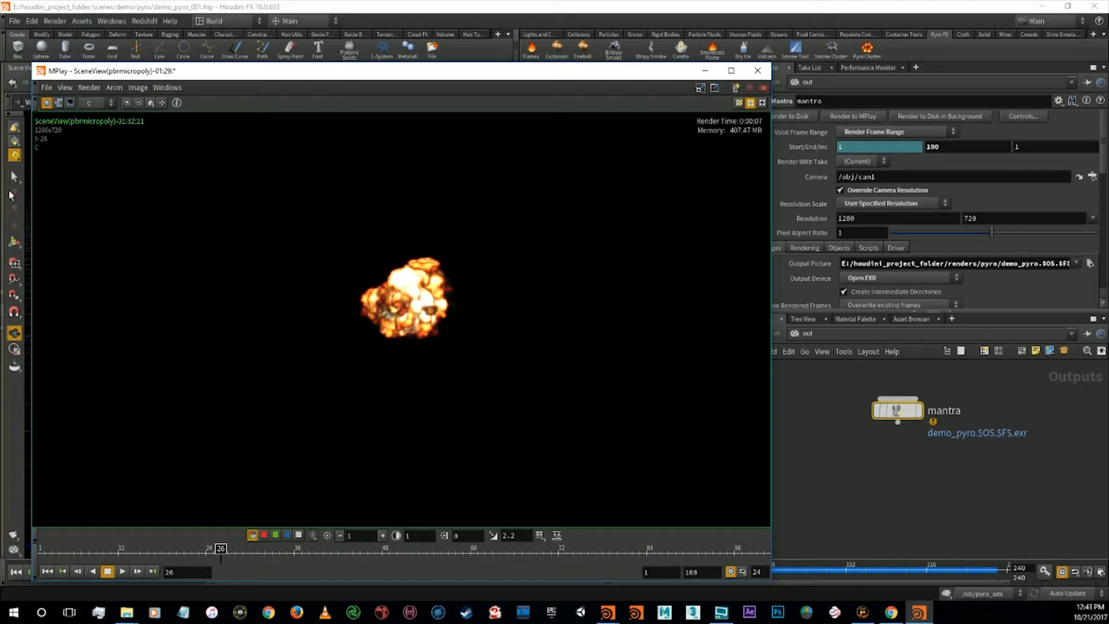
left_click(46, 88)
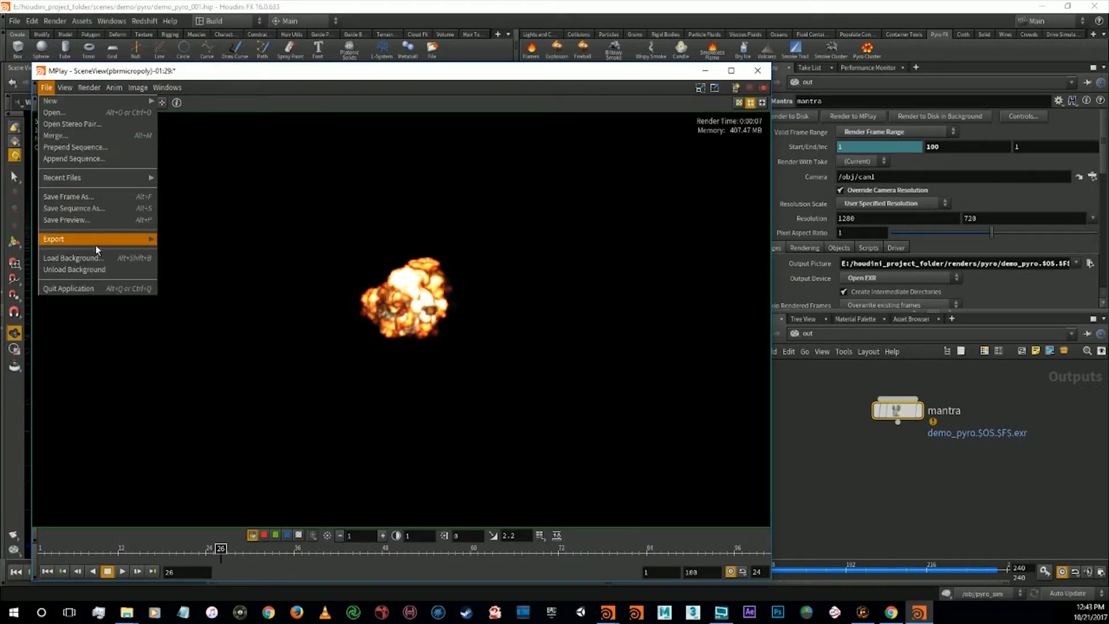
left_click(94, 263)
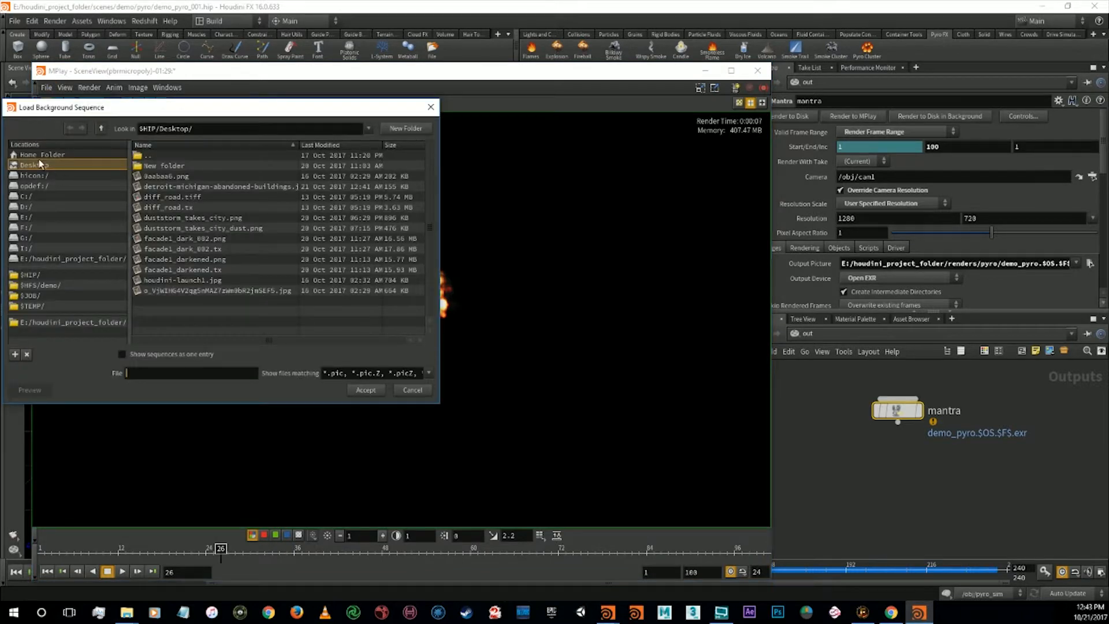
double_click(175, 187)
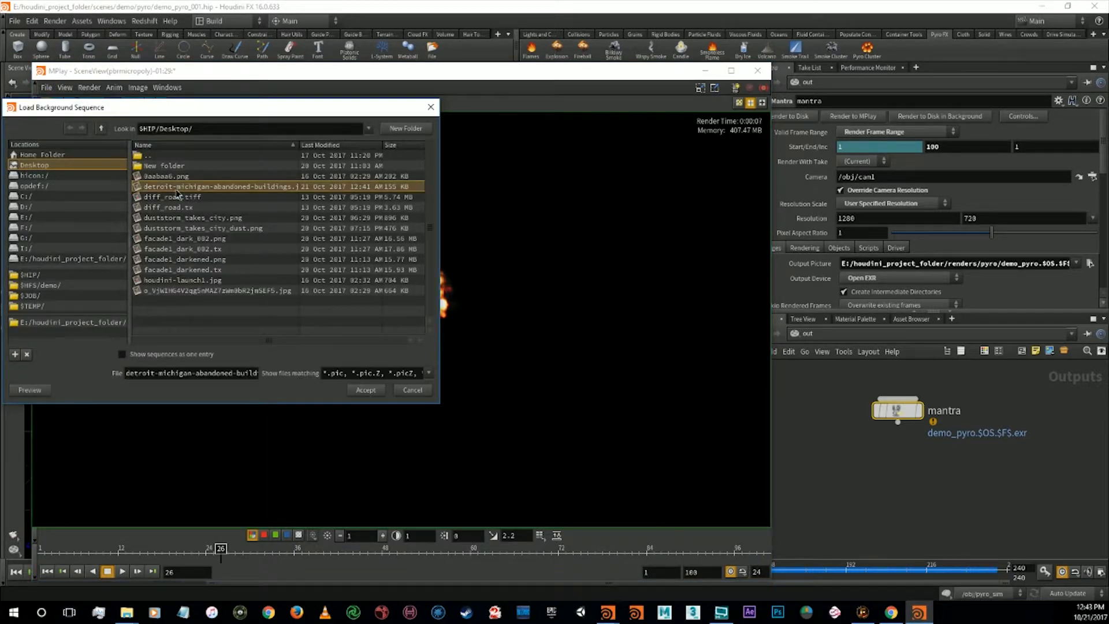
Play the explosion sequence over the building from the first frame and stop the playback
left_click(47, 572)
left_click(126, 569)
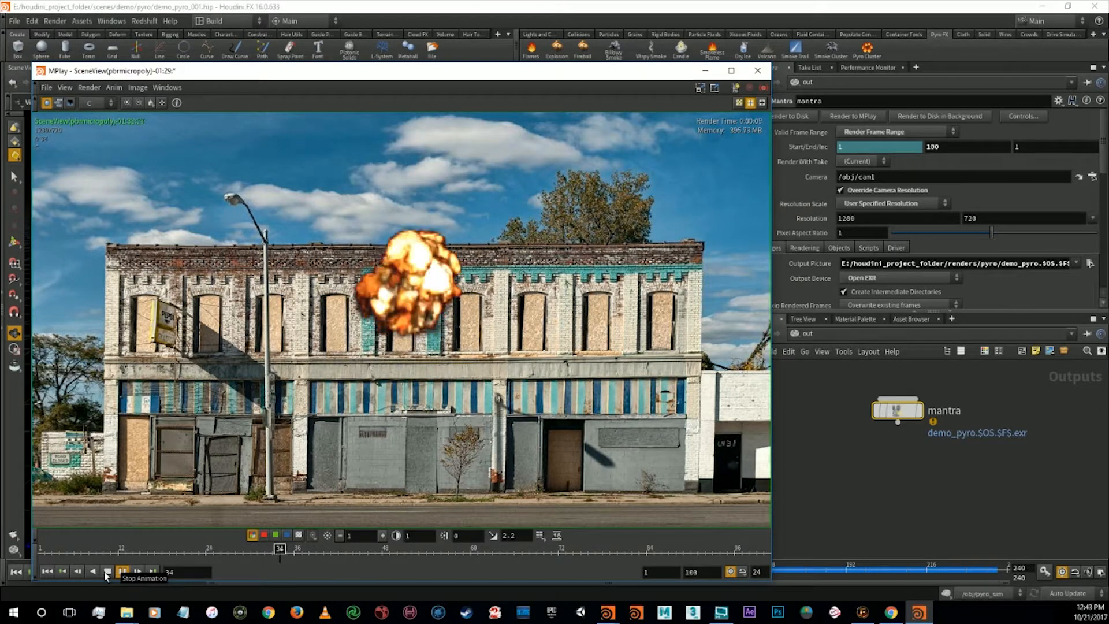
left_click(107, 573)
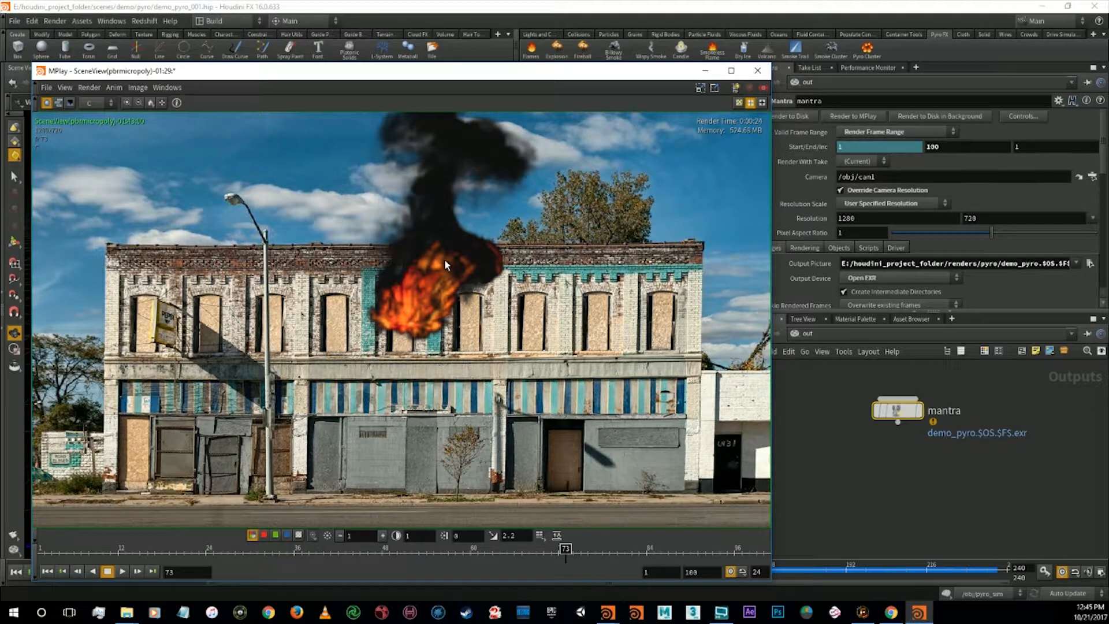
Open the fireball material's parameters and set its Smoke Color to 0.126, 0.09072, 0.09072
left_click(863, 319)
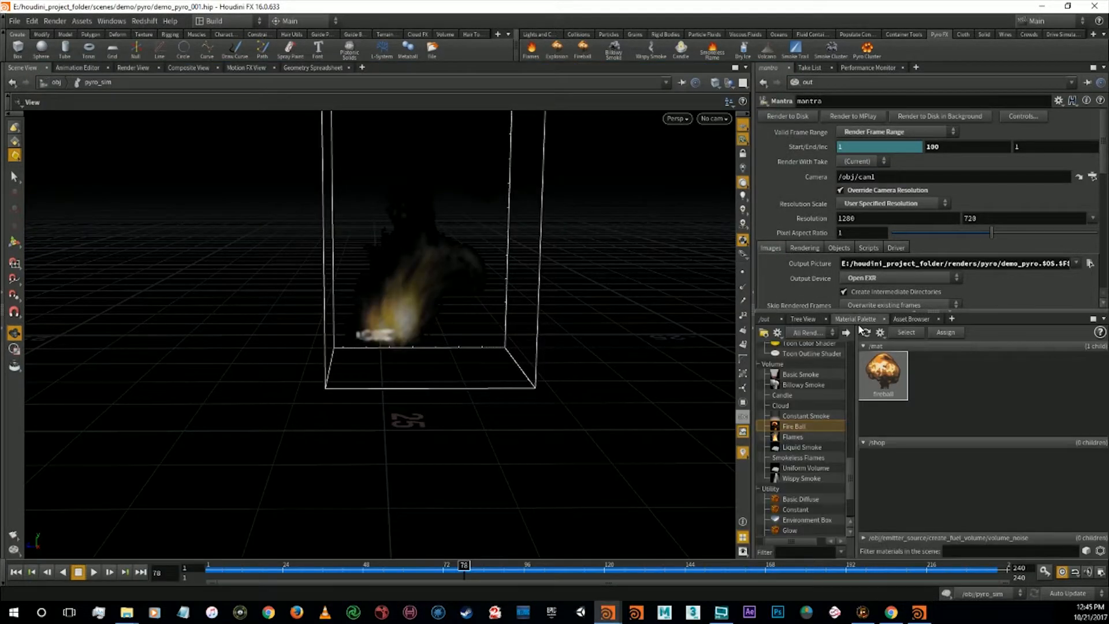
left_click(894, 383)
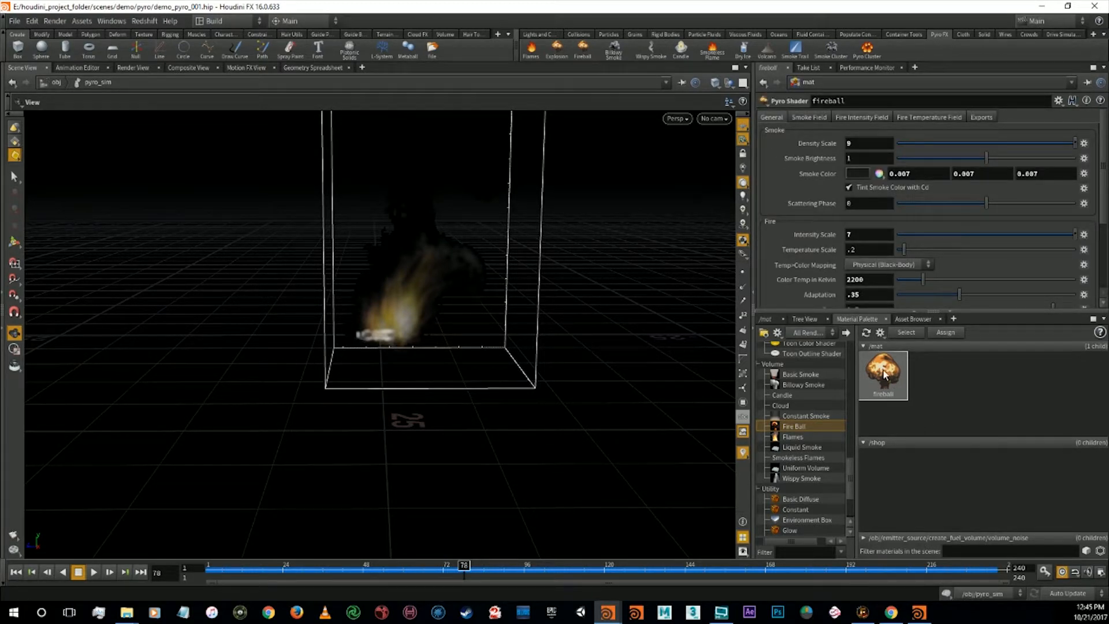
left_click(861, 174)
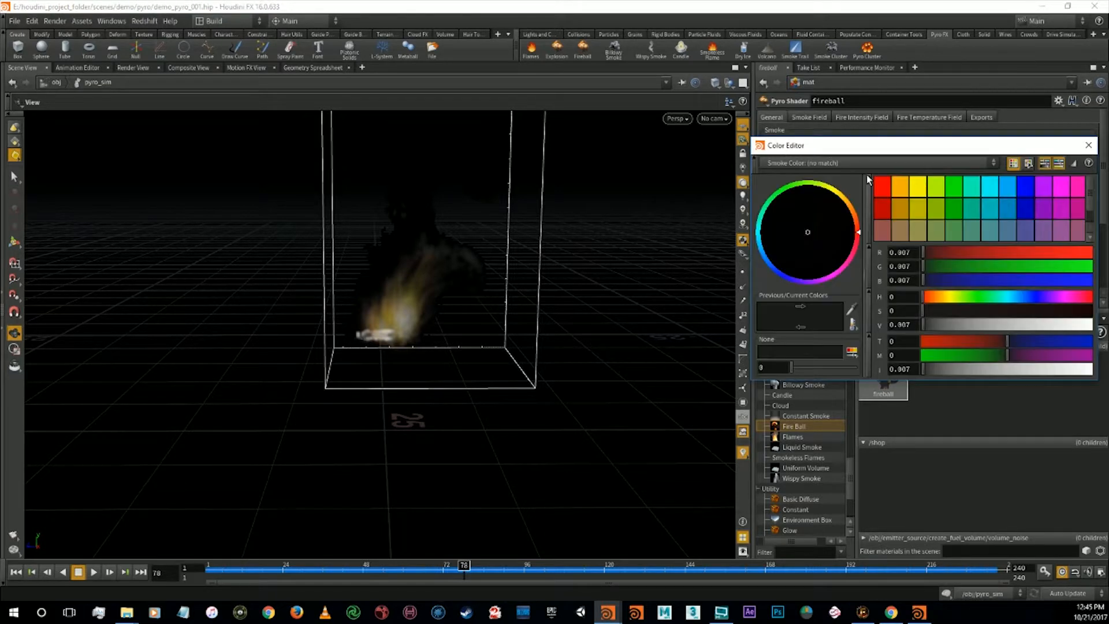
left_click_drag(935, 324, 941, 326)
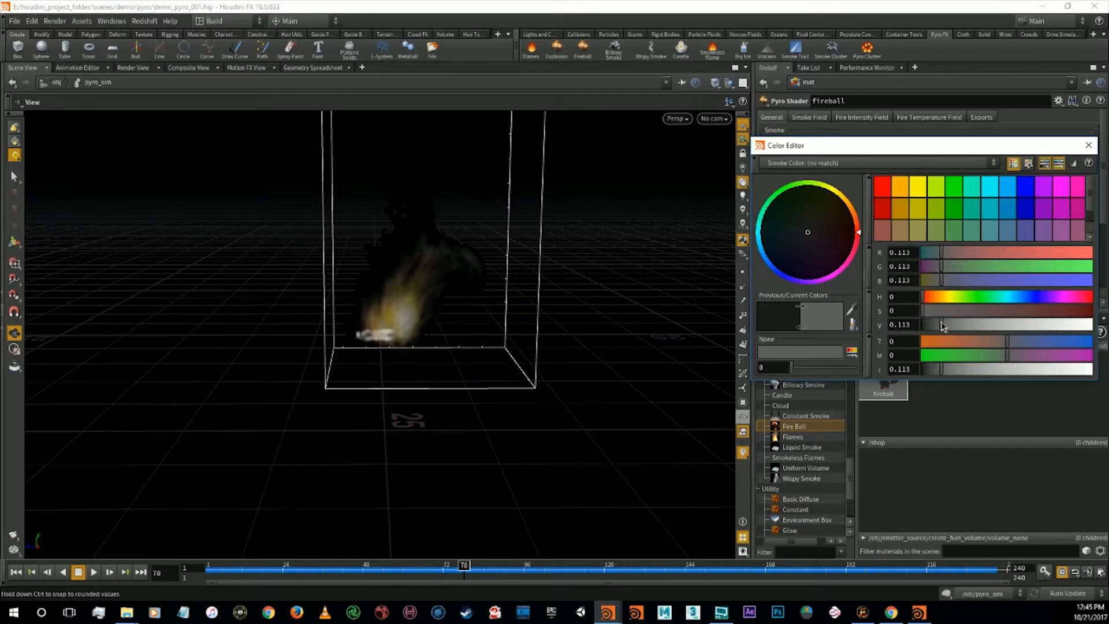
mouse_move(941, 332)
left_mouse_down()
mouse_move(949, 328)
mouse_move(940, 332)
mouse_move(935, 313)
mouse_move(991, 313)
mouse_move(970, 316)
left_mouse_up()
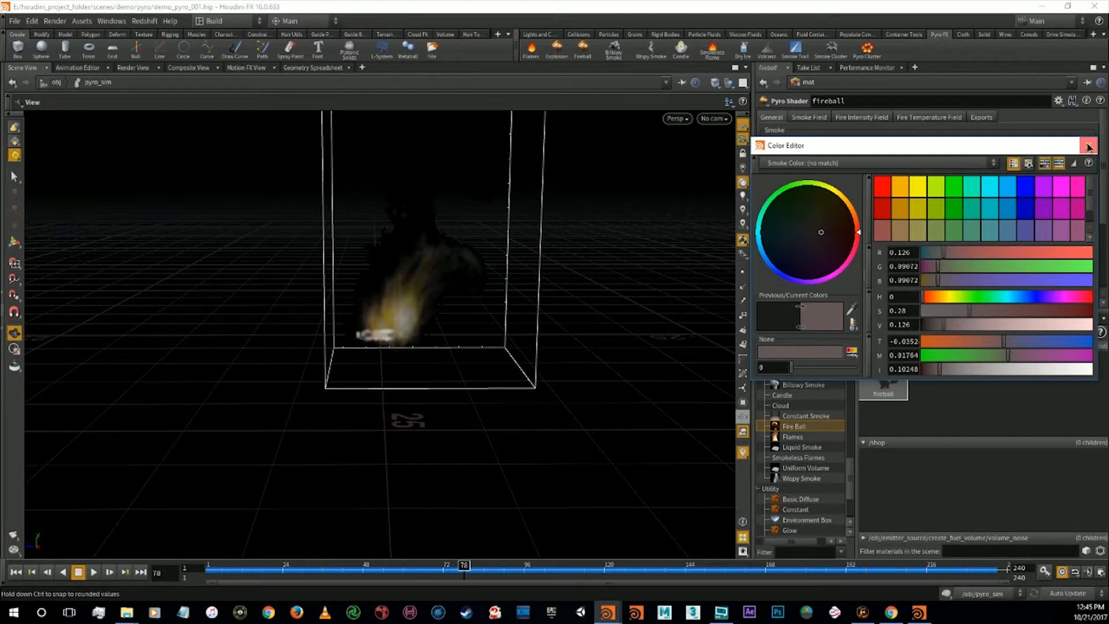
left_click(1088, 145)
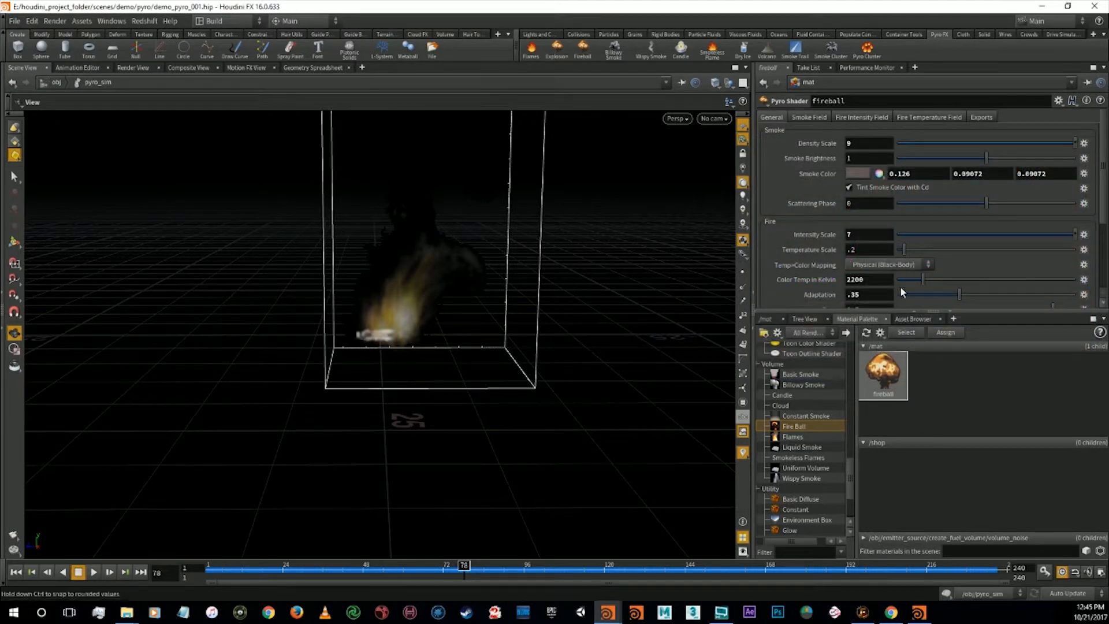
Darken and desaturate the fireball material's Smoke Color to 0.102, 0.09333, 0.09333
left_click(860, 173)
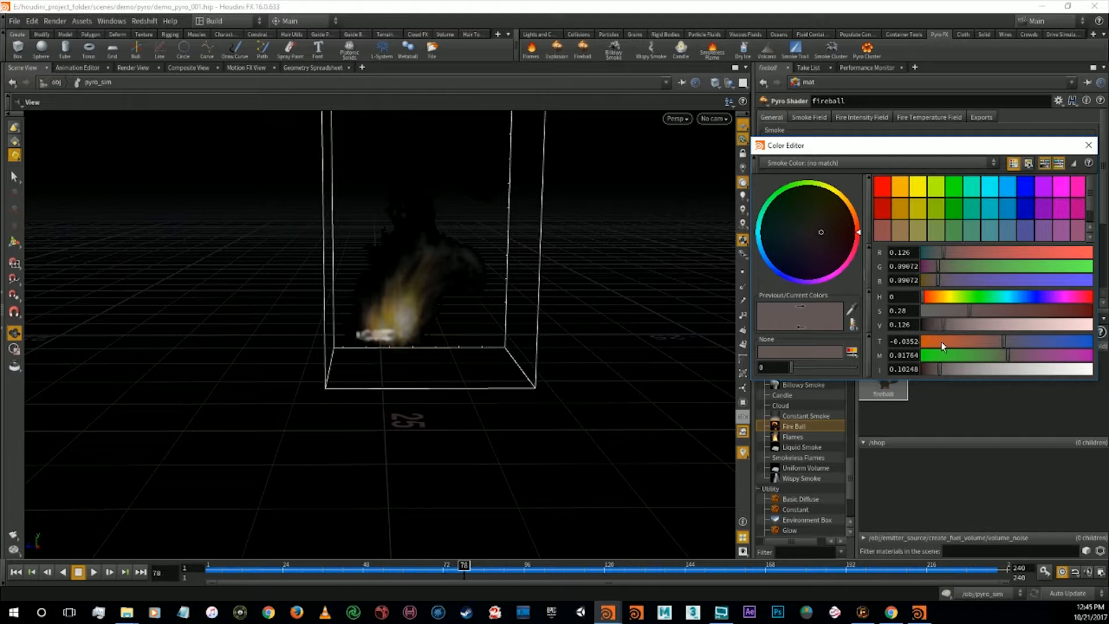
left_click_drag(936, 313, 938, 312)
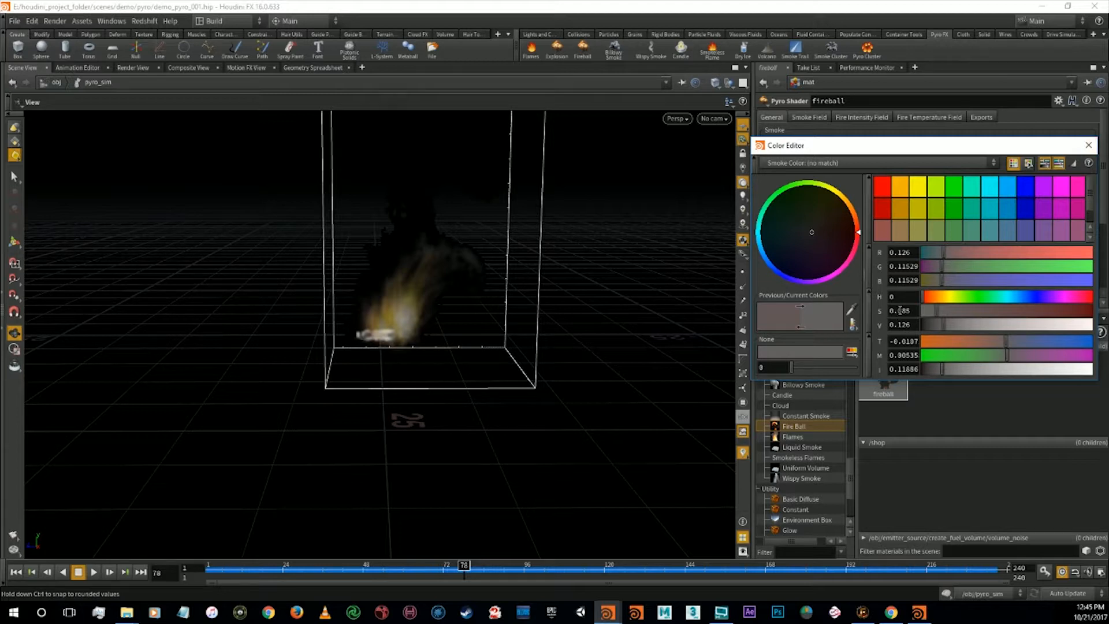
left_click(930, 326)
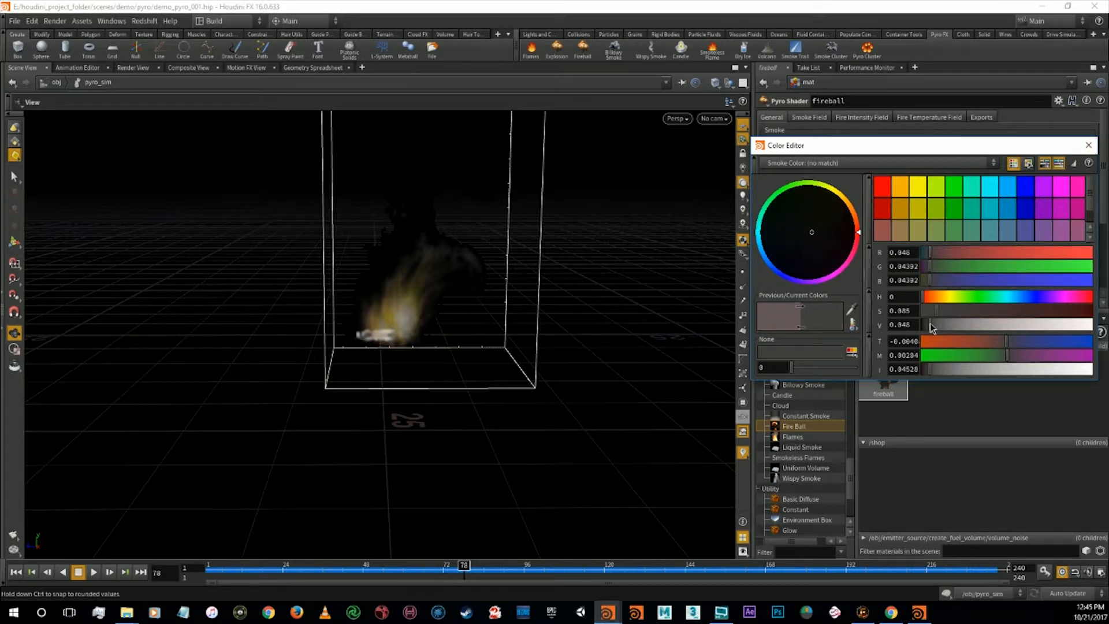
mouse_move(931, 327)
left_mouse_down()
mouse_move(953, 328)
mouse_move(938, 328)
left_mouse_up()
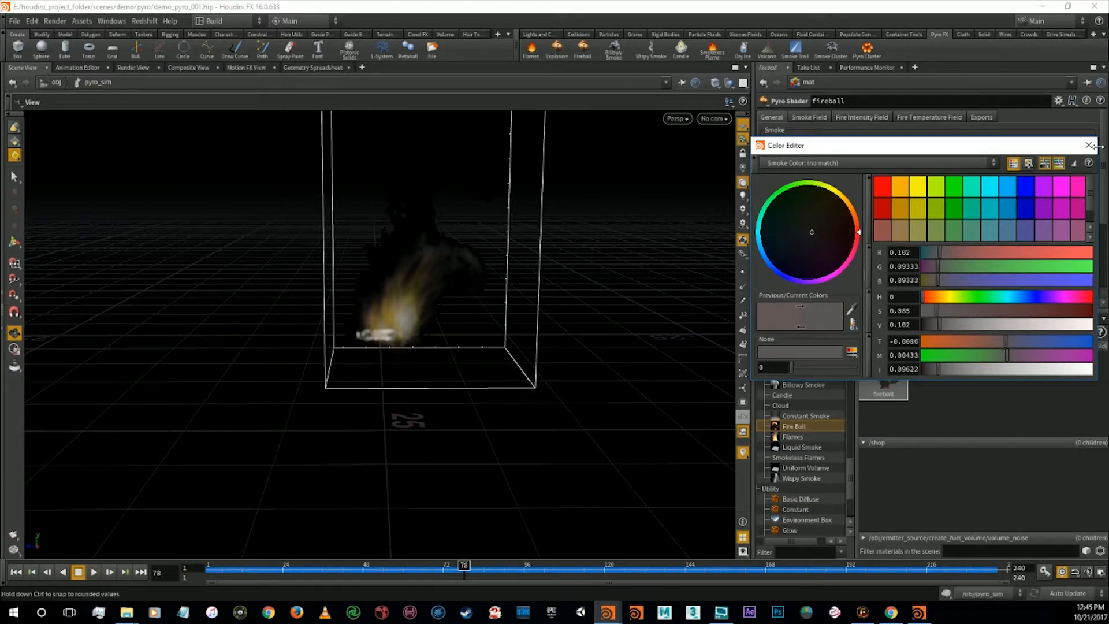
left_click(1090, 145)
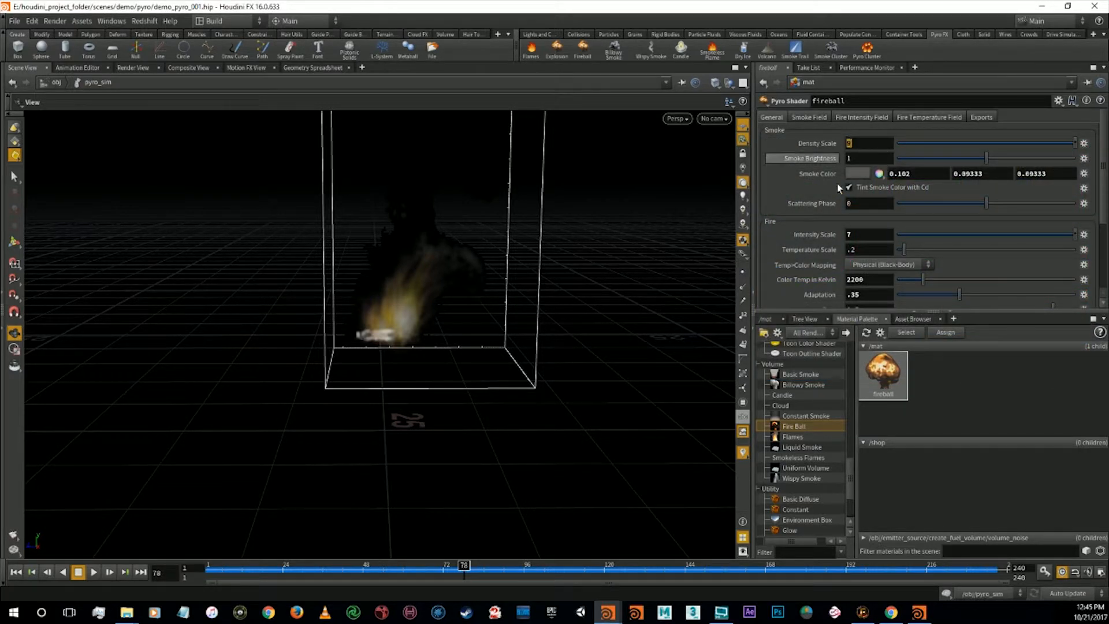
Set the fireball material's smoke Density Scale to 3 and its fire Intensity Scale to 4
type("3")
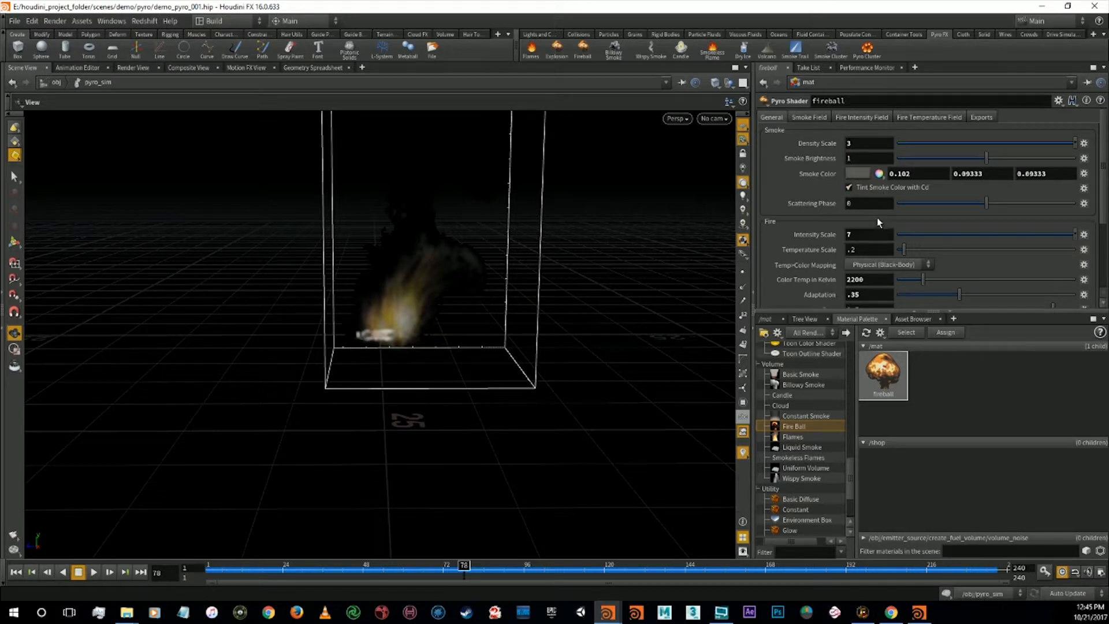
double_click(876, 235)
type("4")
key("Return")
left_click(15, 23)
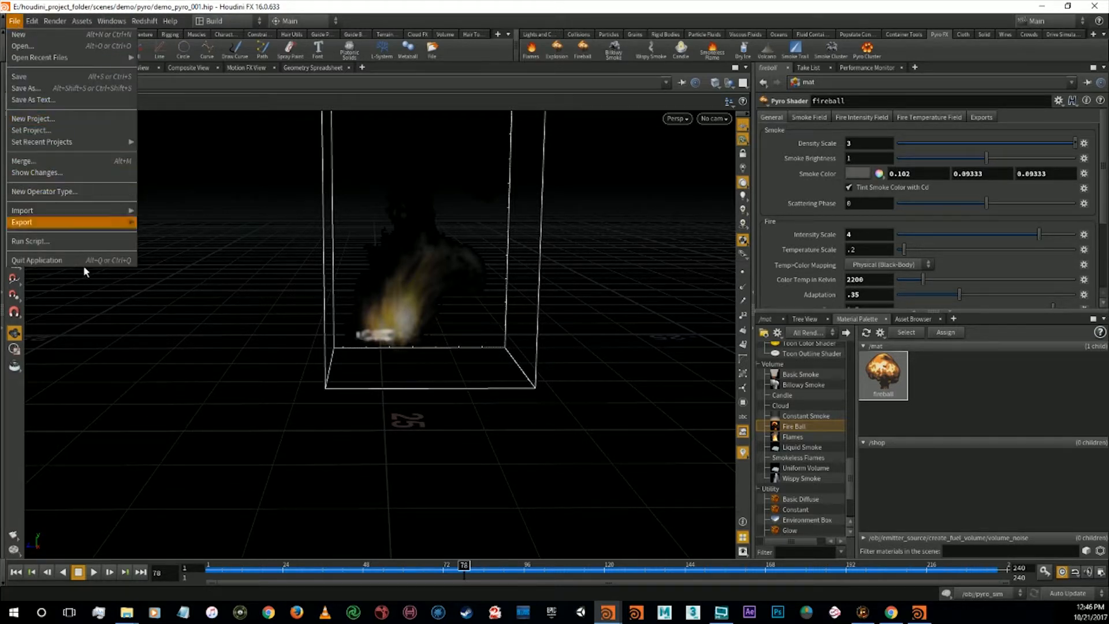
left_click(111, 438)
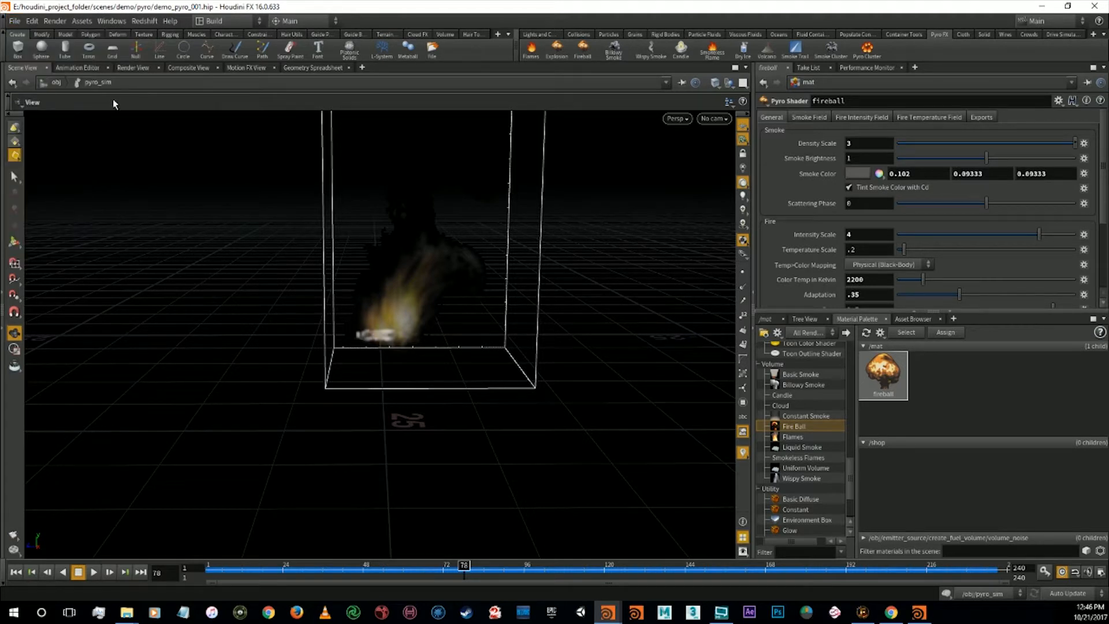
Start a preview render of frame 78 in the Render View and stop it
left_click(128, 68)
left_click(32, 83)
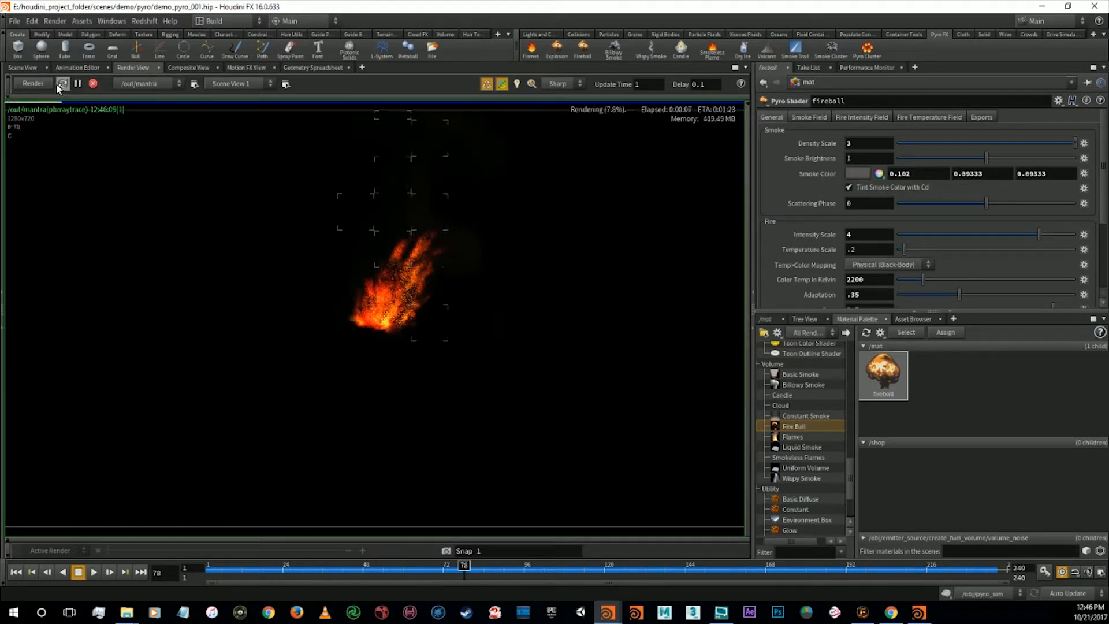
left_click(93, 84)
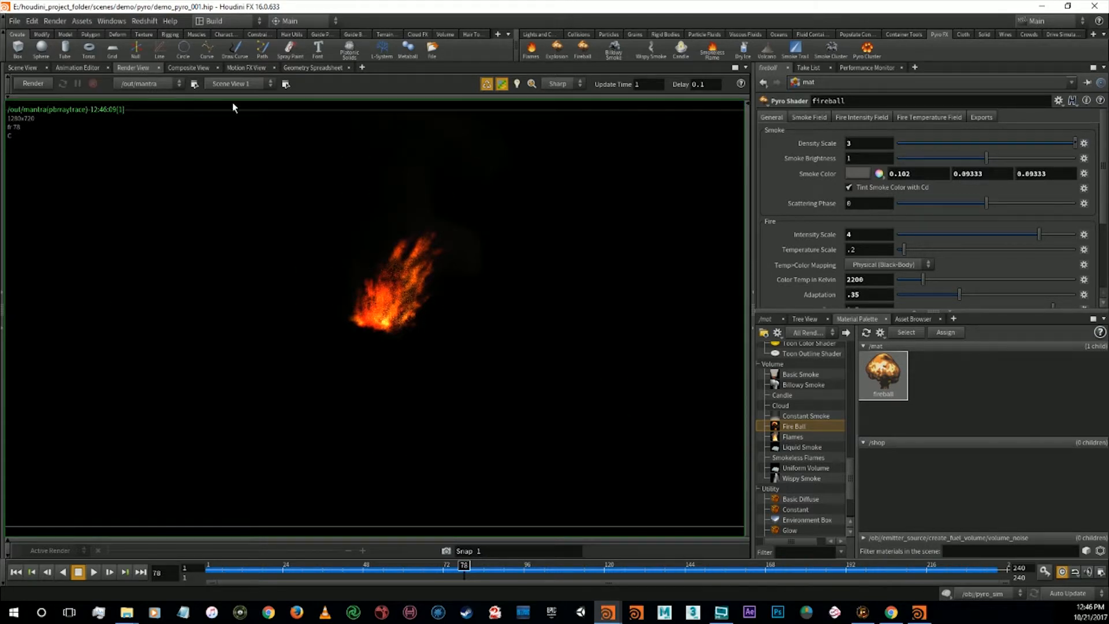
Set the ipr_camera's background image to the detroit-michigan-abandoned-buildings picture from the $JOB Desktop folder and restart the preview render
left_click(286, 84)
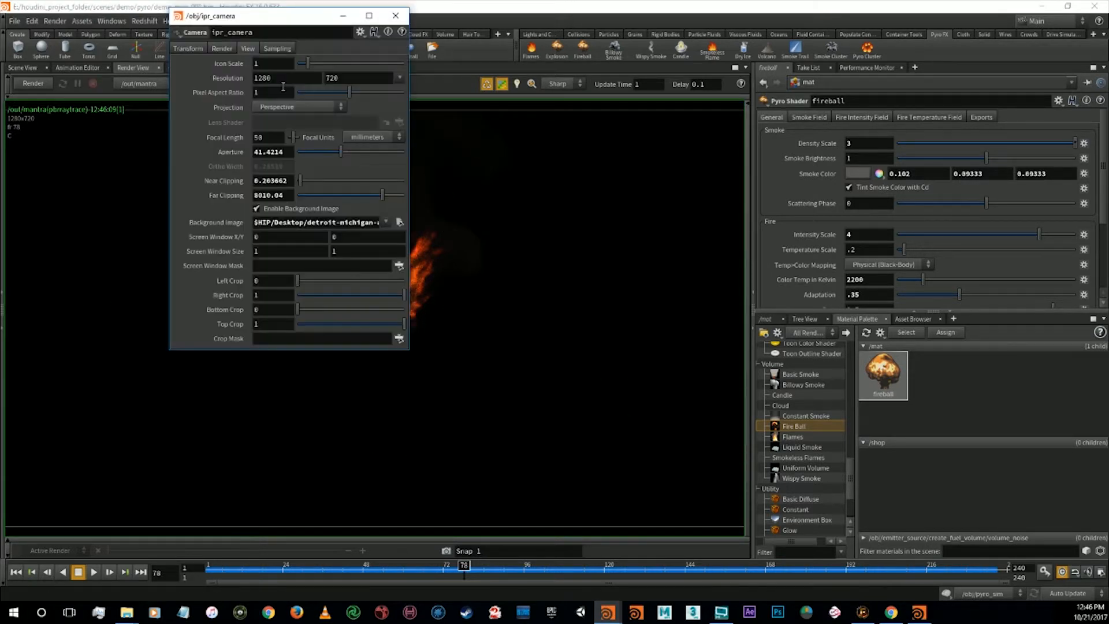
left_click(399, 223)
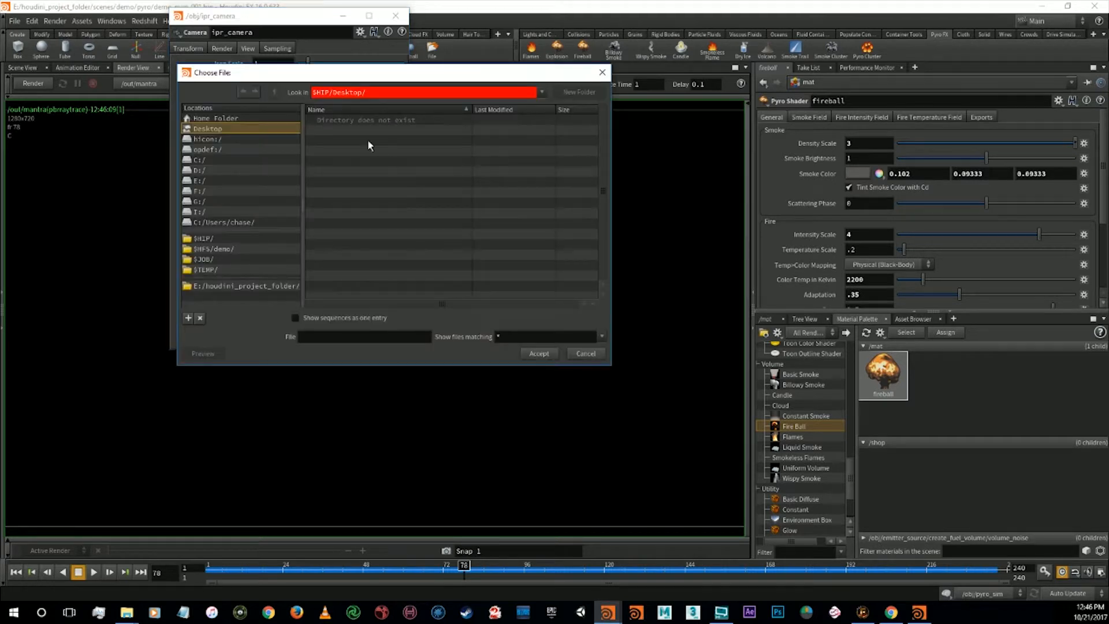
left_click(243, 128)
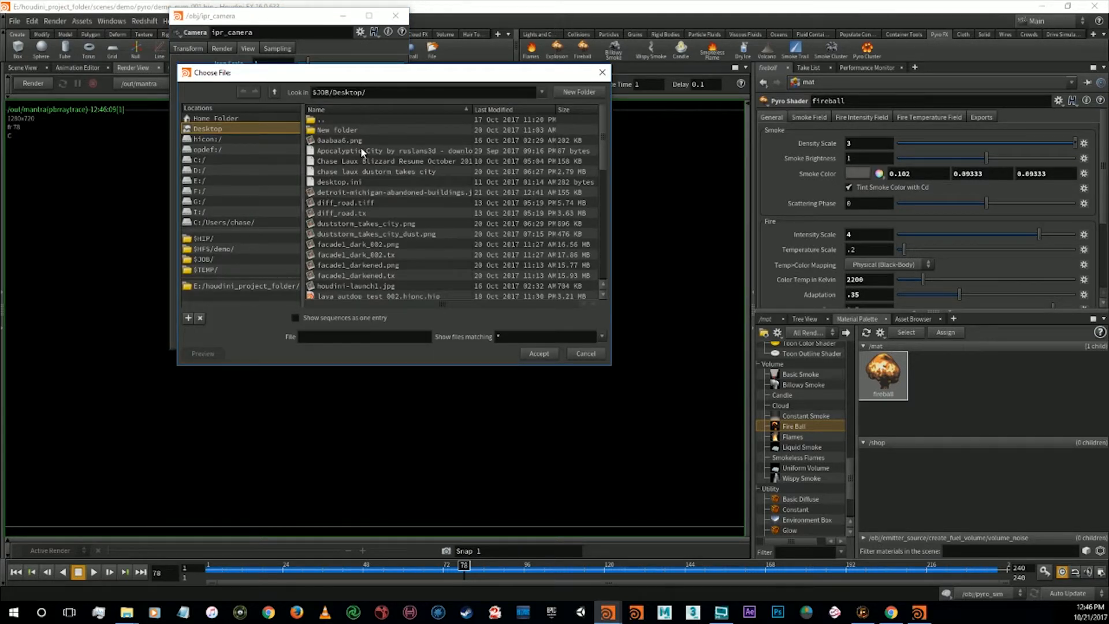
double_click(358, 192)
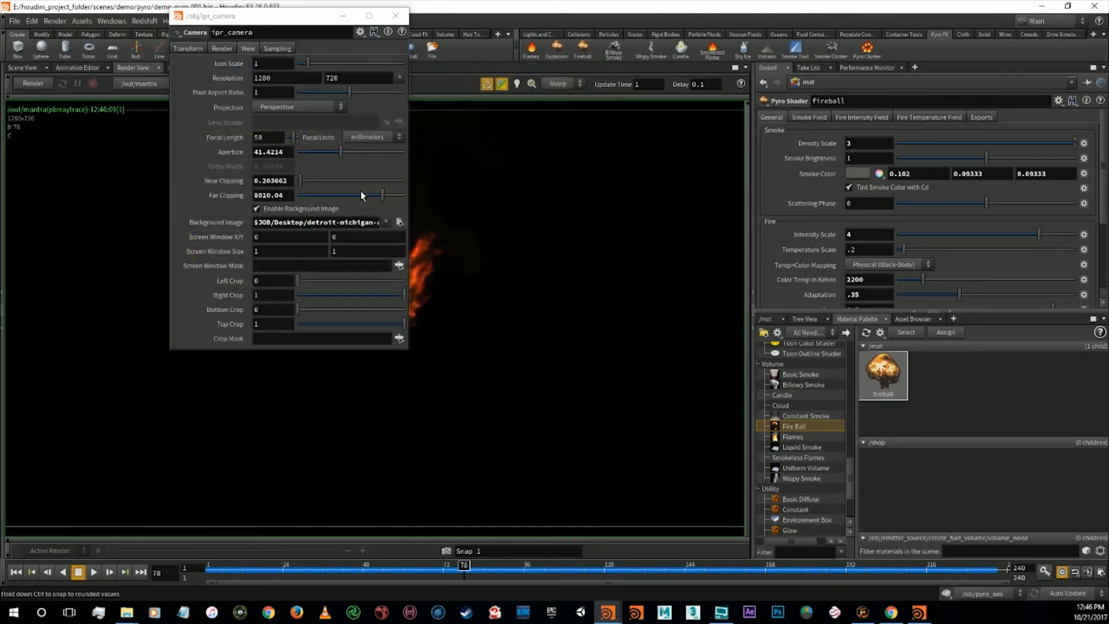
left_click(395, 16)
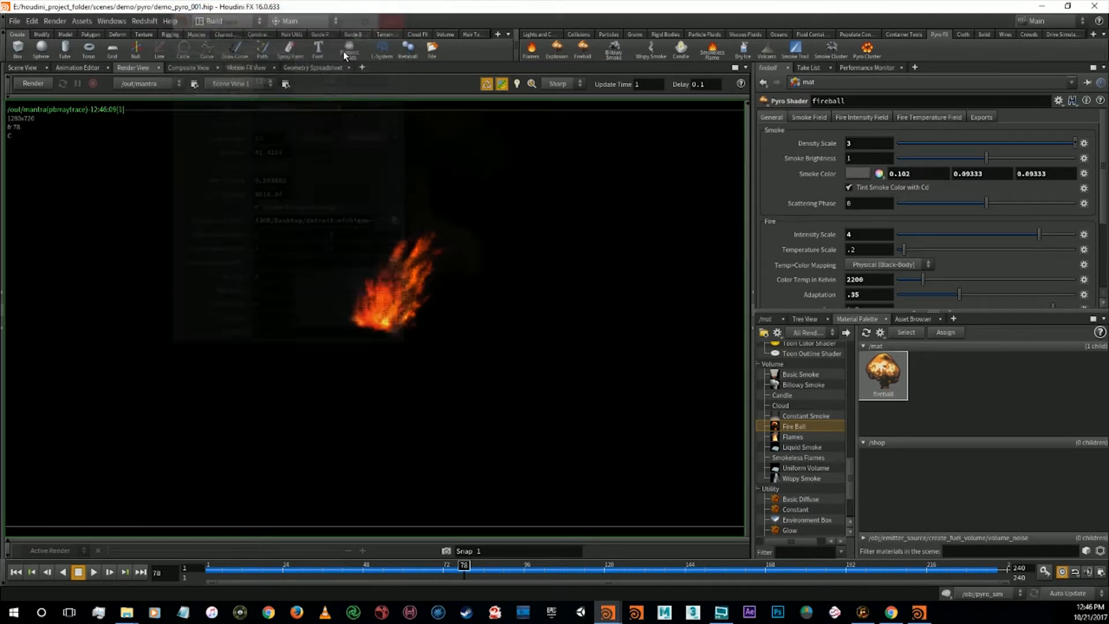
left_click(49, 85)
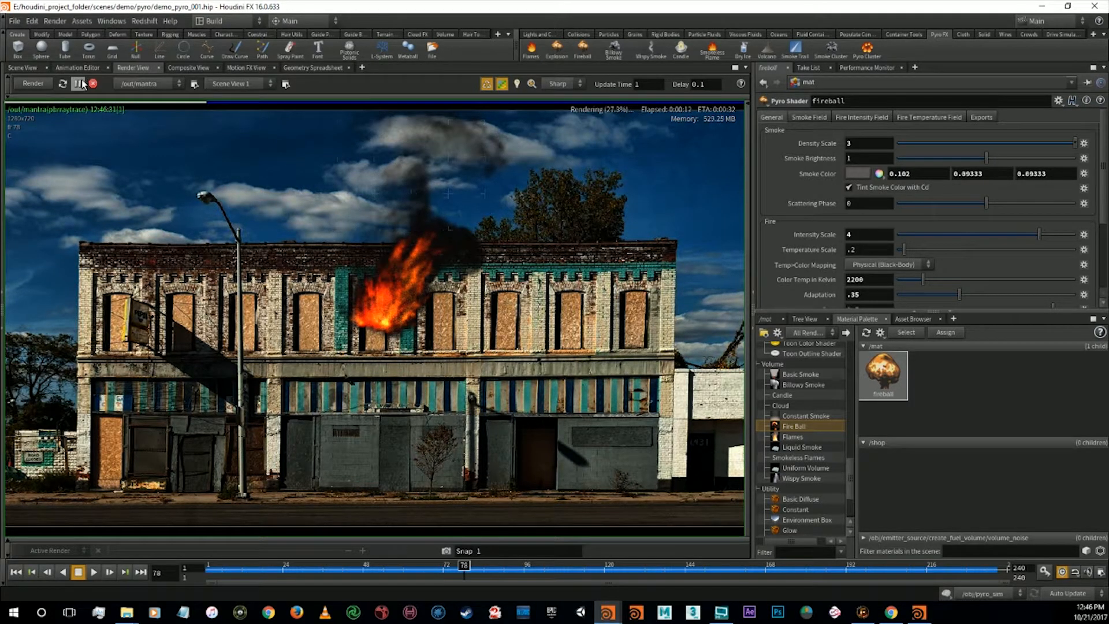
Try a smoke Density Scale of 1.5 and set it back to 3
key("BackSpace")
type("1.5")
key("Return")
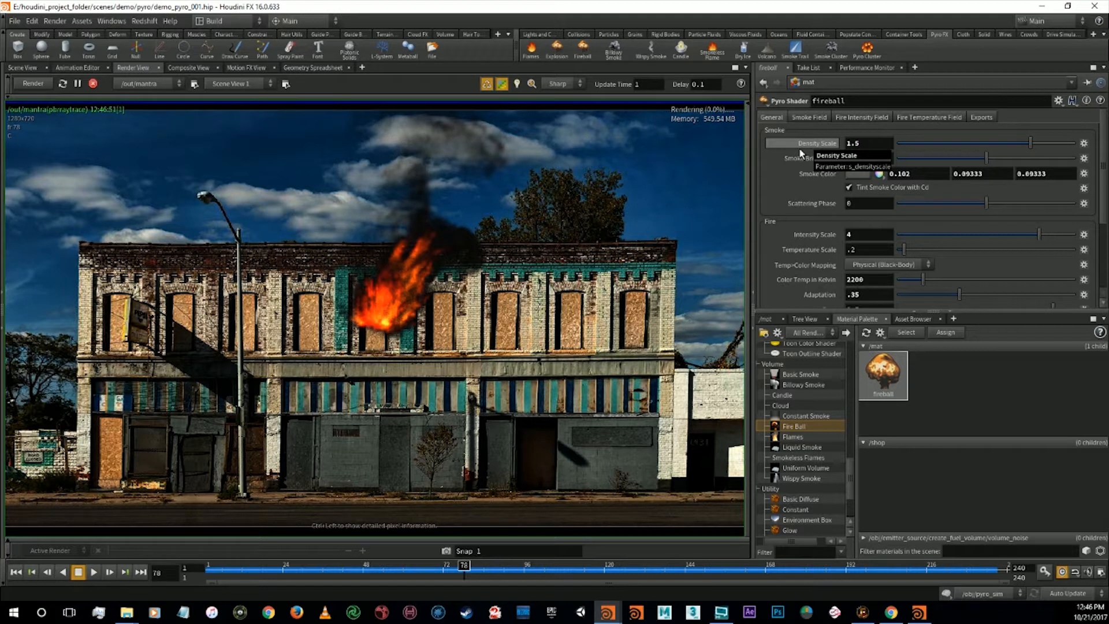
left_click_drag(867, 140, 801, 127)
type("3")
key("Return")
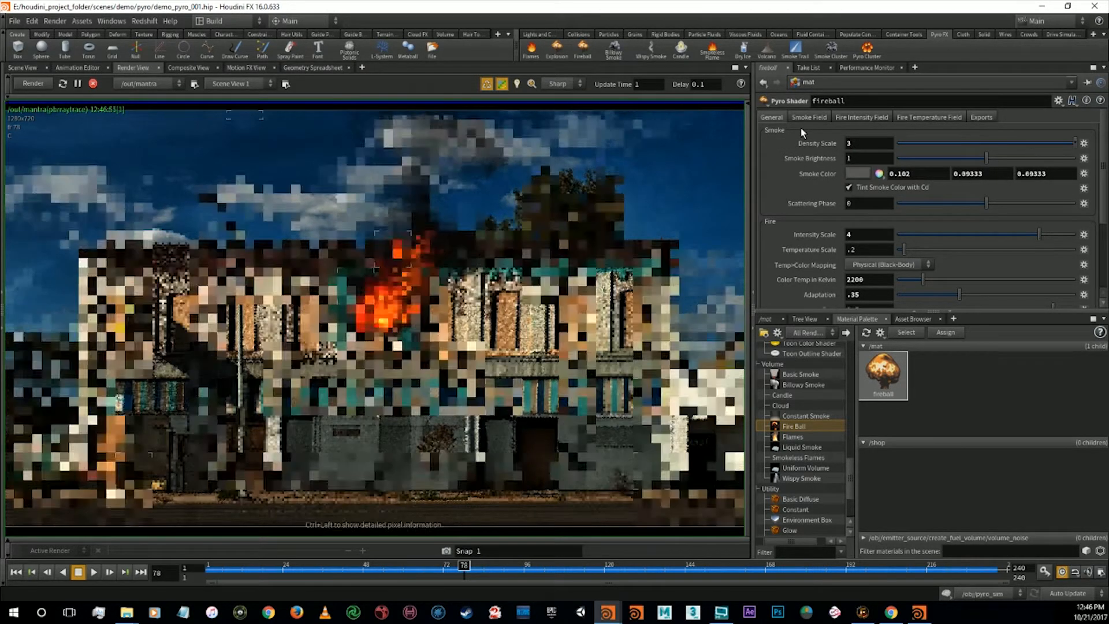
Try fire Intensity Scale values of 2 and 2.2, and undo the last change
middle_click(829, 232, "ctrl")
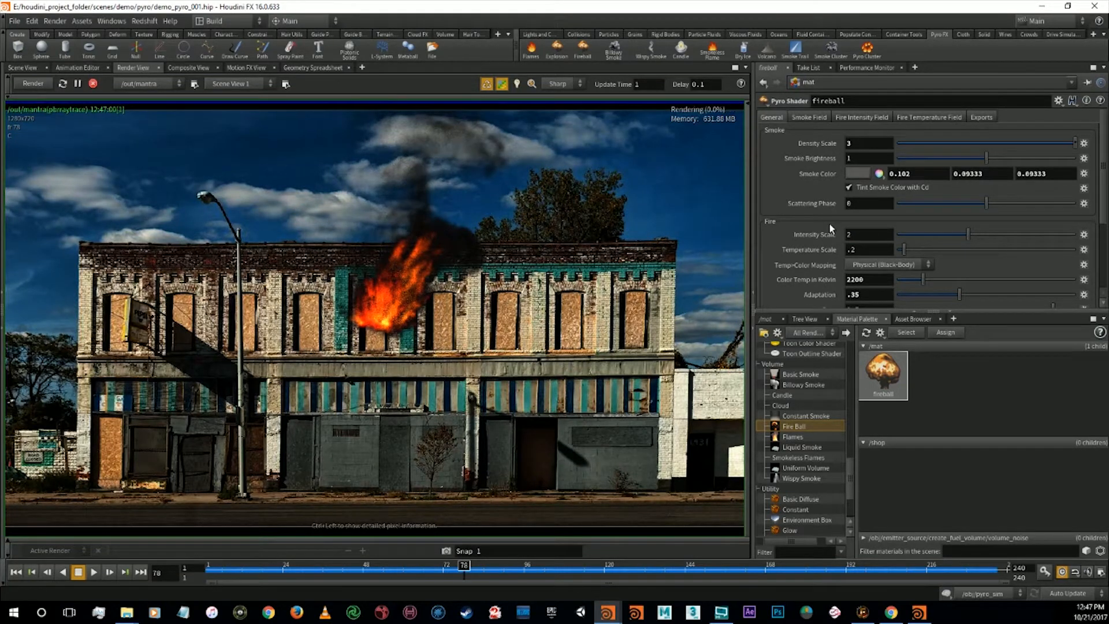
left_click(862, 235)
type(".1")
key("Return")
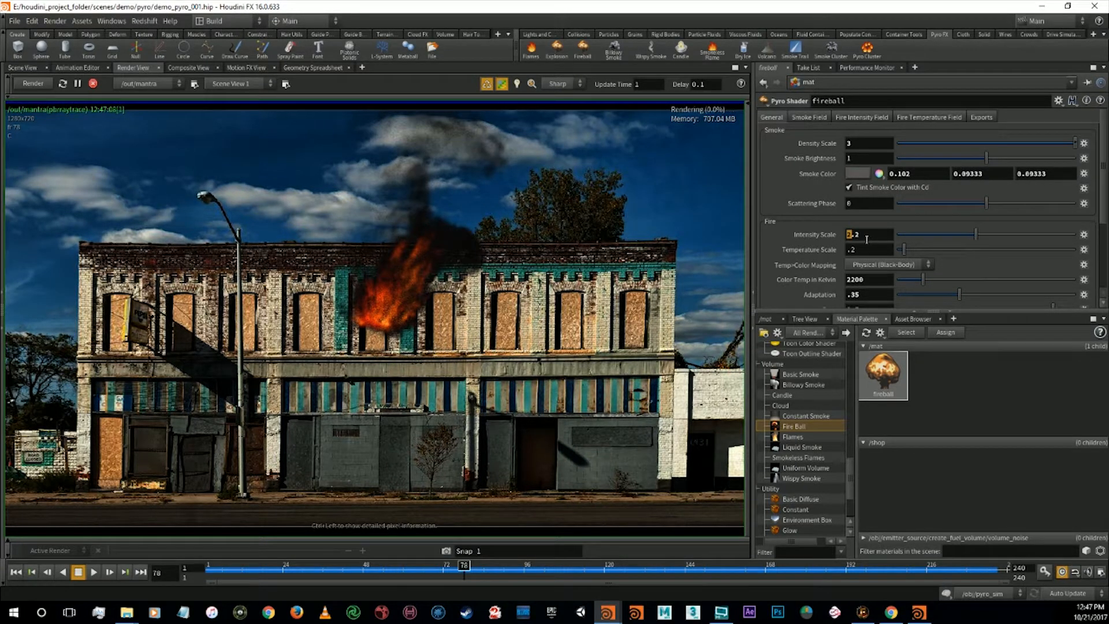
key("ctrl+z")
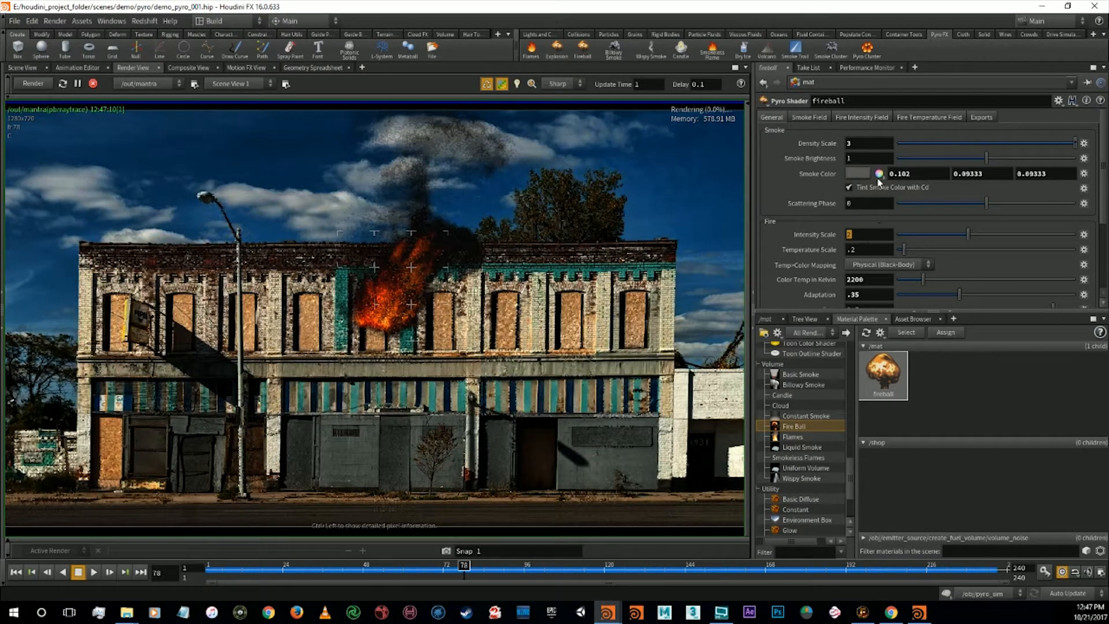
Set the Fire Intensity Field's Final Scale to 4 and return the general fire Intensity Scale to 4
left_click(882, 118)
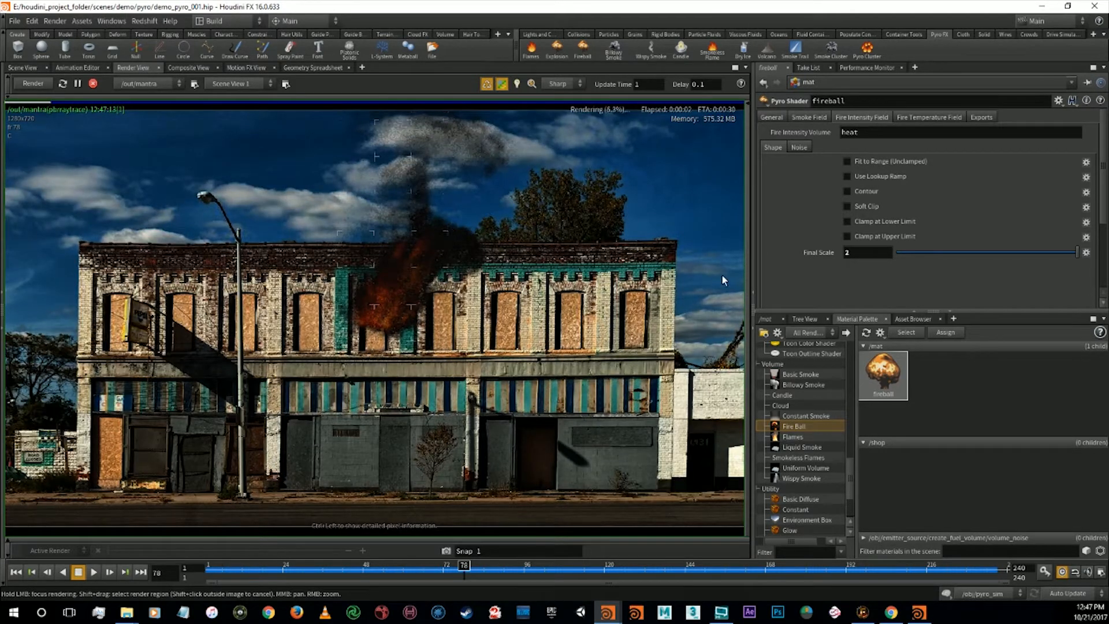
left_click(865, 253)
left_click_drag(865, 252, 811, 257)
type("4")
key("Return")
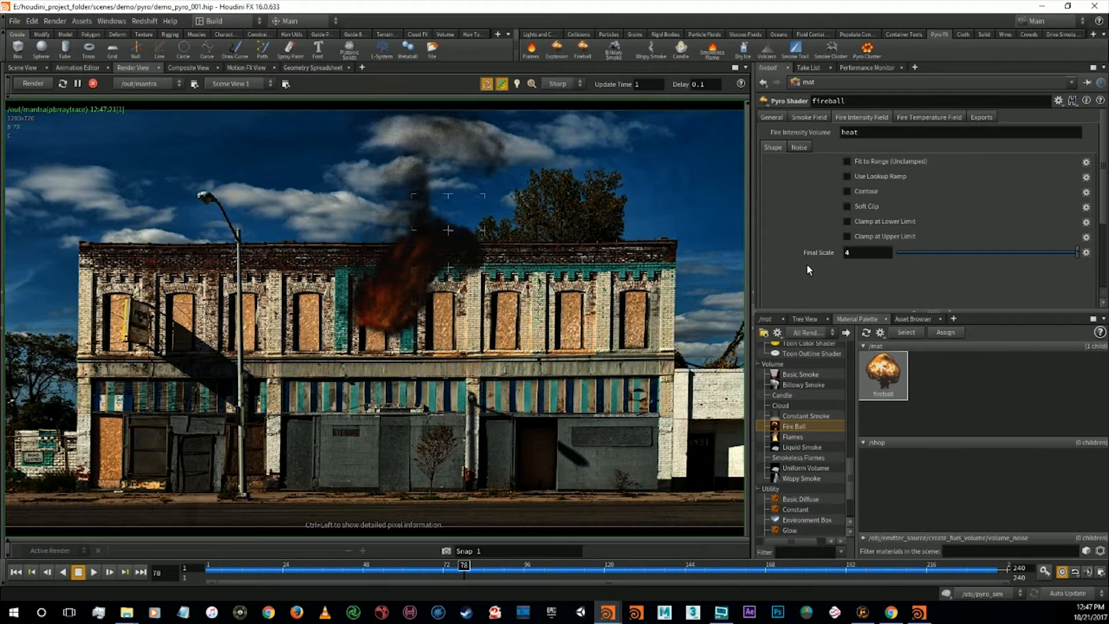
left_click(772, 117)
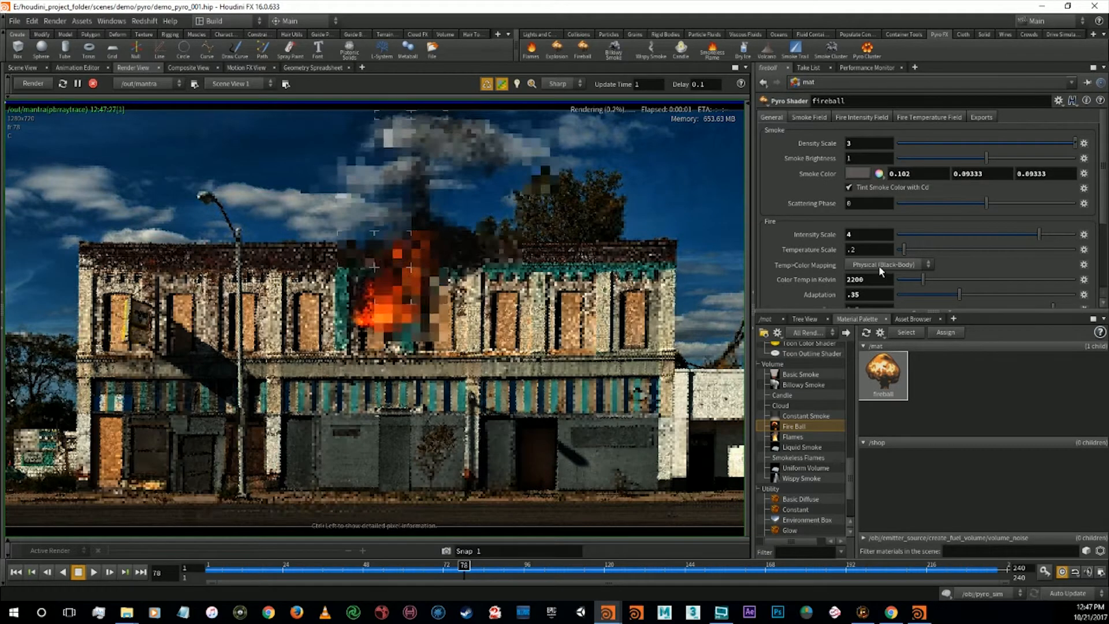
Try fire Color Temp in Kelvin values of 1500 and 3500 in the live render
left_click_drag(873, 280, 827, 290)
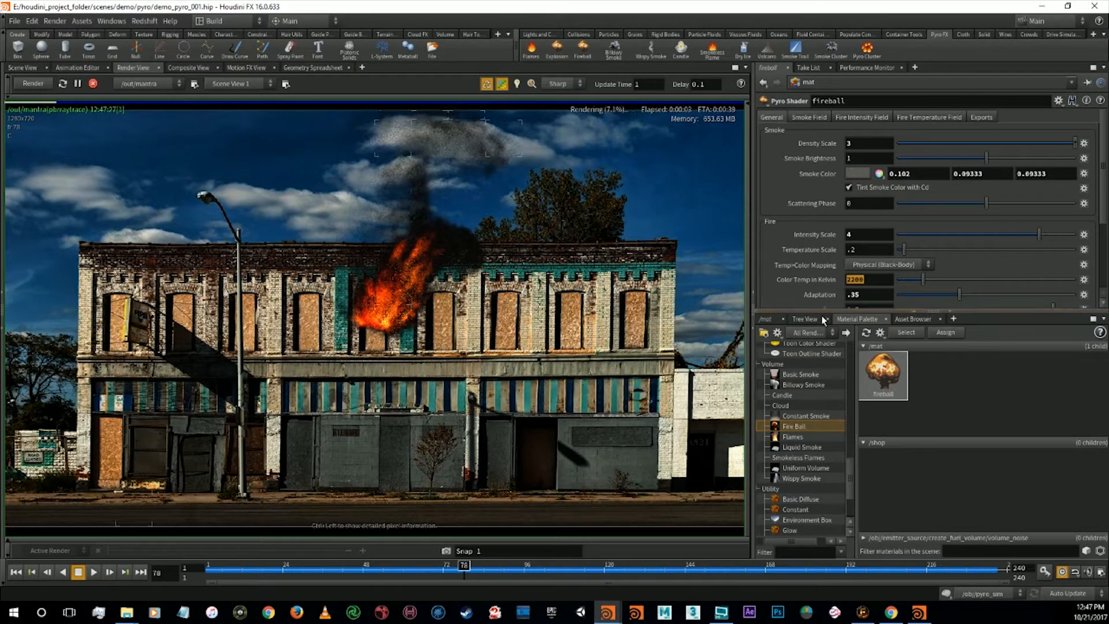
type("1500")
key("Return")
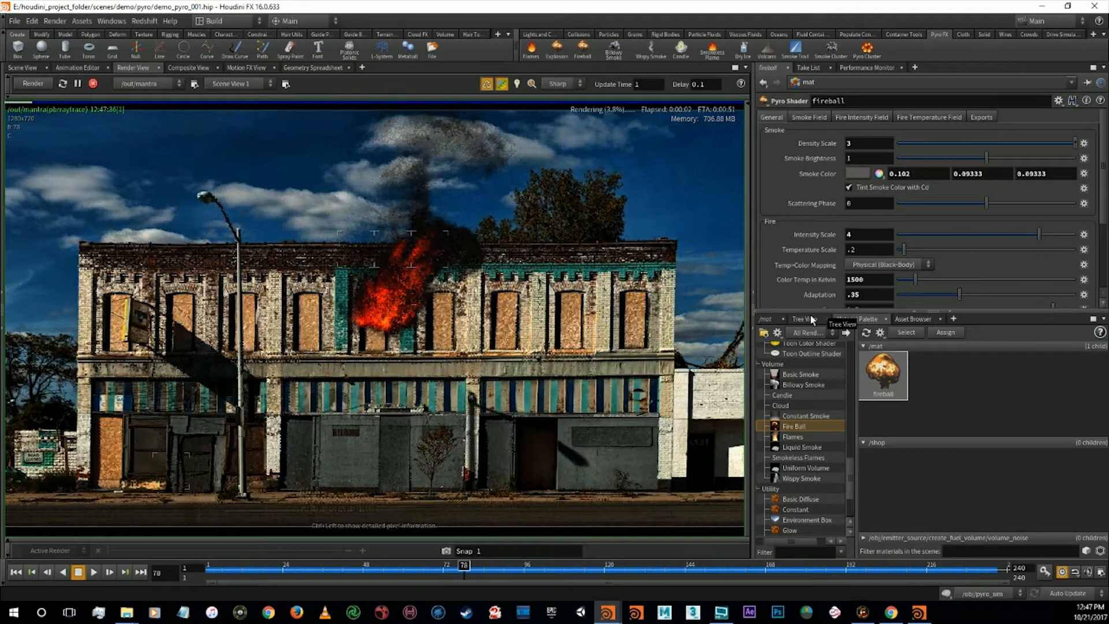
double_click(873, 282)
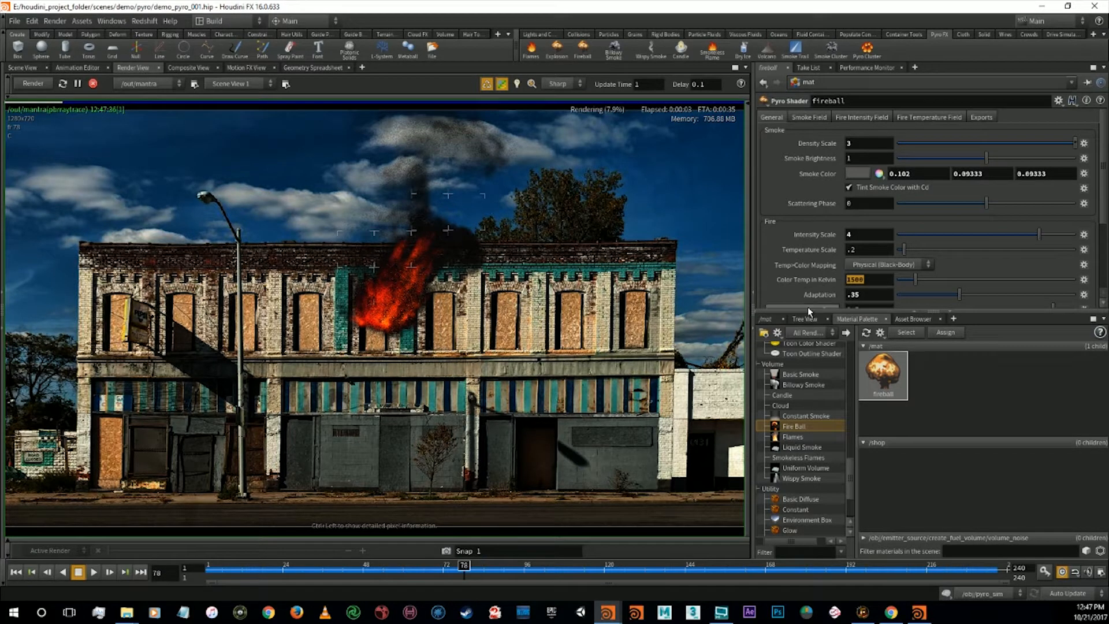
type("3500")
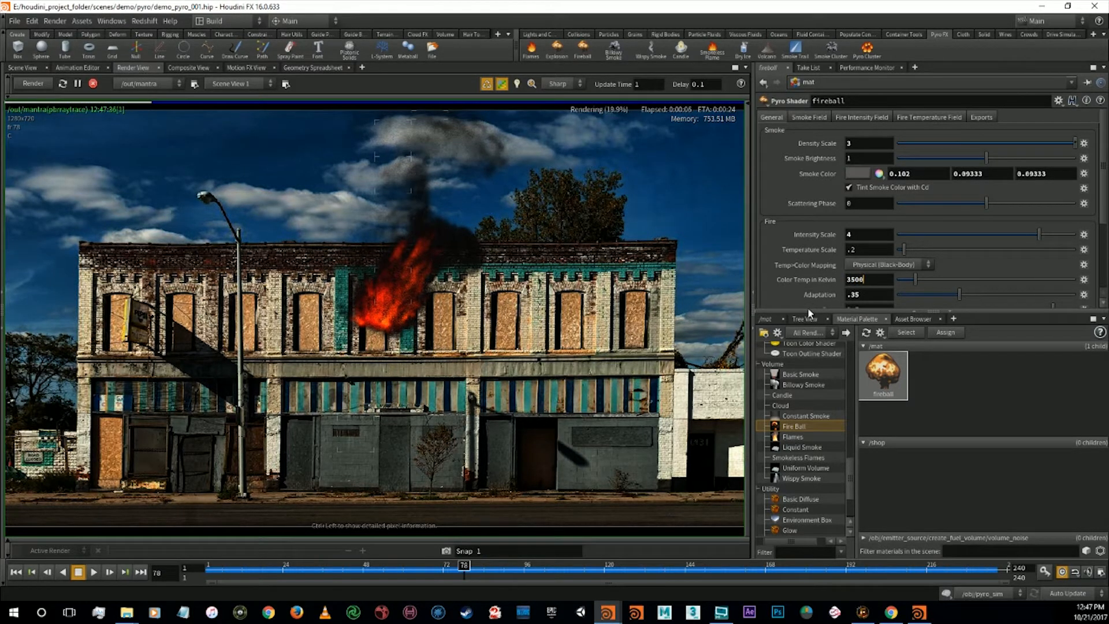
key("Return")
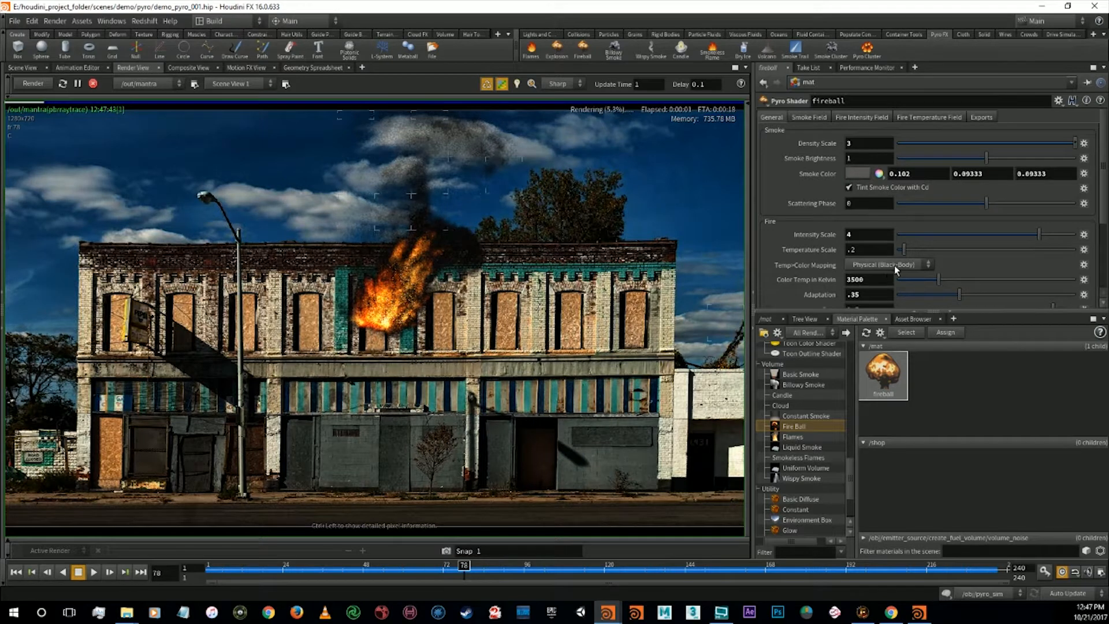
Raise the fire's Color Temp in Kelvin to 4000 and further to 4500
double_click(871, 279)
type("4800")
key("Return")
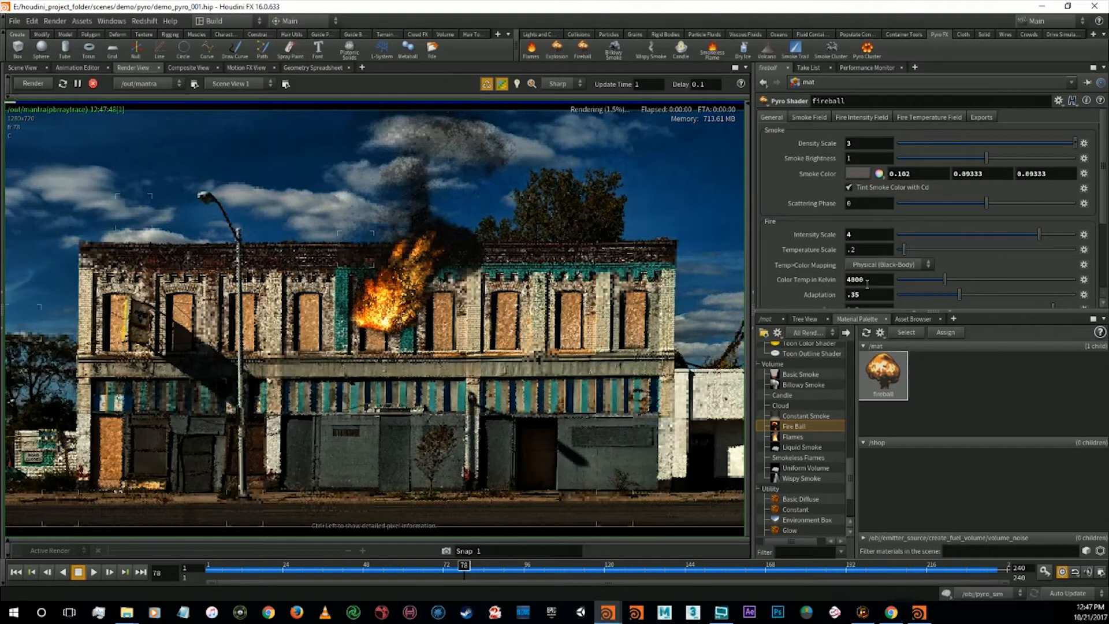
left_click_drag(878, 284, 814, 287)
type("4500")
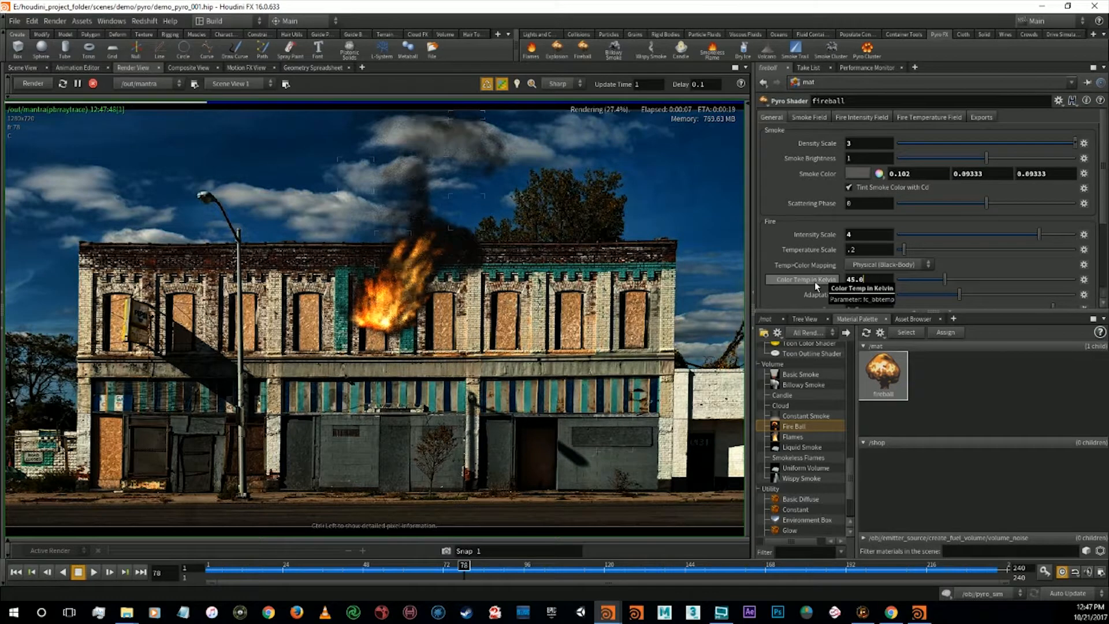
key("Return")
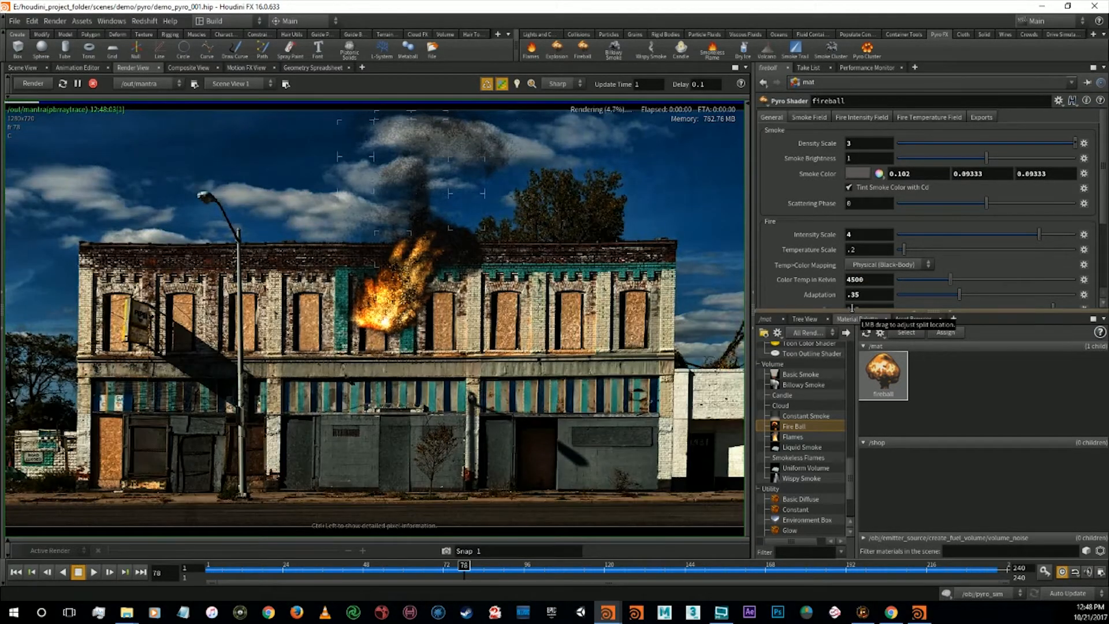
Try fire Color Temp in Kelvin values of 5000 and 4250 in the live render
left_click_drag(871, 280, 821, 287)
type("5000")
key("Return")
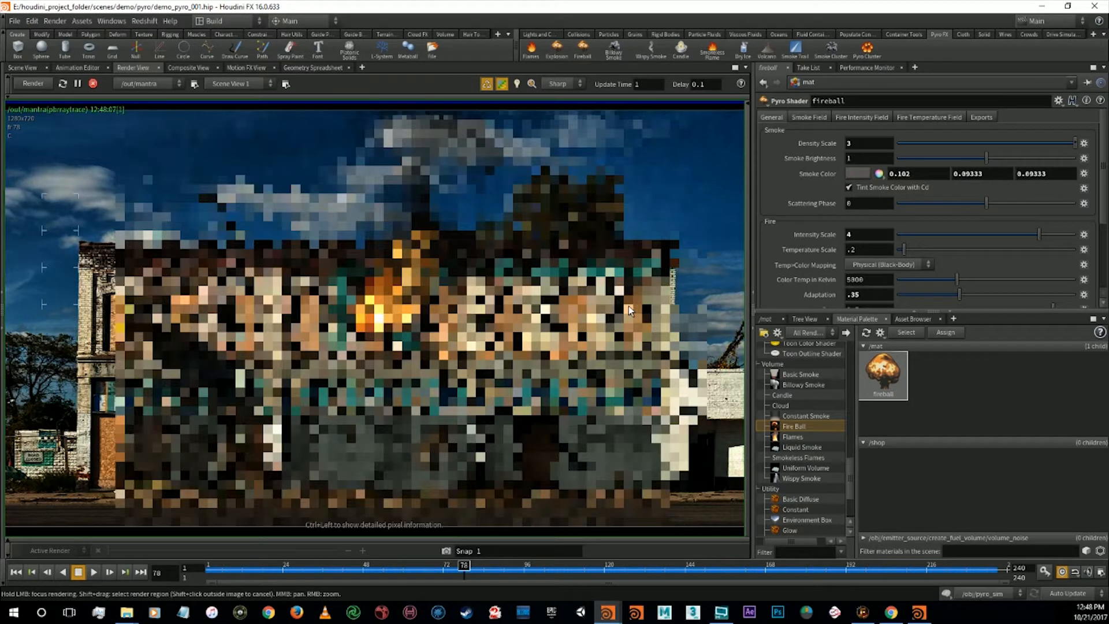
left_click_drag(872, 283, 790, 276)
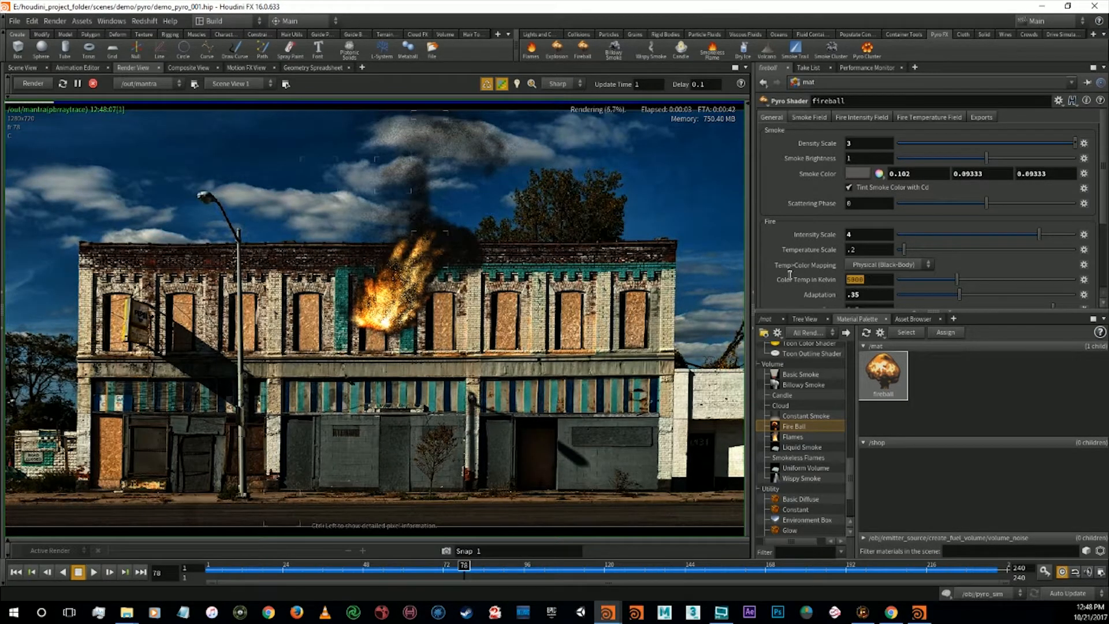
type("4800")
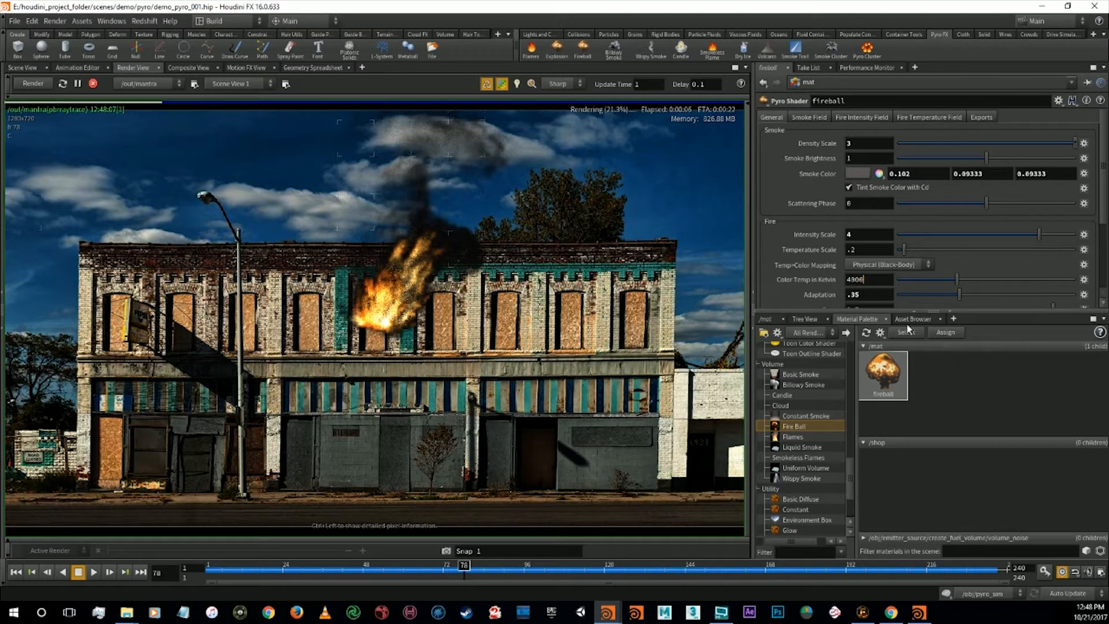
left_click_drag(870, 280, 757, 258)
type("42")
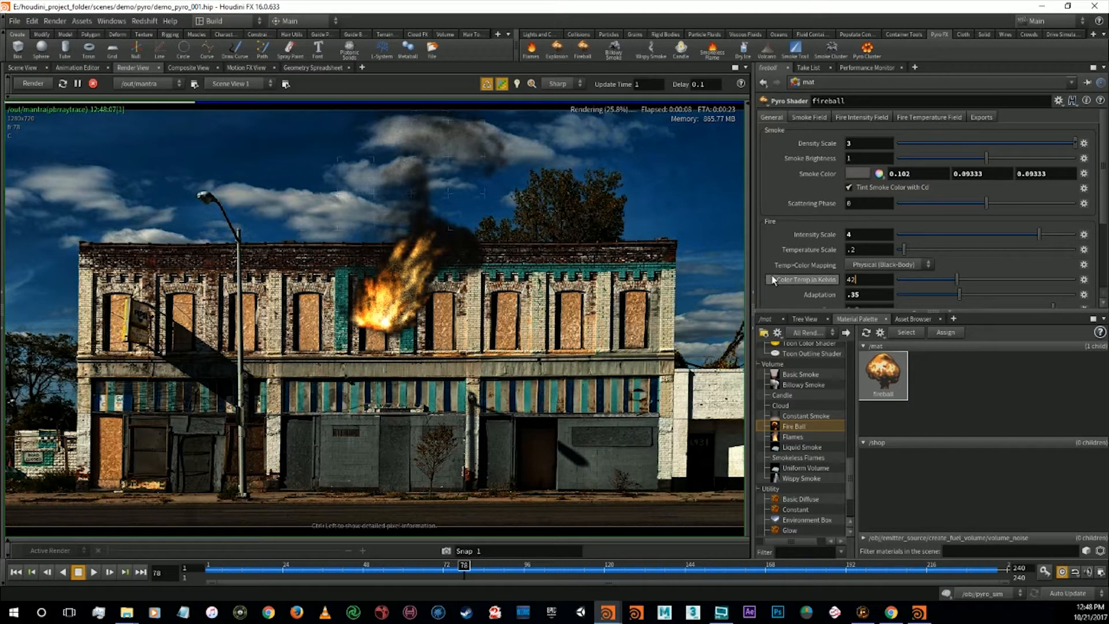
type("50")
key("Return")
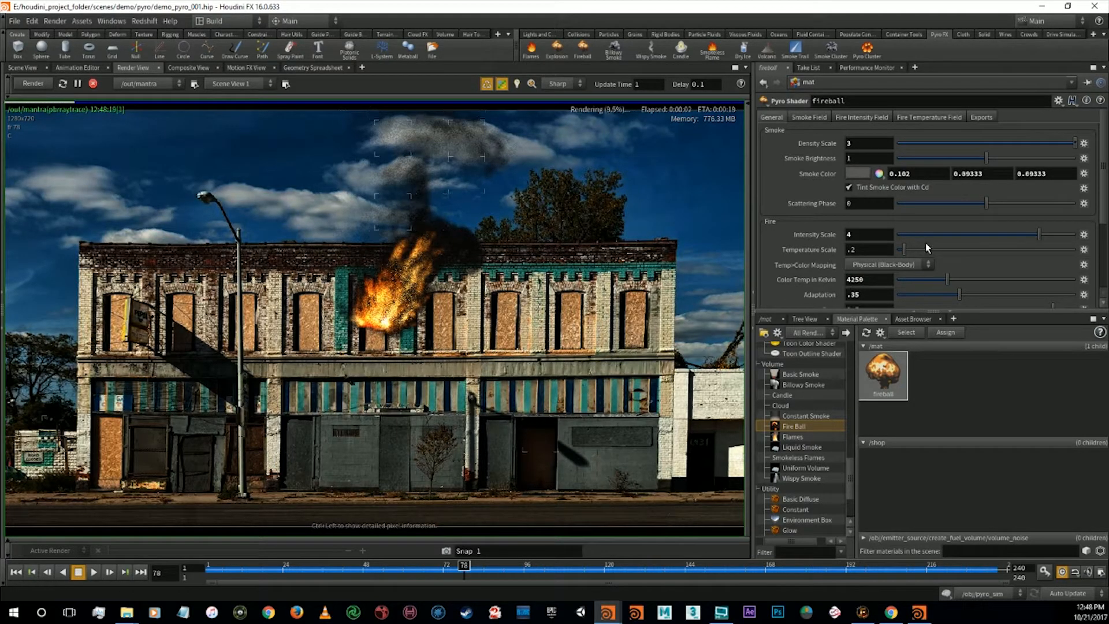
Preview the fireball's live render at frames 49, 15 and 22
scroll(924, 246, "down", 3)
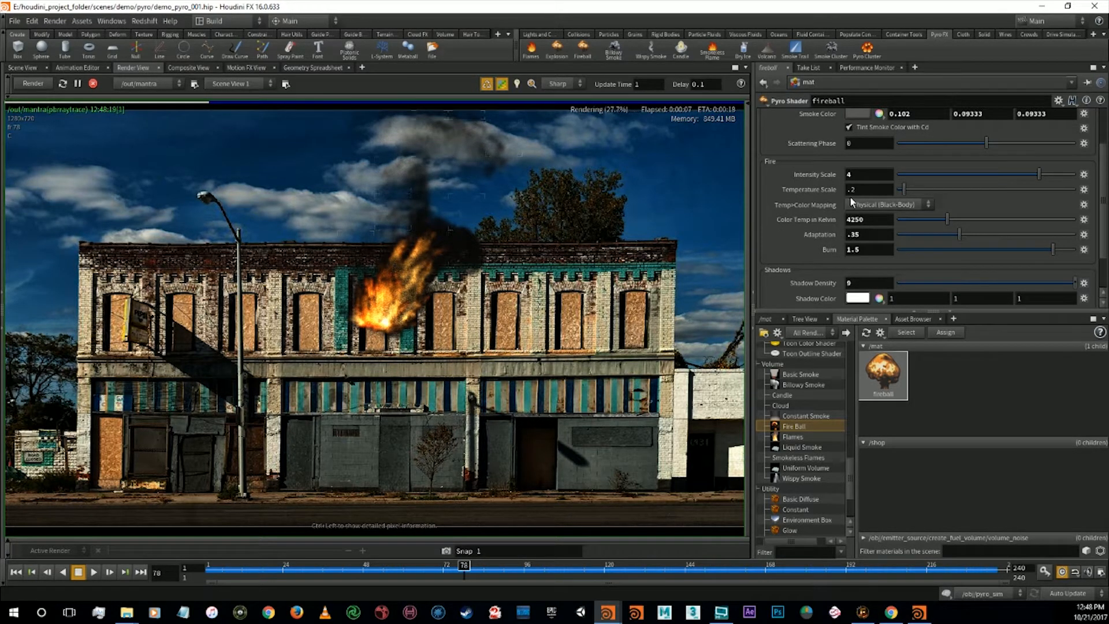
scroll(841, 197, "up", 3)
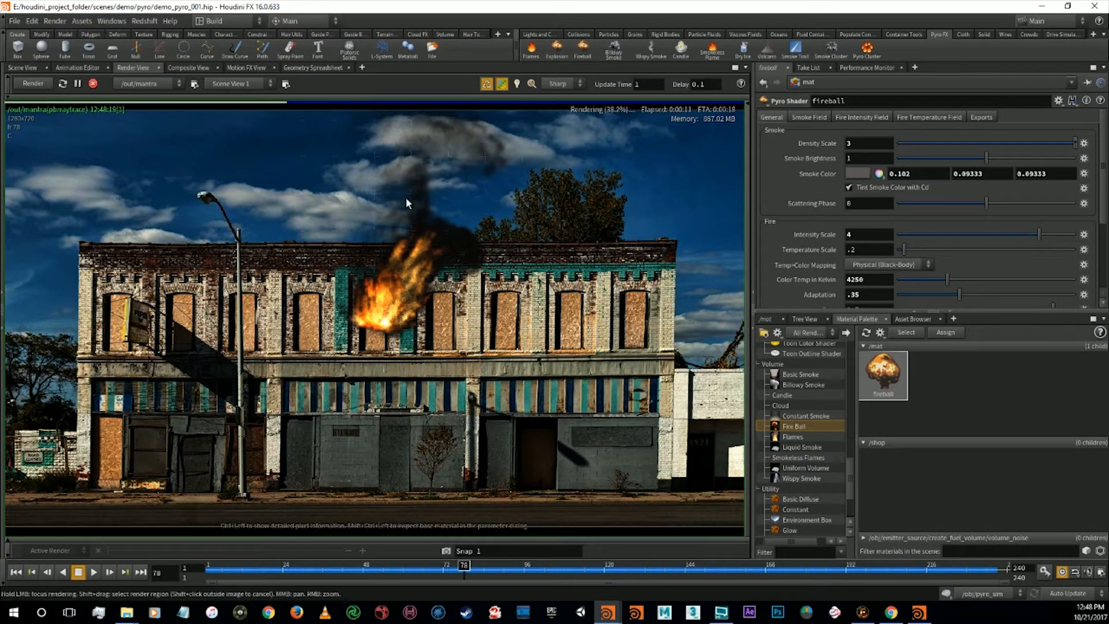
left_click(368, 571)
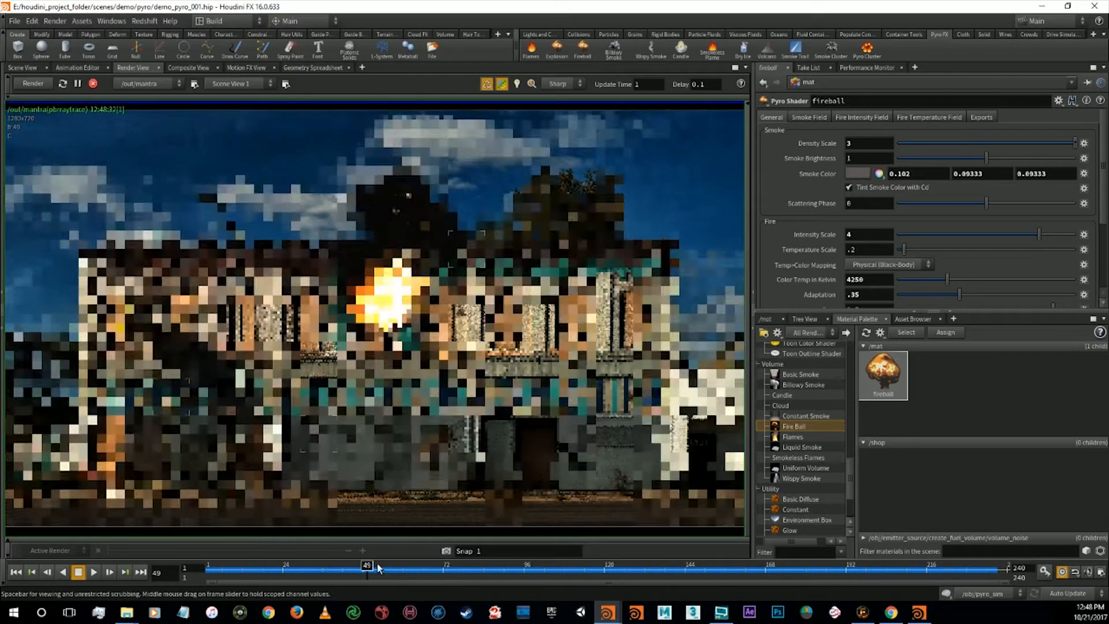
left_click(253, 570)
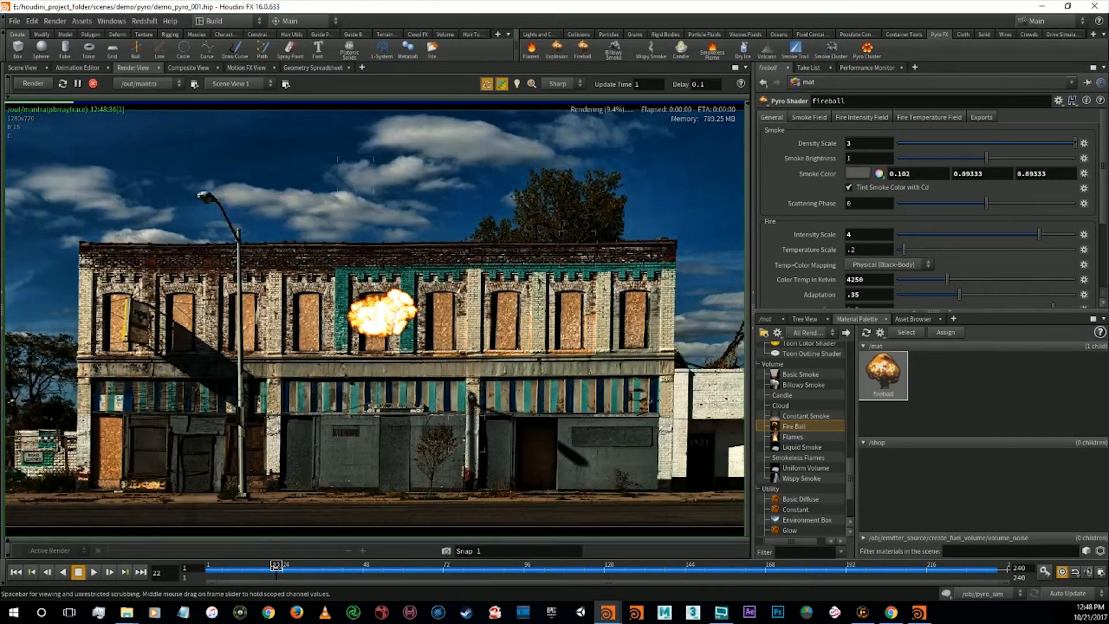
left_click(277, 570)
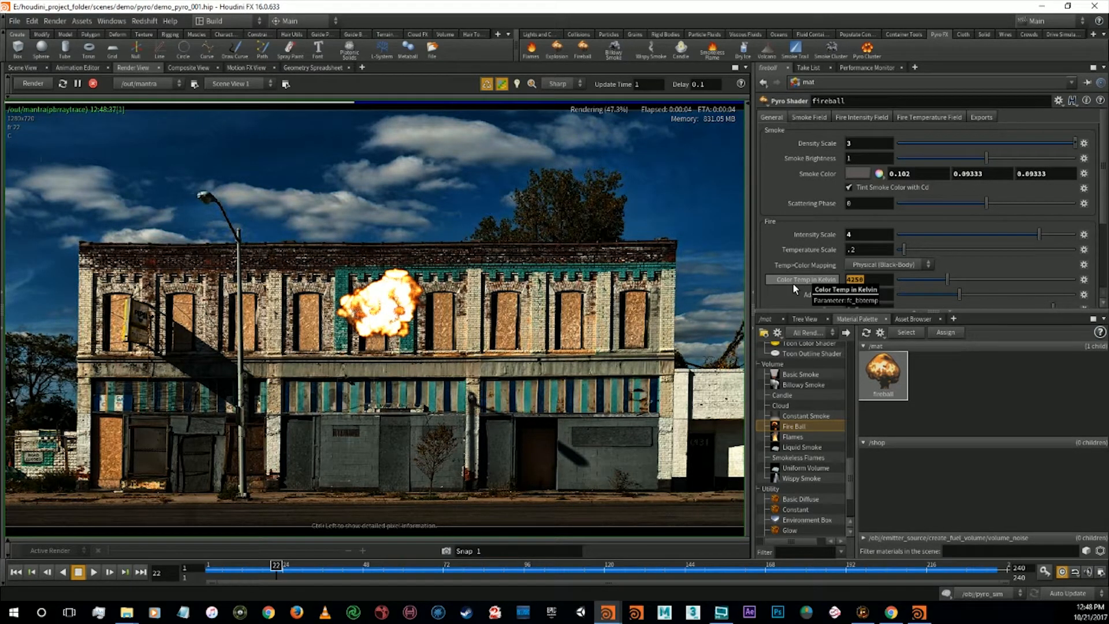
Try a fire Color Temp in Kelvin of 3000 at frame 22
type("380")
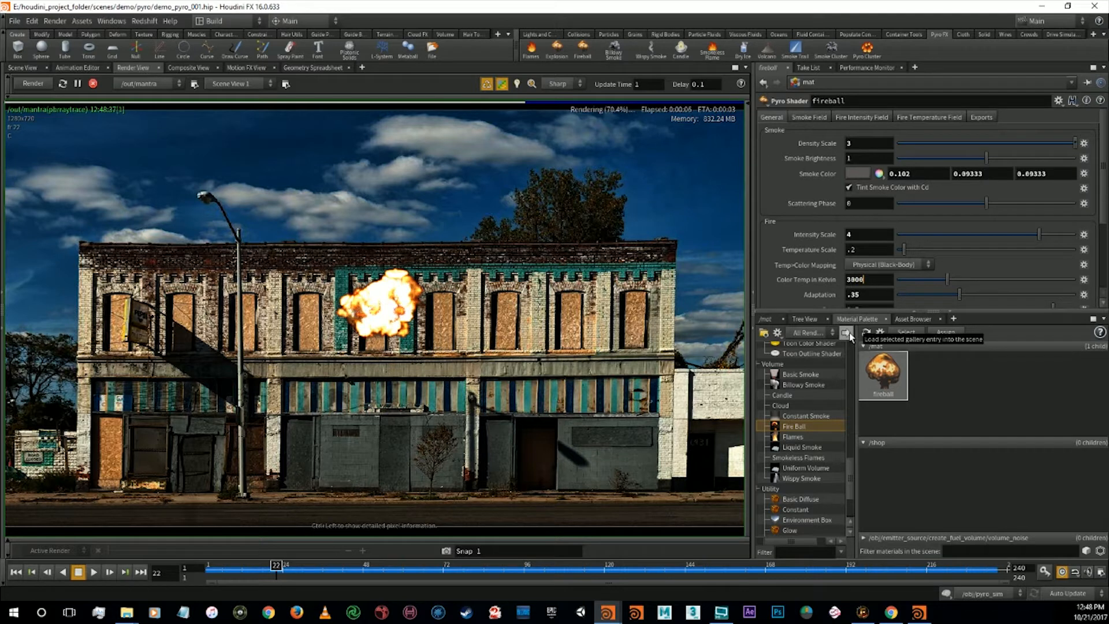
type("0")
key("Return")
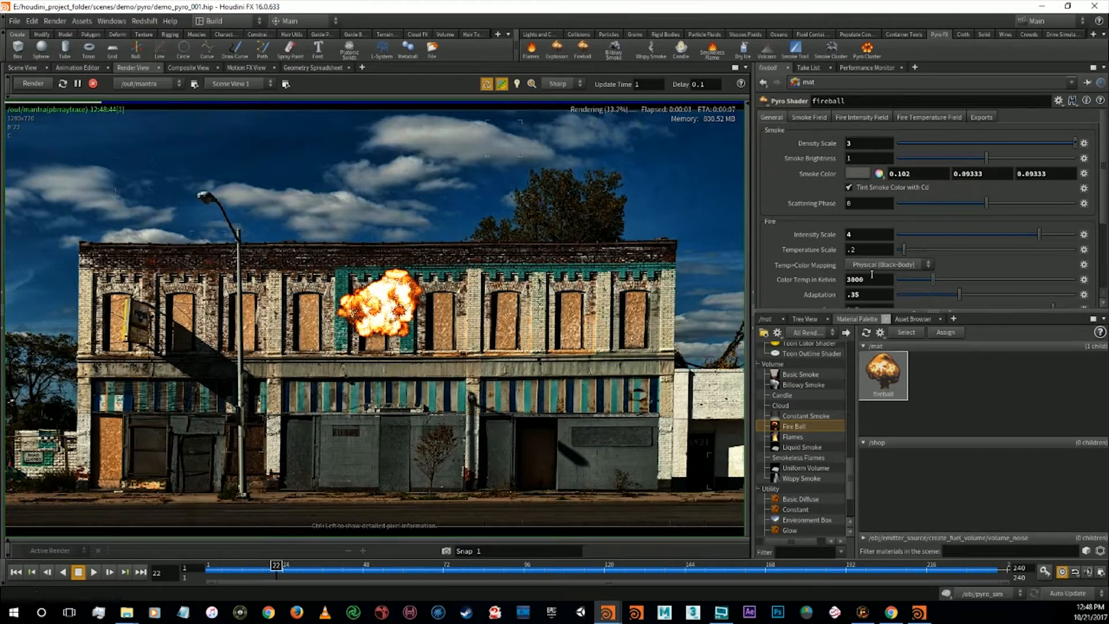
Try general fire Intensity Scale values of 2 and 1 in the live render
double_click(867, 232)
type("2")
key("Return")
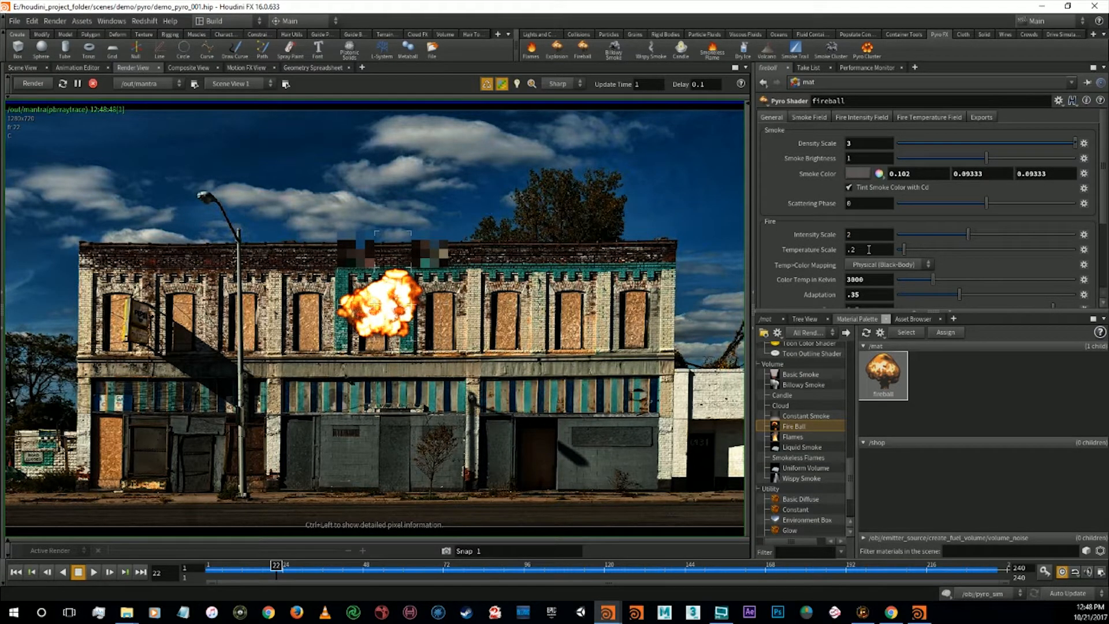
key("BackSpace")
type("1")
key("Return")
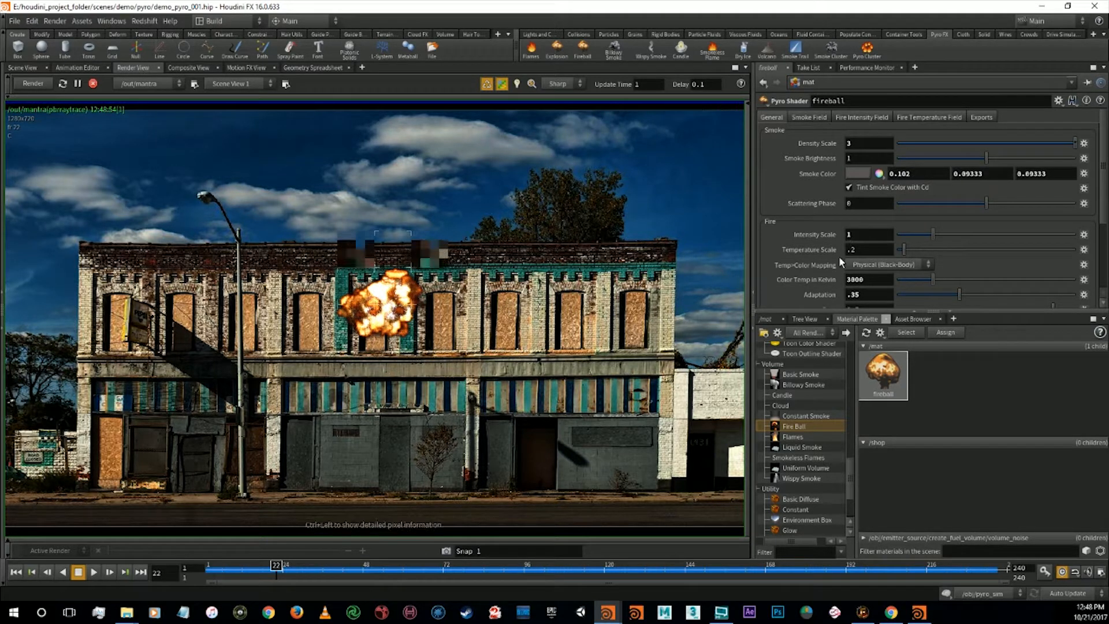
Check the Smoke Field and Fire Intensity Field settings, and set the general fire Intensity Scale to 3
left_click(842, 118)
left_click(773, 116)
left_click(804, 116)
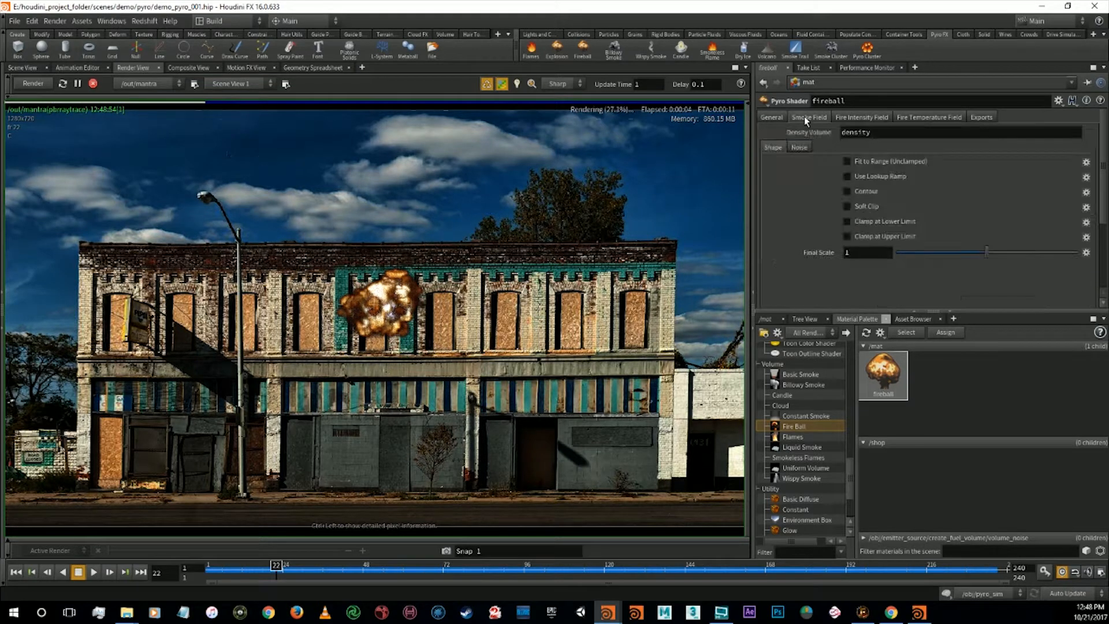
left_click(860, 117)
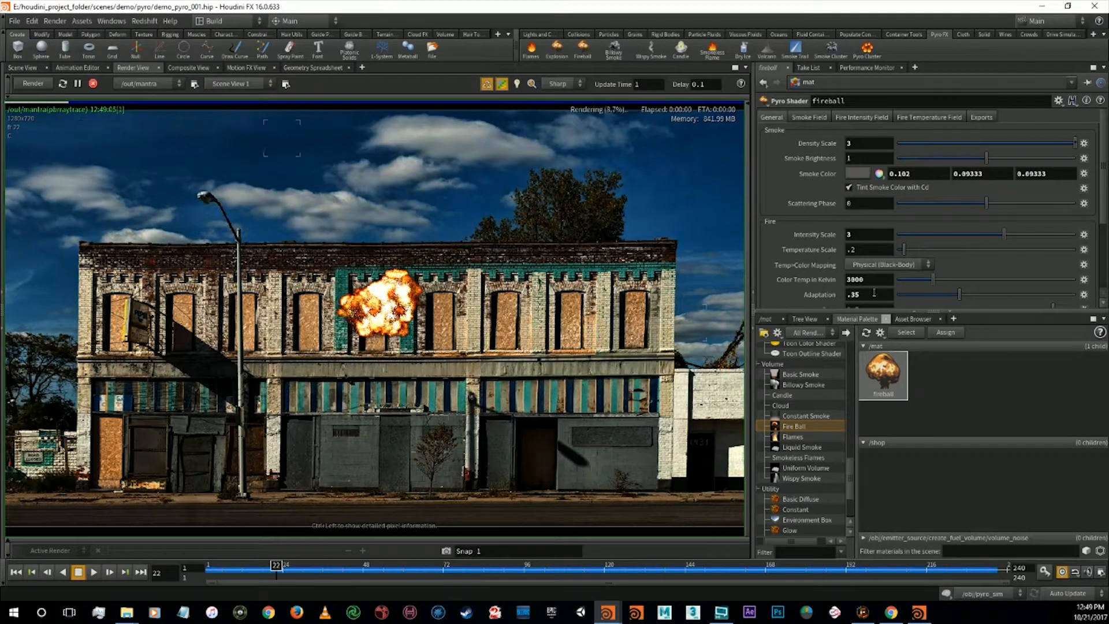
Try fire Color Temp in Kelvin values of 2500 and 2725 in the live render
double_click(878, 282)
type("2500")
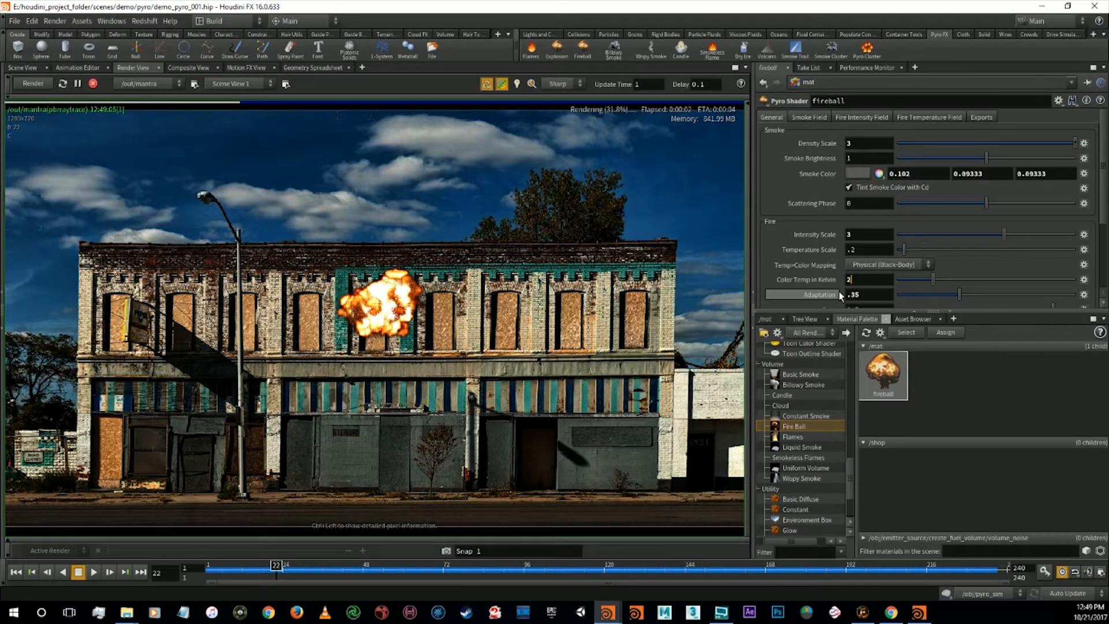
key("Return")
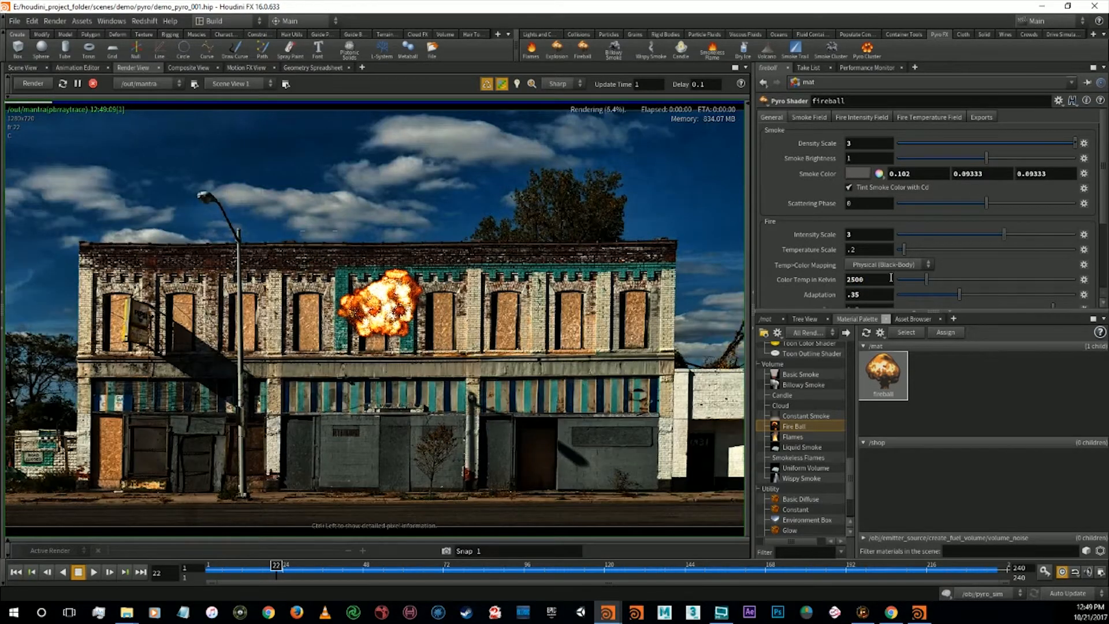
double_click(864, 279)
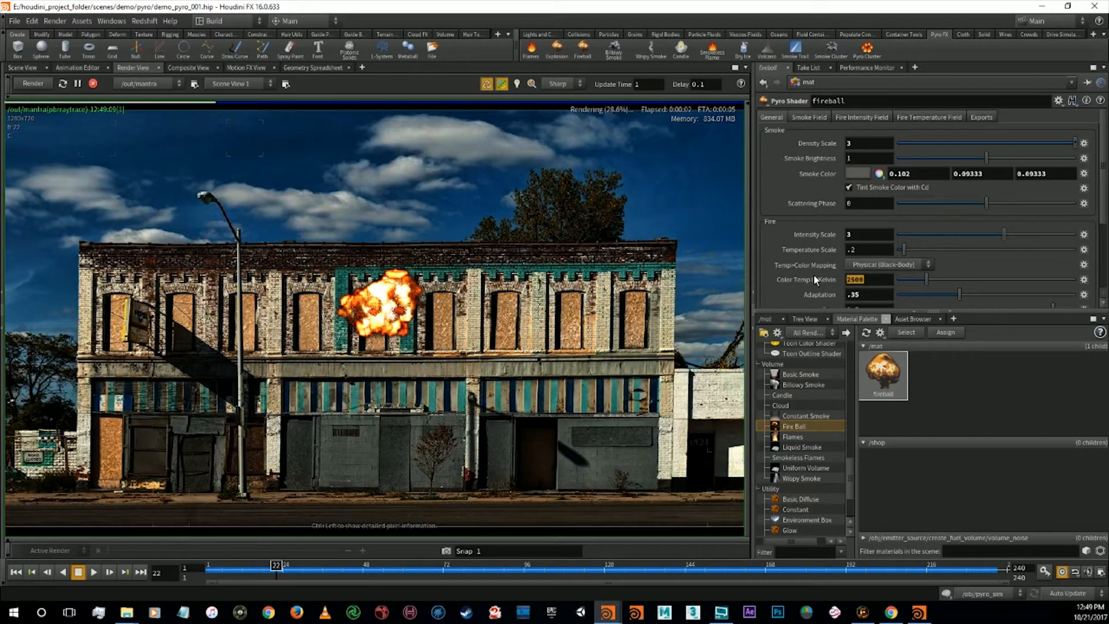
type("300")
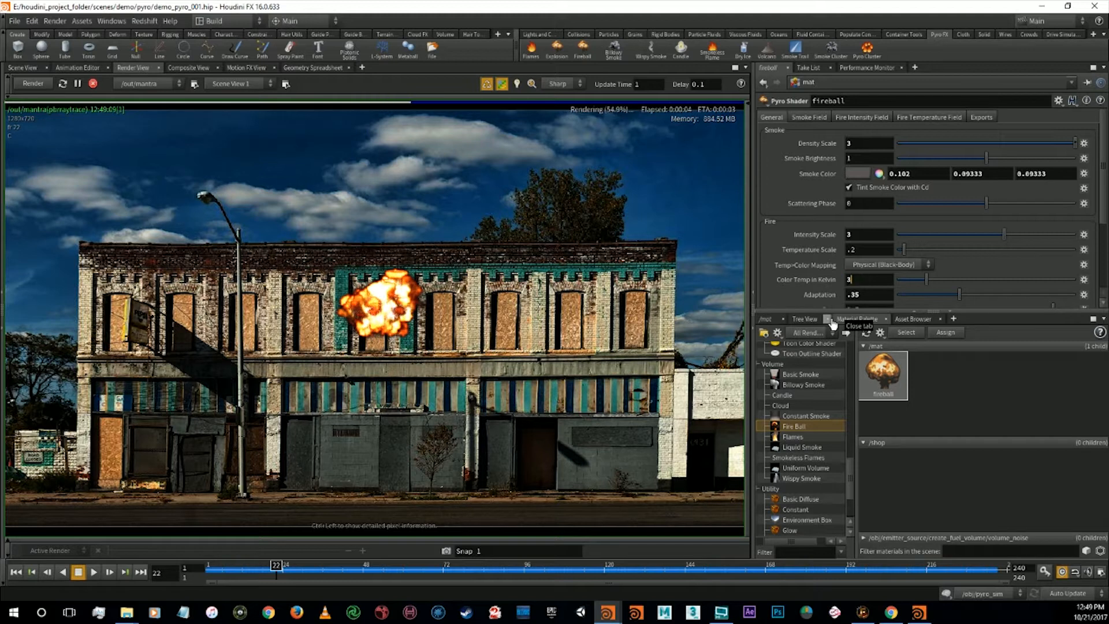
type("00")
key("Return")
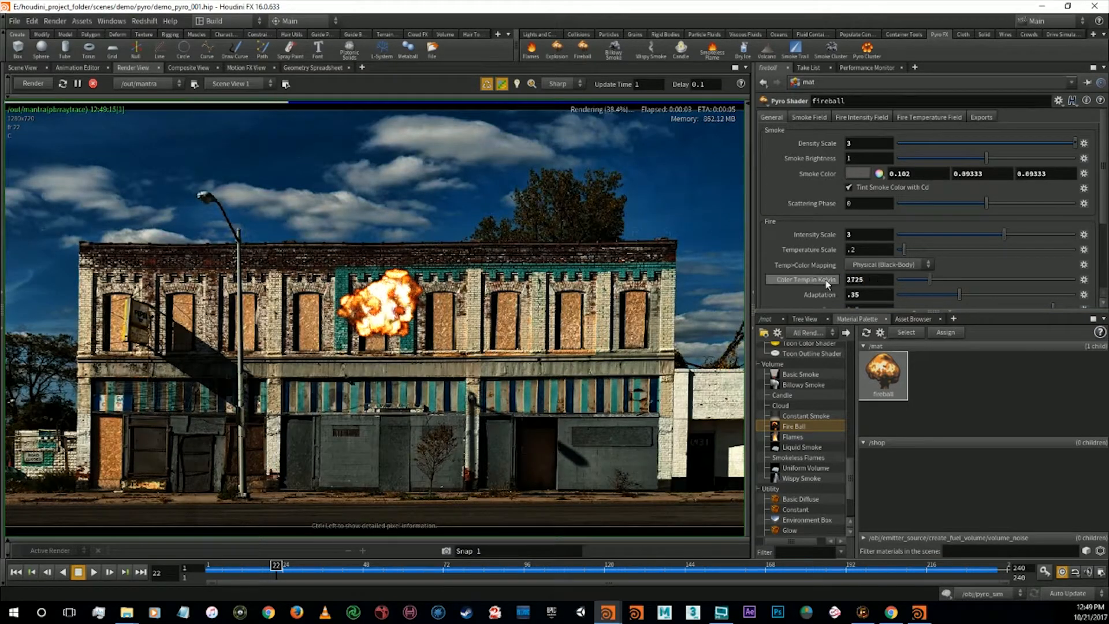
Raise the fire's Color Temp in Kelvin to 3200 and further to 3500
double_click(885, 281)
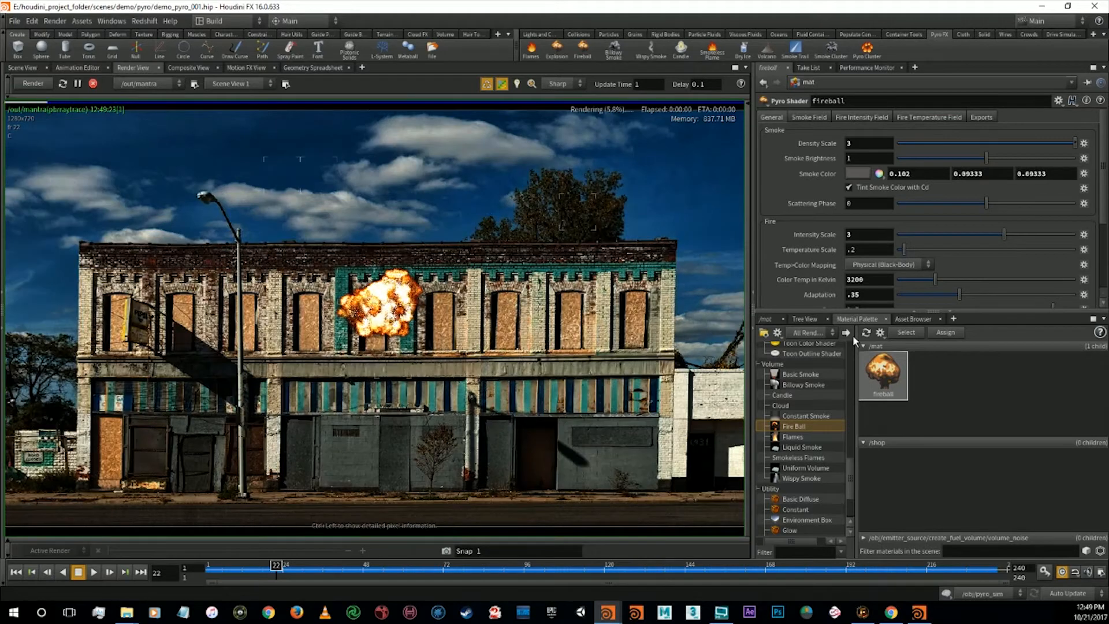
left_click_drag(871, 281, 828, 283)
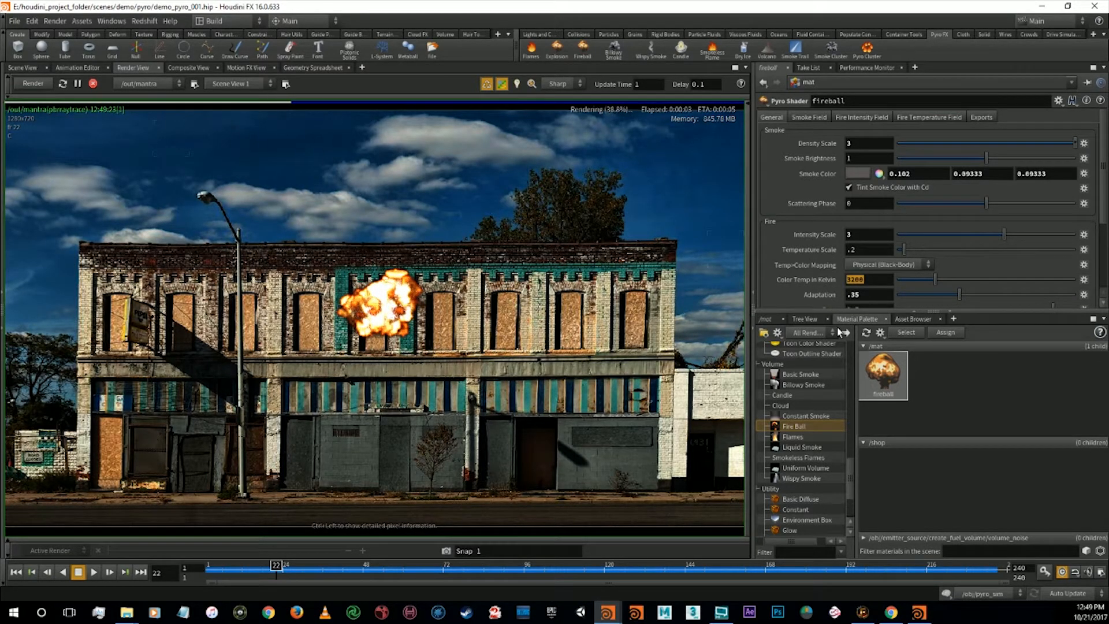
type("3500")
key("Return")
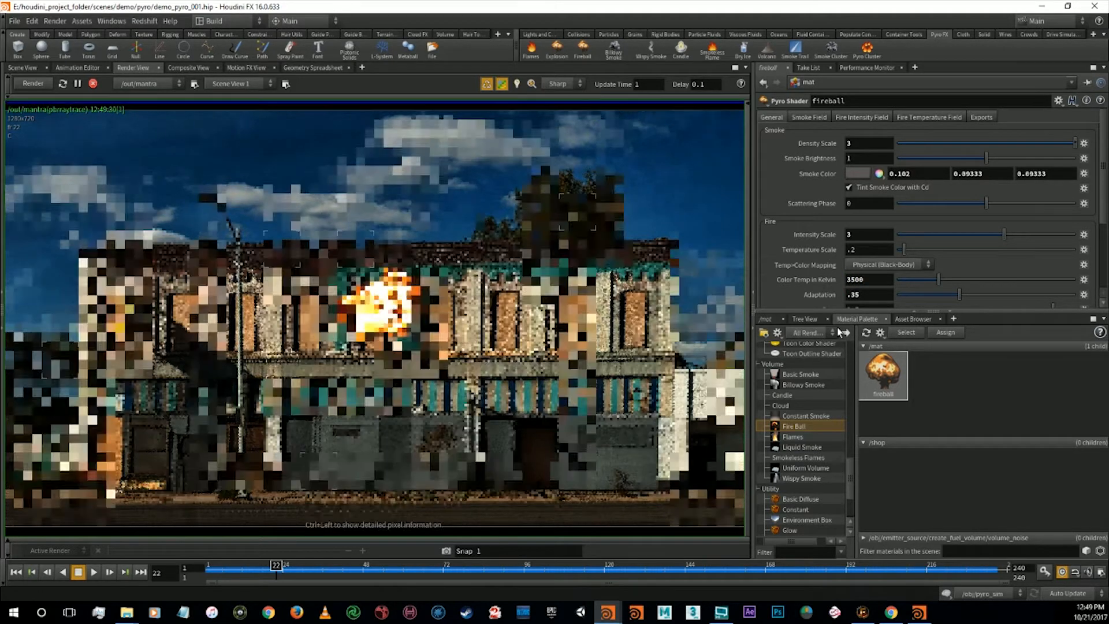
At frame 48, set the smoke Density Scale to 1 and turn off Tint Smoke Color with Cd
left_click(363, 571)
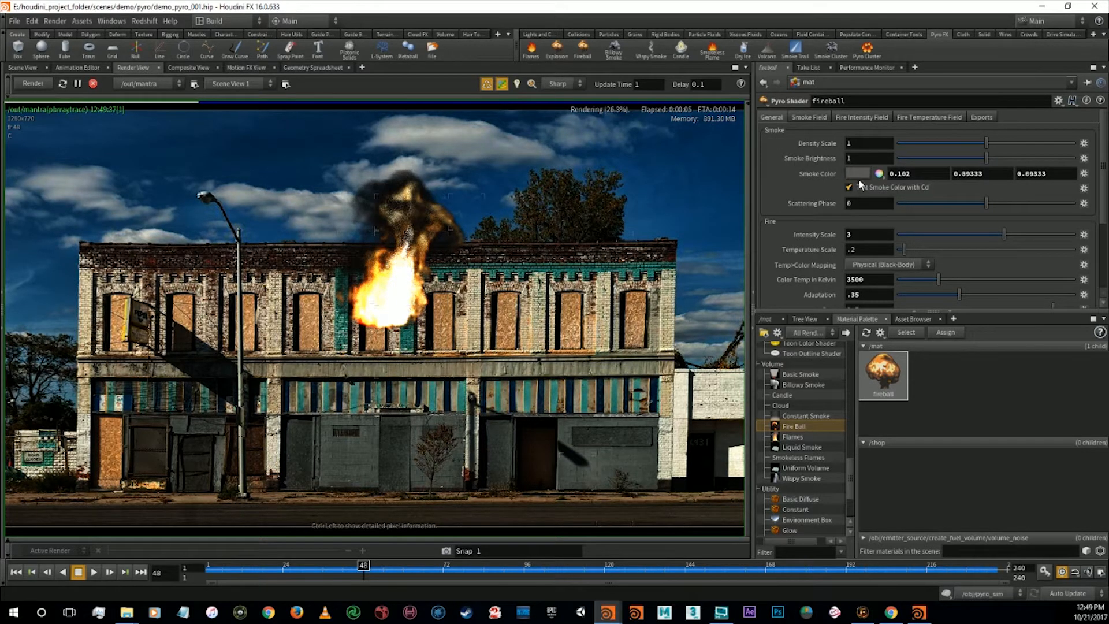
left_click(857, 189)
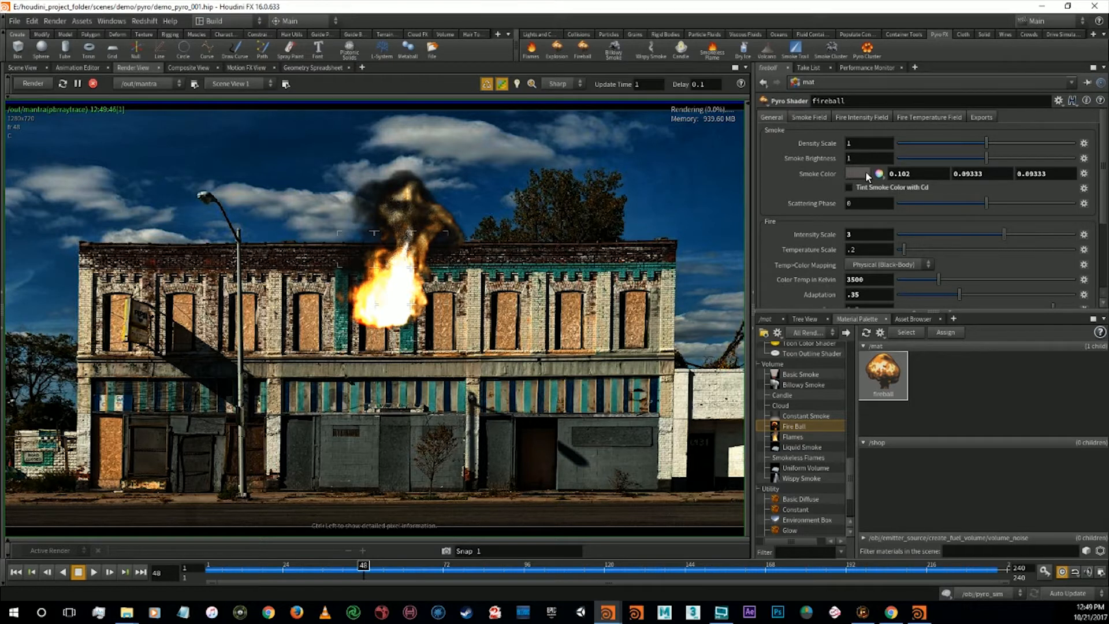
Brighten the Smoke Color to RGB 0.232, 0.21228, 0.21228 and close the color editor
left_click(865, 171)
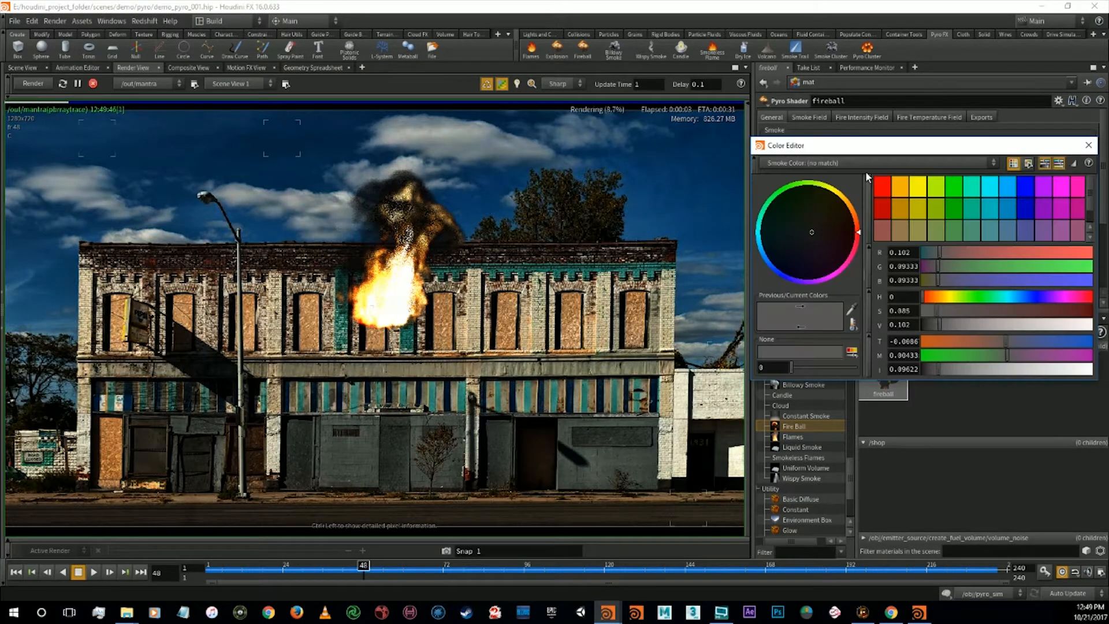
left_click(949, 324)
left_click_drag(949, 324, 962, 324)
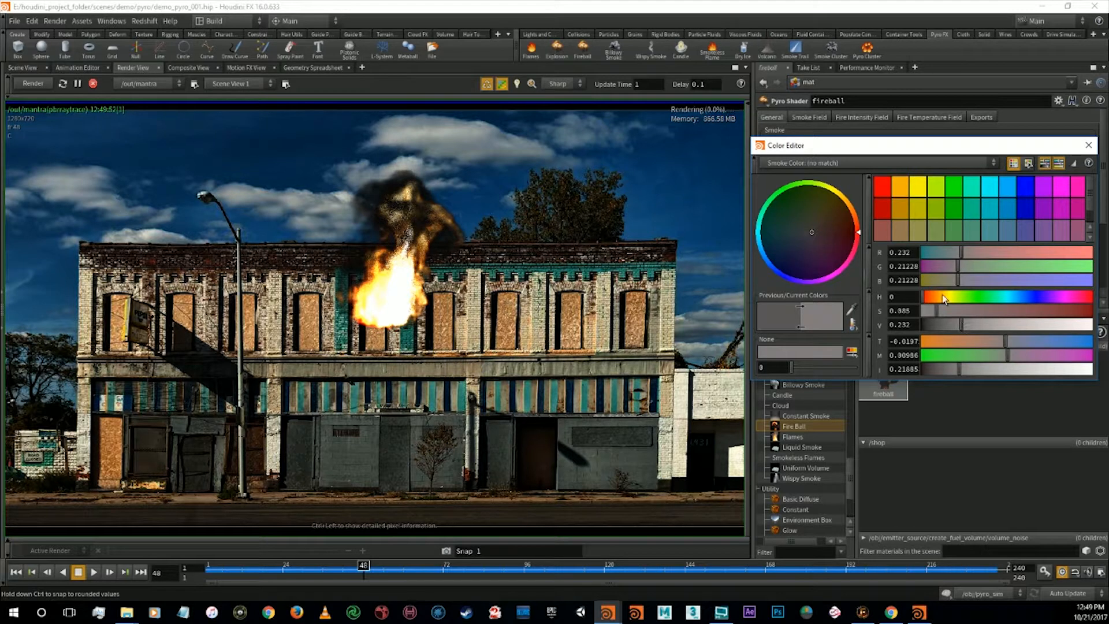
left_click(1088, 145)
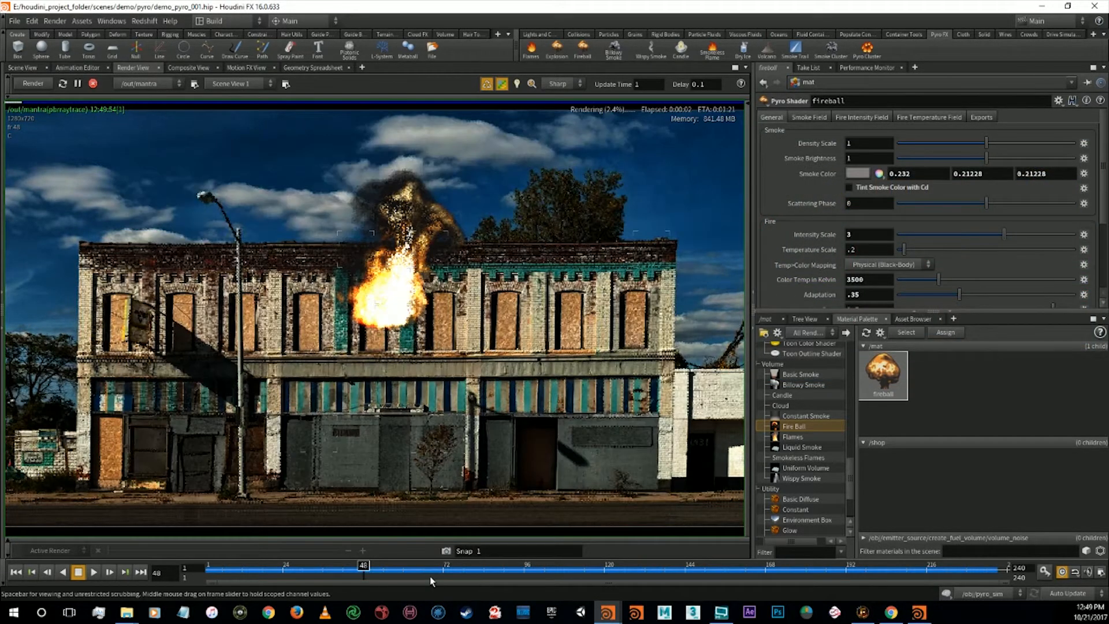
Preview the live render at frames 73, 109 and 137, and return through frames 61 and 26 to frame 1
left_click(449, 569)
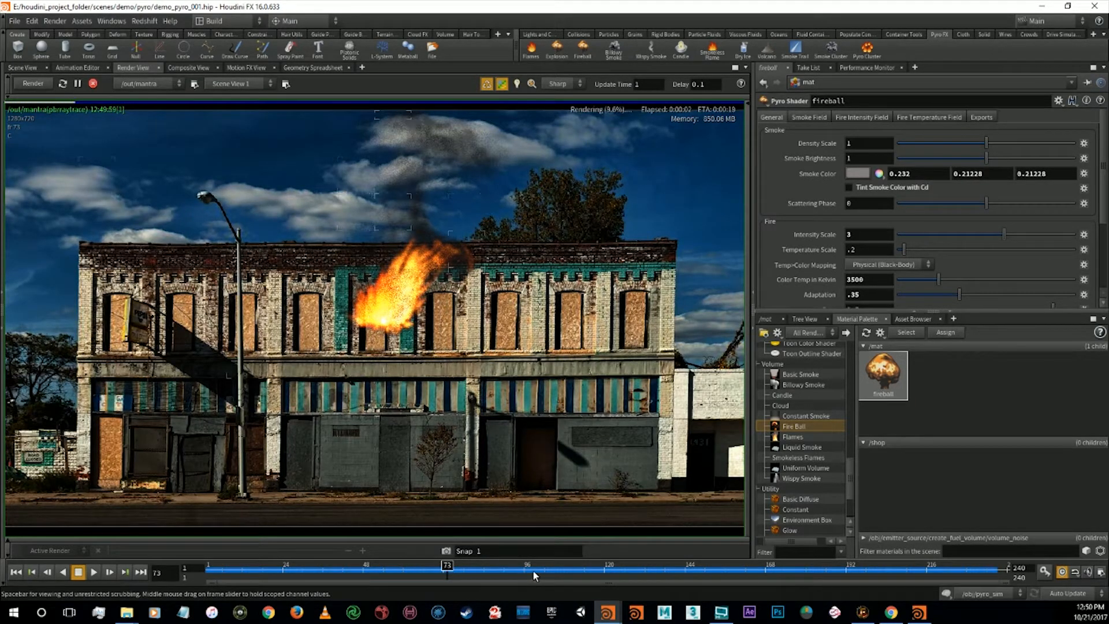
left_click(567, 570)
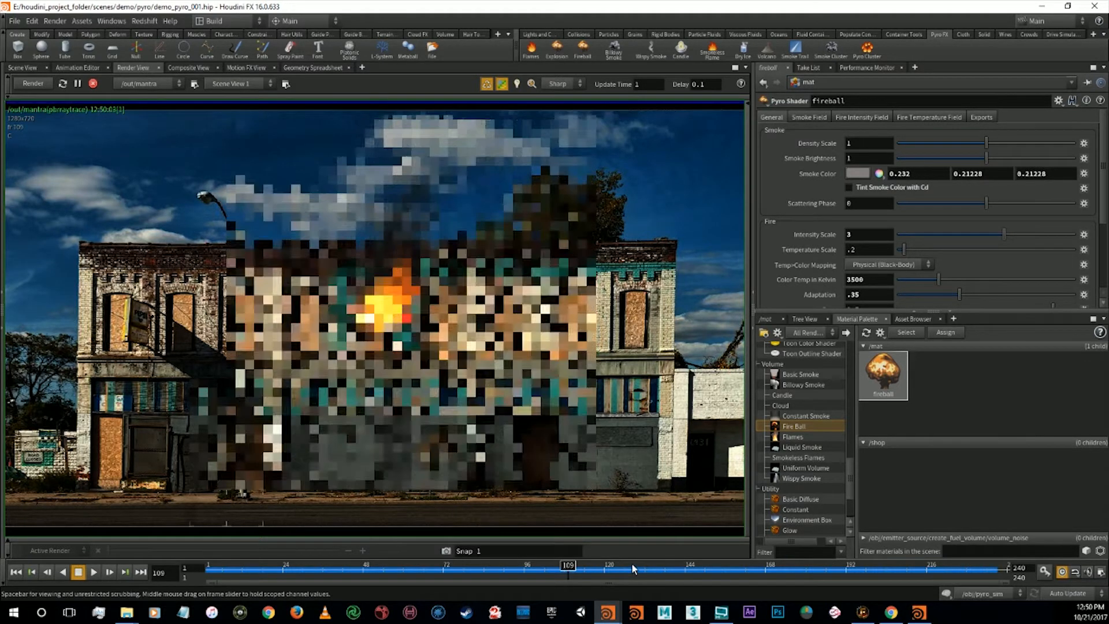
left_click(662, 568)
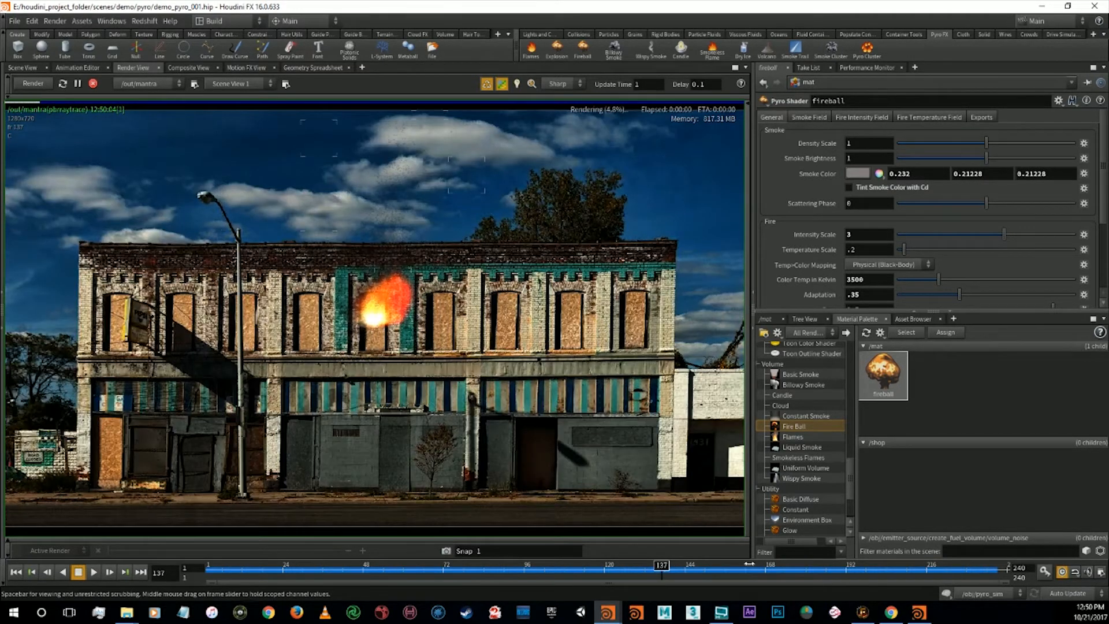
left_click(749, 568)
left_click(449, 570)
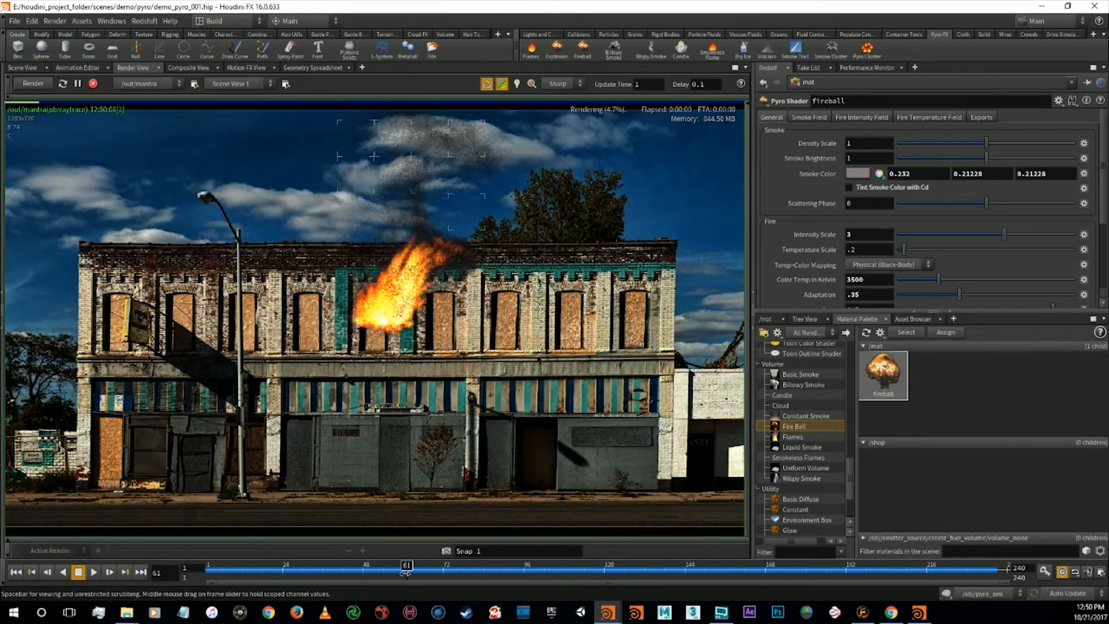
left_click(407, 569)
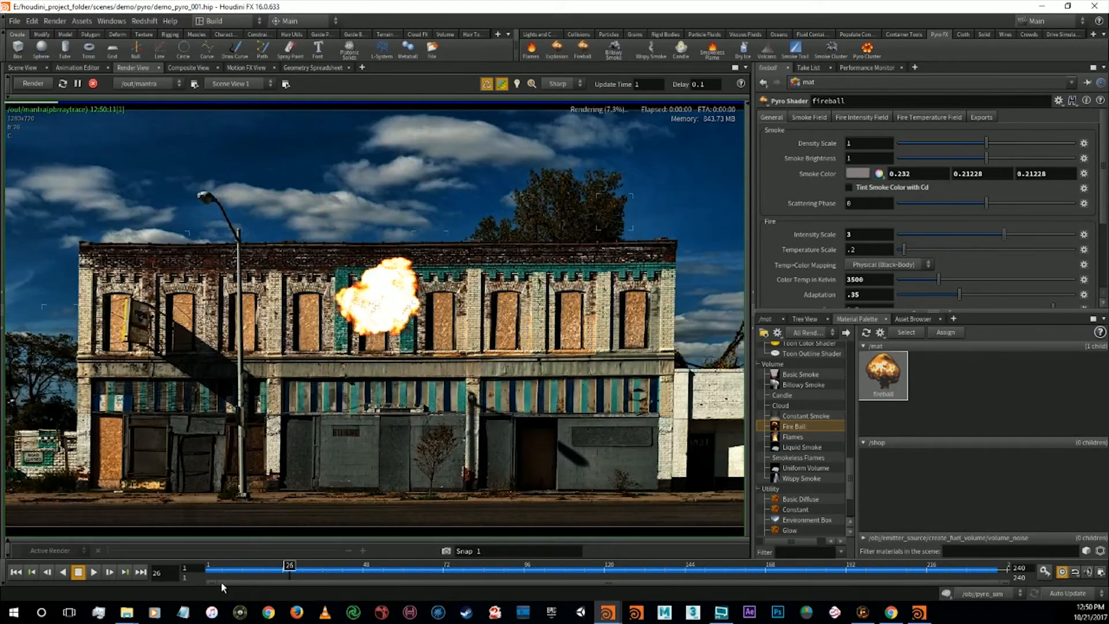
left_click(219, 573)
left_click(199, 574)
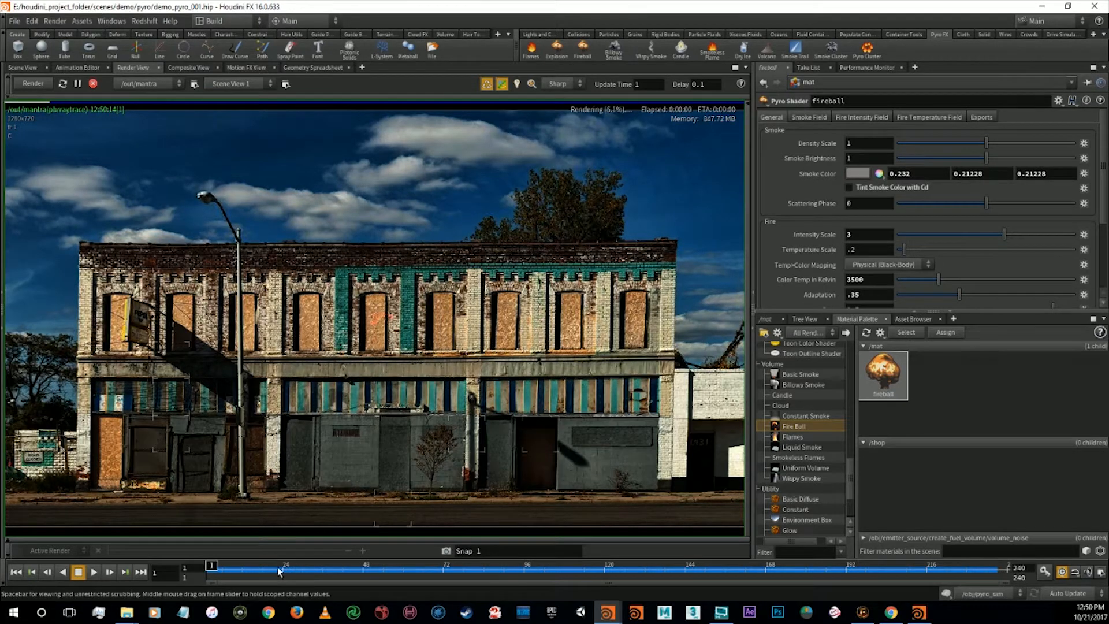